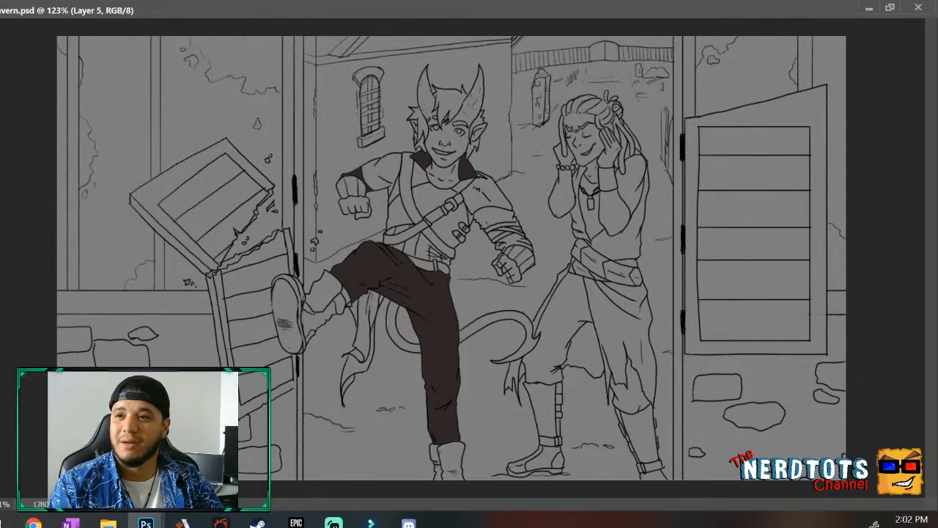
{"action": "key", "text": "alt+Tab"}
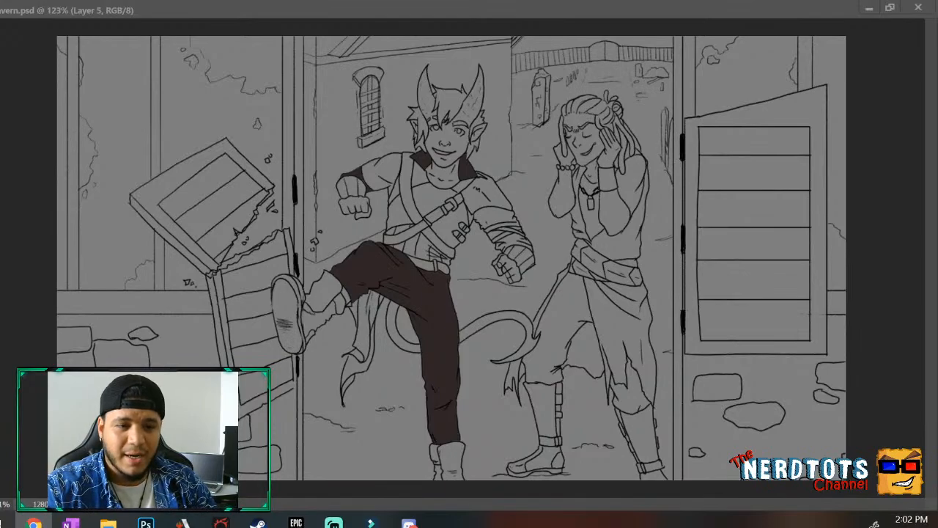
{"action": "key", "text": "alt+Tab"}
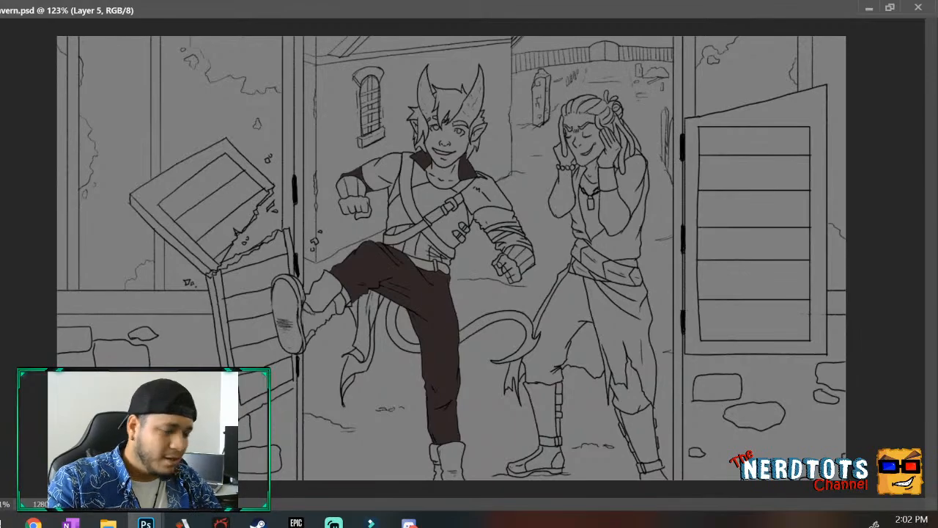
On Layer 4, select the horned character's horns, face, ears, neck and bare shoulder with the Magic Wand.
{"action": "key", "text": "alt+["}
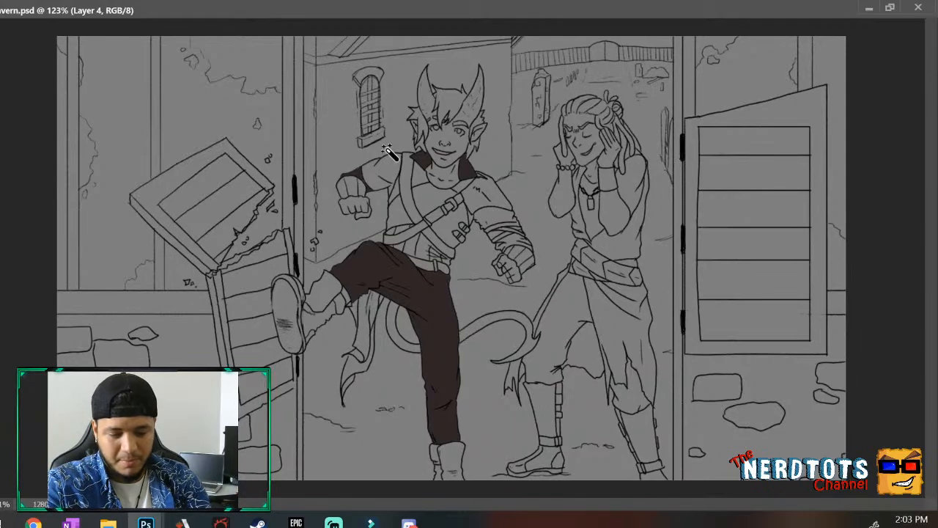
{"action": "left_click", "coordinate": [472, 101]}
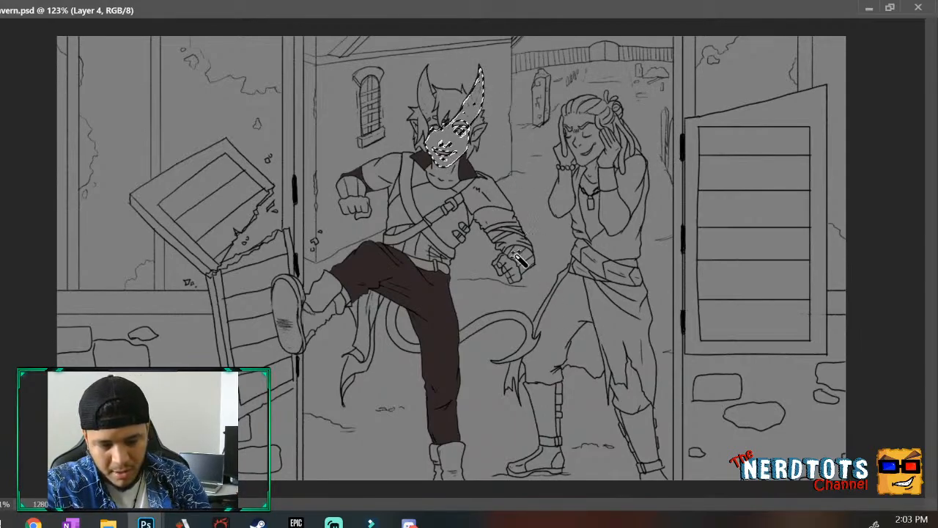
{"action": "left_click", "coordinate": [425, 102], "text": "shift"}
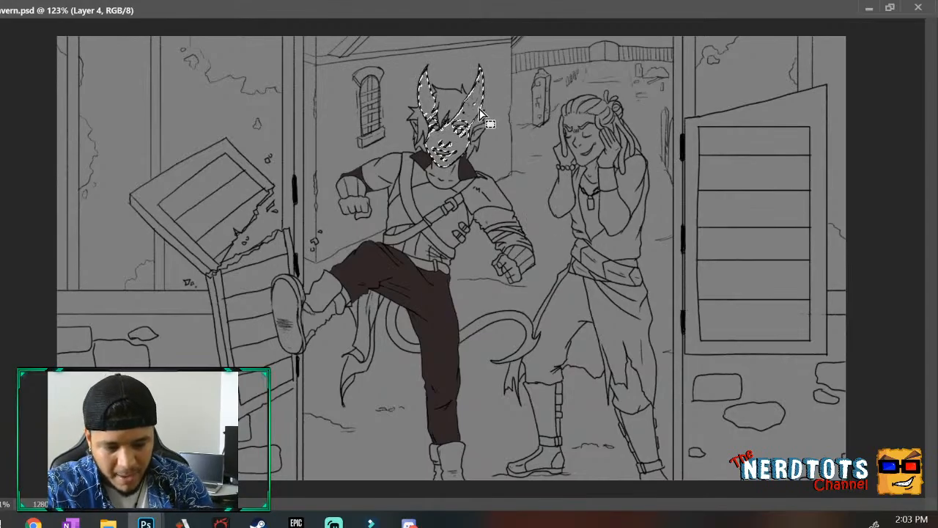
{"action": "left_click", "coordinate": [450, 140], "text": "shift"}
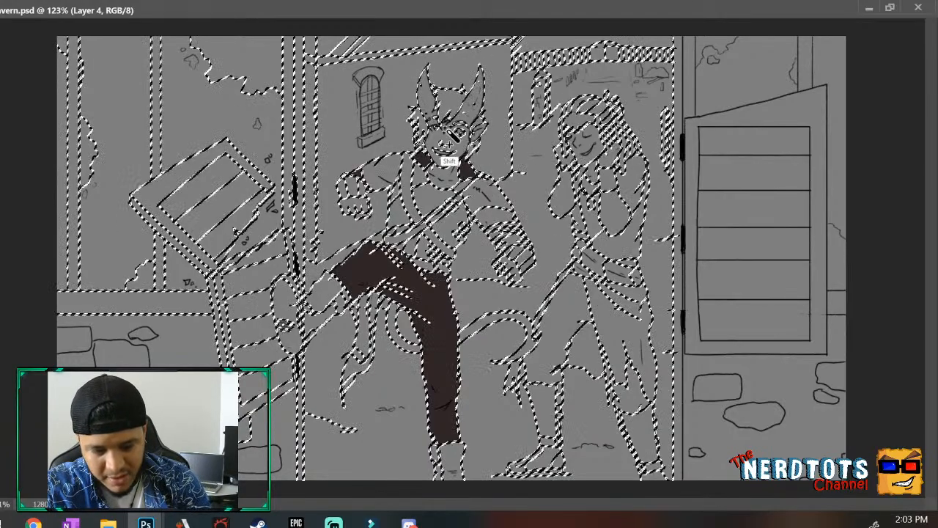
{"action": "key", "text": "ctrl+z"}
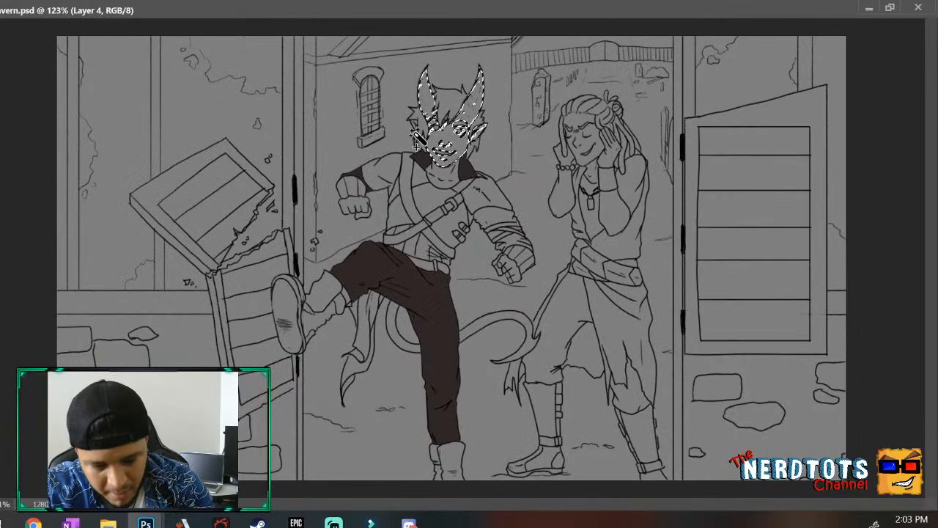
{"action": "left_click", "coordinate": [389, 176], "text": "shift"}
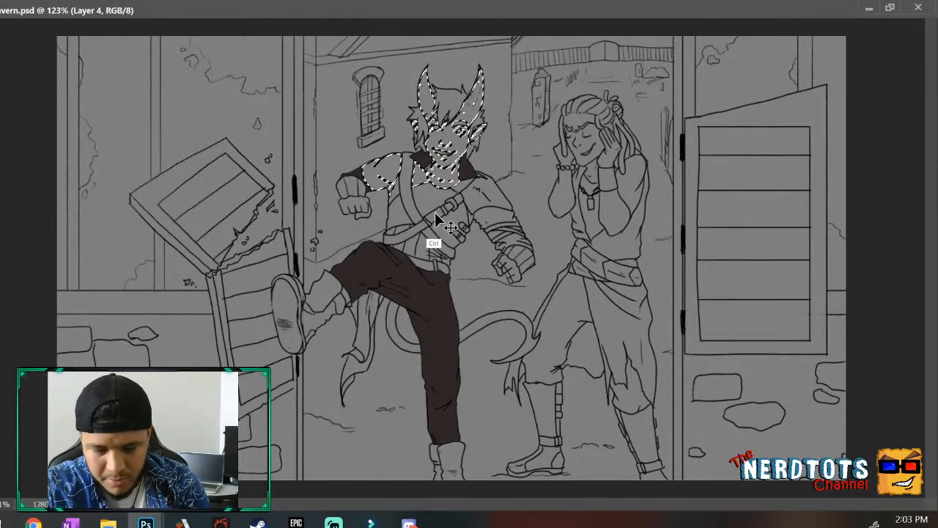
{"action": "key", "text": "ctrl+z"}
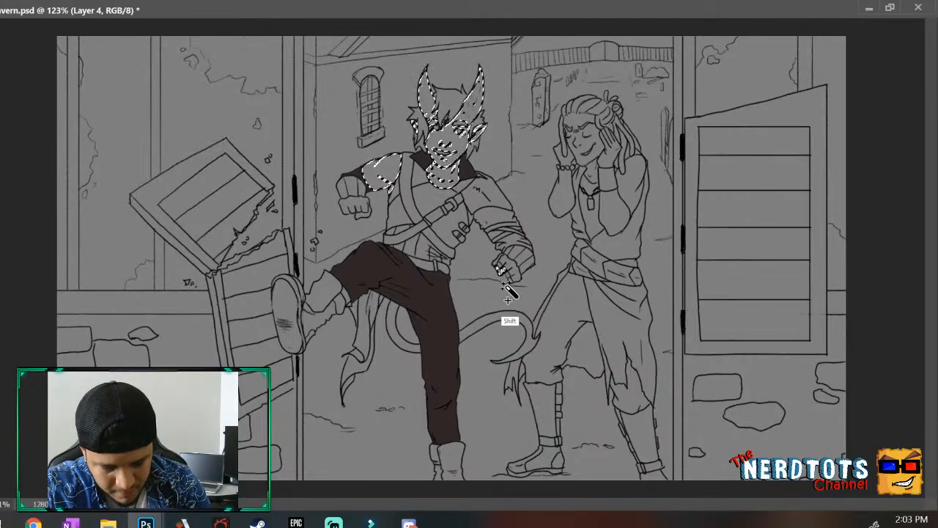
Add the exposed fingers of both the horned character's fists to the skin selection.
{"action": "left_click", "coordinate": [500, 268], "text": "shift"}
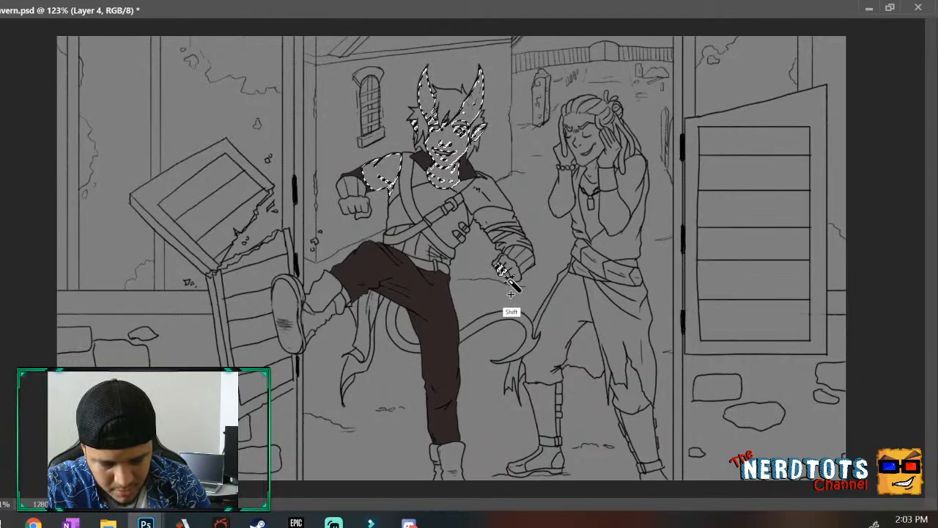
{"action": "left_click", "coordinate": [506, 276], "text": "shift"}
{"action": "left_click", "coordinate": [509, 281], "text": "shift"}
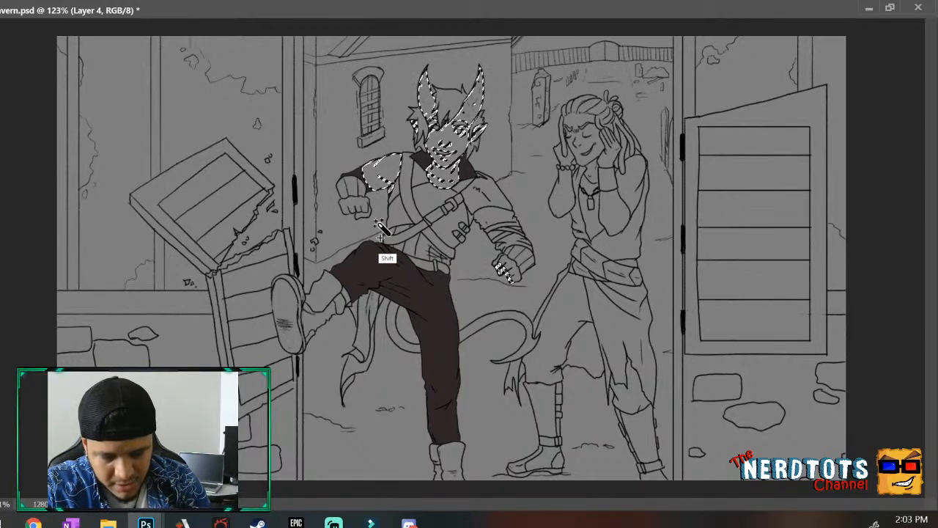
{"action": "left_click", "coordinate": [357, 213], "text": "shift"}
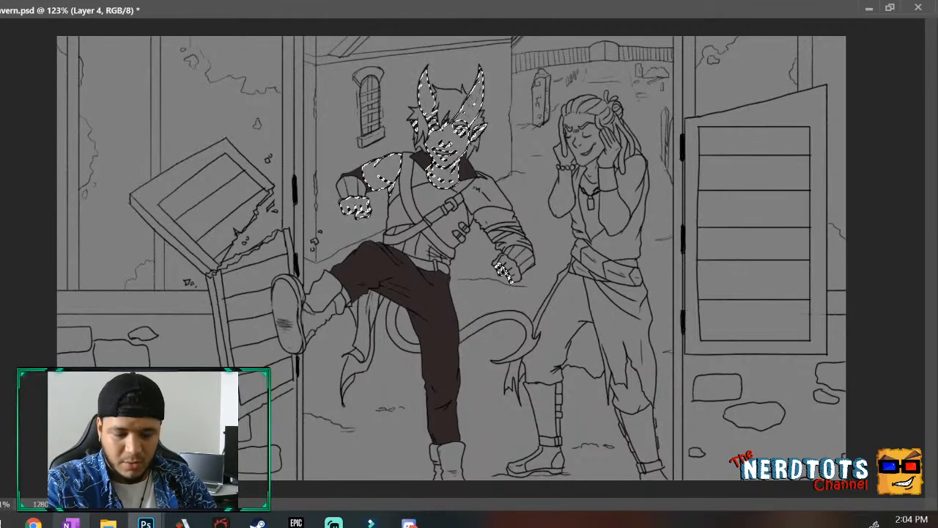
{"action": "left_click", "coordinate": [409, 523]}
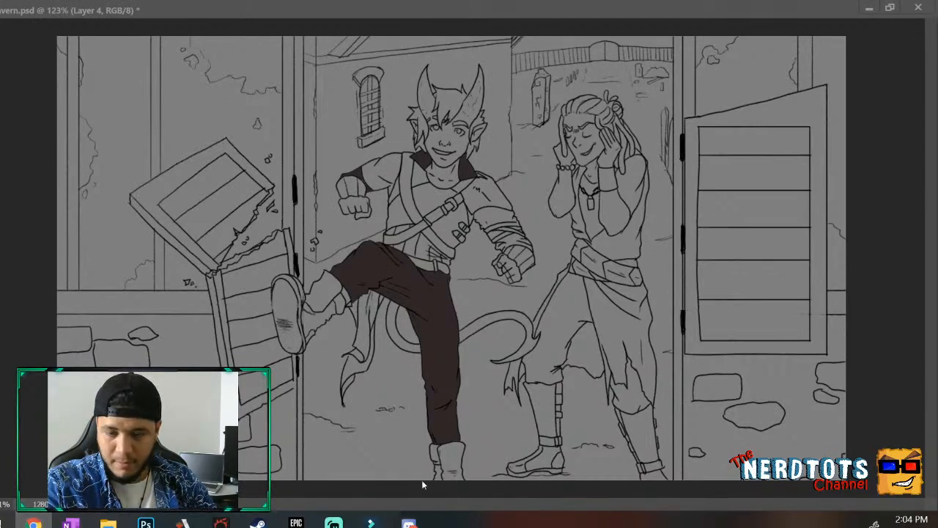
{"action": "left_click", "coordinate": [573, 13]}
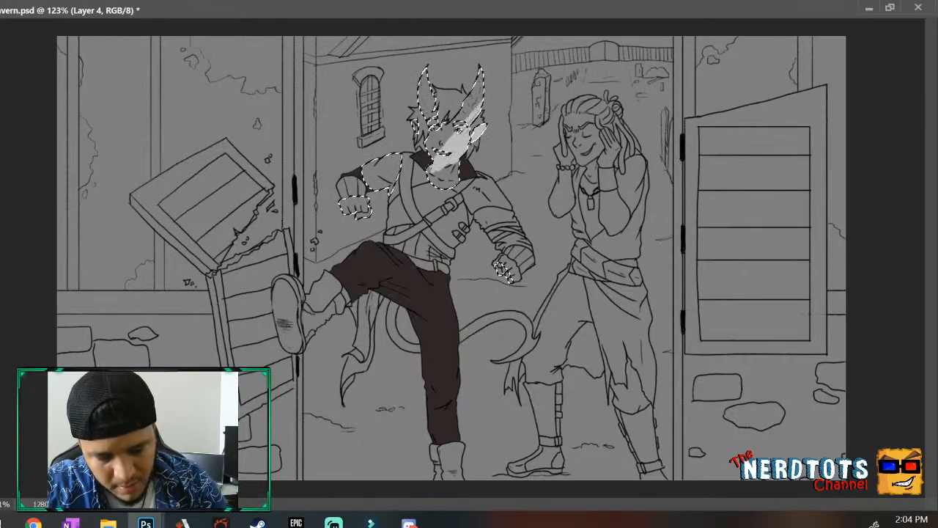
Undo the stray paint on Layer 4, fill the selected skin and horns with pale off-white on Layer 5, and deselect.
{"action": "key", "text": "ctrl+z"}
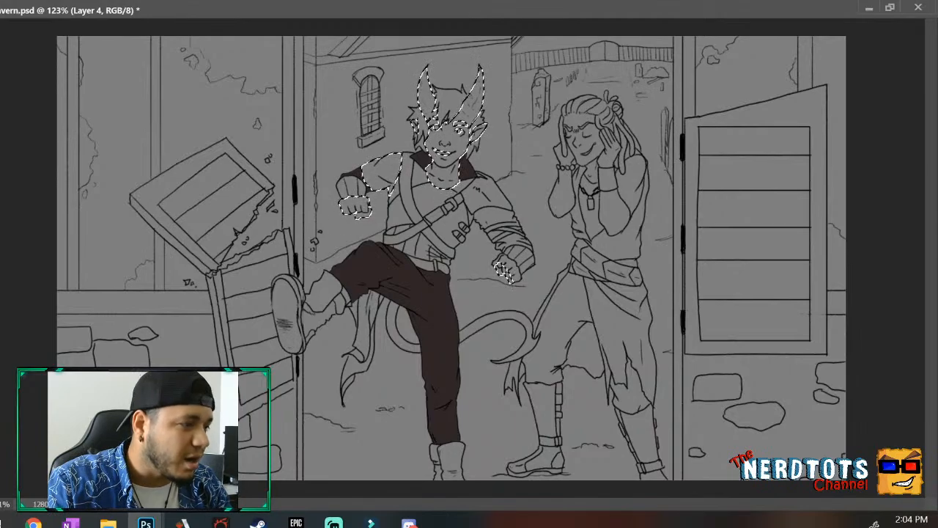
{"action": "key", "text": "ctrl+alt+shift+n"}
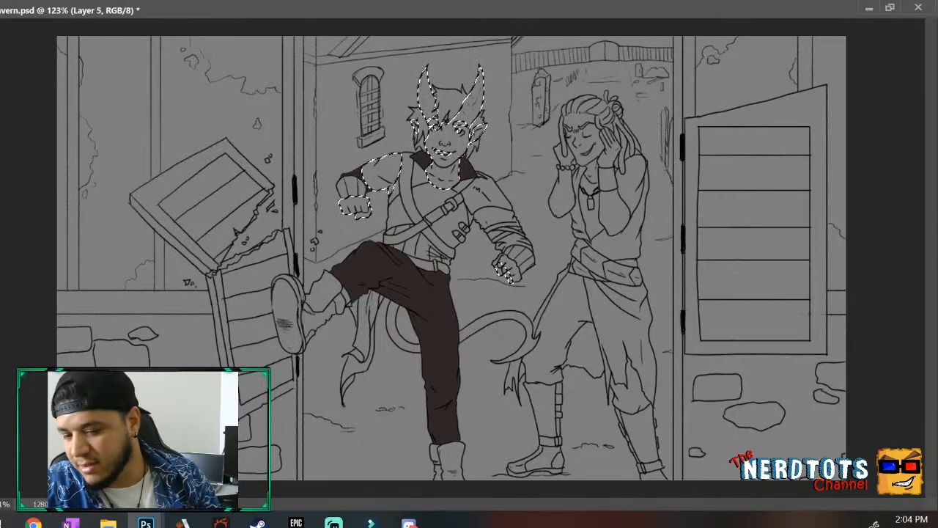
{"action": "left_click", "coordinate": [451, 168]}
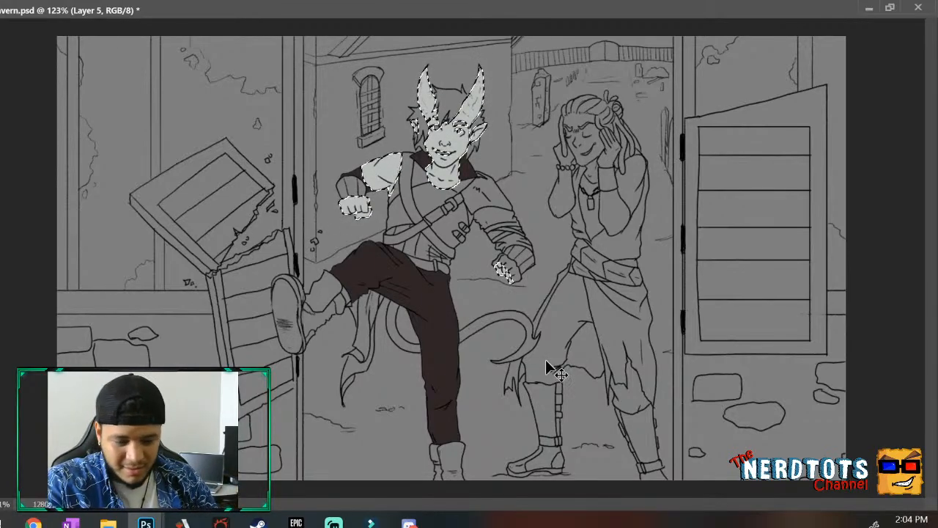
{"action": "key", "text": "ctrl+d"}
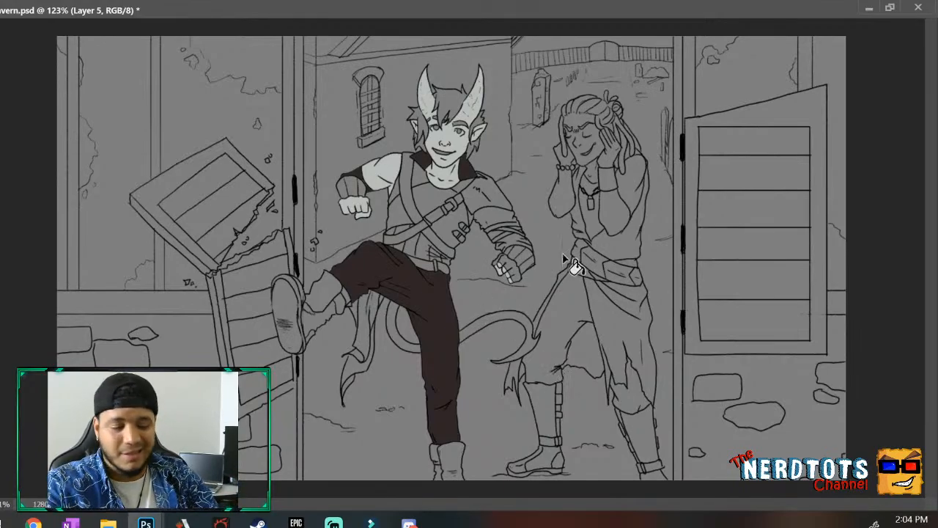
On Layer 4, select the raised boot's lower section and sole plus the narrow strip of the standing boot.
{"action": "key", "text": "alt+bracketleft"}
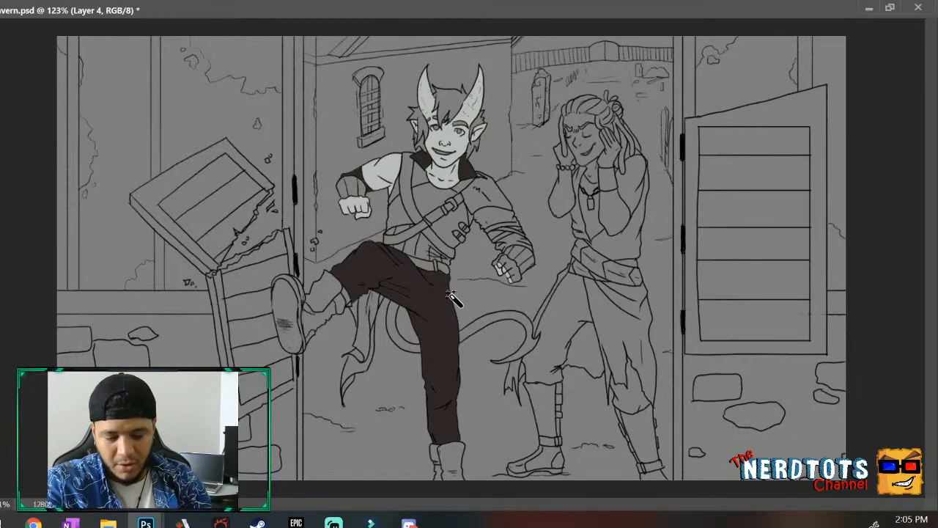
{"action": "mouse_move", "coordinate": [323, 304]}
{"action": "left_mouse_down"}
{"action": "mouse_move", "coordinate": [314, 326]}
{"action": "mouse_move", "coordinate": [316, 313]}
{"action": "mouse_move", "coordinate": [336, 306]}
{"action": "left_mouse_up"}
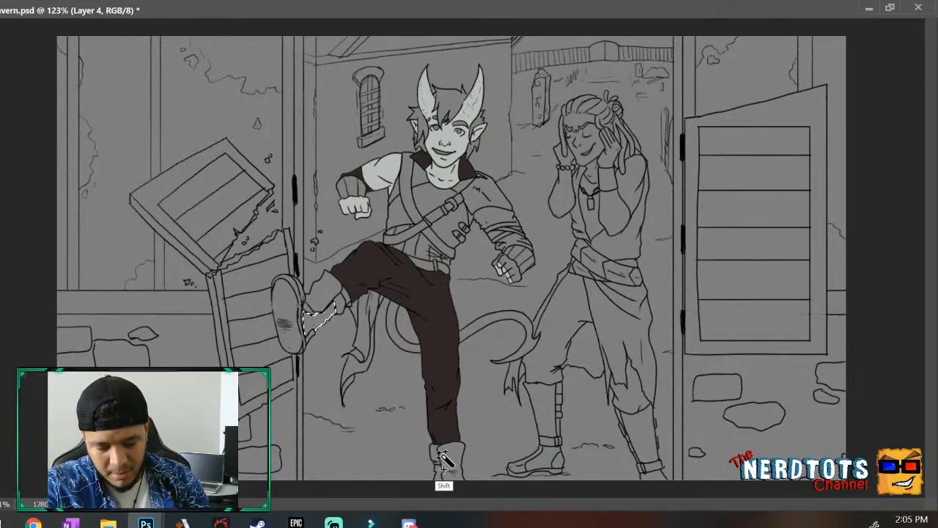
{"action": "left_click_drag", "start_coordinate": [444, 460], "coordinate": [438, 480]}
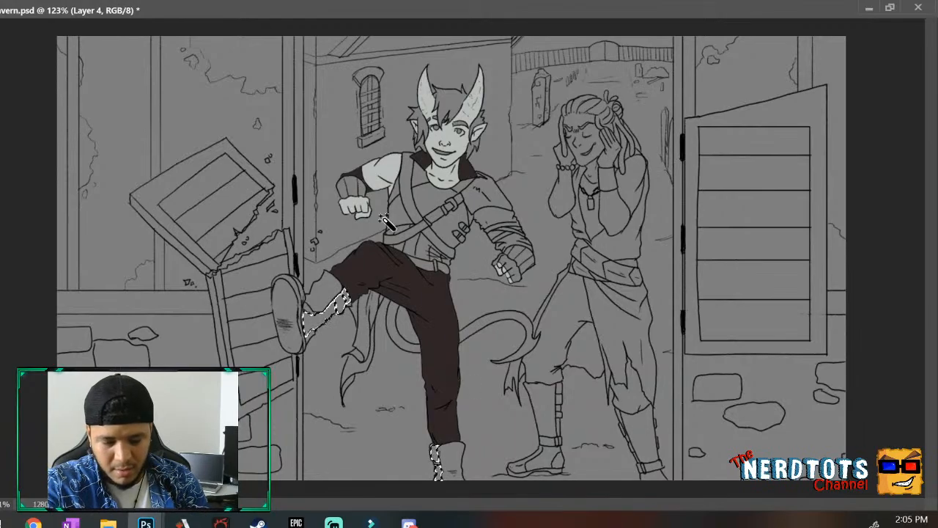
{"action": "left_click", "coordinate": [285, 291], "text": "shift"}
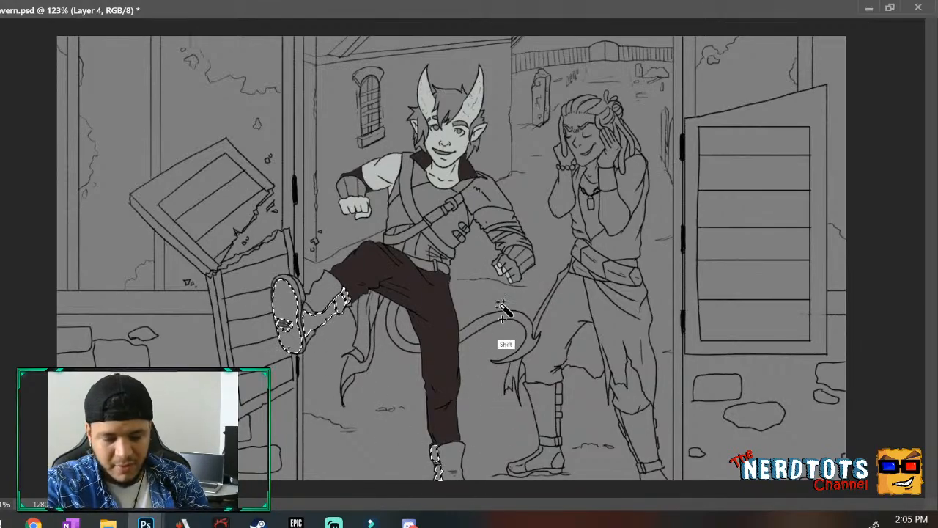
{"action": "key", "text": "ctrl+d"}
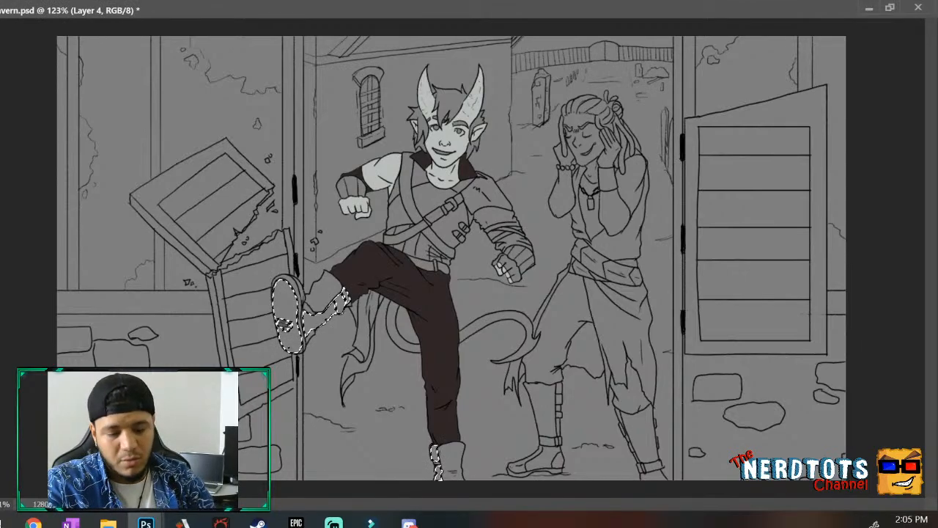
Add the horned character's waist belt and diagonal chest strap to the selection, undoing the accidental background selection.
{"action": "left_click", "coordinate": [423, 263], "text": "shift"}
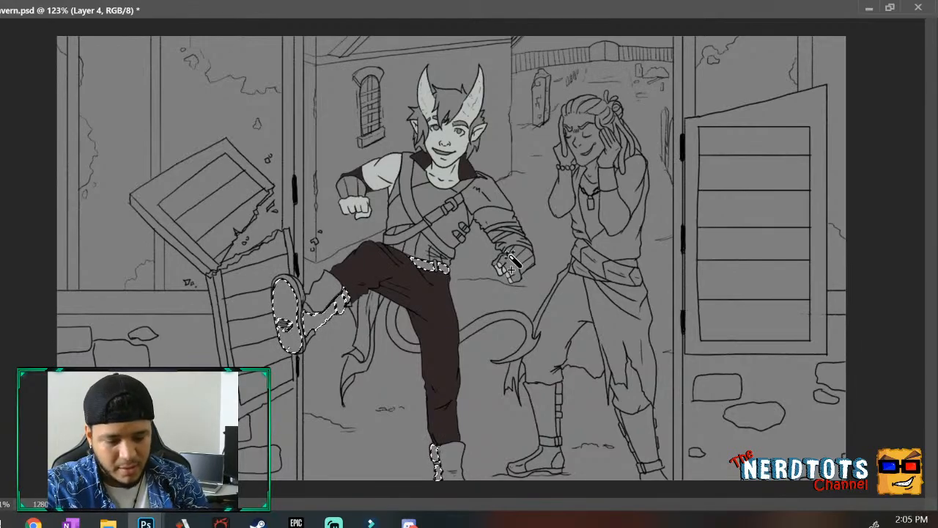
{"action": "left_click", "coordinate": [408, 231], "text": "shift"}
{"action": "left_click", "coordinate": [475, 224], "text": "shift"}
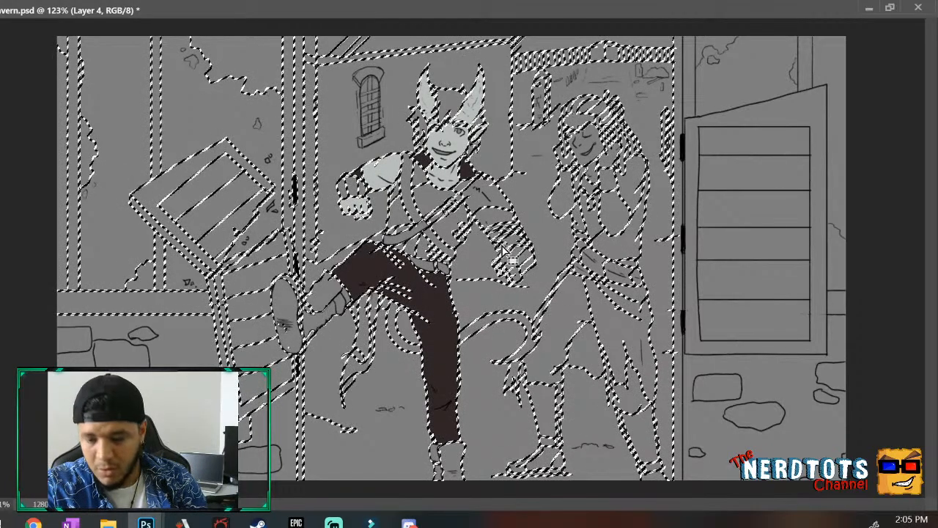
{"action": "key", "text": "ctrl+z"}
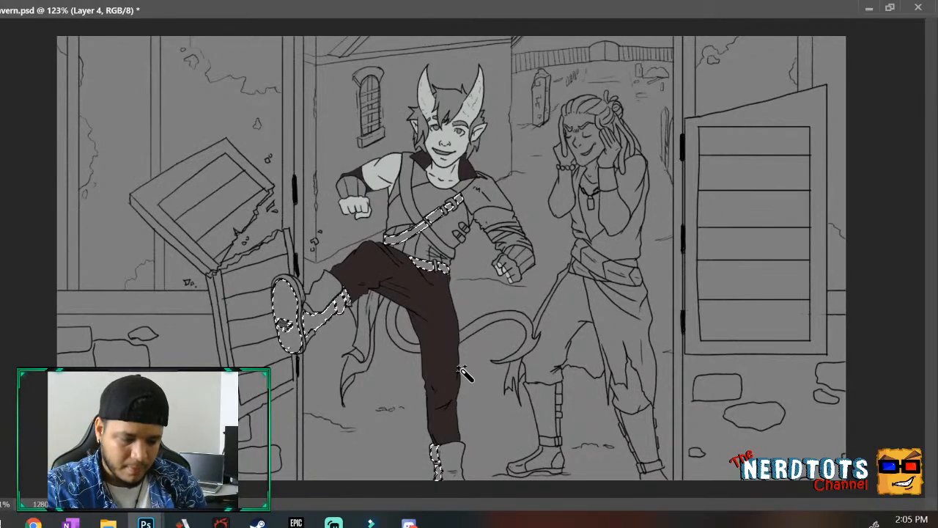
Add the covered upper arm and the forearm wrap sections of the horned character to the selection.
{"action": "left_click", "coordinate": [473, 200], "text": "shift"}
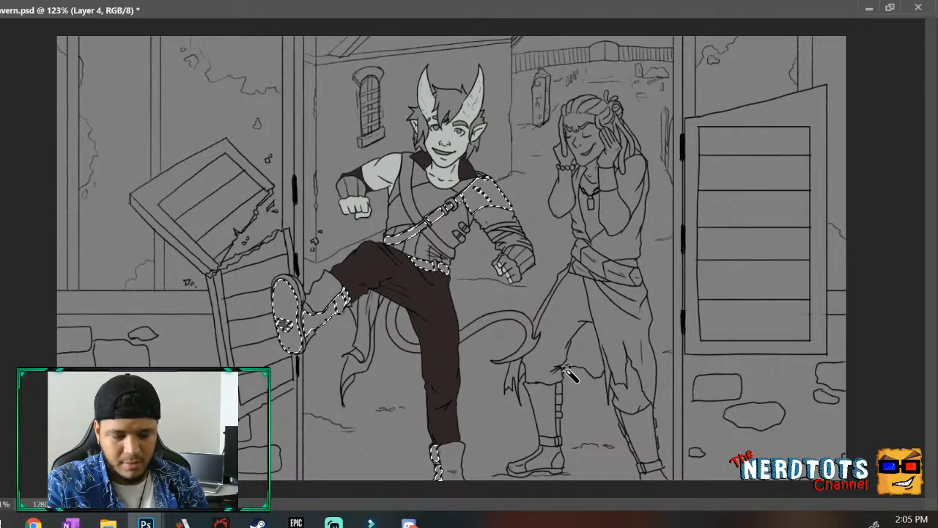
{"action": "left_click", "coordinate": [517, 249], "text": "shift"}
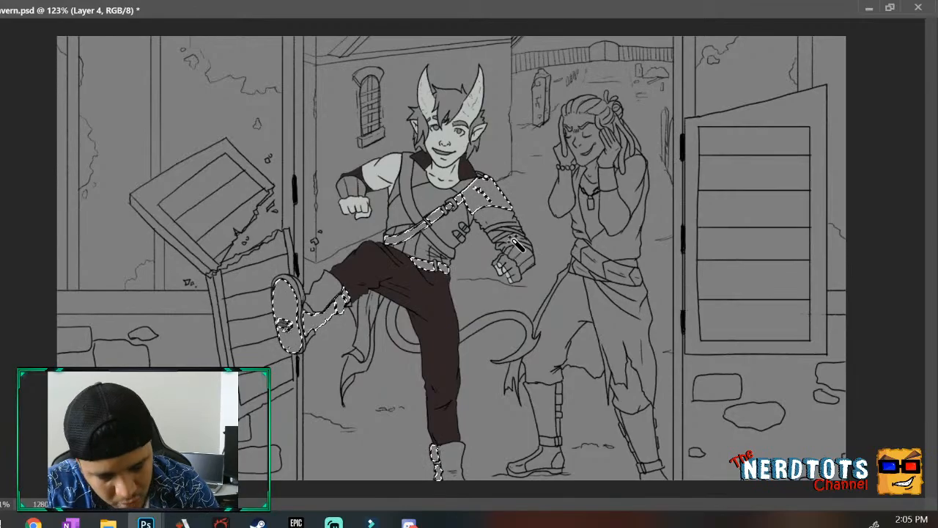
{"action": "left_click", "coordinate": [513, 246], "text": "shift"}
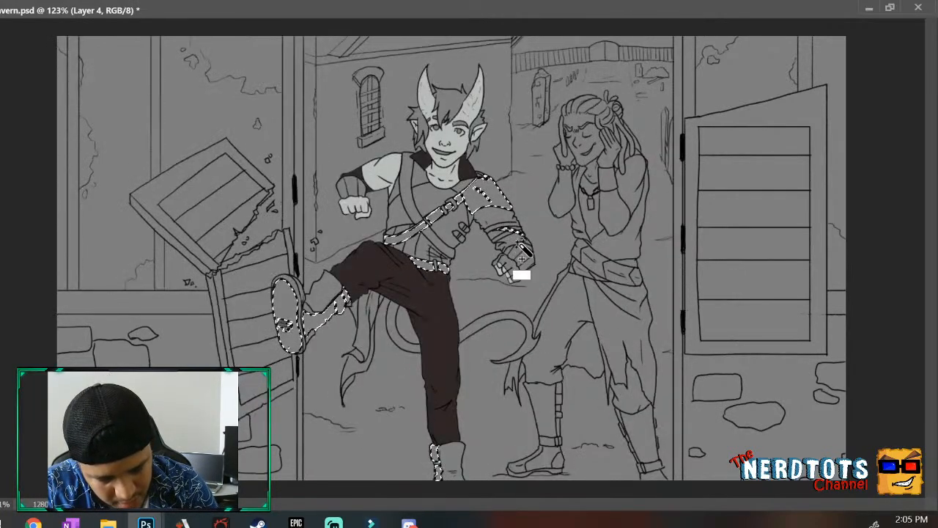
{"action": "left_click", "coordinate": [503, 236], "text": "shift"}
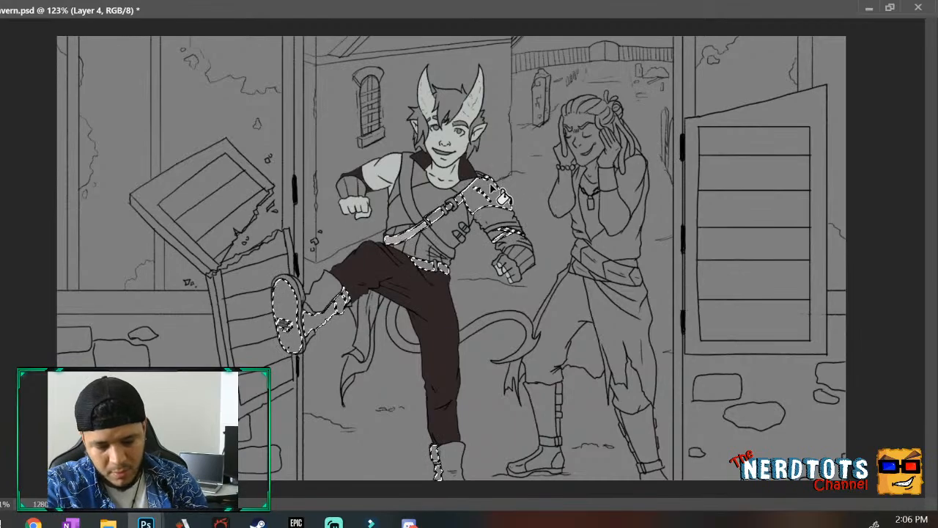
{"action": "key", "text": "ctrl+z"}
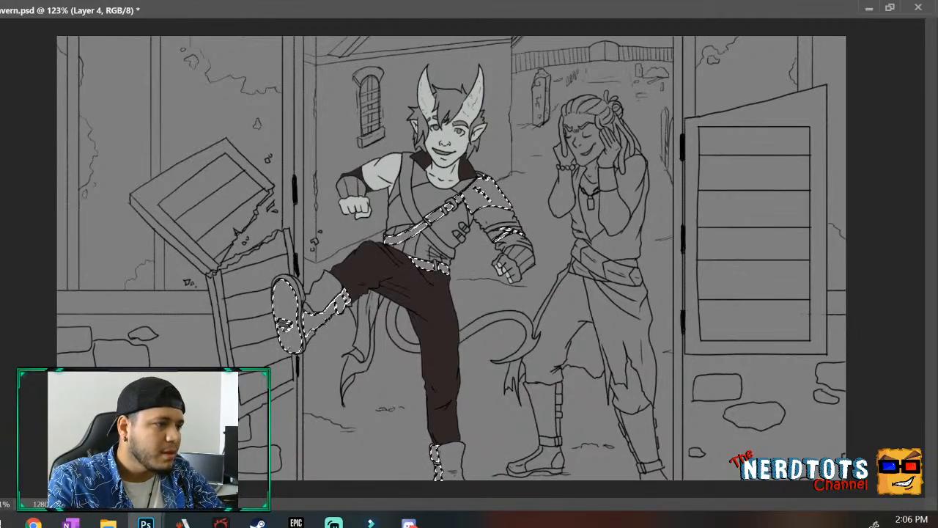
Fill the selected boot, belt, strap and sleeve areas with light beige on Layer 5, and deselect.
{"action": "key", "text": "ctrl+shift+alt+n"}
{"action": "left_click", "coordinate": [422, 249]}
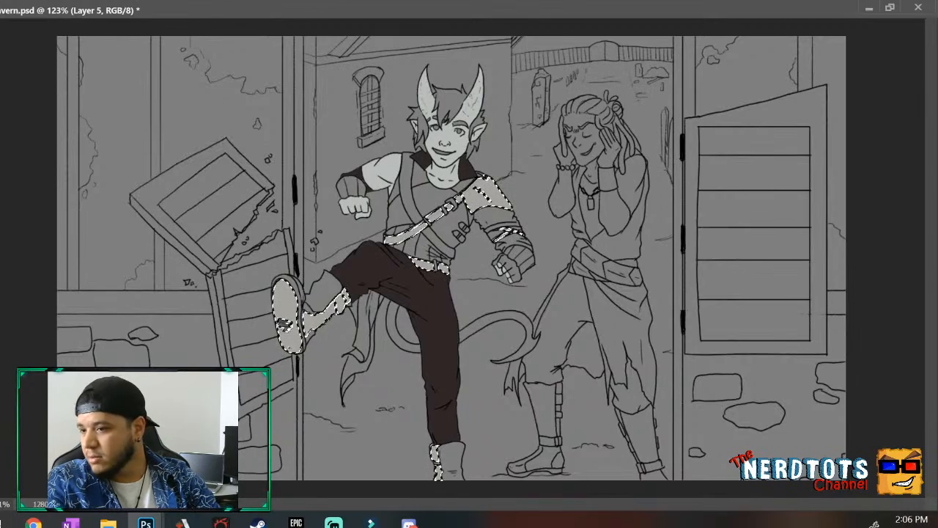
{"action": "key", "text": "ctrl+d"}
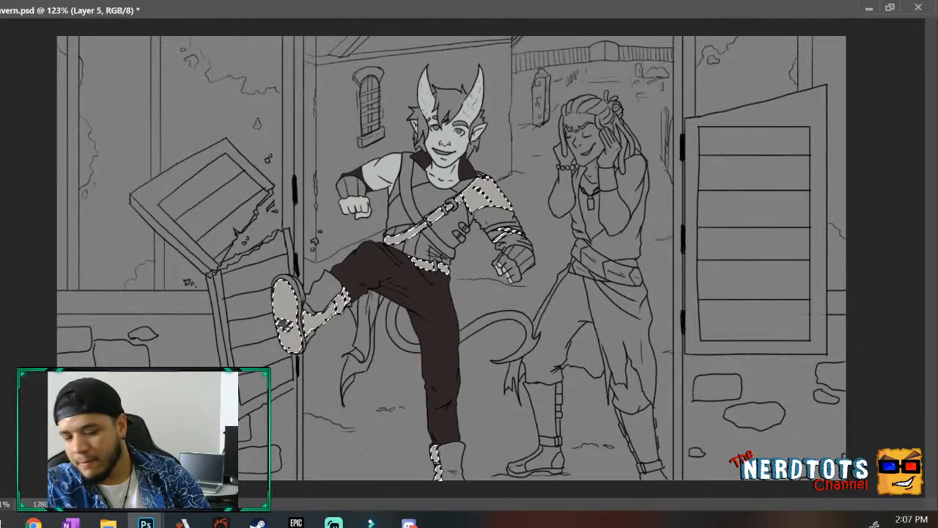
Select the horned character's vest panels, both boot shafts and fingerless glove on Layer 4, and fill them with greyish brown on Layer 5.
{"action": "key", "text": "alt+bracketleft"}
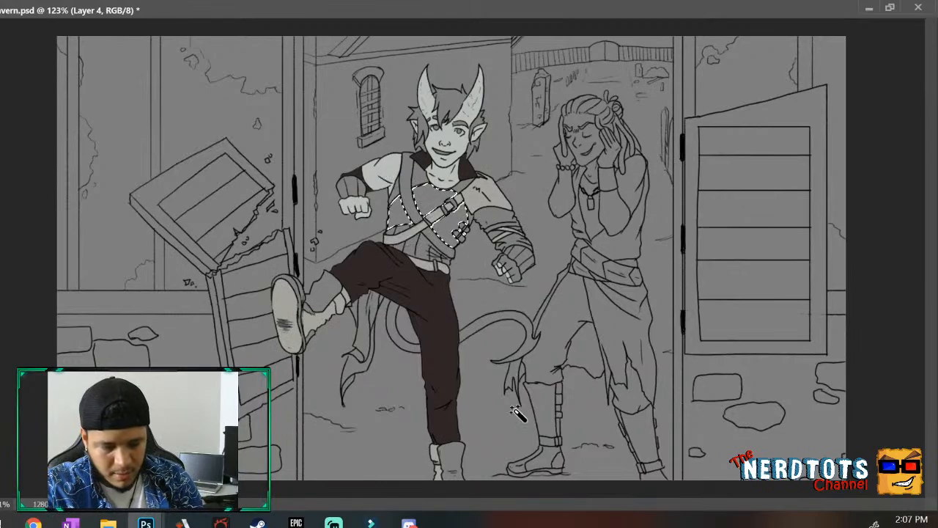
{"action": "left_click", "coordinate": [452, 448], "text": "shift"}
{"action": "left_click", "coordinate": [316, 311], "text": "shift"}
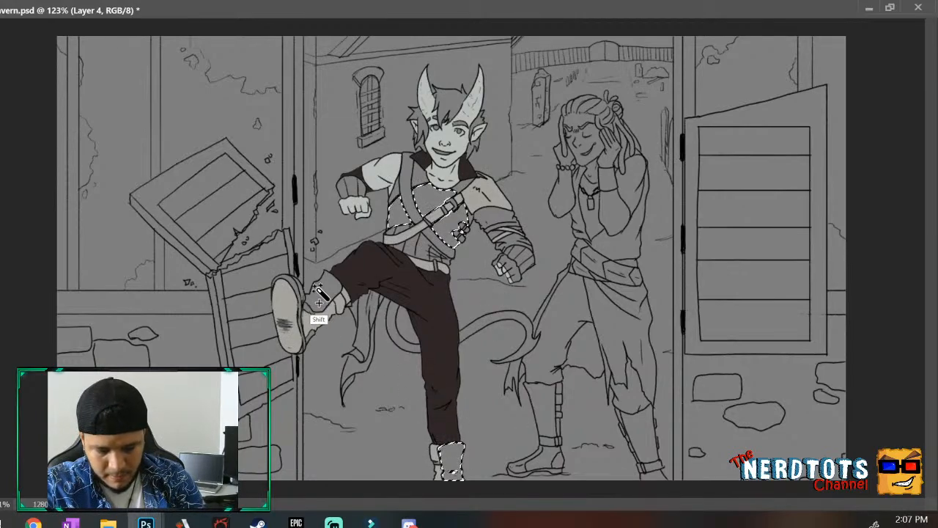
{"action": "left_click", "coordinate": [305, 375], "text": "shift"}
{"action": "key", "text": "ctrl+z"}
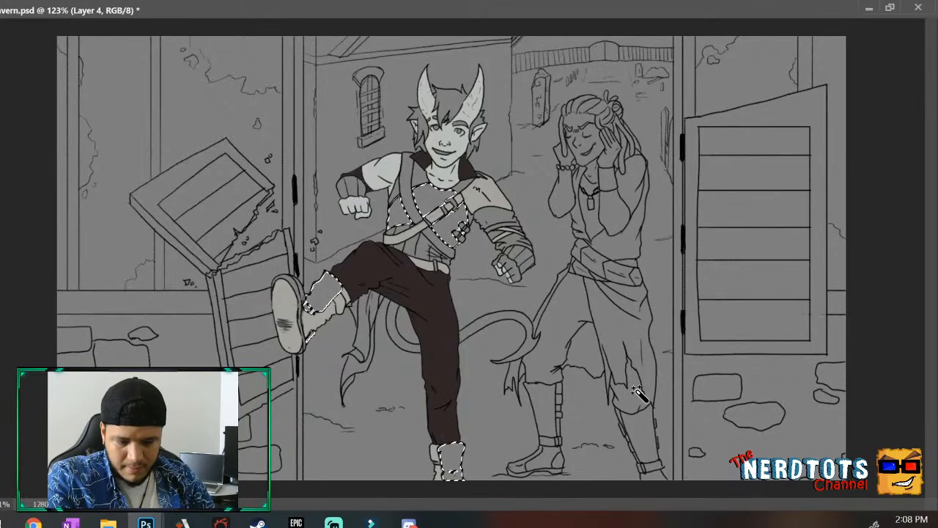
{"action": "left_click", "coordinate": [504, 279], "text": "shift"}
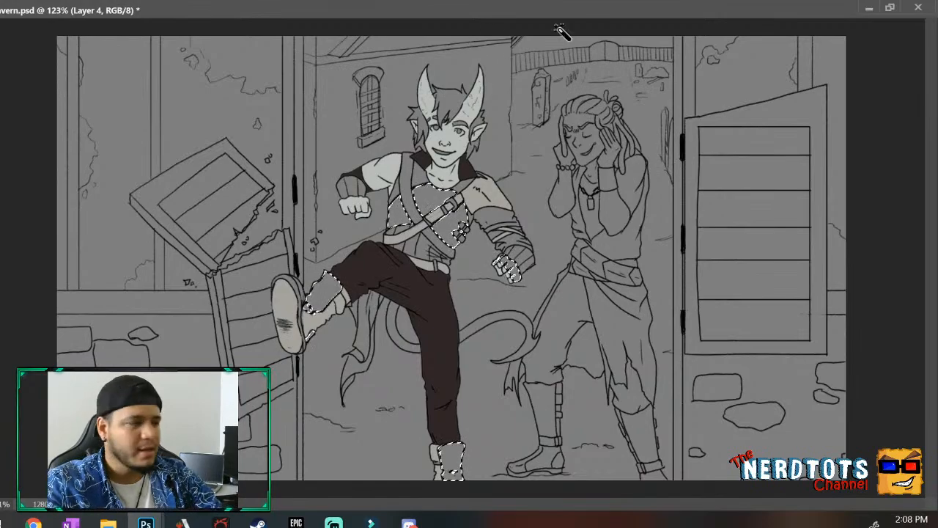
{"action": "key", "text": "ctrl+alt+shift+n"}
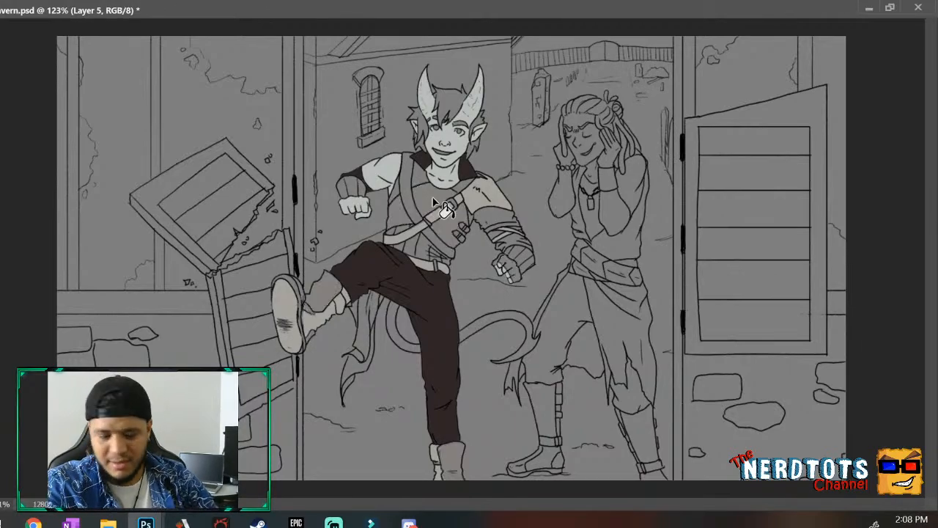
{"action": "key", "text": "ctrl+d"}
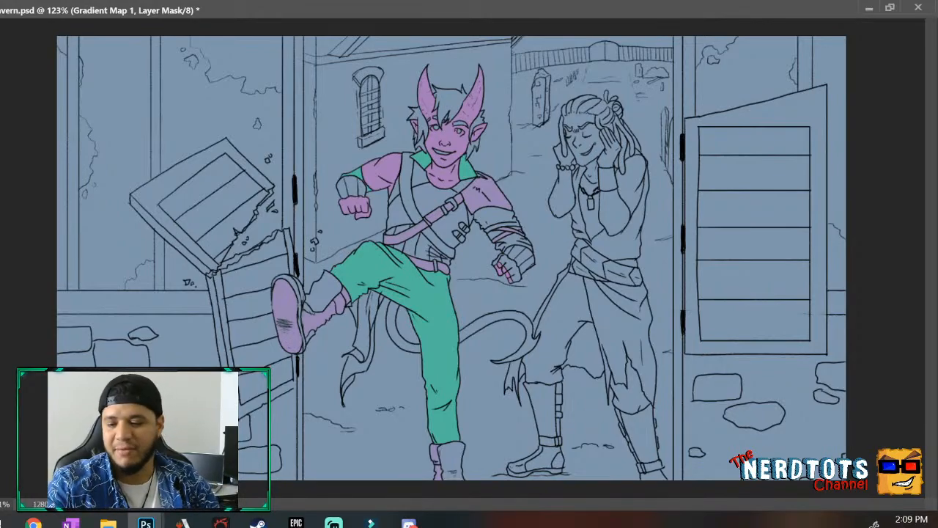
Delete the Gradient Map 1 adjustment together with its layer mask.
{"action": "key", "text": "Delete"}
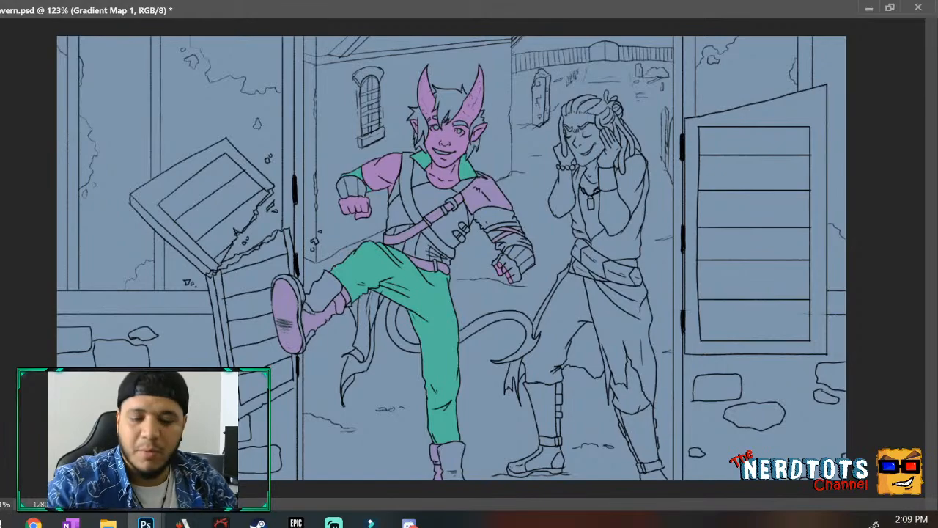
{"action": "key", "text": "Delete"}
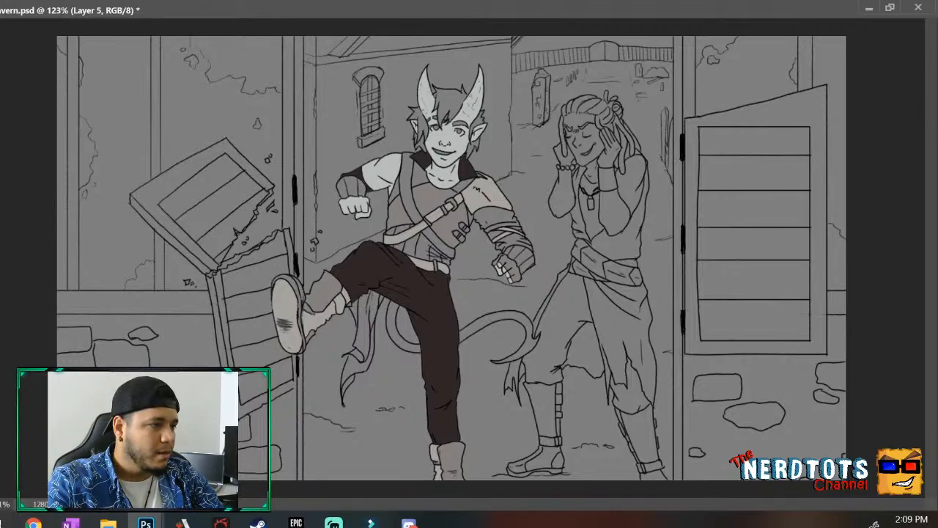
Rename Layer 4 as Line art and Layer 5 as color tests, hiding and reshowing the colour fills in between.
{"action": "key", "text": "alt+bracketleft"}
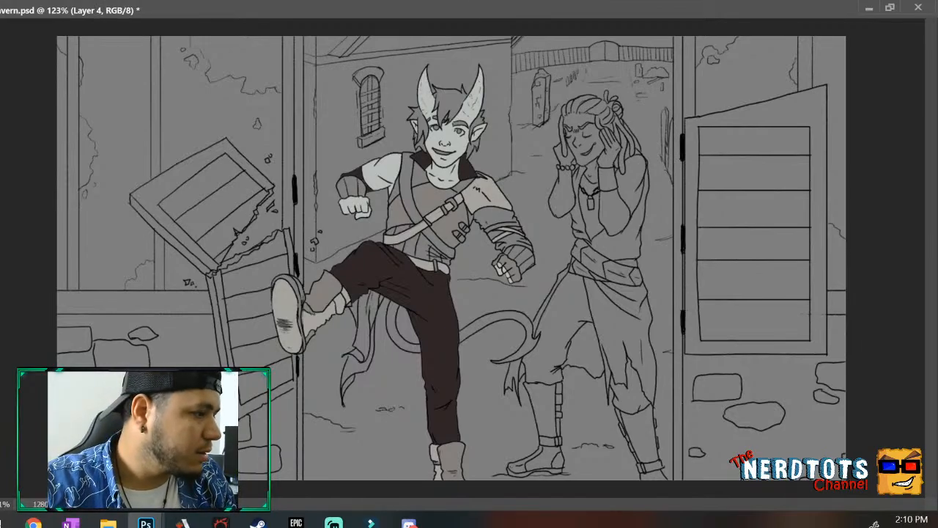
{"action": "key", "text": "alt+bracketright"}
{"action": "key", "text": "ctrl+comma"}
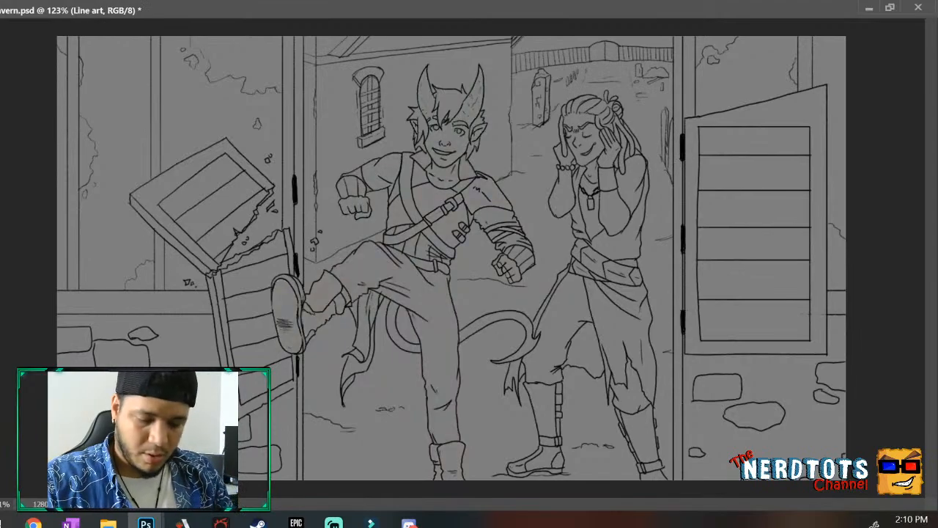
{"action": "key", "text": "ctrl+comma"}
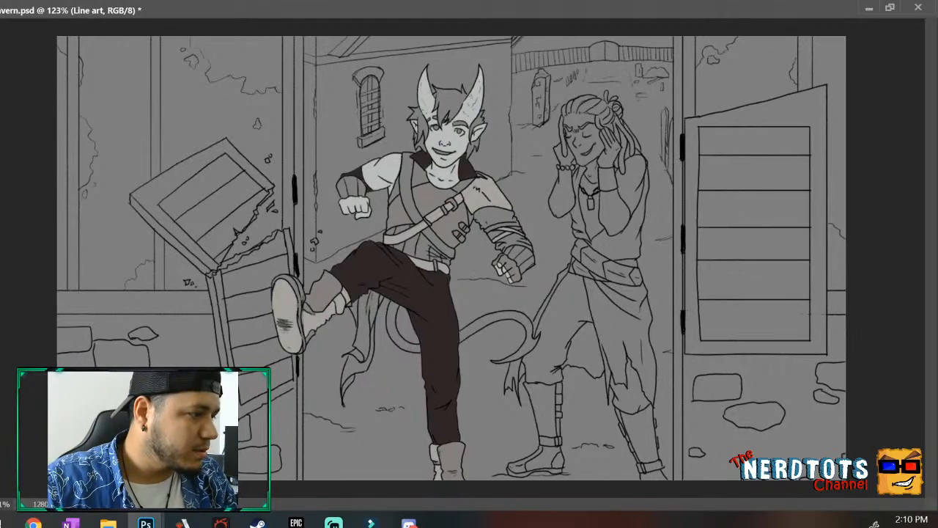
{"action": "key", "text": "ctrl+alt+shift+n"}
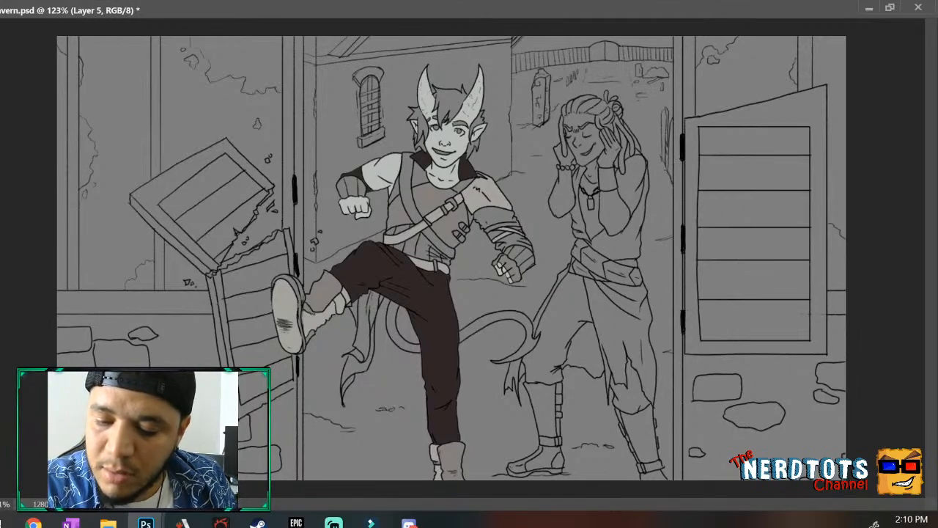
{"action": "key", "text": "alt+bracketright"}
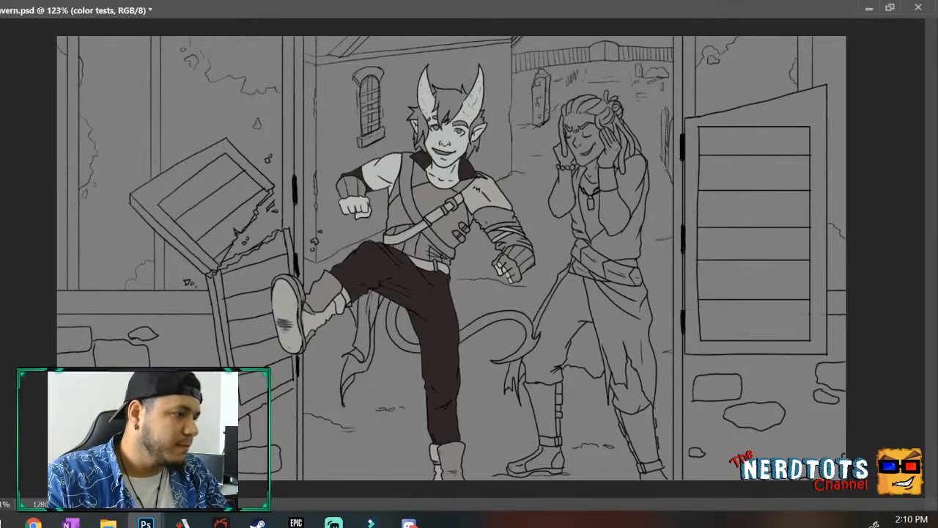
On the Line art layer, select the shirt folds around the horned character's midriff, undoing the accidental outline selection.
{"action": "key", "text": "alt+bracketright"}
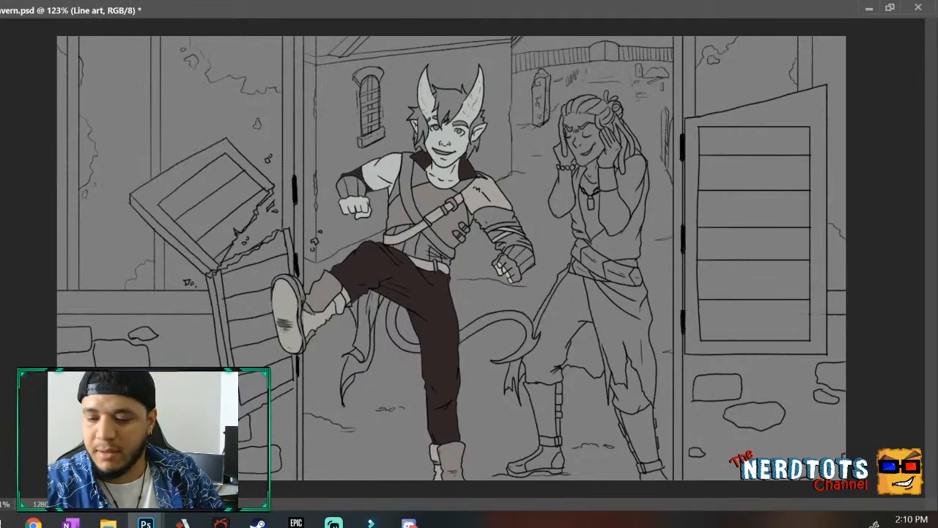
{"action": "left_click", "coordinate": [413, 250]}
{"action": "left_click", "coordinate": [419, 245], "text": "shift"}
{"action": "left_click", "coordinate": [431, 250], "text": "shift"}
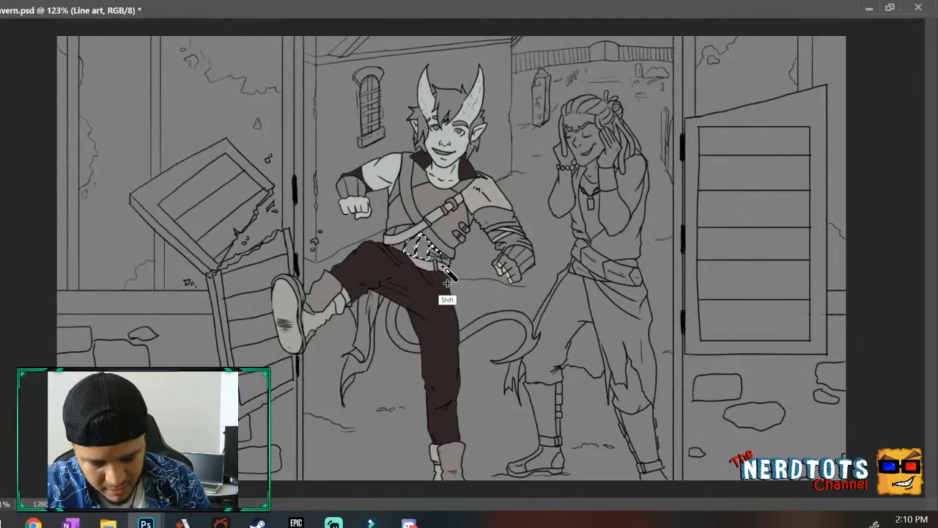
{"action": "left_click", "coordinate": [400, 242], "text": "shift"}
{"action": "left_click", "coordinate": [403, 234], "text": "shift"}
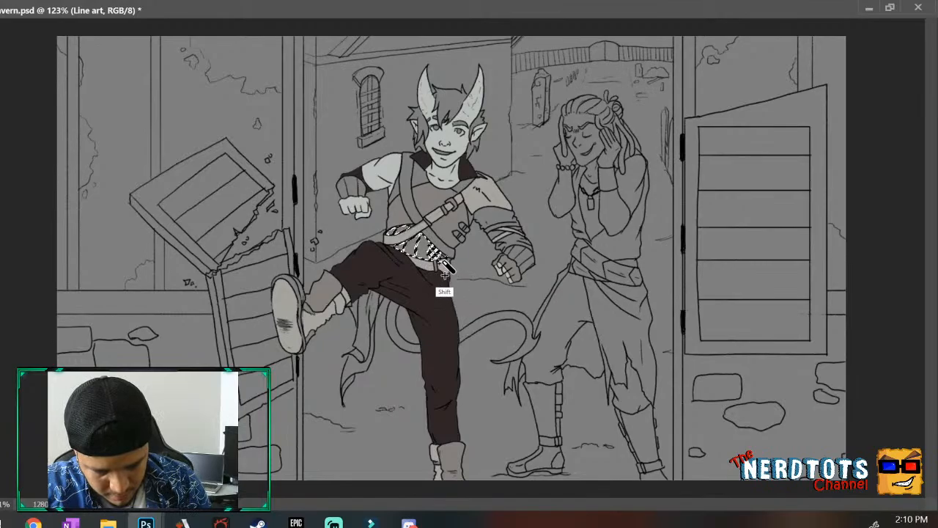
{"action": "left_click", "coordinate": [462, 288], "text": "shift"}
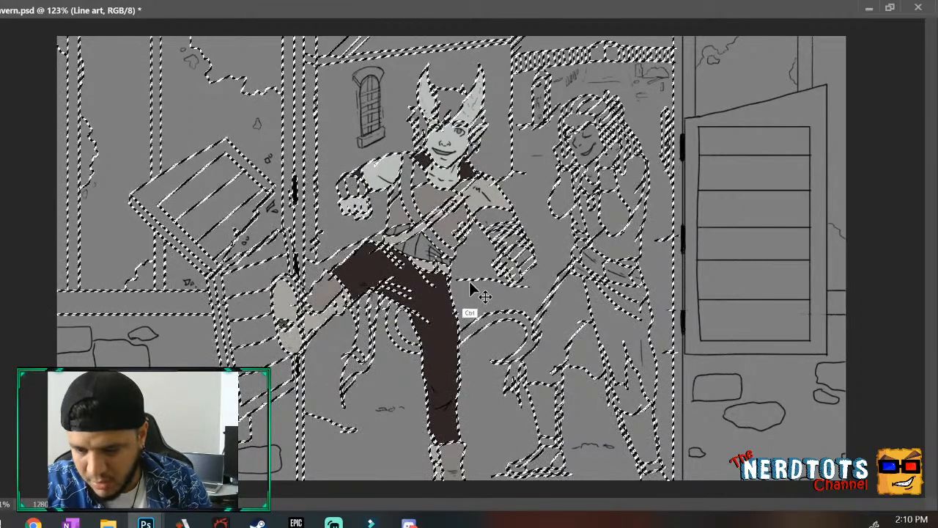
{"action": "key", "text": "ctrl+z"}
Add the thin shirt sliver between the diagonal strap and the trousers to the selection, undoing mis-selections.
{"action": "scroll", "coordinate": [442, 261], "scroll_direction": "up", "scroll_amount": 7}
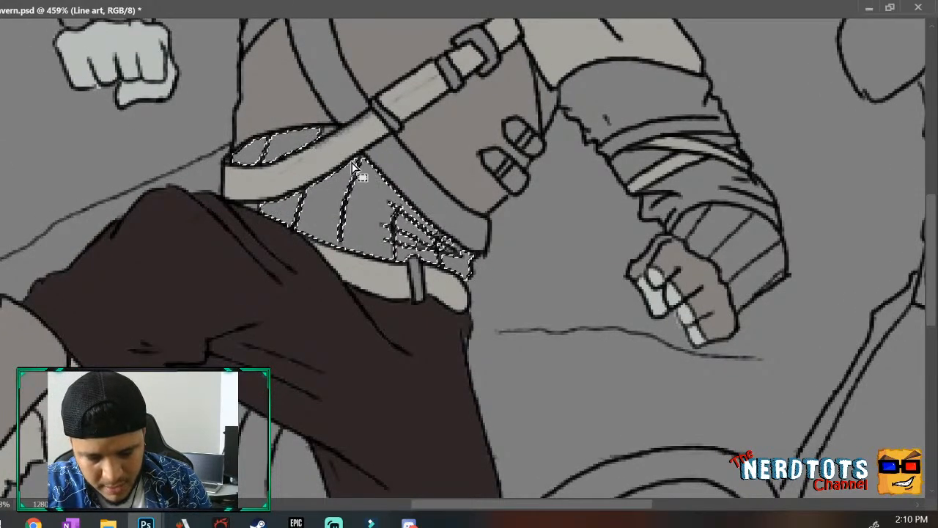
{"action": "left_click", "coordinate": [254, 205], "text": "shift"}
{"action": "key", "text": "ctrl+z"}
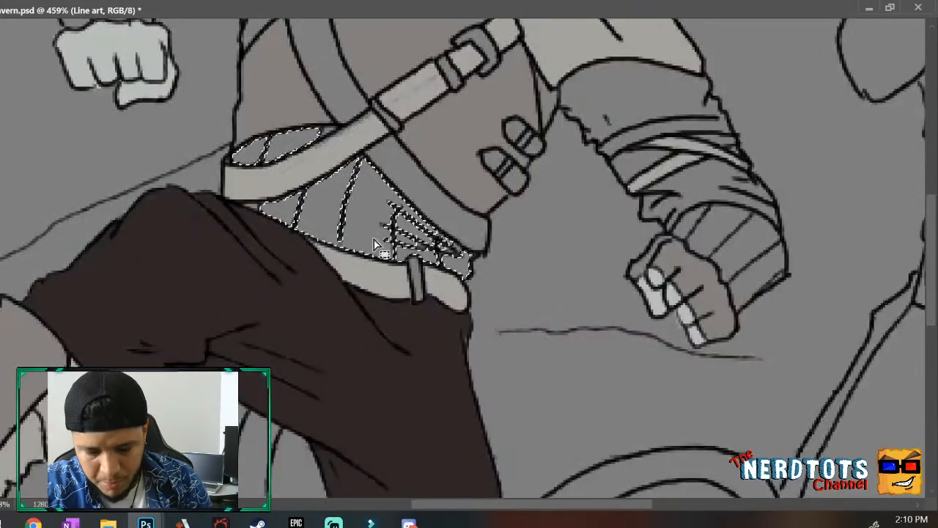
{"action": "left_click", "coordinate": [255, 210], "text": "shift"}
{"action": "key", "text": "ctrl+z"}
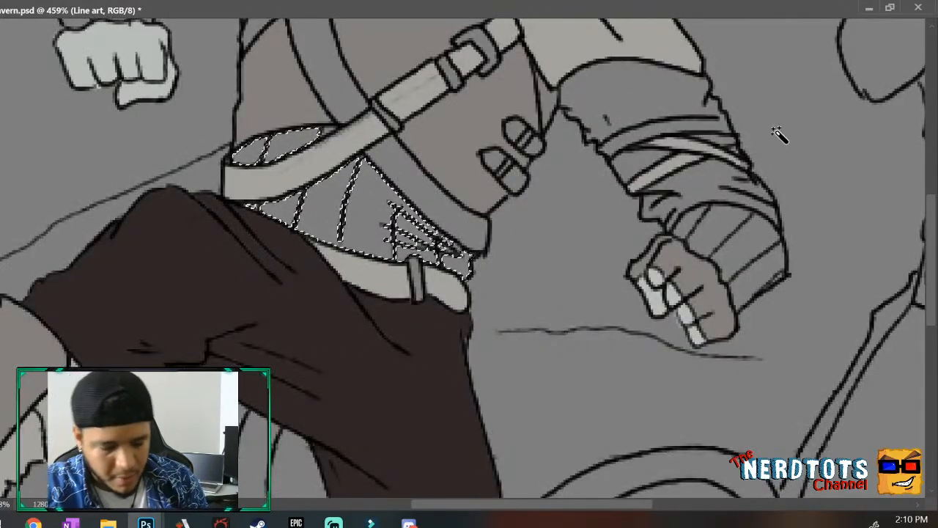
Add the shirt pieces beside the collar, at both shoulders and under the covered arm to the selection.
{"action": "left_click_drag", "start_coordinate": [932, 220], "coordinate": [931, 144]}
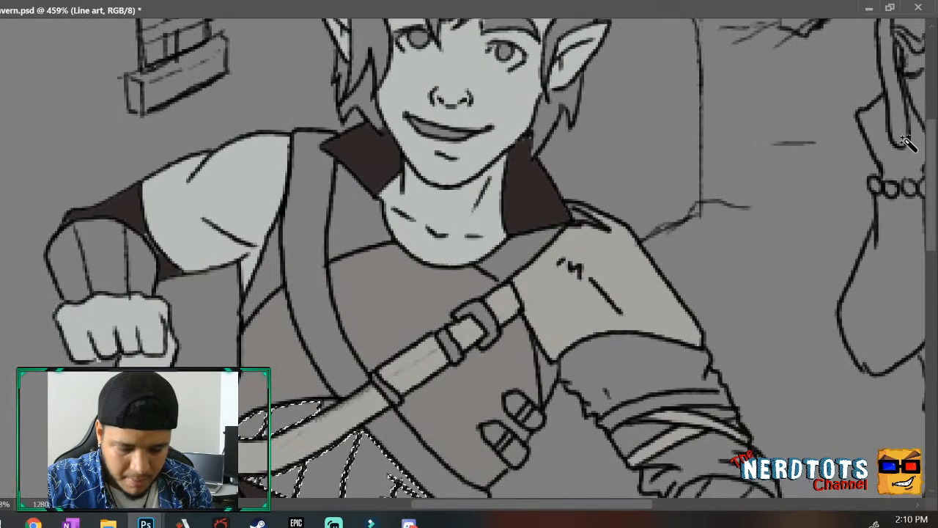
{"action": "left_click", "coordinate": [271, 275], "text": "shift"}
{"action": "left_click", "coordinate": [379, 258], "text": "shift"}
{"action": "left_click", "coordinate": [503, 258], "text": "shift"}
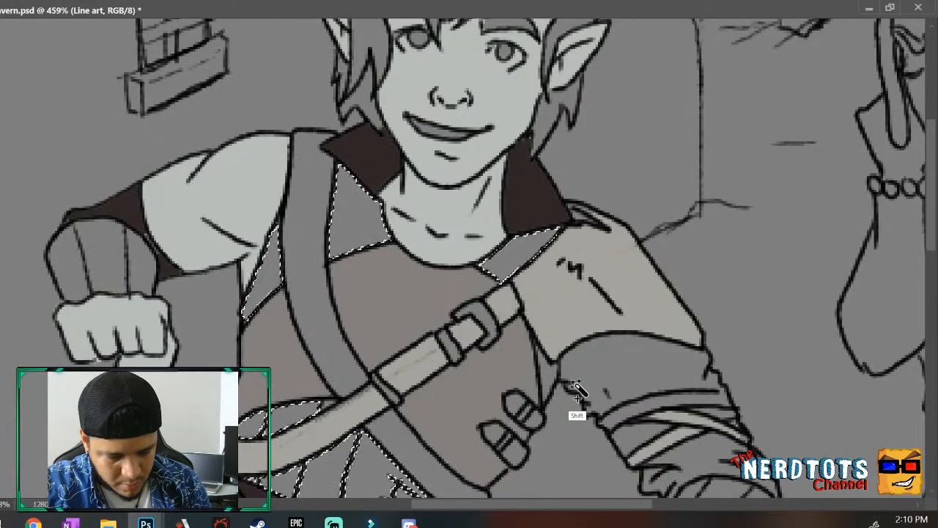
{"action": "left_click", "coordinate": [577, 216], "text": "shift"}
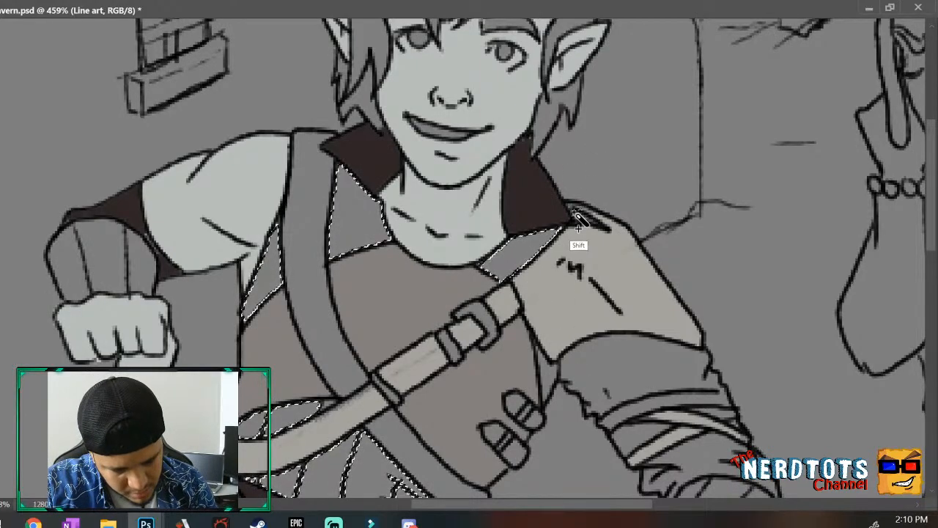
{"action": "left_click", "coordinate": [545, 371], "text": "shift"}
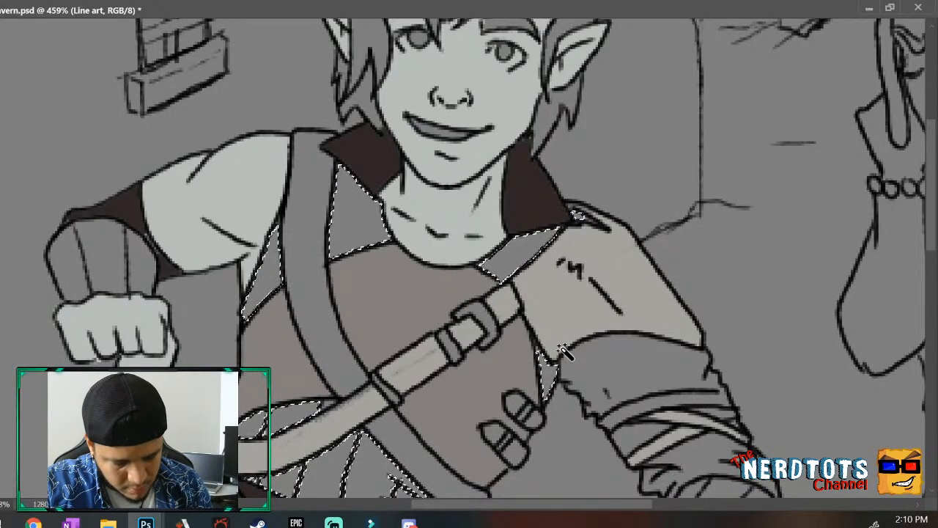
Add the lower sleeve and the fabric folds between the forearm wraps to the selection, undoing the accidental deselection.
{"action": "scroll", "coordinate": [895, 242], "scroll_direction": "down", "scroll_amount": 5}
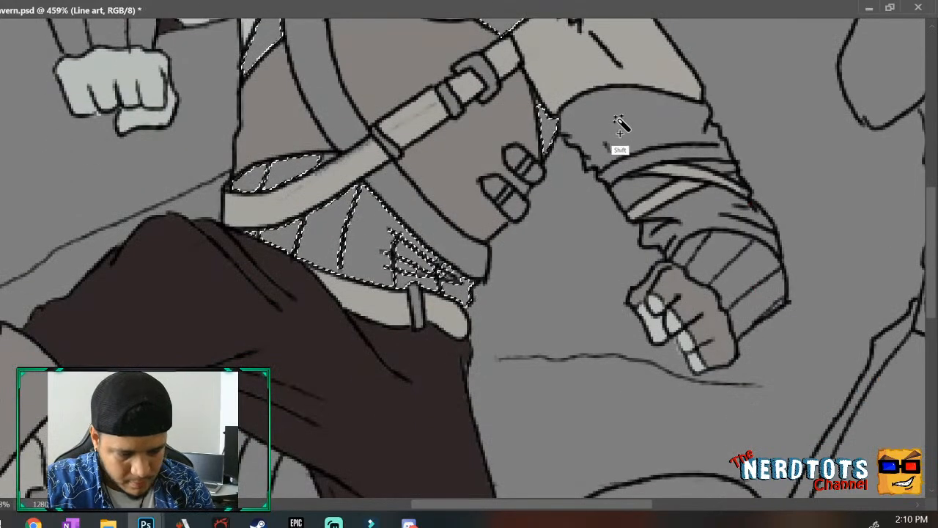
{"action": "left_click", "coordinate": [726, 217], "text": "shift"}
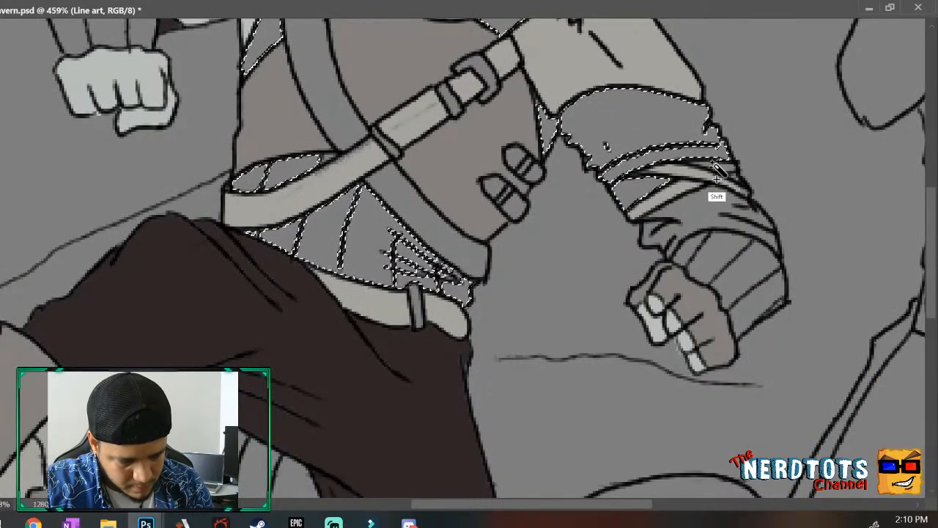
{"action": "left_click", "coordinate": [702, 220], "text": "shift"}
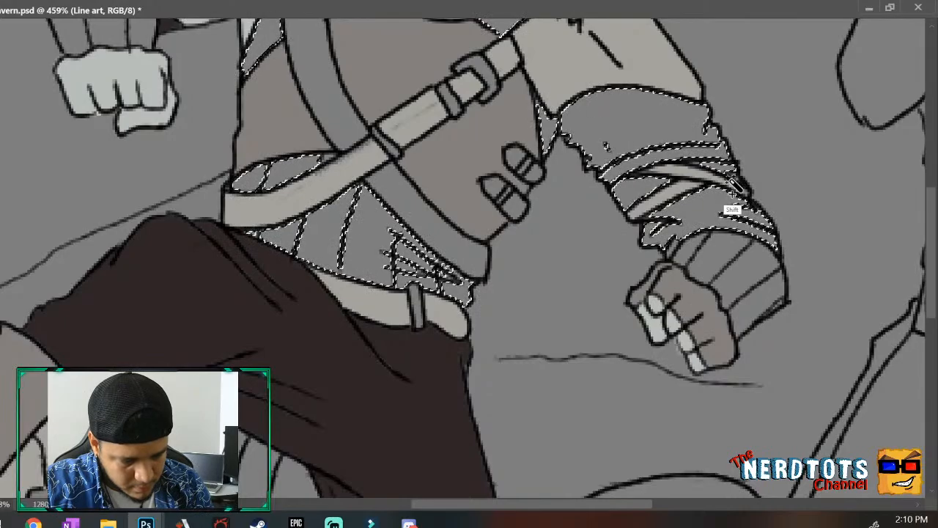
{"action": "left_click", "coordinate": [672, 251], "text": "shift"}
{"action": "left_click", "coordinate": [754, 275], "text": "shift"}
{"action": "key", "text": "ctrl+d"}
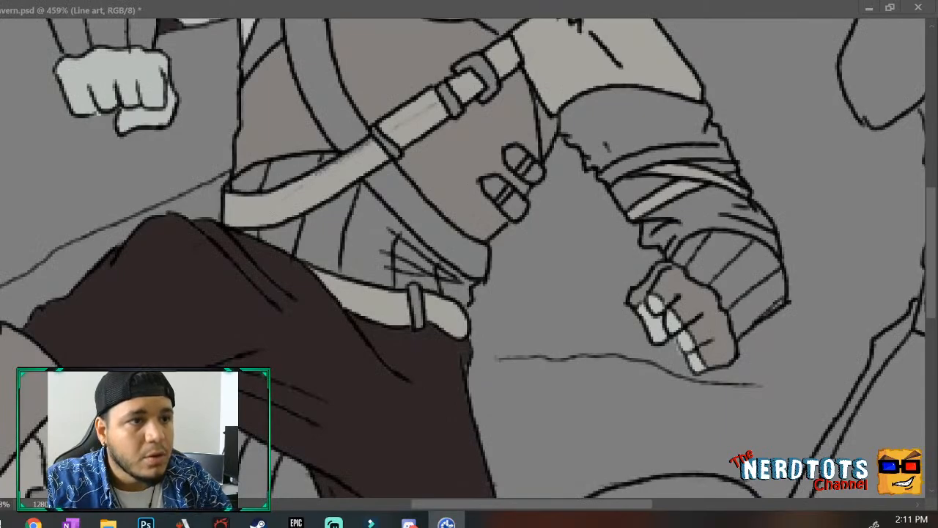
{"action": "key", "text": "ctrl+z"}
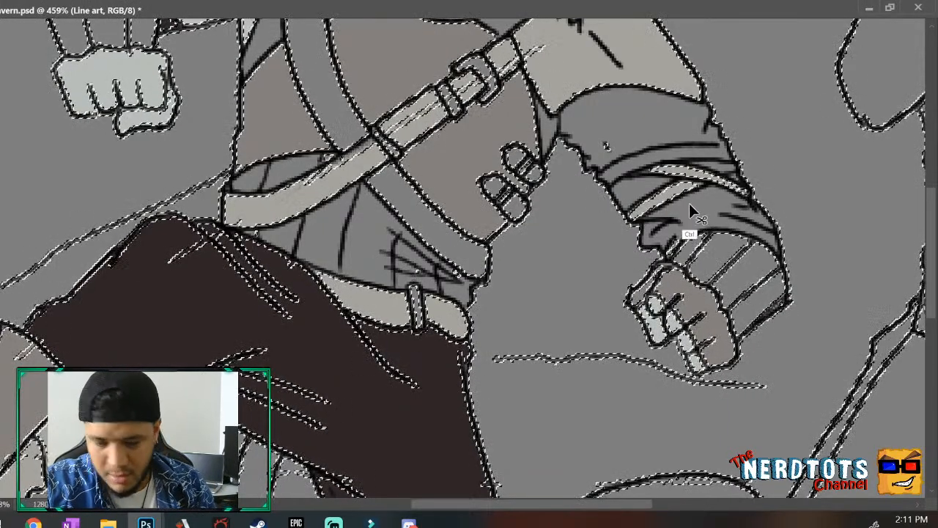
{"action": "left_click", "coordinate": [689, 210]}
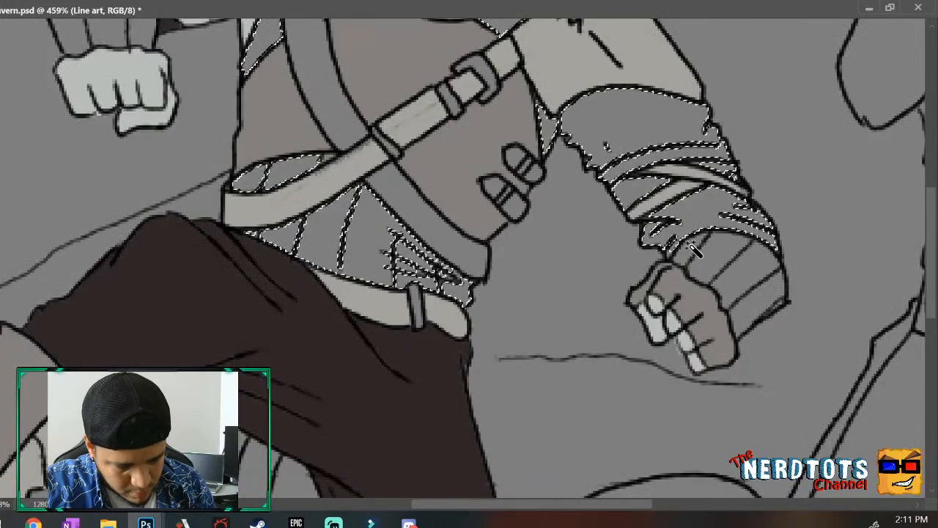
Fill the selected shirt and sleeve areas with brown on the color tests layer, and deselect.
{"action": "left_click_drag", "start_coordinate": [634, 246], "coordinate": [567, 316]}
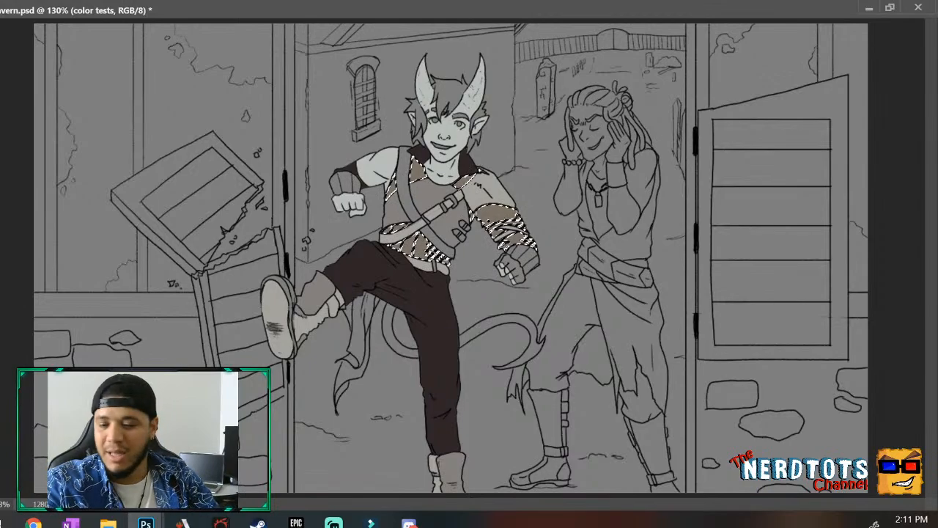
{"action": "key", "text": "ctrl+d"}
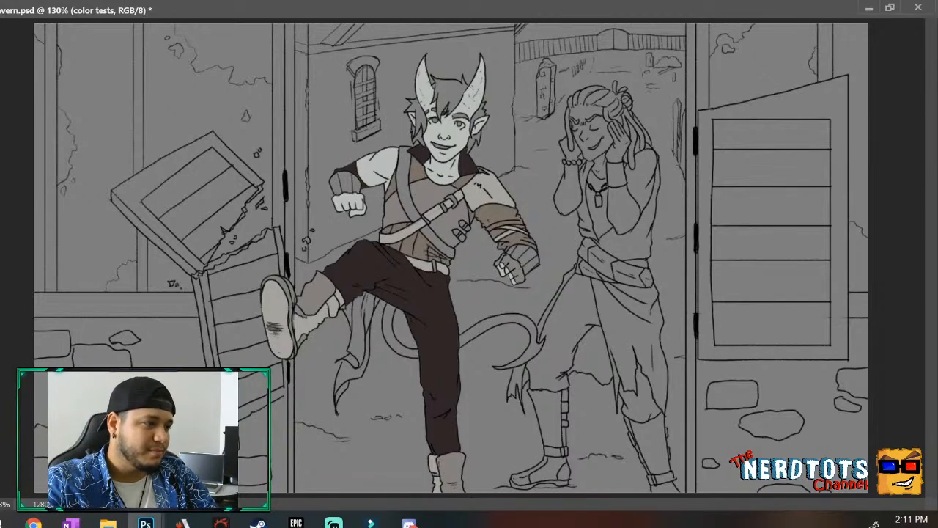
On the Line art layer, select the wide chest strap's upper and lower sections and the small pouches on the vest's side.
{"action": "key", "text": "alt+bracketright"}
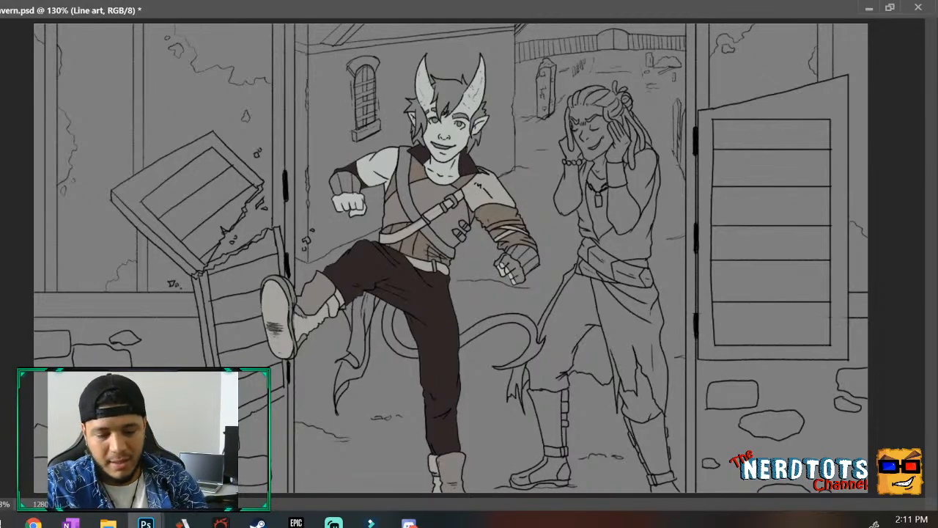
{"action": "left_click", "coordinate": [408, 184], "text": "shift"}
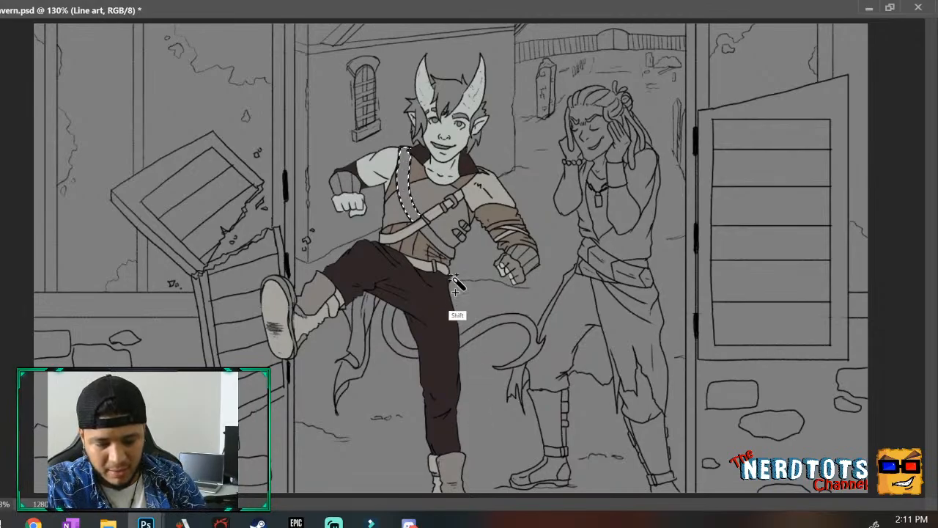
{"action": "left_click", "coordinate": [429, 246], "text": "shift"}
{"action": "left_click_drag", "start_coordinate": [463, 239], "coordinate": [525, 169]}
{"action": "left_click", "coordinate": [442, 217], "text": "shift"}
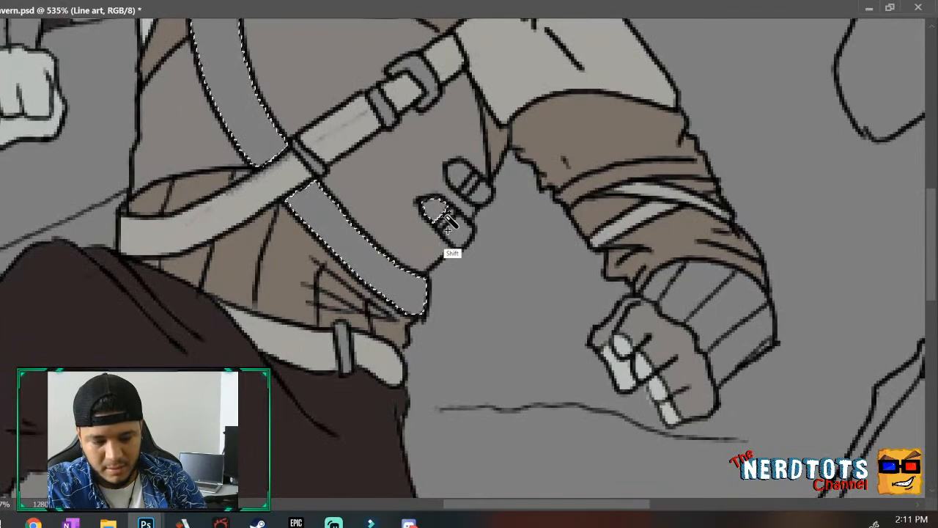
{"action": "left_click", "coordinate": [459, 179], "text": "shift"}
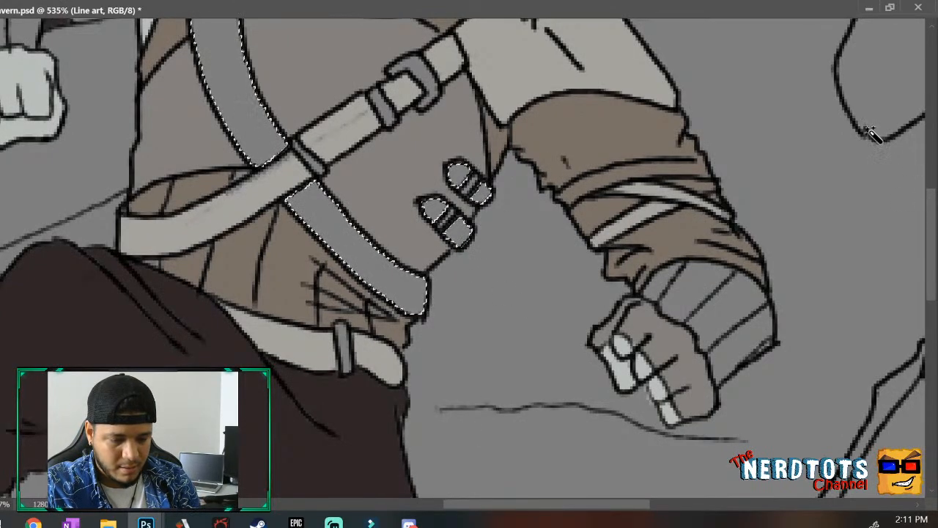
Add all segments of the lowered arm's wrist wrap to the selection, undoing the mis-selections at its outer edge.
{"action": "left_click", "coordinate": [664, 283], "text": "shift"}
{"action": "left_click", "coordinate": [686, 293], "text": "shift"}
{"action": "left_click", "coordinate": [720, 304], "text": "shift"}
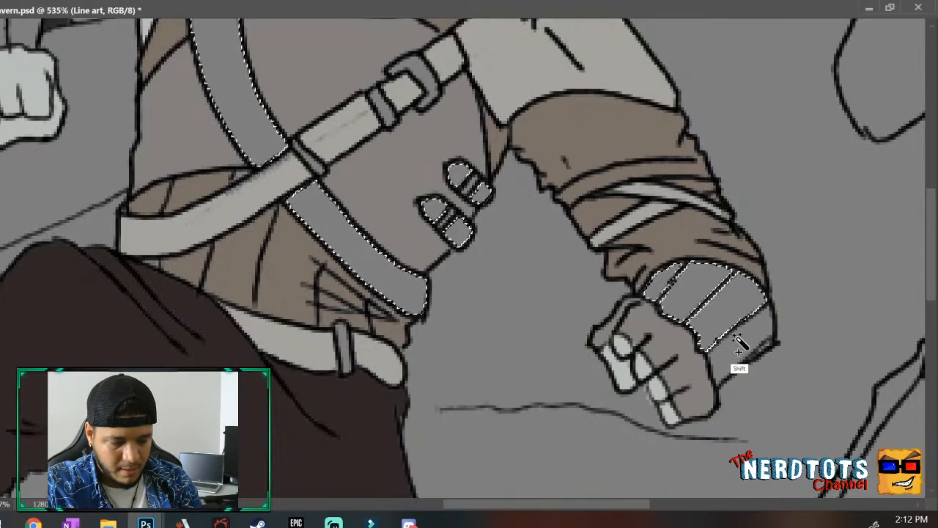
{"action": "left_click", "coordinate": [750, 342], "text": "shift"}
{"action": "left_click", "coordinate": [764, 351], "text": "shift"}
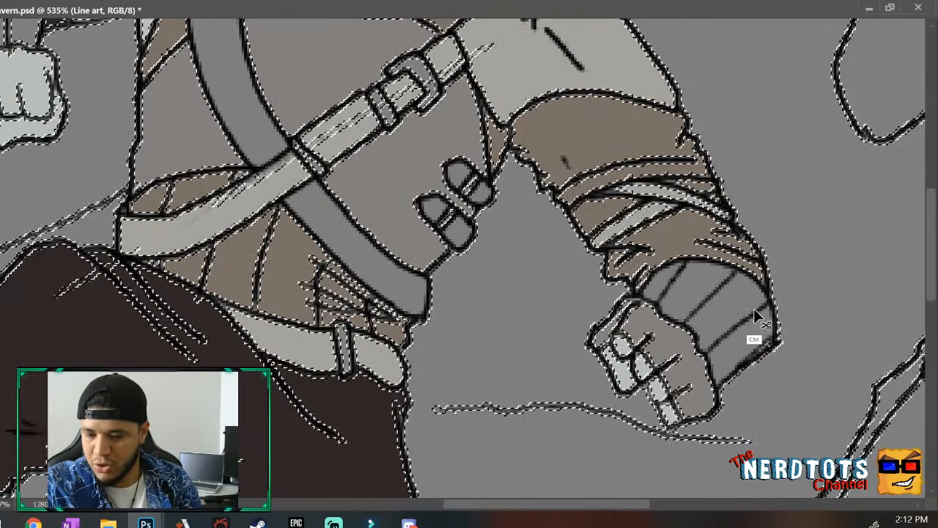
{"action": "key", "text": "ctrl+z"}
{"action": "left_click", "coordinate": [768, 342], "text": "shift"}
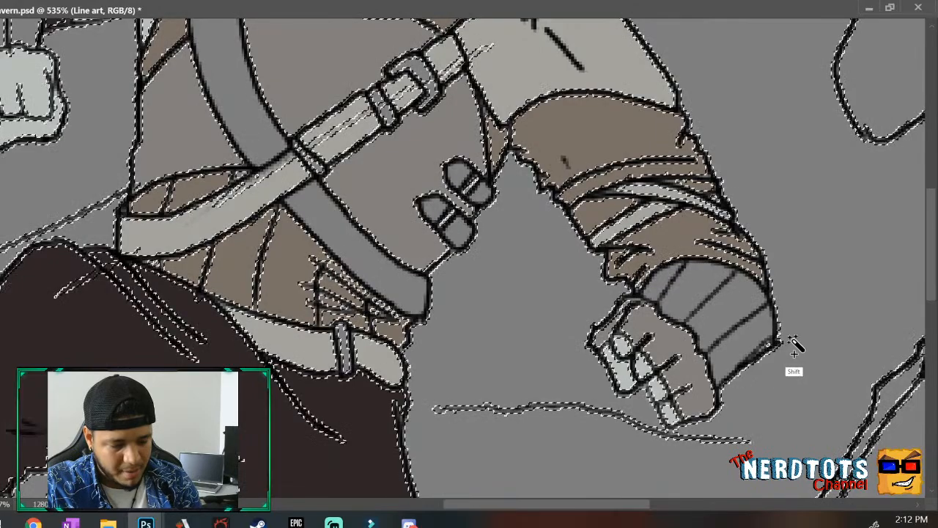
{"action": "key", "text": "ctrl+z"}
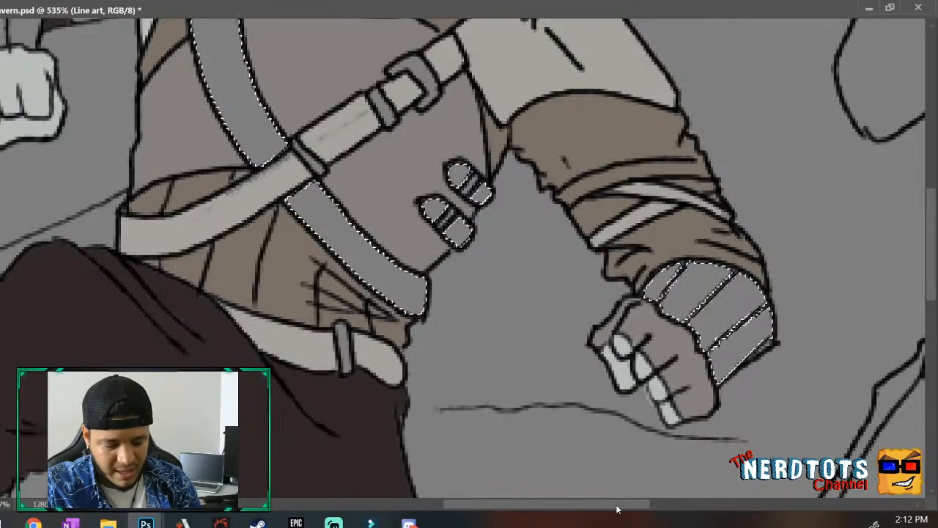
Add the segments of the raised arm's wrist wrap to the selection.
{"action": "left_click_drag", "start_coordinate": [617, 506], "coordinate": [539, 501]}
{"action": "left_click_drag", "start_coordinate": [929, 258], "coordinate": [928, 193]}
{"action": "left_click", "coordinate": [293, 286], "text": "shift"}
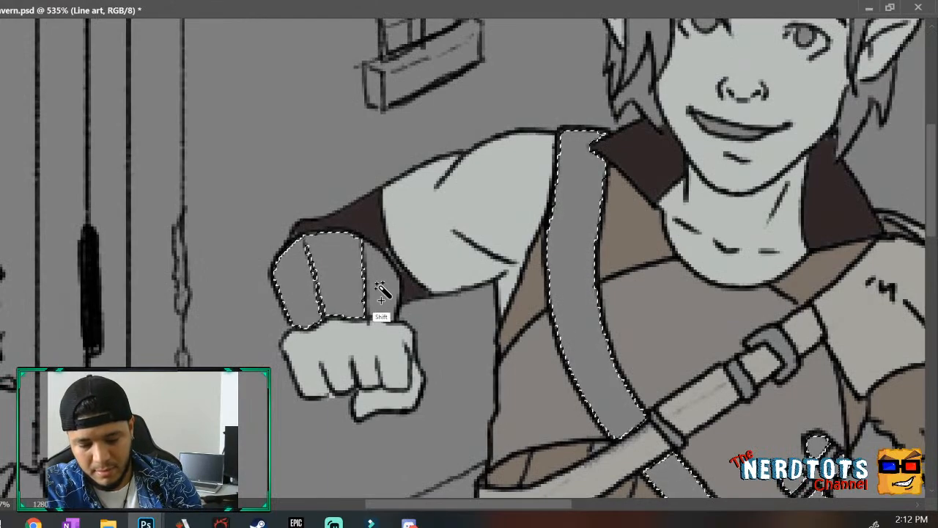
Add the raised boot's sole rim and the small cuff piece behind the ankle to the selection, undoing the mis-selection.
{"action": "left_click_drag", "start_coordinate": [928, 208], "coordinate": [928, 311]}
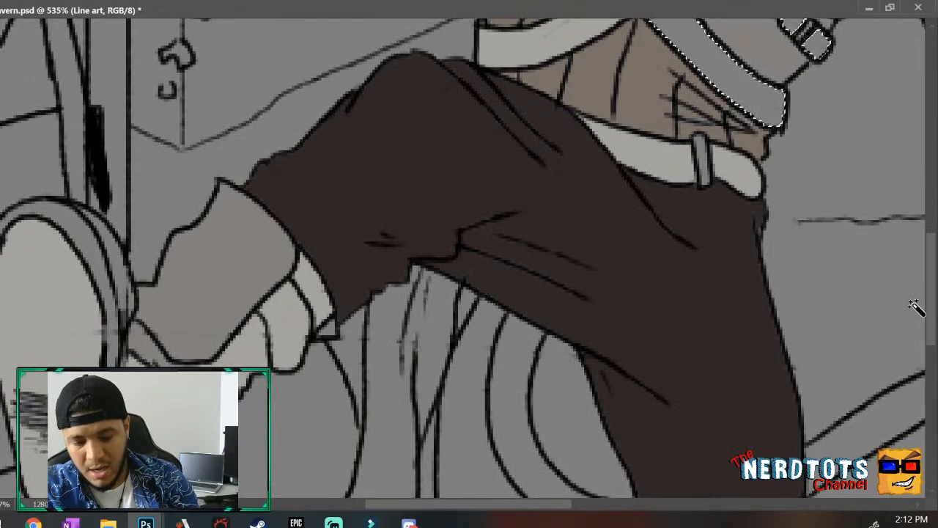
{"action": "left_click", "coordinate": [80, 235], "text": "shift"}
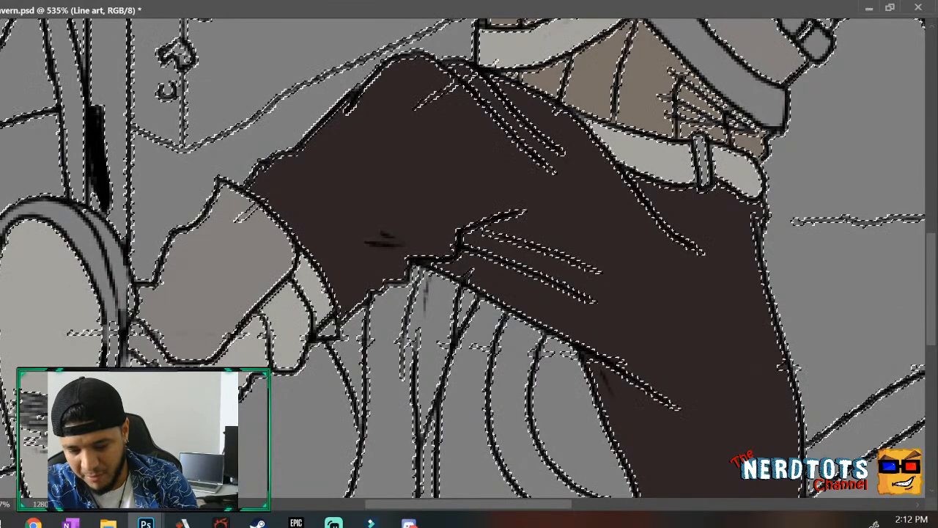
{"action": "key", "text": "ctrl+z"}
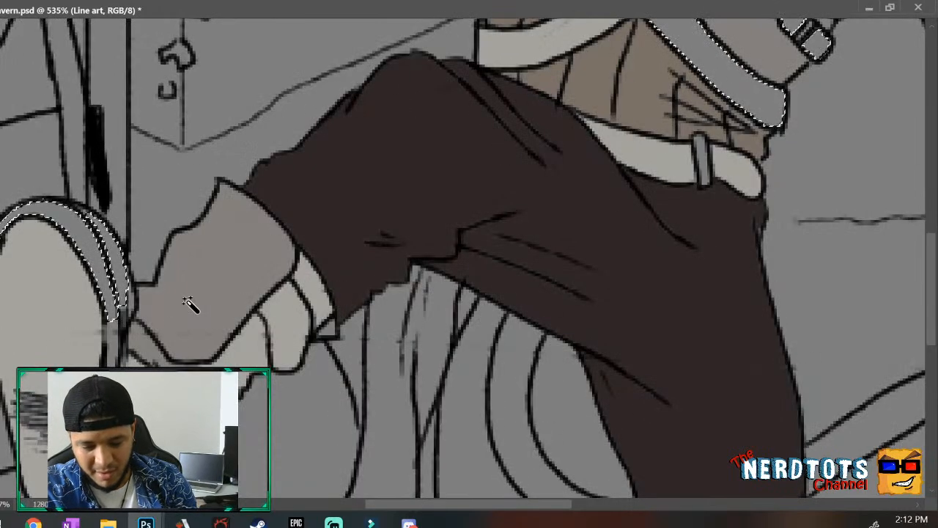
{"action": "left_click", "coordinate": [278, 324], "text": "shift"}
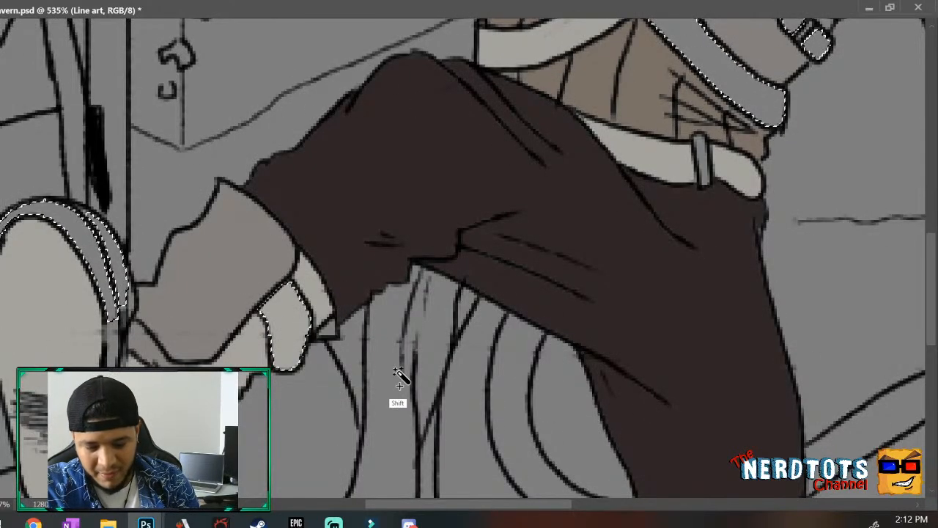
{"action": "left_click_drag", "start_coordinate": [931, 275], "coordinate": [919, 309]}
{"action": "scroll", "coordinate": [932, 353], "scroll_direction": "down", "scroll_amount": 3}
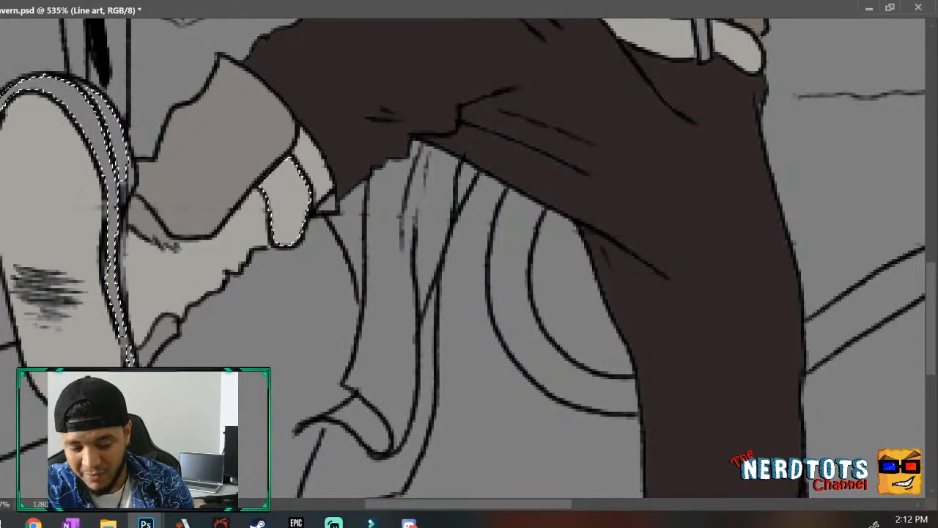
Add the belt loop to the selection, fill all selected leather pieces with reddish brown on the color tests layer, and deselect.
{"action": "left_click_drag", "start_coordinate": [602, 221], "coordinate": [574, 286]}
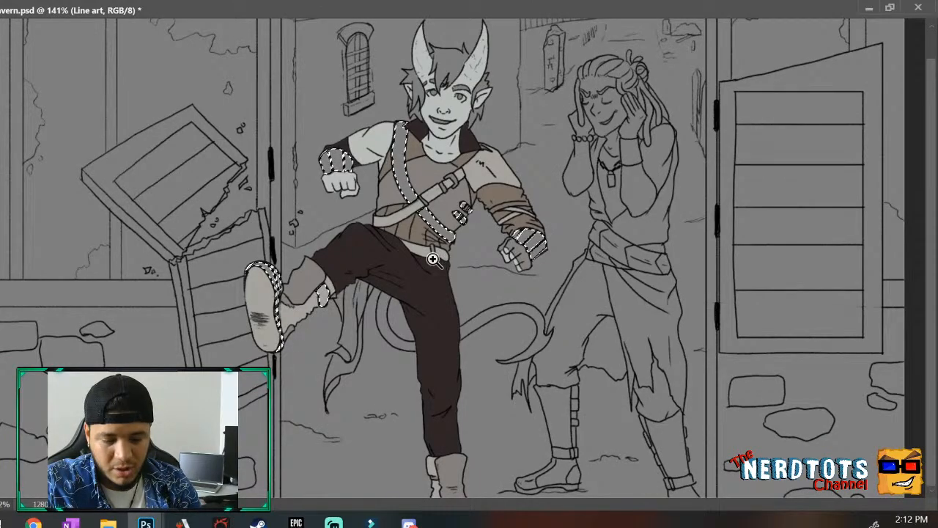
{"action": "left_click_drag", "start_coordinate": [433, 261], "coordinate": [490, 196]}
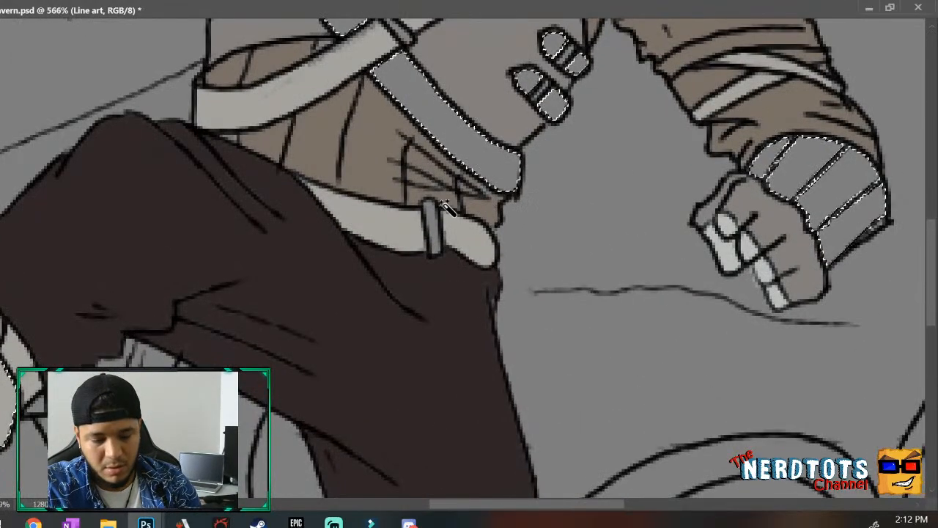
{"action": "left_click", "coordinate": [433, 236], "text": "shift"}
{"action": "mouse_move", "coordinate": [572, 219]}
{"action": "left_mouse_down"}
{"action": "mouse_move", "coordinate": [496, 301]}
{"action": "mouse_move", "coordinate": [502, 287]}
{"action": "left_mouse_up"}
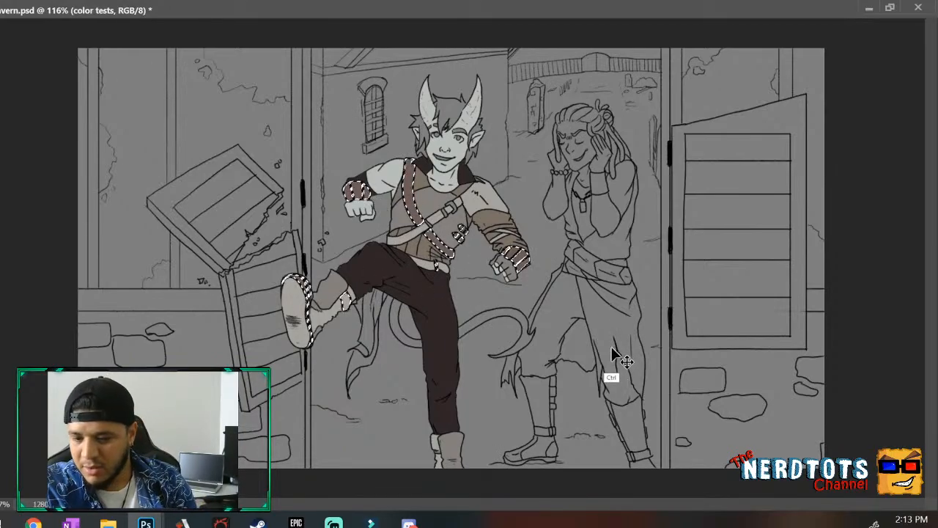
{"action": "key", "text": "ctrl+d"}
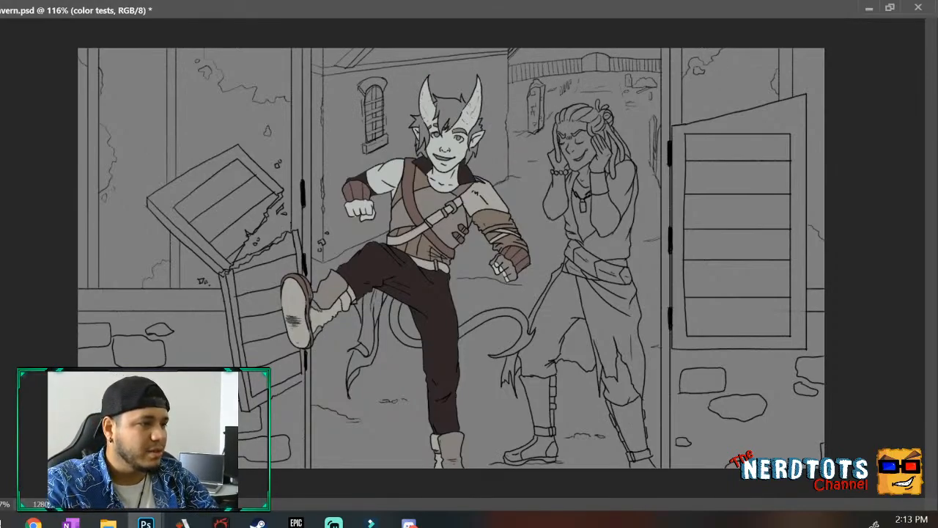
Select both visible parts of the tail on Line art, fill them with the pale skin colour on color tests, and deselect.
{"action": "left_click_drag", "start_coordinate": [396, 315], "coordinate": [421, 301]}
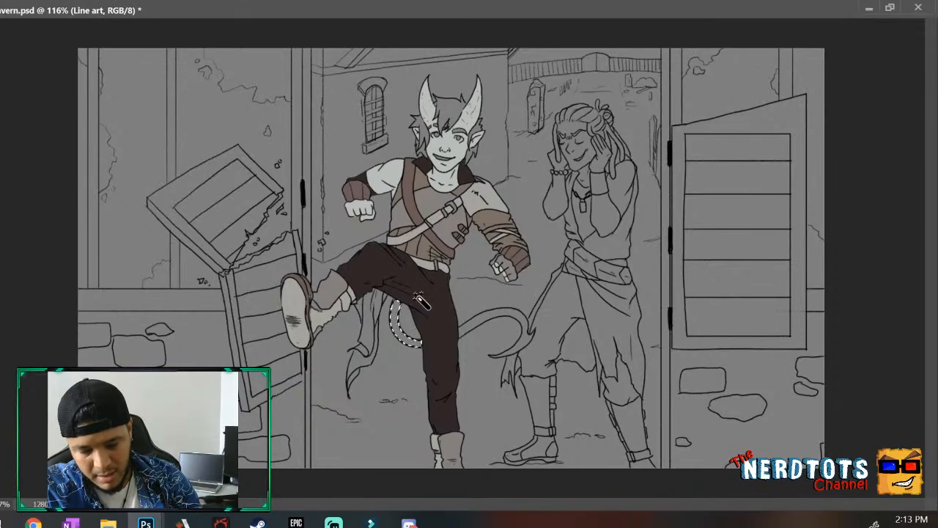
{"action": "left_click_drag", "start_coordinate": [503, 322], "coordinate": [460, 333]}
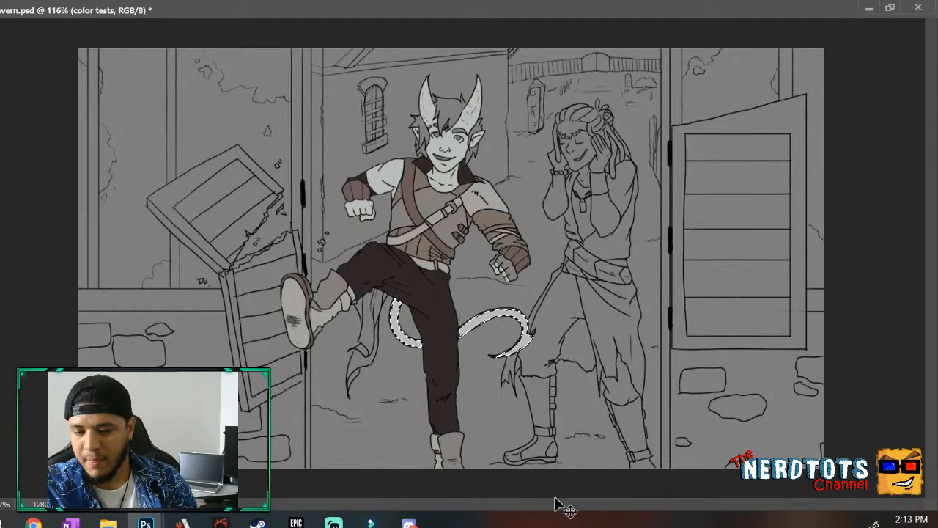
{"action": "key", "text": "ctrl+d"}
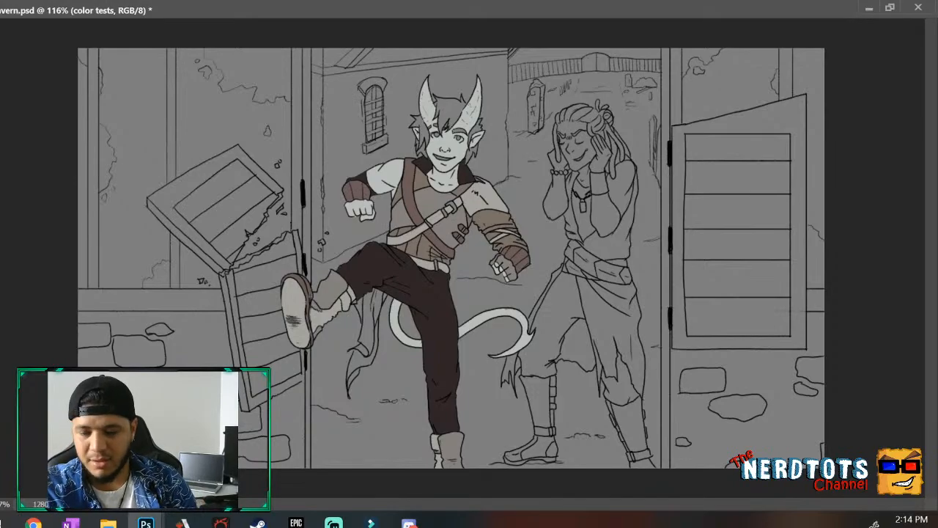
Select the front folds and tip of the cloth hanging behind the raised thigh, fill them with pale green on color tests, and deselect.
{"action": "left_click_drag", "start_coordinate": [345, 336], "coordinate": [377, 297]}
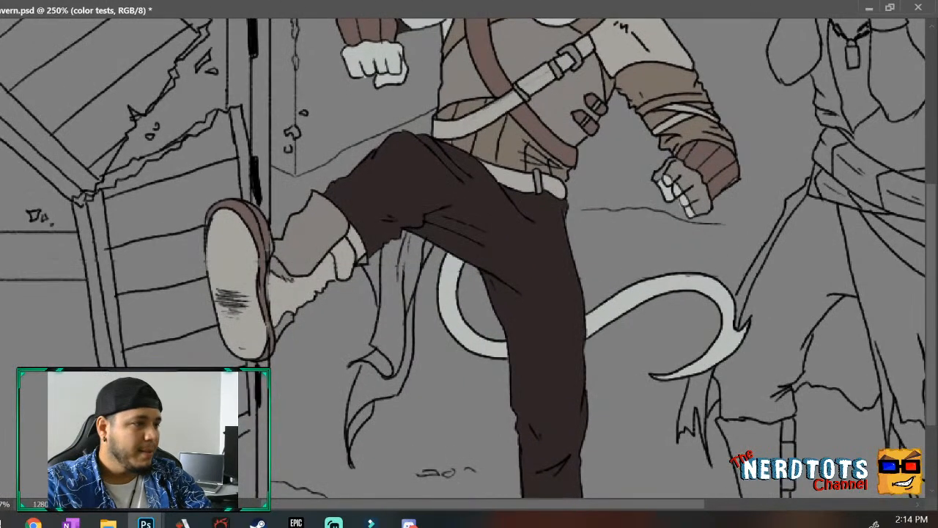
{"action": "key", "text": "alt+bracketright"}
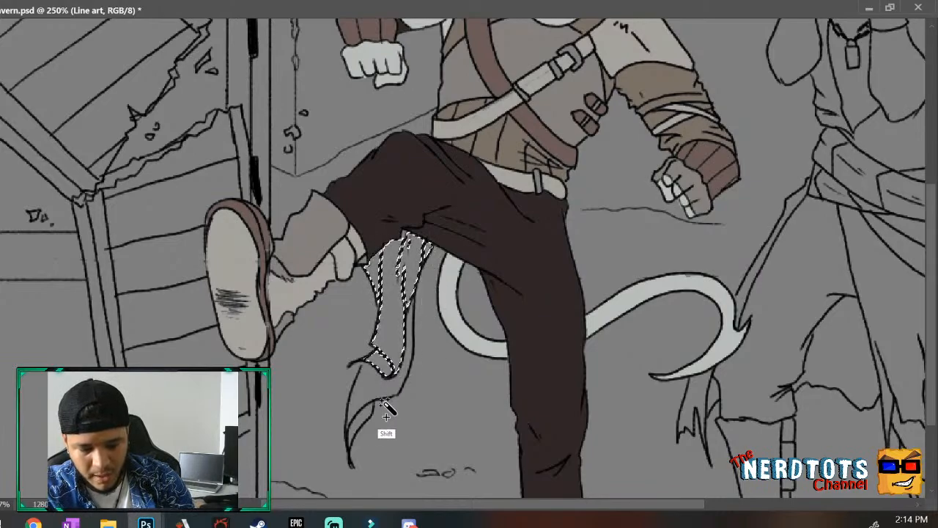
{"action": "left_click", "coordinate": [359, 424], "text": "shift"}
{"action": "key", "text": "ctrl+z"}
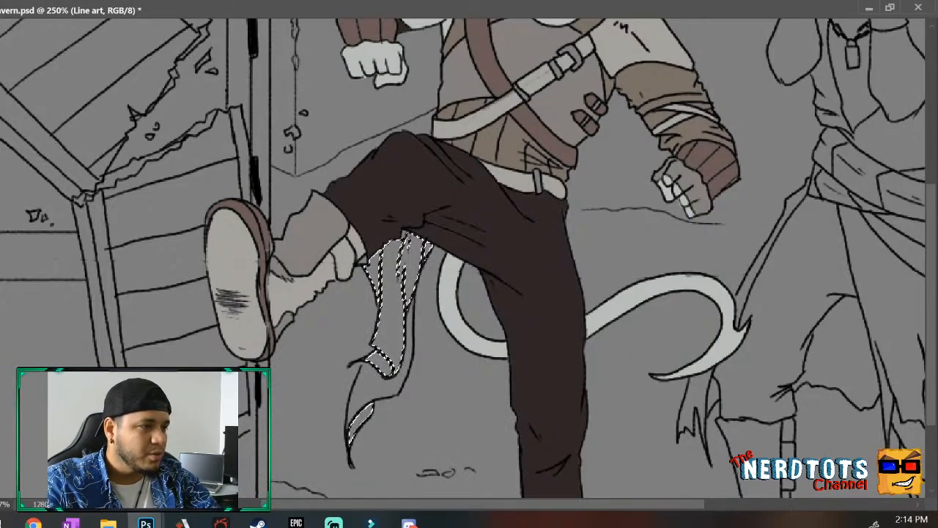
{"action": "key", "text": "alt+bracketleft"}
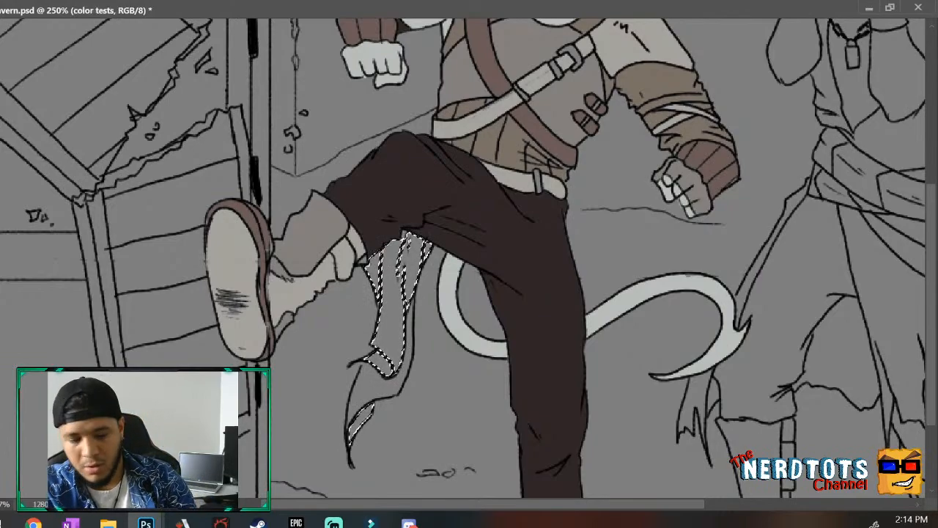
{"action": "left_click", "coordinate": [404, 289]}
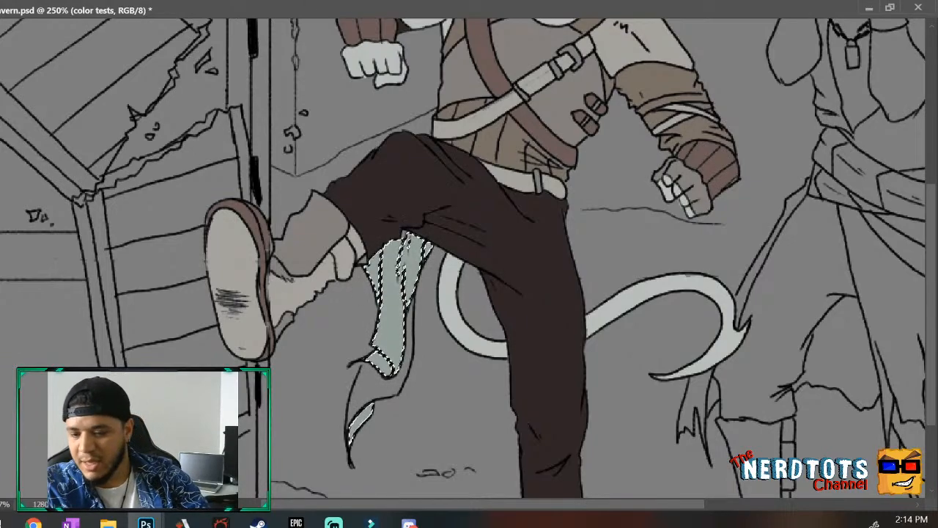
{"action": "key", "text": "ctrl+d"}
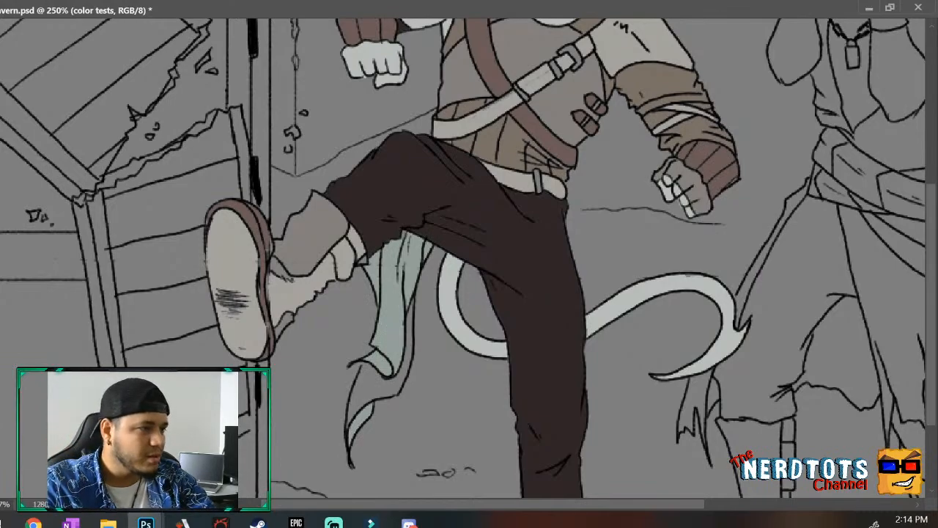
Select the hanging cloth's remaining back fold on Line art and fill it with a grey-green on the color tests layer.
{"action": "key", "text": "alt+]"}
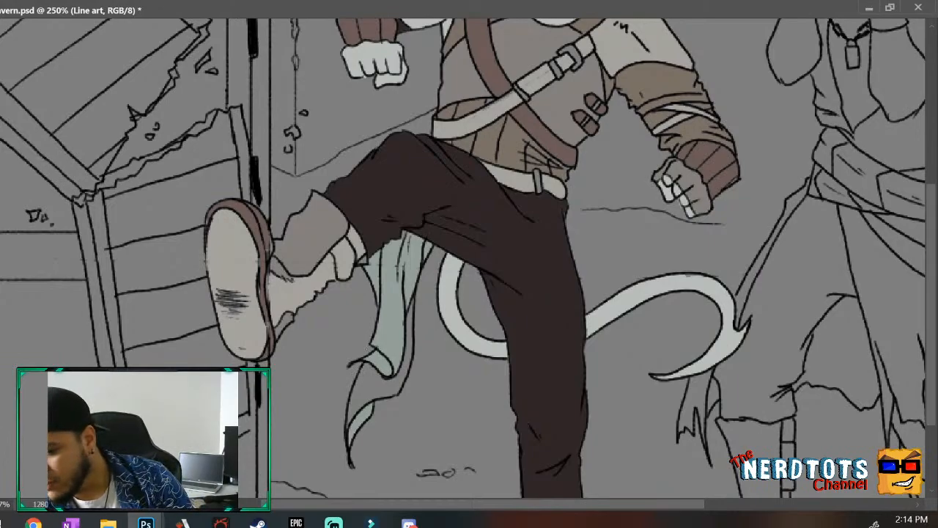
{"action": "left_click", "coordinate": [393, 301], "text": "alt"}
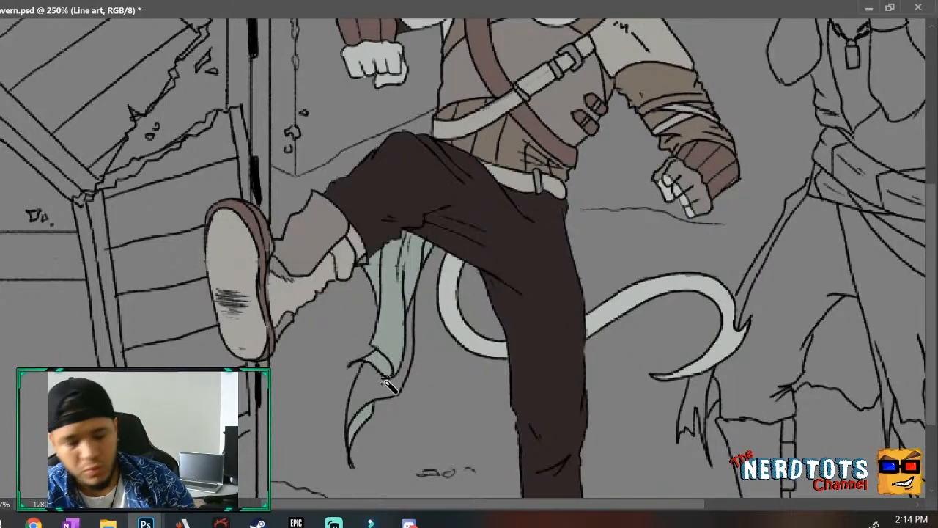
{"action": "key", "text": "w"}
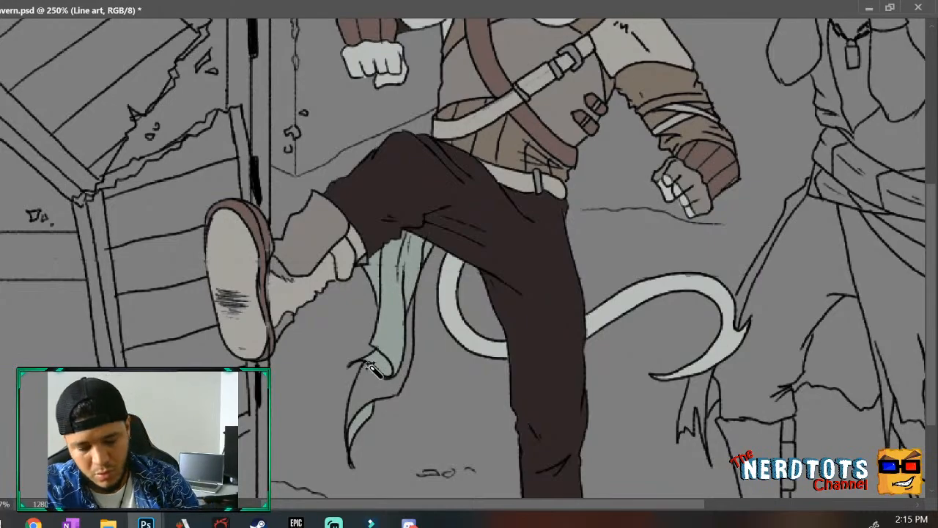
{"action": "left_click", "coordinate": [375, 390]}
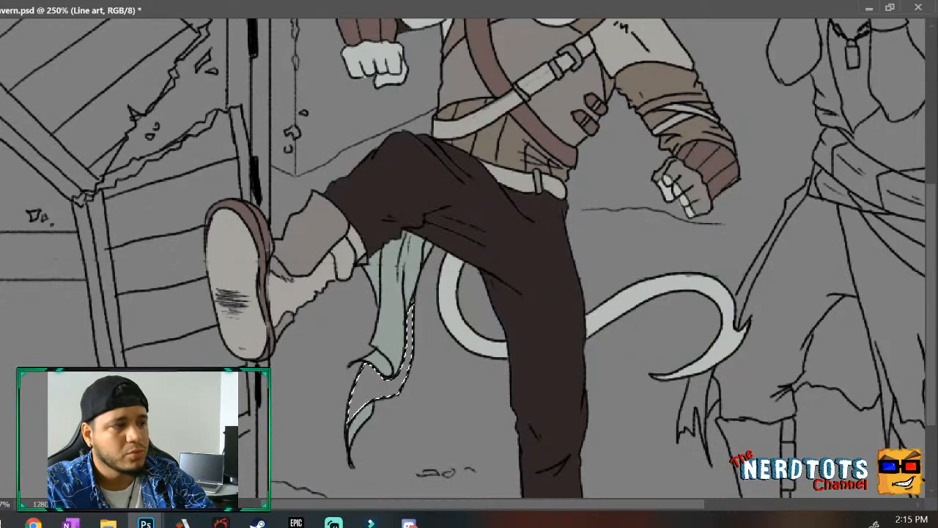
{"action": "key", "text": "alt+bracketleft"}
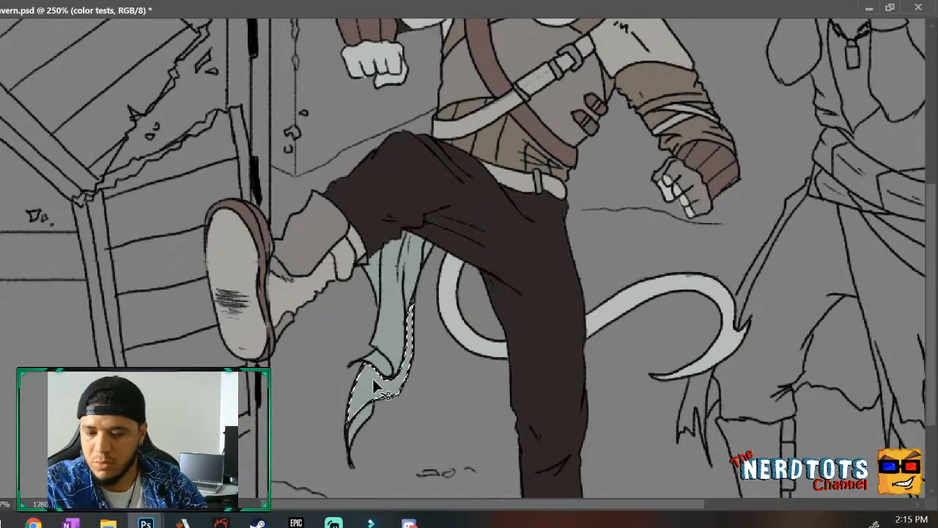
Put the color tests layer into a group and remove the group's flat colours from the canvas.
{"action": "key", "text": "ctrl+g"}
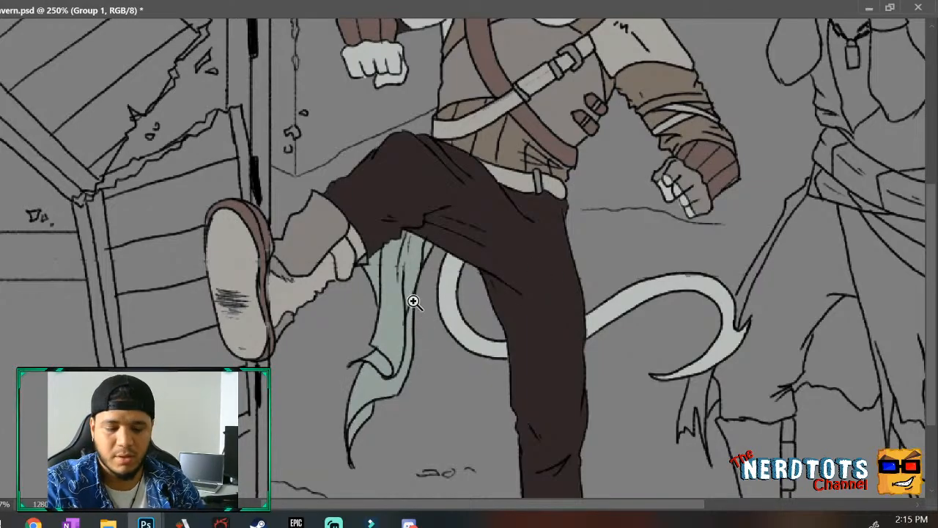
{"action": "key", "text": "ctrl+0"}
{"action": "key", "text": "ctrl+plus"}
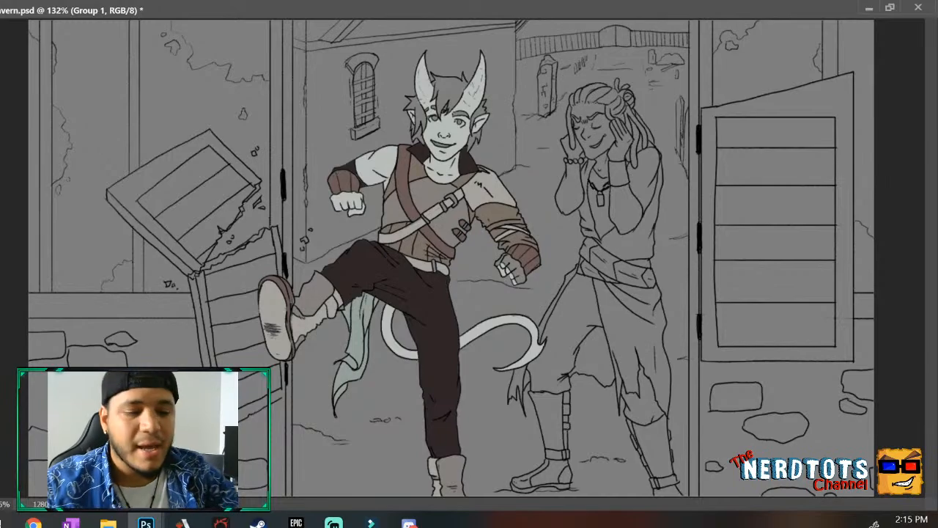
{"action": "key", "text": "Delete"}
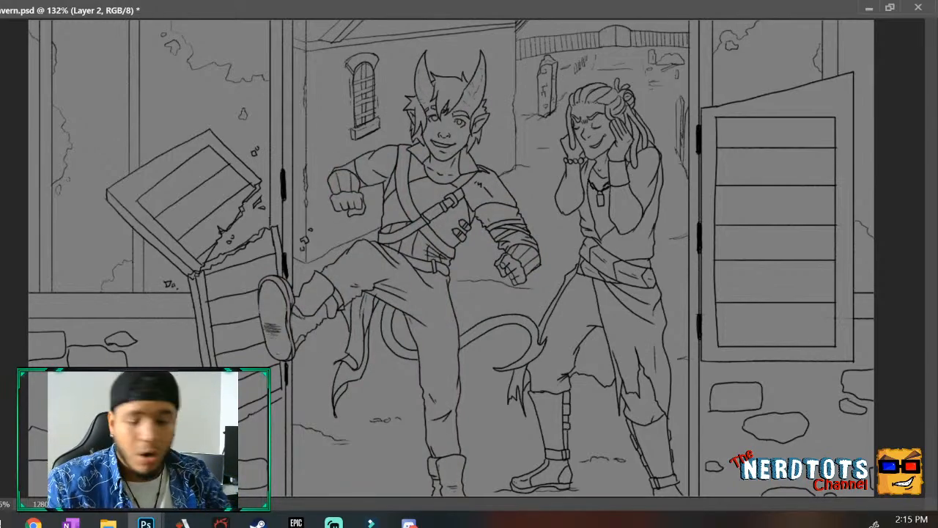
Undo the removal of the flat colours, clear the selection on the hanging cloth, and return to the color tests layer.
{"action": "key", "text": "ctrl+z"}
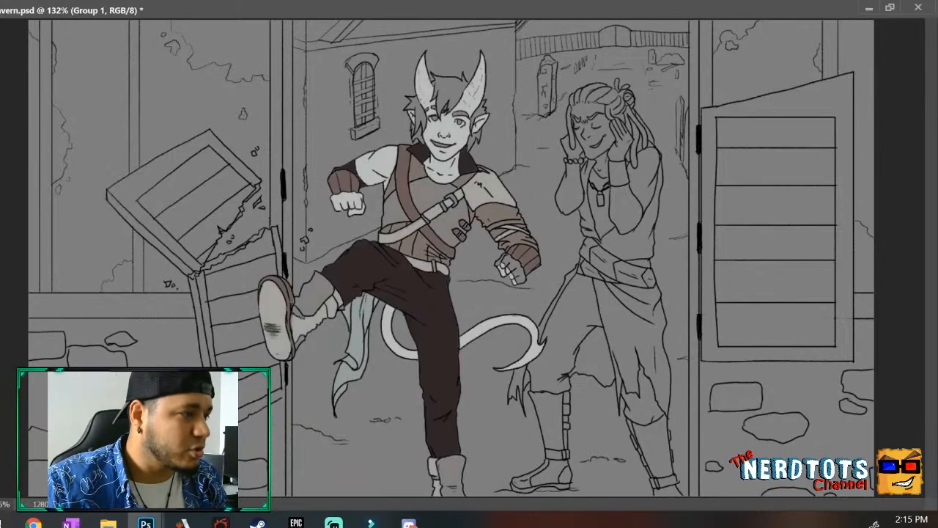
{"action": "key", "text": "ctrl+z"}
{"action": "key", "text": "ctrl+z"}
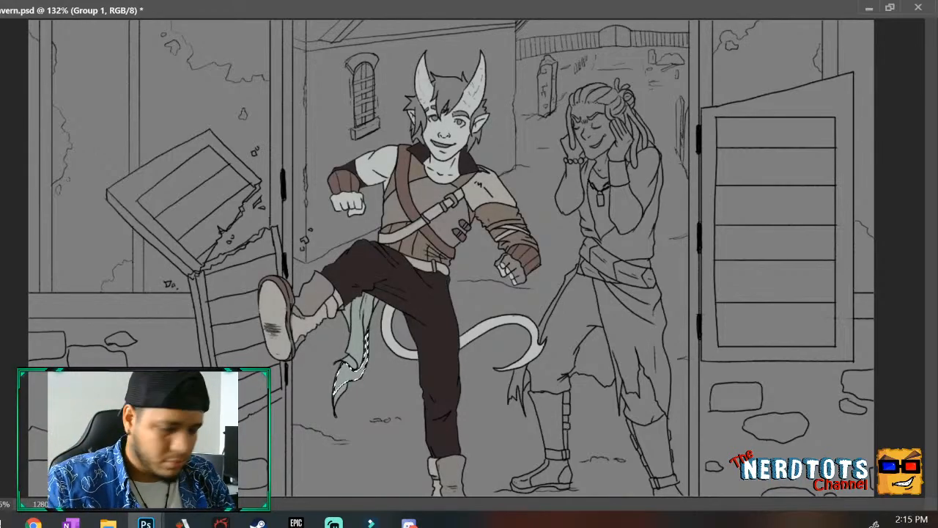
{"action": "key", "text": "ctrl+d"}
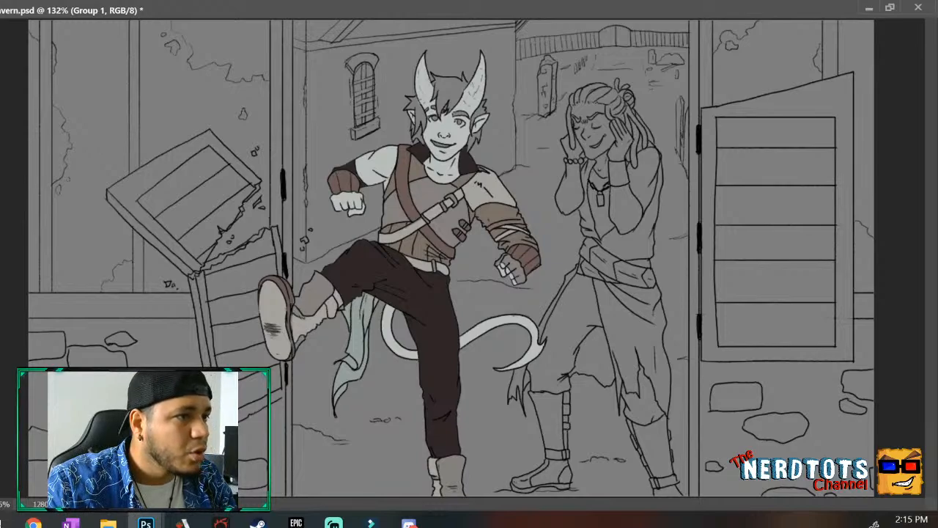
{"action": "key", "text": "Return"}
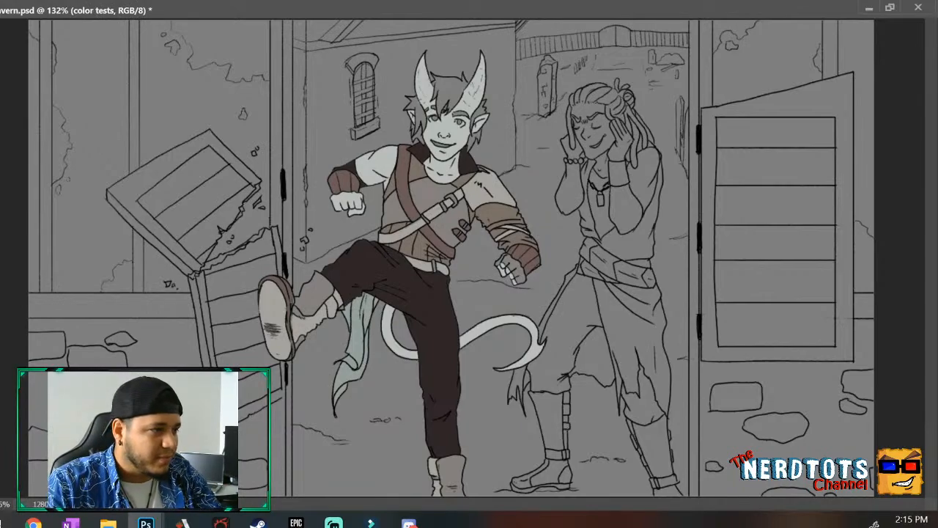
Select the horned character's fringe and the hair locks around the ear beside the raised fist on Line art.
{"action": "key", "text": "alt+bracketright"}
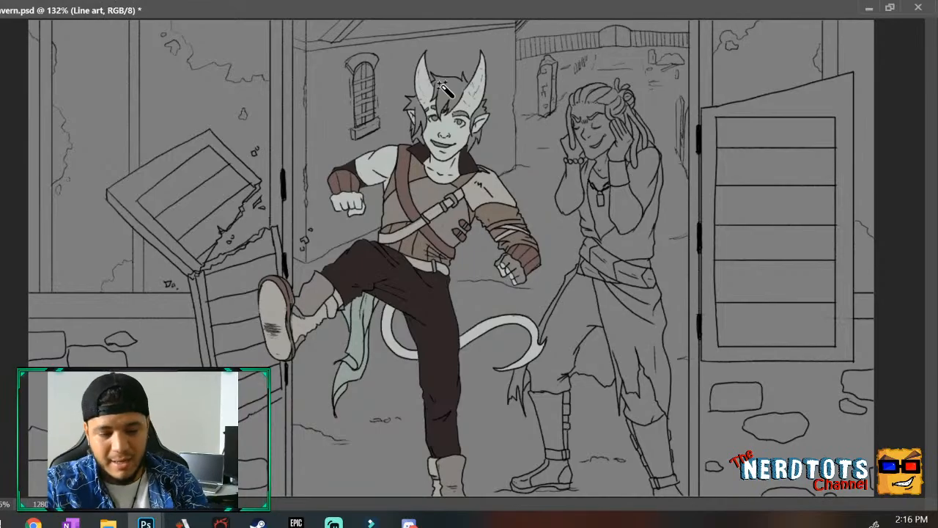
{"action": "key", "text": "z"}
{"action": "left_click_drag", "start_coordinate": [460, 106], "coordinate": [533, 45]}
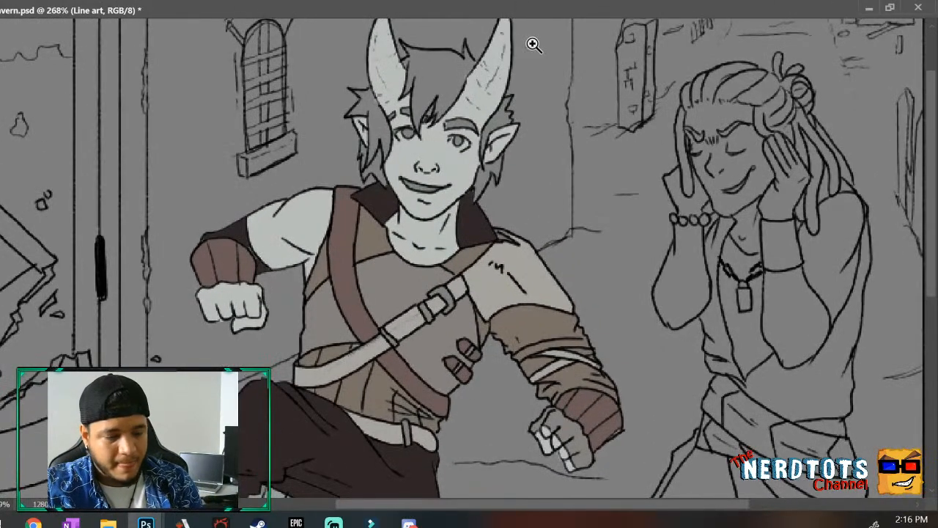
{"action": "left_click_drag", "start_coordinate": [932, 155], "coordinate": [932, 125]}
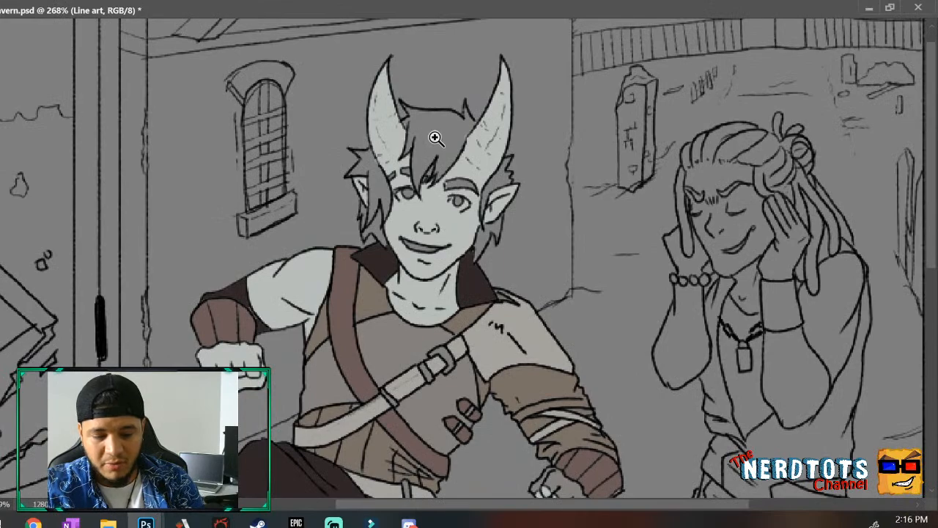
{"action": "left_click_drag", "start_coordinate": [436, 138], "coordinate": [464, 144]}
{"action": "key", "text": "w"}
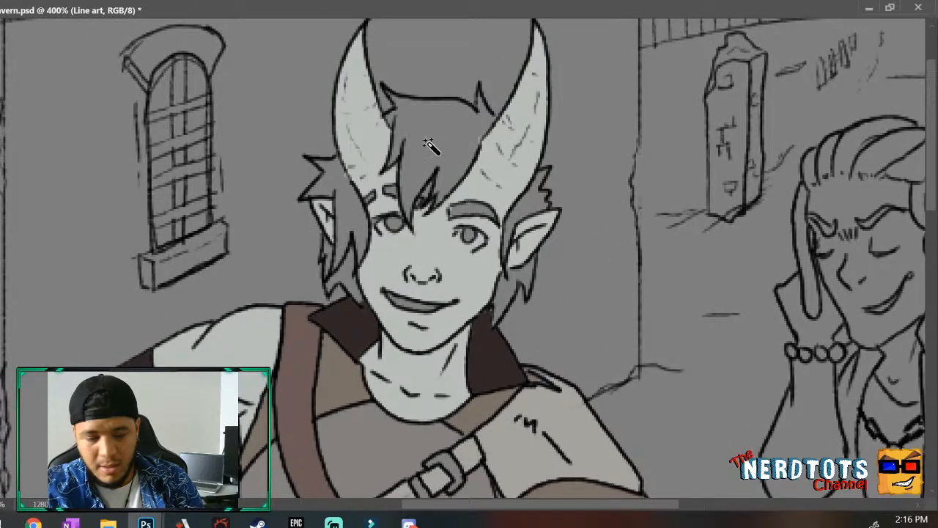
{"action": "left_click", "coordinate": [431, 145]}
{"action": "left_click", "coordinate": [352, 207], "text": "shift"}
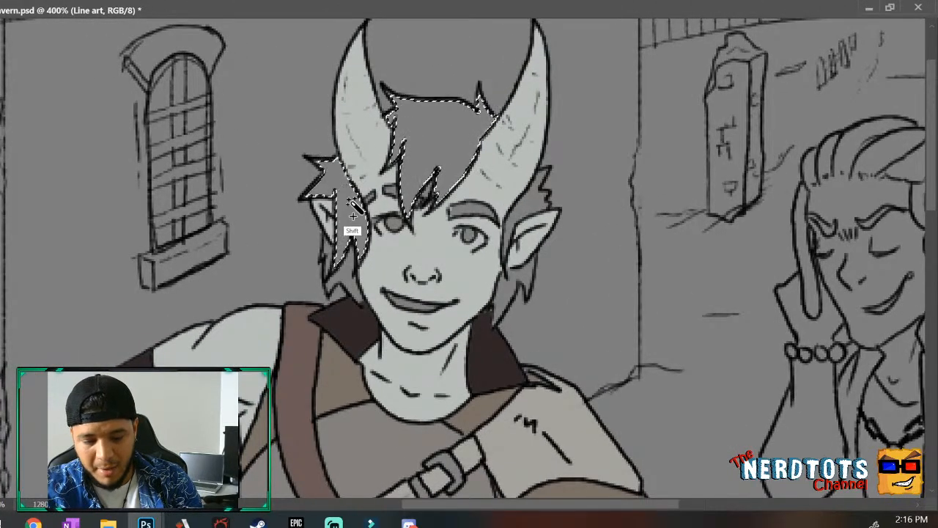
{"action": "left_click", "coordinate": [338, 252], "text": "shift"}
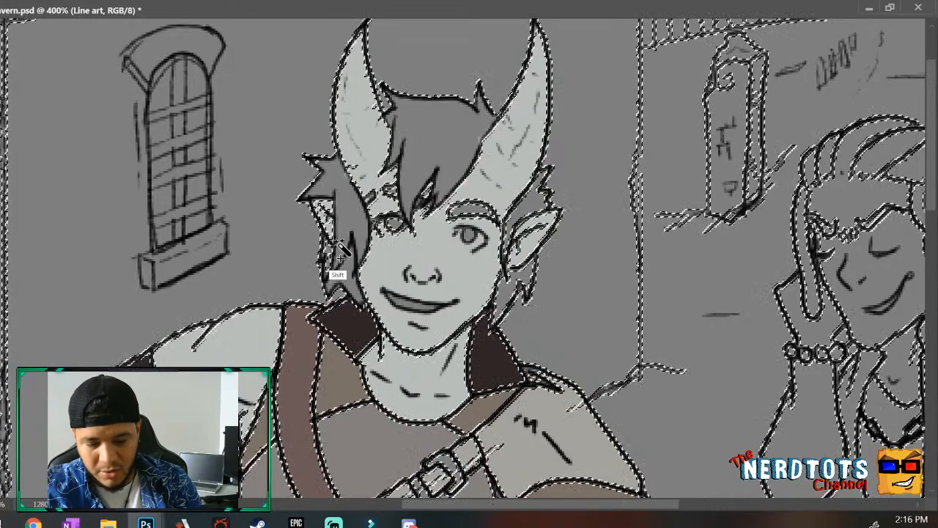
{"action": "key", "text": "ctrl+z"}
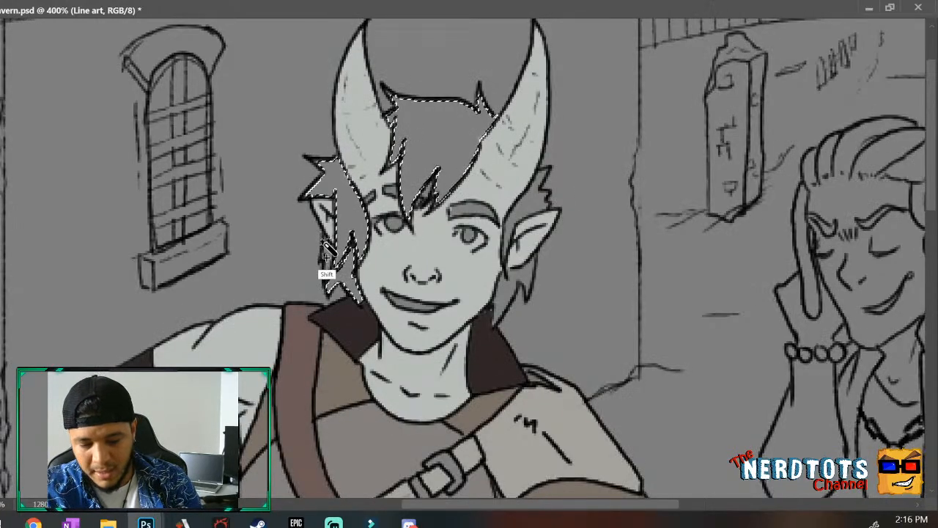
{"action": "left_click", "coordinate": [324, 263], "text": "shift"}
{"action": "left_click", "coordinate": [330, 252], "text": "shift"}
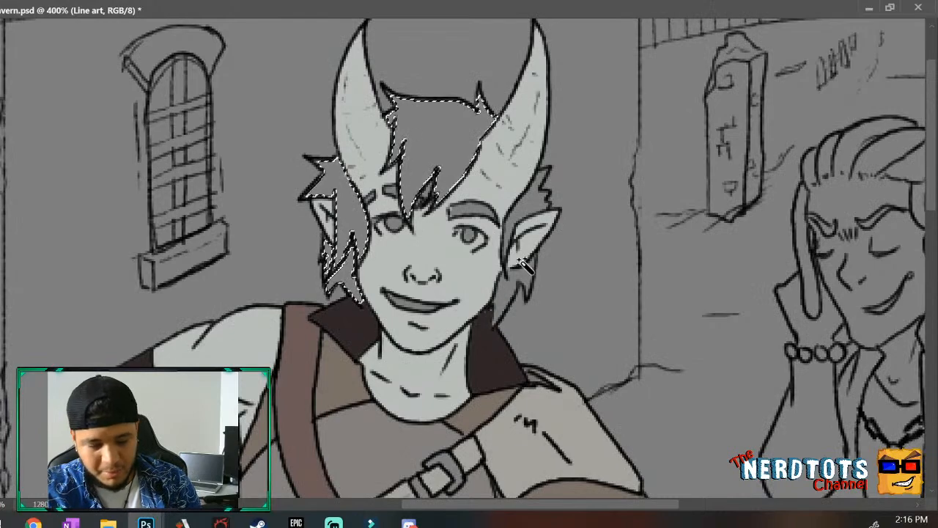
Add the hair locks around the other ear, the eyebrow piece beside the fringe and the full eyebrow to the selection.
{"action": "left_click", "coordinate": [505, 297], "text": "shift"}
{"action": "left_click", "coordinate": [508, 226], "text": "shift"}
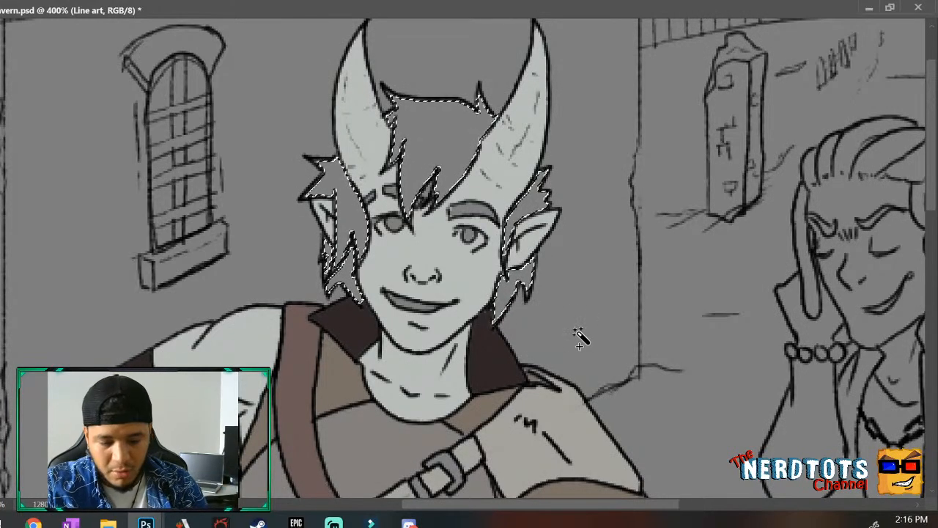
{"action": "left_click", "coordinate": [380, 196], "text": "shift"}
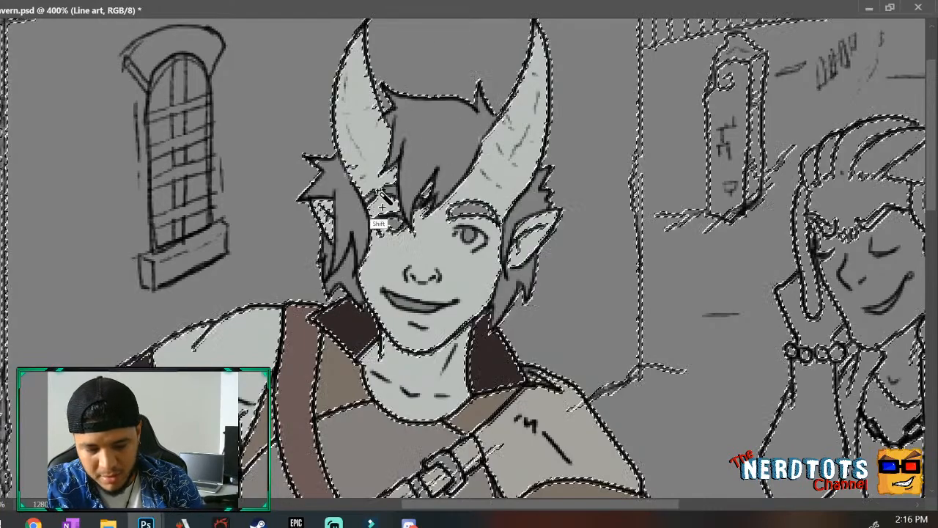
{"action": "key", "text": "ctrl+z"}
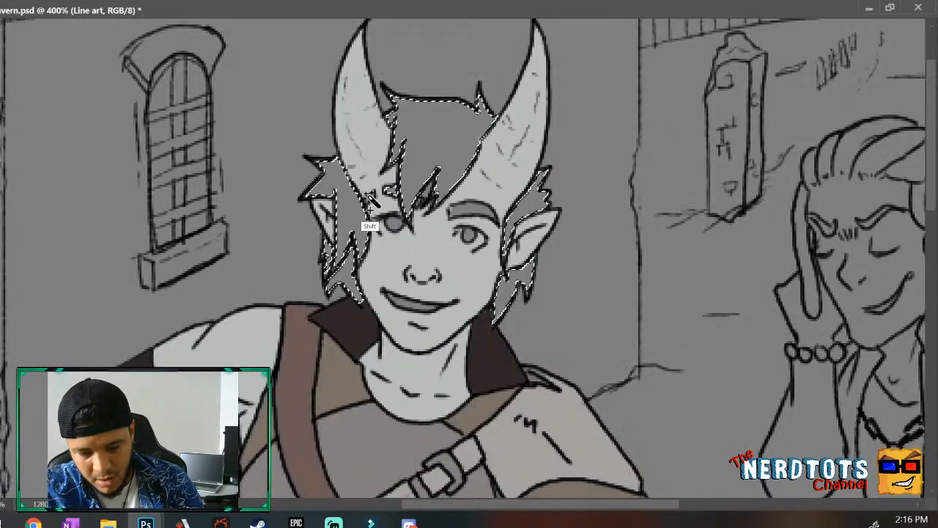
{"action": "left_click", "coordinate": [371, 198], "text": "shift"}
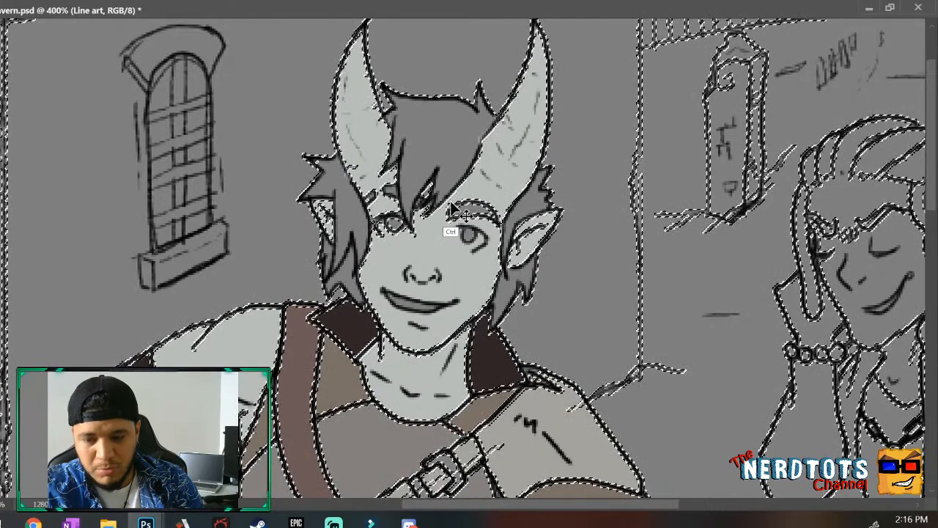
{"action": "key", "text": "ctrl+z"}
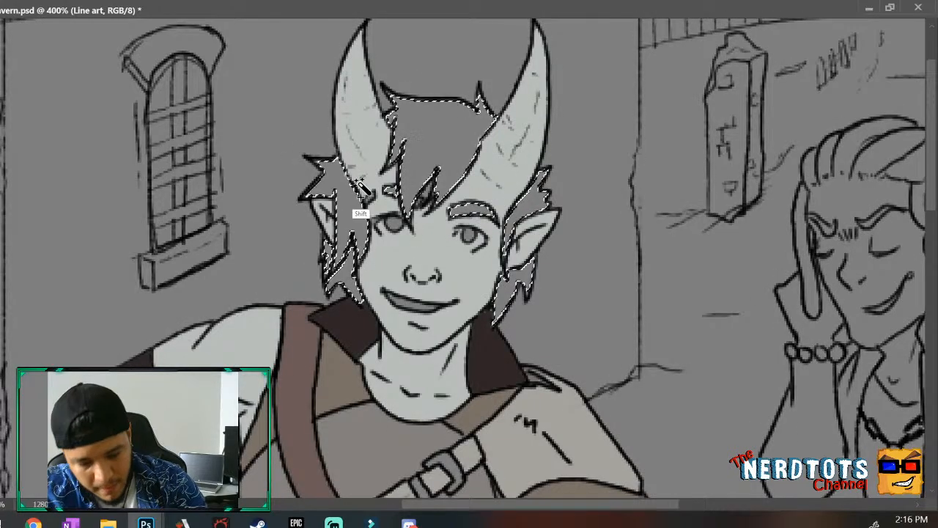
Try to add the small outer piece of the partly covered eyebrow to the hair selection.
{"action": "left_click", "coordinate": [370, 196], "text": "shift"}
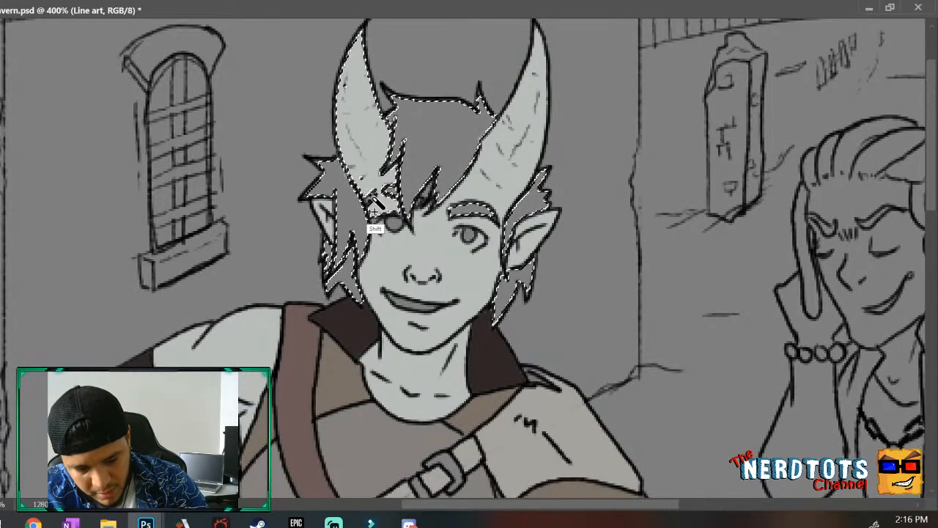
{"action": "key", "text": "ctrl+z"}
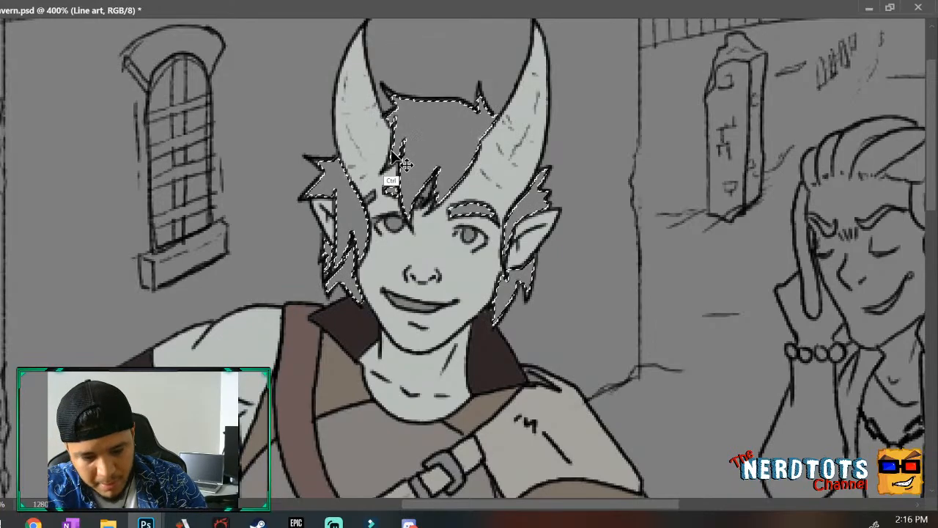
{"action": "left_click", "coordinate": [370, 196], "text": "shift"}
{"action": "key", "text": "ctrl+z"}
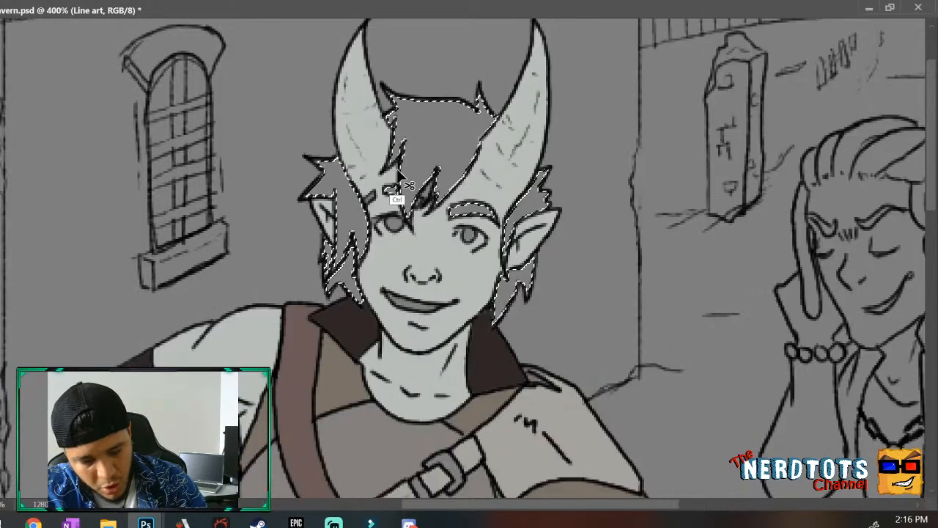
{"action": "left_click", "coordinate": [371, 210], "text": "shift"}
{"action": "key", "text": "ctrl+z"}
{"action": "left_click", "coordinate": [389, 193], "text": "shift"}
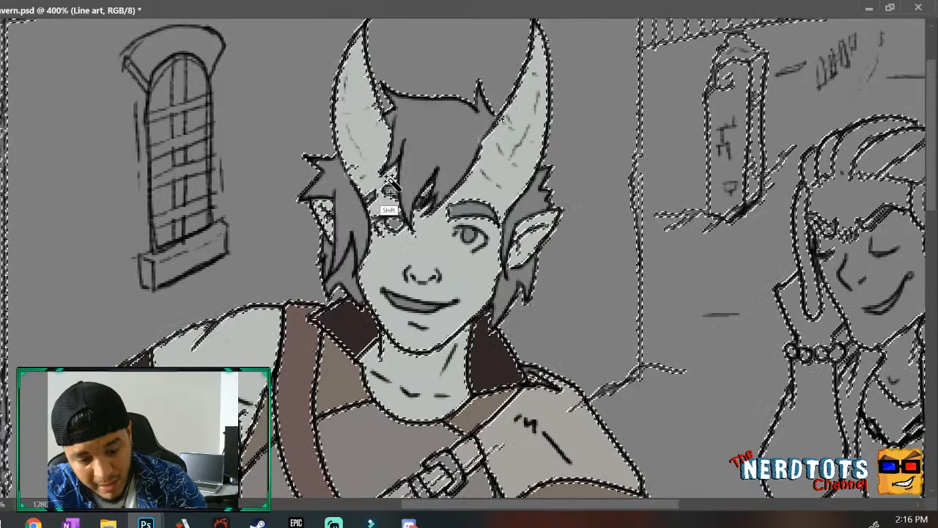
{"action": "key", "text": "ctrl+z"}
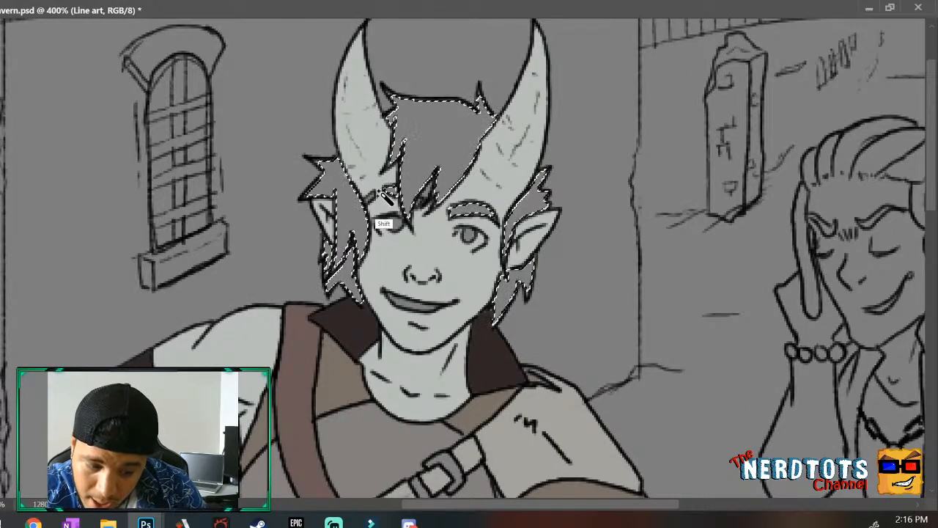
{"action": "left_click_drag", "start_coordinate": [366, 188], "coordinate": [415, 131]}
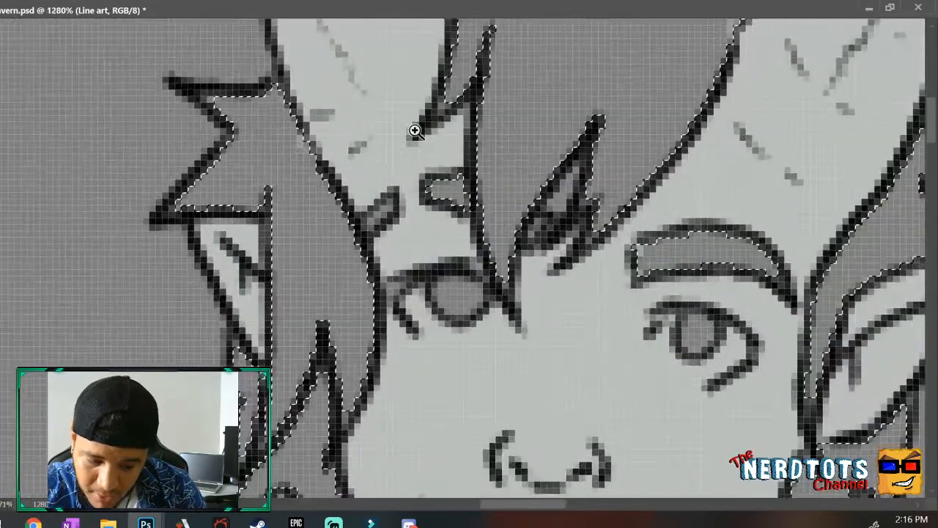
{"action": "left_click", "coordinate": [379, 208], "text": "shift"}
{"action": "key", "text": "ctrl+z"}
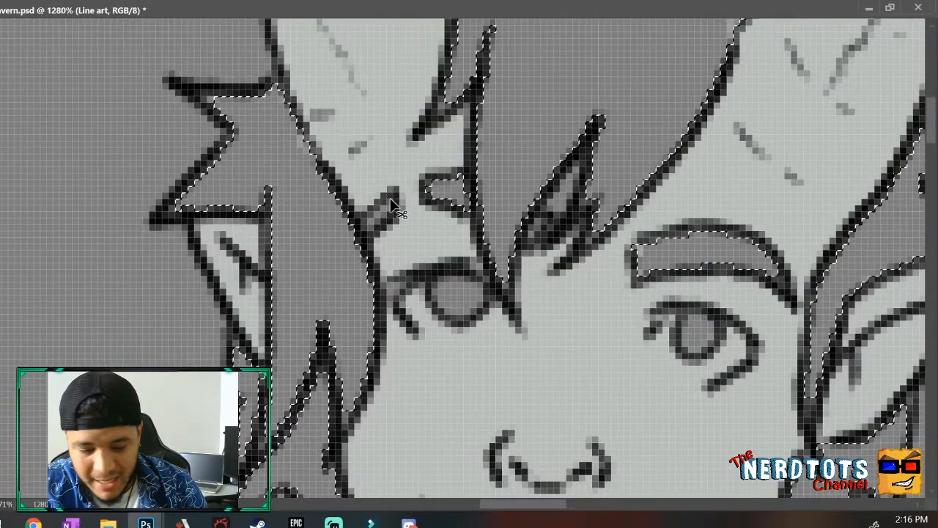
Fill the selected hair and eyebrows with a dark purple-grey on the color tests layer, and deselect.
{"action": "left_click_drag", "start_coordinate": [621, 218], "coordinate": [542, 157]}
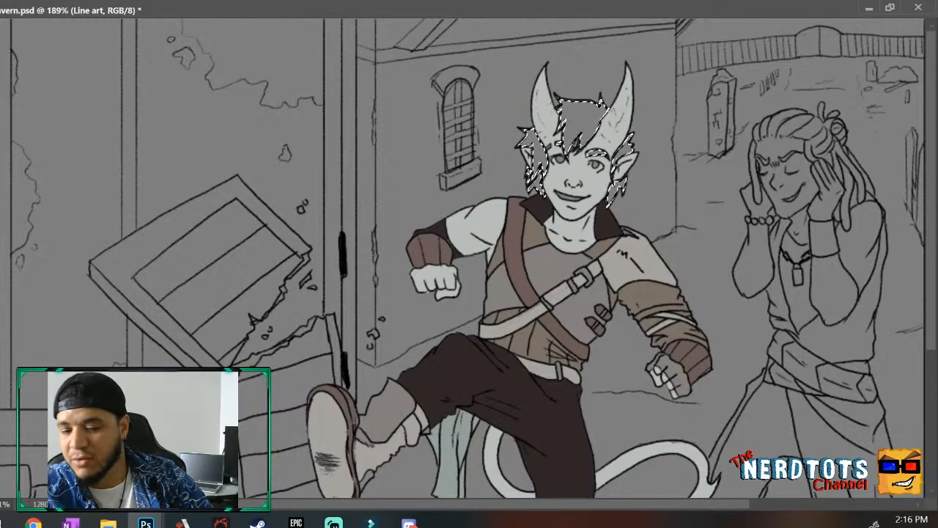
{"action": "key", "text": "alt+bracketleft"}
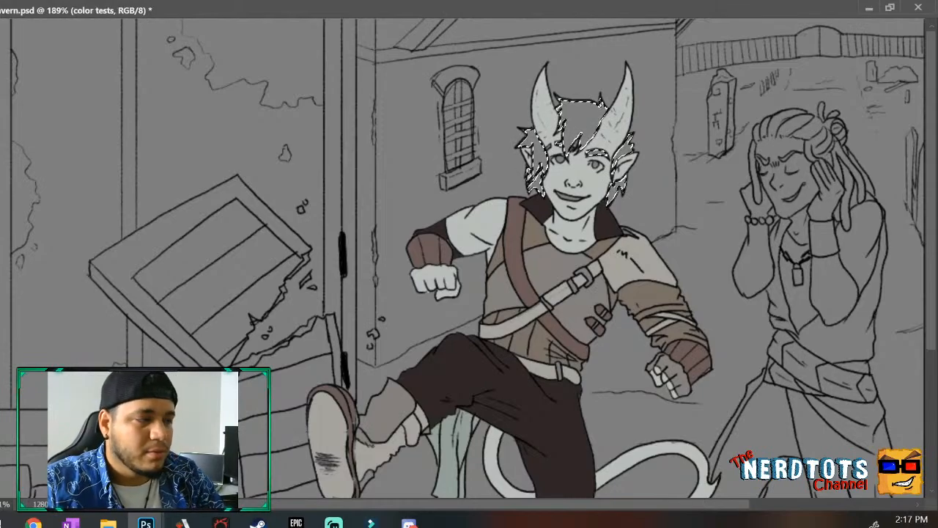
{"action": "left_click", "coordinate": [582, 123]}
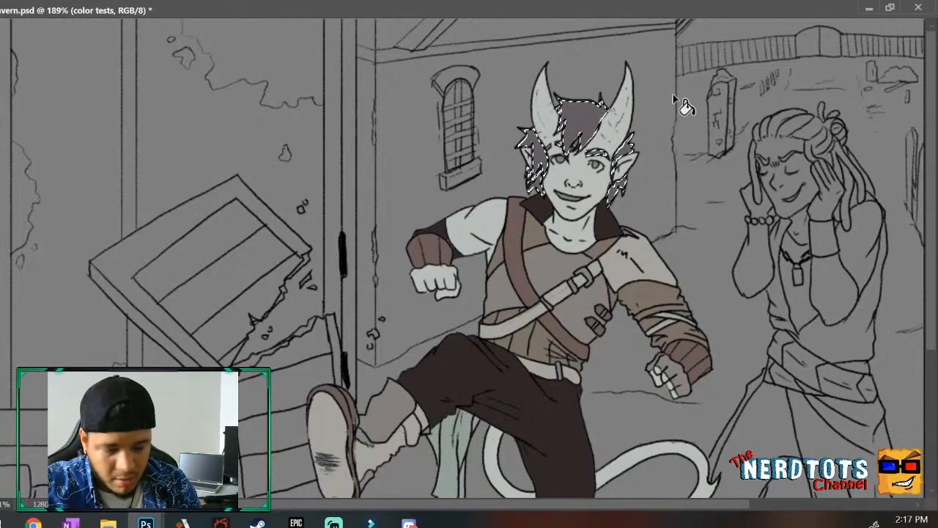
{"action": "key", "text": "ctrl+d"}
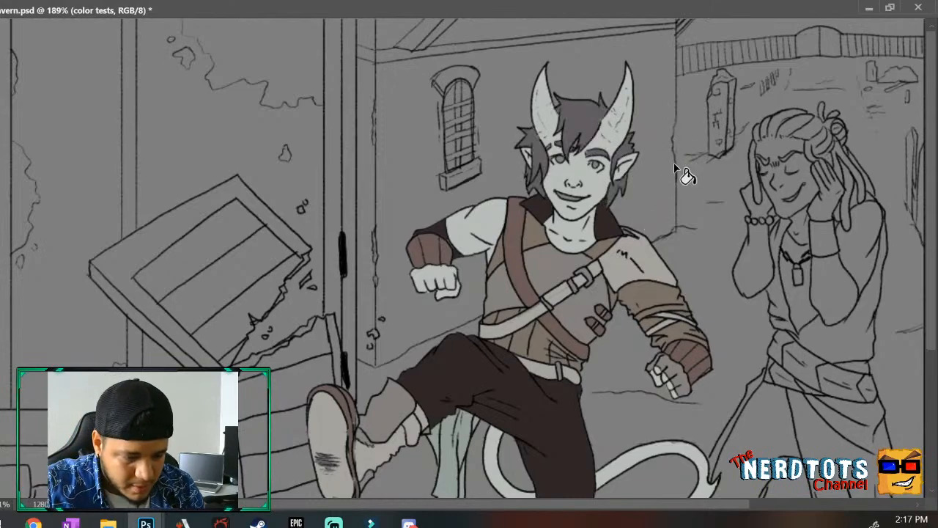
Select the forehead and face of the character with dreadlocks on Line art.
{"action": "scroll", "coordinate": [666, 212], "scroll_direction": "down", "scroll_amount": 5}
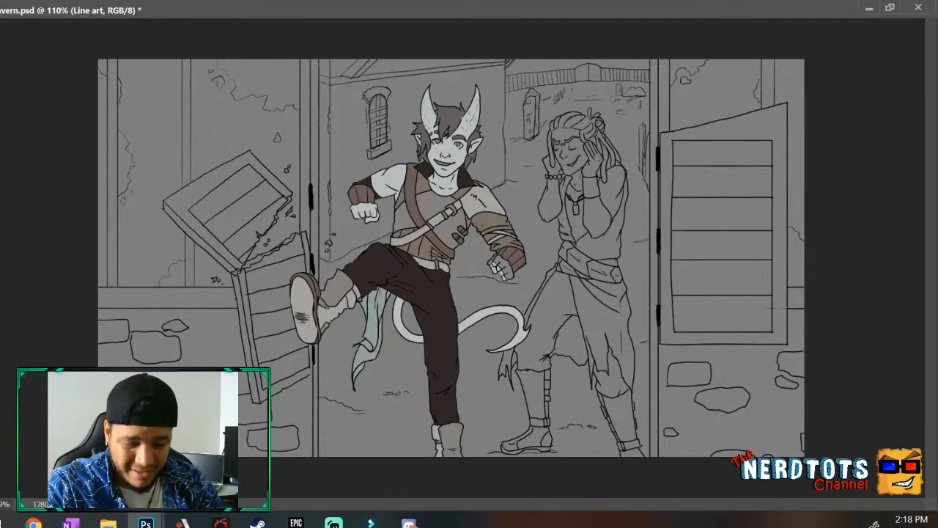
{"action": "left_click", "coordinate": [563, 131]}
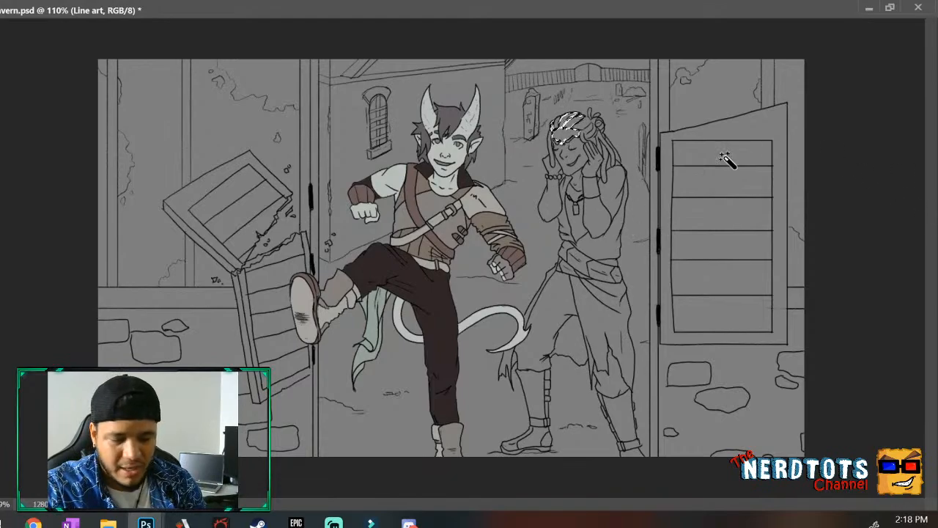
{"action": "key", "text": "z"}
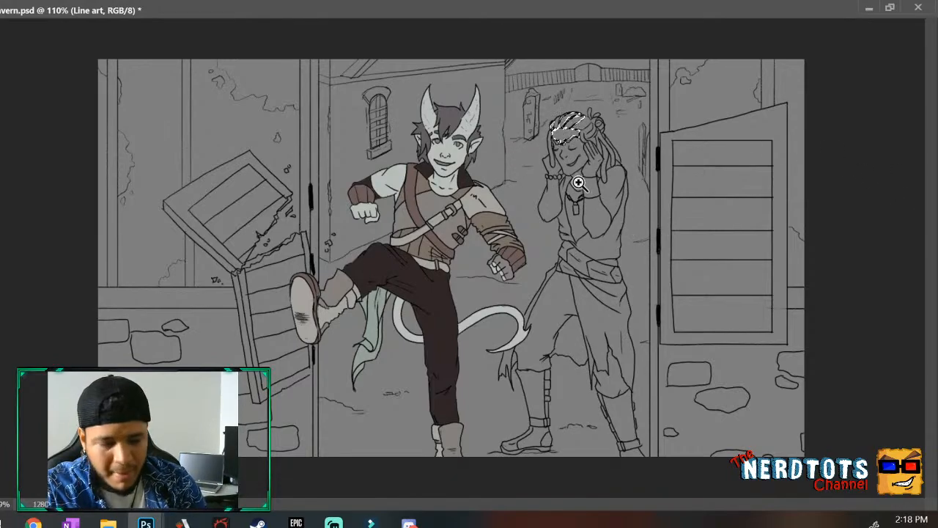
{"action": "left_click_drag", "start_coordinate": [578, 182], "coordinate": [622, 140]}
{"action": "scroll", "coordinate": [909, 161], "scroll_direction": "up", "scroll_amount": 2}
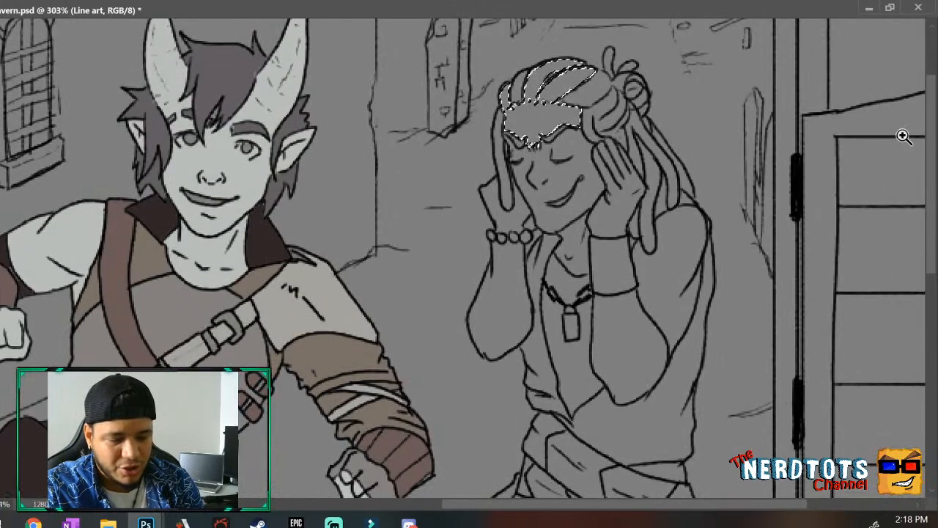
{"action": "key", "text": "w"}
{"action": "left_click", "coordinate": [579, 156], "text": "shift"}
Add both forearms, both hands, the neck and the bare upper arm of the dreadlocked character to the skin selection.
{"action": "left_click", "coordinate": [507, 264], "text": "shift"}
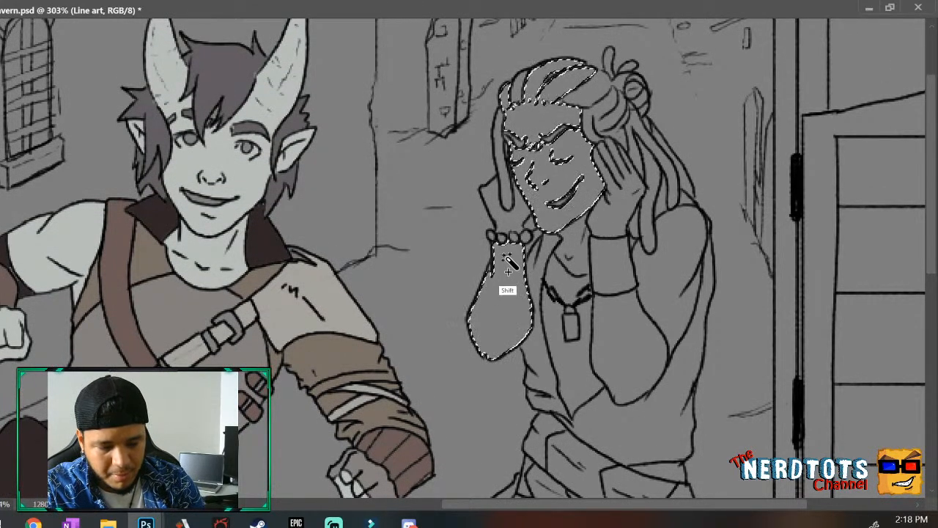
{"action": "left_click", "coordinate": [505, 214], "text": "shift"}
{"action": "left_click", "coordinate": [613, 214], "text": "shift"}
{"action": "left_click", "coordinate": [614, 330], "text": "shift"}
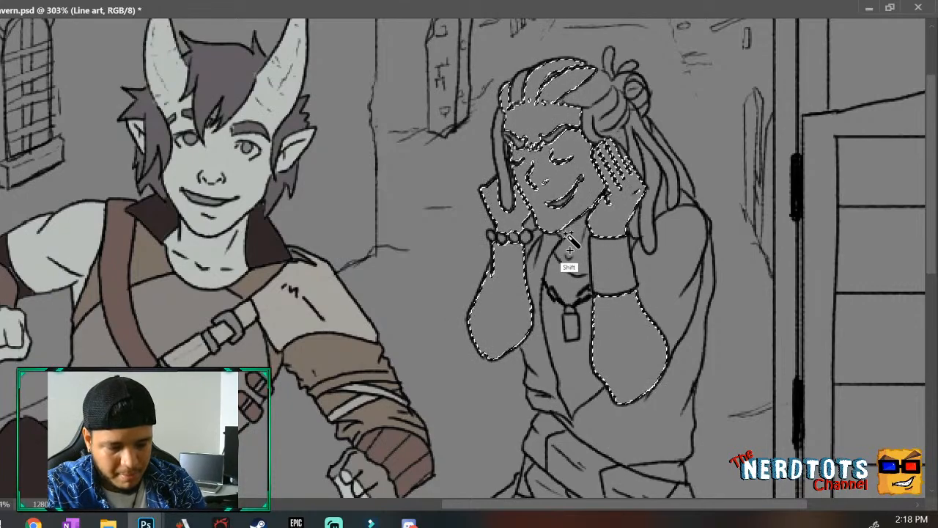
{"action": "left_click", "coordinate": [671, 256], "text": "shift"}
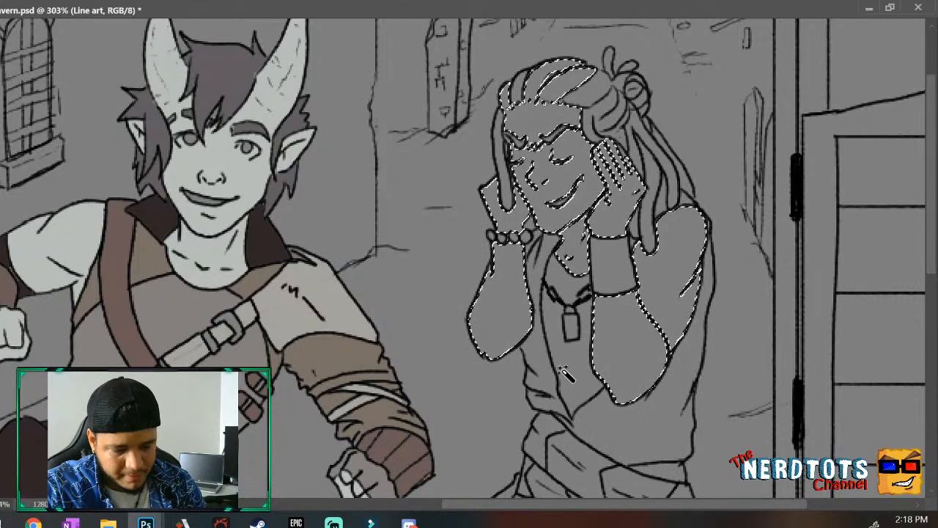
Fill the selected skin with a muted olive-beige on the color tests layer, and deselect.
{"action": "left_click_drag", "start_coordinate": [931, 199], "coordinate": [931, 139]}
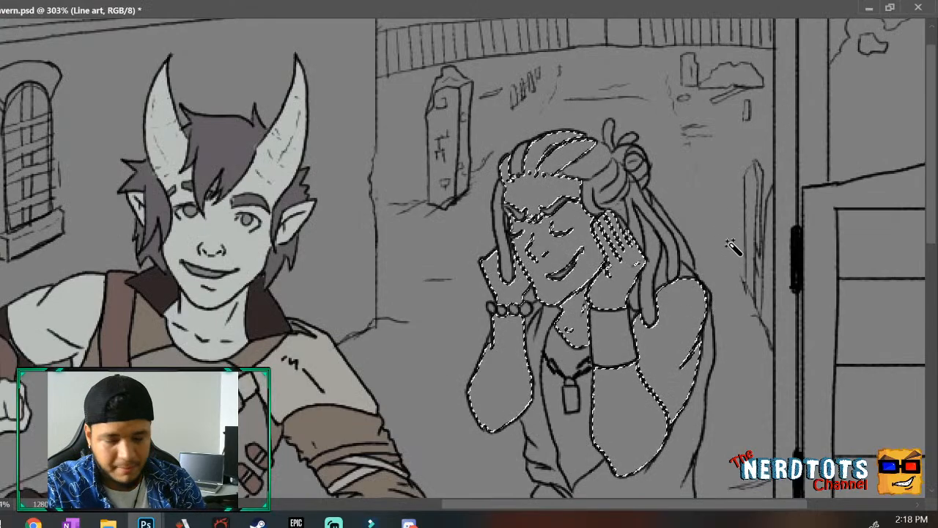
{"action": "key", "text": "z"}
{"action": "left_click_drag", "start_coordinate": [724, 260], "coordinate": [697, 265]}
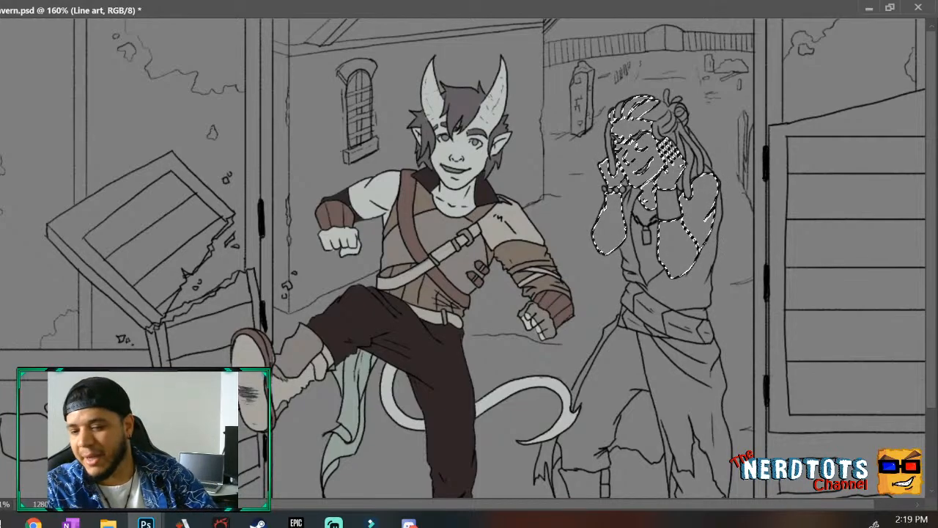
{"action": "key", "text": "alt+bracketleft"}
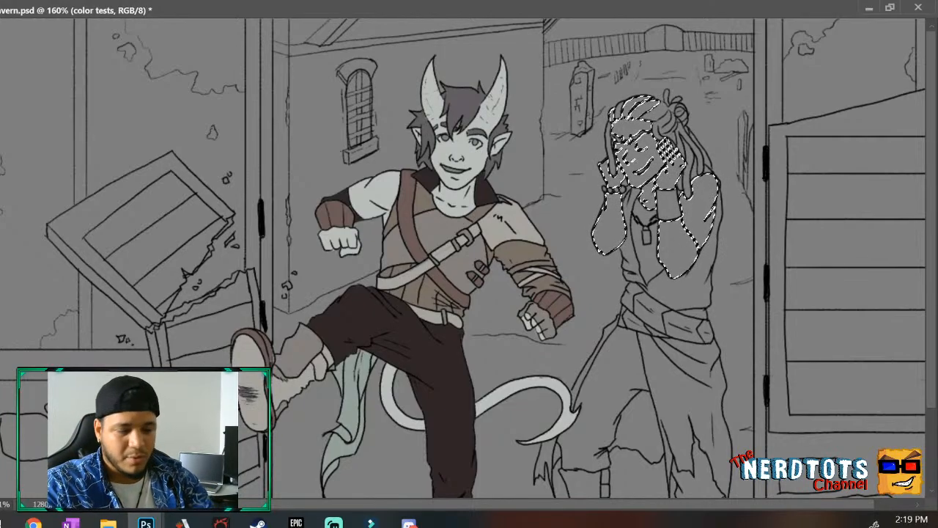
{"action": "left_click", "coordinate": [620, 247]}
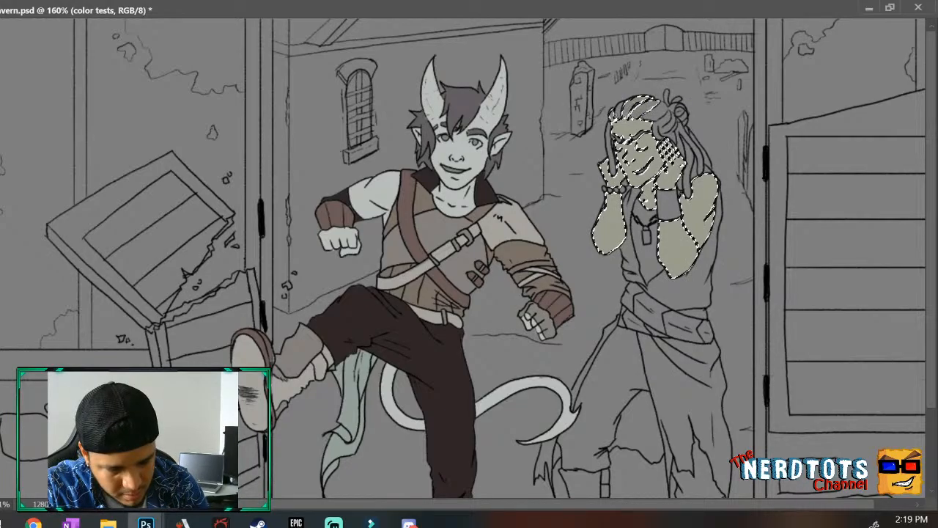
{"action": "left_click_drag", "start_coordinate": [633, 123], "coordinate": [708, 69]}
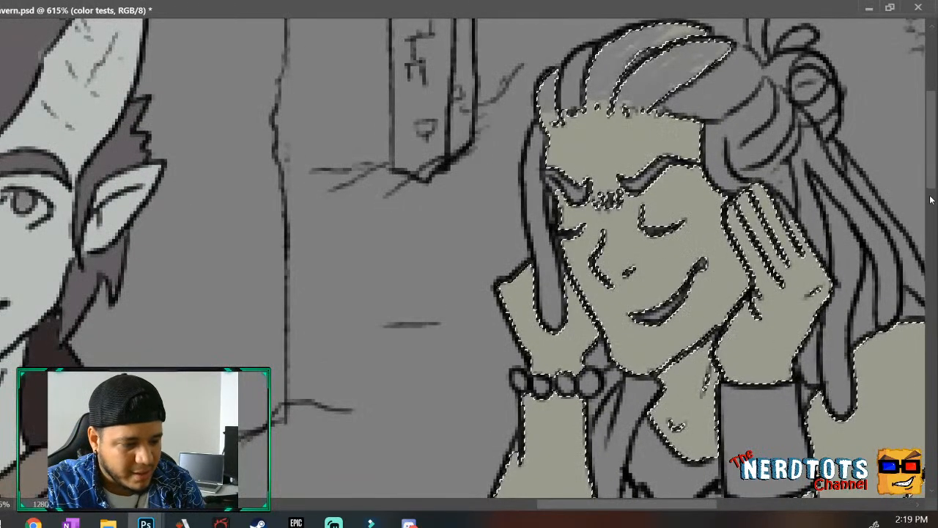
{"action": "scroll", "coordinate": [931, 199], "scroll_direction": "up", "scroll_amount": 5}
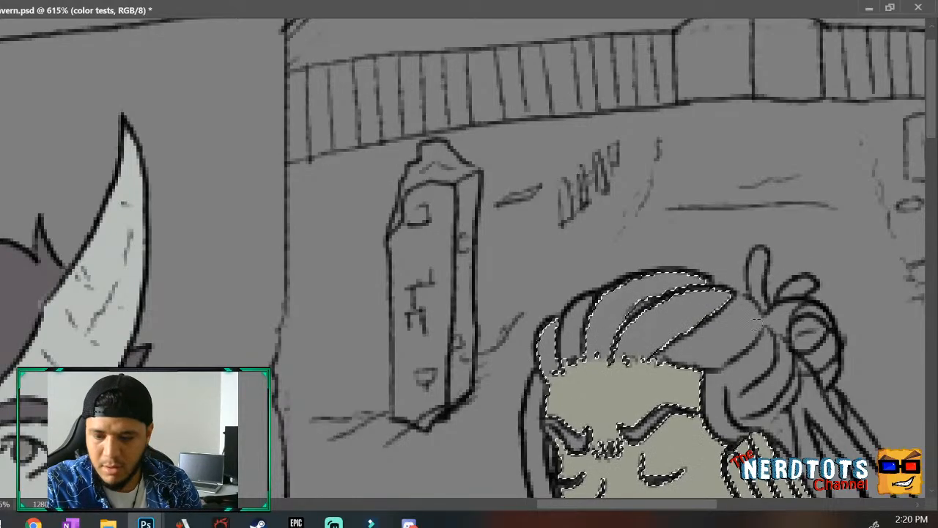
{"action": "left_click_drag", "start_coordinate": [762, 352], "coordinate": [704, 365]}
{"action": "key", "text": "ctrl+d"}
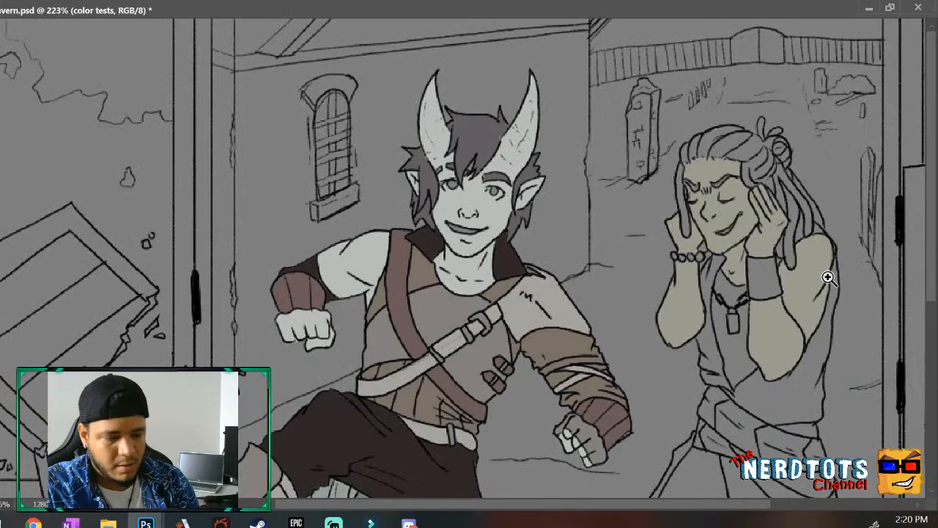
{"action": "left_click_drag", "start_coordinate": [770, 244], "coordinate": [737, 314]}
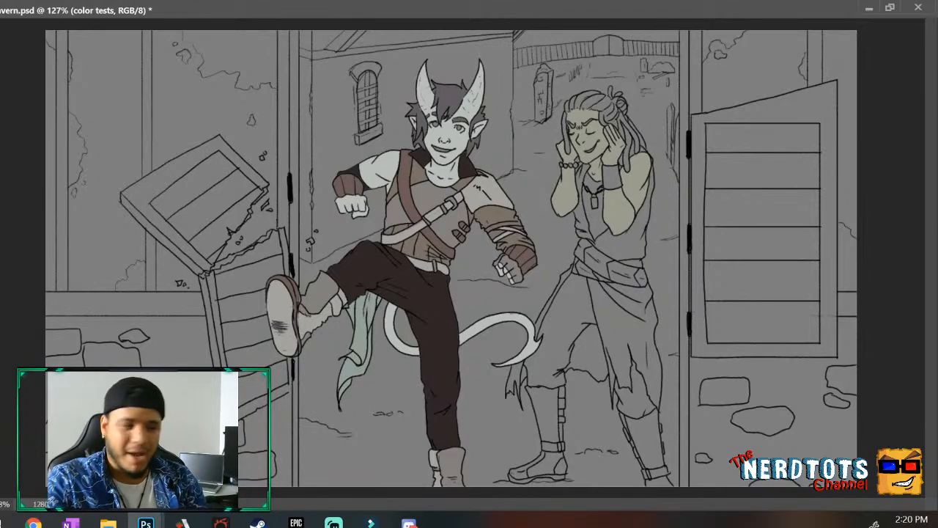
Select the front panels of the dreadlocked character's sleeveless top on Line art.
{"action": "key", "text": "alt+bracketright"}
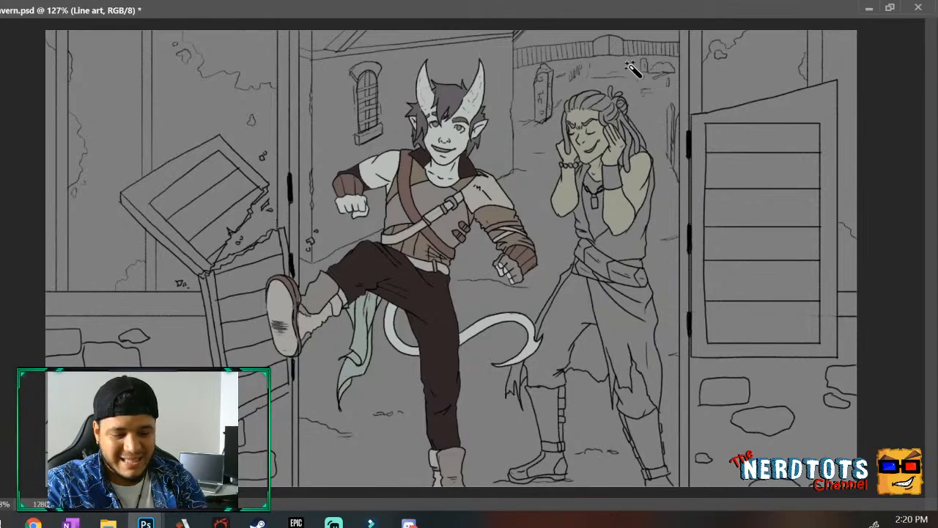
{"action": "left_click", "coordinate": [621, 245], "text": "shift"}
{"action": "left_click", "coordinate": [580, 214], "text": "shift"}
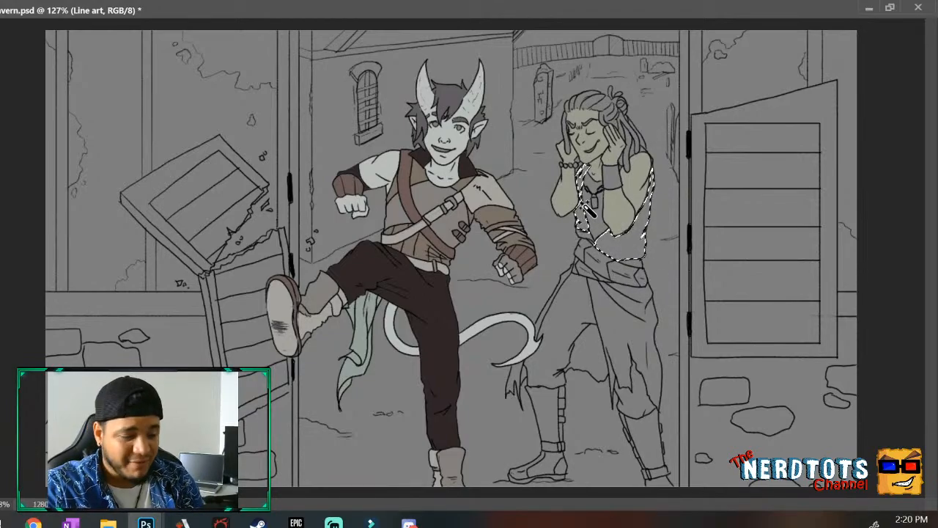
Add the draped skirt, the thin strip at the hip, the torn tails and the cloth between the legs to the selection.
{"action": "left_click_drag", "start_coordinate": [596, 324], "coordinate": [664, 274]}
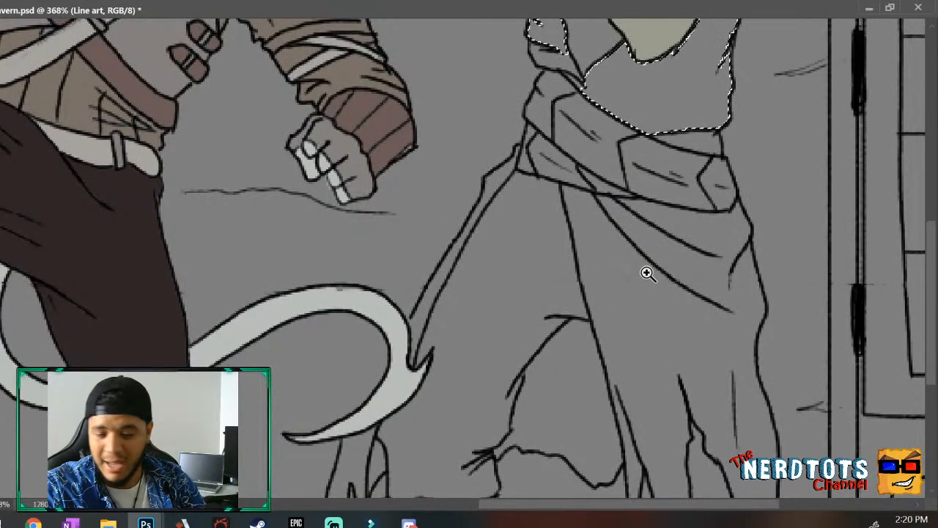
{"action": "left_click", "coordinate": [650, 306], "text": "shift"}
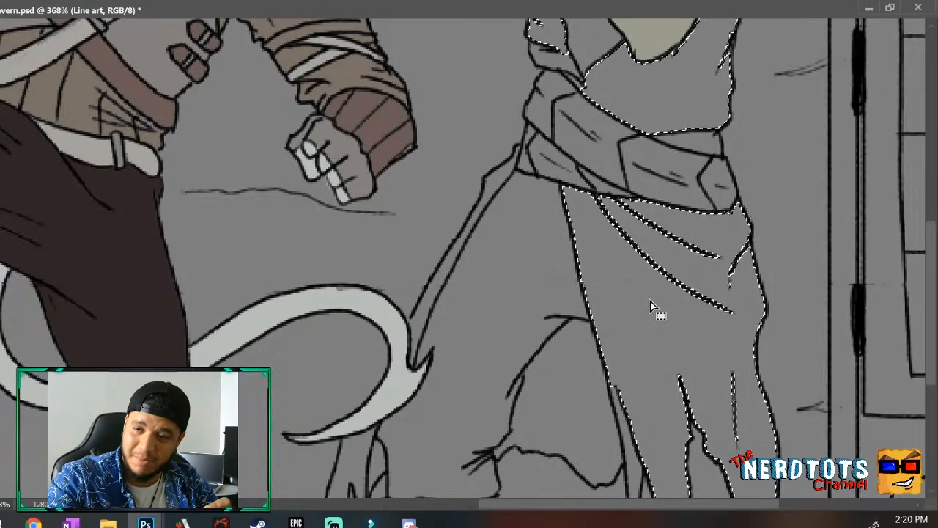
{"action": "left_click", "coordinate": [499, 183], "text": "shift"}
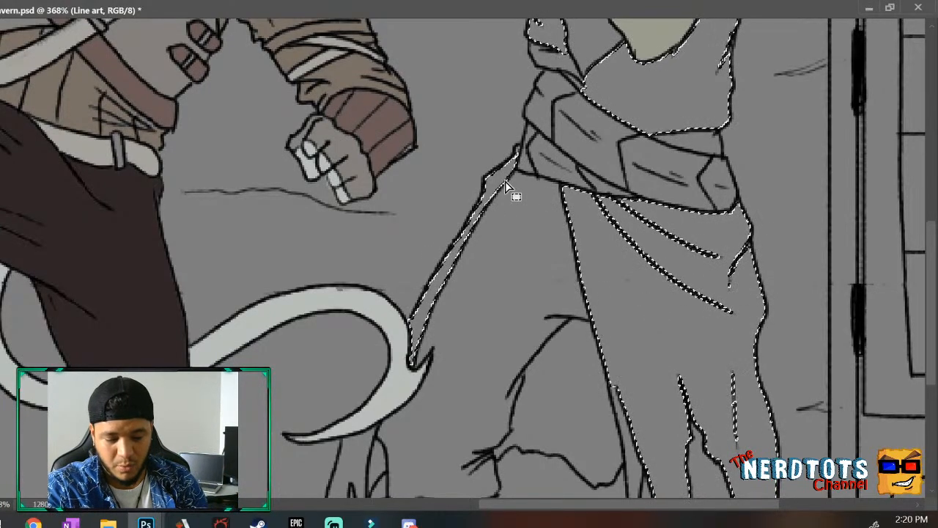
{"action": "left_click", "coordinate": [358, 458], "text": "shift"}
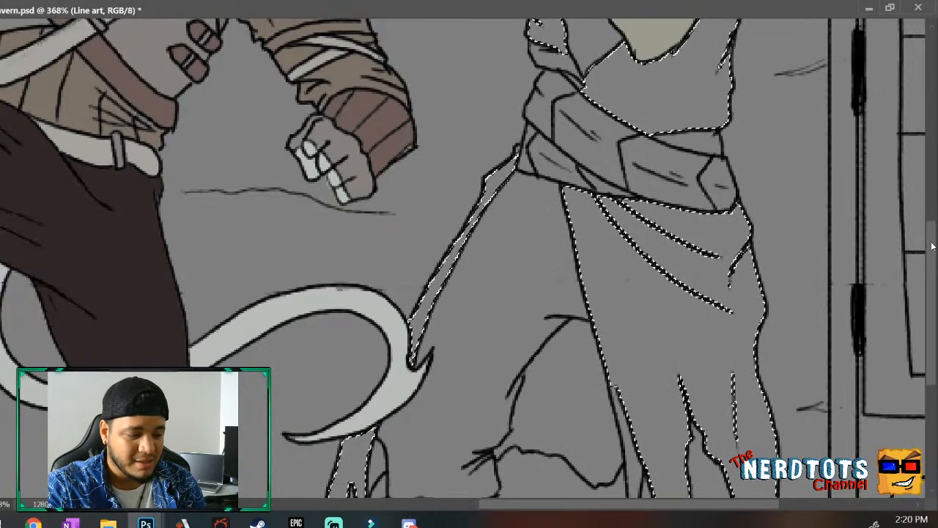
{"action": "scroll", "coordinate": [879, 257], "scroll_direction": "down", "scroll_amount": 5}
{"action": "left_click", "coordinate": [632, 235], "text": "shift"}
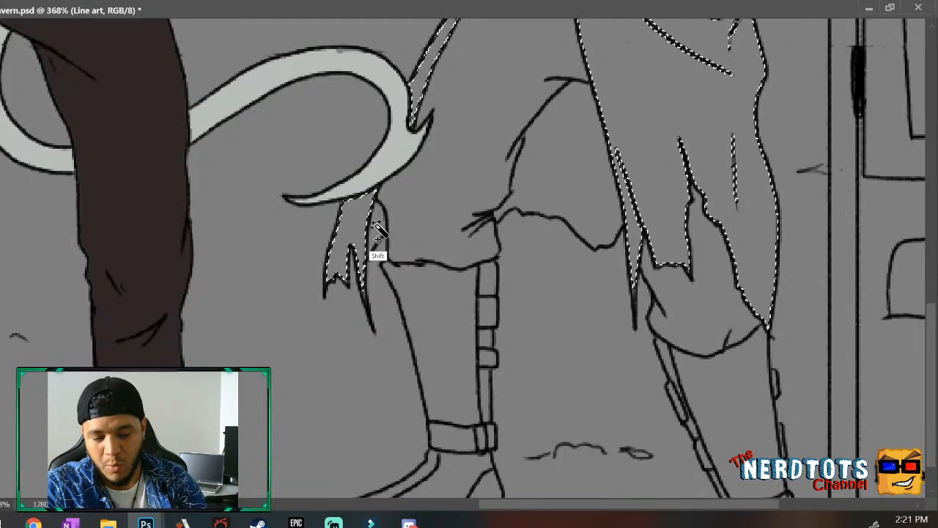
{"action": "key", "text": "ctrl+d"}
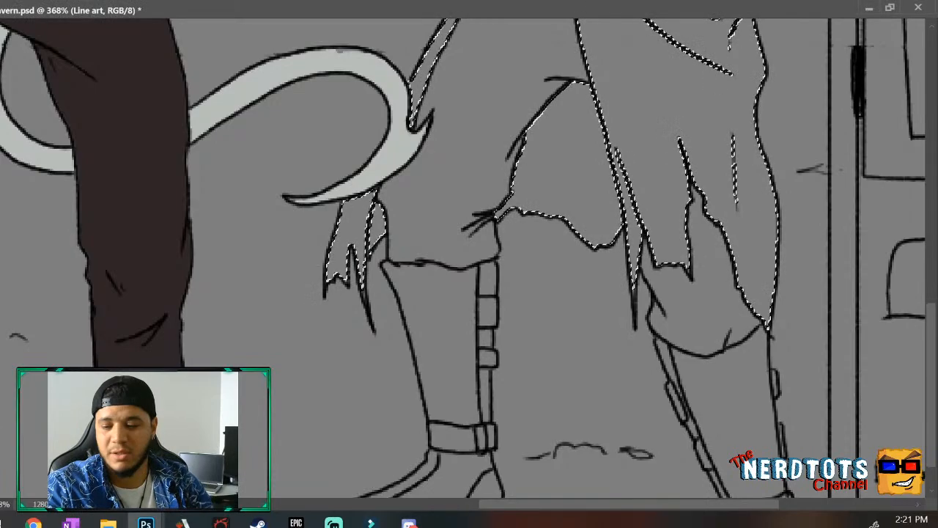
Add the small patch of the top behind the dreadlocks at the shoulder to the selection.
{"action": "left_click_drag", "start_coordinate": [617, 189], "coordinate": [586, 219]}
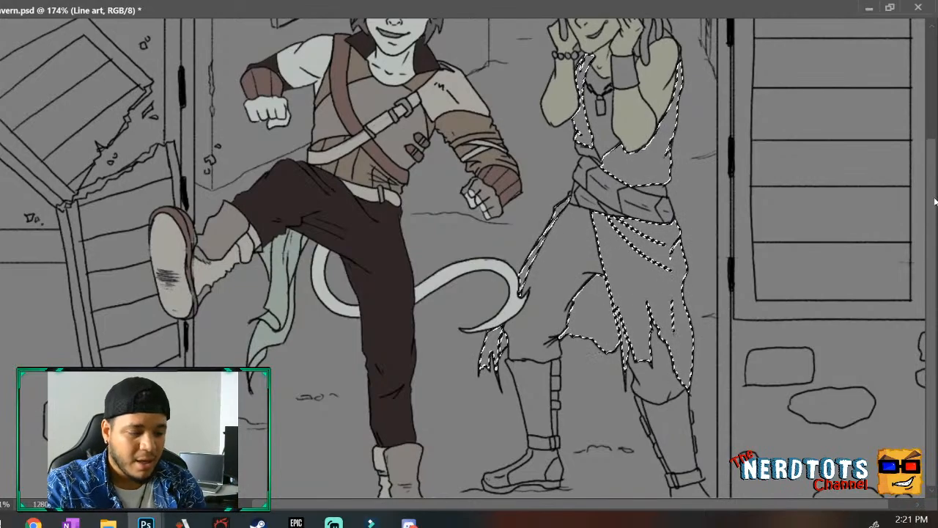
{"action": "scroll", "coordinate": [912, 142], "scroll_direction": "up", "scroll_amount": 3}
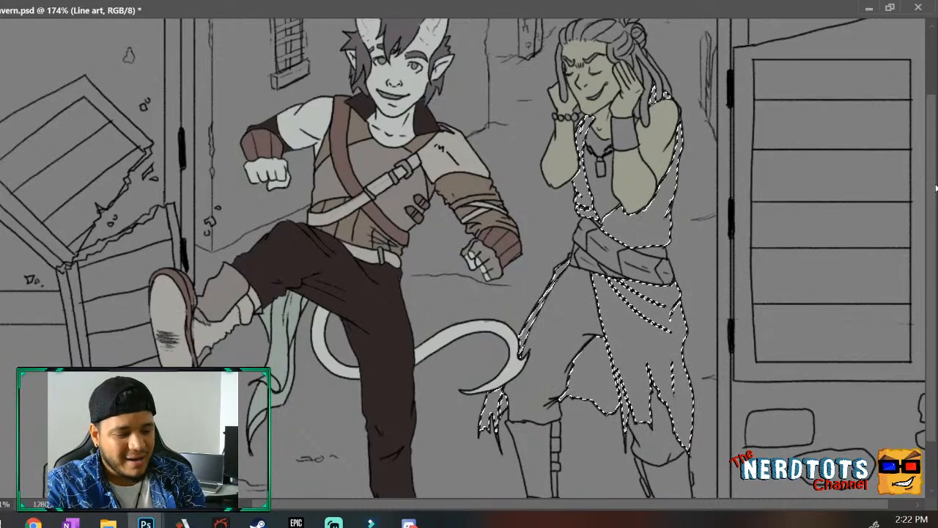
{"action": "scroll", "coordinate": [934, 194], "scroll_direction": "down", "scroll_amount": 3}
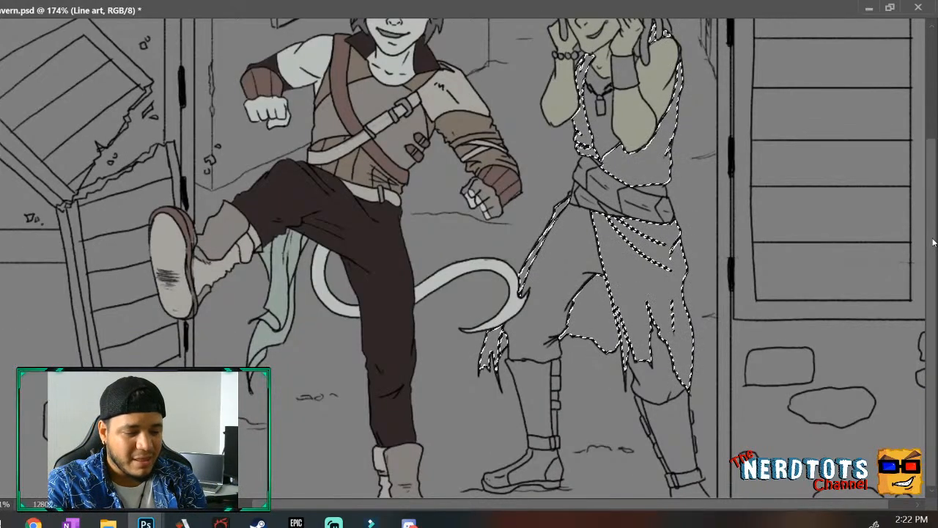
{"action": "scroll", "coordinate": [922, 189], "scroll_direction": "up", "scroll_amount": 3}
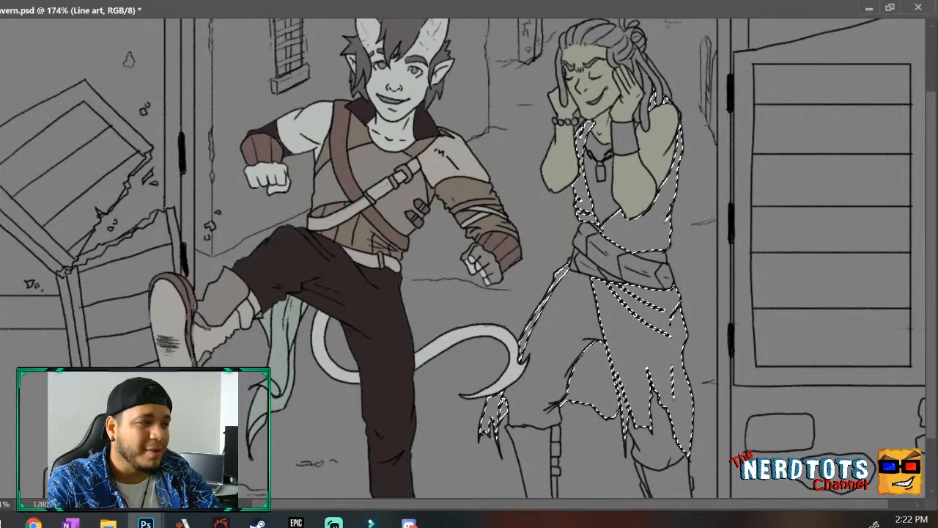
Try a black fill on the selected top and skirt, replace it with dark blue-grey on the color tests layer, and deselect.
{"action": "key", "text": "alt+bracketleft"}
{"action": "key", "text": "ctrl+d"}
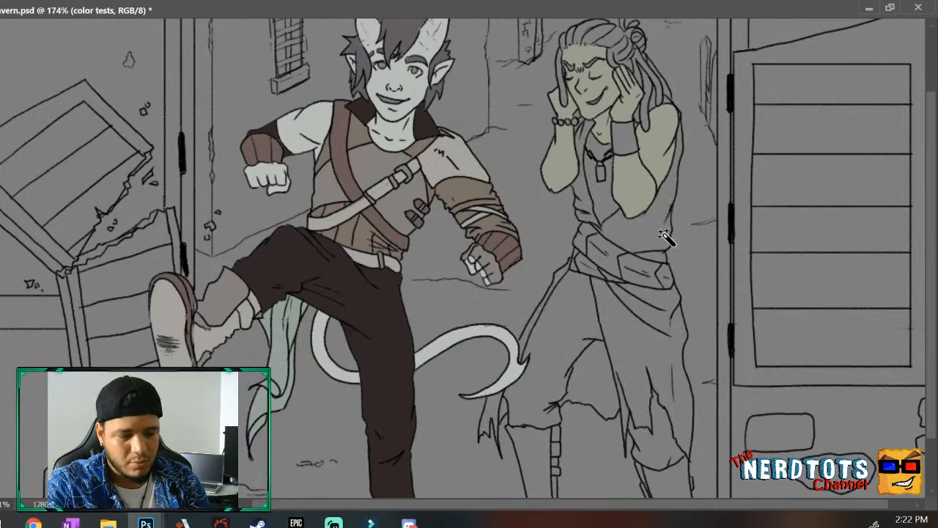
{"action": "left_click", "coordinate": [665, 237]}
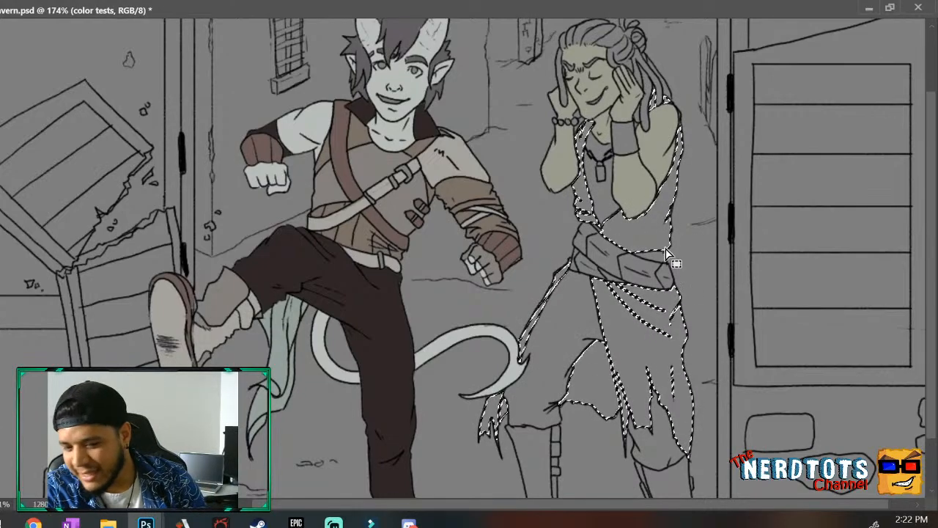
{"action": "key", "text": "g"}
{"action": "left_click", "coordinate": [668, 246]}
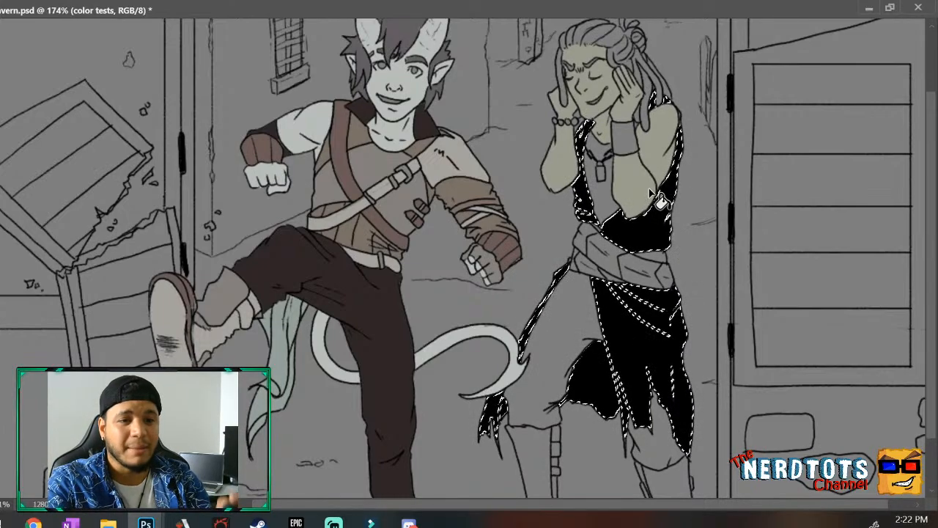
{"action": "key", "text": "ctrl+z"}
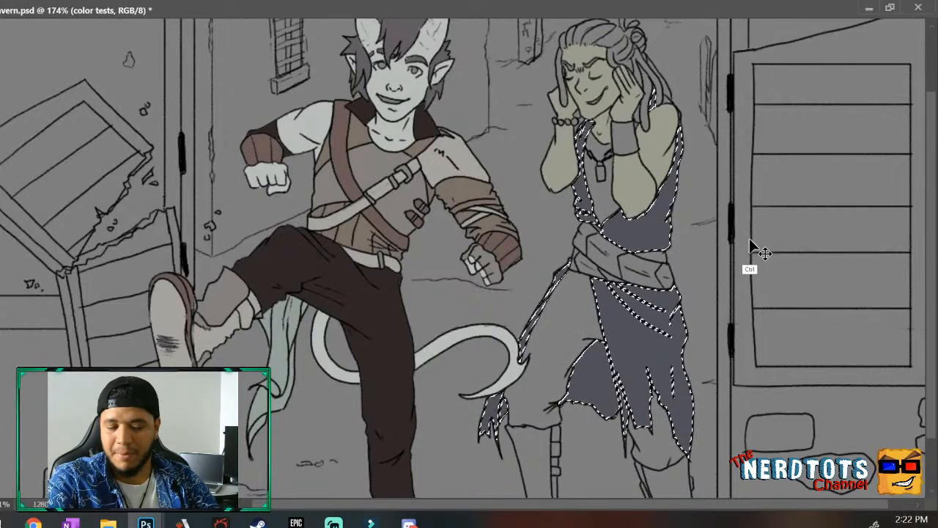
{"action": "key", "text": "ctrl+d"}
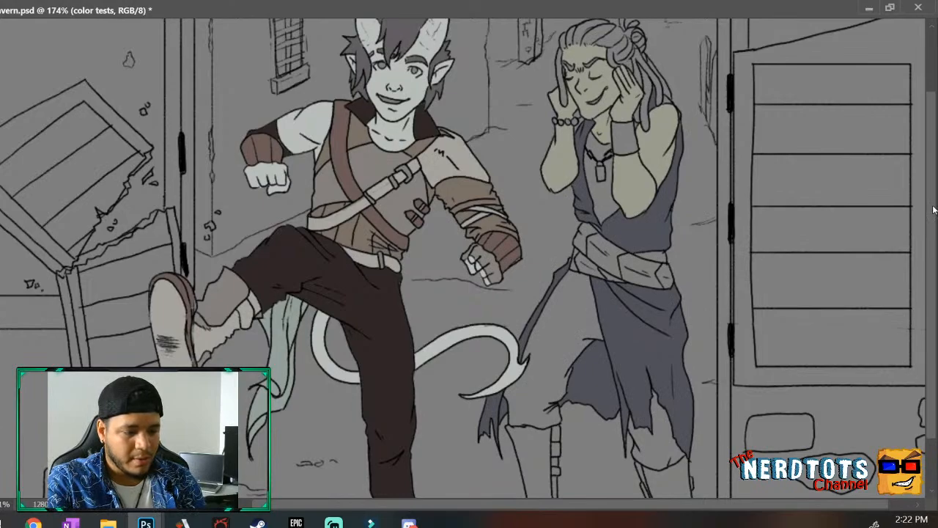
Paint the missed bit of the top at the shoulder behind the dreadlocks dark blue-grey, and check the rest of the garment for gaps.
{"action": "key", "text": "z"}
{"action": "left_click_drag", "start_coordinate": [772, 199], "coordinate": [738, 232]}
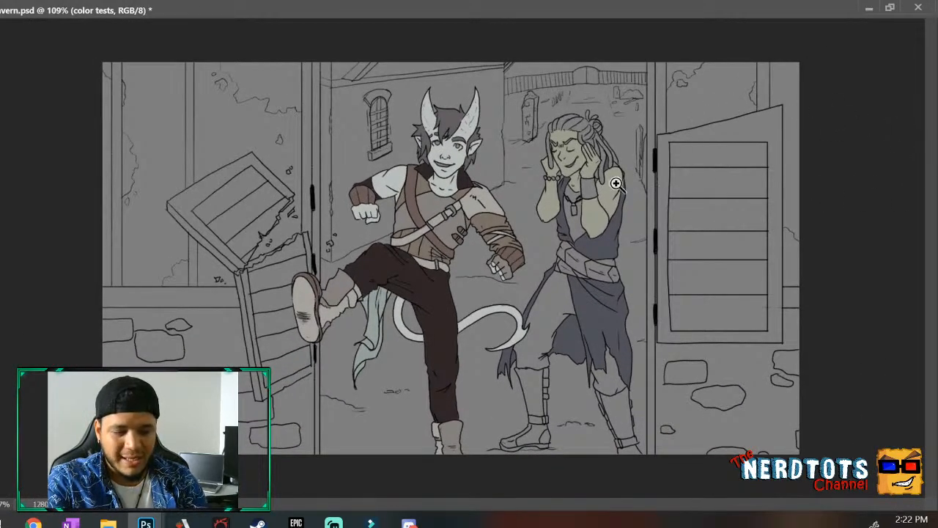
{"action": "left_click_drag", "start_coordinate": [615, 184], "coordinate": [747, 132]}
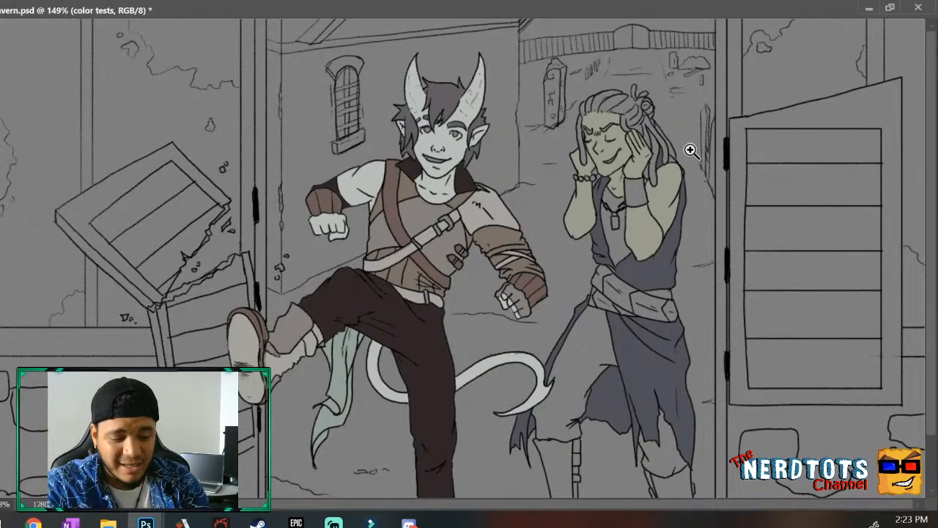
{"action": "left_click_drag", "start_coordinate": [677, 160], "coordinate": [732, 82]}
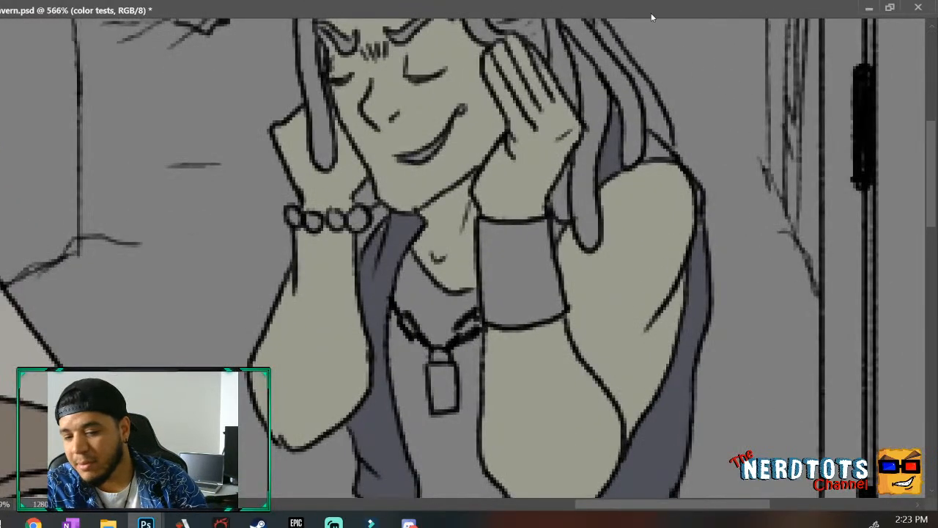
{"action": "mouse_move", "coordinate": [649, 136]}
{"action": "left_mouse_down"}
{"action": "mouse_move", "coordinate": [649, 154]}
{"action": "mouse_move", "coordinate": [652, 141]}
{"action": "mouse_move", "coordinate": [659, 155]}
{"action": "mouse_move", "coordinate": [652, 139]}
{"action": "mouse_move", "coordinate": [648, 152]}
{"action": "left_mouse_up"}
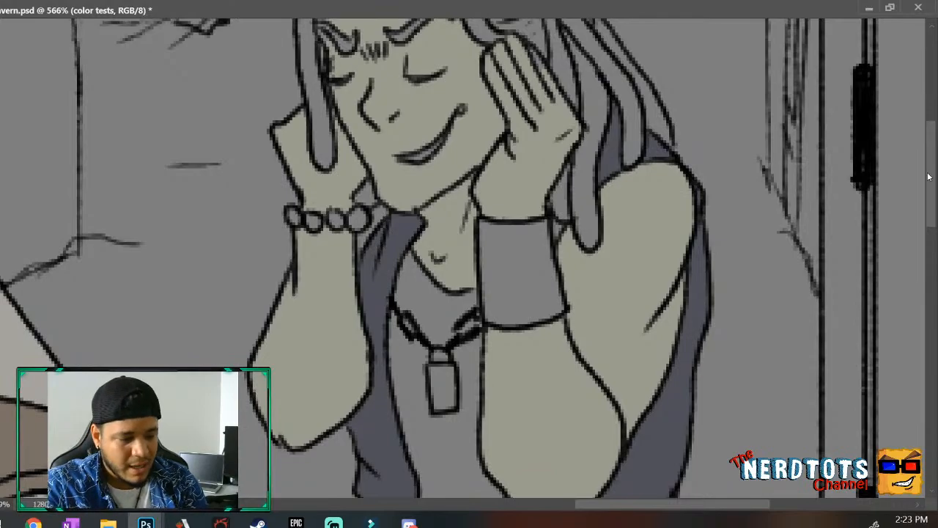
{"action": "left_click_drag", "start_coordinate": [932, 176], "coordinate": [933, 269]}
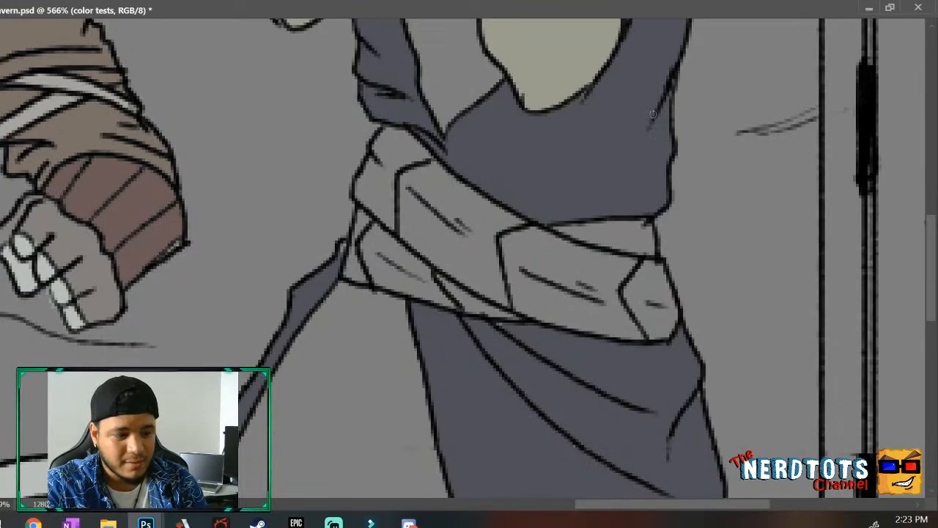
{"action": "left_click_drag", "start_coordinate": [933, 241], "coordinate": [930, 335]}
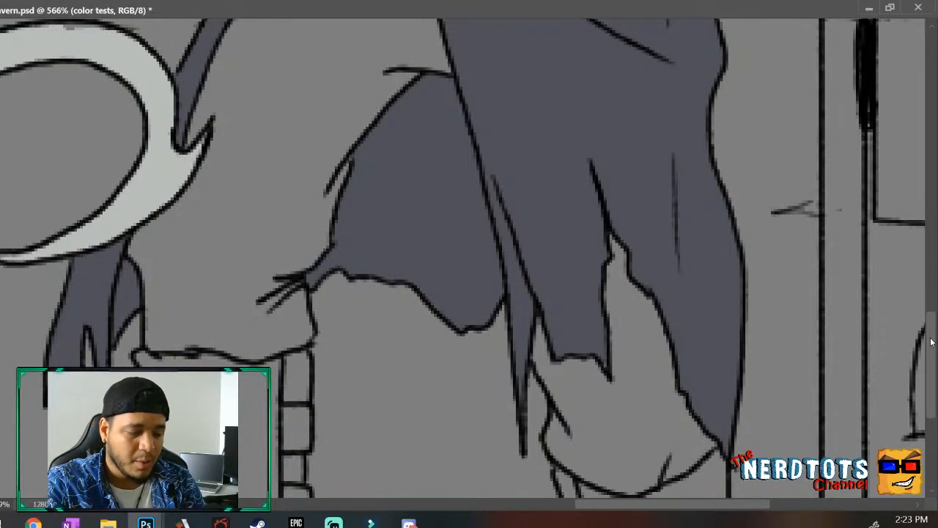
{"action": "left_click_drag", "start_coordinate": [932, 341], "coordinate": [931, 239]}
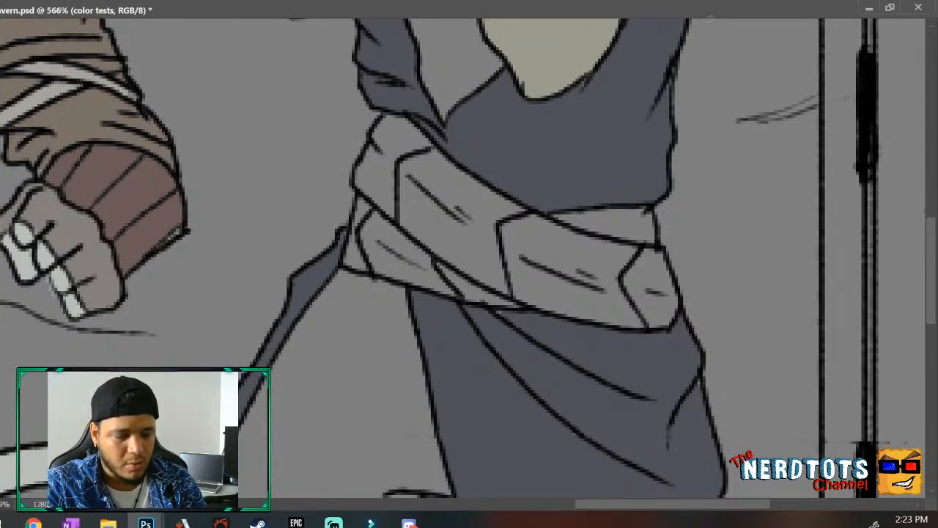
{"action": "left_click_drag", "start_coordinate": [931, 248], "coordinate": [932, 133]}
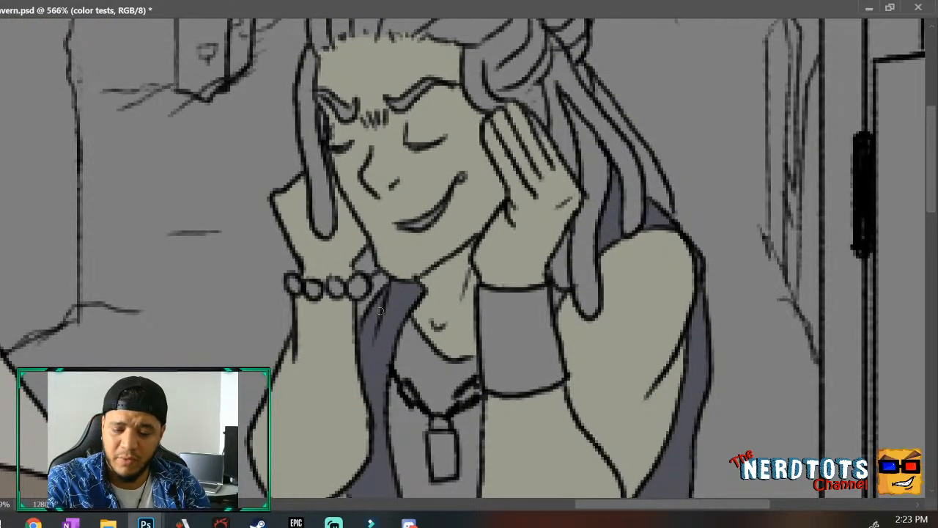
{"action": "key", "text": "z"}
{"action": "left_click_drag", "start_coordinate": [673, 258], "coordinate": [627, 302]}
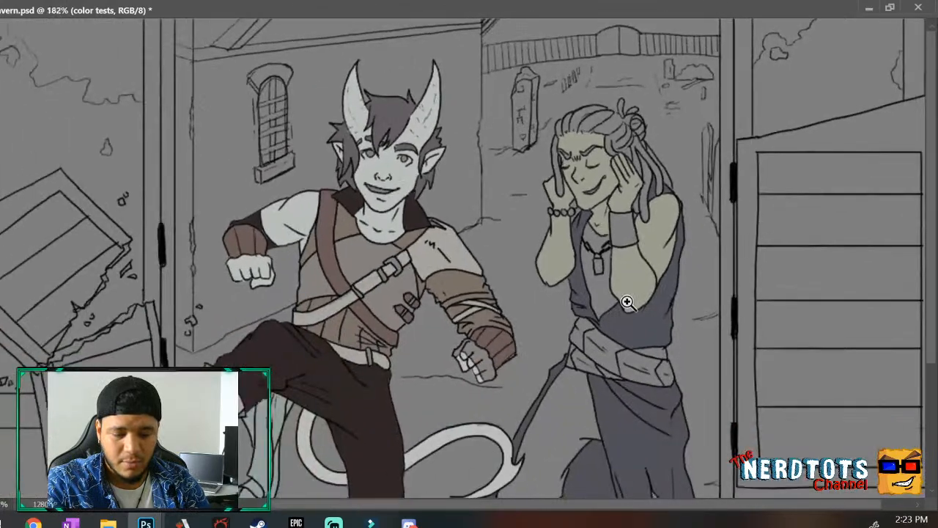
{"action": "left_click_drag", "start_coordinate": [691, 277], "coordinate": [670, 304]}
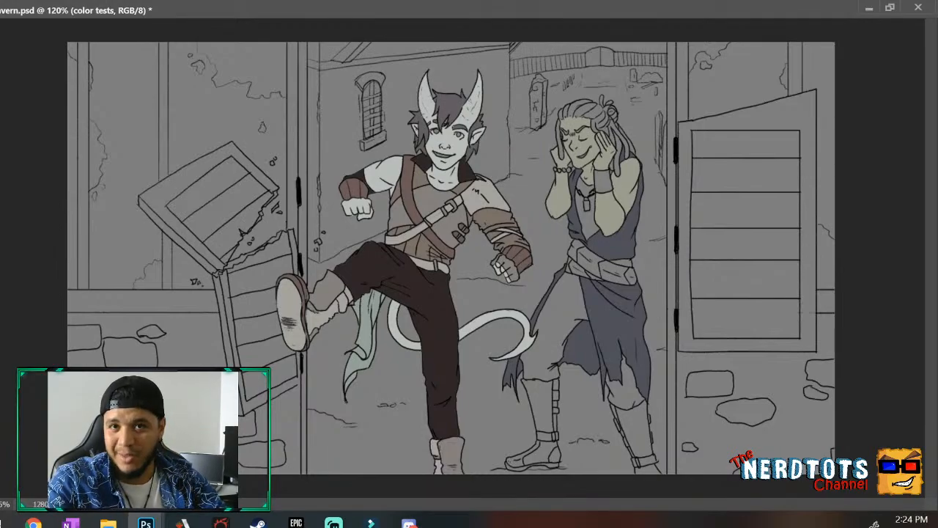
{"action": "key", "text": "alt+bracketright"}
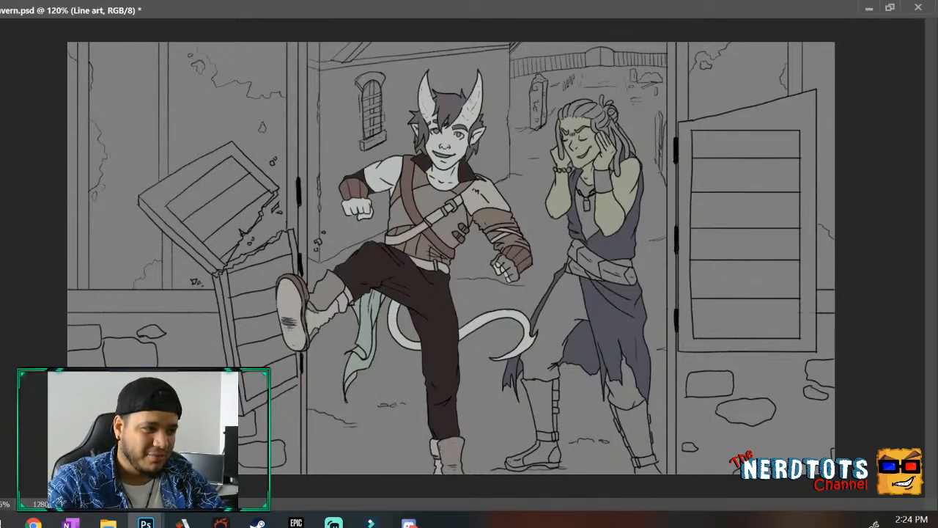
{"action": "key", "text": "alt+bracketleft"}
{"action": "key", "text": "alt+bracketright"}
{"action": "key", "text": "alt+bracketleft"}
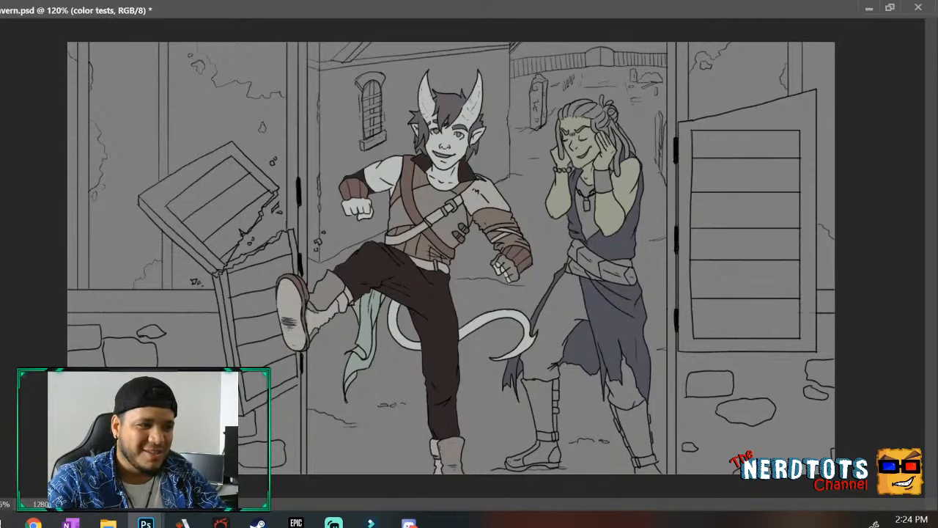
{"action": "key", "text": "alt+bracketright"}
{"action": "key", "text": "alt+bracketleft"}
{"action": "key", "text": "alt+bracketright"}
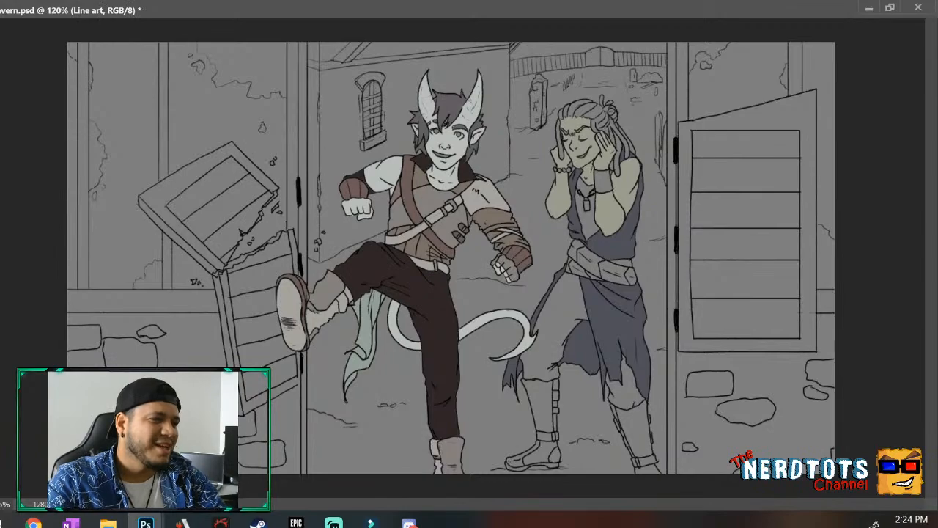
{"action": "key", "text": "alt+bracketleft"}
{"action": "key", "text": "alt+bracketright"}
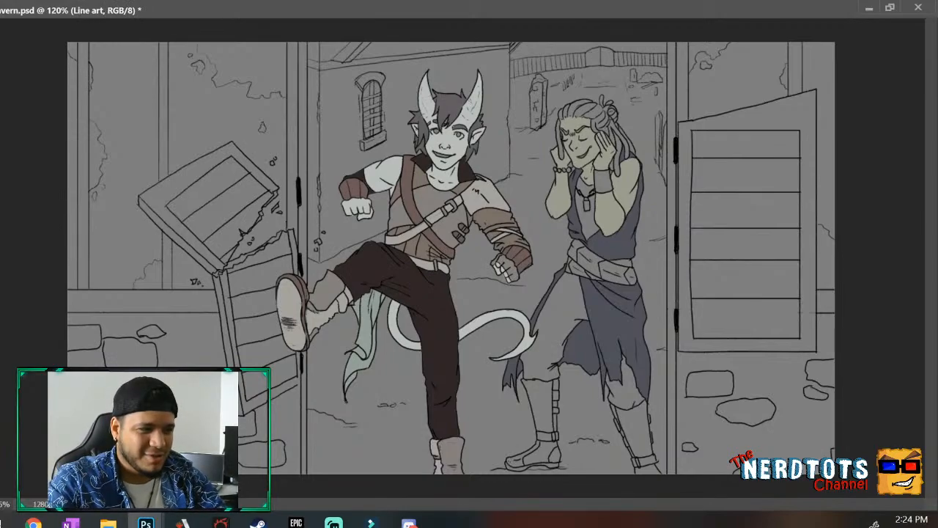
{"action": "key", "text": "alt+bracketleft"}
{"action": "key", "text": "alt+bracketright"}
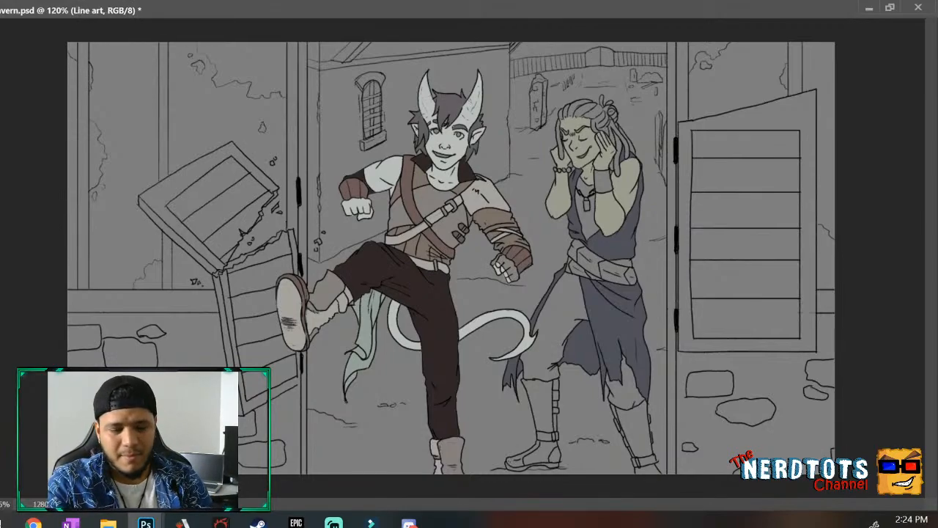
Select the undershirt area around the dreadlocked character's necklace, using the Line art layer.
{"action": "key", "text": "q"}
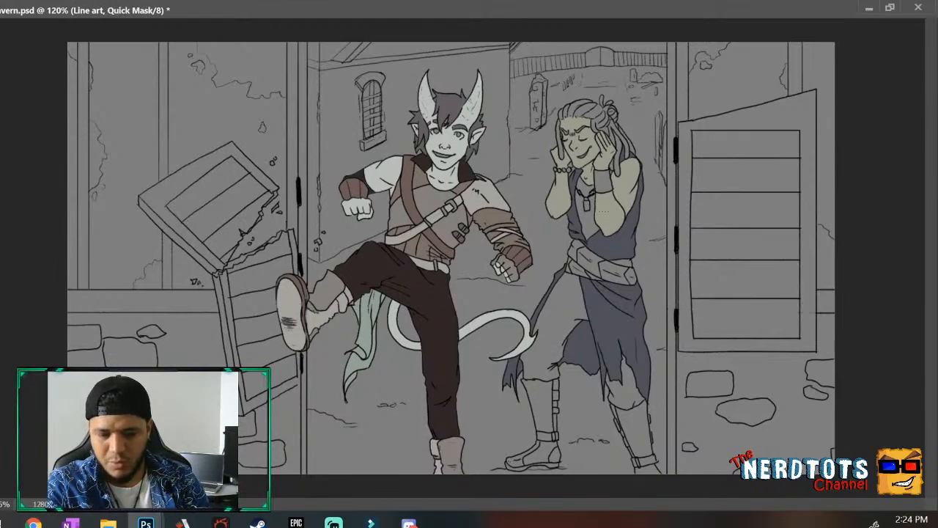
{"action": "left_click_drag", "start_coordinate": [611, 214], "coordinate": [643, 188]}
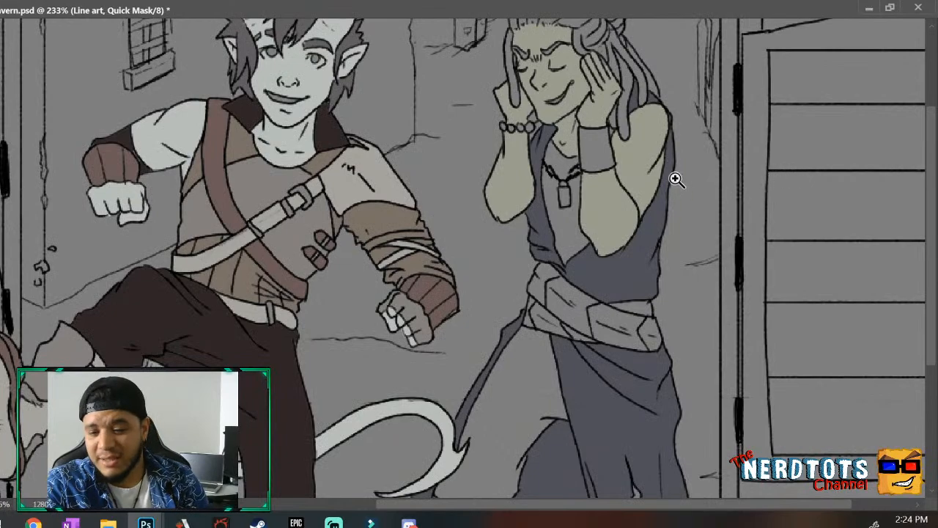
{"action": "left_click", "coordinate": [571, 225]}
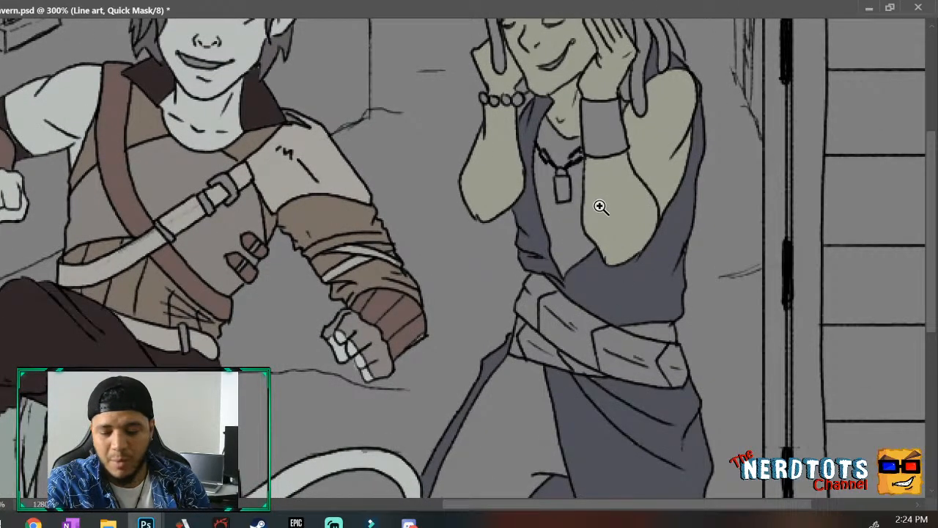
{"action": "left_click_drag", "start_coordinate": [601, 207], "coordinate": [594, 213]}
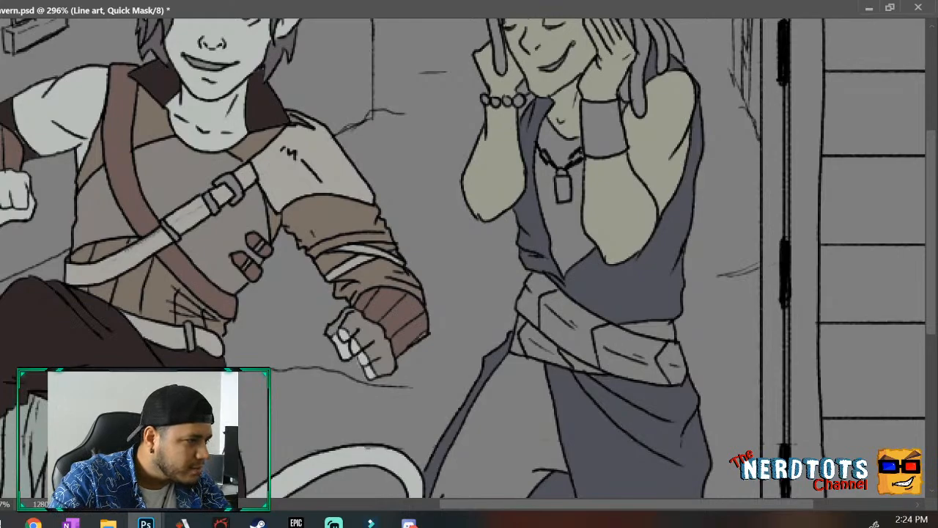
{"action": "key", "text": "q"}
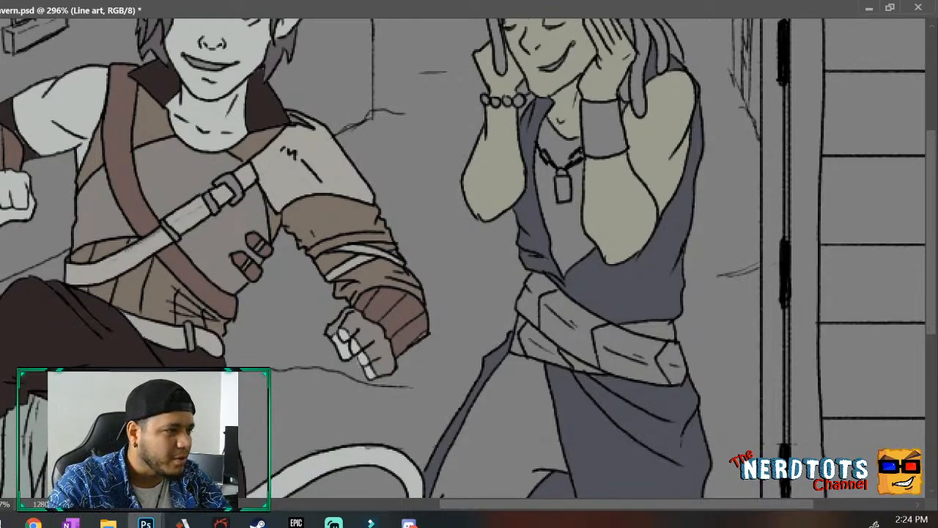
{"action": "left_click", "coordinate": [561, 225]}
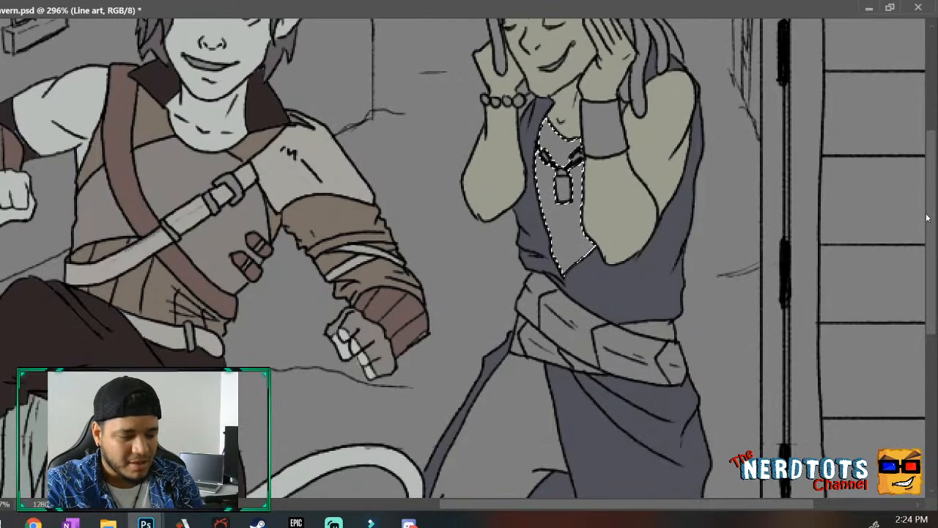
{"action": "mouse_move", "coordinate": [925, 193]}
{"action": "left_mouse_down"}
{"action": "mouse_move", "coordinate": [927, 403]}
{"action": "mouse_move", "coordinate": [925, 189]}
{"action": "left_mouse_up"}
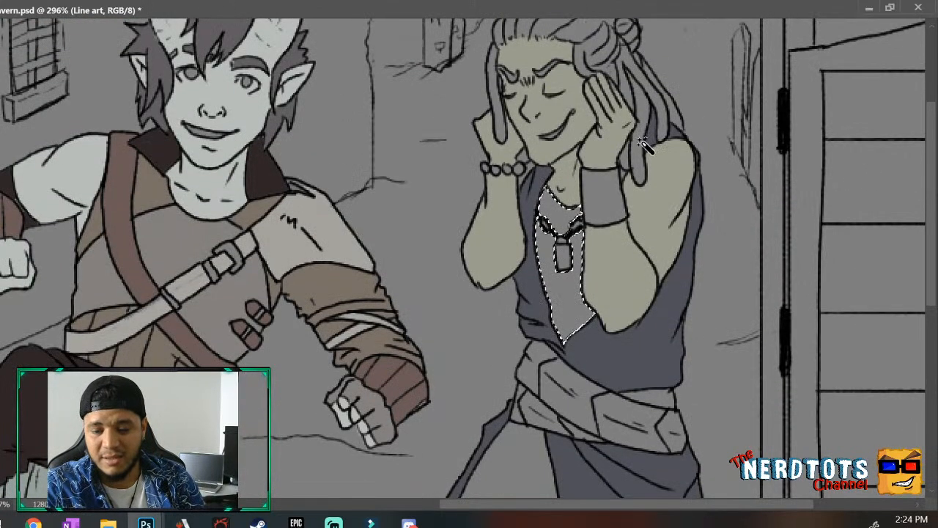
{"action": "left_click_drag", "start_coordinate": [640, 196], "coordinate": [601, 236]}
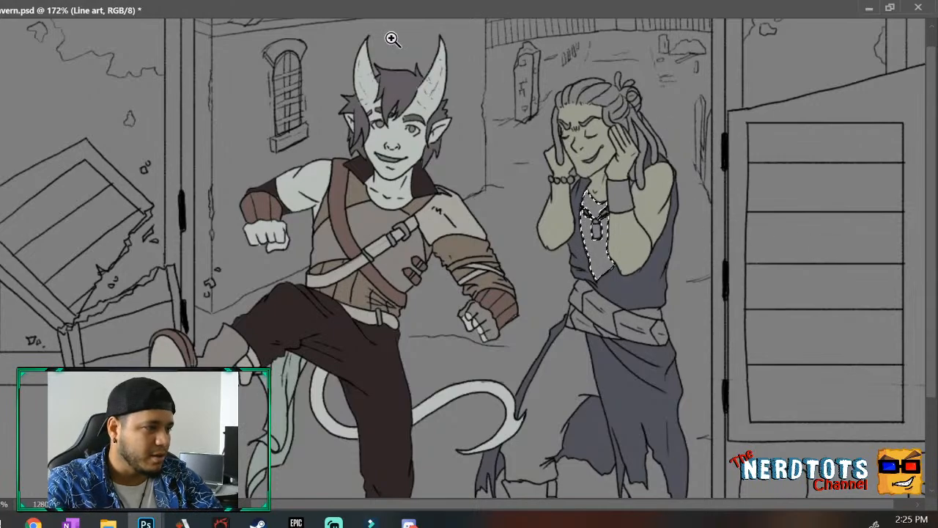
Fill the selected undershirt area with muted green on the color tests layer and deselect.
{"action": "key", "text": "q"}
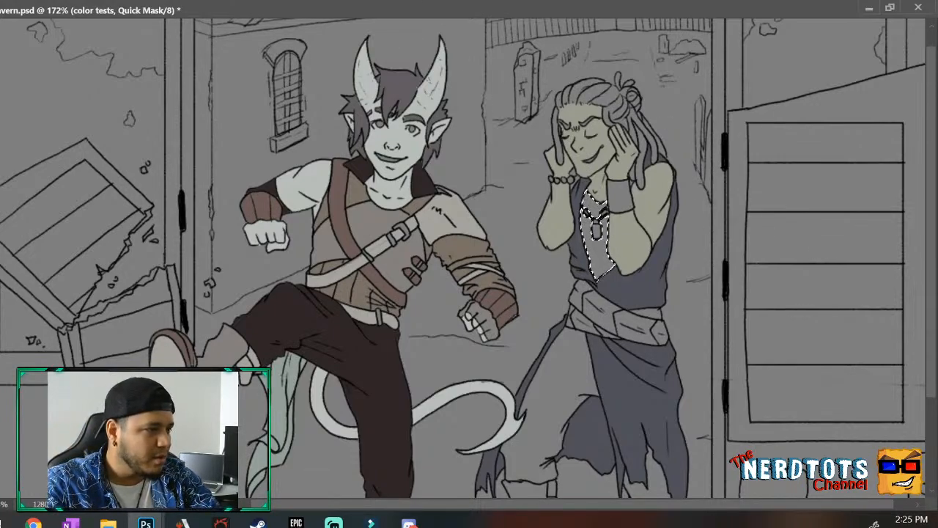
{"action": "key", "text": "q"}
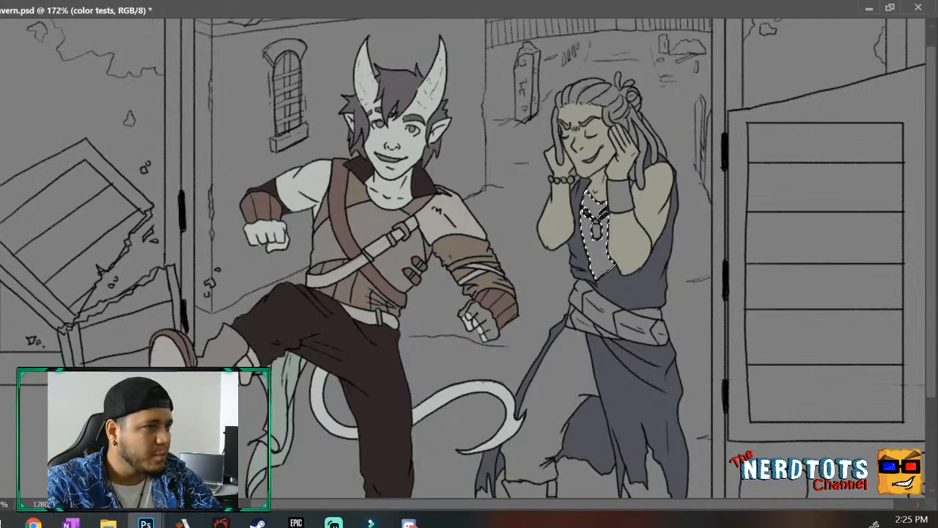
{"action": "key", "text": "ctrl+z"}
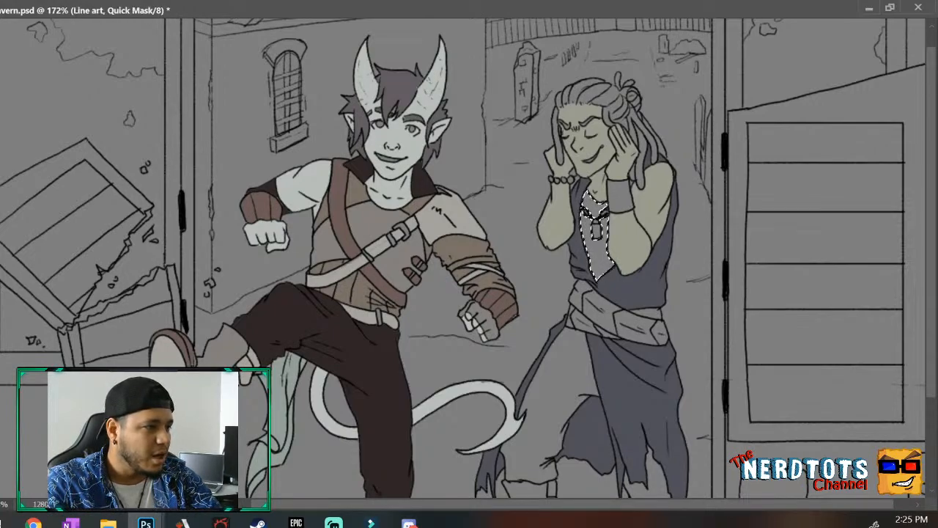
{"action": "key", "text": "alt+bracketleft"}
{"action": "key", "text": "q"}
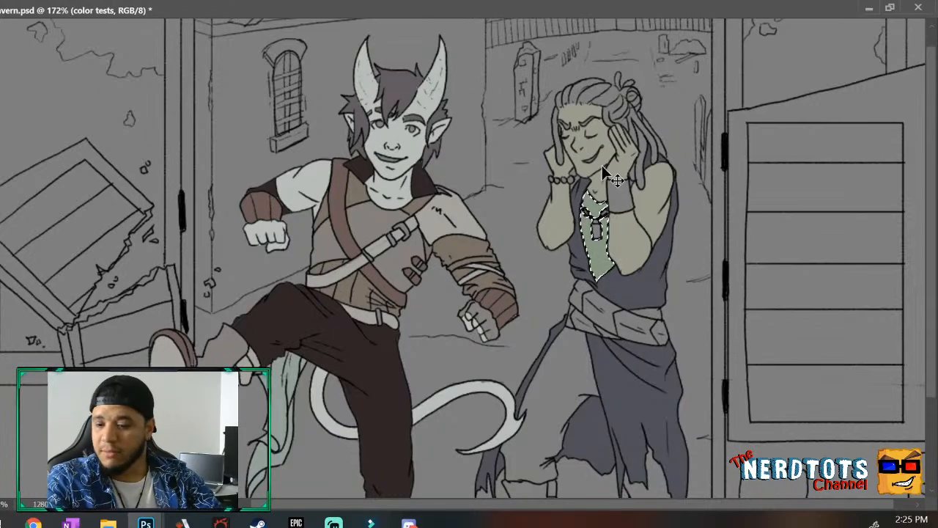
{"action": "key", "text": "ctrl+d"}
{"action": "key", "text": "z"}
{"action": "left_click_drag", "start_coordinate": [664, 264], "coordinate": [631, 302]}
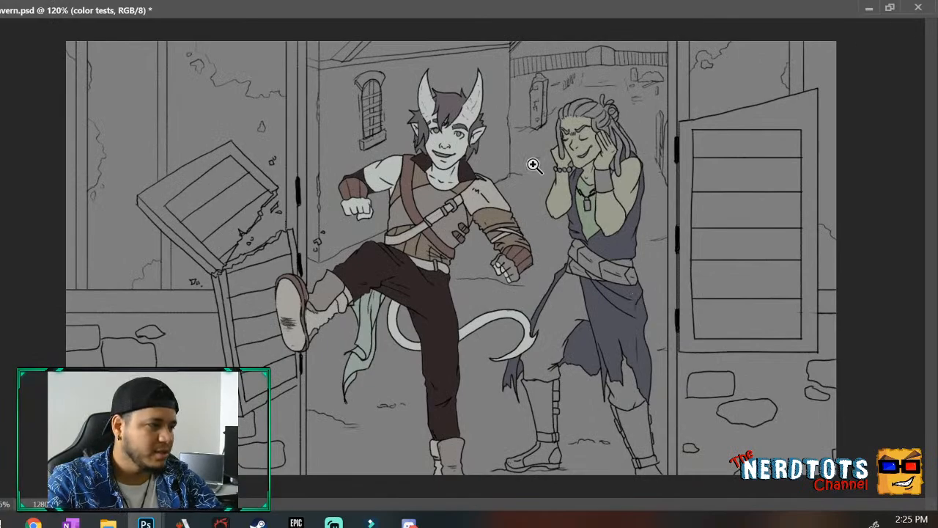
Try a Gradient Map adjustment over the whole drawing and undo it.
{"action": "key", "text": "q"}
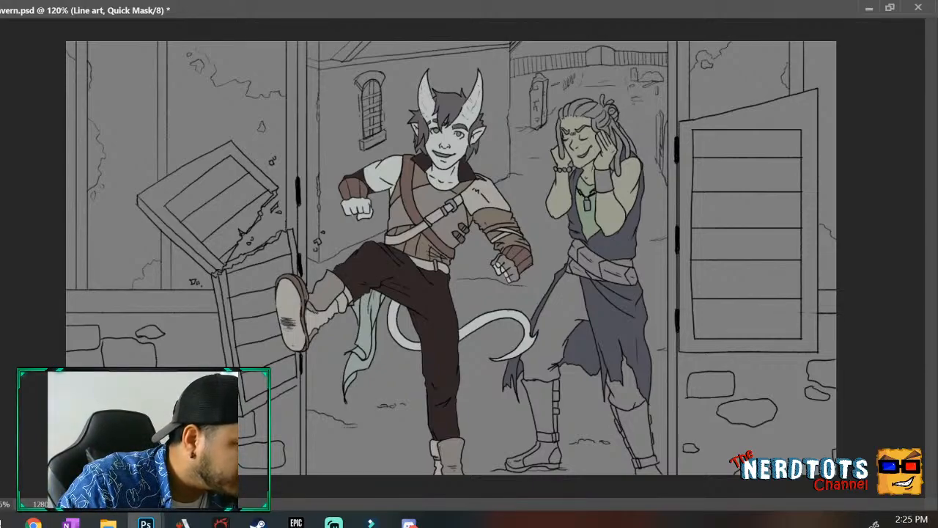
{"action": "key", "text": "q"}
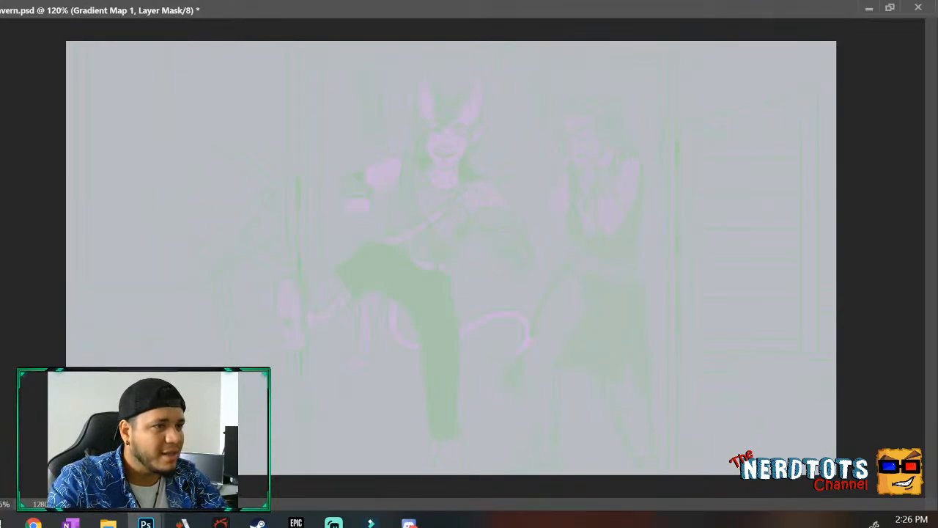
{"action": "key", "text": "ctrl+z"}
{"action": "key", "text": "ctrl+z"}
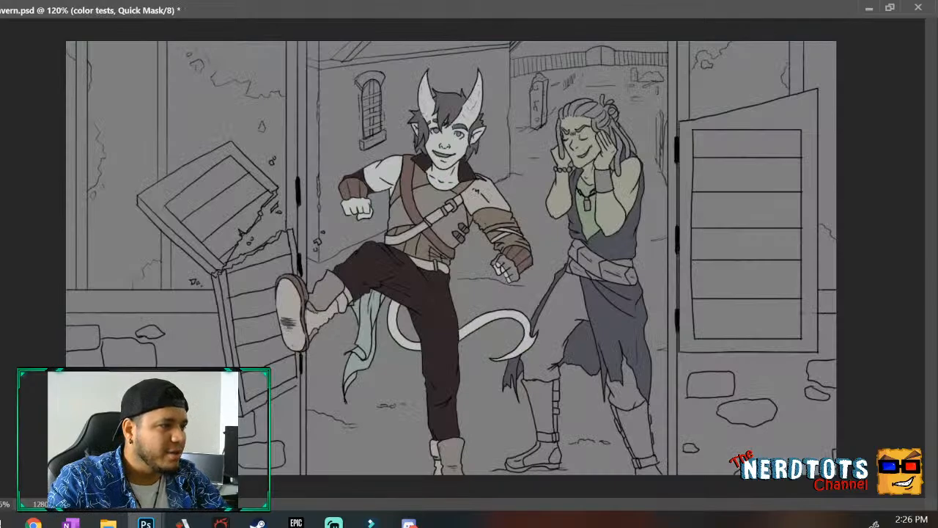
{"action": "key", "text": "q"}
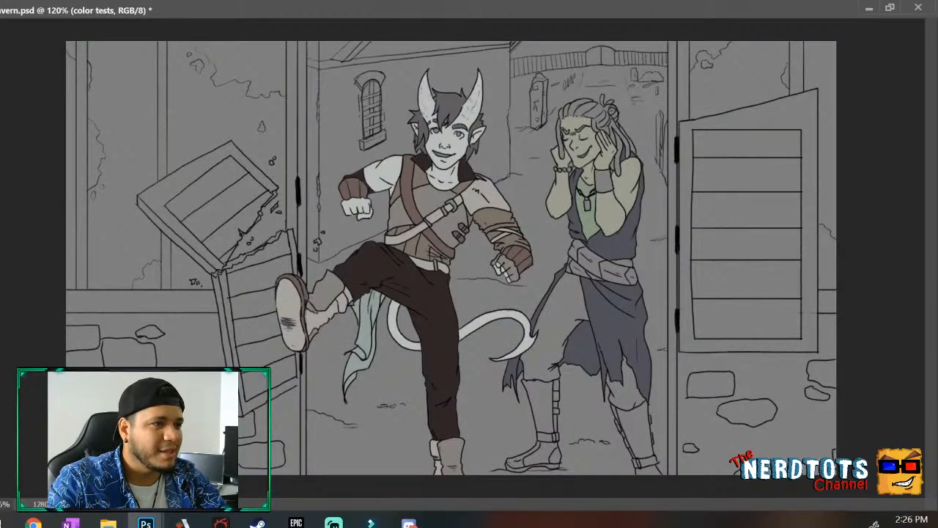
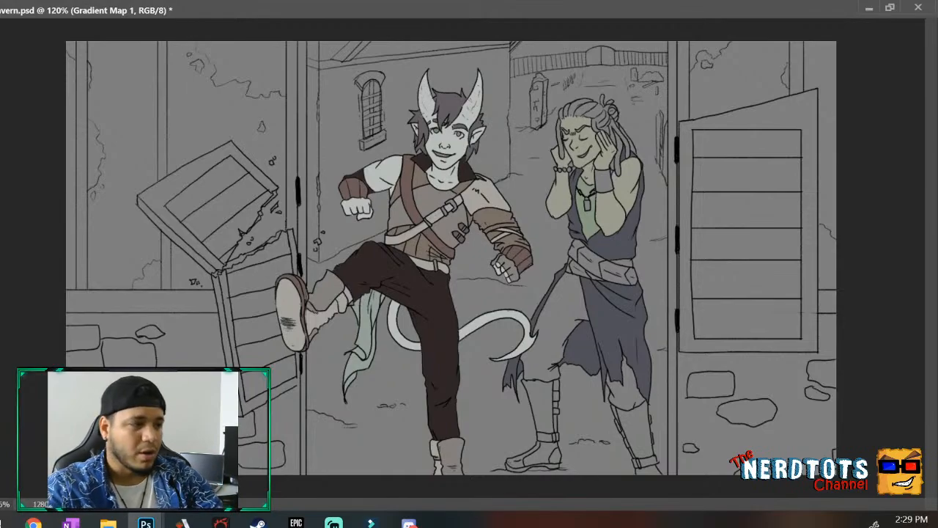
Select both trouser legs and the wrist cuff of the dreadlocked character, using the Line art layer.
{"action": "key", "text": "ctrl+z"}
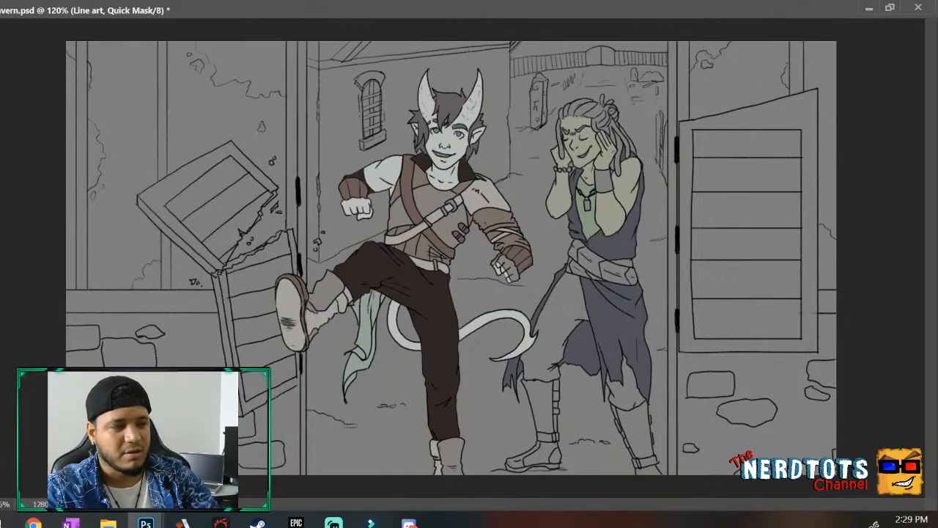
{"action": "key", "text": "q"}
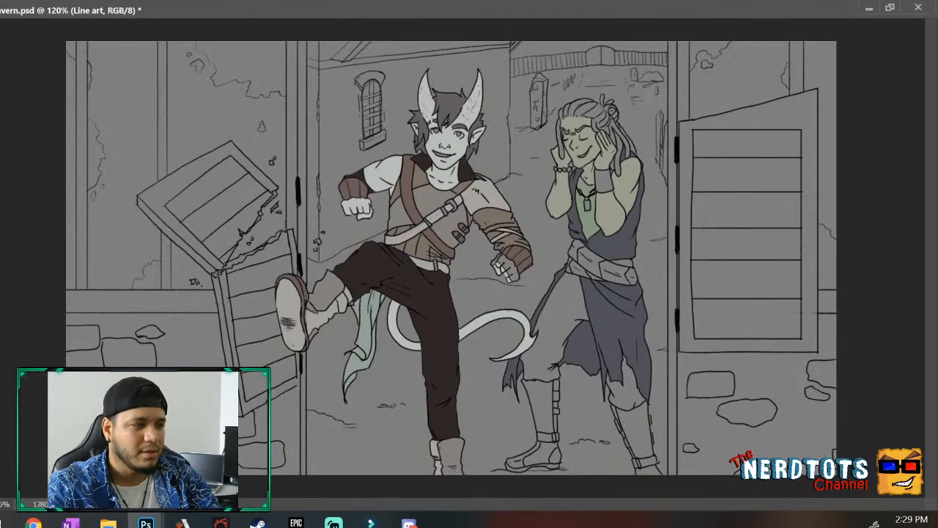
{"action": "left_click", "coordinate": [565, 302]}
{"action": "left_click", "coordinate": [625, 388], "text": "shift"}
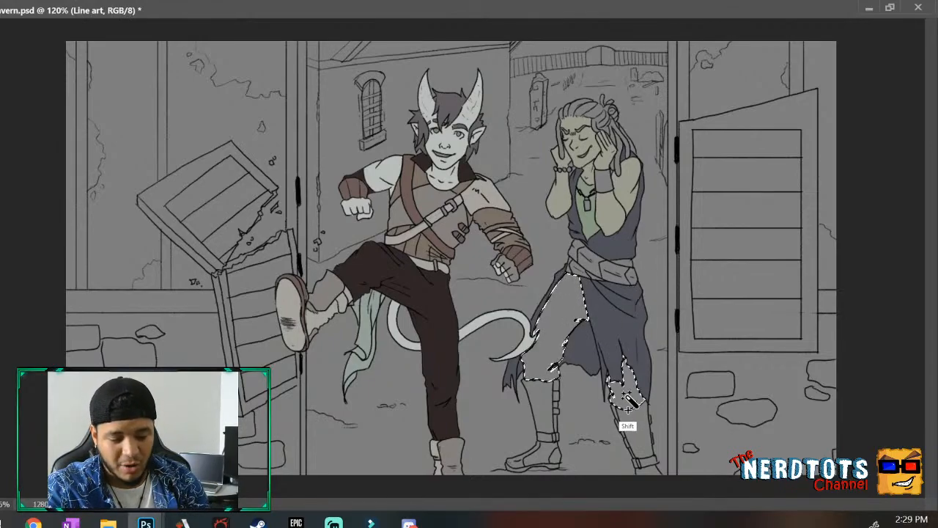
{"action": "left_click", "coordinate": [608, 176], "text": "shift"}
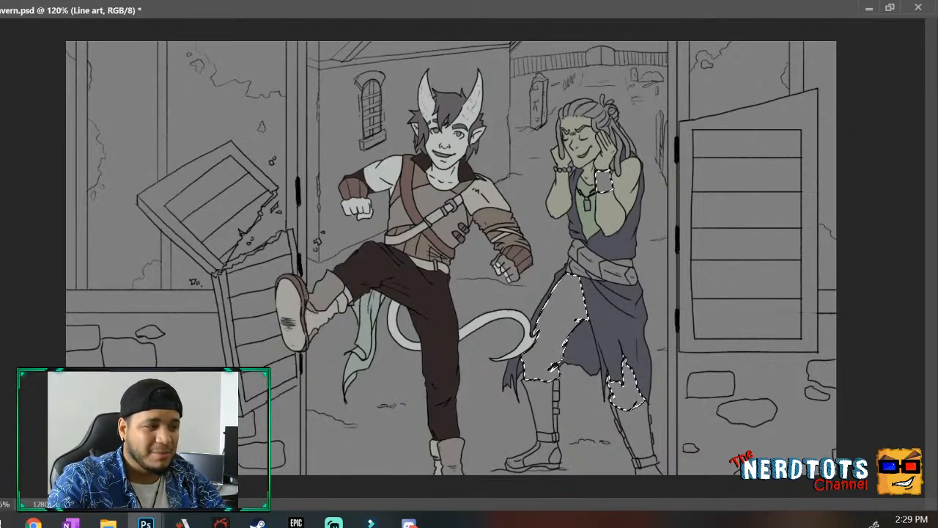
Fill the selected trouser legs and wrist cuff with dark grey on the color tests layer, and put the layer in a group.
{"action": "key", "text": "q"}
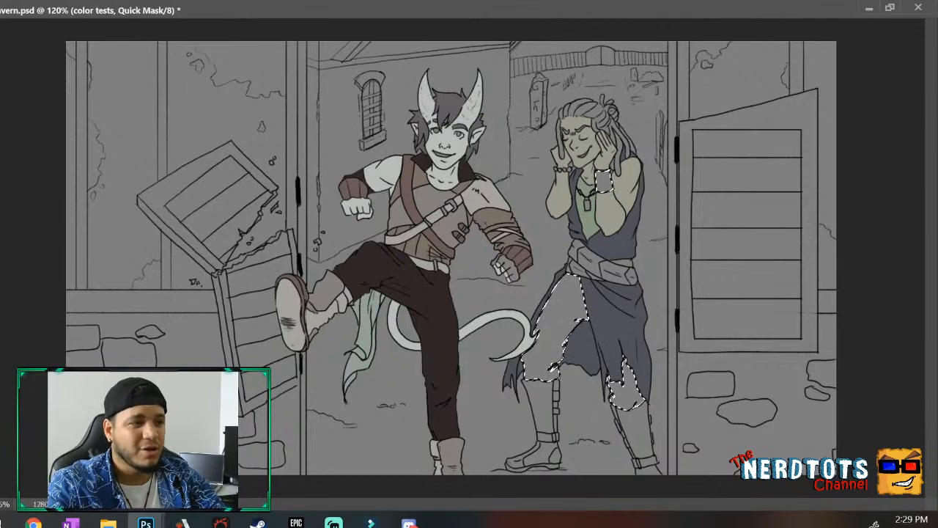
{"action": "key", "text": "q"}
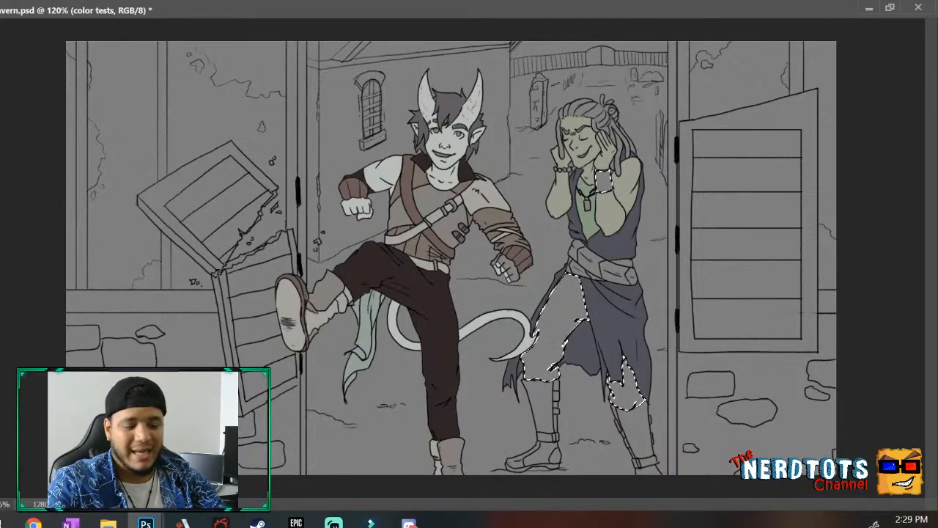
{"action": "left_click", "coordinate": [567, 294]}
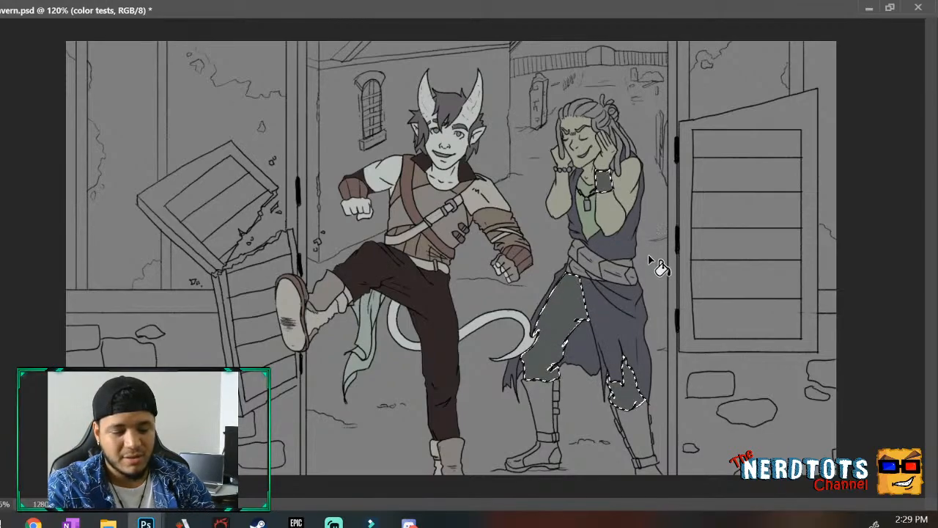
{"action": "key", "text": "ctrl+g"}
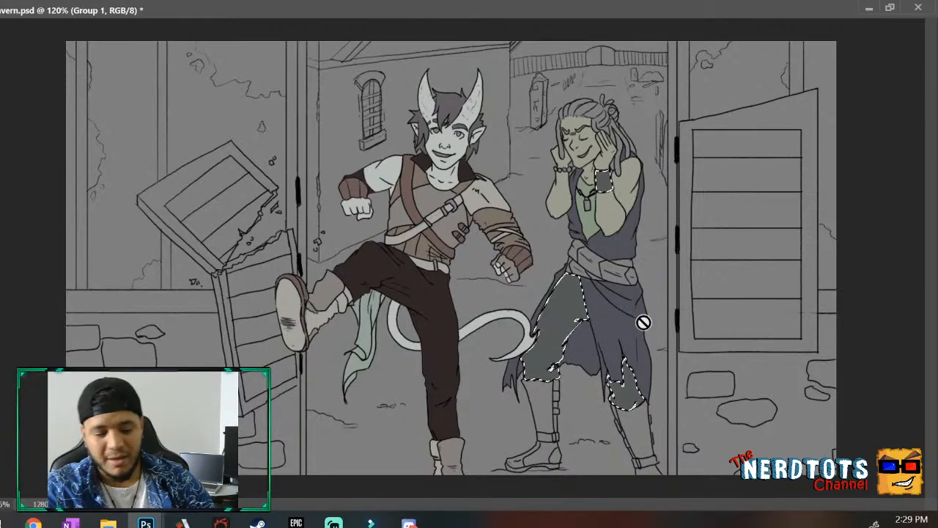
{"action": "key", "text": "v"}
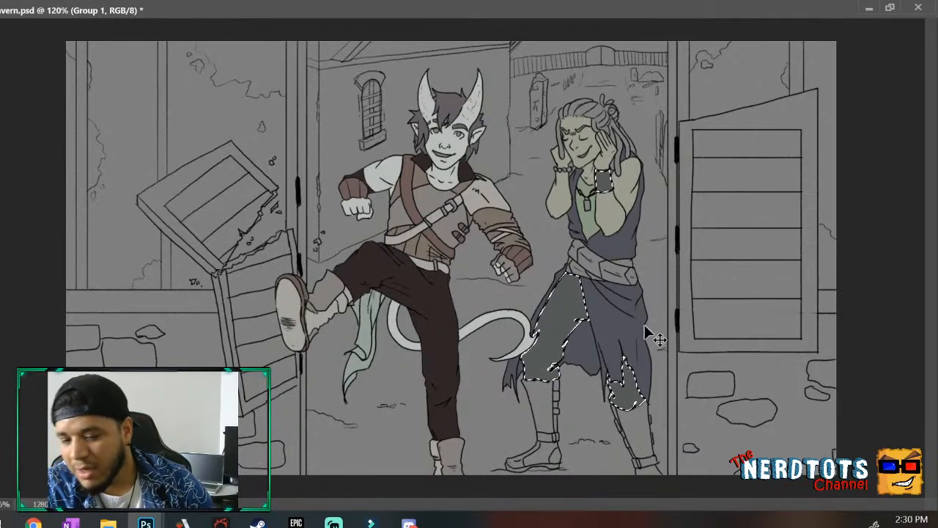
Deselect the filled trouser legs and wrist cuff, and make the Line art layer active.
{"action": "key", "text": "ctrl+d"}
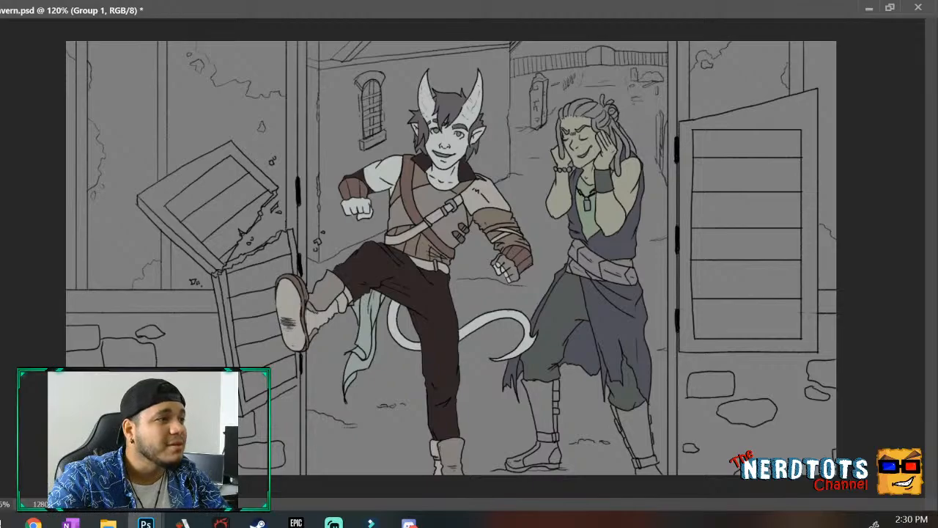
{"action": "key", "text": "Return"}
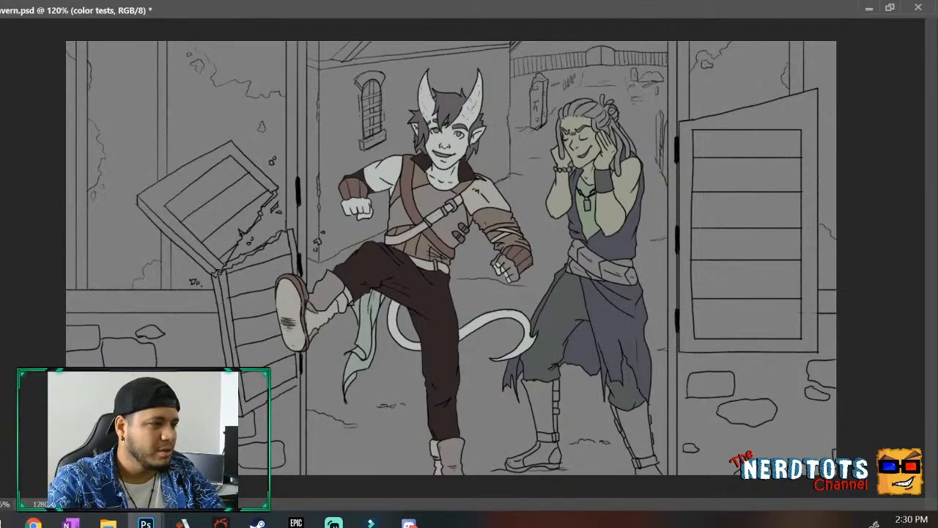
{"action": "key", "text": "q"}
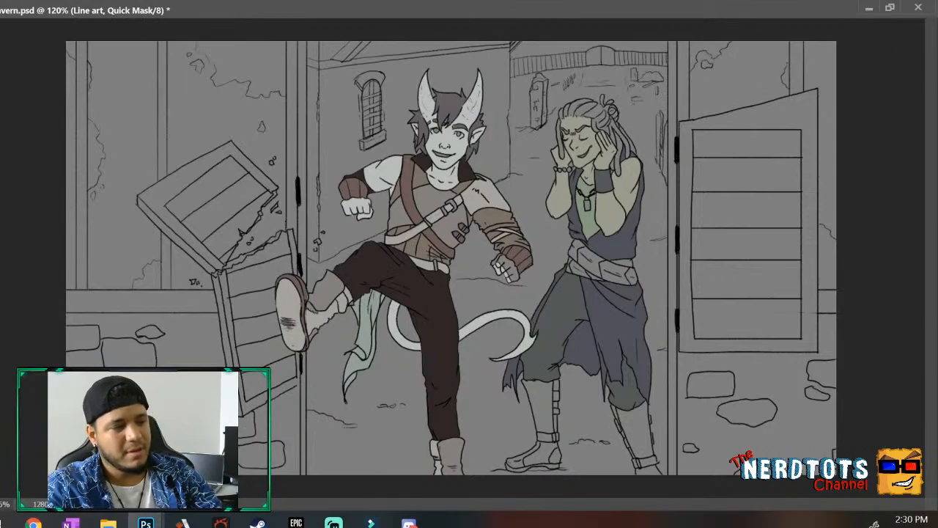
{"action": "key", "text": "q"}
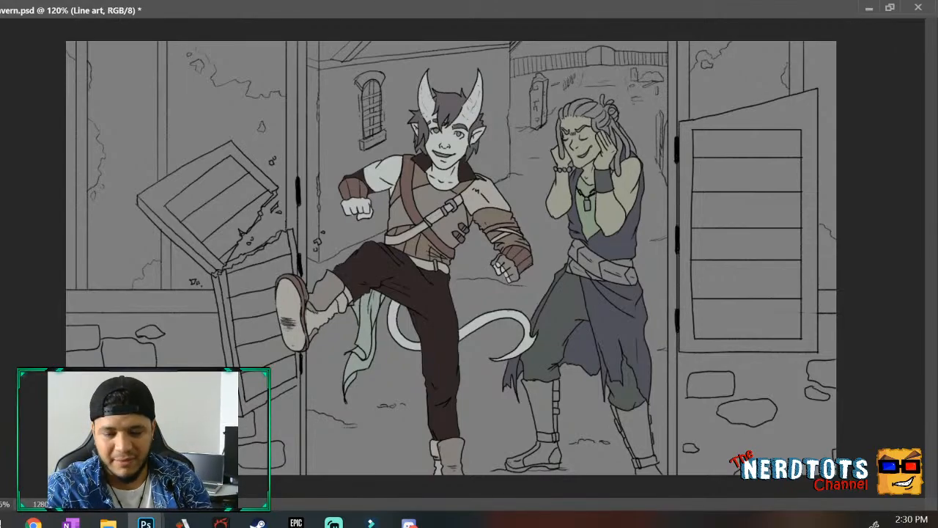
Select all the dreadlocked character's hair sections, including the forehead area, topknot, bun and hanging locks, using the Line art layer.
{"action": "left_click_drag", "start_coordinate": [581, 109], "coordinate": [629, 64]}
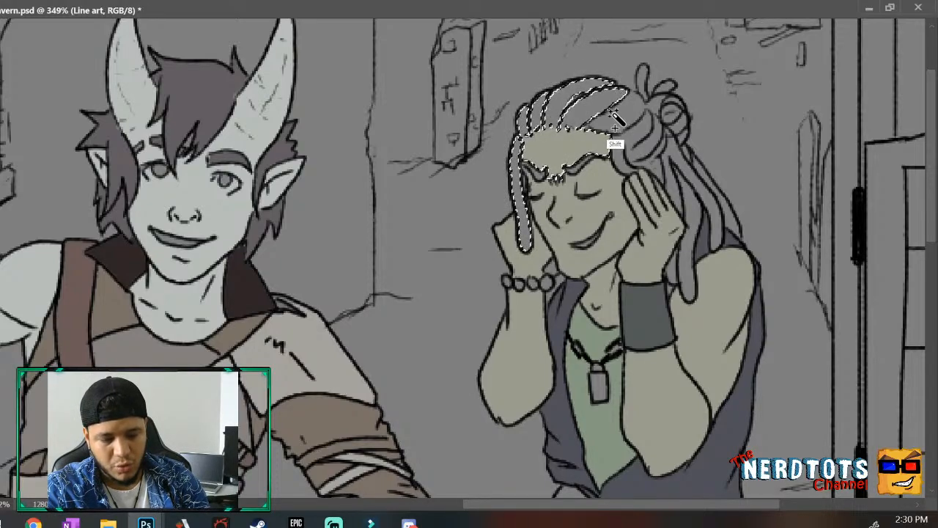
{"action": "left_click", "coordinate": [642, 74], "text": "shift"}
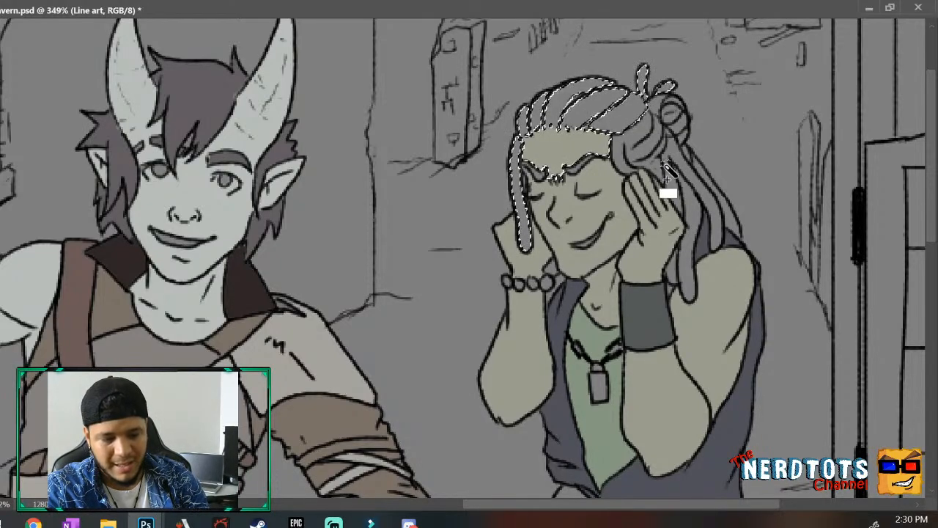
{"action": "left_click", "coordinate": [638, 144], "text": "shift"}
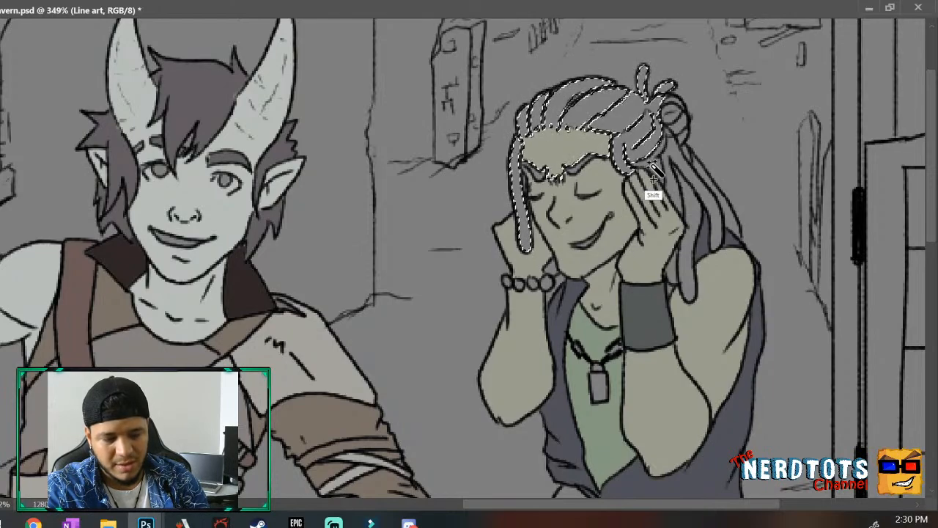
{"action": "left_click", "coordinate": [658, 172], "text": "shift"}
{"action": "left_click", "coordinate": [671, 161], "text": "shift"}
{"action": "left_click", "coordinate": [688, 249], "text": "shift"}
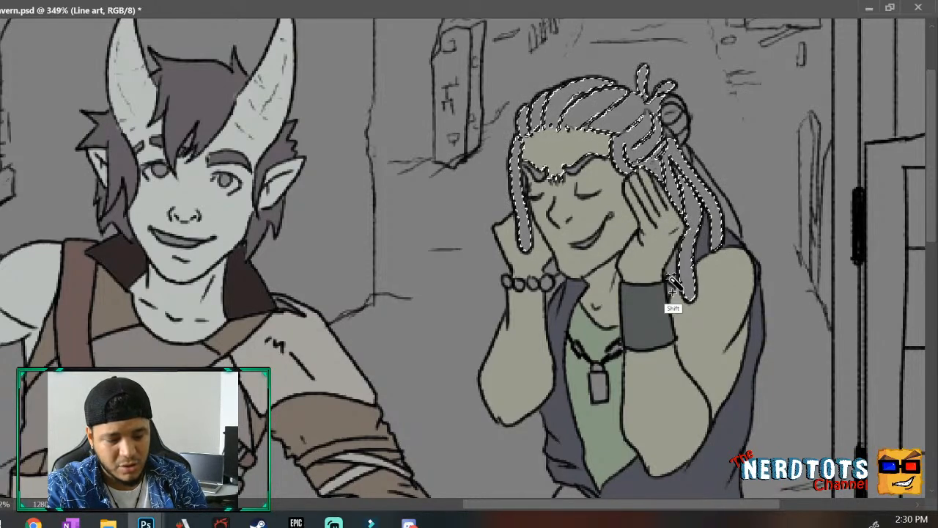
{"action": "left_click", "coordinate": [671, 279], "text": "shift"}
{"action": "left_click", "coordinate": [730, 229], "text": "shift"}
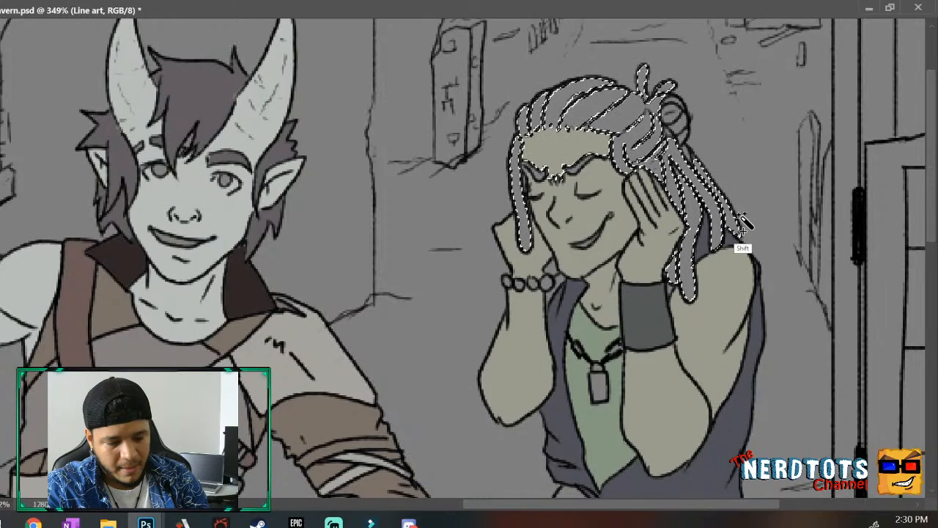
{"action": "left_click", "coordinate": [670, 112], "text": "shift"}
{"action": "left_click", "coordinate": [677, 127], "text": "shift"}
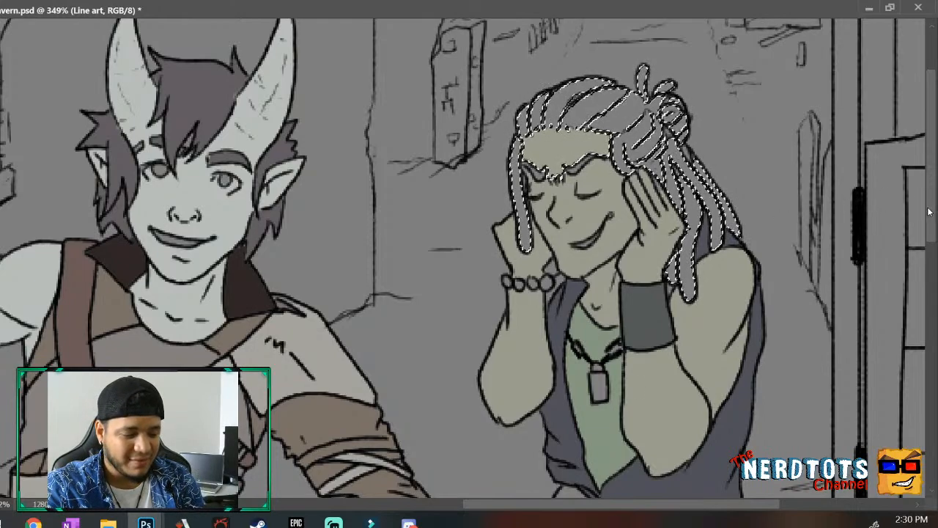
Try to add the eyebrows to the hair selection and undo each attempt.
{"action": "left_click_drag", "start_coordinate": [930, 209], "coordinate": [928, 250]}
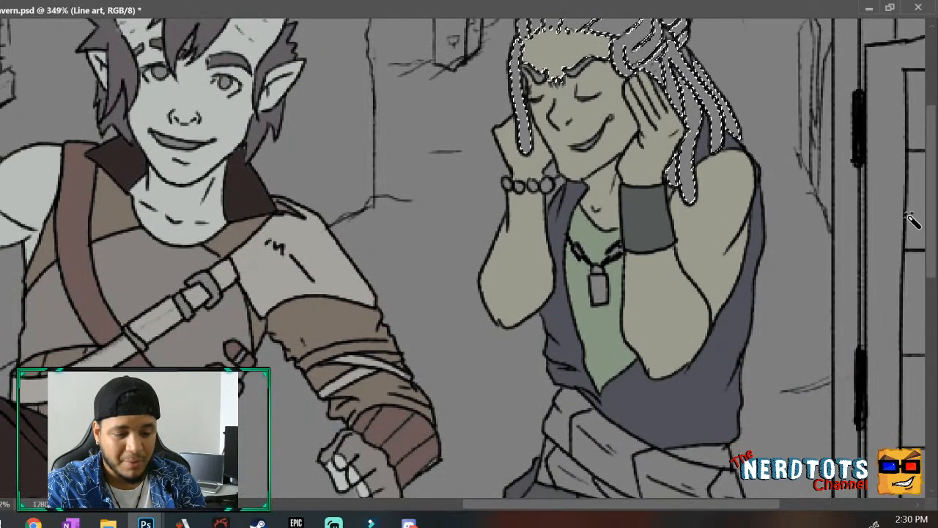
{"action": "left_click", "coordinate": [572, 81], "text": "shift"}
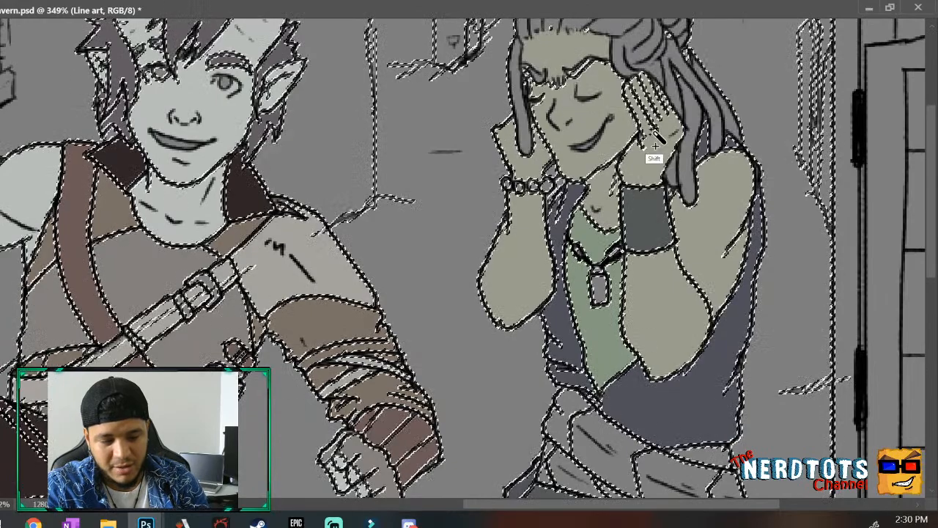
{"action": "key", "text": "ctrl+z"}
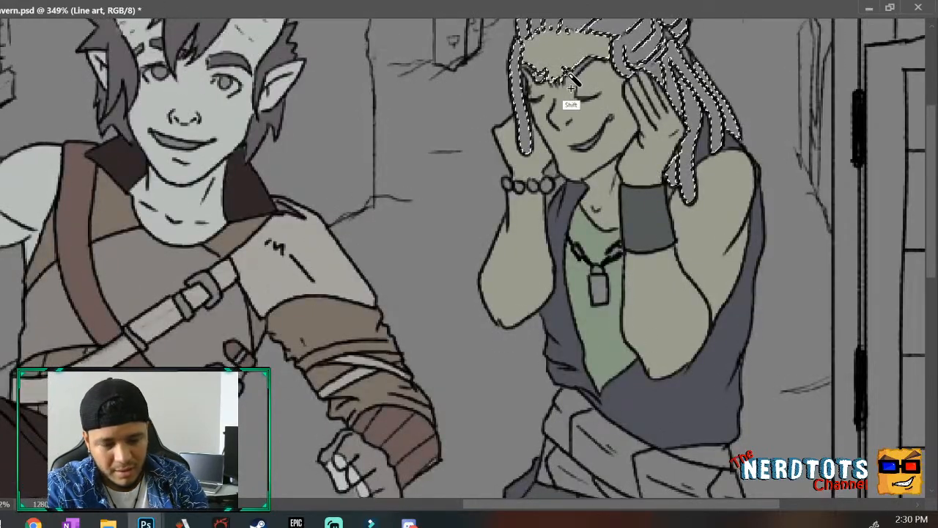
{"action": "left_click", "coordinate": [609, 100], "text": "shift"}
{"action": "key", "text": "ctrl+z"}
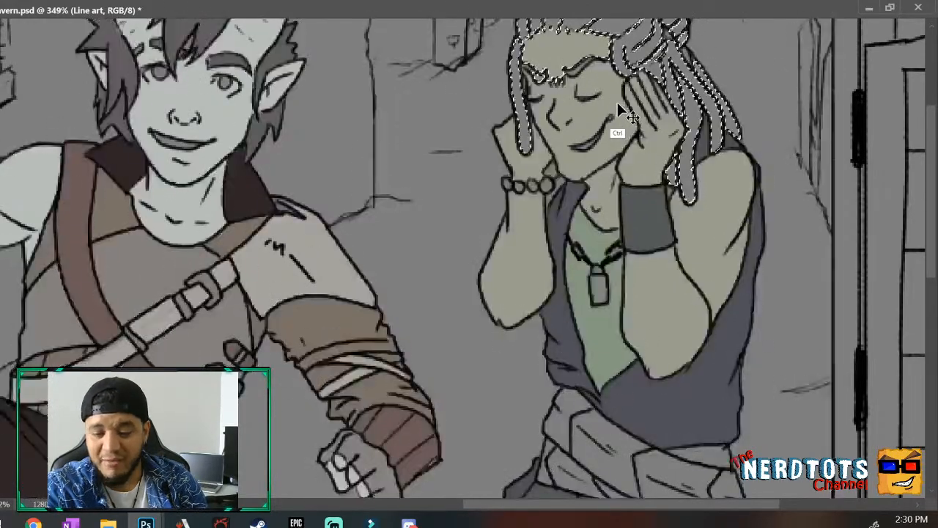
{"action": "left_click_drag", "start_coordinate": [578, 76], "coordinate": [614, 44]}
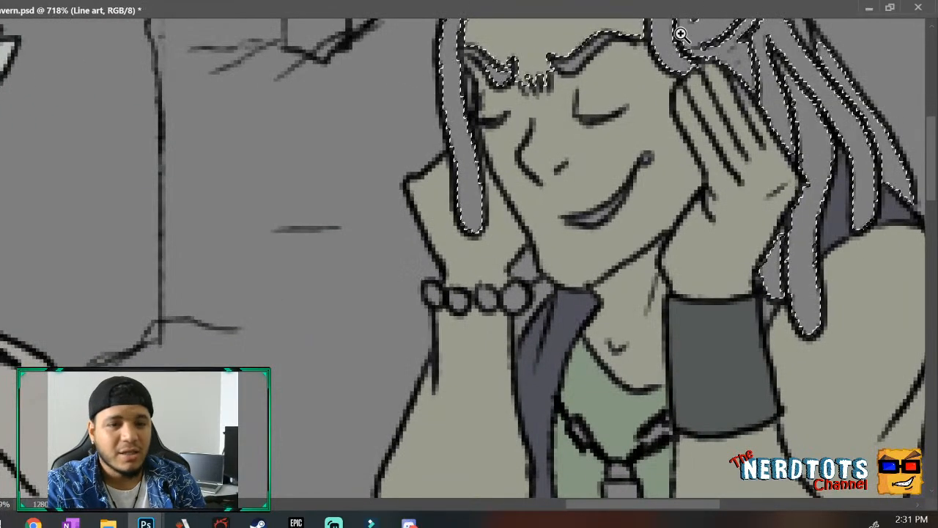
{"action": "left_click_drag", "start_coordinate": [931, 189], "coordinate": [904, 130]}
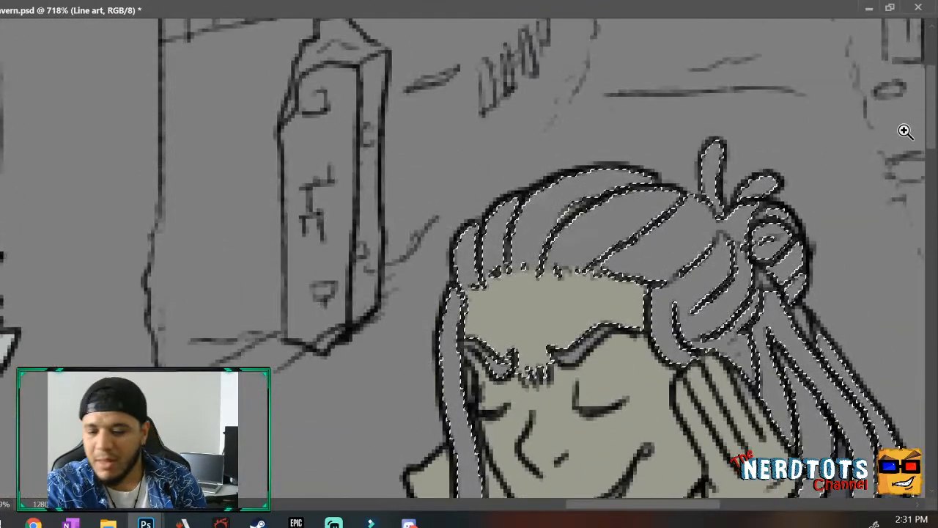
{"action": "left_click", "coordinate": [575, 349], "text": "shift"}
{"action": "key", "text": "ctrl+z"}
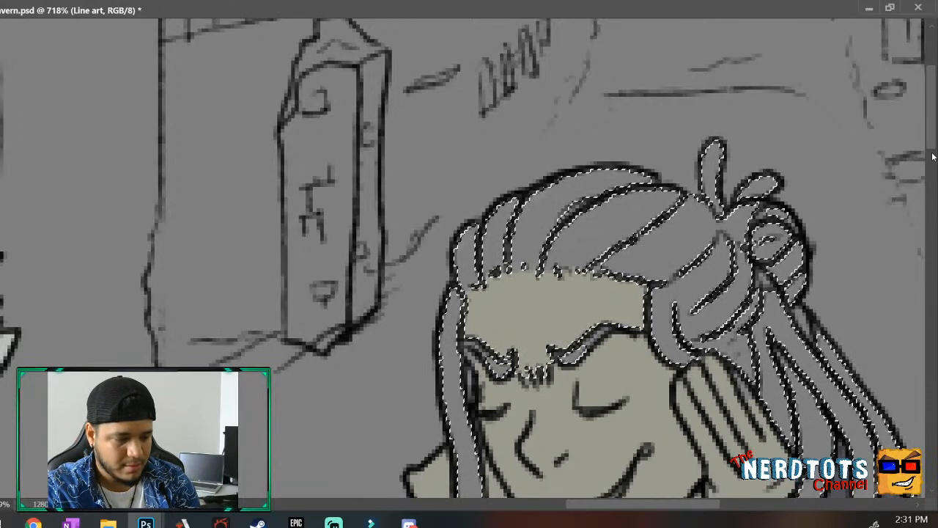
{"action": "left_click_drag", "start_coordinate": [816, 184], "coordinate": [765, 281]}
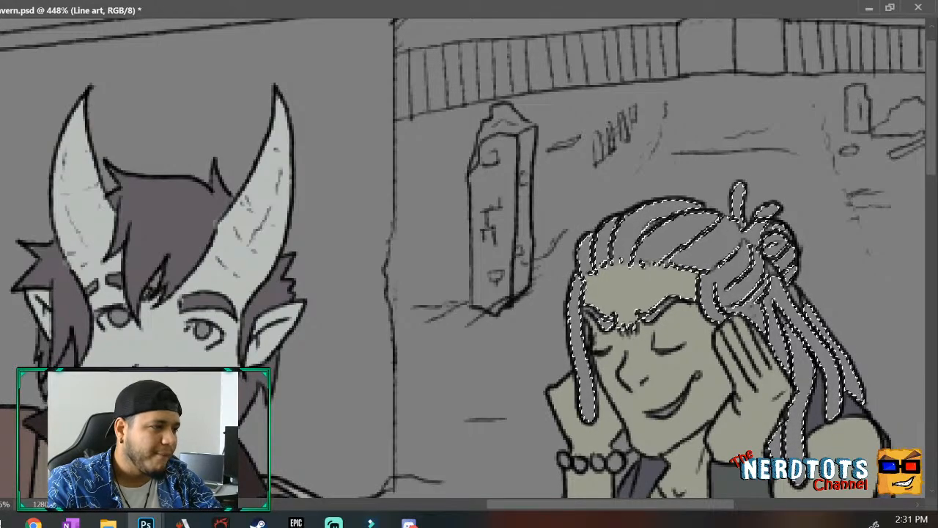
Try filling the selected hair area with black on the color tests layer and undo it.
{"action": "key", "text": "q"}
{"action": "key", "text": "q"}
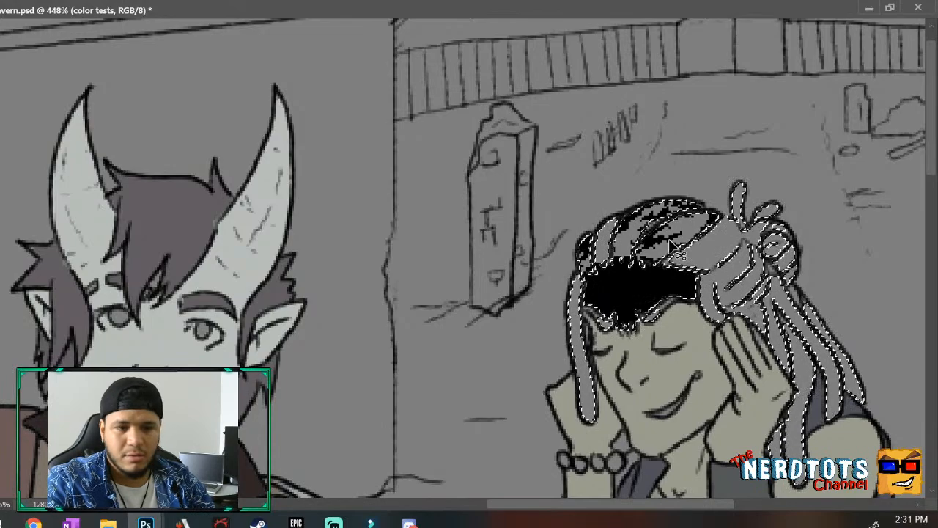
{"action": "key", "text": "ctrl+d"}
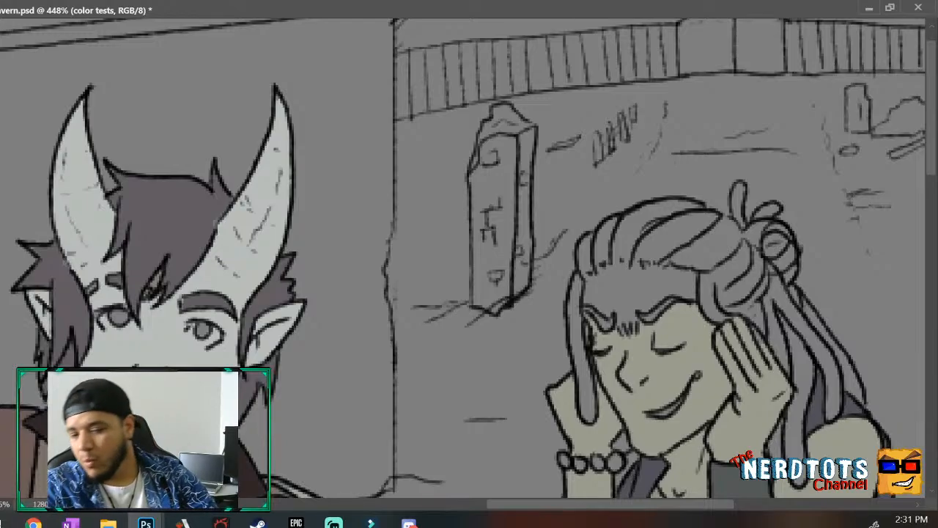
{"action": "left_click", "coordinate": [618, 258]}
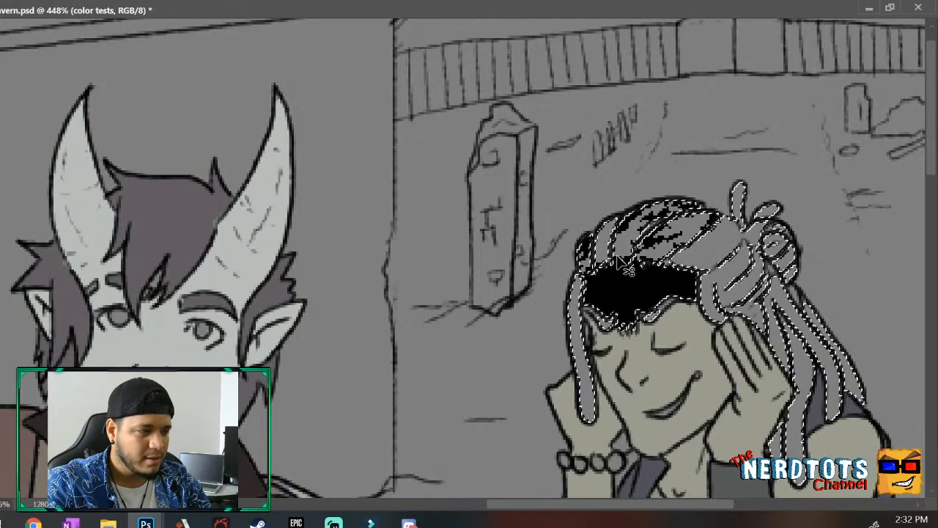
{"action": "left_click", "coordinate": [623, 264]}
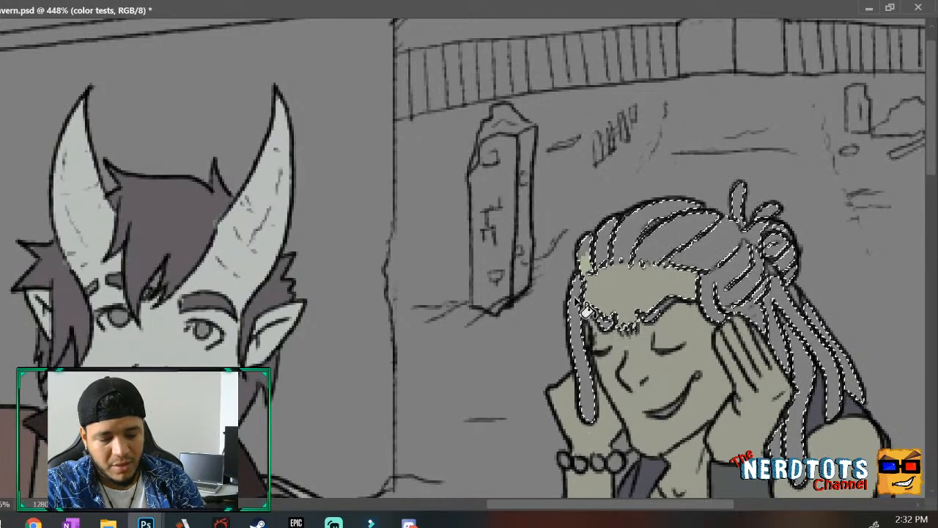
Fill the selected dreadlocks, bun and eyebrows with pale green on the color tests layer.
{"action": "left_click", "coordinate": [598, 319]}
{"action": "left_click", "coordinate": [592, 243]}
{"action": "left_click", "coordinate": [620, 274]}
{"action": "left_click", "coordinate": [647, 246]}
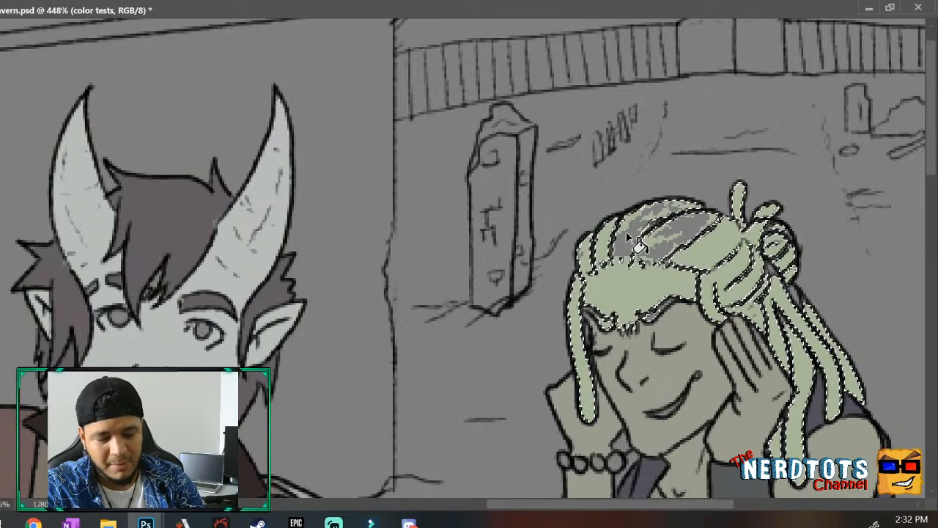
{"action": "left_click", "coordinate": [630, 233]}
{"action": "left_click", "coordinate": [664, 233]}
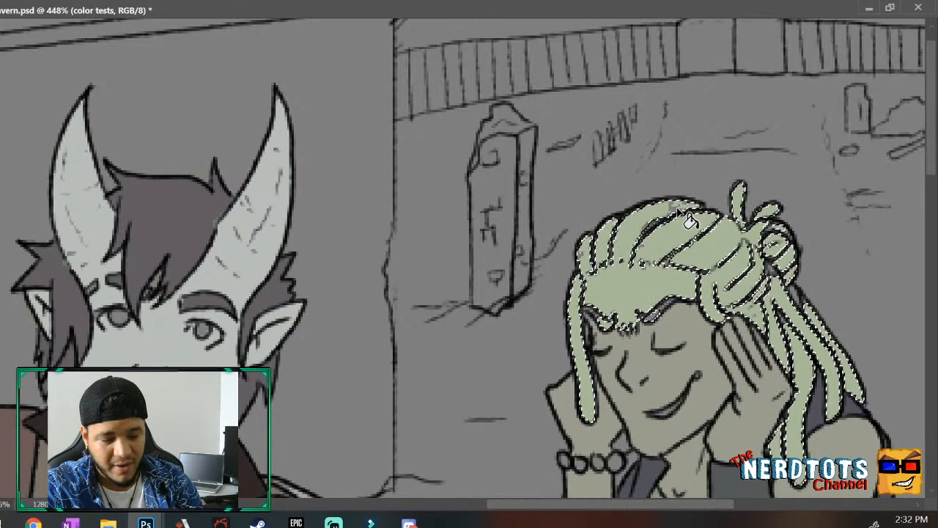
{"action": "left_click", "coordinate": [779, 246]}
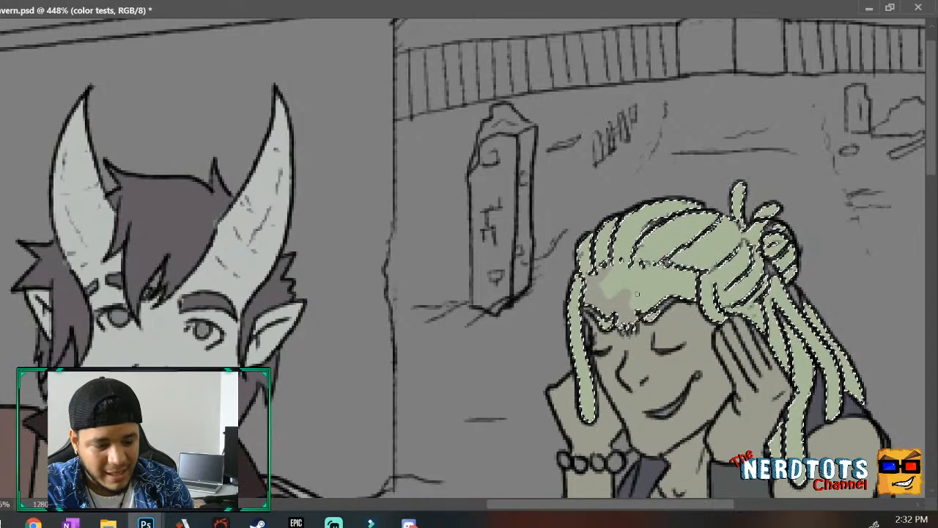
Paint the green-covered forehead over with a greyish skin tone and deselect the hair.
{"action": "mouse_move", "coordinate": [606, 300]}
{"action": "left_mouse_down"}
{"action": "mouse_move", "coordinate": [635, 285]}
{"action": "mouse_move", "coordinate": [603, 299]}
{"action": "mouse_move", "coordinate": [619, 275]}
{"action": "mouse_move", "coordinate": [594, 283]}
{"action": "mouse_move", "coordinate": [614, 268]}
{"action": "left_mouse_up"}
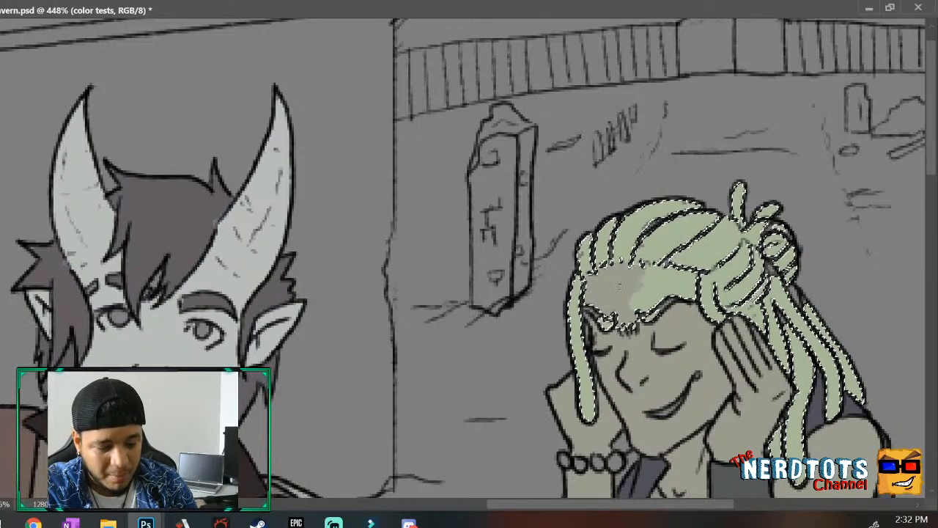
{"action": "mouse_move", "coordinate": [645, 276]}
{"action": "left_mouse_down"}
{"action": "mouse_move", "coordinate": [657, 267]}
{"action": "mouse_move", "coordinate": [634, 299]}
{"action": "mouse_move", "coordinate": [639, 306]}
{"action": "mouse_move", "coordinate": [655, 304]}
{"action": "mouse_move", "coordinate": [651, 283]}
{"action": "mouse_move", "coordinate": [665, 275]}
{"action": "mouse_move", "coordinate": [694, 275]}
{"action": "mouse_move", "coordinate": [694, 297]}
{"action": "left_mouse_up"}
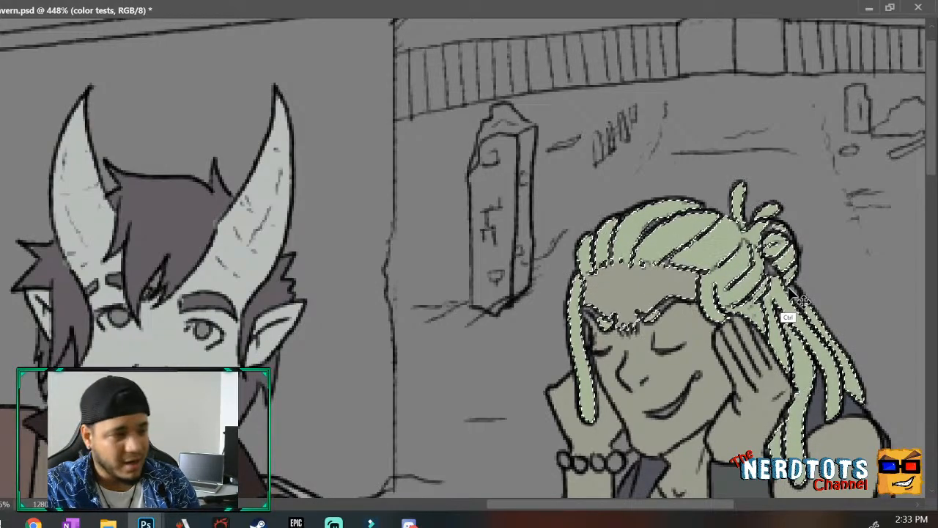
{"action": "key", "text": "ctrl+d"}
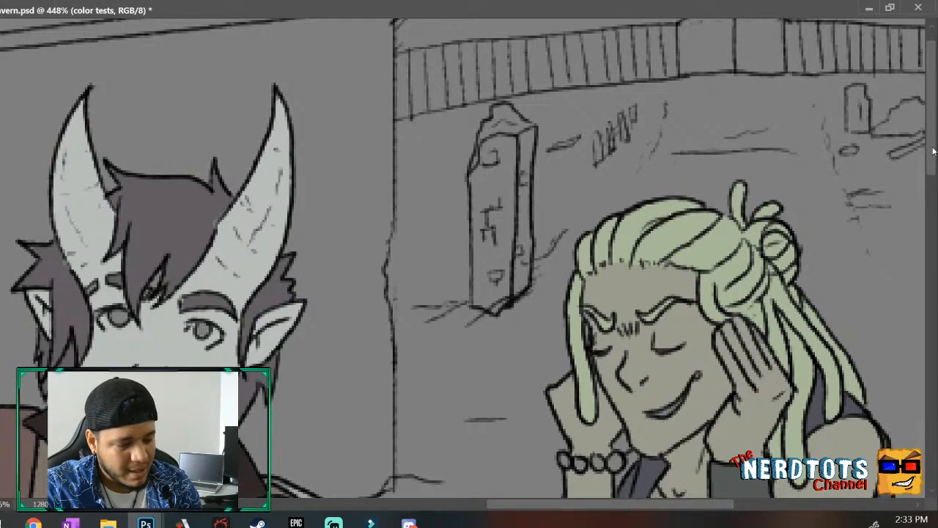
Select every section of the dreadlocked character's waist sash using the Line art layer, and return to the color tests layer.
{"action": "scroll", "coordinate": [931, 176], "scroll_direction": "down", "scroll_amount": 3}
{"action": "left_click_drag", "start_coordinate": [760, 244], "coordinate": [726, 297]}
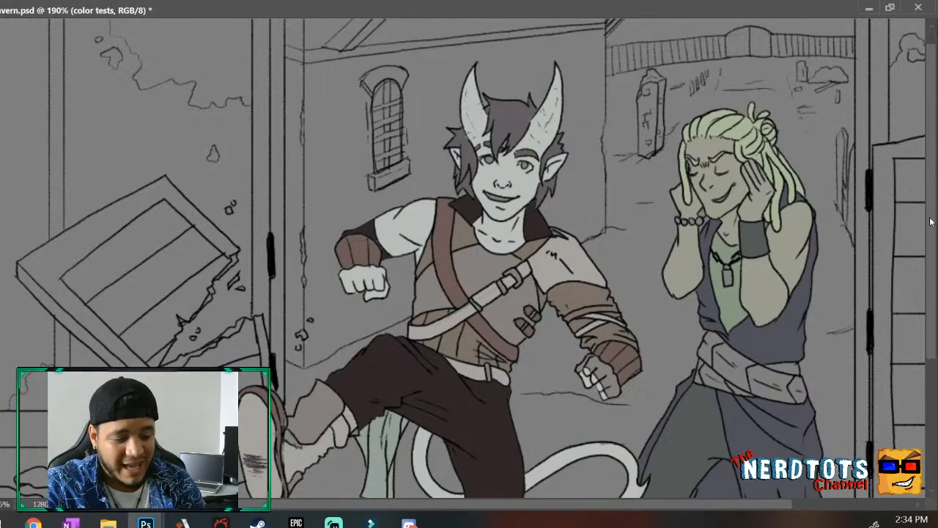
{"action": "scroll", "coordinate": [931, 202], "scroll_direction": "down", "scroll_amount": 2}
{"action": "left_click_drag", "start_coordinate": [729, 261], "coordinate": [716, 274]}
{"action": "left_click_drag", "start_coordinate": [731, 324], "coordinate": [727, 322]}
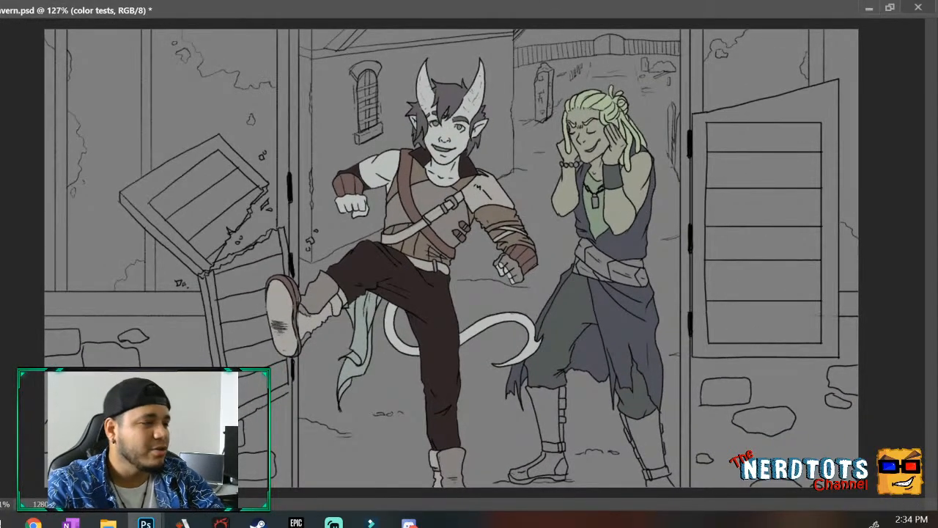
{"action": "key", "text": "q"}
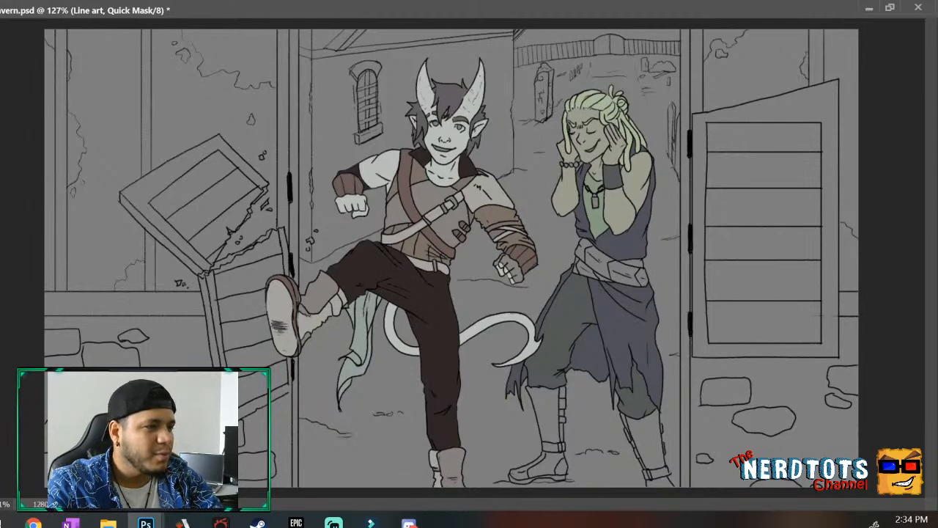
{"action": "key", "text": "q"}
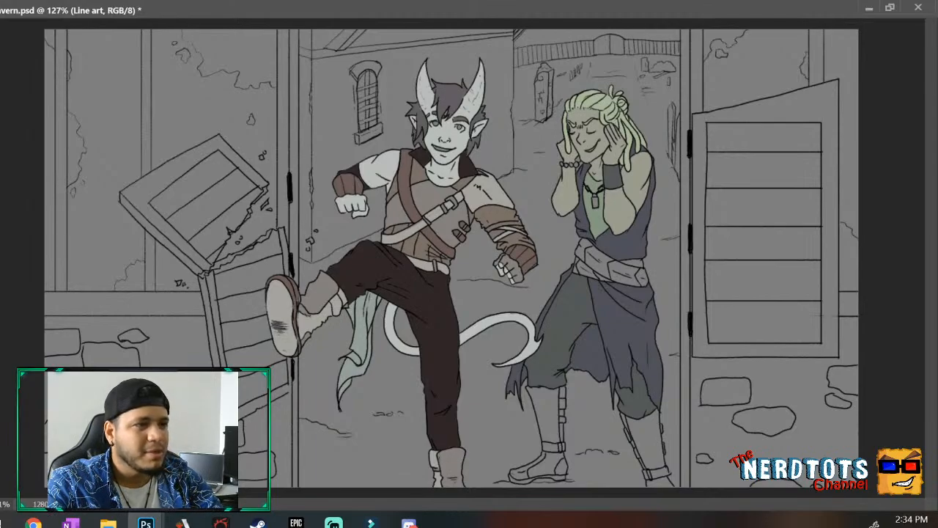
{"action": "left_click", "coordinate": [583, 249]}
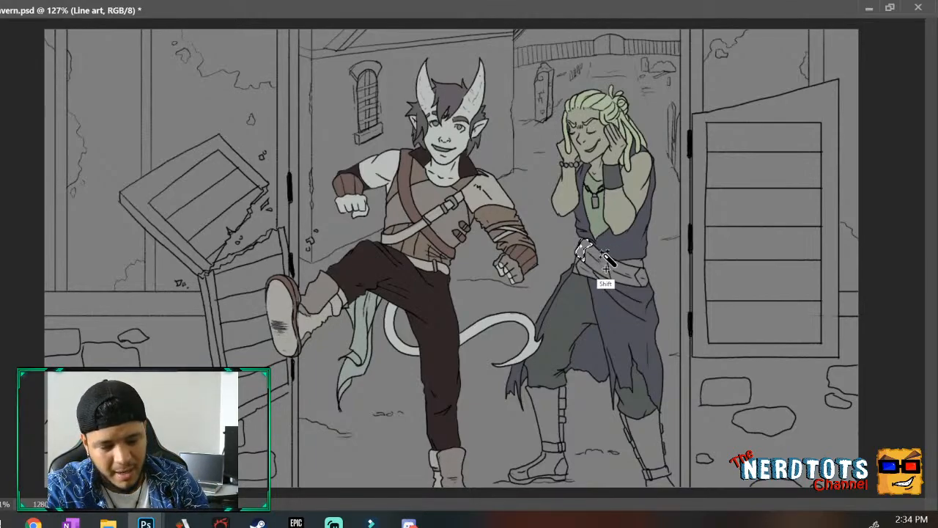
{"action": "left_click", "coordinate": [641, 284], "text": "shift"}
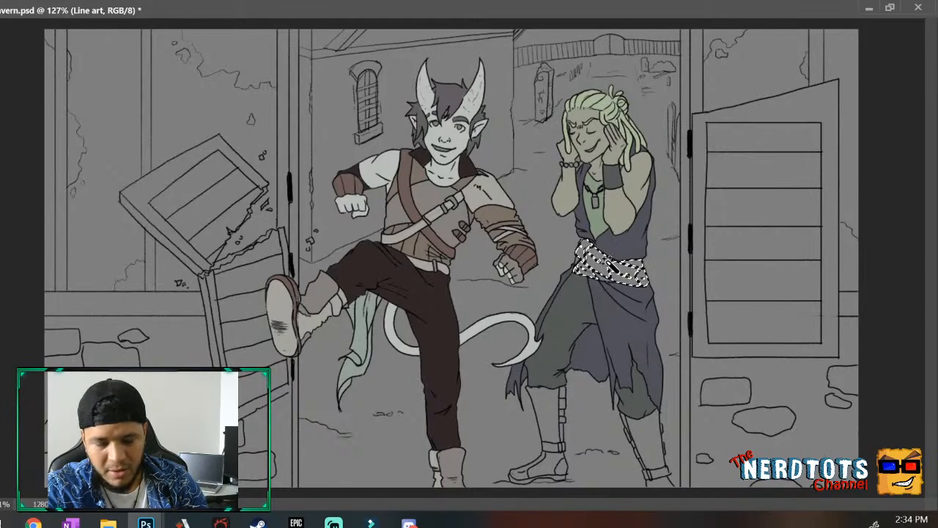
{"action": "left_click_drag", "start_coordinate": [614, 266], "coordinate": [657, 218]}
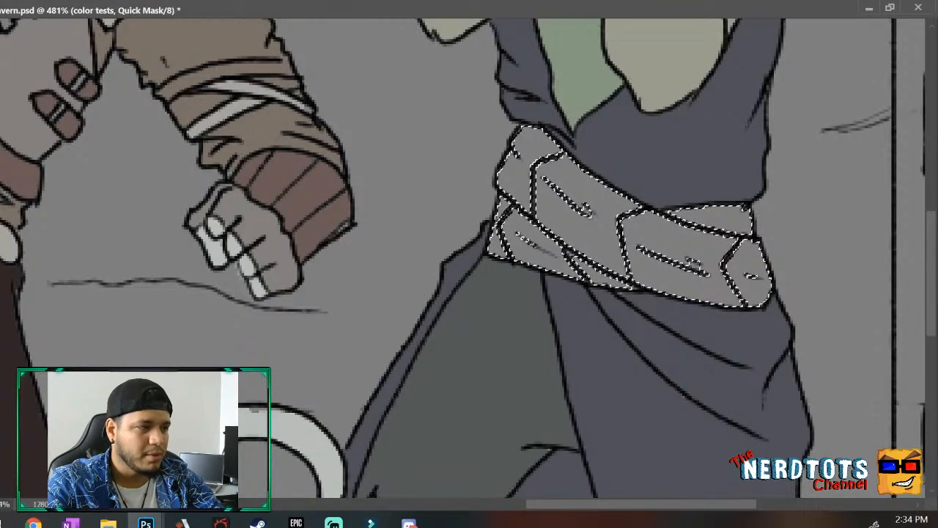
Fill the selected waist sash with pale blue on the color tests layer and deselect it.
{"action": "key", "text": "q"}
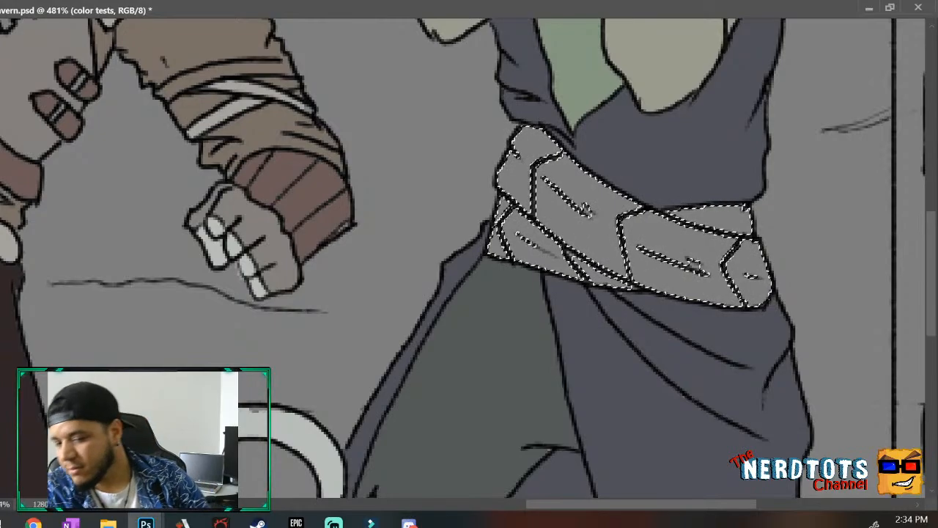
{"action": "left_click", "coordinate": [578, 199]}
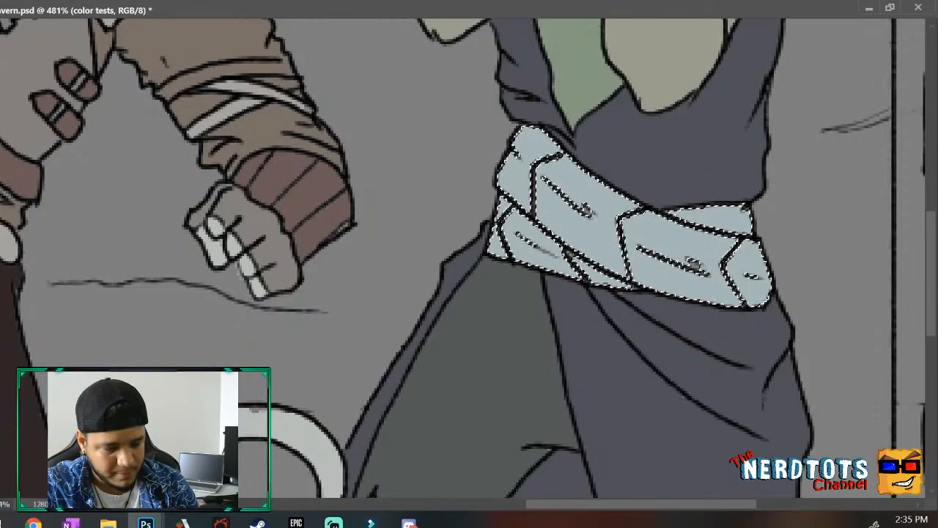
{"action": "key", "text": "ctrl+d"}
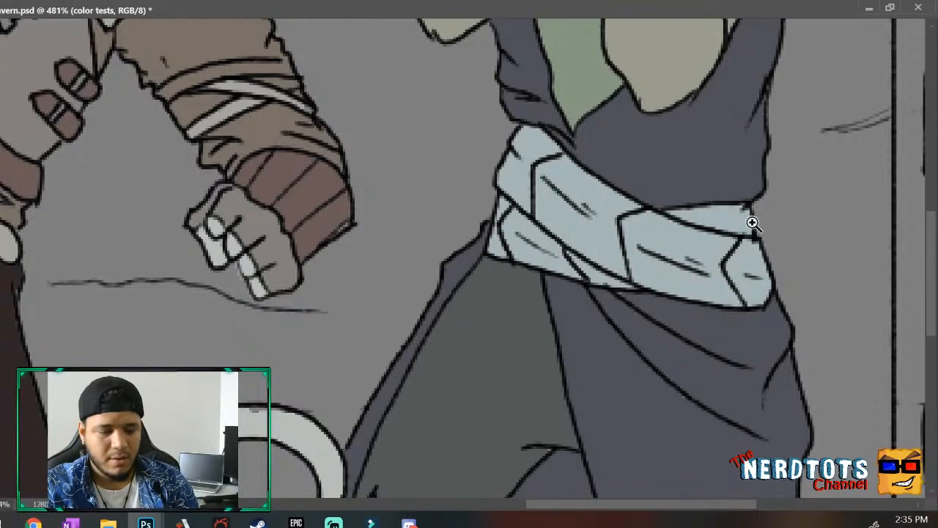
Select the shaft, side straps, ankle band, foot and sole of the dreadlocked character's forward boot using the Line art layer.
{"action": "mouse_move", "coordinate": [753, 221]}
{"action": "left_mouse_down"}
{"action": "mouse_move", "coordinate": [672, 291]}
{"action": "mouse_move", "coordinate": [680, 278]}
{"action": "left_mouse_up"}
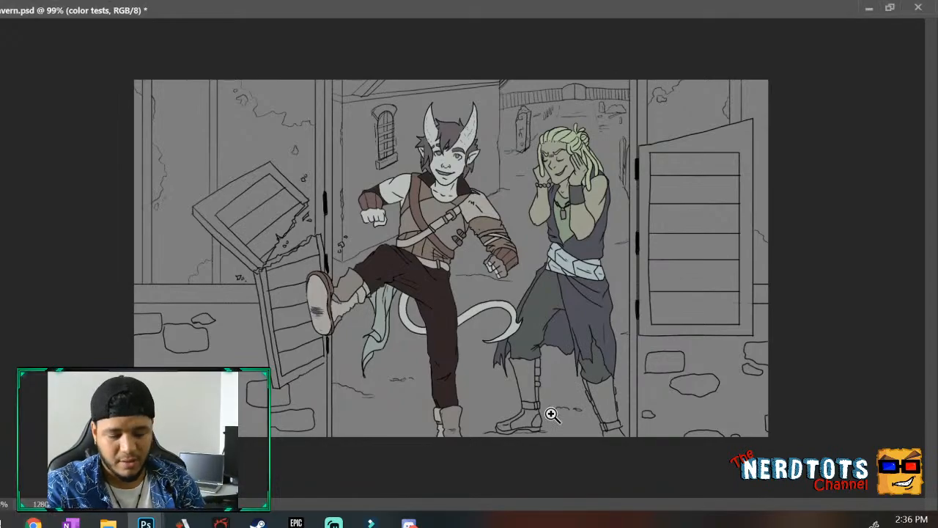
{"action": "left_click_drag", "start_coordinate": [553, 372], "coordinate": [583, 376]}
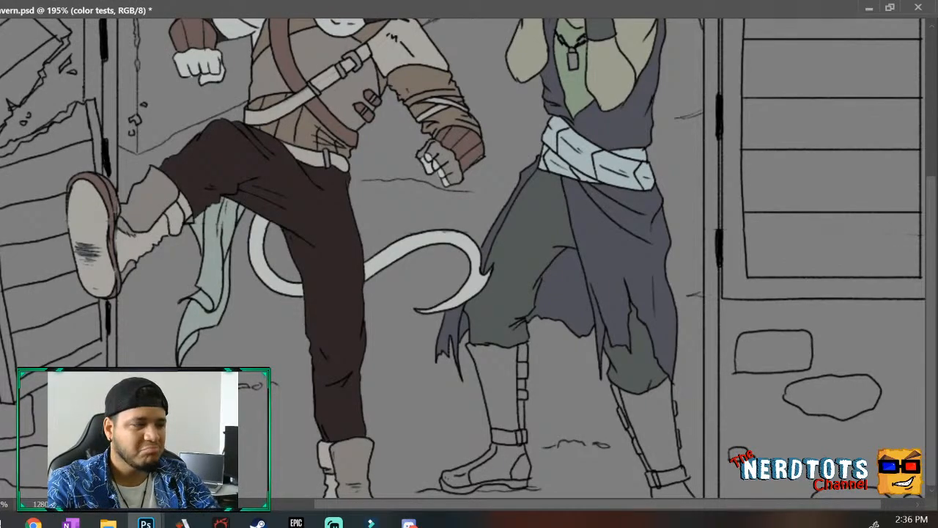
{"action": "key", "text": "q"}
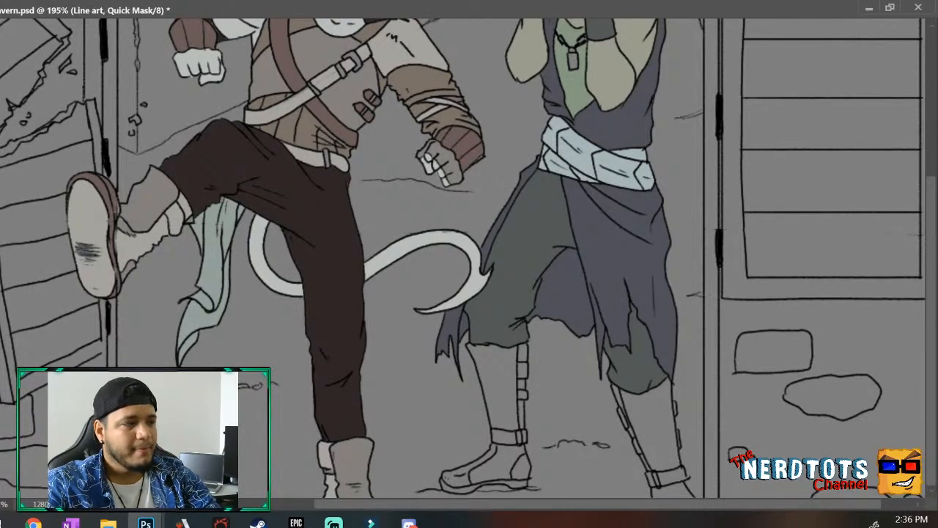
{"action": "key", "text": "q"}
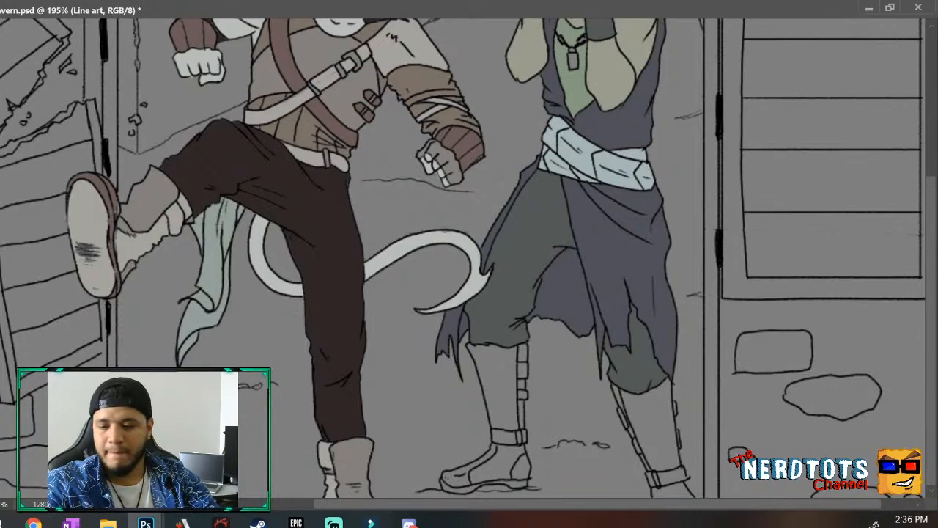
{"action": "left_click", "coordinate": [504, 377]}
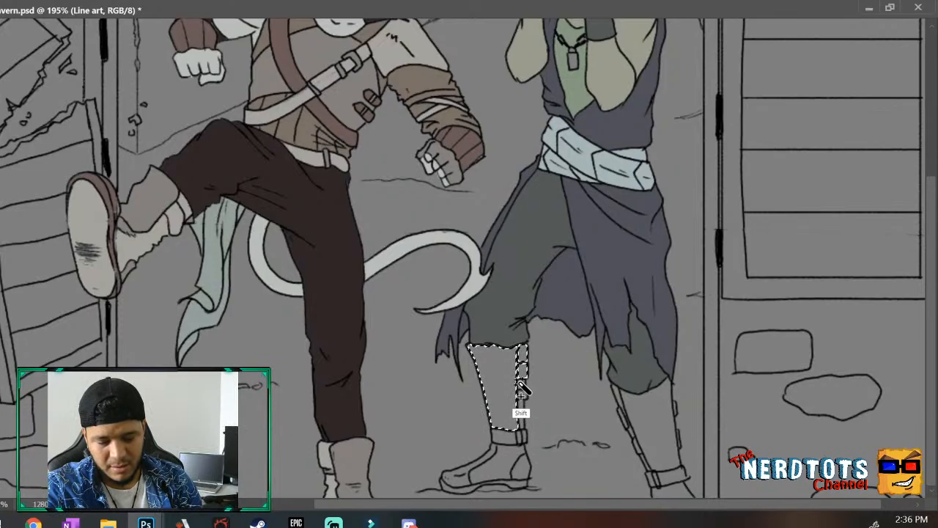
{"action": "left_click", "coordinate": [517, 436], "text": "shift"}
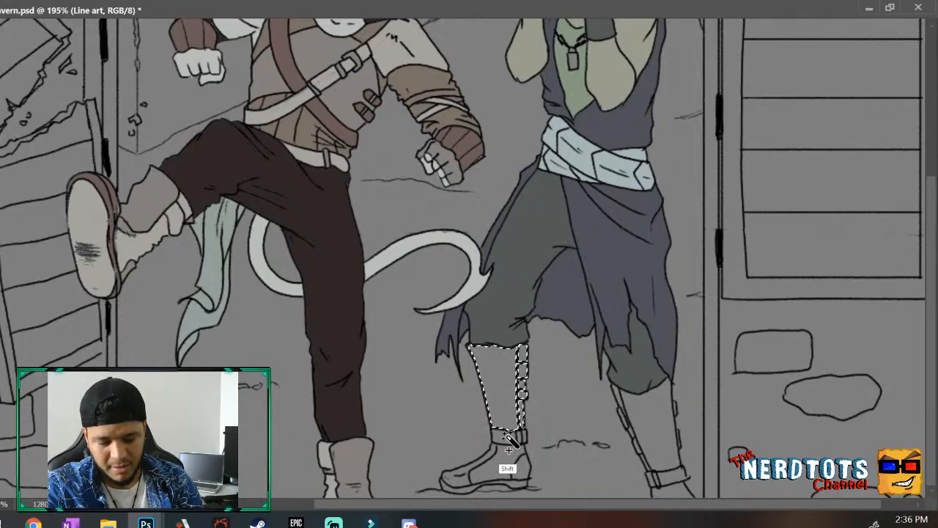
{"action": "left_click", "coordinate": [522, 458], "text": "shift"}
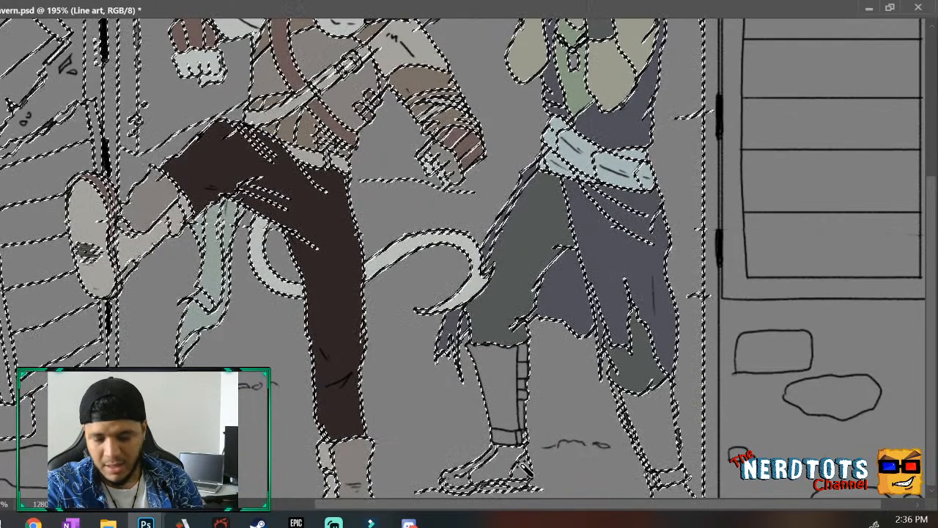
{"action": "key", "text": "ctrl+z"}
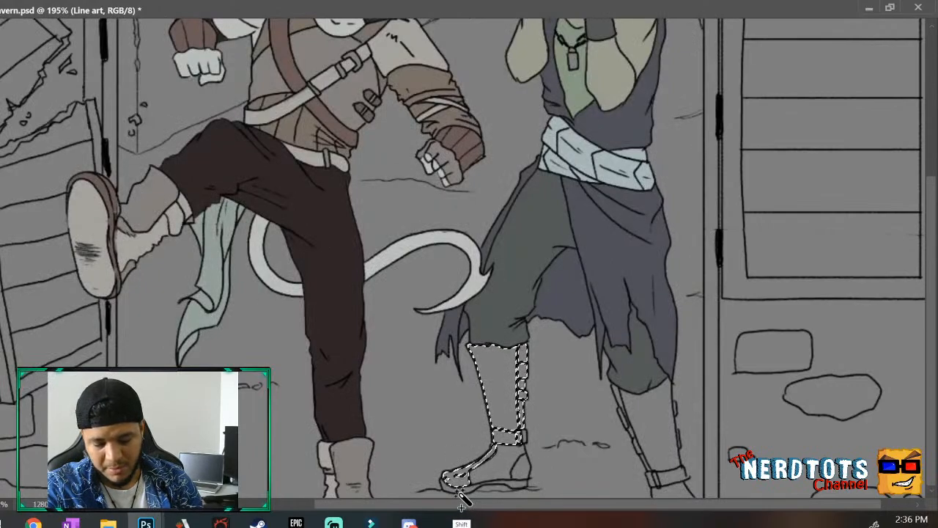
{"action": "left_click", "coordinate": [485, 490], "text": "shift"}
{"action": "left_click", "coordinate": [523, 452], "text": "shift"}
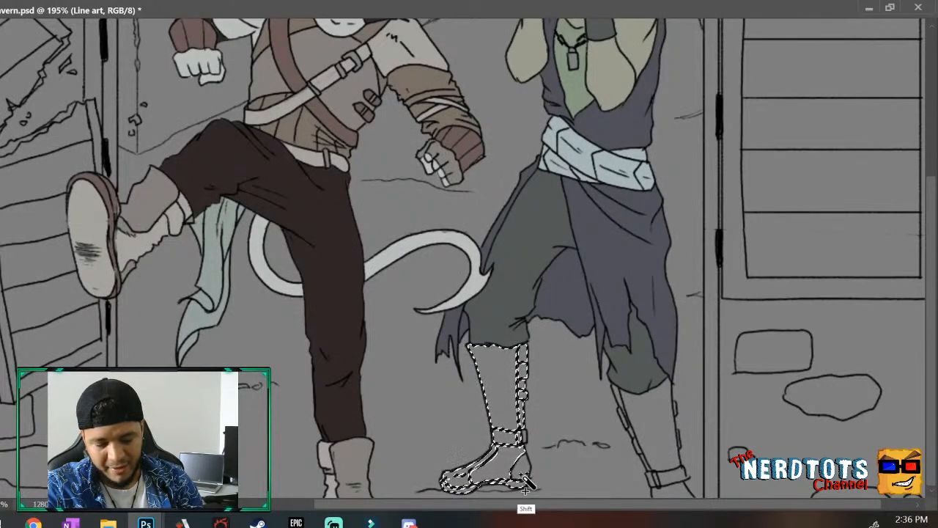
Add the rear boot's main shaft and upper side strip to the boot selection.
{"action": "left_click", "coordinate": [620, 398], "text": "shift"}
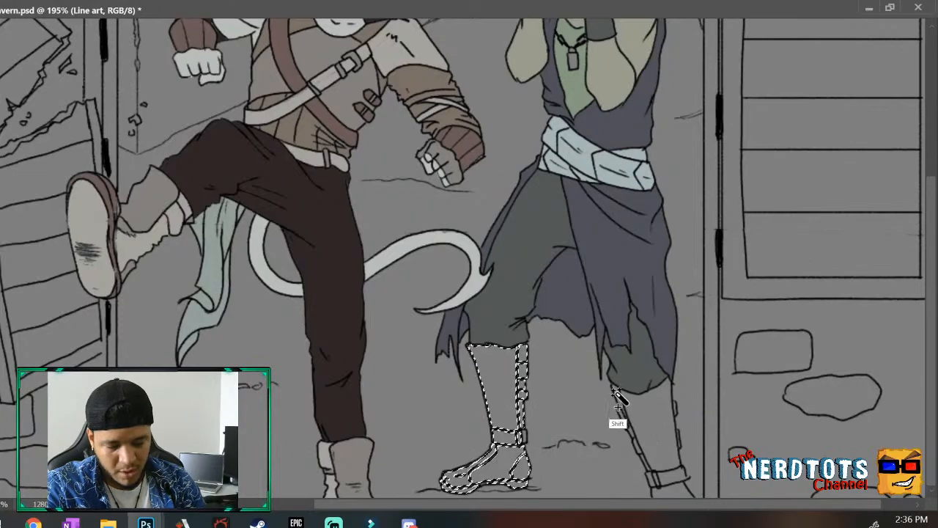
{"action": "left_click", "coordinate": [645, 419], "text": "shift"}
{"action": "left_click", "coordinate": [634, 456], "text": "shift"}
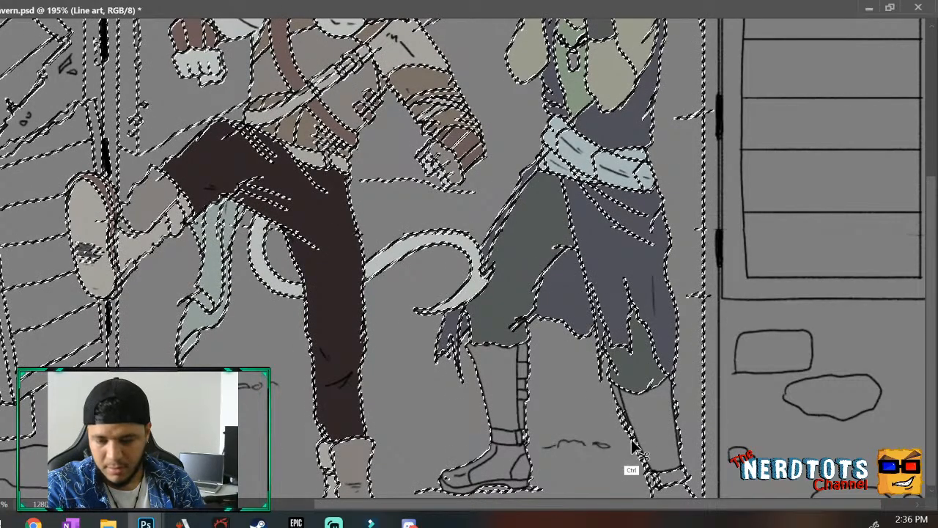
{"action": "key", "text": "ctrl+z"}
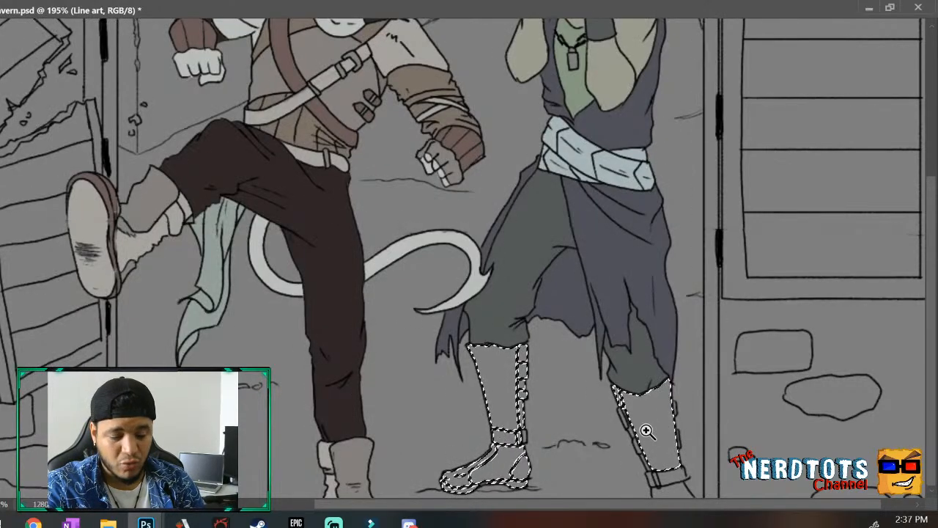
{"action": "left_click_drag", "start_coordinate": [649, 431], "coordinate": [700, 355]}
{"action": "left_click_drag", "start_coordinate": [931, 367], "coordinate": [929, 405]}
{"action": "key", "text": "ctrl+d"}
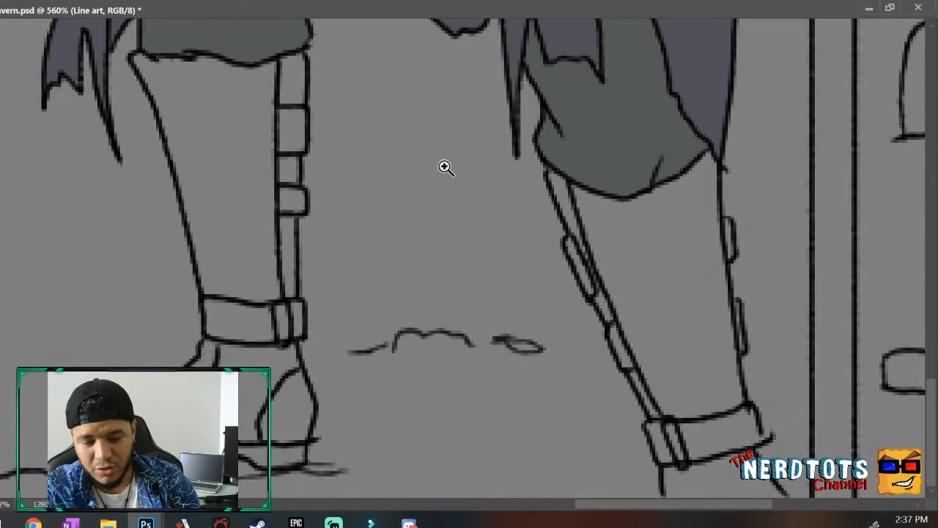
{"action": "key", "text": "ctrl+shift+d"}
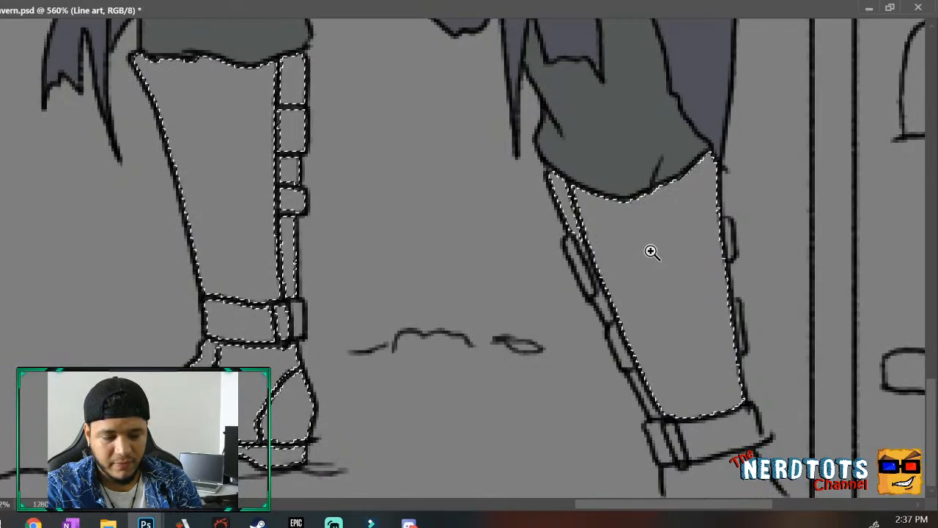
Add the small buckles and strips along the rear boot's inner side to the selection.
{"action": "left_click", "coordinate": [578, 262], "text": "shift"}
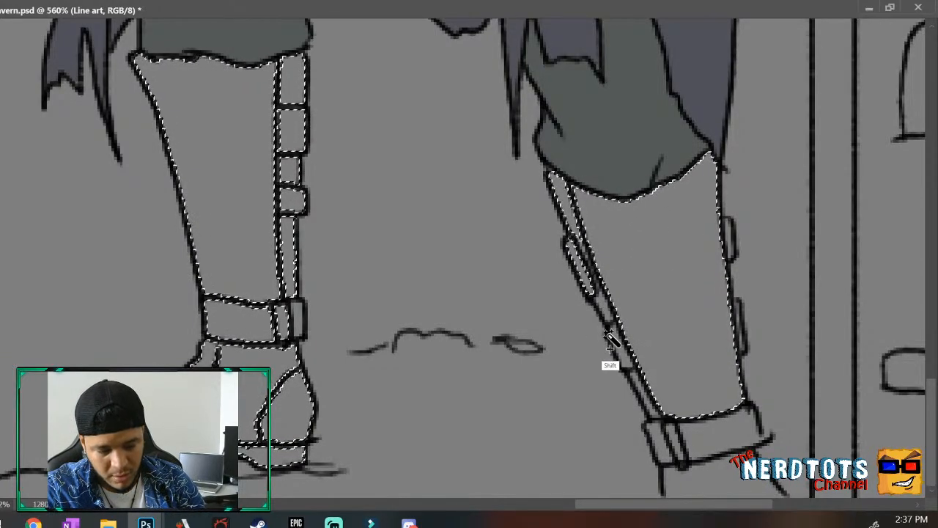
{"action": "left_click", "coordinate": [602, 306], "text": "shift"}
{"action": "left_click", "coordinate": [618, 349], "text": "shift"}
{"action": "left_click", "coordinate": [640, 388], "text": "shift"}
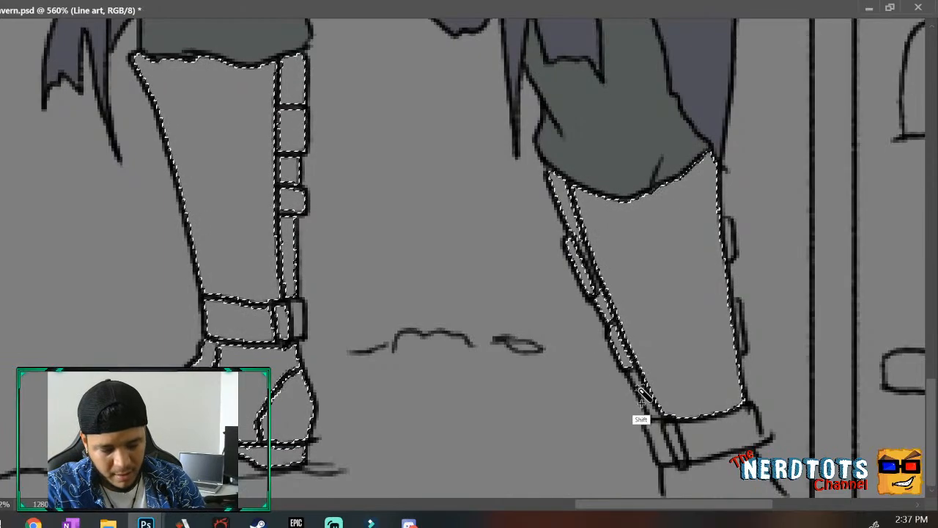
{"action": "left_click", "coordinate": [648, 402], "text": "shift"}
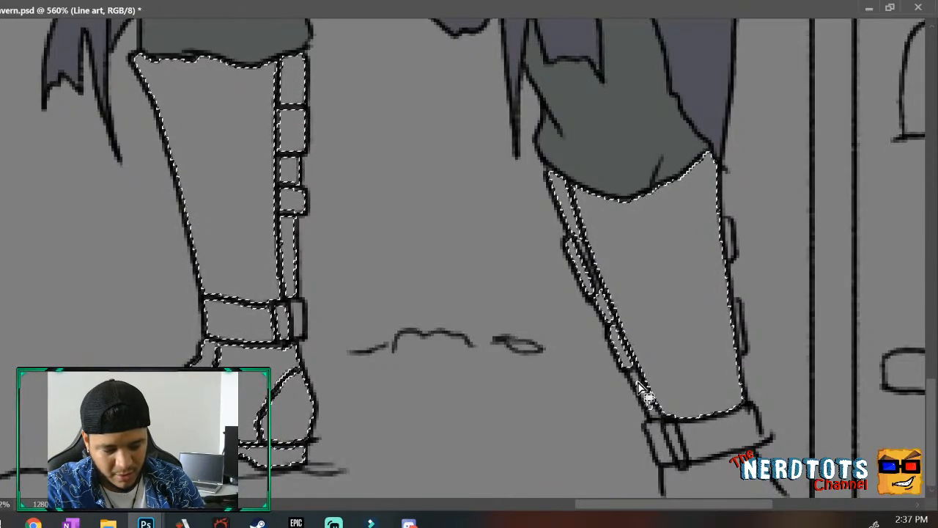
{"action": "key", "text": "ctrl+shift+i"}
{"action": "key", "text": "ctrl+shift+i"}
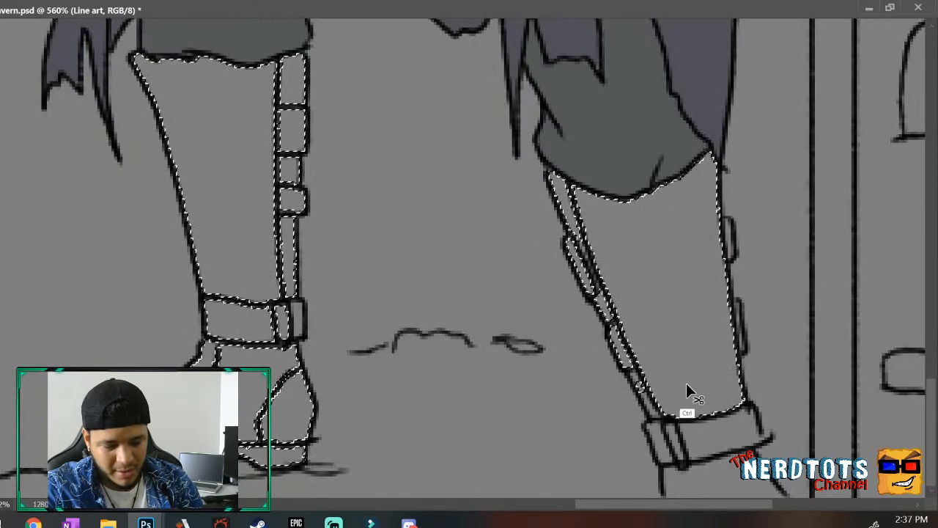
Add the rear boot's ankle strap and outer buckles and the forward boot's remaining ankle buckle section to the selection.
{"action": "left_click", "coordinate": [659, 443], "text": "shift"}
{"action": "left_click", "coordinate": [675, 444], "text": "shift"}
{"action": "left_click", "coordinate": [706, 447], "text": "shift"}
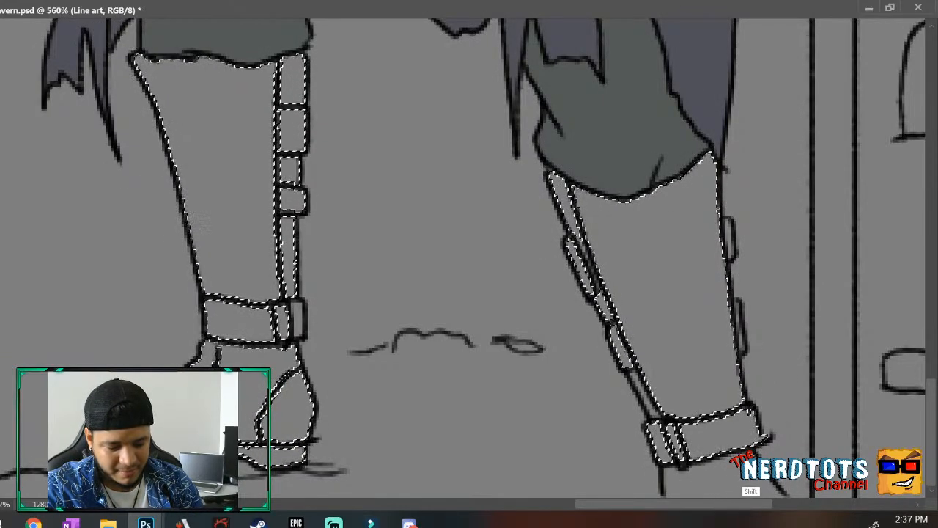
{"action": "left_click", "coordinate": [291, 321], "text": "shift"}
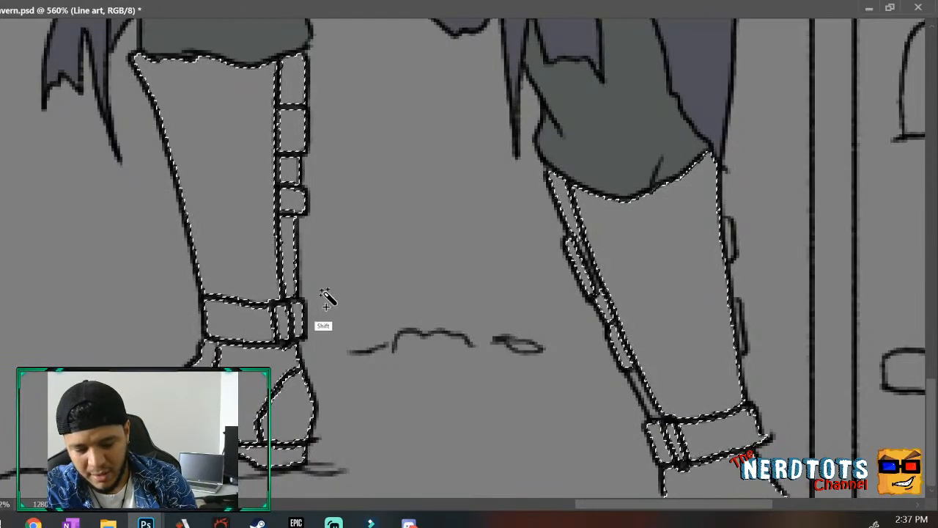
{"action": "left_click", "coordinate": [728, 236], "text": "shift"}
{"action": "left_click", "coordinate": [740, 346], "text": "shift"}
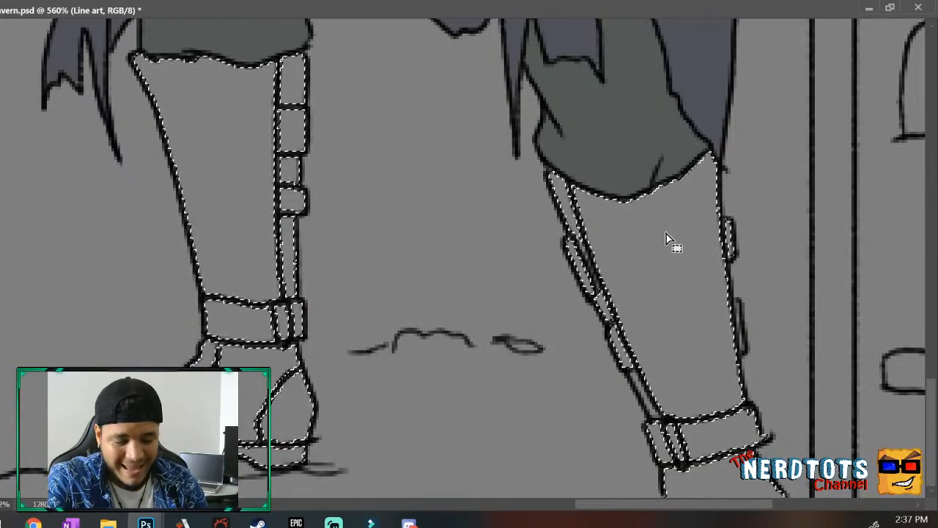
Fill the selected boots with a muted mauve-brown on the color tests layer and deselect them.
{"action": "key", "text": "z"}
{"action": "left_click_drag", "start_coordinate": [677, 269], "coordinate": [644, 304]}
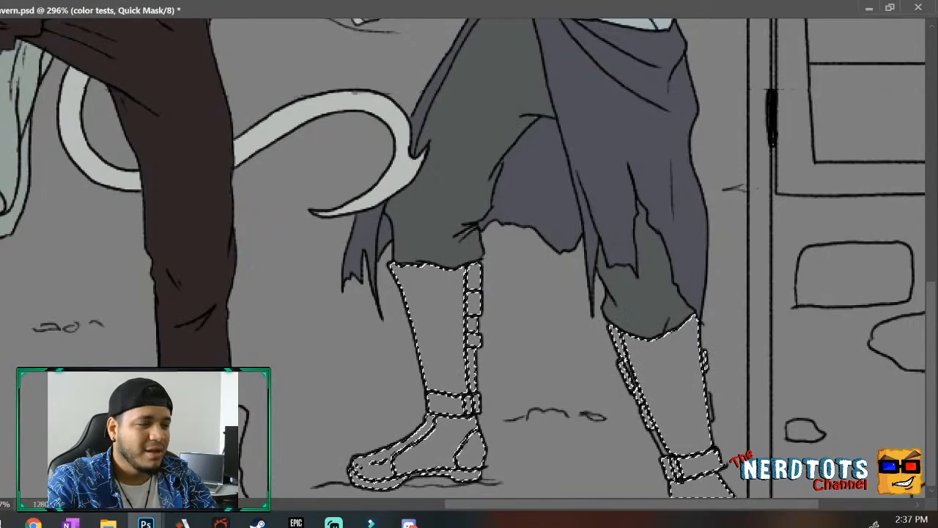
{"action": "key", "text": "q"}
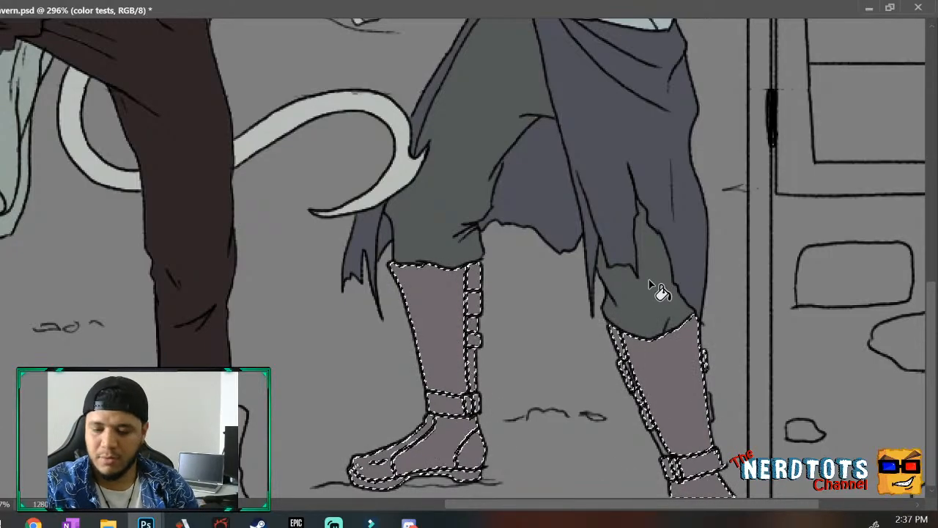
{"action": "mouse_move", "coordinate": [653, 281]}
{"action": "left_mouse_down"}
{"action": "mouse_move", "coordinate": [633, 301]}
{"action": "mouse_move", "coordinate": [652, 284]}
{"action": "left_mouse_up"}
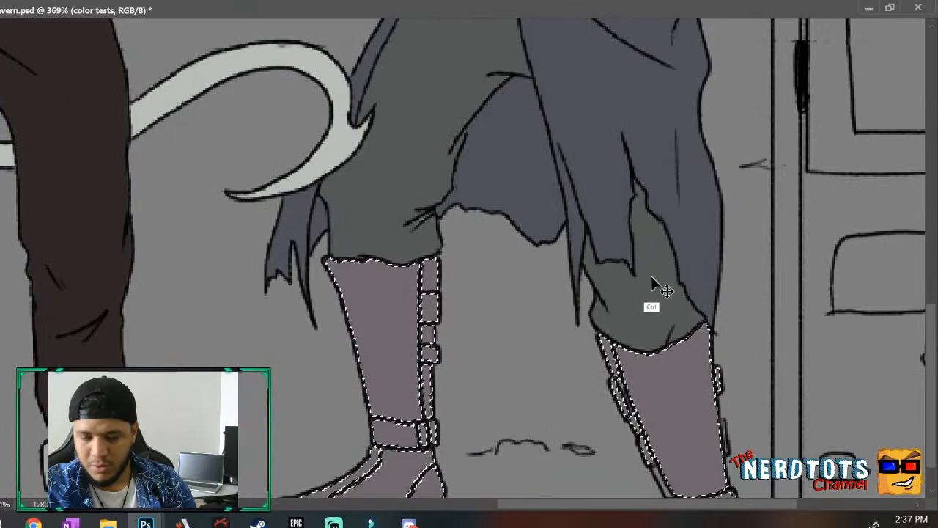
{"action": "key", "text": "ctrl+d"}
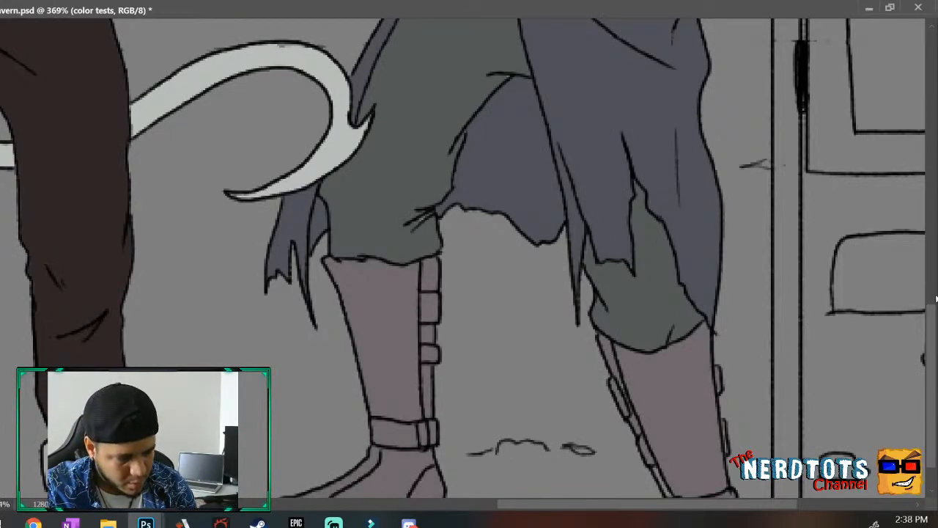
Paint the dreadlocked character's necklace pendant pale blue and the wrist bracelet beads a muted dark purple.
{"action": "scroll", "coordinate": [931, 323], "scroll_direction": "down", "scroll_amount": 2}
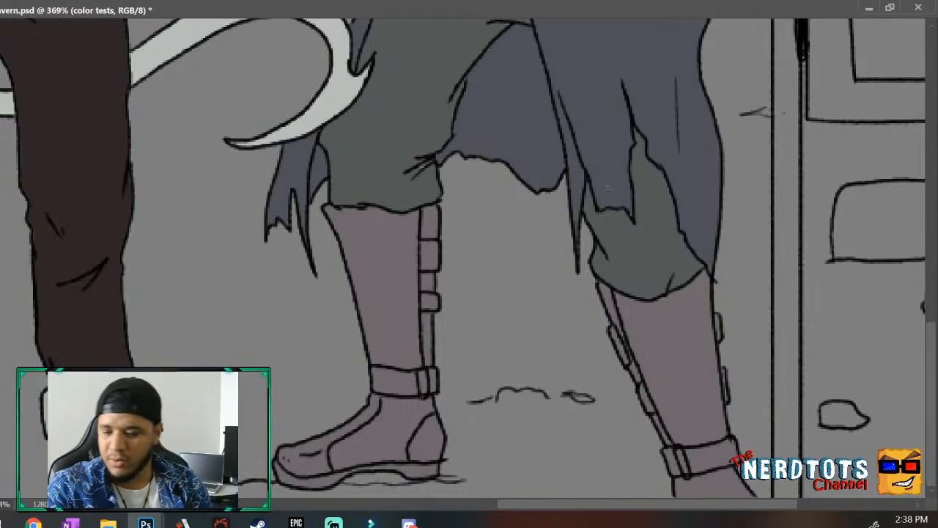
{"action": "left_click_drag", "start_coordinate": [651, 280], "coordinate": [604, 315]}
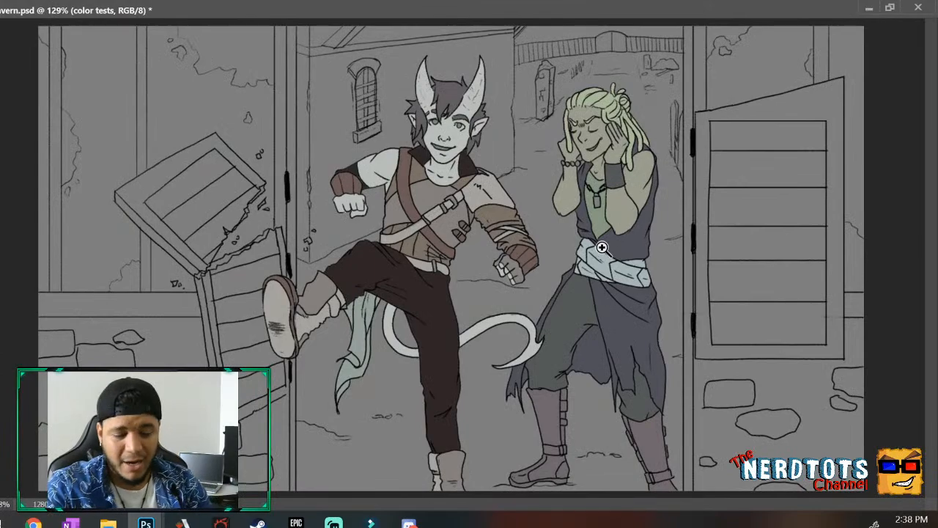
{"action": "left_click_drag", "start_coordinate": [600, 256], "coordinate": [590, 258]}
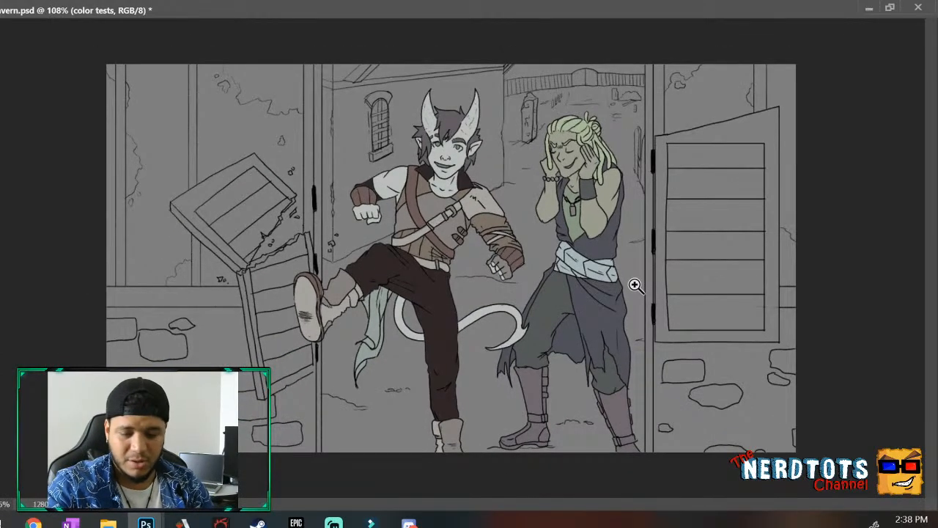
{"action": "left_click_drag", "start_coordinate": [635, 285], "coordinate": [644, 272]}
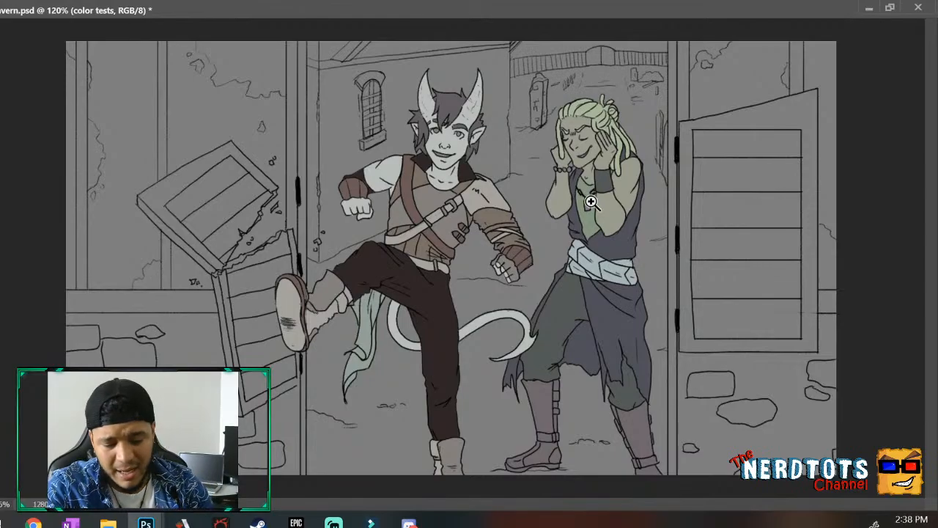
{"action": "left_click_drag", "start_coordinate": [590, 198], "coordinate": [671, 145]}
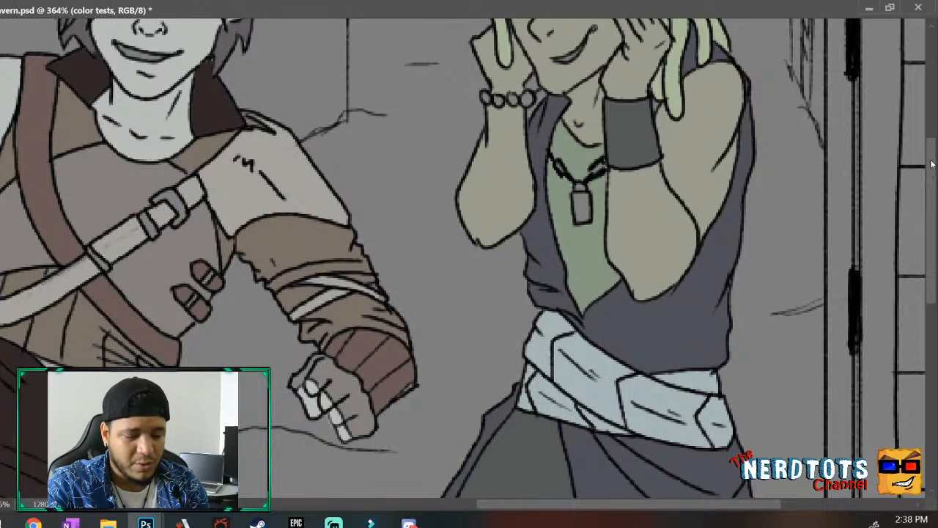
{"action": "left_click_drag", "start_coordinate": [930, 164], "coordinate": [931, 132]}
{"action": "left_click_drag", "start_coordinate": [608, 295], "coordinate": [627, 290]}
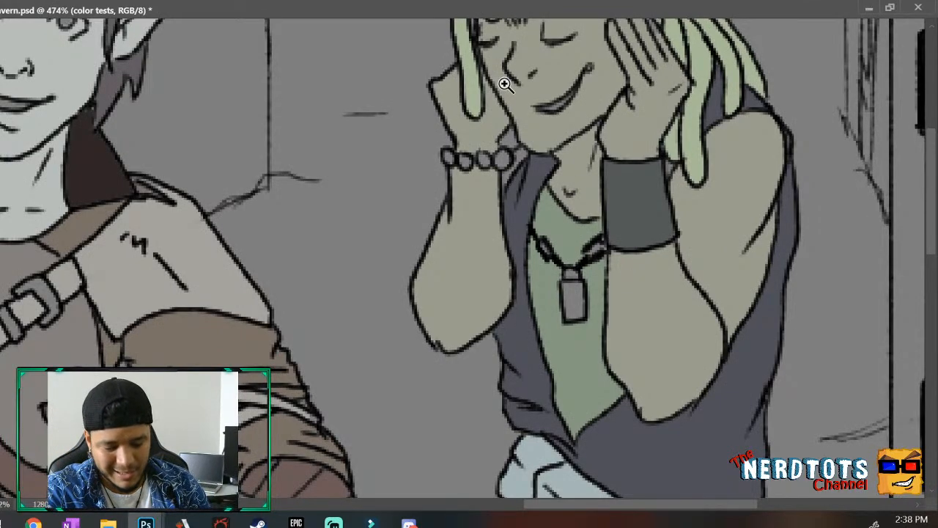
{"action": "key", "text": "i"}
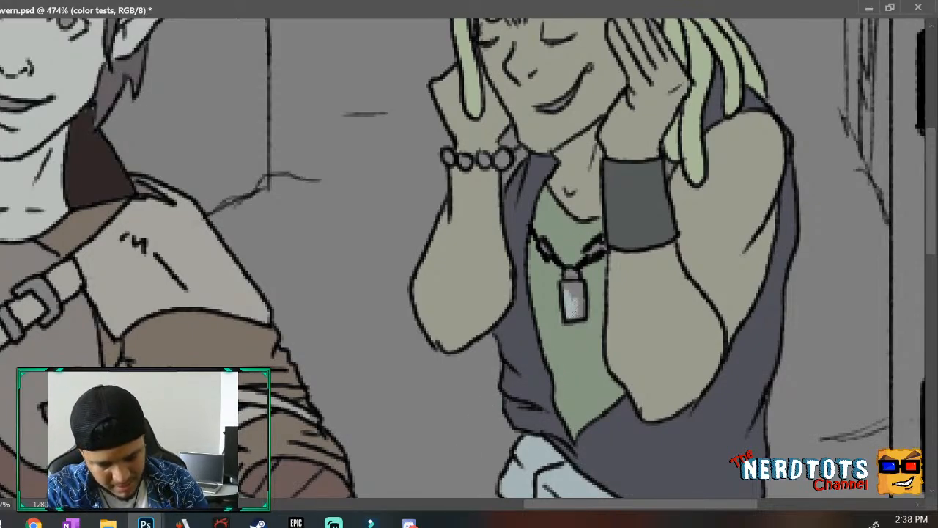
{"action": "mouse_move", "coordinate": [576, 313]}
{"action": "left_mouse_down"}
{"action": "mouse_move", "coordinate": [581, 293]}
{"action": "mouse_move", "coordinate": [566, 293]}
{"action": "mouse_move", "coordinate": [578, 298]}
{"action": "mouse_move", "coordinate": [570, 304]}
{"action": "mouse_move", "coordinate": [583, 300]}
{"action": "left_mouse_up"}
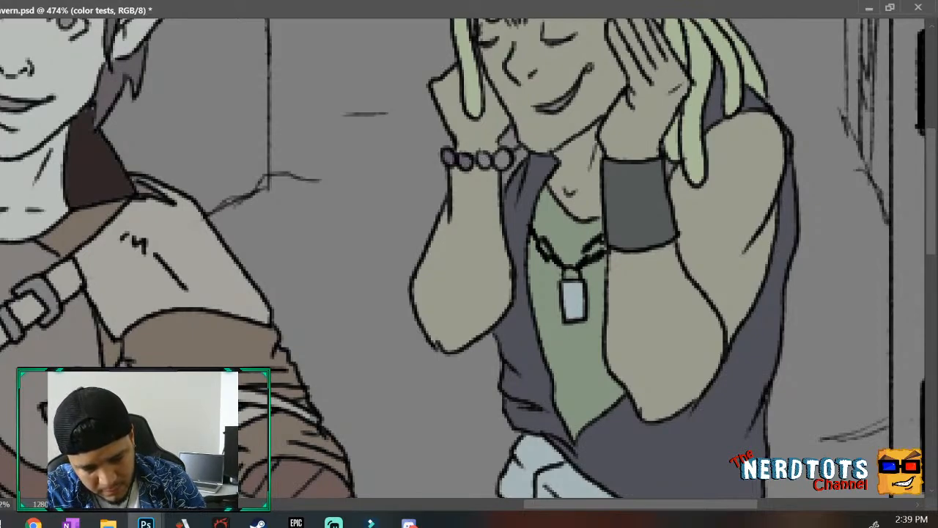
{"action": "left_click_drag", "start_coordinate": [485, 161], "coordinate": [506, 160]}
{"action": "mouse_move", "coordinate": [689, 226]}
{"action": "left_mouse_down"}
{"action": "mouse_move", "coordinate": [622, 302]}
{"action": "mouse_move", "coordinate": [681, 278]}
{"action": "mouse_move", "coordinate": [657, 300]}
{"action": "mouse_move", "coordinate": [658, 283]}
{"action": "left_mouse_up"}
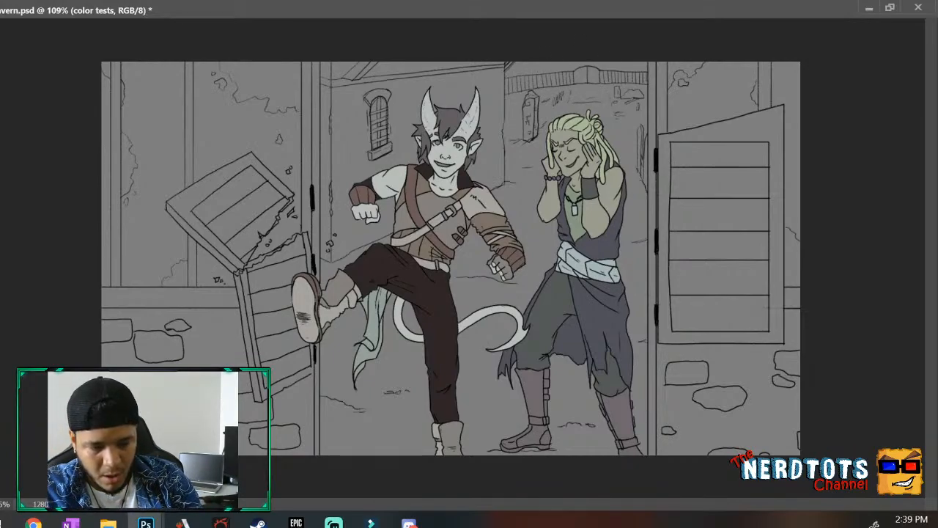
Sketch a yellow sun over the background fence and yellow arrows marking the light directions towards both characters.
{"action": "mouse_move", "coordinate": [527, 75]}
{"action": "left_mouse_down"}
{"action": "mouse_move", "coordinate": [515, 78]}
{"action": "mouse_move", "coordinate": [520, 90]}
{"action": "left_mouse_up"}
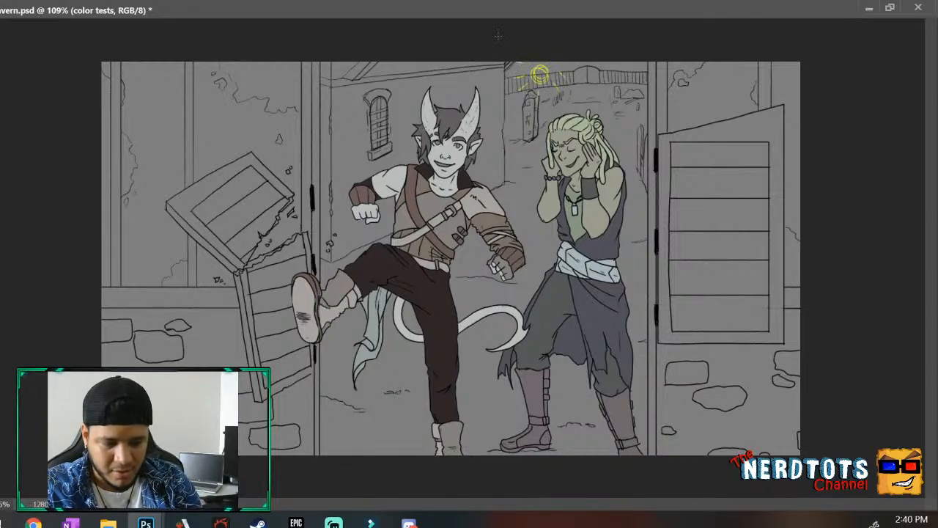
{"action": "left_click_drag", "start_coordinate": [505, 72], "coordinate": [483, 98]}
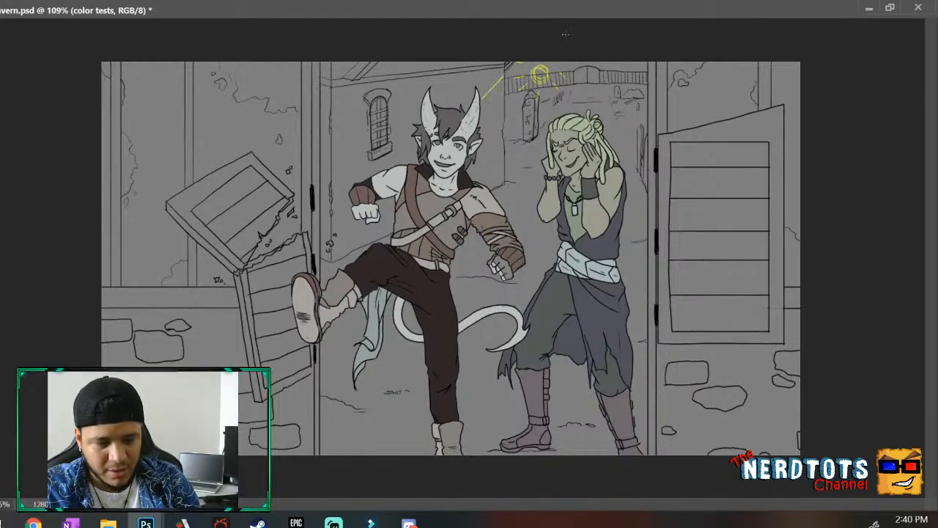
{"action": "key", "text": "ctrl+z"}
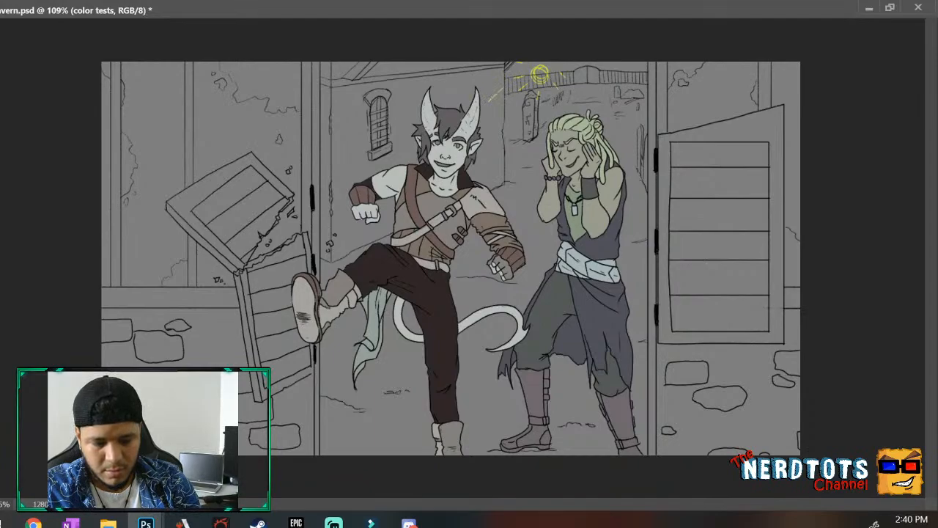
{"action": "left_click_drag", "start_coordinate": [497, 91], "coordinate": [488, 103]}
{"action": "left_click_drag", "start_coordinate": [585, 84], "coordinate": [597, 106]}
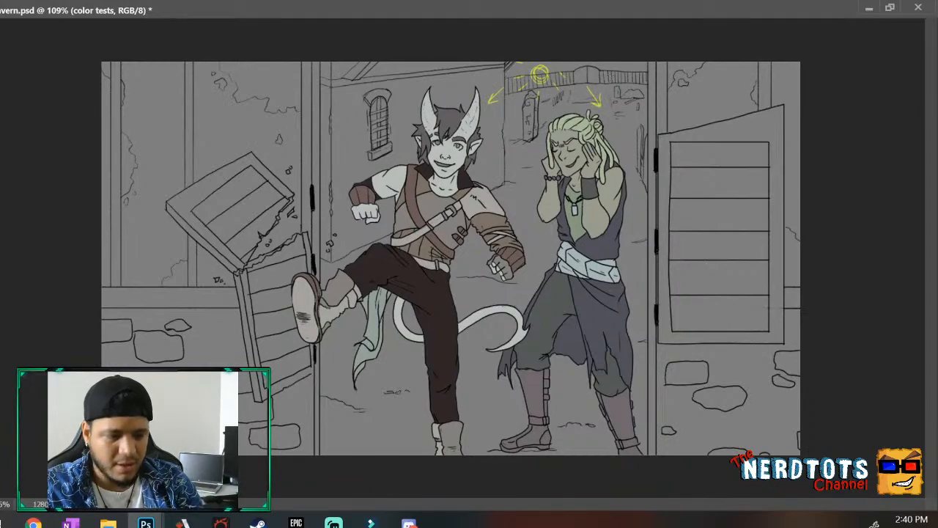
{"action": "left_click_drag", "start_coordinate": [332, 152], "coordinate": [355, 152]}
{"action": "left_click_drag", "start_coordinate": [354, 152], "coordinate": [346, 157]}
{"action": "left_click_drag", "start_coordinate": [647, 146], "coordinate": [635, 155]}
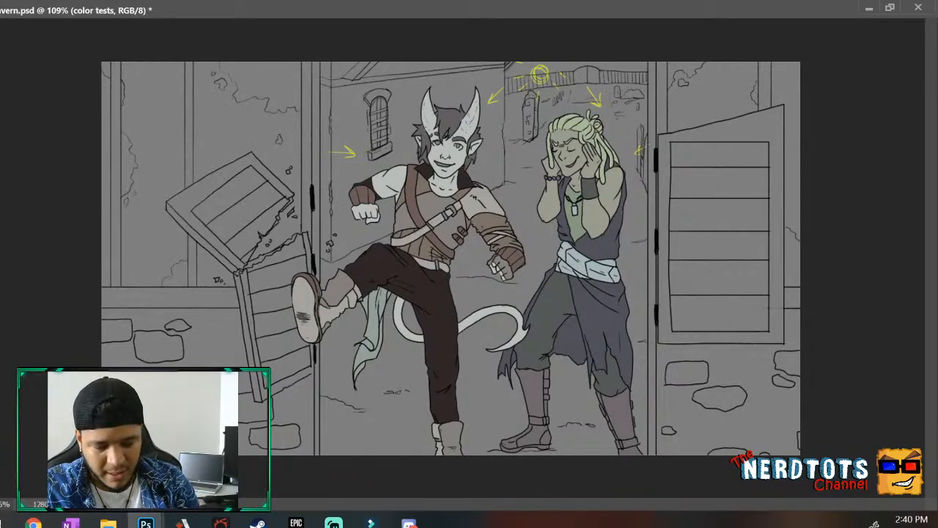
{"action": "left_click_drag", "start_coordinate": [500, 294], "coordinate": [499, 302]}
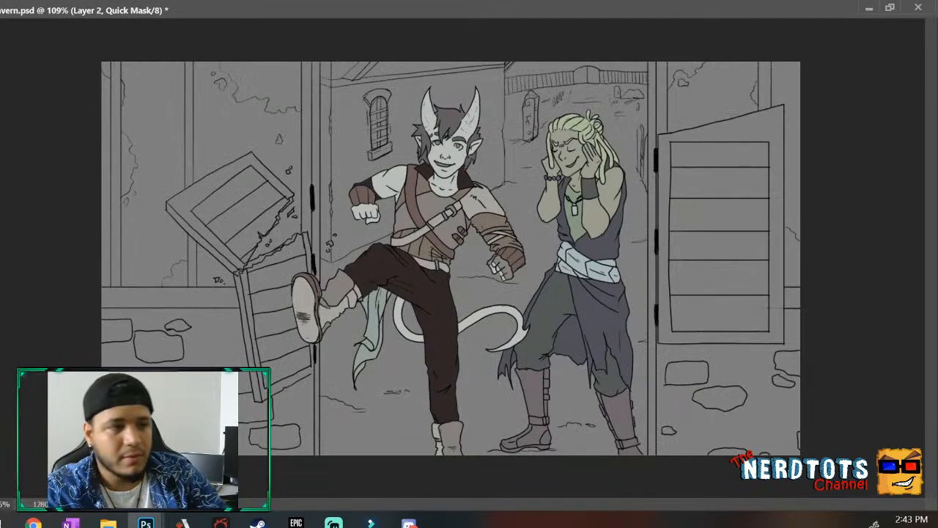
Create a new layer and try broad soft black strokes along the scene's outer sides and over both doors.
{"action": "key", "text": "ctrl+alt+shift+n"}
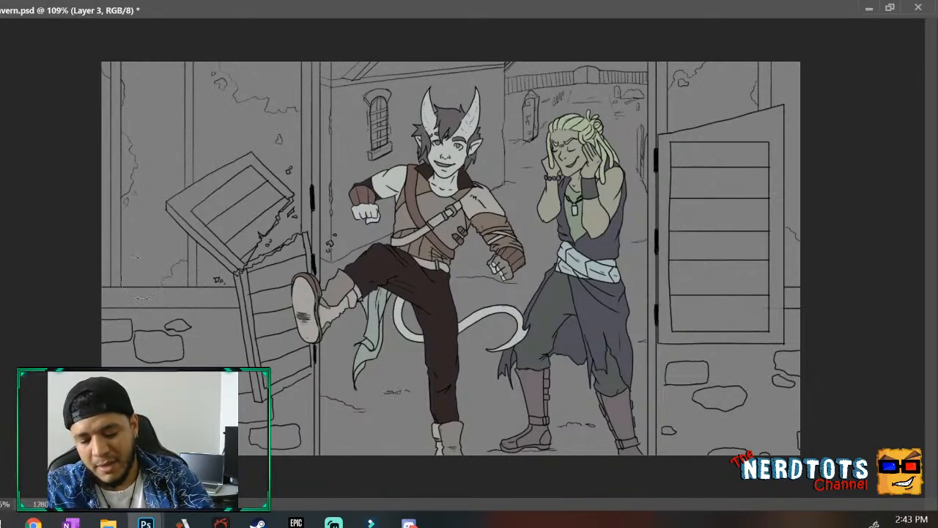
{"action": "mouse_move", "coordinate": [131, 243]}
{"action": "left_mouse_down"}
{"action": "mouse_move", "coordinate": [149, 321]}
{"action": "mouse_move", "coordinate": [102, 287]}
{"action": "mouse_move", "coordinate": [216, 389]}
{"action": "mouse_move", "coordinate": [111, 234]}
{"action": "mouse_move", "coordinate": [244, 441]}
{"action": "left_mouse_up"}
{"action": "mouse_move", "coordinate": [688, 409]}
{"action": "left_mouse_down"}
{"action": "mouse_move", "coordinate": [738, 118]}
{"action": "mouse_move", "coordinate": [796, 318]}
{"action": "mouse_move", "coordinate": [700, 425]}
{"action": "mouse_move", "coordinate": [703, 418]}
{"action": "left_mouse_up"}
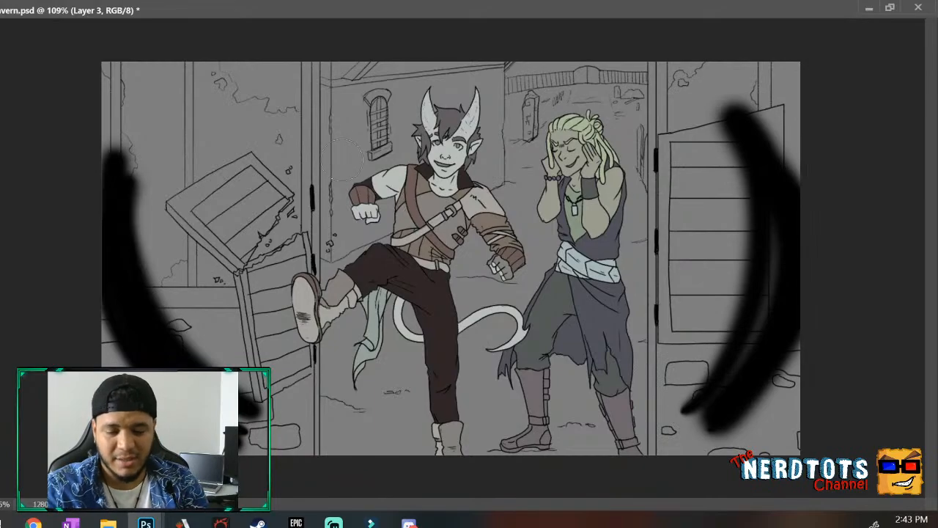
{"action": "mouse_move", "coordinate": [346, 158]}
{"action": "left_mouse_down"}
{"action": "mouse_move", "coordinate": [278, 216]}
{"action": "mouse_move", "coordinate": [330, 179]}
{"action": "left_mouse_up"}
{"action": "left_click_drag", "start_coordinate": [656, 155], "coordinate": [700, 214]}
{"action": "left_click_drag", "start_coordinate": [651, 213], "coordinate": [689, 221]}
{"action": "left_click_drag", "start_coordinate": [705, 170], "coordinate": [692, 221]}
Undo the black strokes over the doors and along the scene's outer sides.
{"action": "key", "text": "ctrl+z"}
{"action": "key", "text": "ctrl+z"}
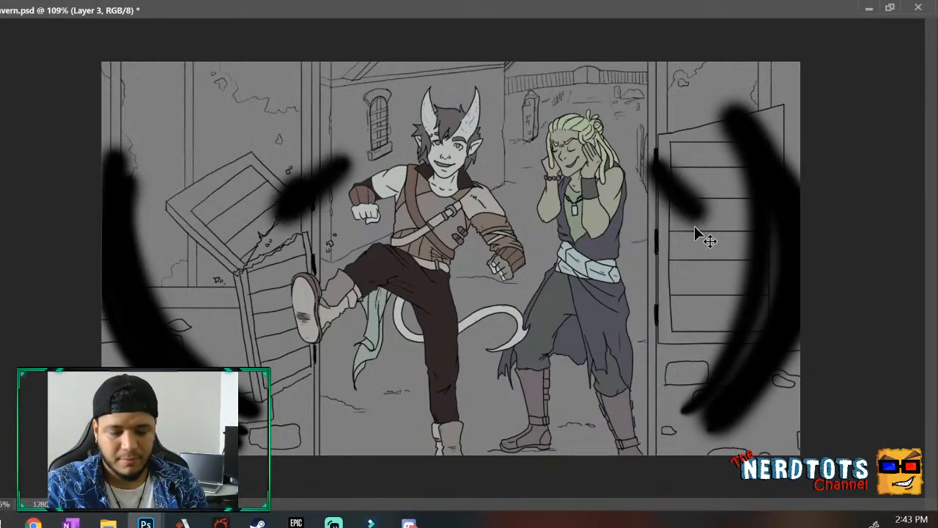
{"action": "key", "text": "ctrl+z"}
{"action": "key", "text": "ctrl+z"}
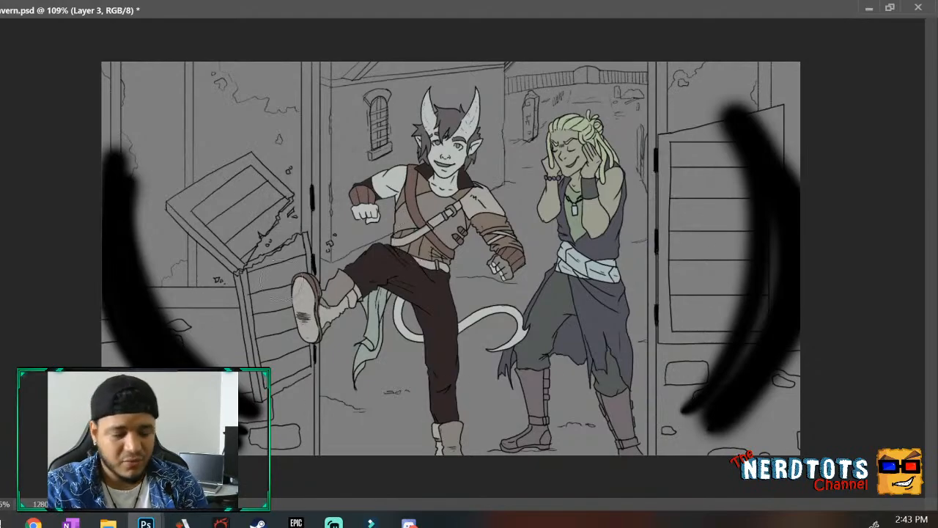
{"action": "key", "text": "ctrl+z"}
{"action": "key", "text": "ctrl+z"}
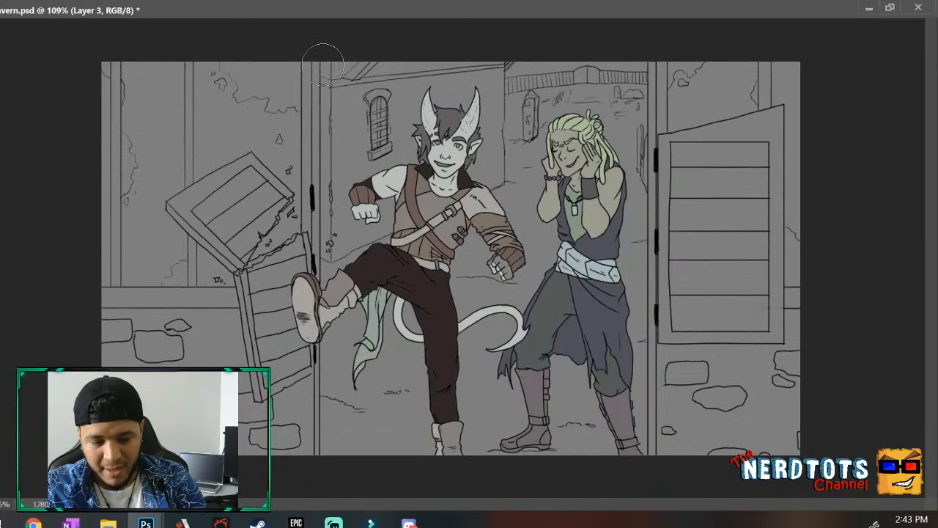
Try soft black strokes down the broken door's post, beside the dreadlocked character and diagonally behind the horned character.
{"action": "left_click_drag", "start_coordinate": [322, 68], "coordinate": [323, 253]}
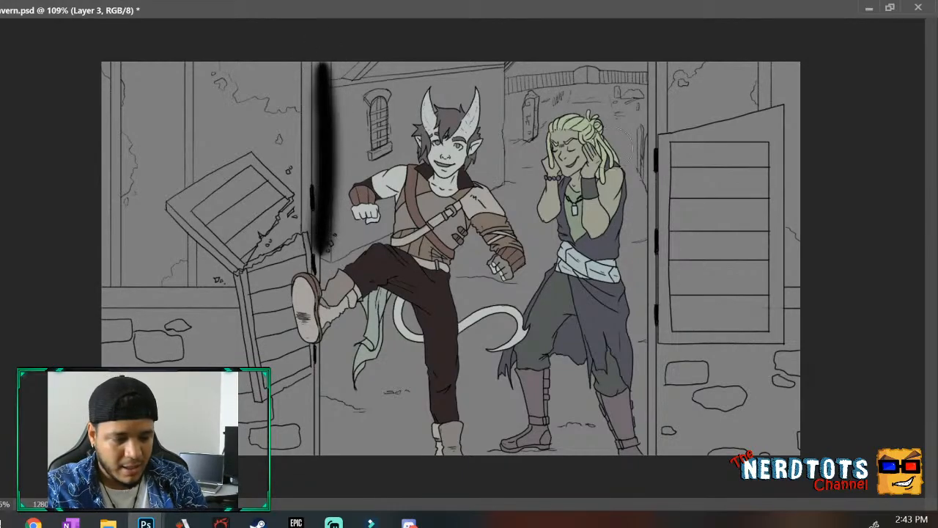
{"action": "left_click_drag", "start_coordinate": [527, 103], "coordinate": [528, 139]}
{"action": "left_click_drag", "start_coordinate": [642, 143], "coordinate": [641, 172]}
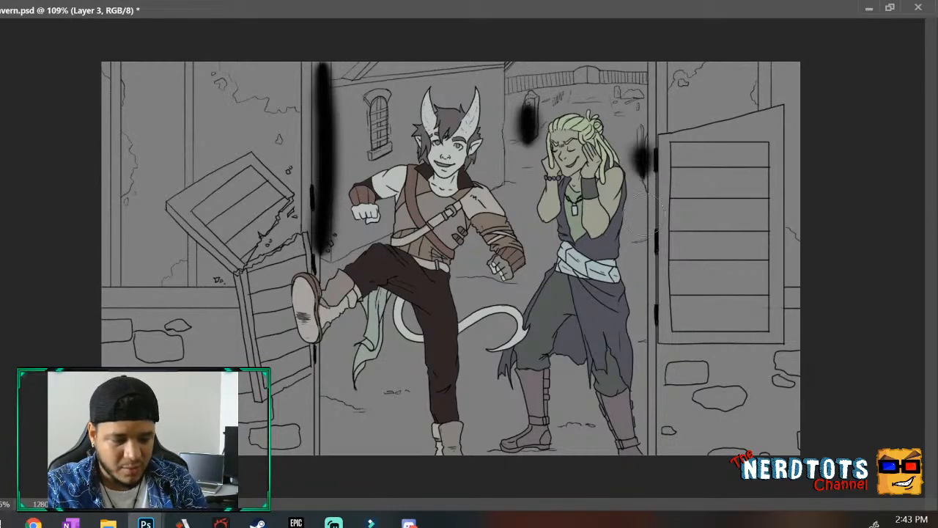
{"action": "left_click_drag", "start_coordinate": [529, 126], "coordinate": [499, 192]}
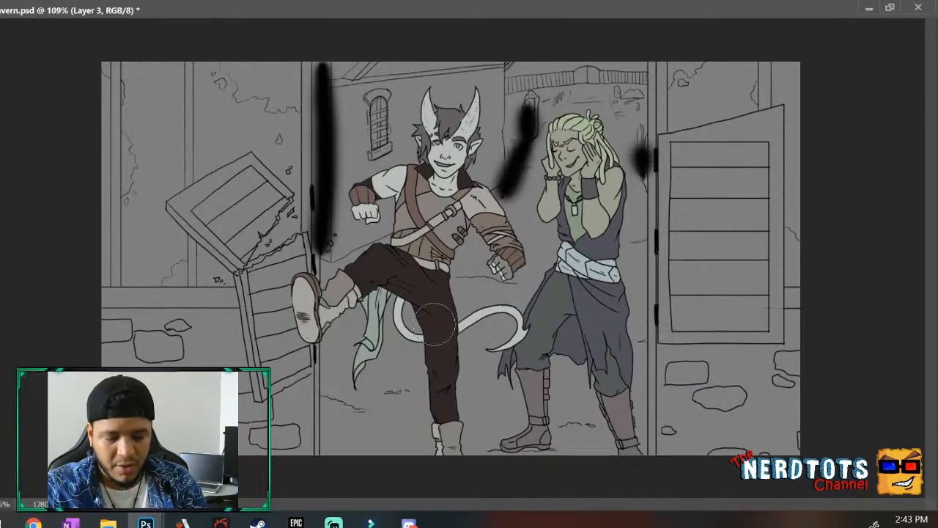
{"action": "left_click_drag", "start_coordinate": [396, 293], "coordinate": [328, 449]}
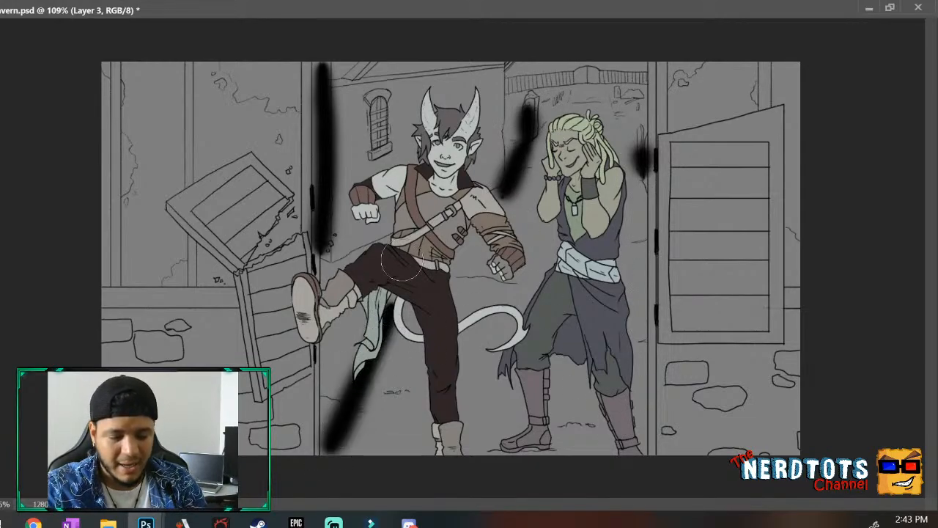
Undo the black strokes on the door post and behind the two characters.
{"action": "key", "text": "ctrl+z"}
{"action": "key", "text": "ctrl+z"}
{"action": "key", "text": "ctrl+z"}
{"action": "key", "text": "ctrl+z"}
{"action": "key", "text": "ctrl+z"}
{"action": "key", "text": "ctrl+z"}
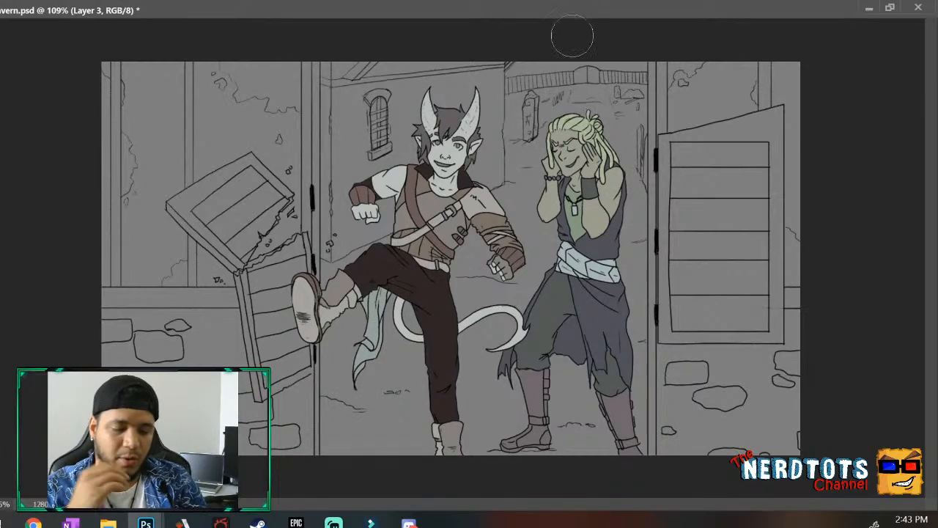
Try soft dark shading around the doorway and background house, and along the outer edges of the scene.
{"action": "mouse_move", "coordinate": [509, 95]}
{"action": "left_mouse_down"}
{"action": "mouse_move", "coordinate": [511, 138]}
{"action": "mouse_move", "coordinate": [512, 99]}
{"action": "left_mouse_up"}
{"action": "mouse_move", "coordinate": [643, 94]}
{"action": "left_mouse_down"}
{"action": "mouse_move", "coordinate": [644, 130]}
{"action": "mouse_move", "coordinate": [644, 116]}
{"action": "left_mouse_up"}
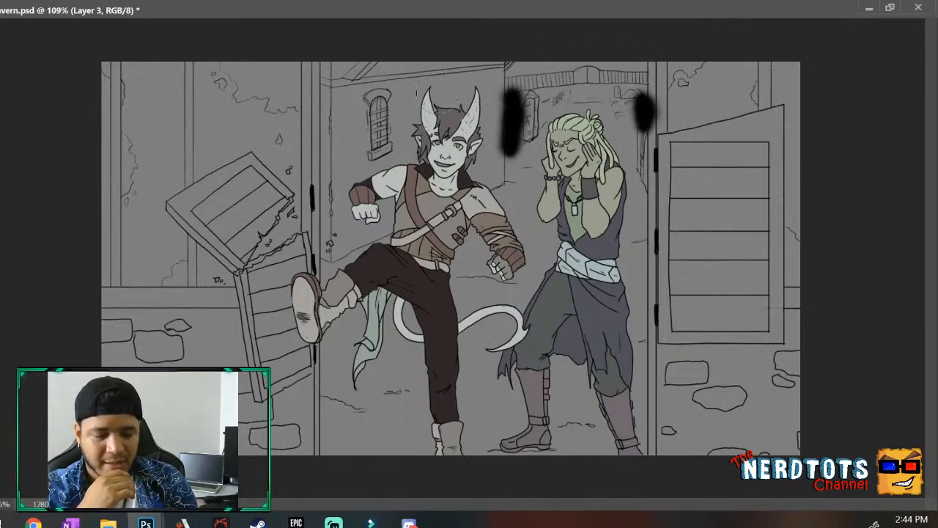
{"action": "mouse_move", "coordinate": [370, 66]}
{"action": "left_mouse_down"}
{"action": "mouse_move", "coordinate": [440, 68]}
{"action": "mouse_move", "coordinate": [333, 70]}
{"action": "mouse_move", "coordinate": [326, 261]}
{"action": "left_mouse_up"}
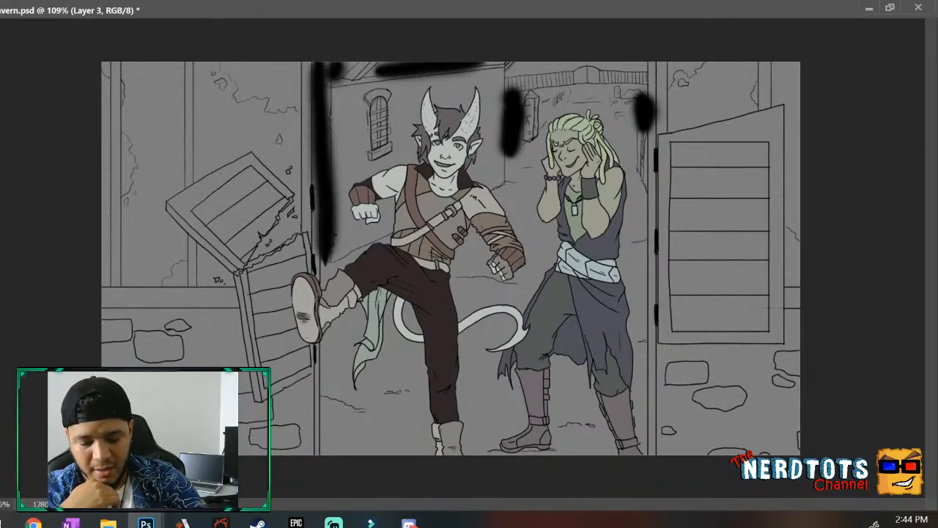
{"action": "mouse_move", "coordinate": [80, 308]}
{"action": "left_mouse_down"}
{"action": "mouse_move", "coordinate": [125, 345]}
{"action": "mouse_move", "coordinate": [110, 125]}
{"action": "mouse_move", "coordinate": [96, 184]}
{"action": "mouse_move", "coordinate": [124, 330]}
{"action": "left_mouse_up"}
{"action": "mouse_move", "coordinate": [813, 154]}
{"action": "left_mouse_down"}
{"action": "mouse_move", "coordinate": [802, 249]}
{"action": "mouse_move", "coordinate": [791, 125]}
{"action": "mouse_move", "coordinate": [812, 392]}
{"action": "mouse_move", "coordinate": [803, 64]}
{"action": "left_mouse_up"}
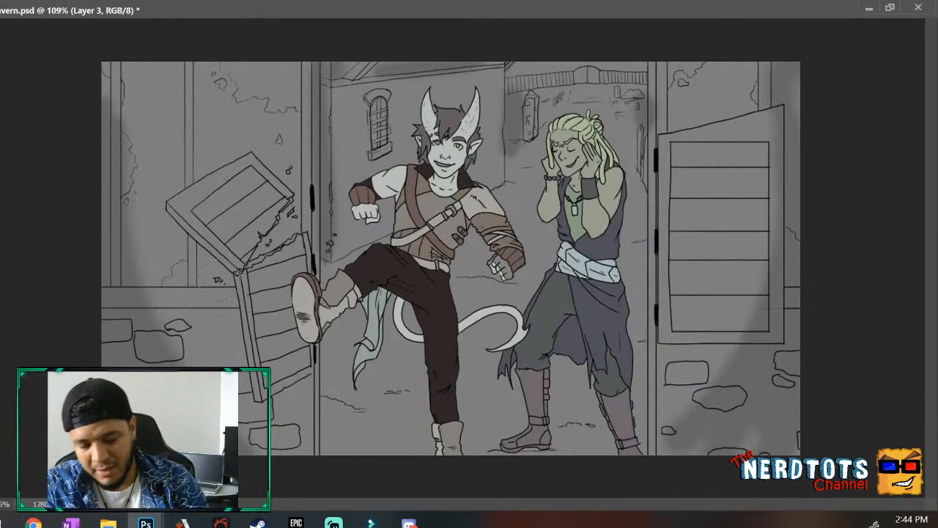
{"action": "mouse_move", "coordinate": [209, 262]}
{"action": "left_mouse_down"}
{"action": "mouse_move", "coordinate": [154, 221]}
{"action": "mouse_move", "coordinate": [200, 257]}
{"action": "mouse_move", "coordinate": [224, 299]}
{"action": "left_mouse_up"}
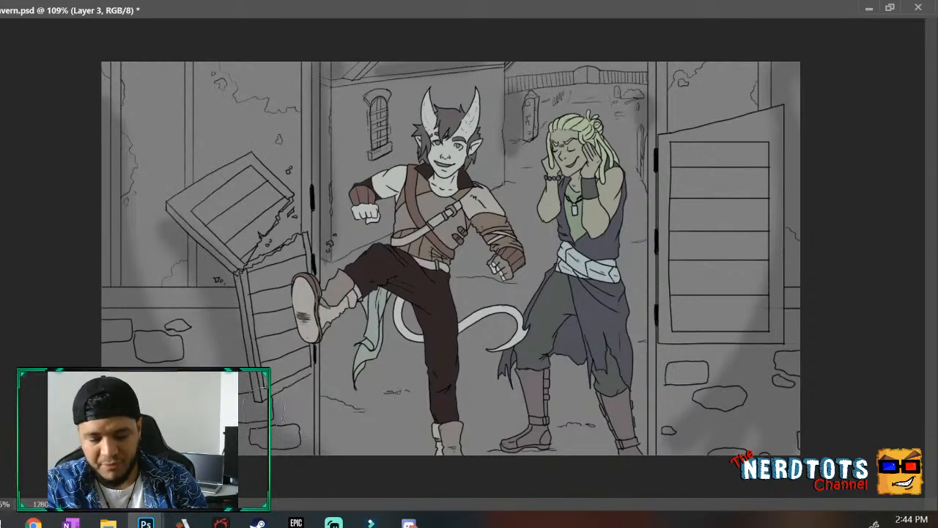
{"action": "mouse_move", "coordinate": [301, 227]}
{"action": "left_mouse_down"}
{"action": "mouse_move", "coordinate": [254, 249]}
{"action": "mouse_move", "coordinate": [311, 201]}
{"action": "left_mouse_up"}
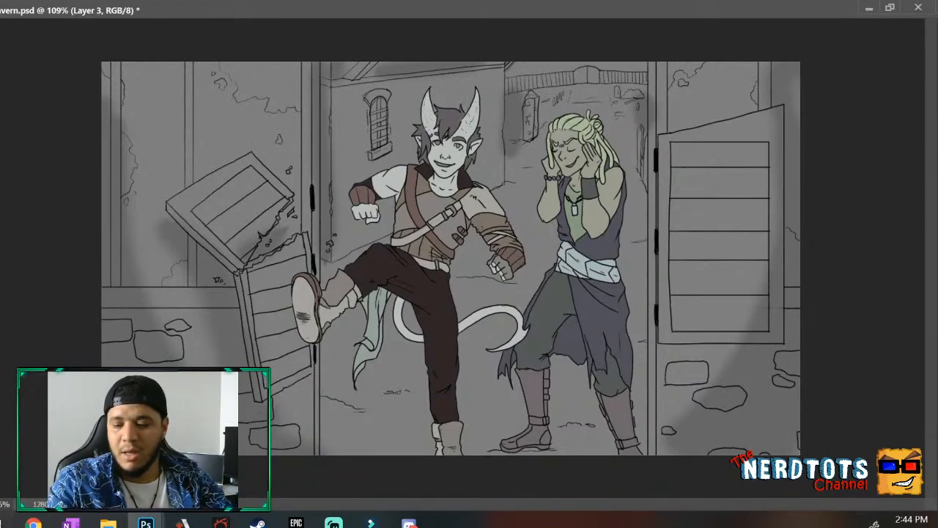
Undo all the dark shading around the doorway and the scene's outer edges.
{"action": "key", "text": "ctrl+z"}
{"action": "key", "text": "ctrl+z"}
{"action": "key", "text": "ctrl+z"}
{"action": "key", "text": "ctrl+z"}
{"action": "key", "text": "ctrl+z"}
{"action": "key", "text": "ctrl+z"}
{"action": "key", "text": "ctrl+z"}
{"action": "key", "text": "ctrl+z"}
{"action": "key", "text": "ctrl+z"}
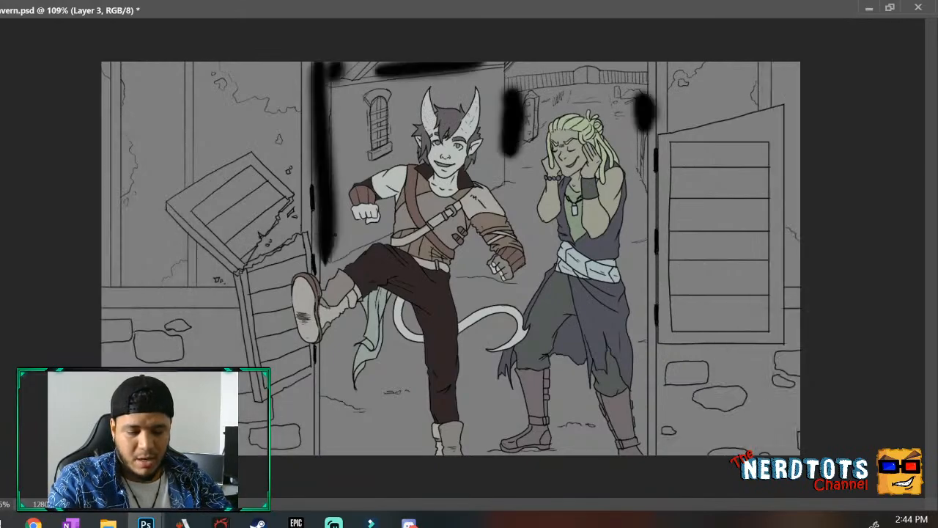
{"action": "key", "text": "ctrl+z"}
{"action": "key", "text": "ctrl+z"}
{"action": "key", "text": "ctrl+z"}
{"action": "key", "text": "ctrl+z"}
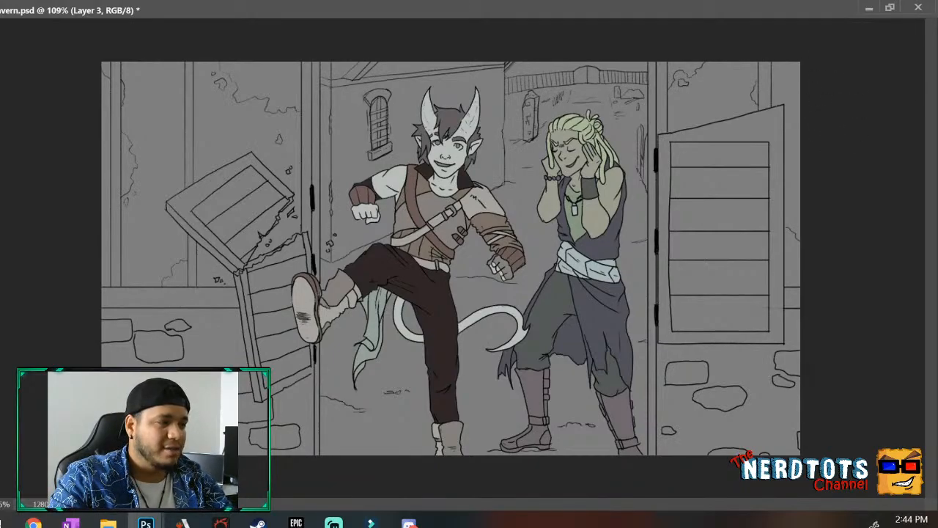
Return to the color tests layer with Quick Mask off, focusing on the horned character's torso and legs.
{"action": "key", "text": "q"}
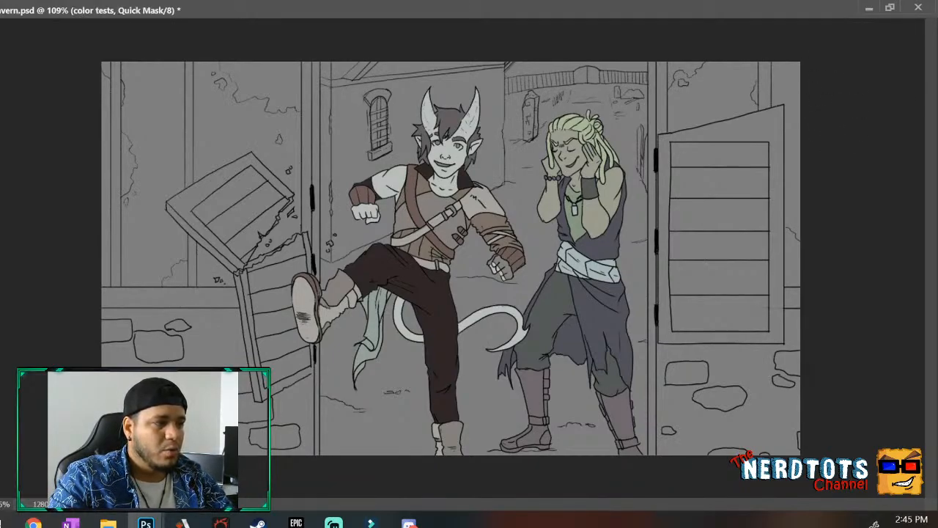
{"action": "key", "text": "q"}
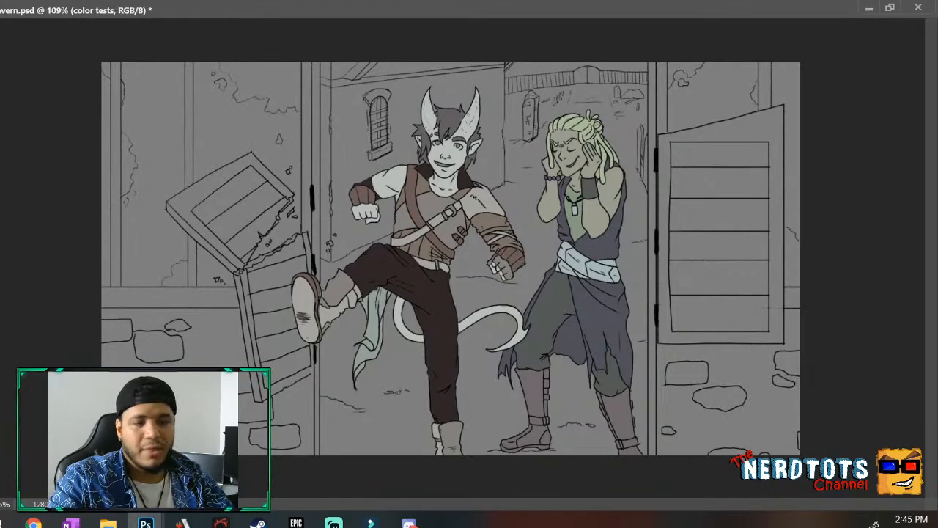
{"action": "left_click_drag", "start_coordinate": [377, 274], "coordinate": [421, 227]}
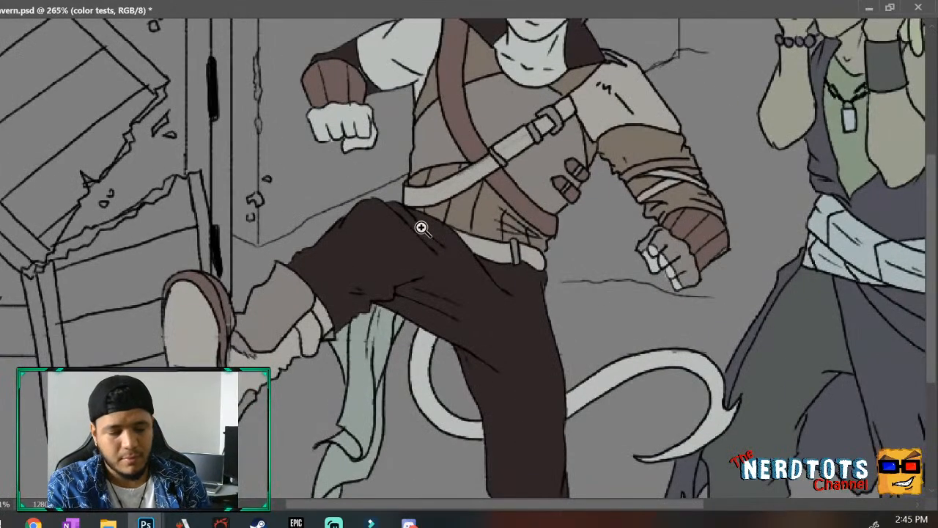
Select the horned character's face, neck, horns, bare upper arm, fist and the fingers of the other hand by colour.
{"action": "left_click_drag", "start_coordinate": [578, 212], "coordinate": [548, 237]}
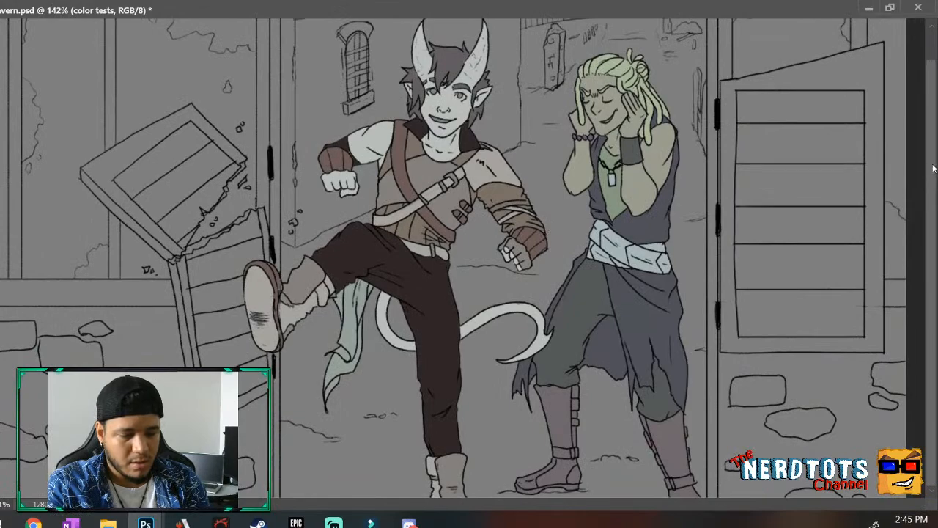
{"action": "left_click_drag", "start_coordinate": [931, 164], "coordinate": [928, 137]}
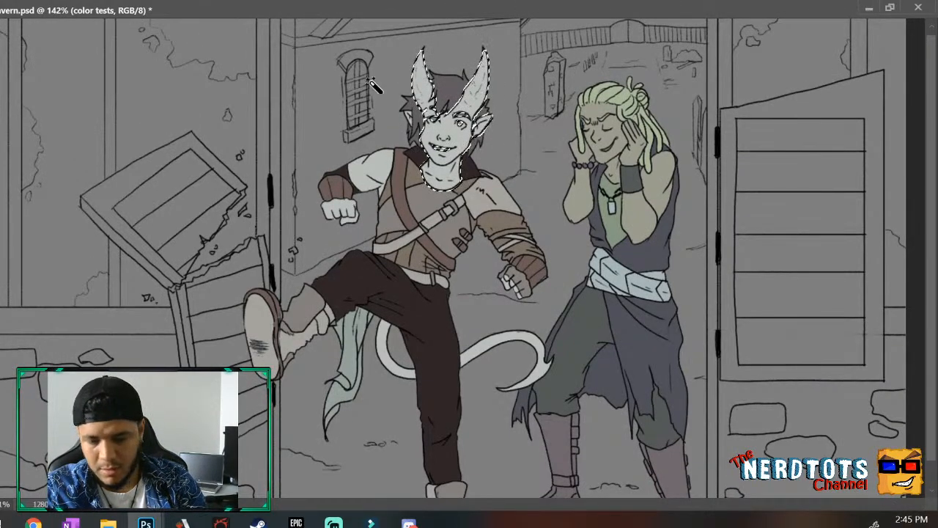
{"action": "left_click", "coordinate": [357, 171], "text": "shift"}
{"action": "left_click", "coordinate": [333, 211], "text": "shift"}
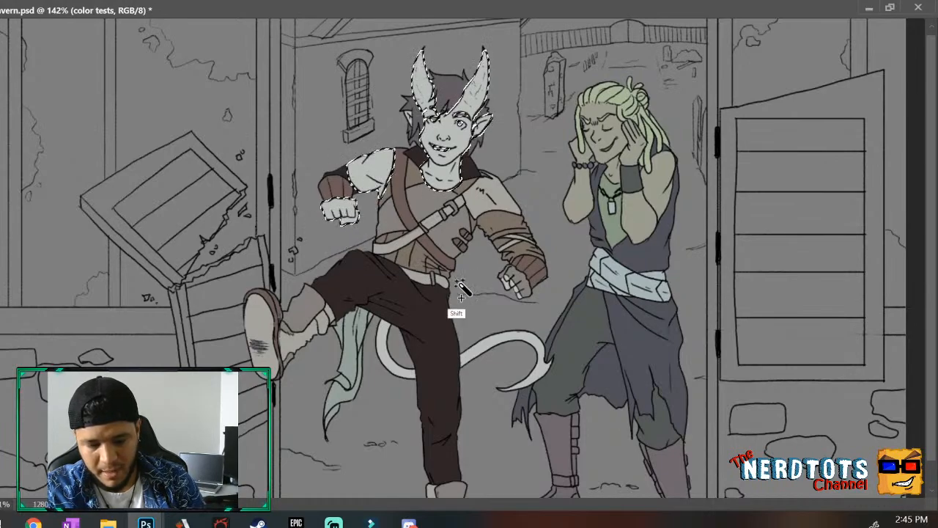
{"action": "left_click", "coordinate": [512, 286], "text": "shift"}
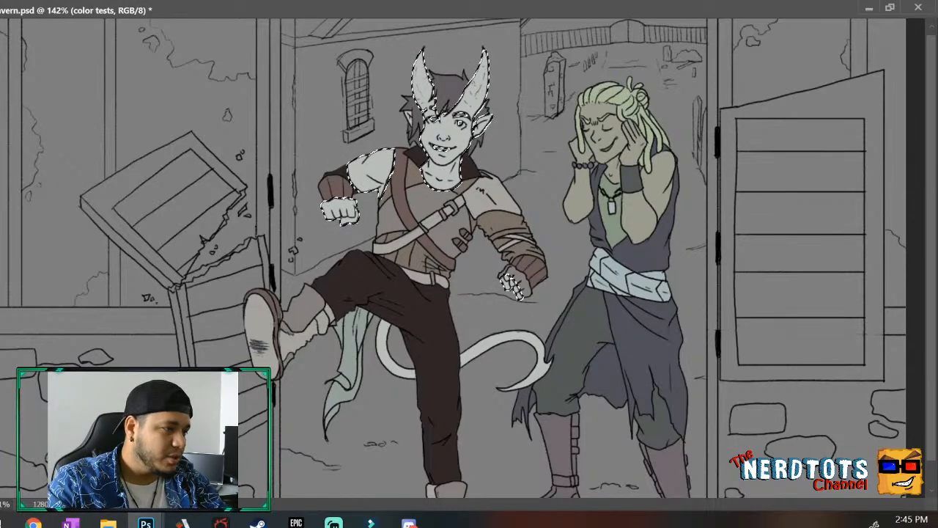
Try a light red fill on the selected skin in the color tests layer and undo back to Layer 3 with Quick Mask off.
{"action": "key", "text": "q"}
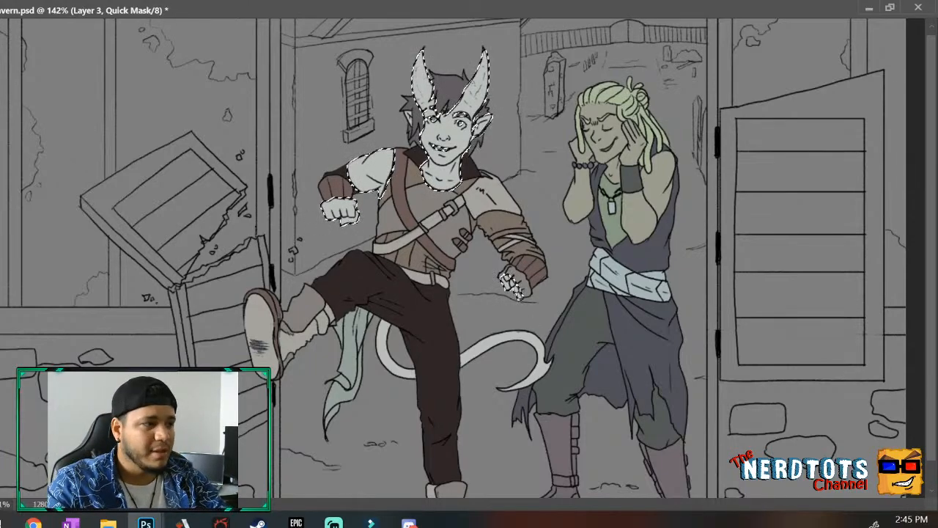
{"action": "key", "text": "q"}
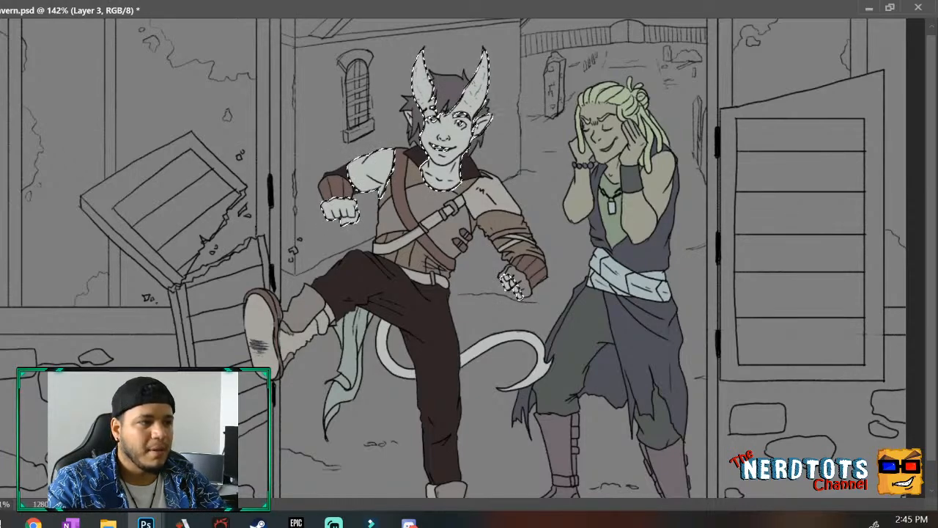
{"action": "key", "text": "q"}
{"action": "key", "text": "q"}
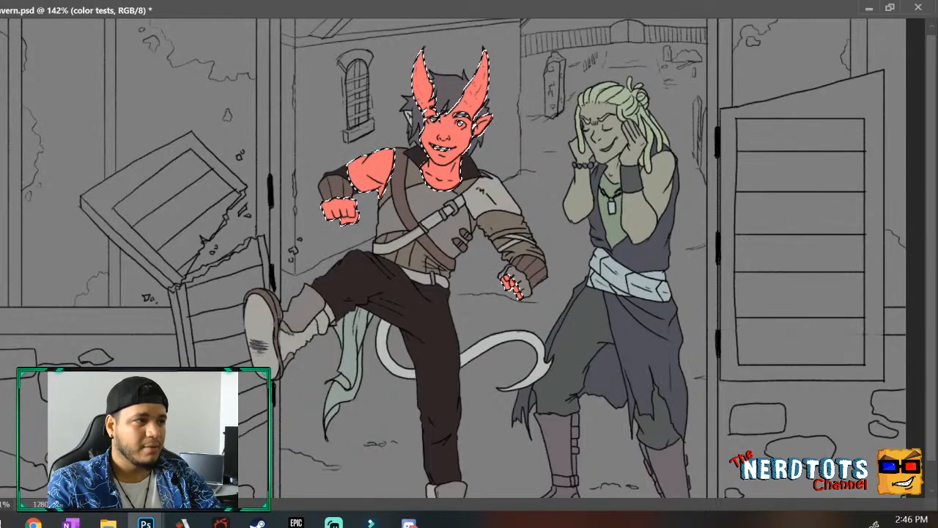
{"action": "key", "text": "ctrl+z"}
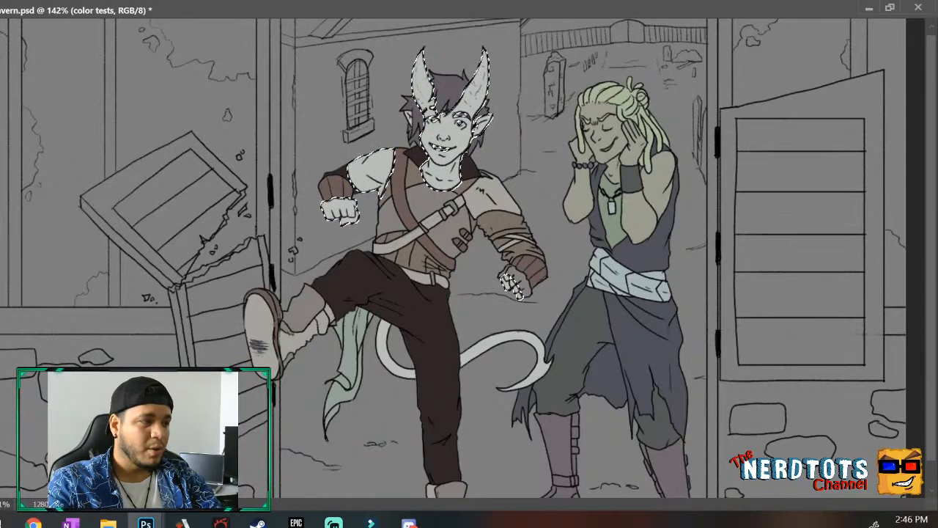
{"action": "key", "text": "ctrl+z"}
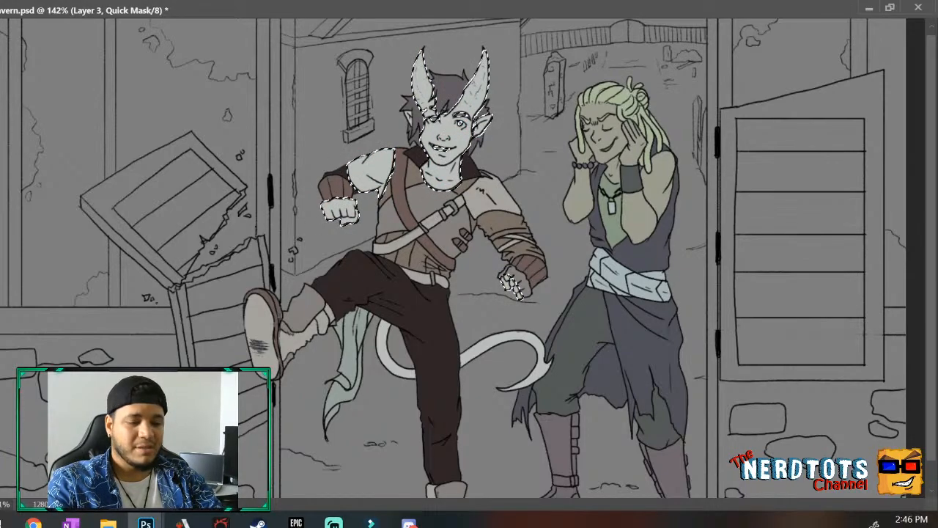
{"action": "key", "text": "ctrl+z"}
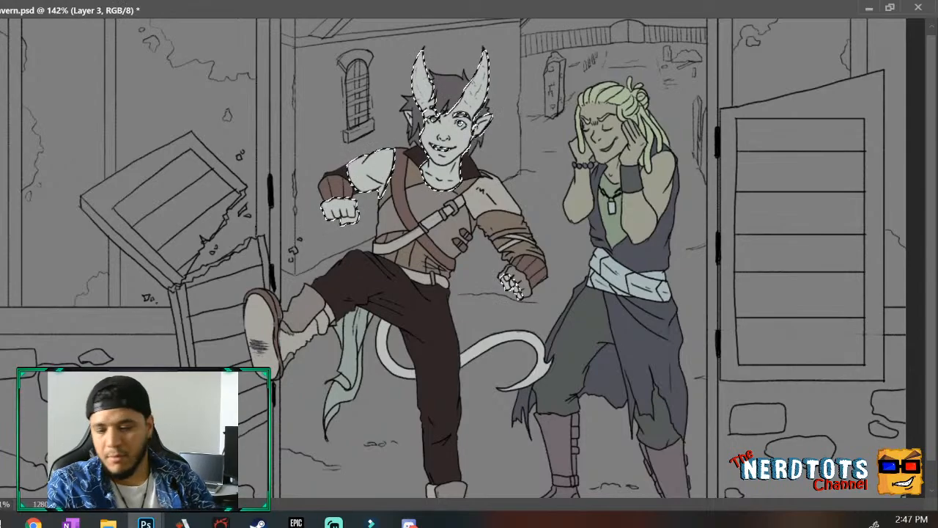
Fill the selected skin and horns with light red on Layer 3, save the file and clear the selection.
{"action": "key", "text": "alt+BackSpace"}
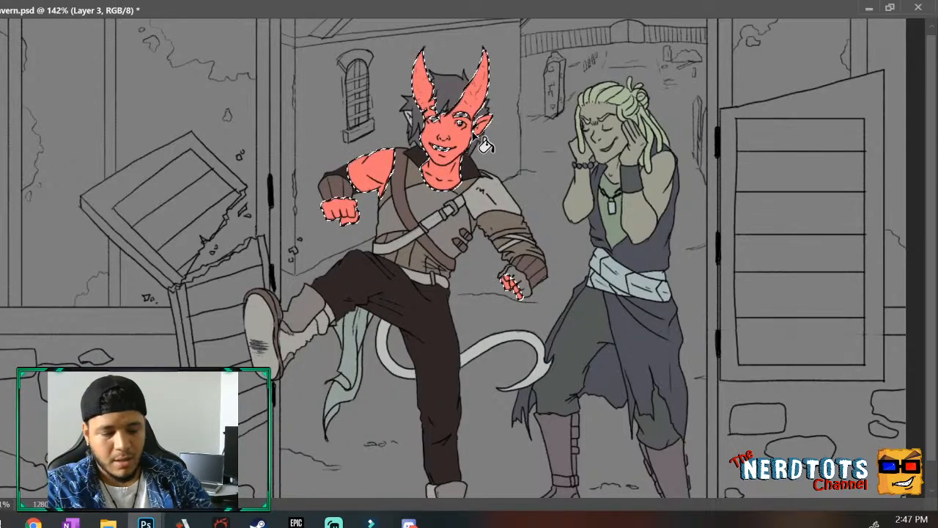
{"action": "key", "text": "ctrl+s"}
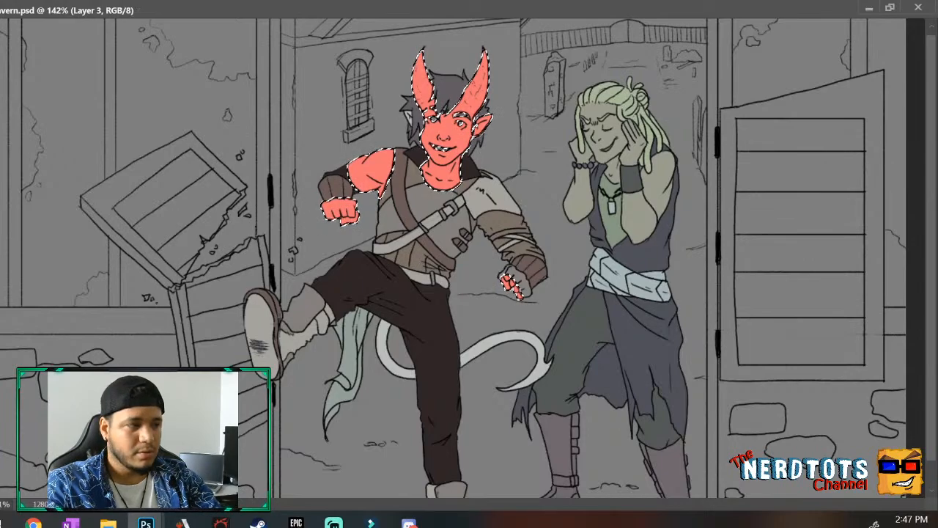
{"action": "key", "text": "ctrl+d"}
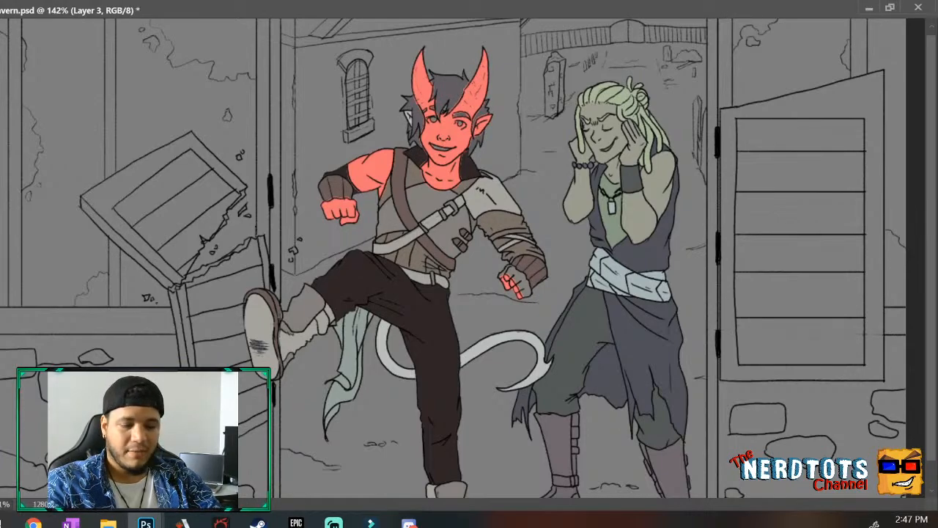
{"action": "key", "text": "ctrl+z"}
{"action": "key", "text": "ctrl+shift+z"}
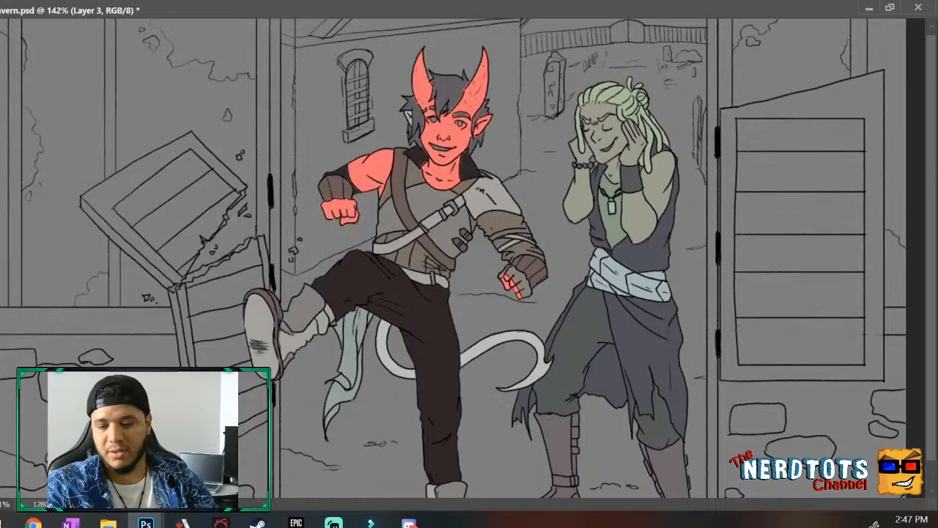
Erase the red from inside the horned character's eyebrows and irises on Layer 3.
{"action": "left_click_drag", "start_coordinate": [426, 124], "coordinate": [462, 24]}
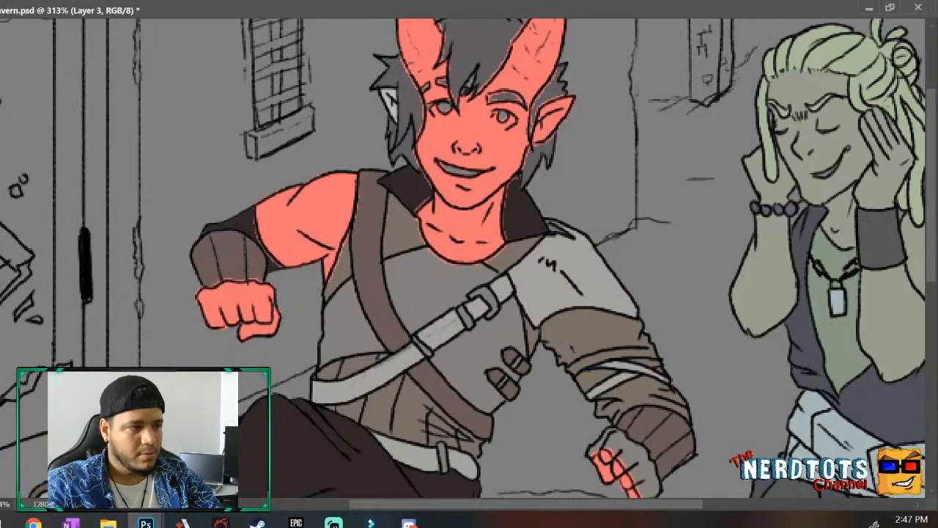
{"action": "scroll", "coordinate": [559, 208], "scroll_direction": "up", "scroll_amount": 5}
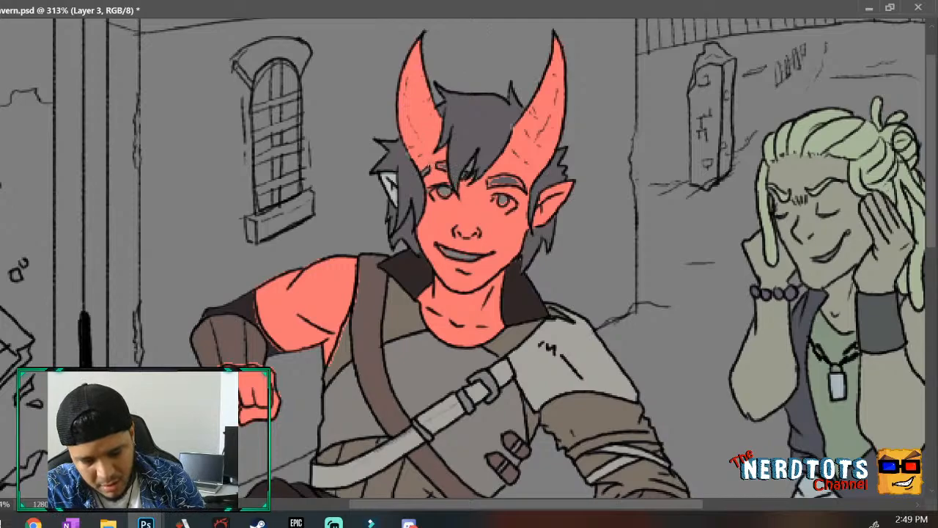
{"action": "key", "text": "v"}
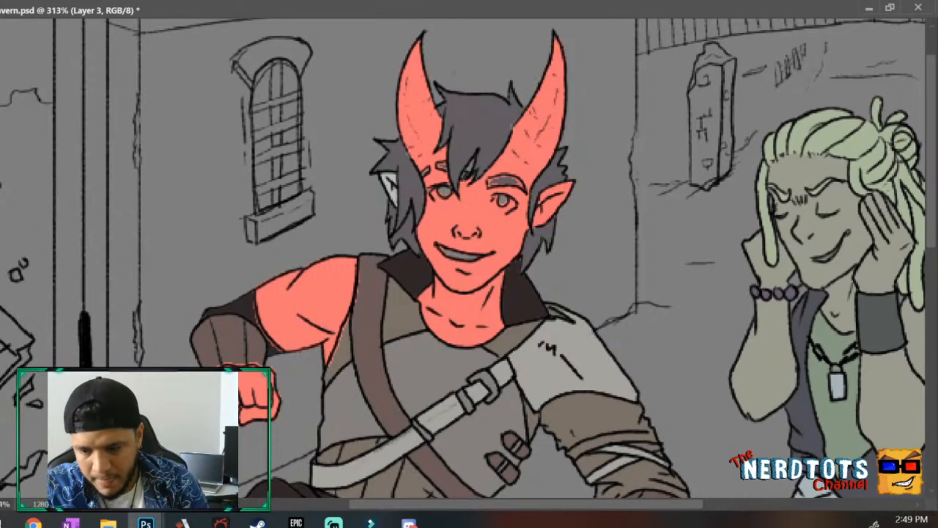
{"action": "left_click_drag", "start_coordinate": [428, 170], "coordinate": [521, 15]}
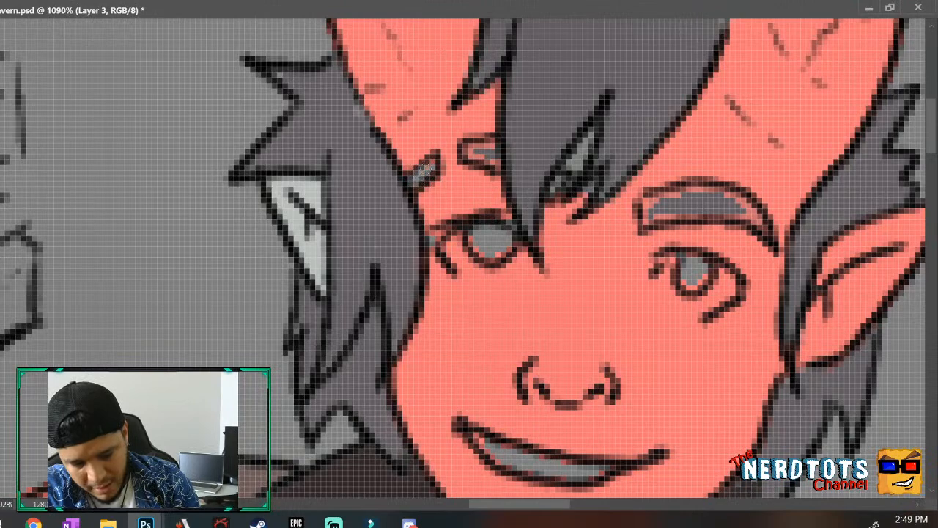
{"action": "mouse_move", "coordinate": [475, 147]}
{"action": "left_mouse_down"}
{"action": "mouse_move", "coordinate": [480, 158]}
{"action": "mouse_move", "coordinate": [495, 149]}
{"action": "mouse_move", "coordinate": [501, 162]}
{"action": "mouse_move", "coordinate": [482, 159]}
{"action": "left_mouse_up"}
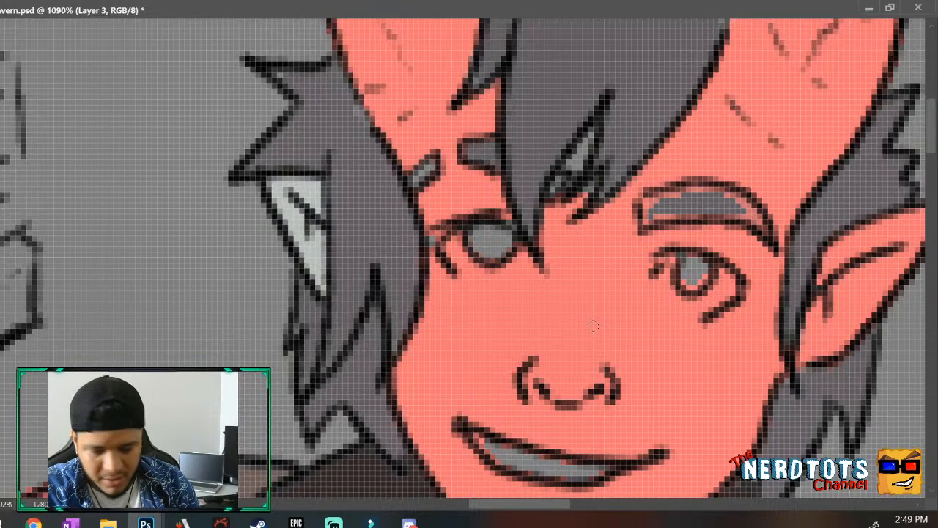
{"action": "key", "text": "e"}
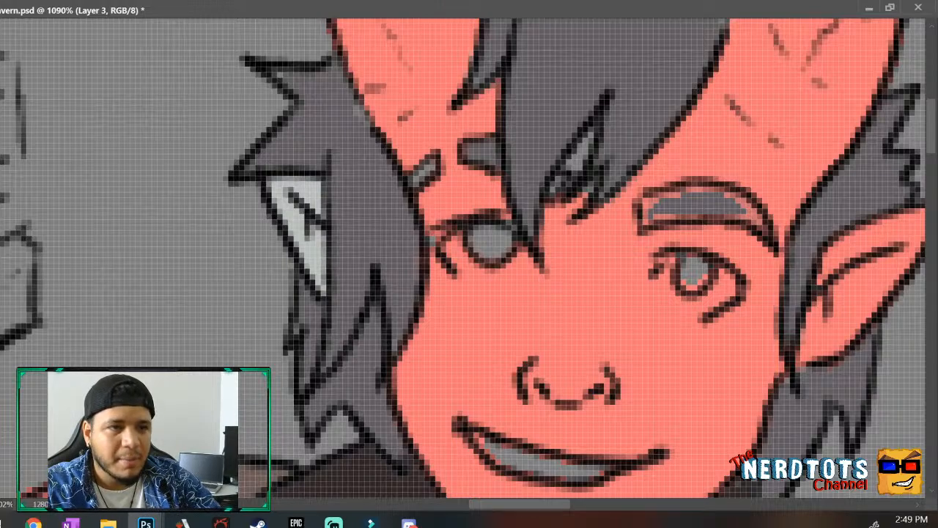
{"action": "scroll", "coordinate": [469, 258], "scroll_direction": "up", "scroll_amount": 2}
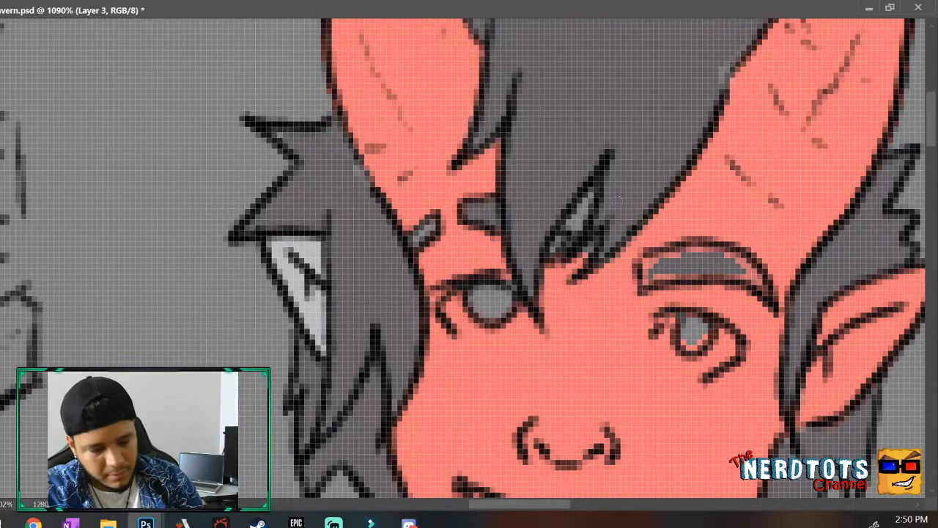
{"action": "mouse_move", "coordinate": [654, 261]}
{"action": "left_mouse_down"}
{"action": "mouse_move", "coordinate": [644, 275]}
{"action": "mouse_move", "coordinate": [692, 277]}
{"action": "mouse_move", "coordinate": [688, 247]}
{"action": "mouse_move", "coordinate": [718, 240]}
{"action": "mouse_move", "coordinate": [756, 282]}
{"action": "mouse_move", "coordinate": [704, 276]}
{"action": "mouse_move", "coordinate": [755, 280]}
{"action": "mouse_move", "coordinate": [727, 260]}
{"action": "left_mouse_up"}
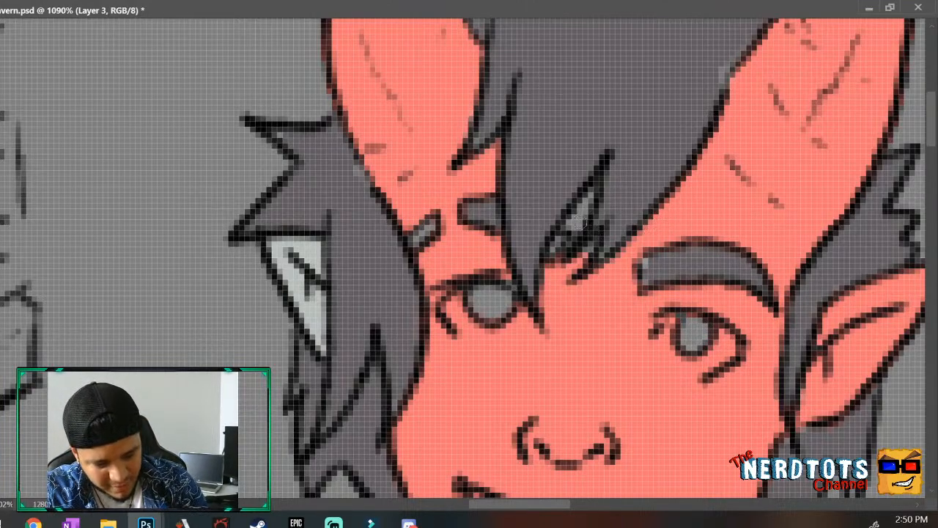
Paint the small forehead gap between the horned character's fringe strands light red.
{"action": "left_click", "coordinate": [575, 217]}
{"action": "left_click_drag", "start_coordinate": [584, 199], "coordinate": [574, 235]}
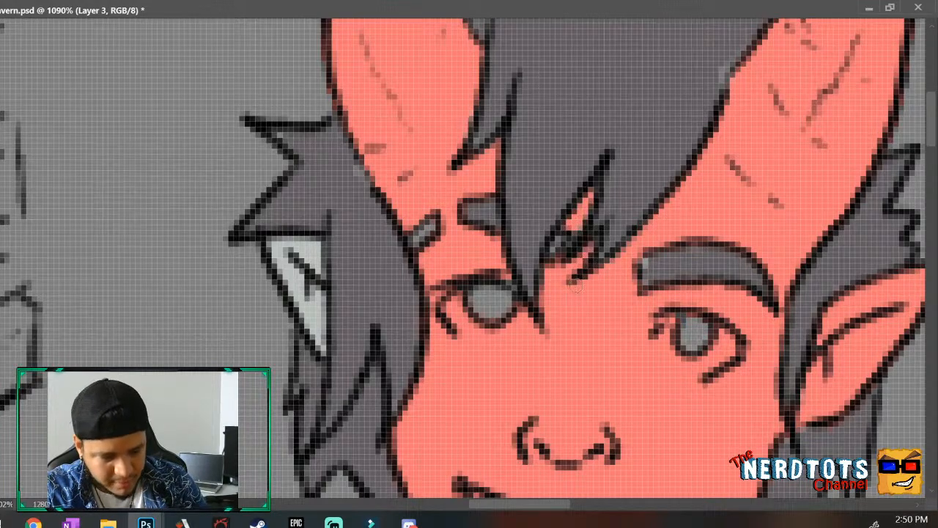
{"action": "scroll", "coordinate": [901, 220], "scroll_direction": "up", "scroll_amount": 10}
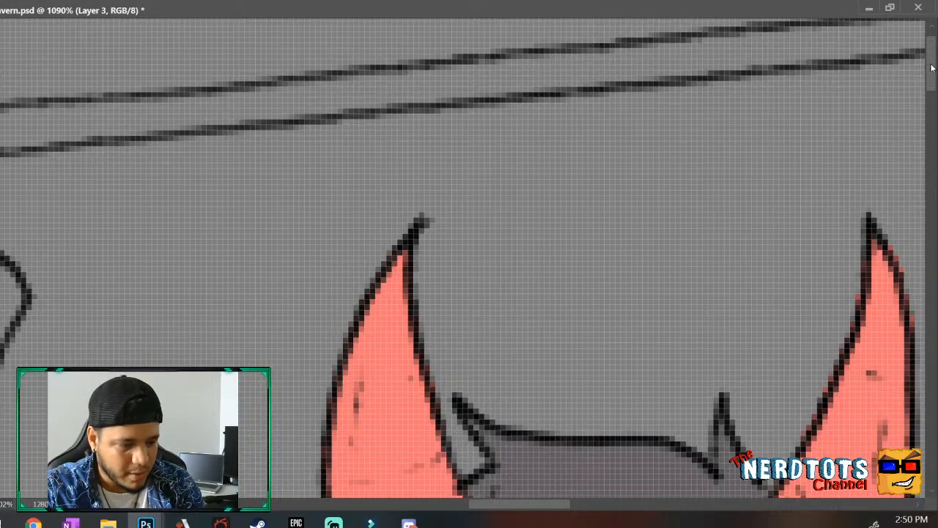
{"action": "left_click_drag", "start_coordinate": [932, 68], "coordinate": [916, 136]}
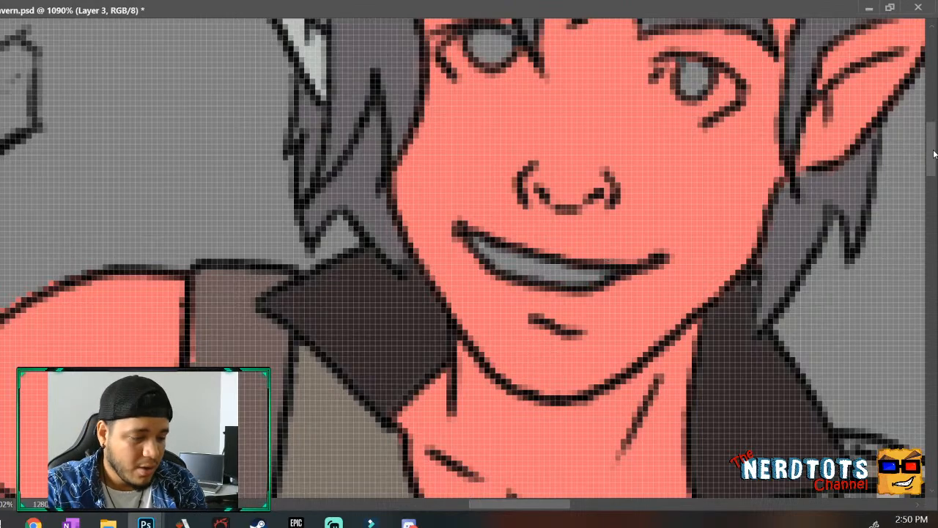
{"action": "scroll", "coordinate": [929, 147], "scroll_direction": "down", "scroll_amount": 3}
{"action": "scroll", "coordinate": [928, 147], "scroll_direction": "up", "scroll_amount": 4}
{"action": "scroll", "coordinate": [928, 147], "scroll_direction": "down", "scroll_amount": 1}
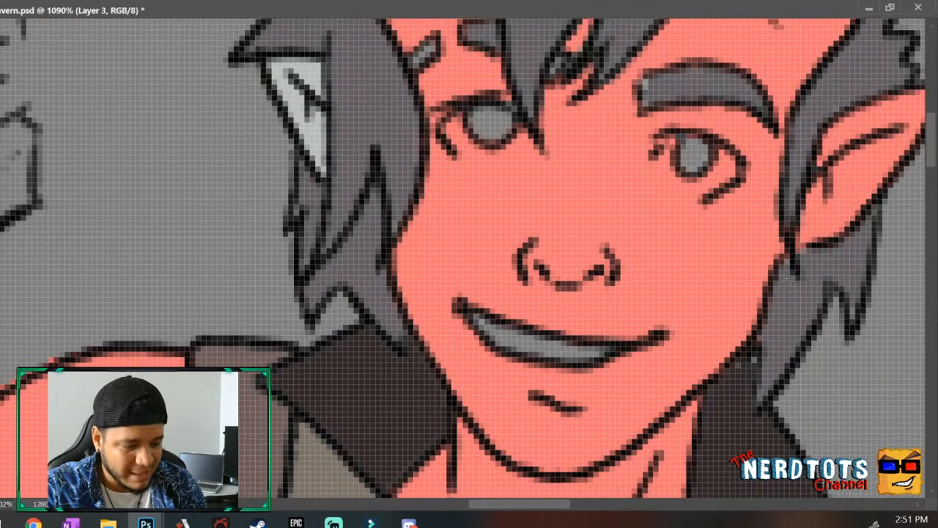
Erase the red spill over the tan vest near the armpit and along the edge of the brown shoulder strap.
{"action": "scroll", "coordinate": [933, 165], "scroll_direction": "down", "scroll_amount": 10}
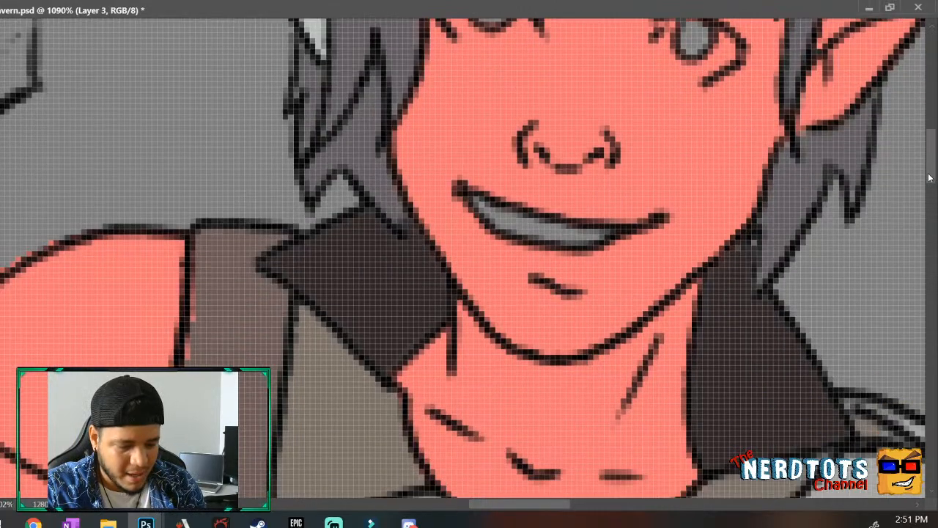
{"action": "scroll", "coordinate": [838, 184], "scroll_direction": "up", "scroll_amount": 1}
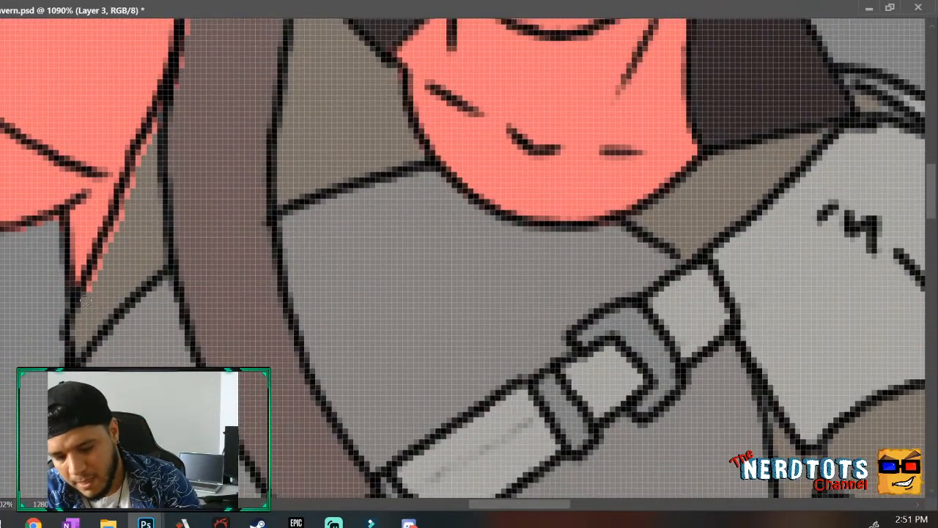
{"action": "mouse_move", "coordinate": [88, 295]}
{"action": "left_mouse_down"}
{"action": "mouse_move", "coordinate": [102, 264]}
{"action": "mouse_move", "coordinate": [95, 276]}
{"action": "left_mouse_up"}
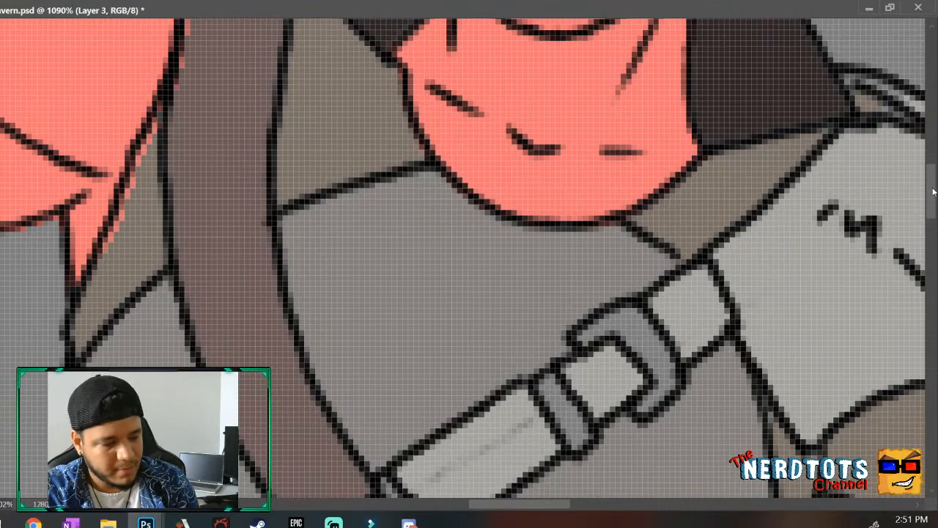
{"action": "scroll", "coordinate": [907, 146], "scroll_direction": "up", "scroll_amount": 5}
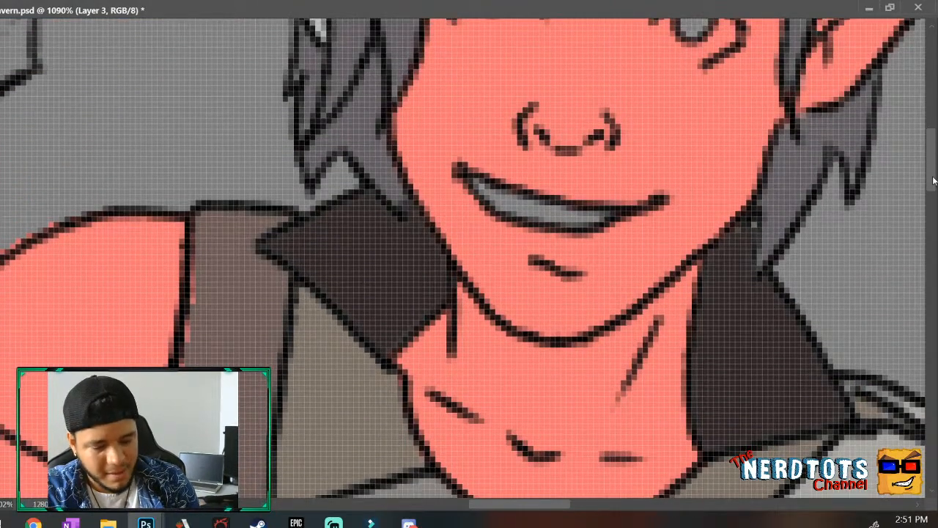
{"action": "scroll", "coordinate": [933, 170], "scroll_direction": "down", "scroll_amount": 2}
{"action": "mouse_move", "coordinate": [198, 94]}
{"action": "left_mouse_down"}
{"action": "mouse_move", "coordinate": [174, 261]}
{"action": "mouse_move", "coordinate": [176, 231]}
{"action": "mouse_move", "coordinate": [128, 350]}
{"action": "left_mouse_up"}
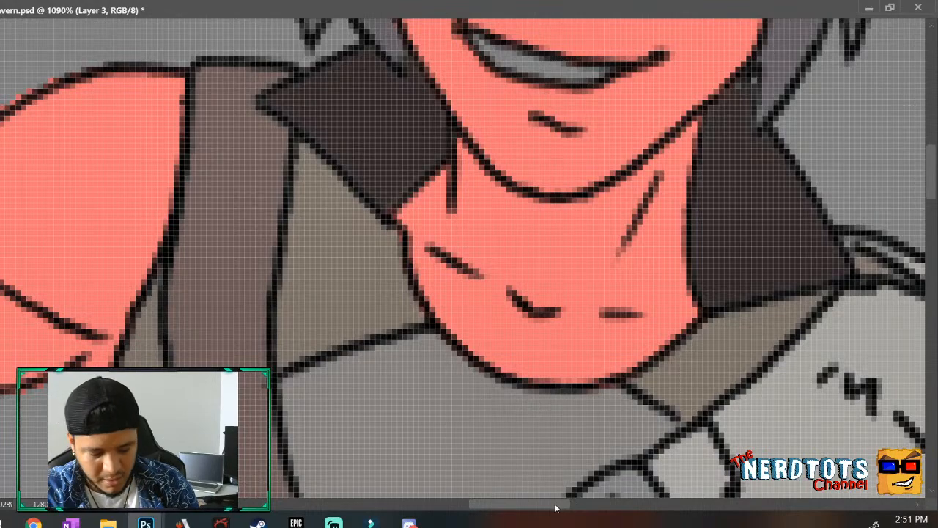
Erase the red spill around the raised arm, along its upper outline and over the dark sleeve.
{"action": "left_click_drag", "start_coordinate": [559, 505], "coordinate": [507, 504]}
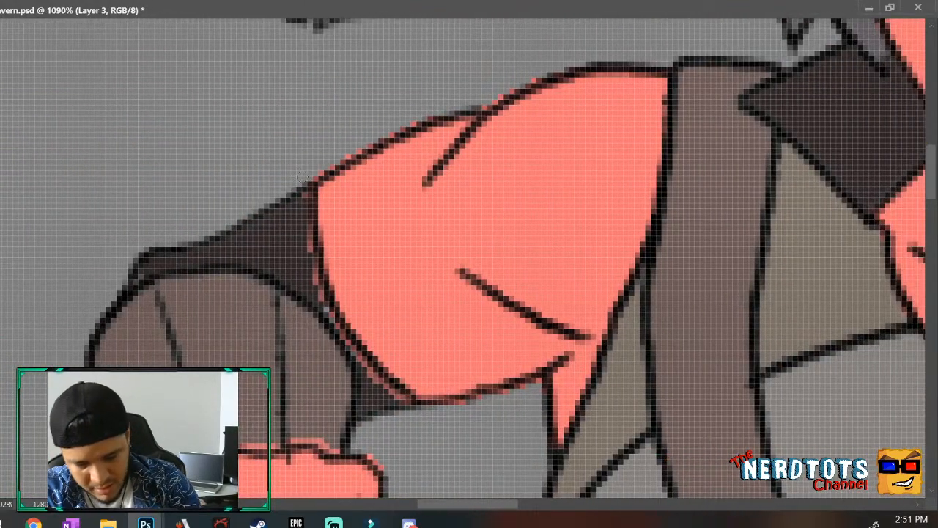
{"action": "left_click_drag", "start_coordinate": [302, 190], "coordinate": [316, 293]}
{"action": "mouse_move", "coordinate": [310, 230]}
{"action": "left_mouse_down"}
{"action": "mouse_move", "coordinate": [310, 271]}
{"action": "mouse_move", "coordinate": [344, 344]}
{"action": "mouse_move", "coordinate": [316, 286]}
{"action": "mouse_move", "coordinate": [329, 323]}
{"action": "mouse_move", "coordinate": [392, 402]}
{"action": "mouse_move", "coordinate": [410, 412]}
{"action": "mouse_move", "coordinate": [387, 392]}
{"action": "mouse_move", "coordinate": [412, 407]}
{"action": "left_mouse_up"}
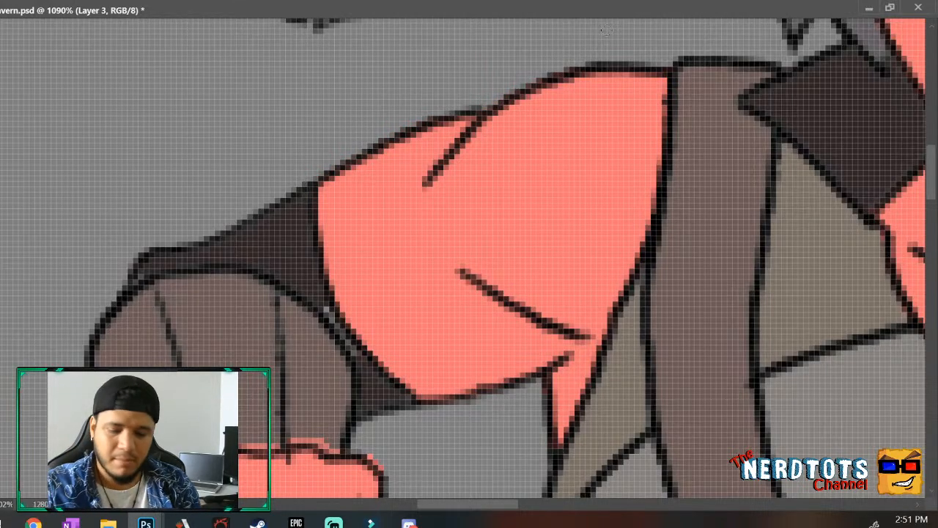
{"action": "left_click_drag", "start_coordinate": [696, 302], "coordinate": [664, 357]}
{"action": "left_click_drag", "start_coordinate": [751, 67], "coordinate": [813, 32]}
{"action": "scroll", "coordinate": [923, 151], "scroll_direction": "up", "scroll_amount": 5}
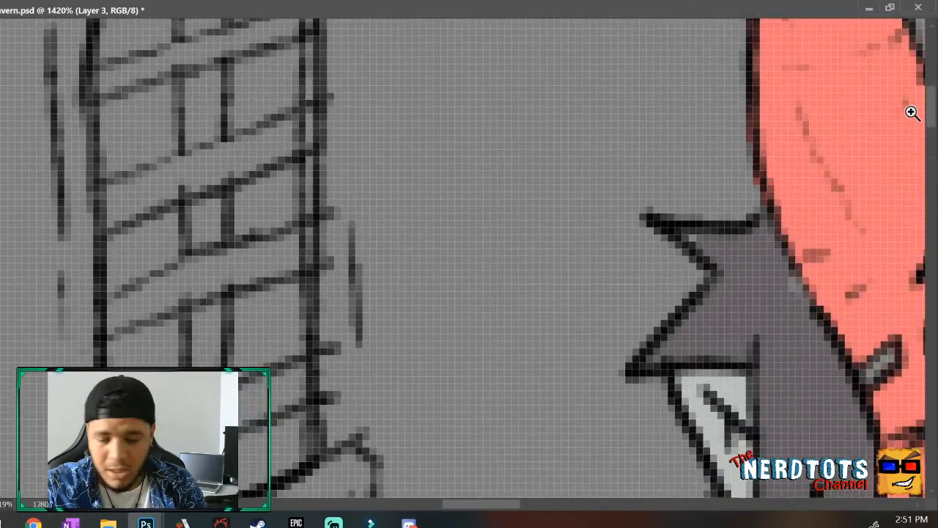
{"action": "scroll", "coordinate": [924, 123], "scroll_direction": "down", "scroll_amount": 5}
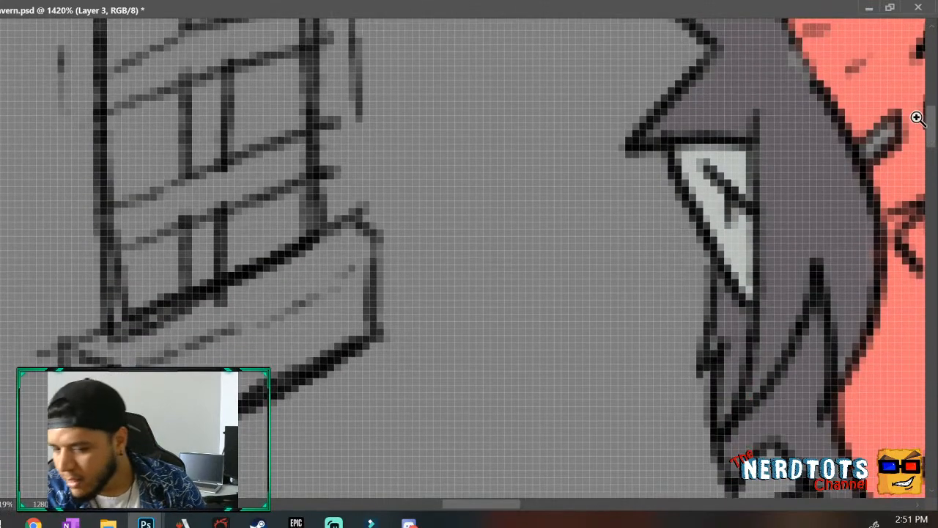
Paint the pale, unfilled part of the horned character's ear beside the hair light red on Layer 3.
{"action": "mouse_move", "coordinate": [689, 167]}
{"action": "left_mouse_down"}
{"action": "mouse_move", "coordinate": [731, 166]}
{"action": "mouse_move", "coordinate": [739, 152]}
{"action": "mouse_move", "coordinate": [746, 157]}
{"action": "mouse_move", "coordinate": [747, 208]}
{"action": "mouse_move", "coordinate": [747, 152]}
{"action": "mouse_move", "coordinate": [743, 210]}
{"action": "mouse_move", "coordinate": [732, 210]}
{"action": "mouse_move", "coordinate": [730, 167]}
{"action": "mouse_move", "coordinate": [721, 188]}
{"action": "mouse_move", "coordinate": [723, 174]}
{"action": "mouse_move", "coordinate": [700, 165]}
{"action": "mouse_move", "coordinate": [704, 203]}
{"action": "mouse_move", "coordinate": [694, 180]}
{"action": "mouse_move", "coordinate": [711, 220]}
{"action": "mouse_move", "coordinate": [708, 182]}
{"action": "mouse_move", "coordinate": [731, 217]}
{"action": "mouse_move", "coordinate": [741, 285]}
{"action": "mouse_move", "coordinate": [740, 220]}
{"action": "mouse_move", "coordinate": [747, 293]}
{"action": "left_mouse_up"}
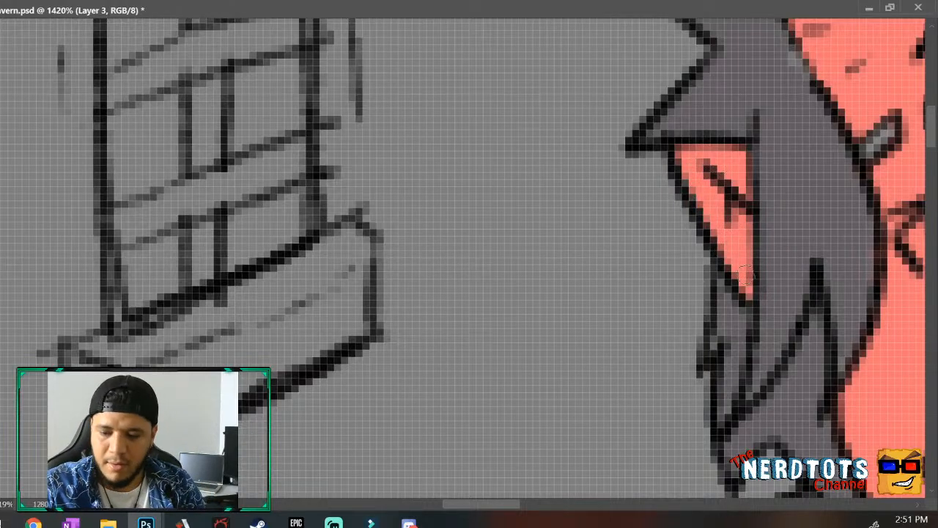
{"action": "key", "text": "z"}
{"action": "key", "text": "ctrl+0"}
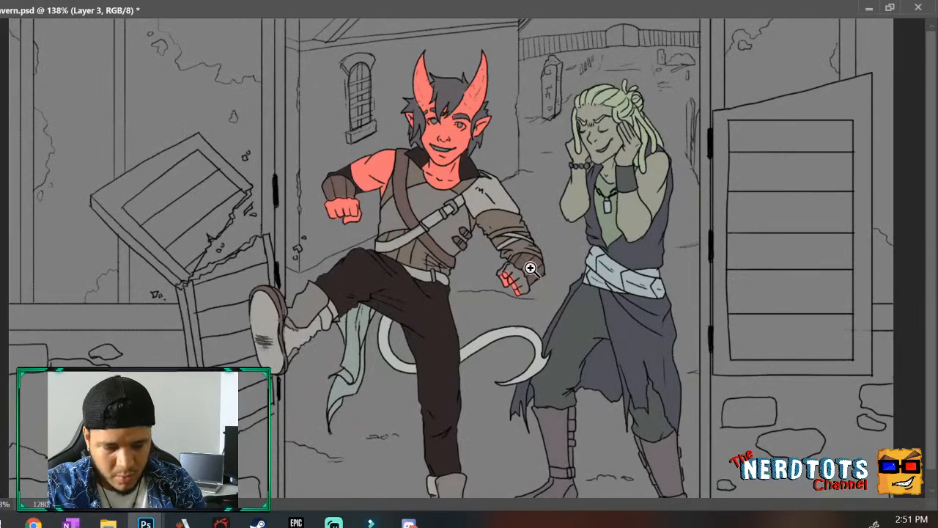
Erase the red spill over the brown wrist guard just above the horned character's raised fist.
{"action": "left_click_drag", "start_coordinate": [532, 256], "coordinate": [609, 205]}
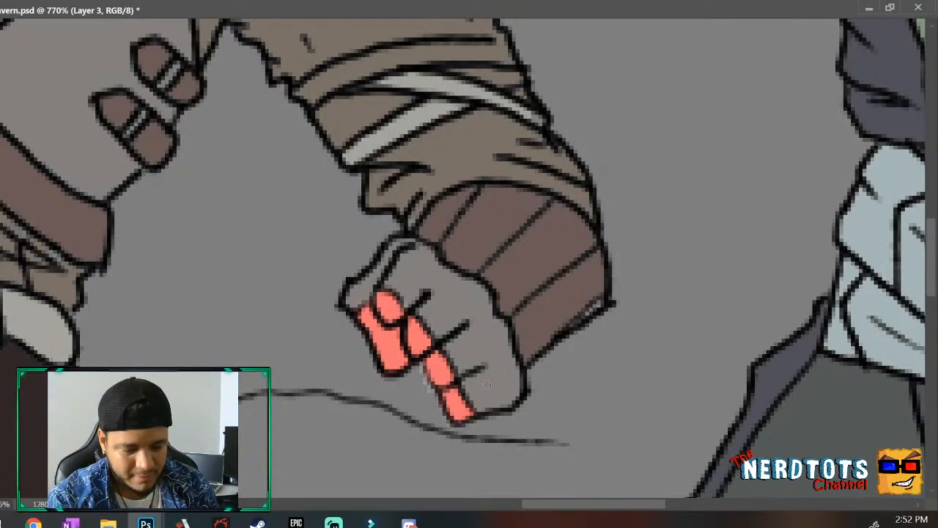
{"action": "left_click_drag", "start_coordinate": [627, 502], "coordinate": [468, 505]}
{"action": "left_click_drag", "start_coordinate": [930, 252], "coordinate": [911, 179]}
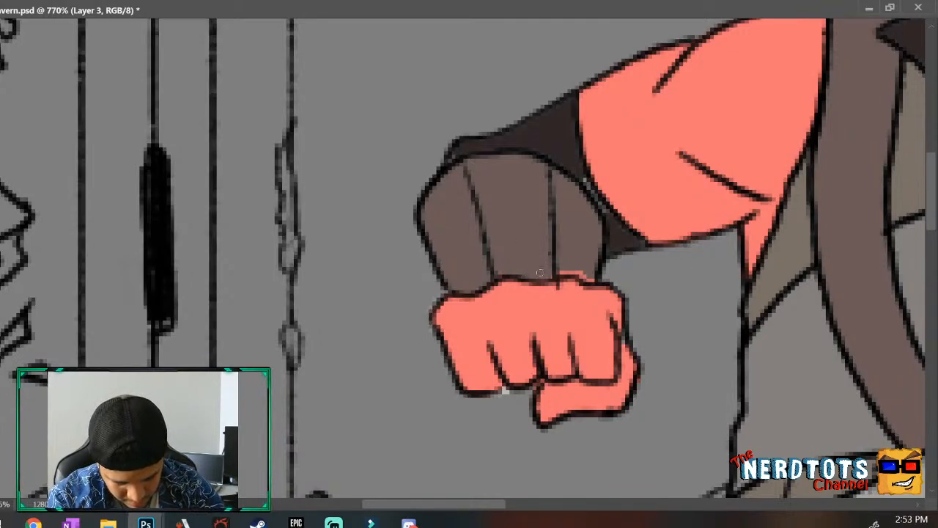
{"action": "left_click_drag", "start_coordinate": [554, 271], "coordinate": [593, 281]}
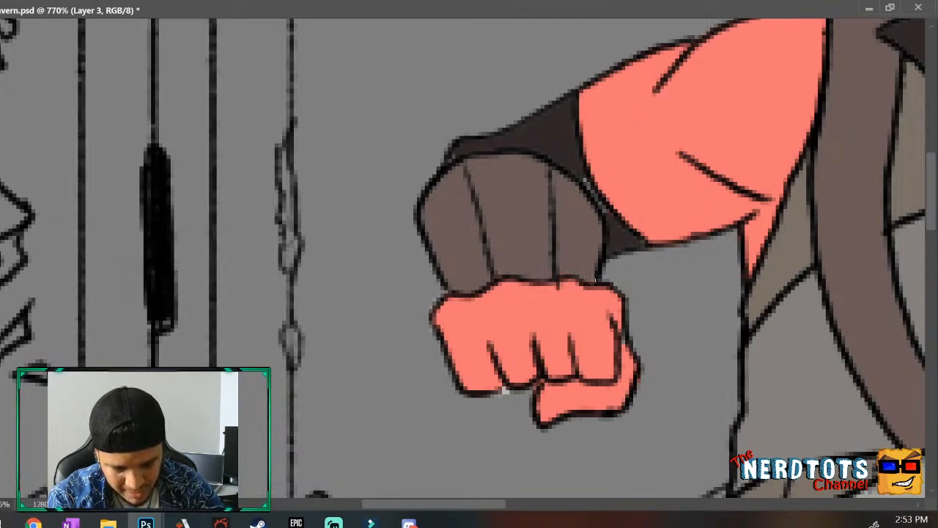
{"action": "key", "text": "z"}
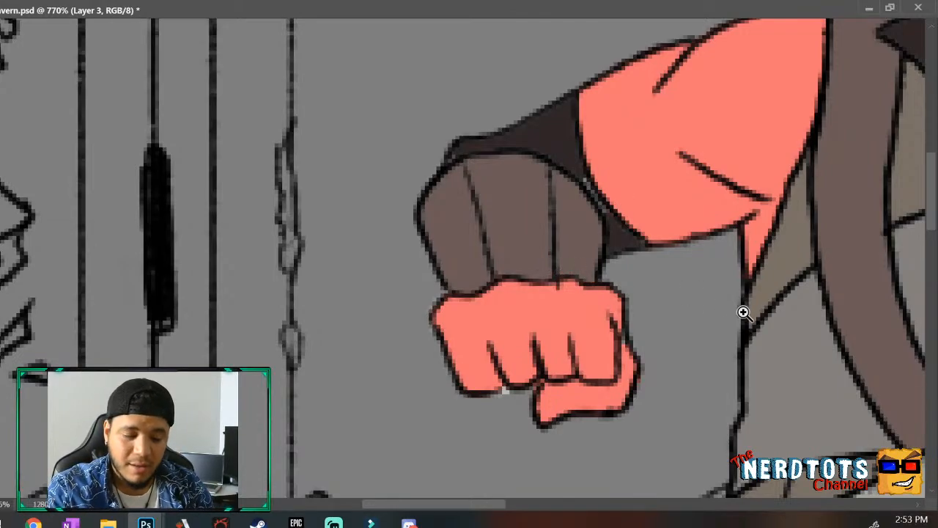
{"action": "left_click_drag", "start_coordinate": [734, 278], "coordinate": [677, 317]}
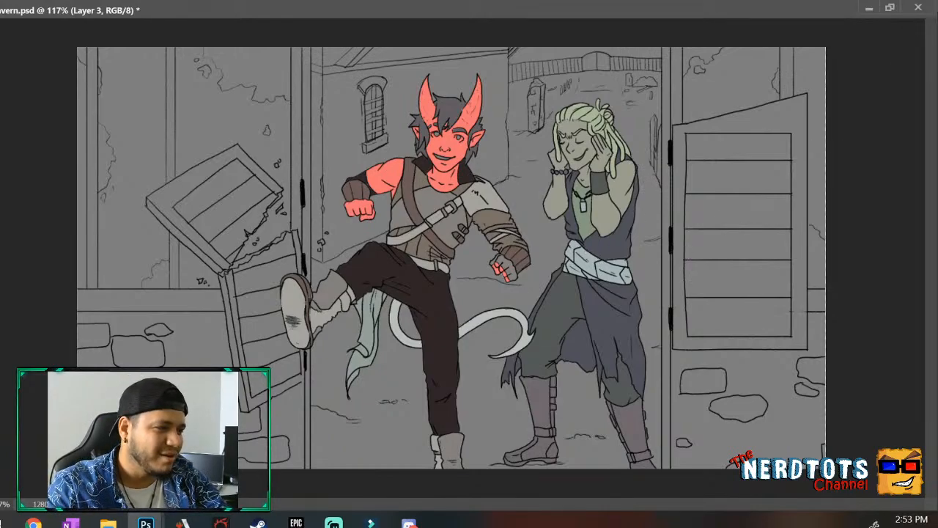
Select both visible sections of the tail from the color tests layer and fill them with light red on Layer 3.
{"action": "key", "text": "q"}
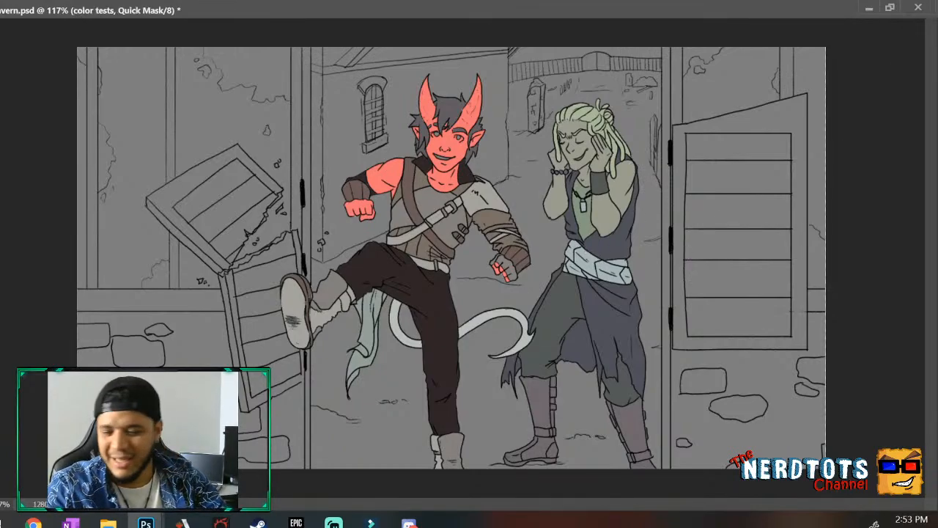
{"action": "key", "text": "ctrl+z"}
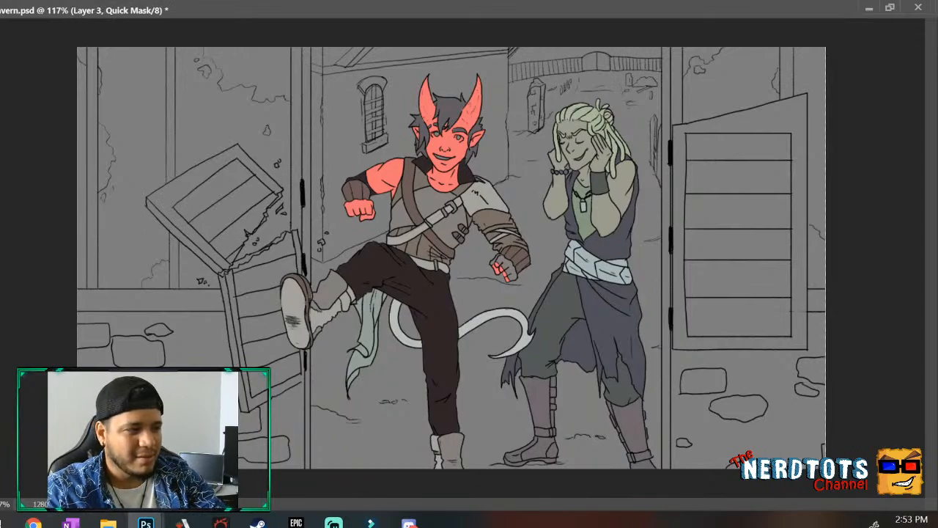
{"action": "key", "text": "q"}
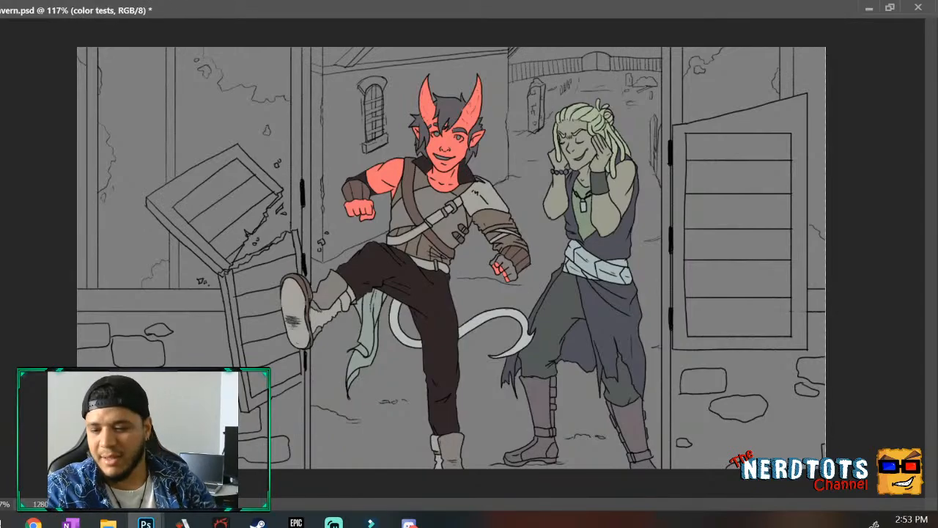
{"action": "left_click", "coordinate": [398, 322]}
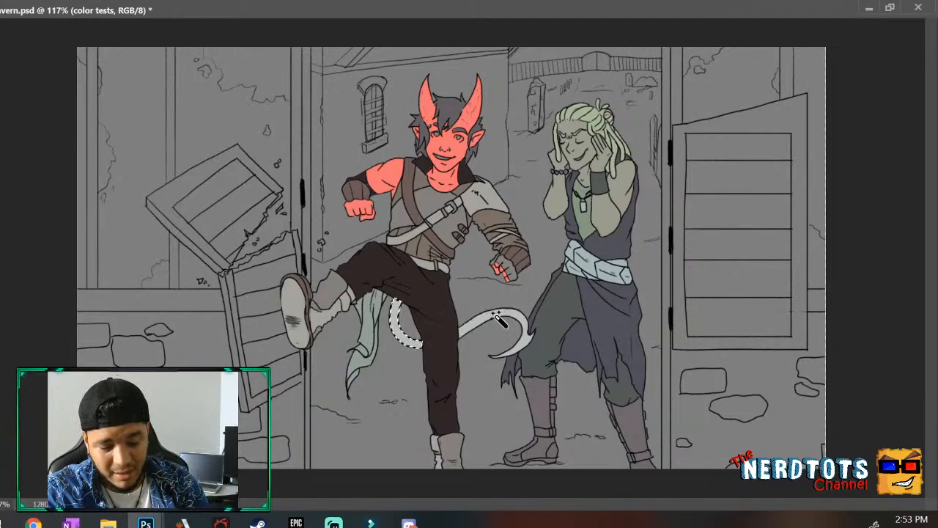
{"action": "left_click", "coordinate": [497, 319], "text": "shift"}
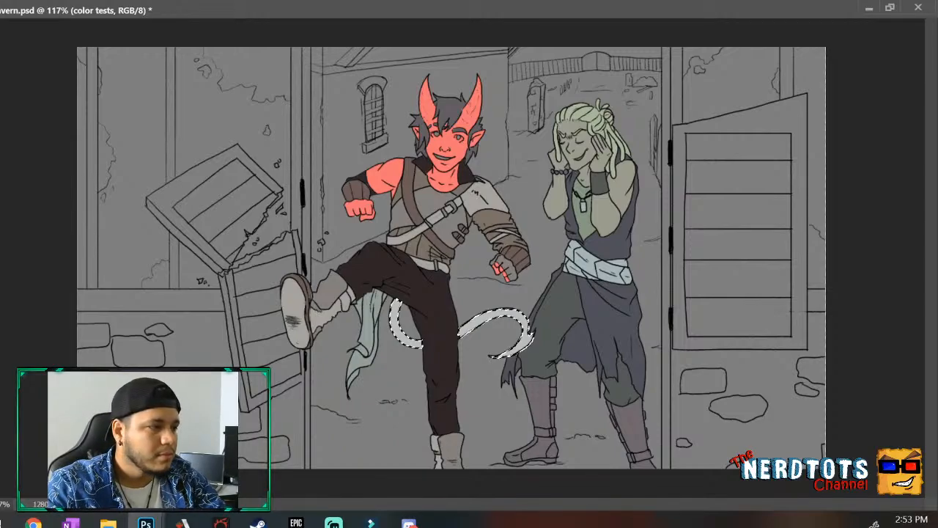
{"action": "key", "text": "q"}
{"action": "key", "text": "q"}
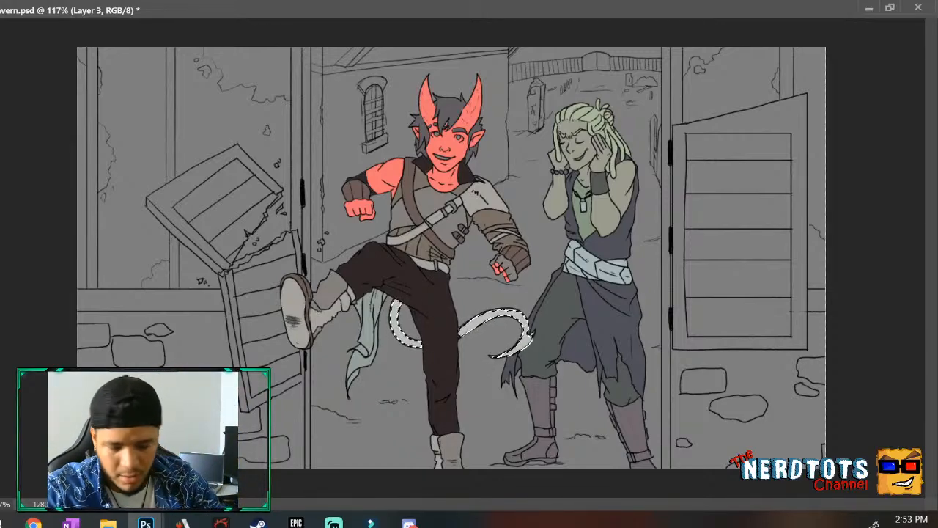
{"action": "key", "text": "alt+BackSpace"}
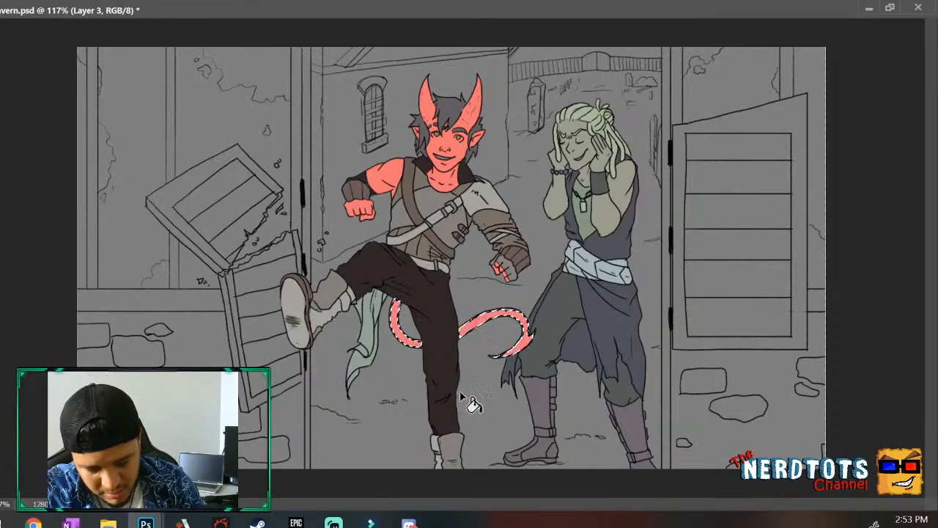
{"action": "key", "text": "ctrl+d"}
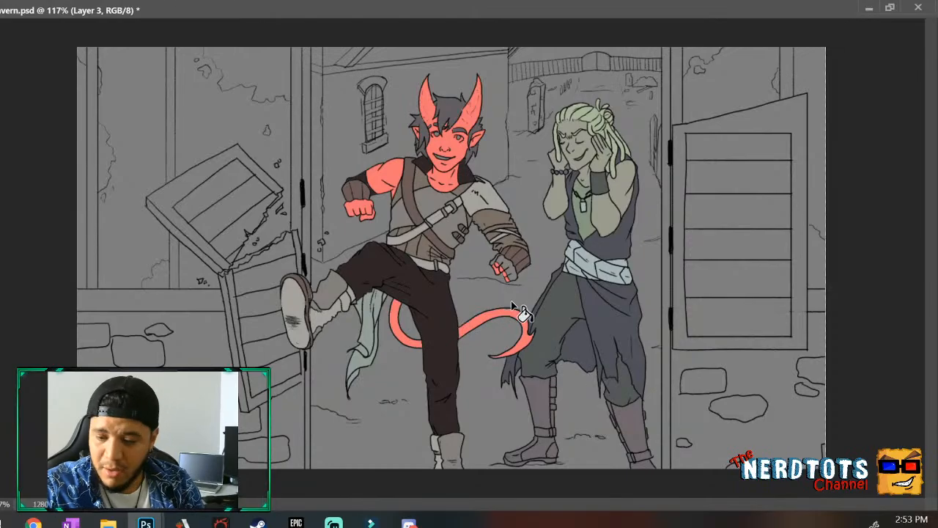
Touch up the unfilled spots along the tail's upper edge and in its barbed tip with light red.
{"action": "left_click_drag", "start_coordinate": [519, 324], "coordinate": [568, 281]}
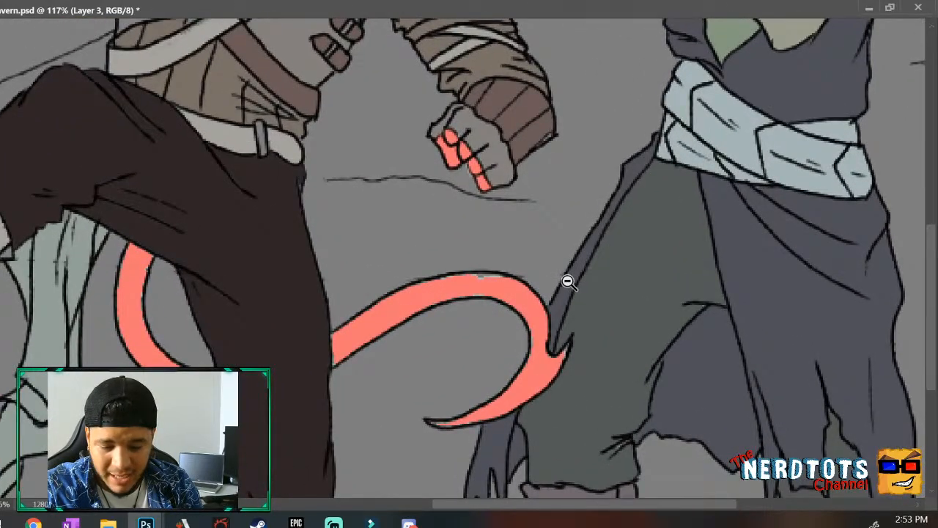
{"action": "left_click", "coordinate": [568, 282], "text": "alt"}
{"action": "left_click", "coordinate": [129, 281]}
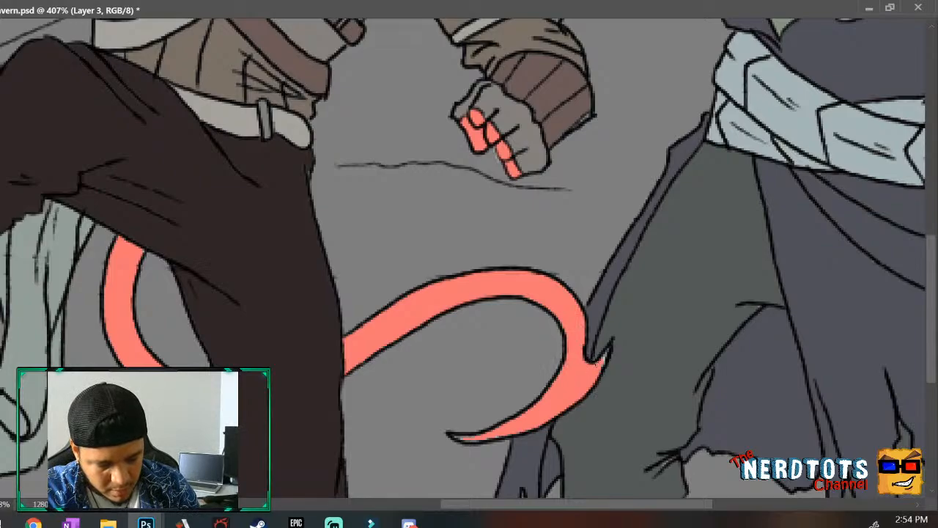
{"action": "left_click_drag", "start_coordinate": [605, 356], "coordinate": [608, 351]}
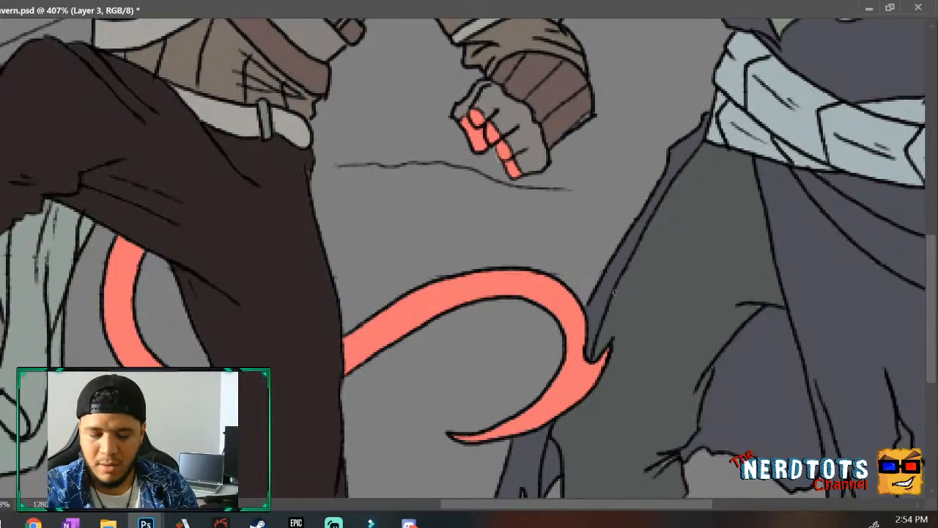
{"action": "left_click_drag", "start_coordinate": [614, 293], "coordinate": [544, 373]}
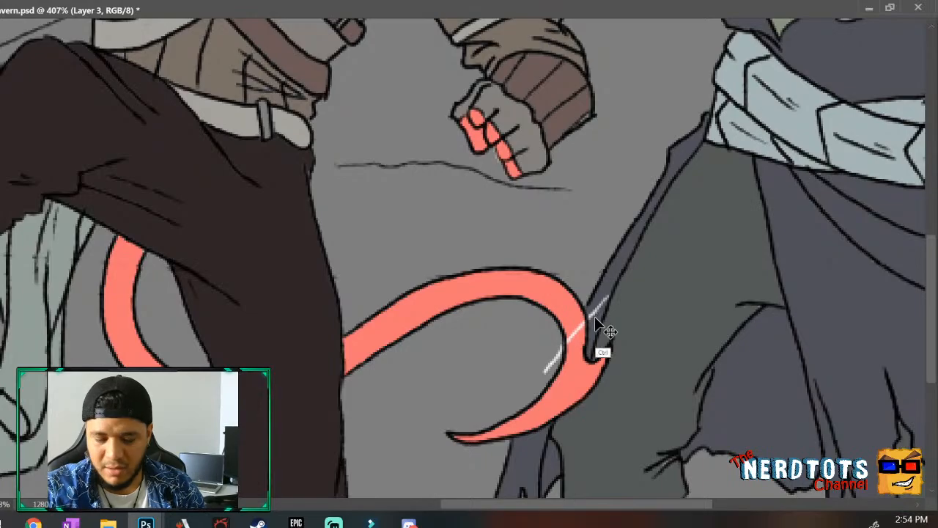
{"action": "key", "text": "ctrl+z"}
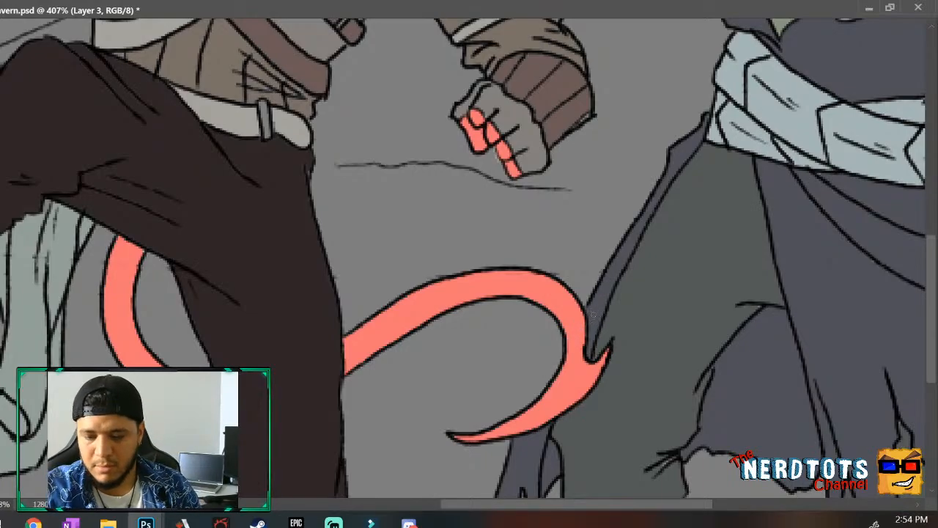
{"action": "left_click_drag", "start_coordinate": [599, 286], "coordinate": [534, 356]}
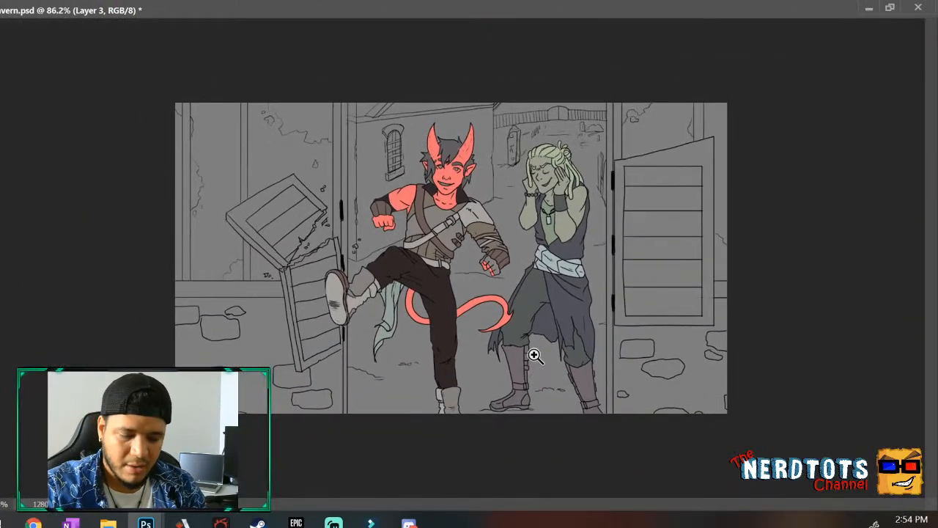
{"action": "left_click_drag", "start_coordinate": [472, 196], "coordinate": [486, 190]}
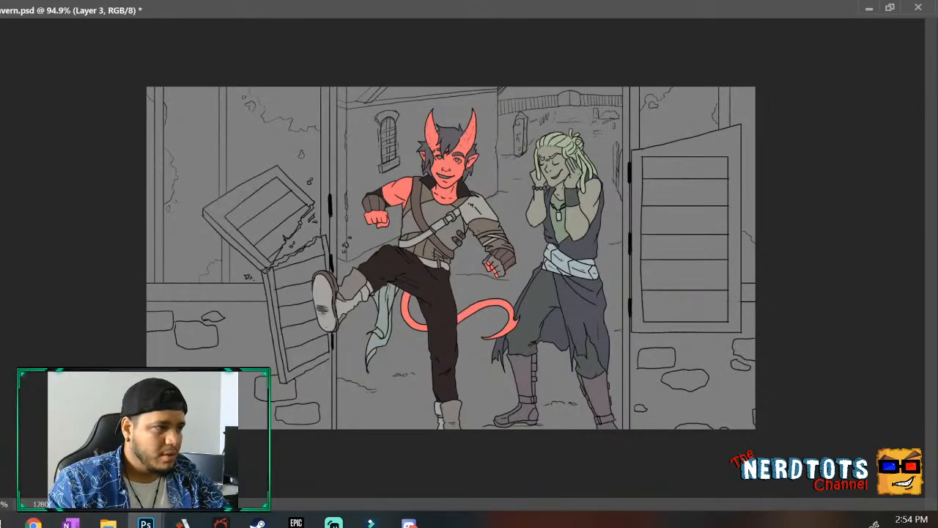
Select the horned character's dark trousers, upper-arm sleeve and collar pieces from the color tests layer and fill them with dark olive-brown on Layer 3.
{"action": "key", "text": "q"}
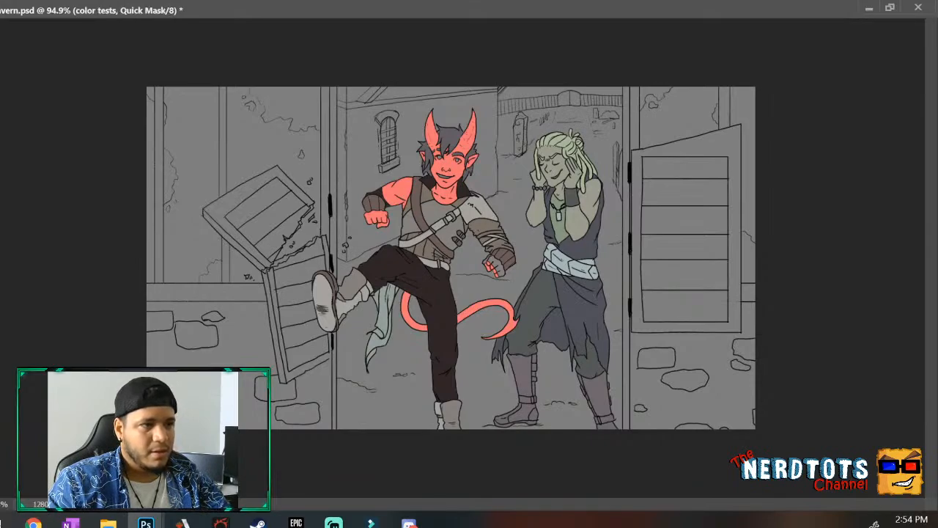
{"action": "key", "text": "q"}
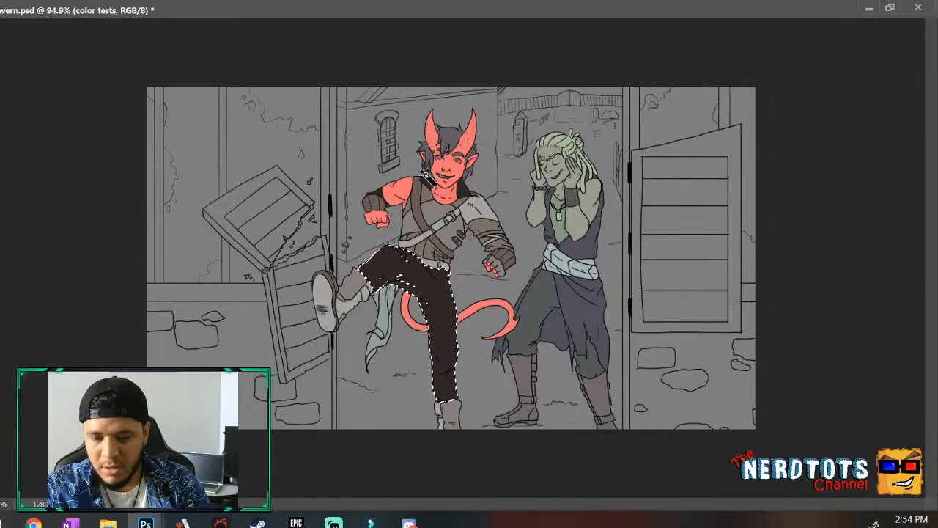
{"action": "key", "text": "z"}
{"action": "left_click_drag", "start_coordinate": [422, 195], "coordinate": [465, 139]}
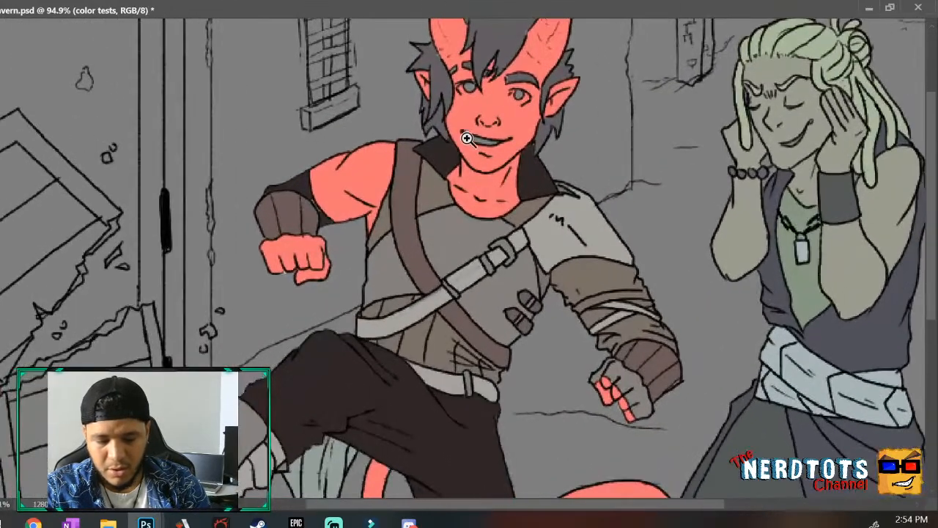
{"action": "key", "text": "w"}
{"action": "left_click", "coordinate": [298, 183], "text": "shift"}
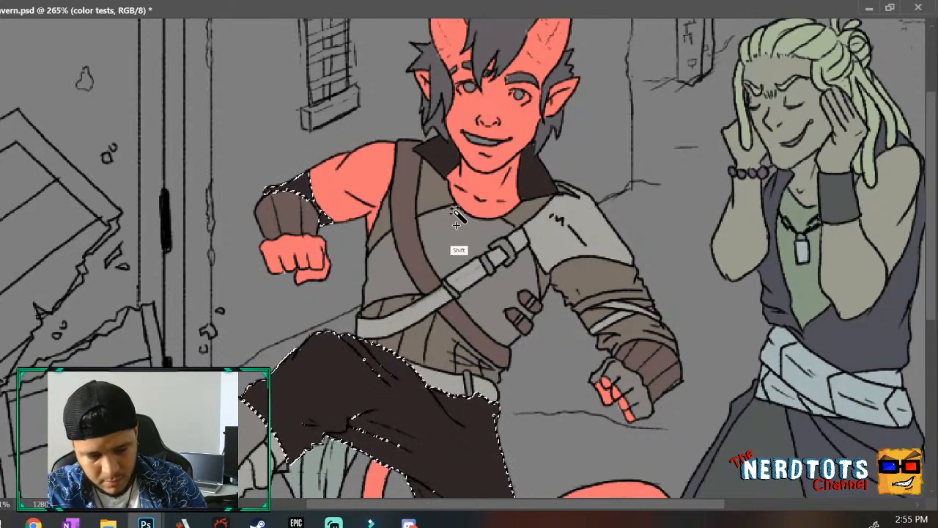
{"action": "left_click", "coordinate": [442, 158], "text": "shift"}
{"action": "left_click", "coordinate": [529, 192], "text": "shift"}
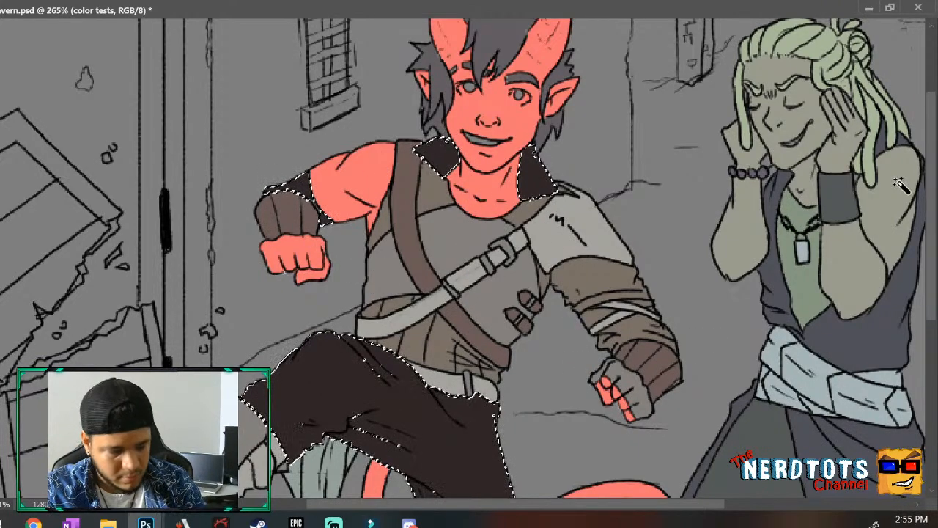
{"action": "left_click_drag", "start_coordinate": [932, 217], "coordinate": [932, 359]}
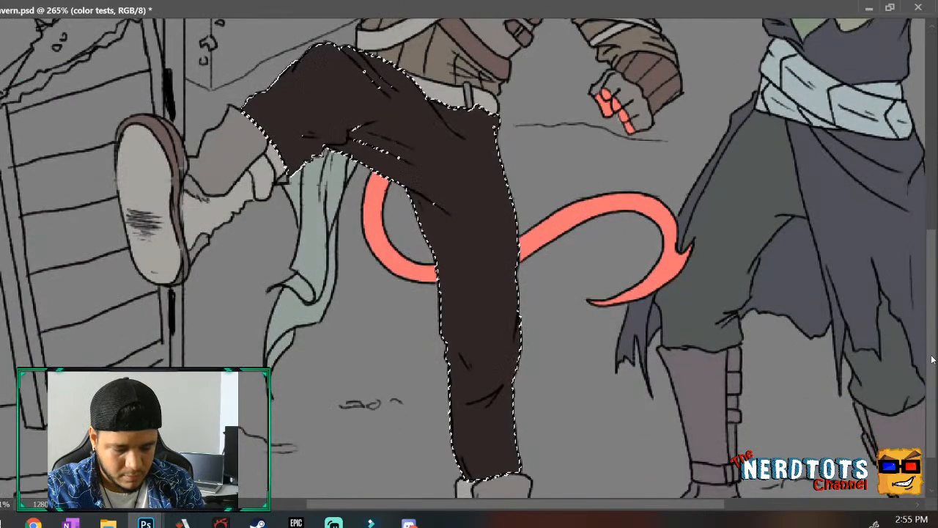
{"action": "mouse_move", "coordinate": [650, 254]}
{"action": "left_mouse_down"}
{"action": "mouse_move", "coordinate": [602, 301]}
{"action": "mouse_move", "coordinate": [610, 299]}
{"action": "left_mouse_up"}
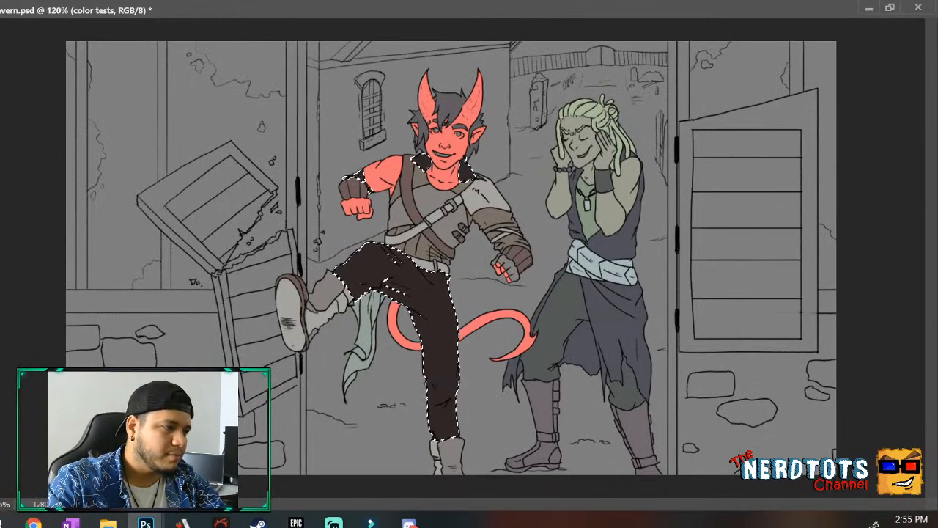
{"action": "key", "text": "ctrl+shift+alt+n"}
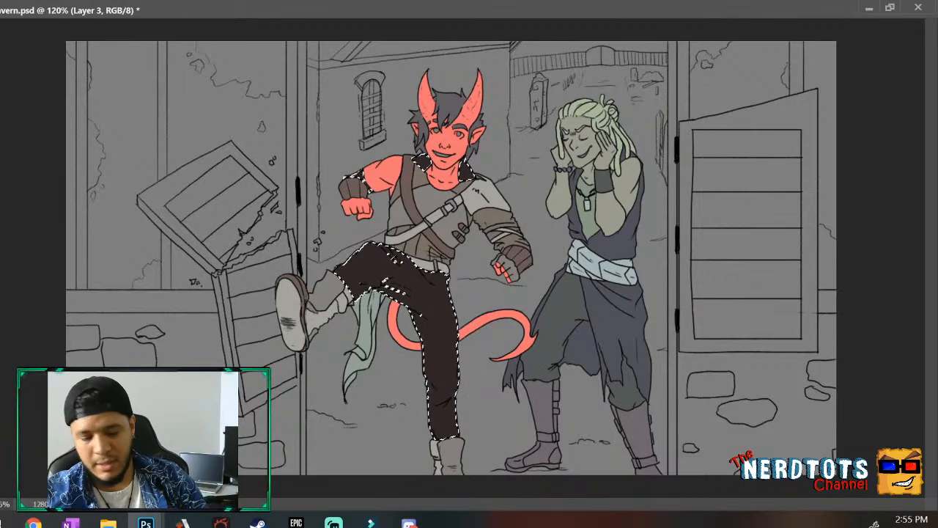
{"action": "left_click", "coordinate": [429, 296]}
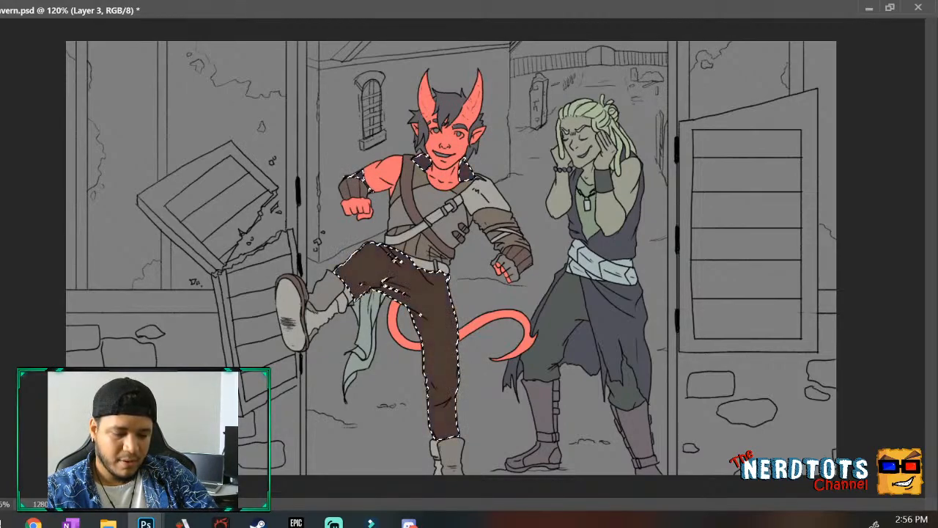
{"action": "key", "text": "alt+BackSpace"}
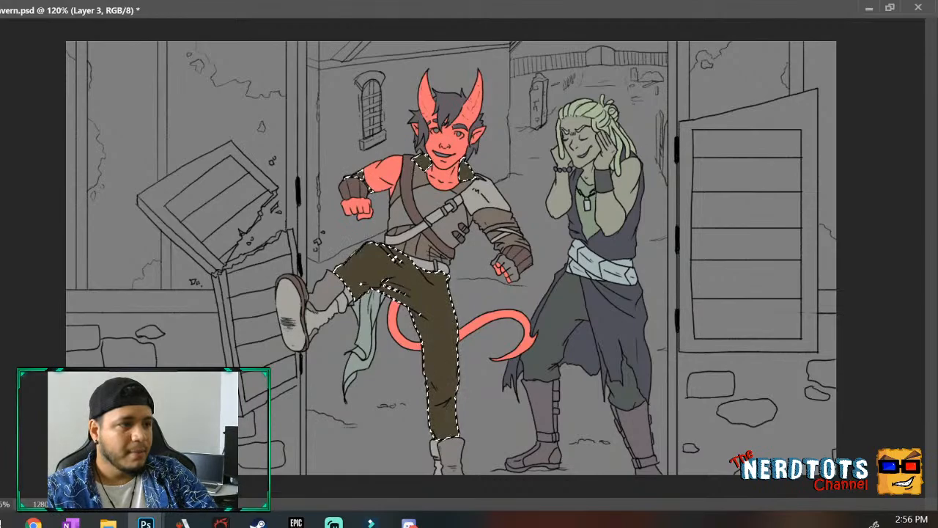
{"action": "key", "text": "alt+BackSpace"}
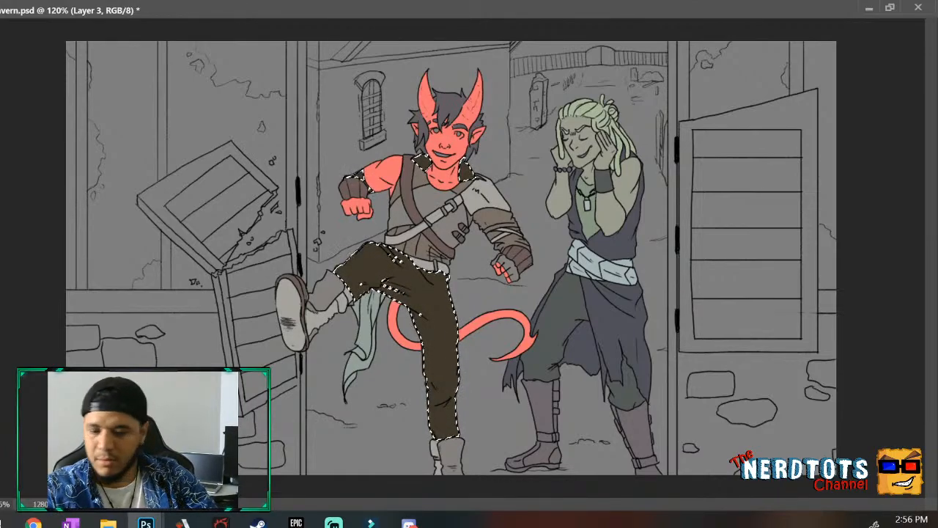
{"action": "key", "text": "ctrl+d"}
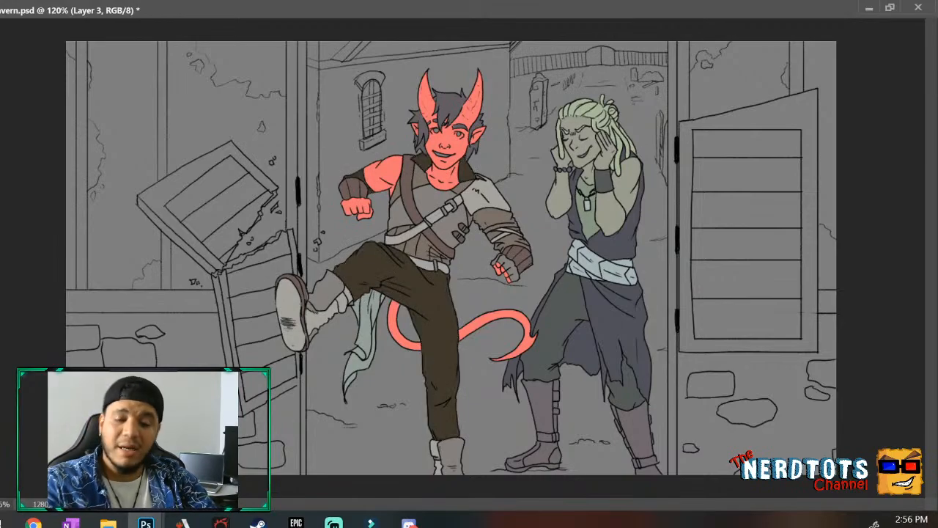
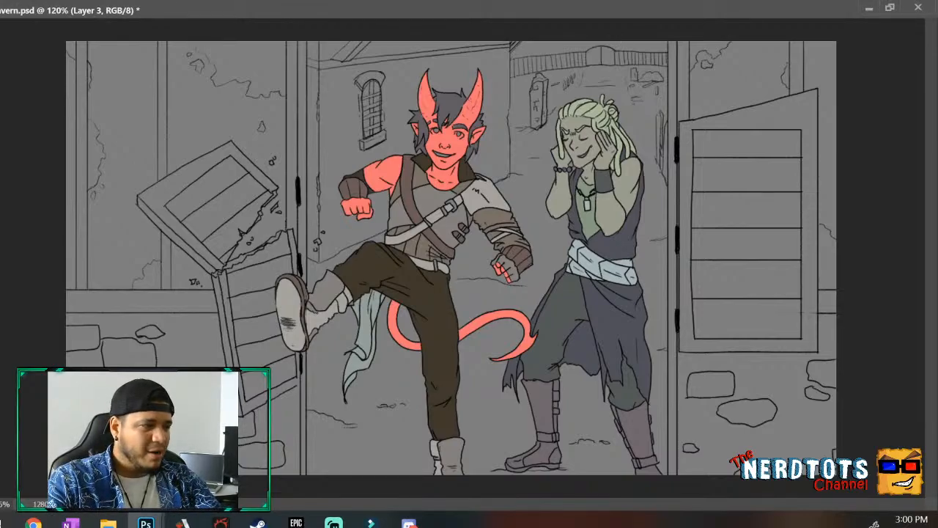
Select the shaft of the horned character's raised boot and the small piece beside its sole from the color tests layer.
{"action": "key", "text": "q"}
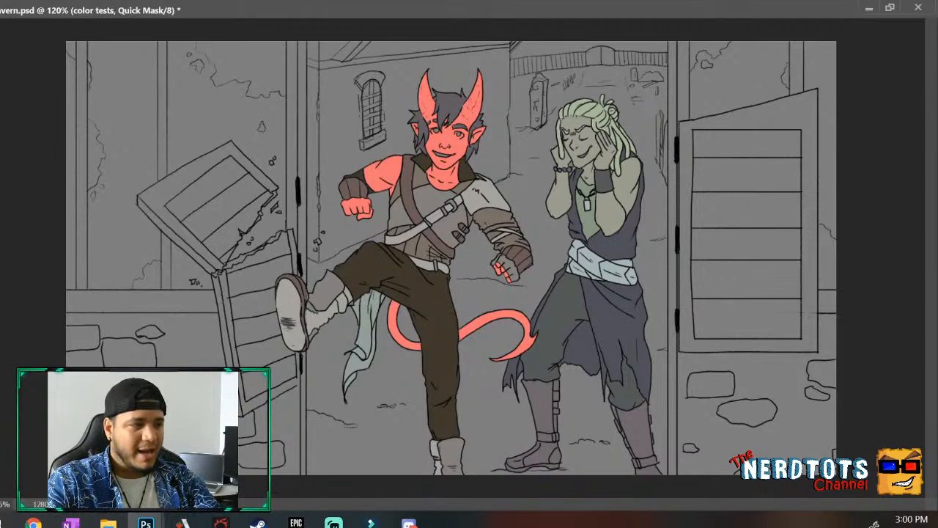
{"action": "key", "text": "q"}
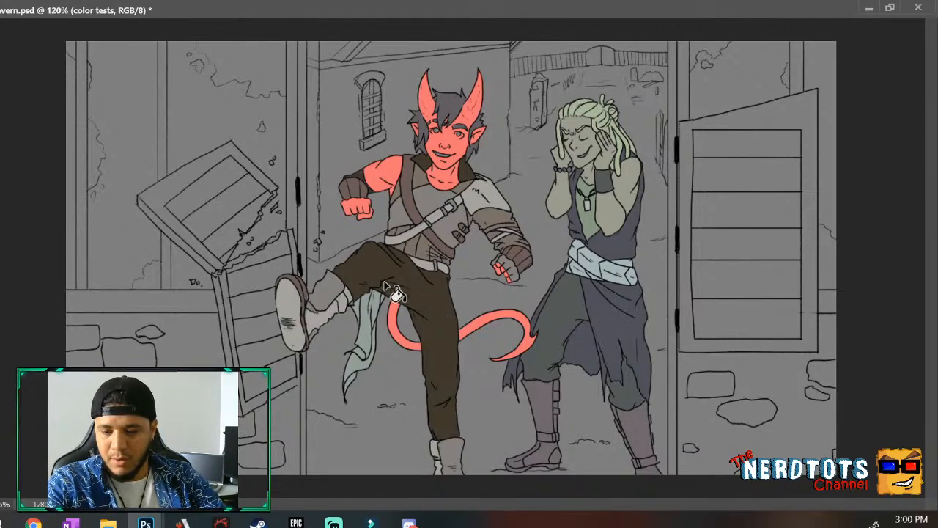
{"action": "key", "text": "w"}
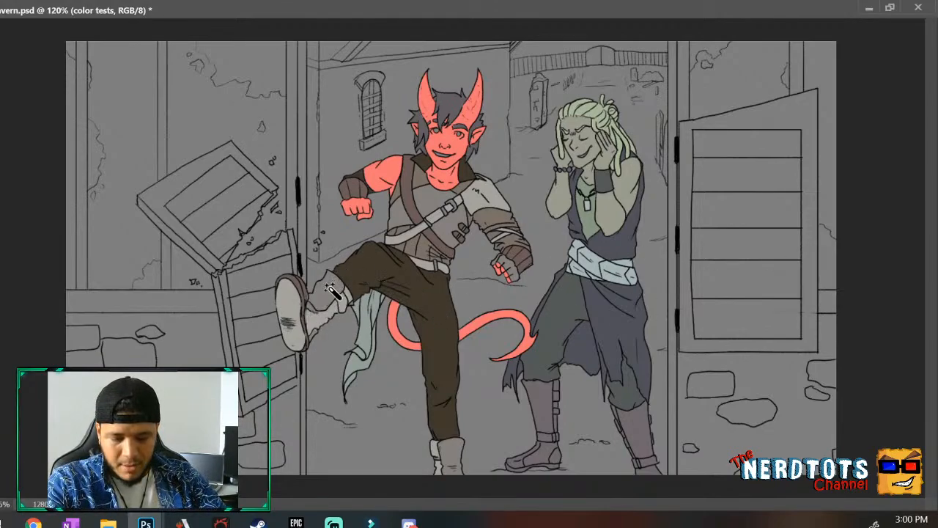
{"action": "left_click", "coordinate": [328, 287]}
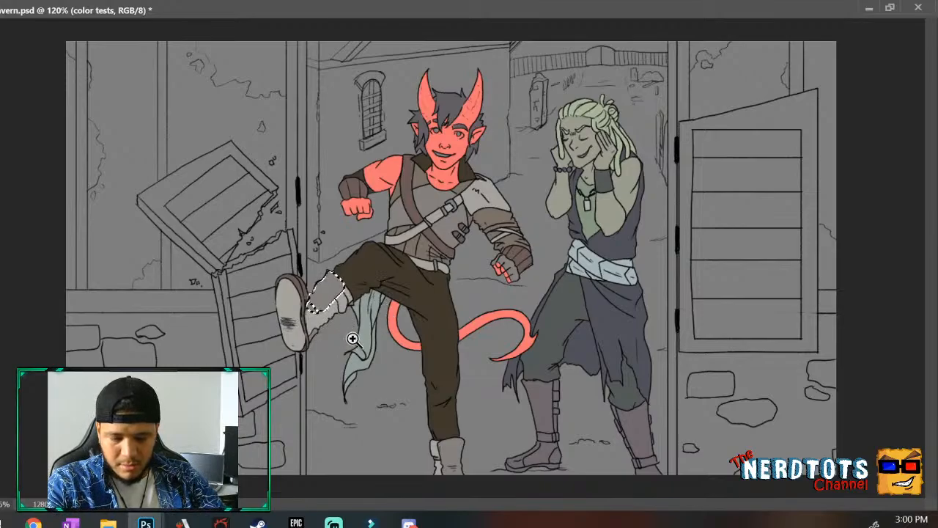
{"action": "left_click_drag", "start_coordinate": [352, 339], "coordinate": [385, 316]}
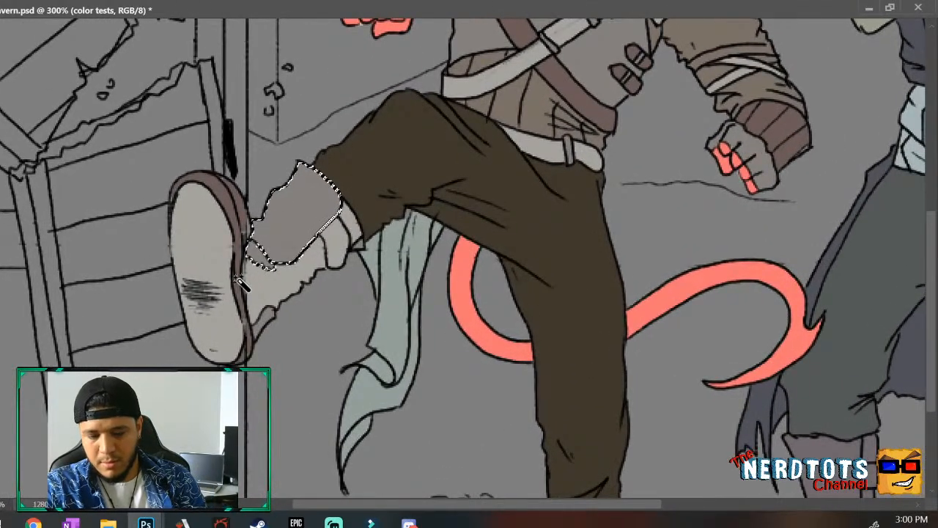
{"action": "left_click", "coordinate": [259, 326], "text": "shift"}
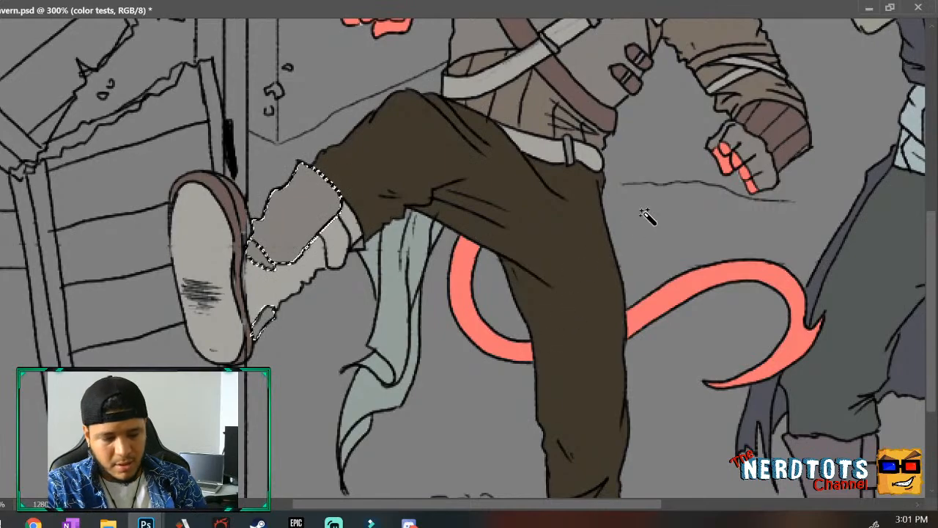
Add the horned character's lowered glove, the grey vest panels and adjoining shirt and sleeve areas to the selection.
{"action": "scroll", "coordinate": [916, 147], "scroll_direction": "up", "scroll_amount": 5}
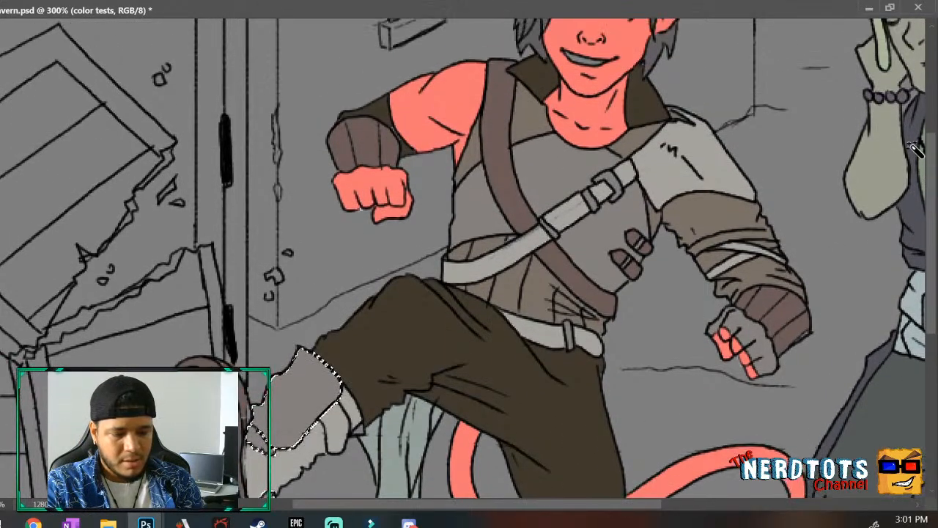
{"action": "left_click", "coordinate": [542, 170], "text": "shift"}
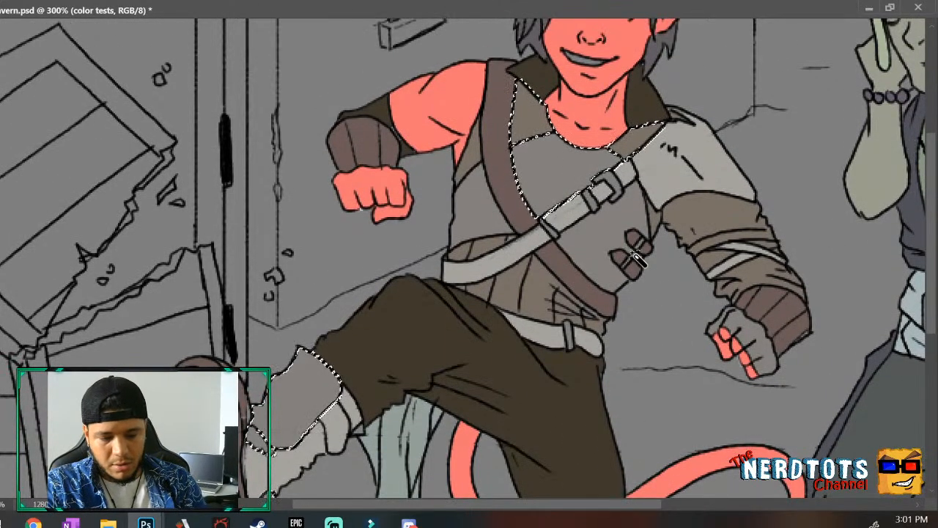
{"action": "key", "text": "ctrl+z"}
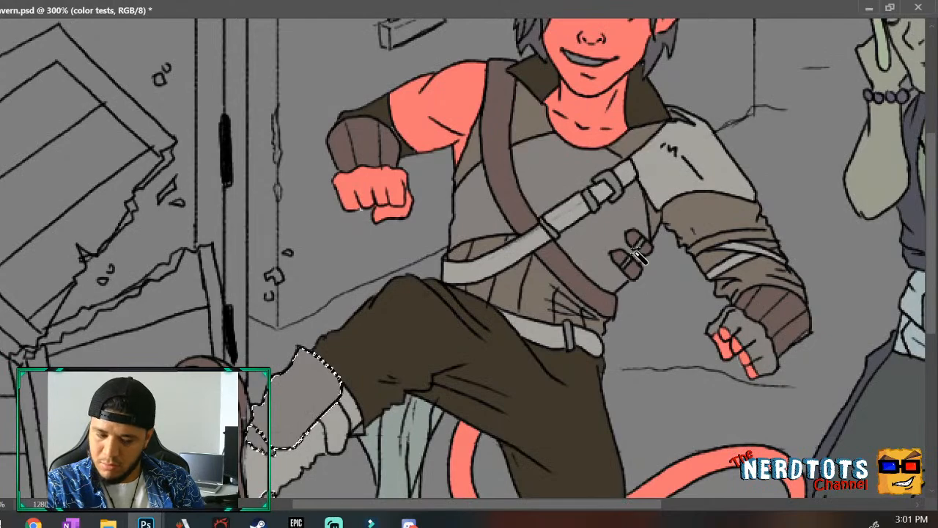
{"action": "left_click", "coordinate": [491, 233], "text": "shift"}
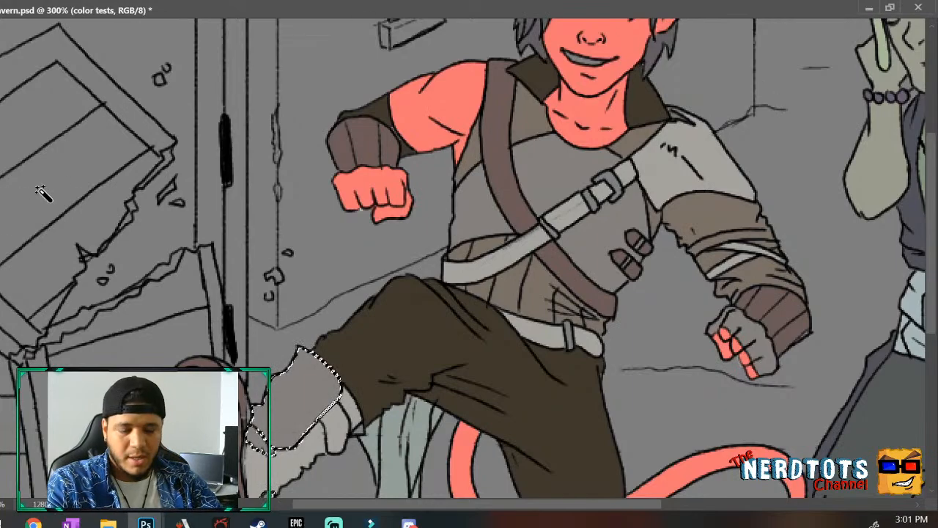
{"action": "left_click", "coordinate": [741, 350], "text": "shift"}
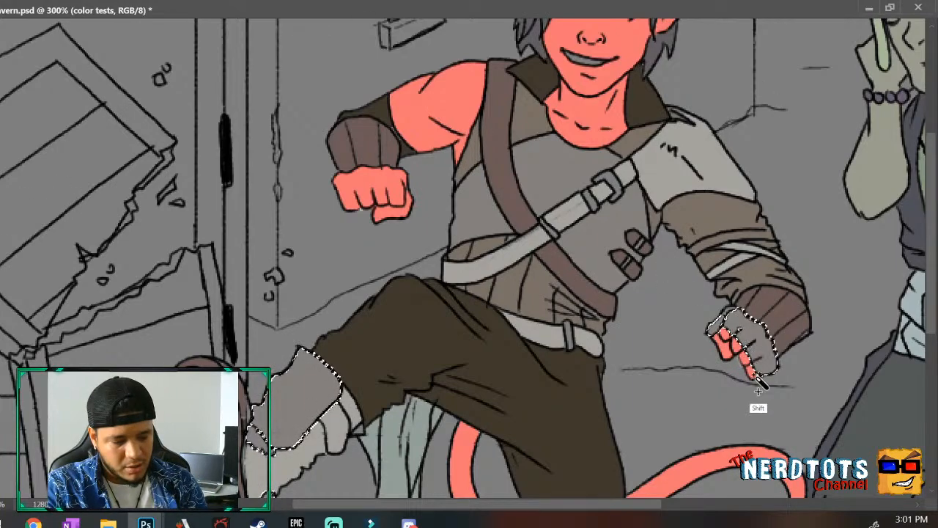
{"action": "left_click", "coordinate": [630, 261], "text": "shift"}
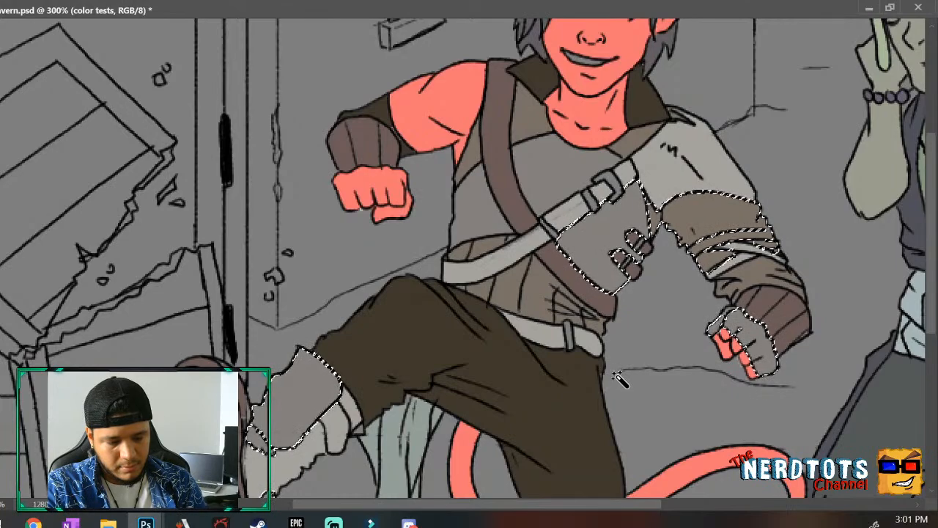
{"action": "left_click", "coordinate": [535, 258], "text": "shift"}
{"action": "left_click", "coordinate": [477, 228], "text": "shift"}
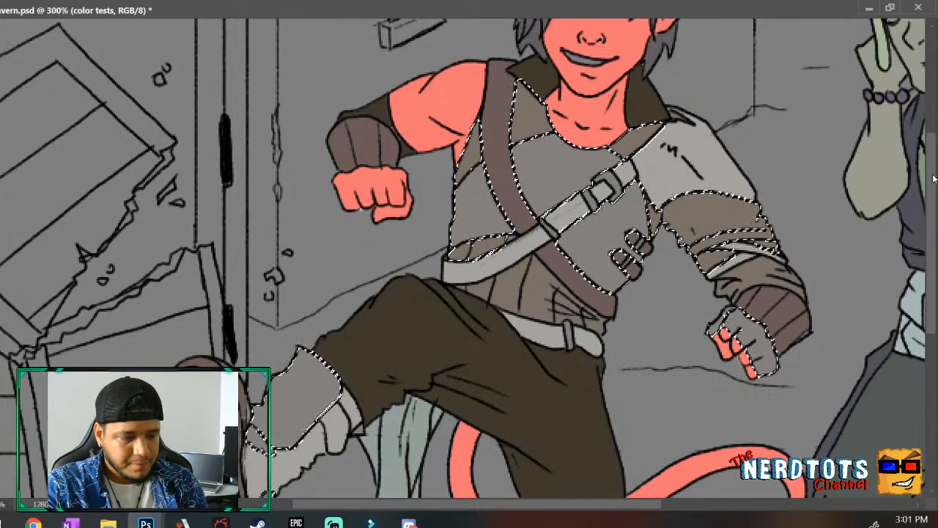
Add the front piece of the horned character's standing boot, below the trouser hem, to the selection.
{"action": "scroll", "coordinate": [916, 371], "scroll_direction": "down", "scroll_amount": 5}
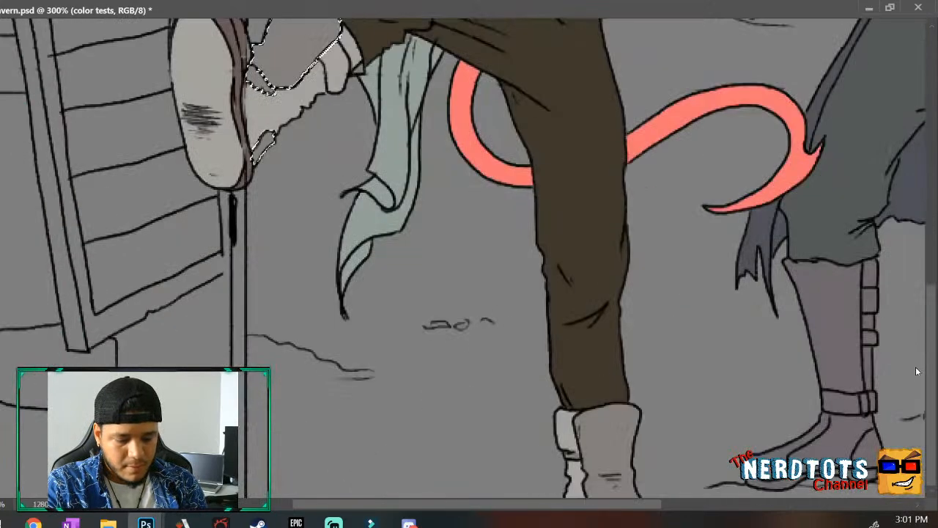
{"action": "left_click", "coordinate": [586, 469], "text": "shift"}
{"action": "key", "text": "ctrl+z"}
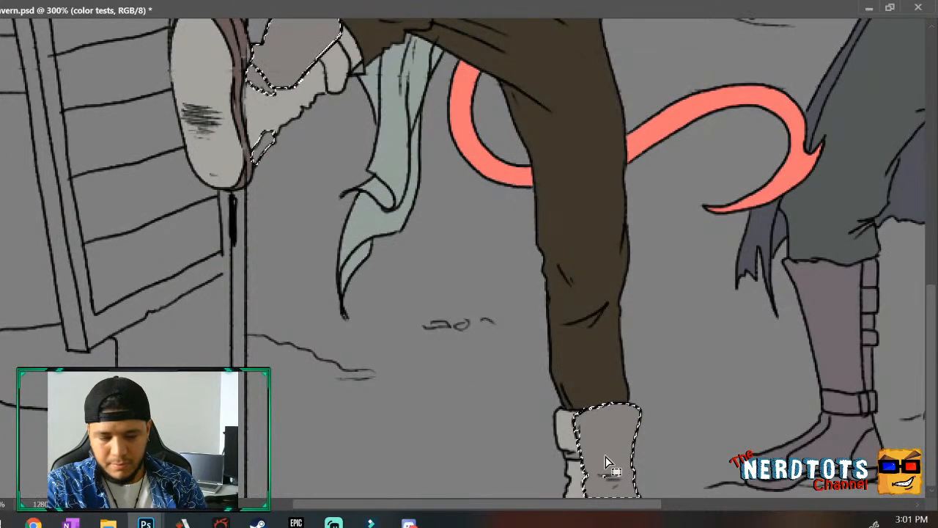
Paint the horned character's vest panels orange-brown on Layer 3 inside the selection, starting with the side and upper chest panels.
{"action": "left_click_drag", "start_coordinate": [932, 310], "coordinate": [932, 205]}
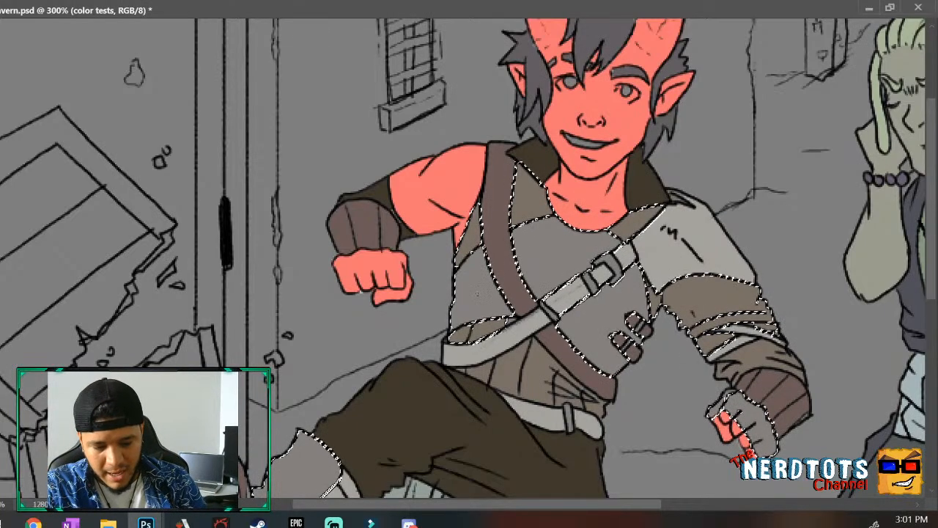
{"action": "left_click_drag", "start_coordinate": [477, 277], "coordinate": [502, 240]}
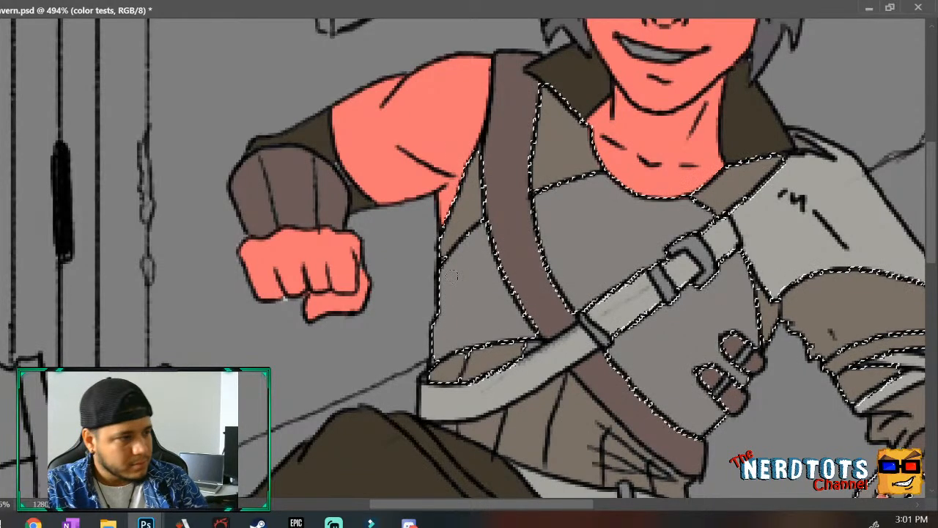
{"action": "key", "text": "q"}
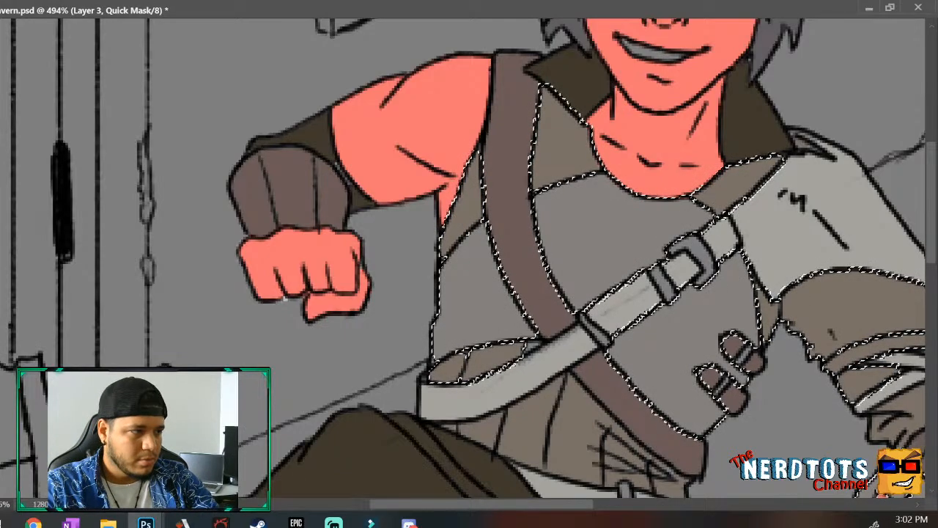
{"action": "key", "text": "q"}
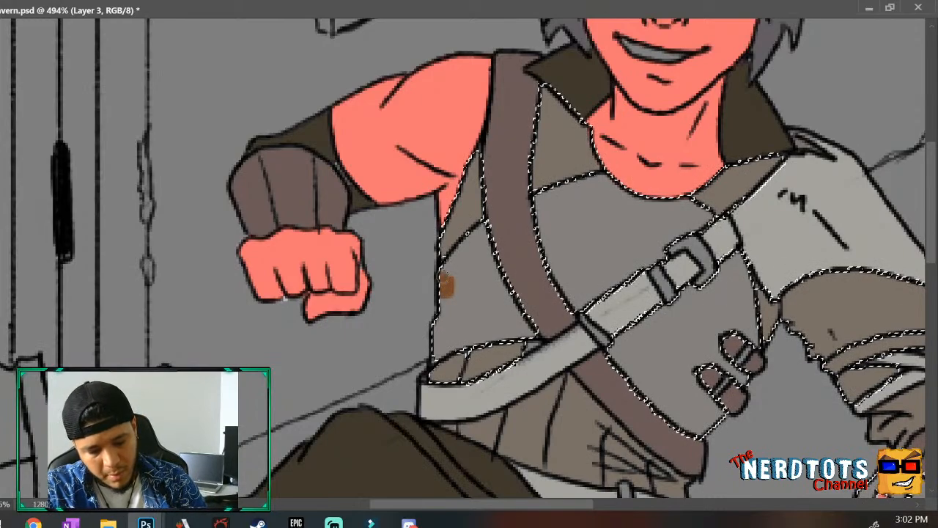
{"action": "left_click_drag", "start_coordinate": [474, 241], "coordinate": [491, 270]}
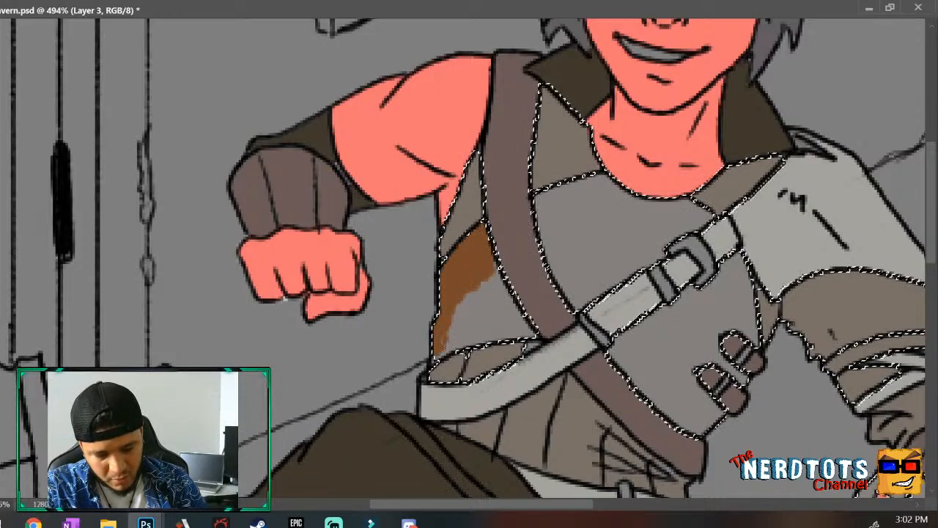
{"action": "mouse_move", "coordinate": [444, 343]}
{"action": "left_mouse_down"}
{"action": "mouse_move", "coordinate": [489, 335]}
{"action": "mouse_move", "coordinate": [451, 342]}
{"action": "mouse_move", "coordinate": [506, 316]}
{"action": "mouse_move", "coordinate": [503, 291]}
{"action": "mouse_move", "coordinate": [518, 323]}
{"action": "mouse_move", "coordinate": [462, 322]}
{"action": "left_mouse_up"}
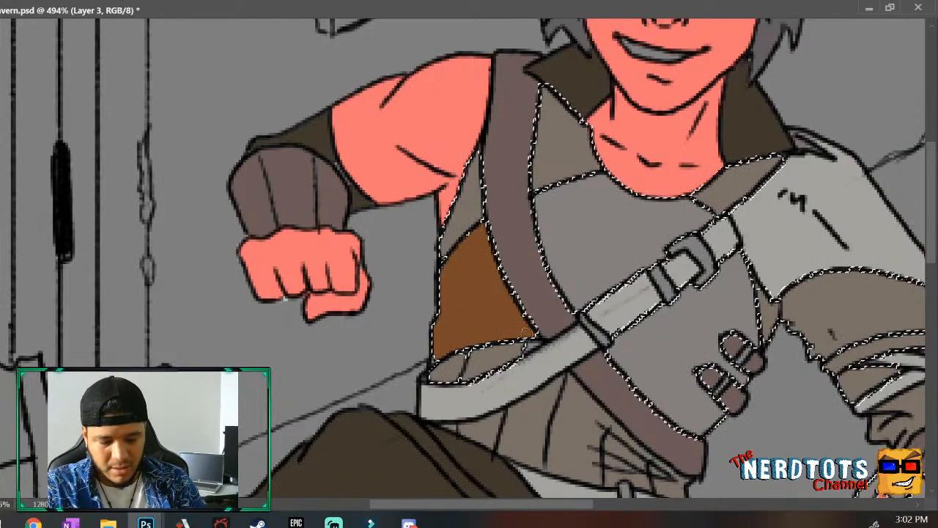
{"action": "mouse_move", "coordinate": [538, 202]}
{"action": "left_mouse_down"}
{"action": "mouse_move", "coordinate": [565, 287]}
{"action": "mouse_move", "coordinate": [538, 210]}
{"action": "mouse_move", "coordinate": [546, 196]}
{"action": "mouse_move", "coordinate": [603, 179]}
{"action": "mouse_move", "coordinate": [626, 199]}
{"action": "mouse_move", "coordinate": [657, 193]}
{"action": "mouse_move", "coordinate": [632, 202]}
{"action": "mouse_move", "coordinate": [640, 206]}
{"action": "mouse_move", "coordinate": [682, 204]}
{"action": "mouse_move", "coordinate": [700, 221]}
{"action": "mouse_move", "coordinate": [575, 303]}
{"action": "mouse_move", "coordinate": [546, 198]}
{"action": "mouse_move", "coordinate": [578, 298]}
{"action": "mouse_move", "coordinate": [596, 264]}
{"action": "mouse_move", "coordinate": [592, 289]}
{"action": "mouse_move", "coordinate": [626, 259]}
{"action": "mouse_move", "coordinate": [577, 276]}
{"action": "mouse_move", "coordinate": [614, 233]}
{"action": "mouse_move", "coordinate": [562, 258]}
{"action": "mouse_move", "coordinate": [591, 216]}
{"action": "mouse_move", "coordinate": [553, 230]}
{"action": "mouse_move", "coordinate": [563, 191]}
{"action": "mouse_move", "coordinate": [573, 226]}
{"action": "mouse_move", "coordinate": [576, 199]}
{"action": "mouse_move", "coordinate": [586, 216]}
{"action": "mouse_move", "coordinate": [625, 202]}
{"action": "mouse_move", "coordinate": [607, 200]}
{"action": "mouse_move", "coordinate": [590, 224]}
{"action": "mouse_move", "coordinate": [639, 219]}
{"action": "mouse_move", "coordinate": [617, 262]}
{"action": "mouse_move", "coordinate": [678, 219]}
{"action": "left_mouse_up"}
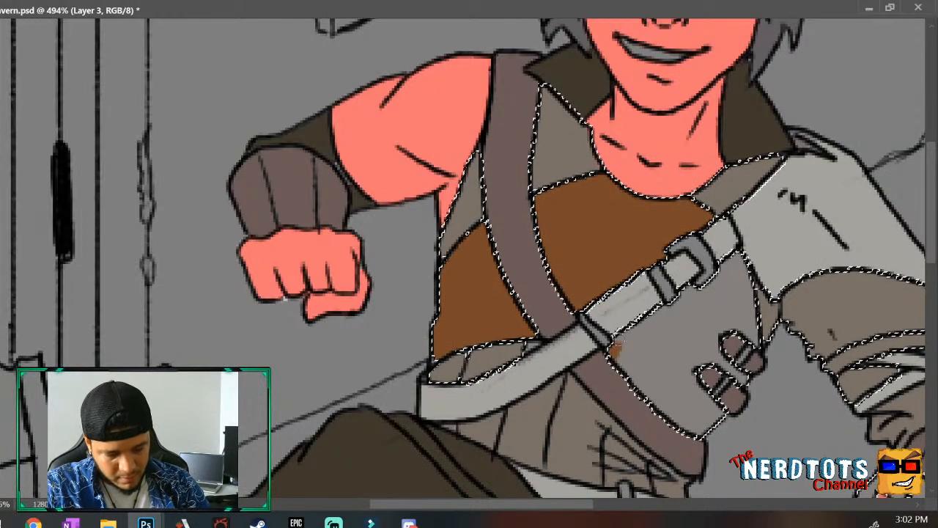
Paint the unpainted vest area below the diagonal chest strap brown on the horned character, filling the leftover gaps around the small pouches.
{"action": "mouse_move", "coordinate": [616, 350]}
{"action": "left_mouse_down"}
{"action": "mouse_move", "coordinate": [667, 309]}
{"action": "mouse_move", "coordinate": [675, 319]}
{"action": "mouse_move", "coordinate": [736, 261]}
{"action": "left_mouse_up"}
{"action": "mouse_move", "coordinate": [743, 294]}
{"action": "left_mouse_down"}
{"action": "mouse_move", "coordinate": [753, 336]}
{"action": "mouse_move", "coordinate": [740, 322]}
{"action": "mouse_move", "coordinate": [711, 348]}
{"action": "mouse_move", "coordinate": [743, 380]}
{"action": "mouse_move", "coordinate": [696, 366]}
{"action": "mouse_move", "coordinate": [702, 398]}
{"action": "mouse_move", "coordinate": [692, 373]}
{"action": "mouse_move", "coordinate": [717, 415]}
{"action": "left_mouse_up"}
{"action": "mouse_move", "coordinate": [619, 361]}
{"action": "left_mouse_down"}
{"action": "mouse_move", "coordinate": [685, 420]}
{"action": "mouse_move", "coordinate": [625, 356]}
{"action": "mouse_move", "coordinate": [655, 389]}
{"action": "mouse_move", "coordinate": [653, 349]}
{"action": "mouse_move", "coordinate": [673, 396]}
{"action": "mouse_move", "coordinate": [673, 363]}
{"action": "mouse_move", "coordinate": [674, 389]}
{"action": "left_mouse_up"}
{"action": "mouse_move", "coordinate": [651, 345]}
{"action": "left_mouse_down"}
{"action": "mouse_move", "coordinate": [675, 312]}
{"action": "mouse_move", "coordinate": [665, 339]}
{"action": "mouse_move", "coordinate": [679, 360]}
{"action": "left_mouse_up"}
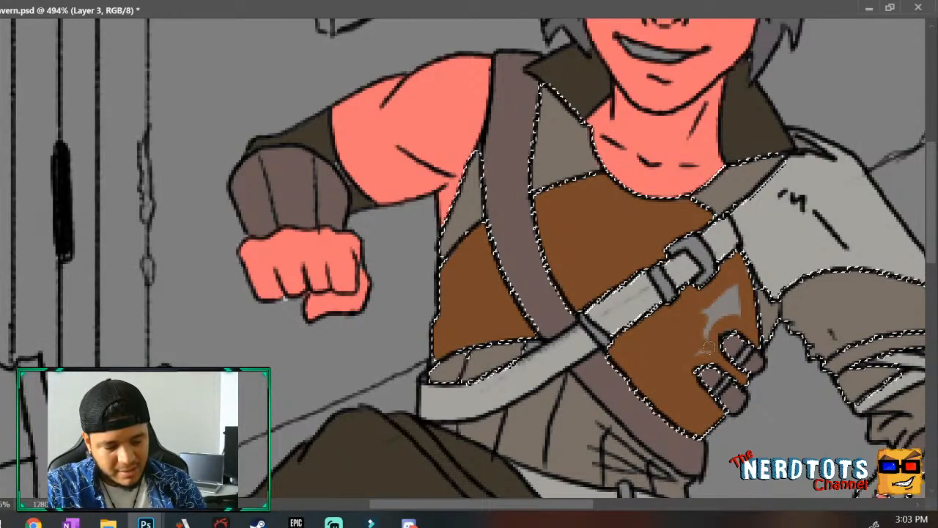
{"action": "left_click_drag", "start_coordinate": [705, 329], "coordinate": [738, 288]}
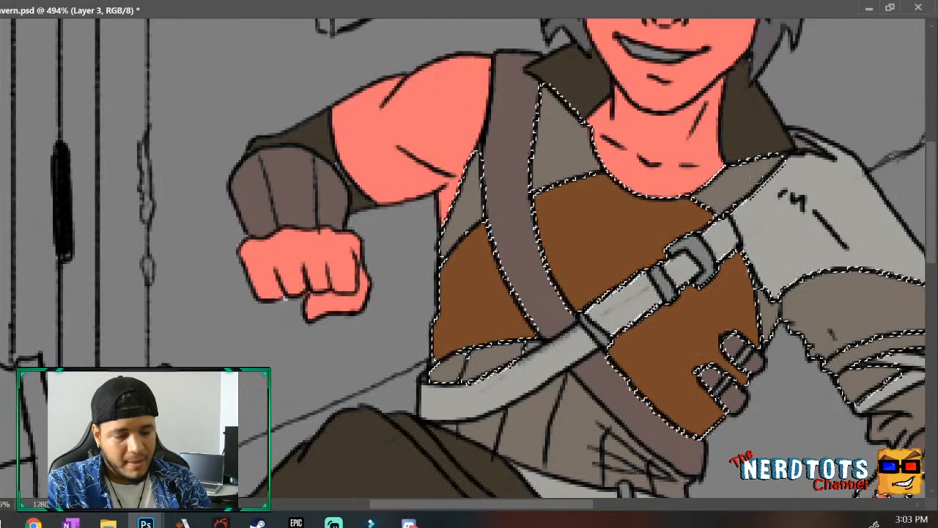
Paint the selected boot shaft on the horned character's standing leg the same brown as the vest.
{"action": "scroll", "coordinate": [730, 293], "scroll_direction": "down", "scroll_amount": 5}
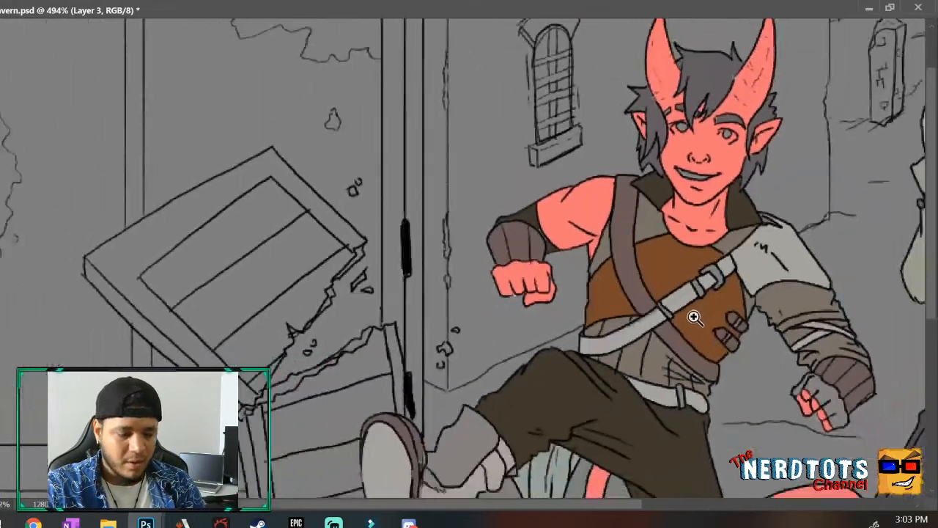
{"action": "mouse_move", "coordinate": [605, 261]}
{"action": "left_mouse_down"}
{"action": "mouse_move", "coordinate": [564, 305]}
{"action": "mouse_move", "coordinate": [571, 309]}
{"action": "left_mouse_up"}
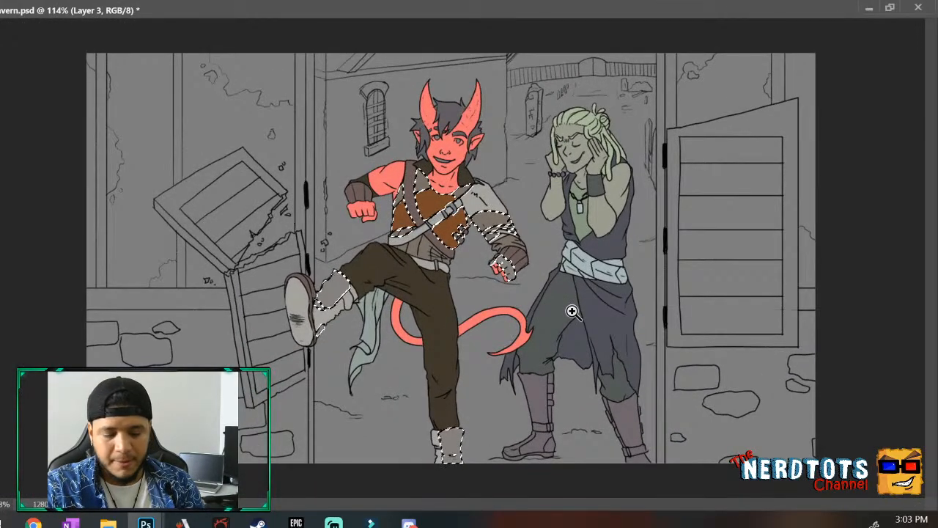
{"action": "left_click_drag", "start_coordinate": [452, 438], "coordinate": [496, 387]}
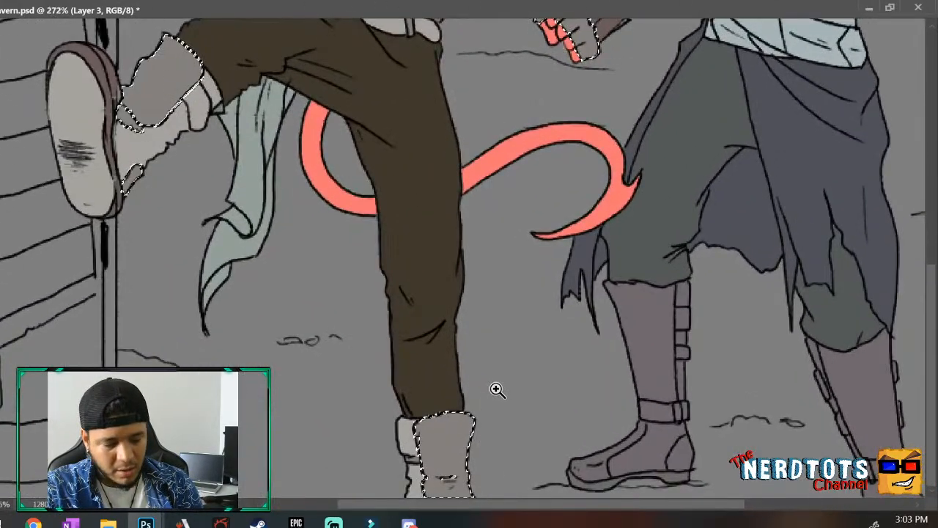
{"action": "left_click_drag", "start_coordinate": [473, 455], "coordinate": [516, 408]}
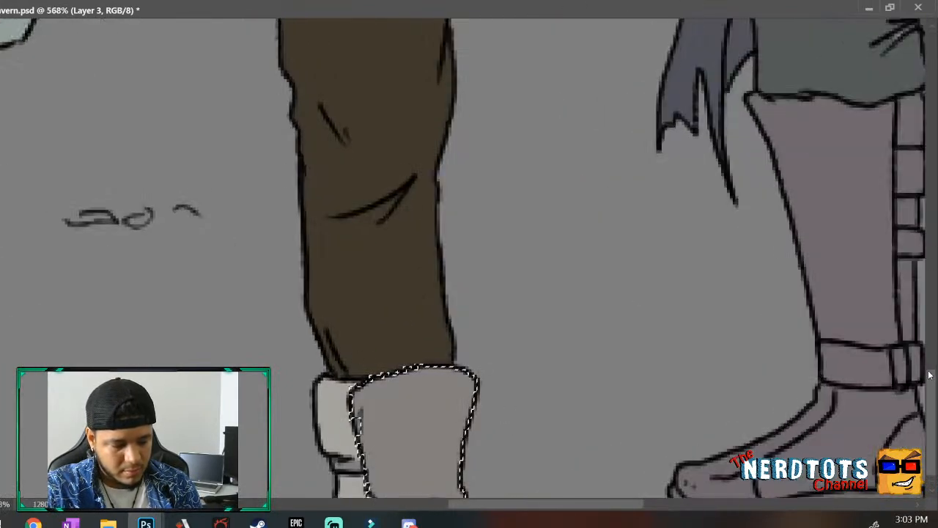
{"action": "scroll", "coordinate": [932, 390], "scroll_direction": "down", "scroll_amount": 2}
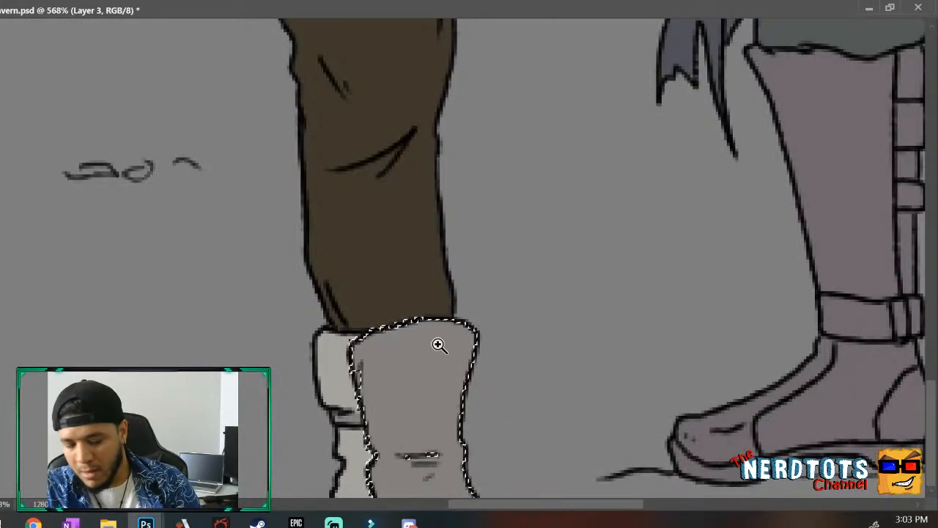
{"action": "left_click_drag", "start_coordinate": [378, 376], "coordinate": [425, 339]}
{"action": "mouse_move", "coordinate": [385, 326]}
{"action": "left_mouse_down"}
{"action": "mouse_move", "coordinate": [363, 370]}
{"action": "mouse_move", "coordinate": [366, 399]}
{"action": "mouse_move", "coordinate": [421, 326]}
{"action": "mouse_move", "coordinate": [370, 418]}
{"action": "left_mouse_up"}
{"action": "mouse_move", "coordinate": [415, 352]}
{"action": "left_mouse_down"}
{"action": "mouse_move", "coordinate": [381, 425]}
{"action": "mouse_move", "coordinate": [440, 476]}
{"action": "mouse_move", "coordinate": [404, 489]}
{"action": "mouse_move", "coordinate": [443, 480]}
{"action": "mouse_move", "coordinate": [469, 492]}
{"action": "left_mouse_up"}
{"action": "left_click_drag", "start_coordinate": [370, 476], "coordinate": [355, 337]}
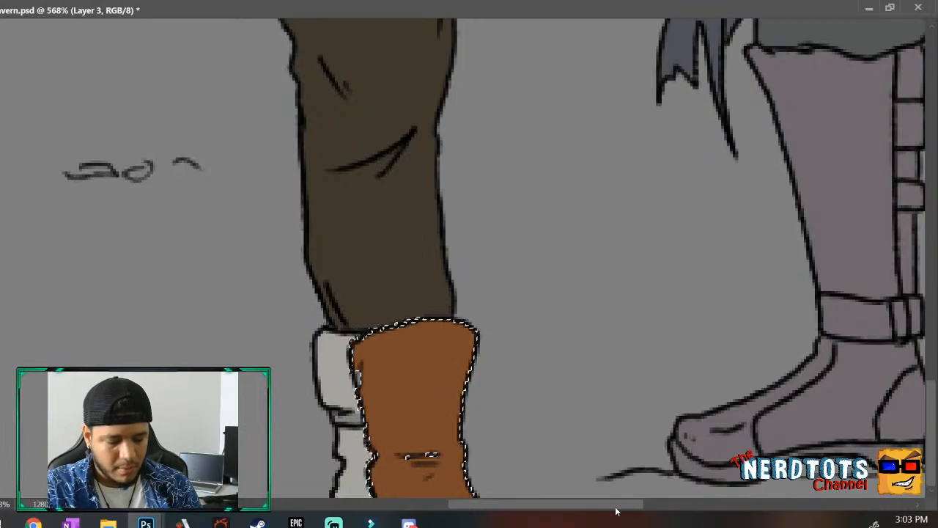
Paint the boot shaft and the small selected pieces near the sole on the raised leg brown.
{"action": "left_click_drag", "start_coordinate": [614, 509], "coordinate": [459, 511]}
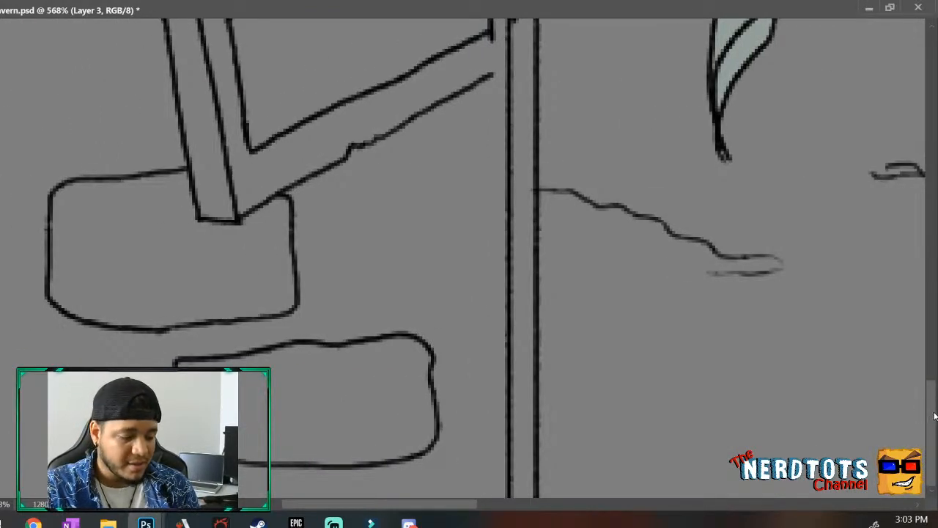
{"action": "left_click_drag", "start_coordinate": [934, 417], "coordinate": [932, 289]}
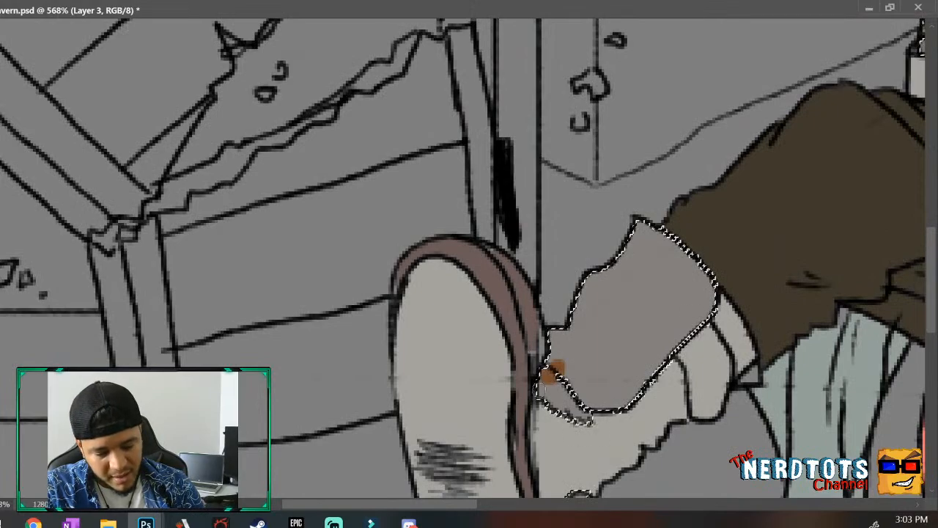
{"action": "mouse_move", "coordinate": [554, 370]}
{"action": "left_mouse_down"}
{"action": "mouse_move", "coordinate": [562, 397]}
{"action": "mouse_move", "coordinate": [568, 356]}
{"action": "mouse_move", "coordinate": [549, 370]}
{"action": "mouse_move", "coordinate": [578, 433]}
{"action": "mouse_move", "coordinate": [593, 403]}
{"action": "mouse_move", "coordinate": [591, 311]}
{"action": "mouse_move", "coordinate": [580, 310]}
{"action": "mouse_move", "coordinate": [587, 300]}
{"action": "mouse_move", "coordinate": [635, 387]}
{"action": "left_mouse_up"}
{"action": "mouse_move", "coordinate": [608, 309]}
{"action": "left_mouse_down"}
{"action": "mouse_move", "coordinate": [645, 393]}
{"action": "mouse_move", "coordinate": [630, 262]}
{"action": "mouse_move", "coordinate": [655, 360]}
{"action": "mouse_move", "coordinate": [645, 203]}
{"action": "mouse_move", "coordinate": [659, 325]}
{"action": "mouse_move", "coordinate": [657, 235]}
{"action": "mouse_move", "coordinate": [681, 319]}
{"action": "mouse_move", "coordinate": [694, 275]}
{"action": "mouse_move", "coordinate": [715, 307]}
{"action": "left_mouse_up"}
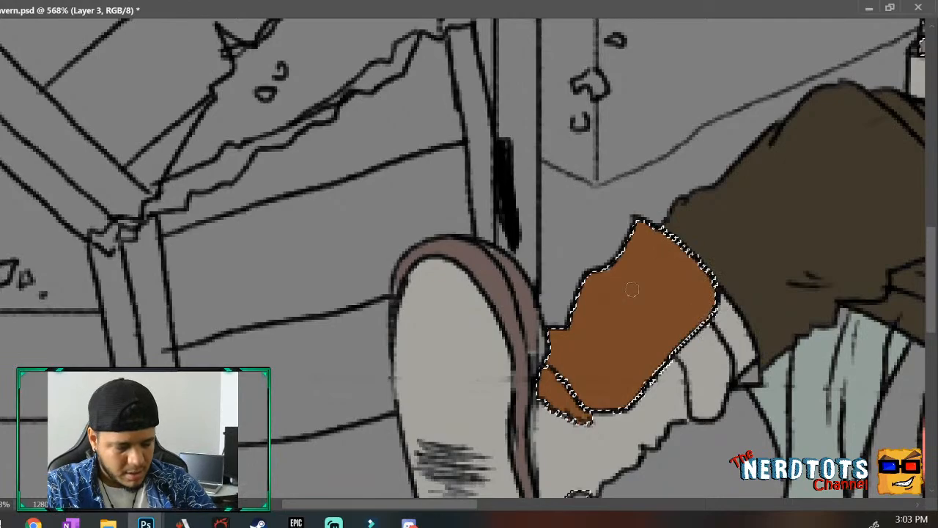
{"action": "left_click_drag", "start_coordinate": [931, 313], "coordinate": [931, 380]}
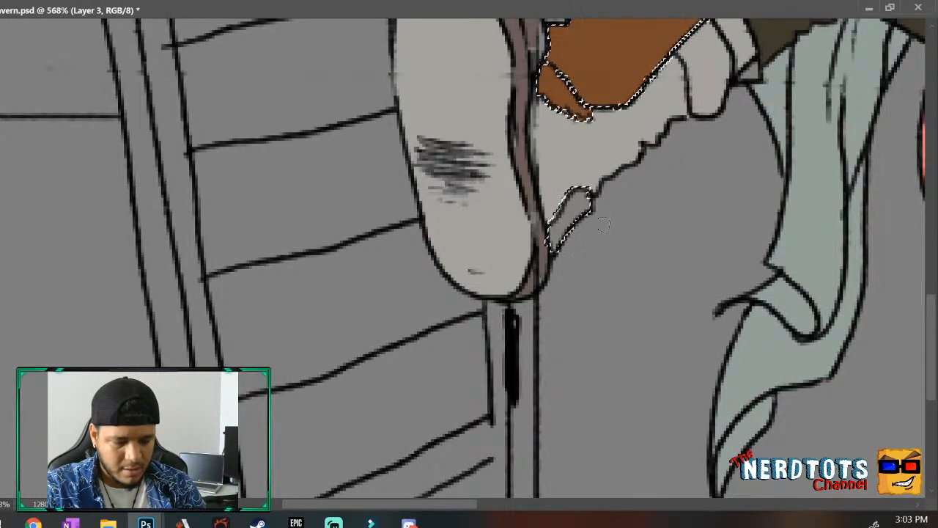
{"action": "mouse_move", "coordinate": [582, 211]}
{"action": "left_mouse_down"}
{"action": "mouse_move", "coordinate": [563, 231]}
{"action": "mouse_move", "coordinate": [584, 197]}
{"action": "left_mouse_up"}
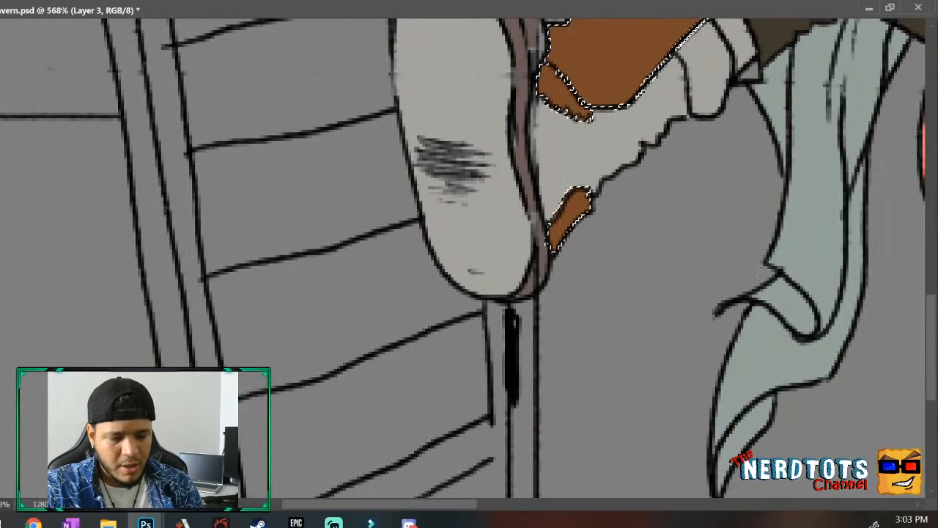
Paint the fingerless glove on the wrapped arm's hand brown, and clear the selection.
{"action": "left_click_drag", "start_coordinate": [458, 505], "coordinate": [587, 502]}
{"action": "left_click_drag", "start_coordinate": [935, 310], "coordinate": [931, 384]}
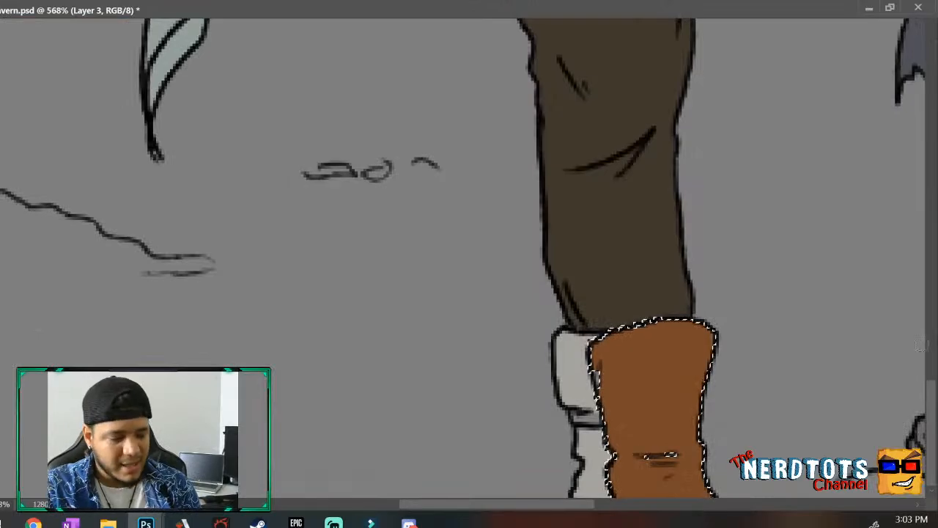
{"action": "left_click_drag", "start_coordinate": [932, 412], "coordinate": [921, 212]}
{"action": "left_click_drag", "start_coordinate": [548, 507], "coordinate": [594, 511]}
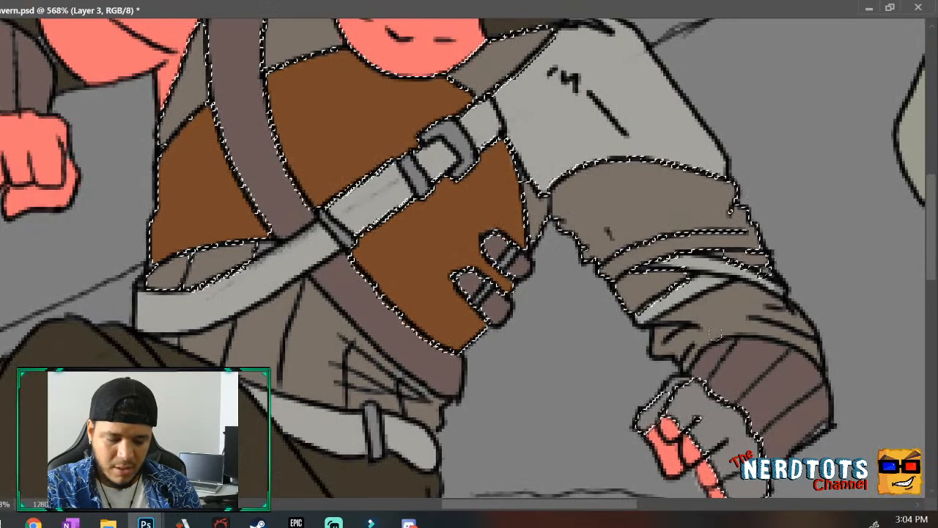
{"action": "scroll", "coordinate": [928, 309], "scroll_direction": "down", "scroll_amount": 5}
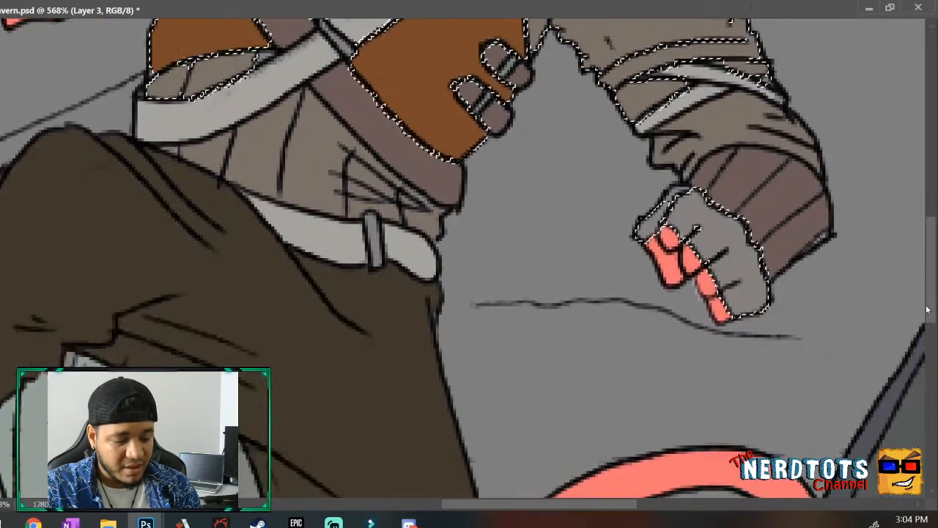
{"action": "mouse_move", "coordinate": [663, 204]}
{"action": "left_mouse_down"}
{"action": "mouse_move", "coordinate": [642, 233]}
{"action": "mouse_move", "coordinate": [673, 226]}
{"action": "left_mouse_up"}
{"action": "mouse_move", "coordinate": [684, 192]}
{"action": "left_mouse_down"}
{"action": "mouse_move", "coordinate": [681, 225]}
{"action": "mouse_move", "coordinate": [697, 212]}
{"action": "mouse_move", "coordinate": [702, 233]}
{"action": "mouse_move", "coordinate": [705, 208]}
{"action": "mouse_move", "coordinate": [723, 273]}
{"action": "mouse_move", "coordinate": [741, 242]}
{"action": "mouse_move", "coordinate": [737, 312]}
{"action": "mouse_move", "coordinate": [761, 275]}
{"action": "mouse_move", "coordinate": [764, 314]}
{"action": "mouse_move", "coordinate": [744, 234]}
{"action": "mouse_move", "coordinate": [723, 217]}
{"action": "left_mouse_up"}
{"action": "key", "text": "ctrl+d"}
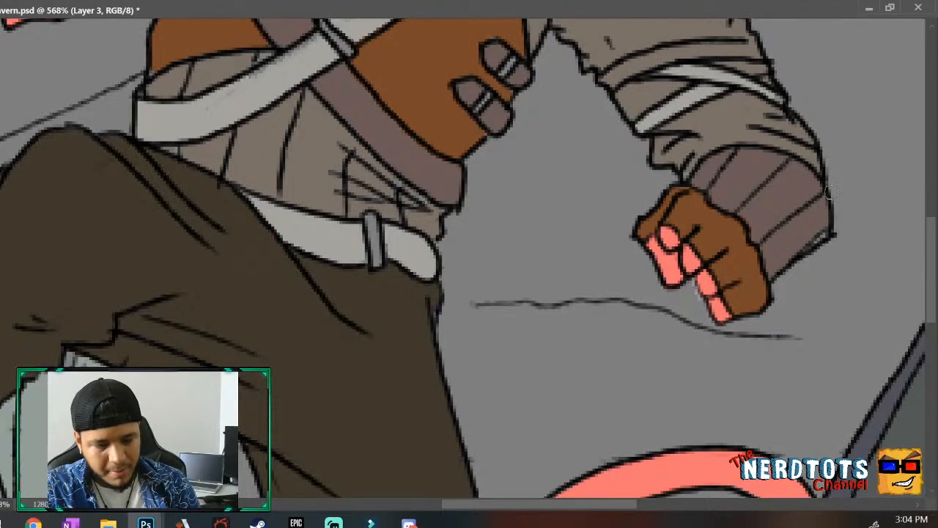
Fill the small strap gap and the unpainted edge of the standing leg's boot with brown.
{"action": "scroll", "coordinate": [370, 418], "scroll_direction": "down", "scroll_amount": 10}
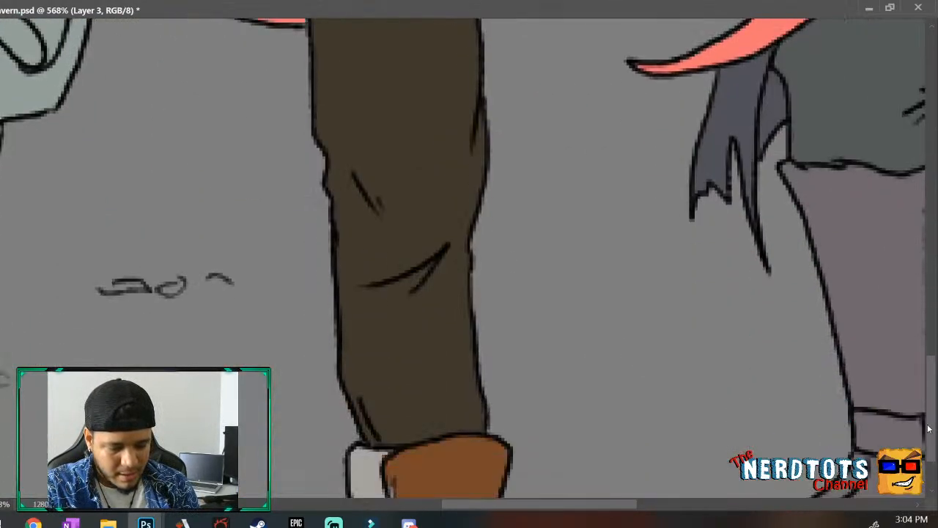
{"action": "left_click_drag", "start_coordinate": [370, 418], "coordinate": [393, 416]}
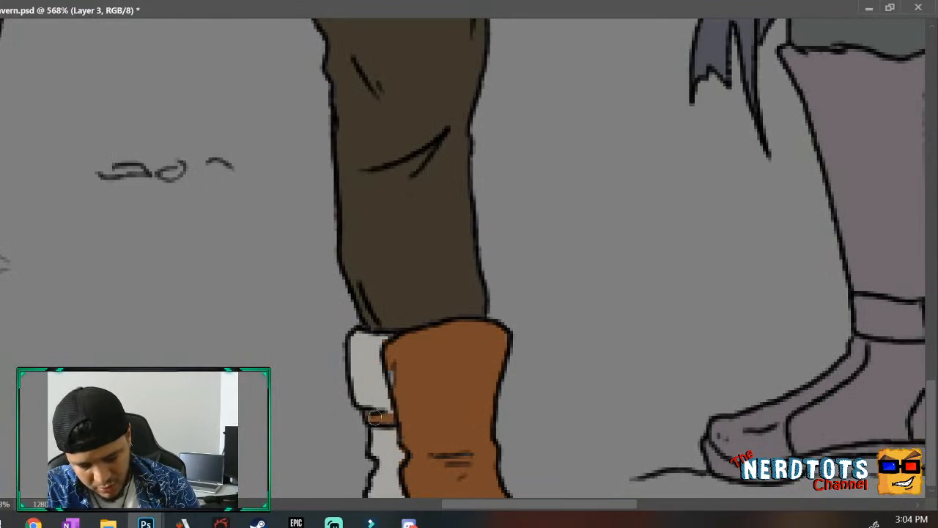
{"action": "left_click_drag", "start_coordinate": [390, 367], "coordinate": [391, 389]}
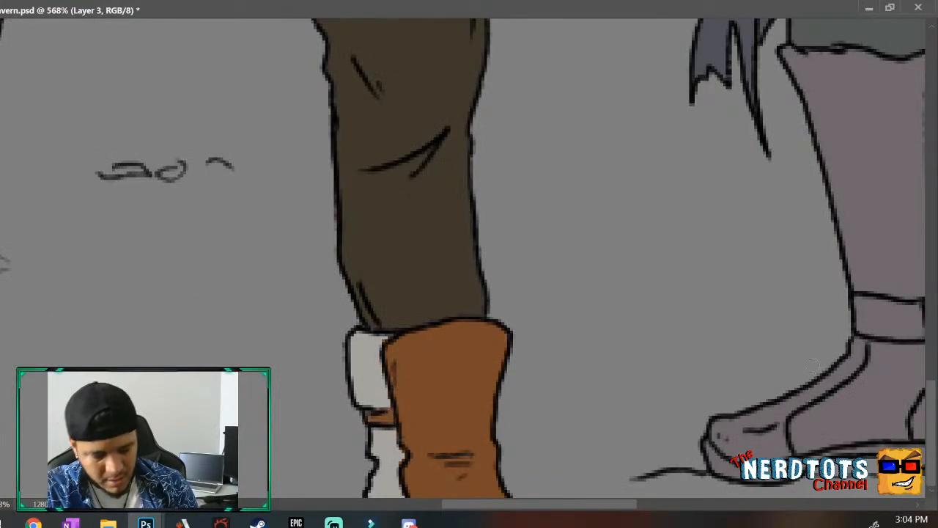
Paint the folded flap behind the raised leg's boot shaft brown.
{"action": "mouse_move", "coordinate": [595, 511]}
{"action": "left_mouse_down"}
{"action": "mouse_move", "coordinate": [477, 509]}
{"action": "mouse_move", "coordinate": [431, 486]}
{"action": "left_mouse_up"}
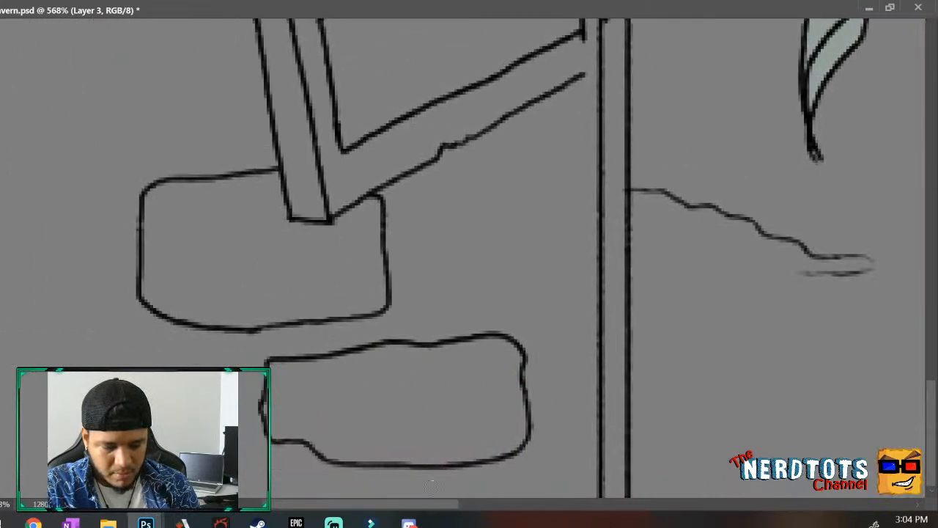
{"action": "mouse_move", "coordinate": [930, 403]}
{"action": "left_mouse_down"}
{"action": "mouse_move", "coordinate": [928, 294]}
{"action": "mouse_move", "coordinate": [898, 266]}
{"action": "left_mouse_up"}
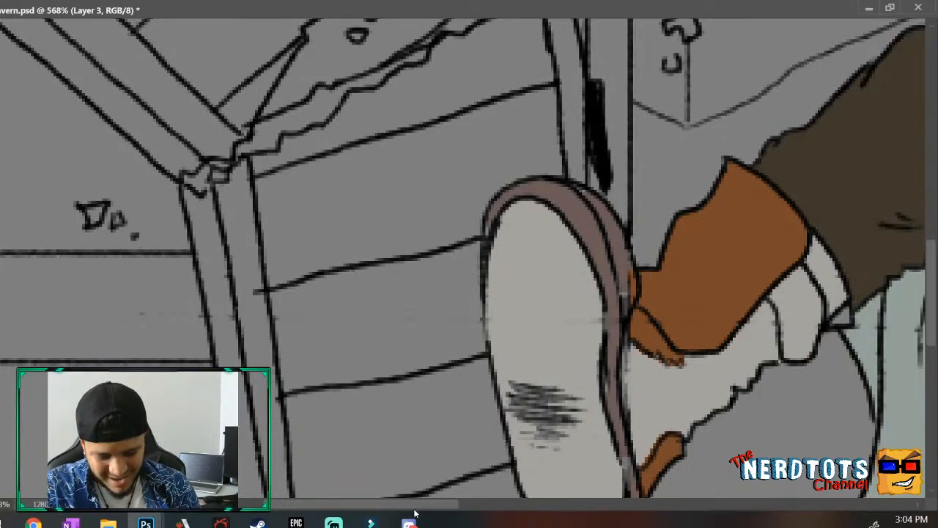
{"action": "left_click_drag", "start_coordinate": [418, 507], "coordinate": [548, 509]}
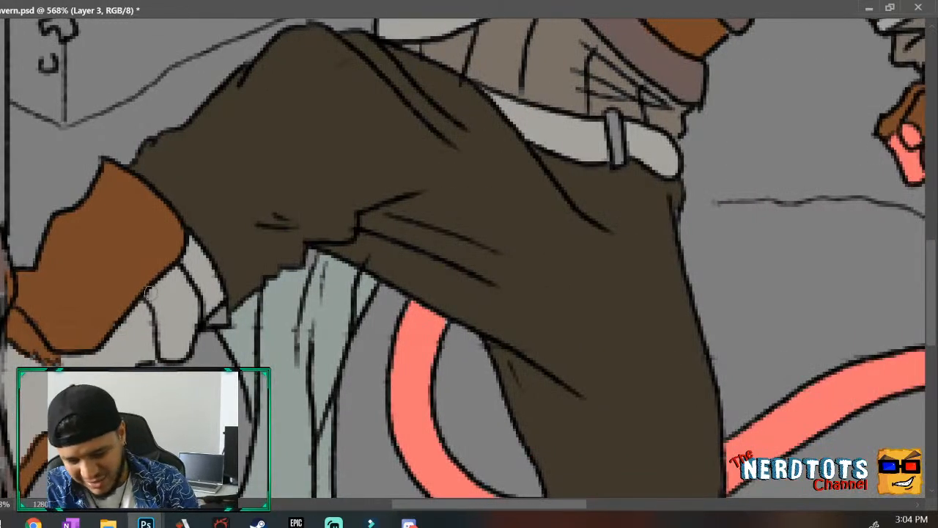
{"action": "mouse_move", "coordinate": [162, 305]}
{"action": "left_mouse_down"}
{"action": "mouse_move", "coordinate": [152, 288]}
{"action": "mouse_move", "coordinate": [176, 291]}
{"action": "mouse_move", "coordinate": [173, 272]}
{"action": "mouse_move", "coordinate": [190, 315]}
{"action": "mouse_move", "coordinate": [180, 346]}
{"action": "mouse_move", "coordinate": [158, 323]}
{"action": "mouse_move", "coordinate": [182, 312]}
{"action": "mouse_move", "coordinate": [170, 350]}
{"action": "left_mouse_up"}
{"action": "left_click_drag", "start_coordinate": [186, 293], "coordinate": [198, 300]}
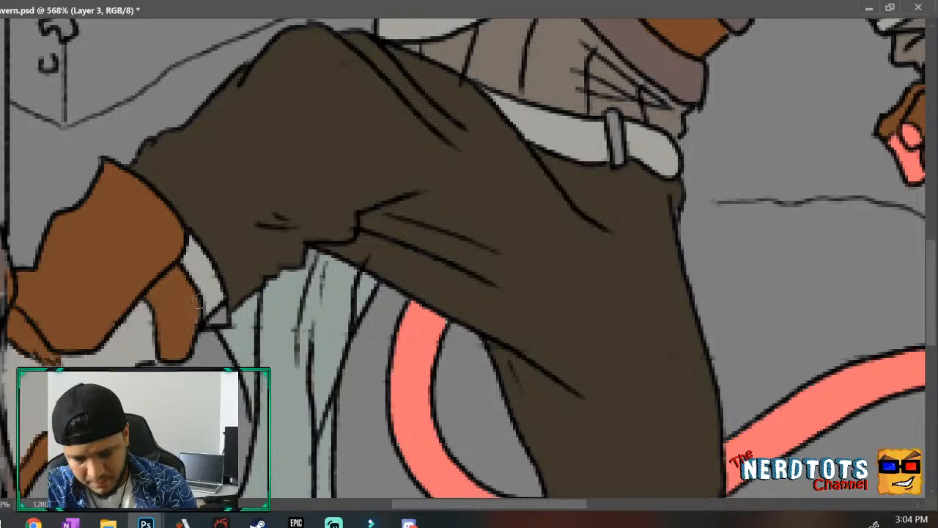
Select the horned character's shirt and wrapped sleeve areas on the color tests layer, and make Layer 3 active for painting.
{"action": "left_click_drag", "start_coordinate": [935, 321], "coordinate": [932, 235]}
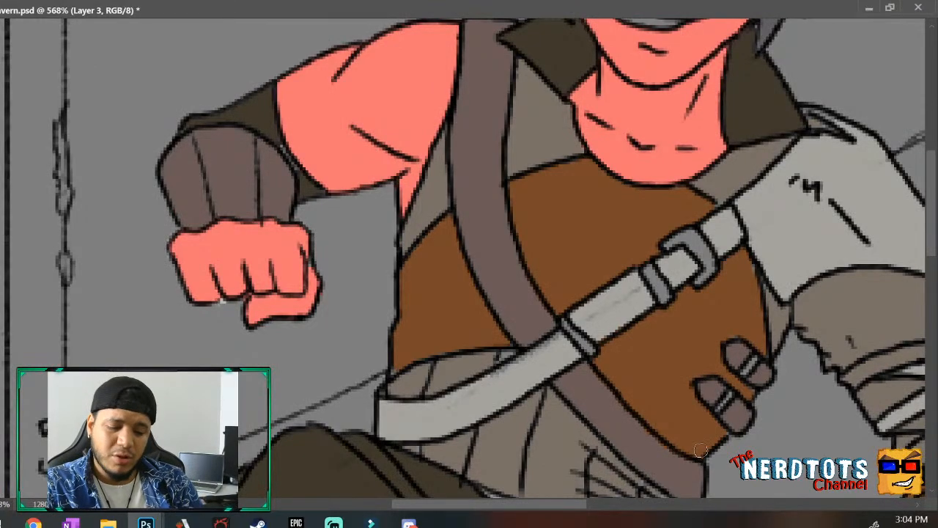
{"action": "key", "text": "z"}
{"action": "left_click_drag", "start_coordinate": [668, 259], "coordinate": [620, 301]}
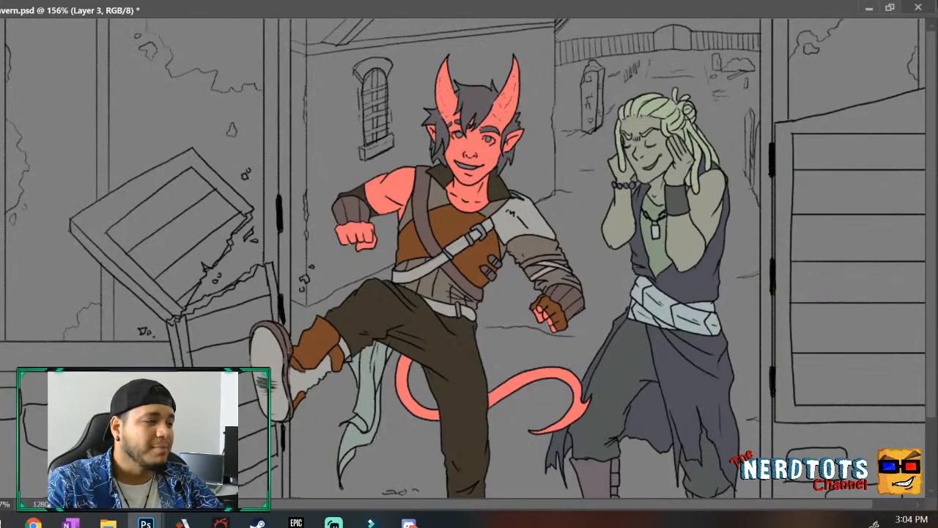
{"action": "key", "text": "q"}
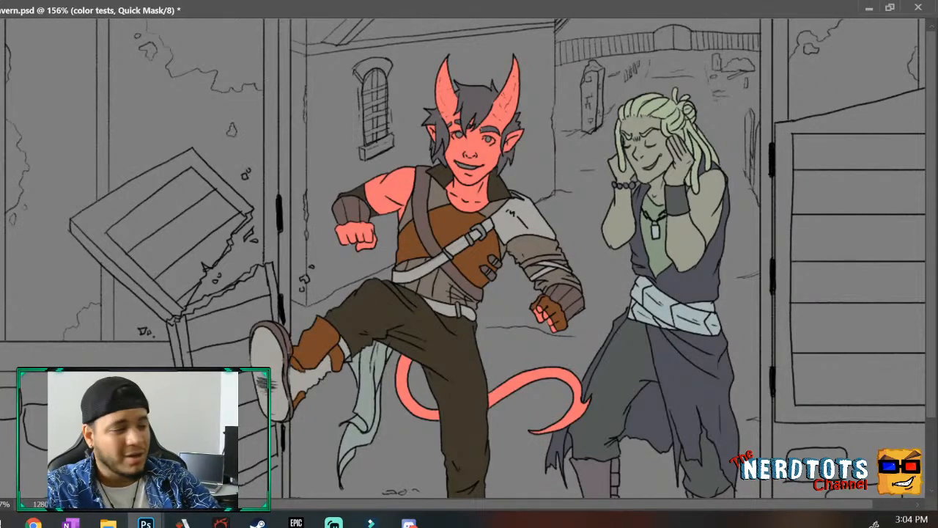
{"action": "key", "text": "q"}
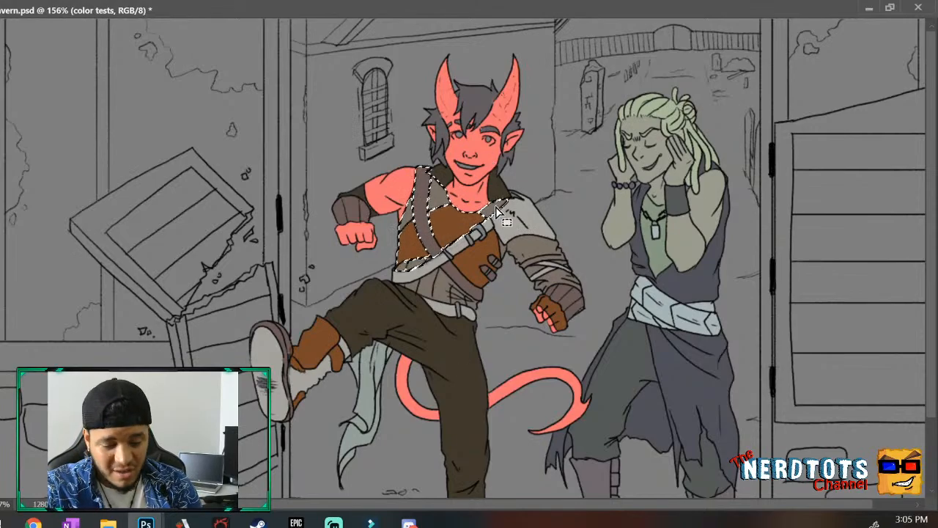
{"action": "left_click", "coordinate": [526, 242], "text": "shift"}
{"action": "left_click", "coordinate": [542, 281], "text": "shift"}
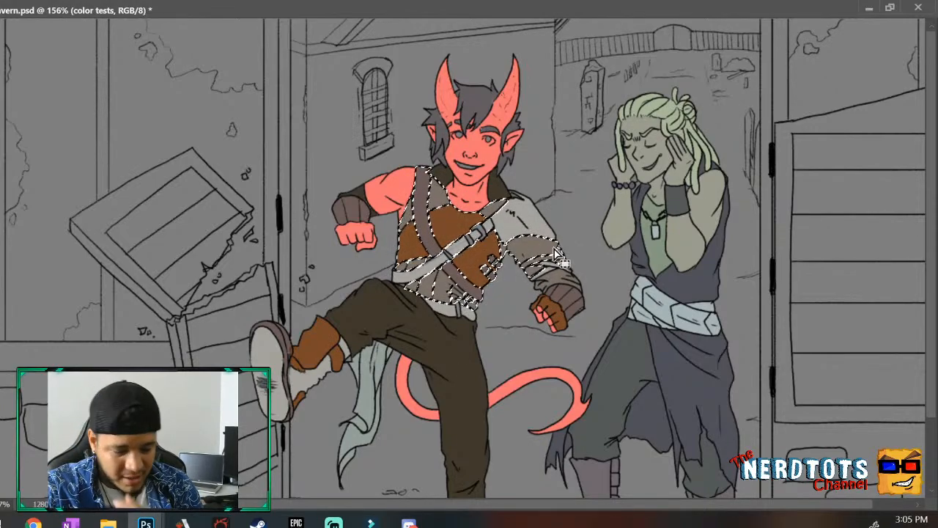
{"action": "left_click", "coordinate": [555, 310], "text": "shift"}
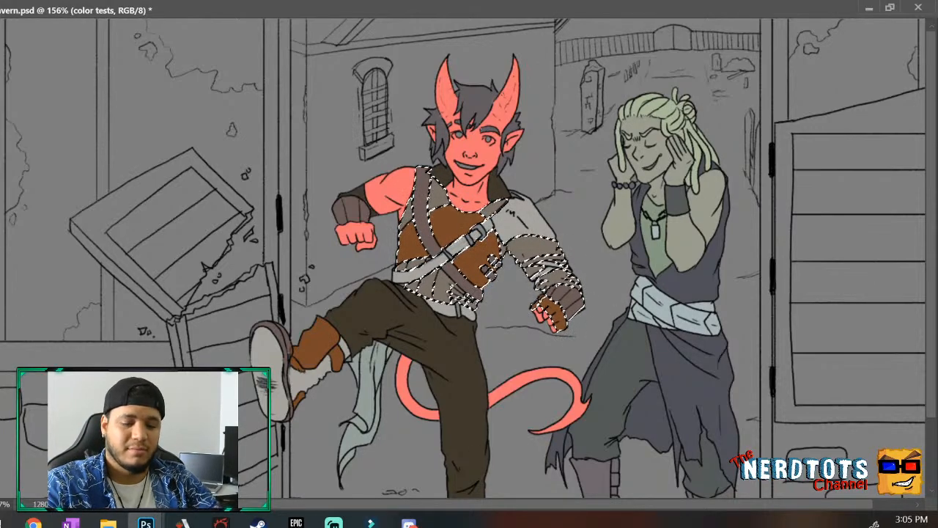
{"action": "key", "text": "ctrl+alt+shift+n"}
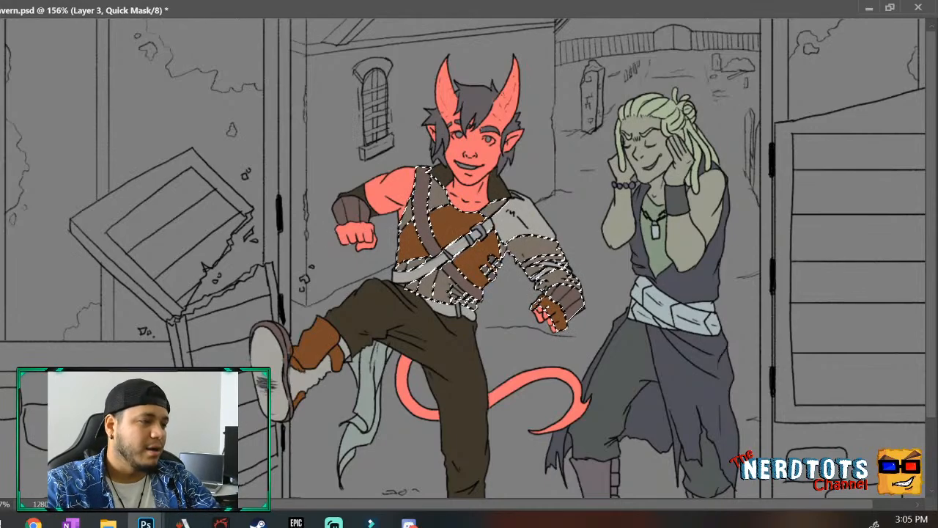
{"action": "key", "text": "q"}
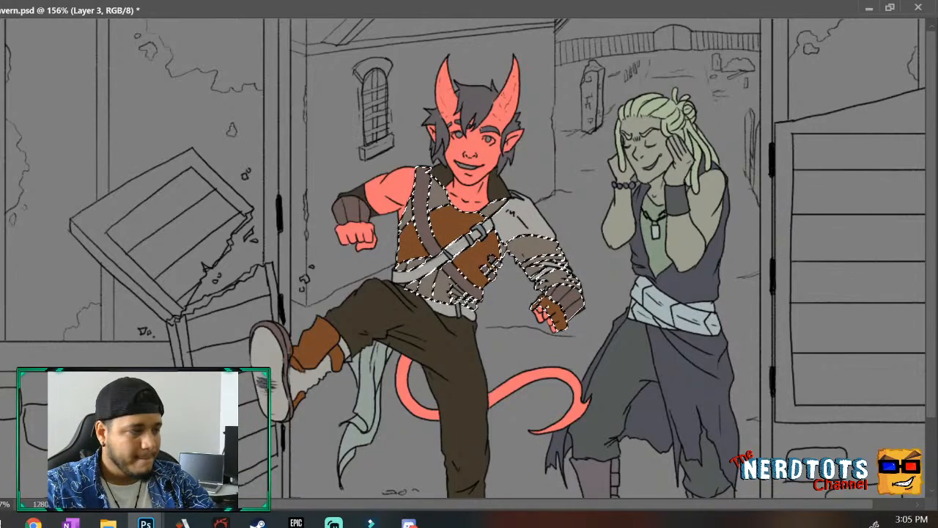
Paint the shirt areas beside the horned character's collar, chest strap and armpit blue within the selection.
{"action": "scroll", "coordinate": [484, 211], "scroll_direction": "up", "scroll_amount": 5}
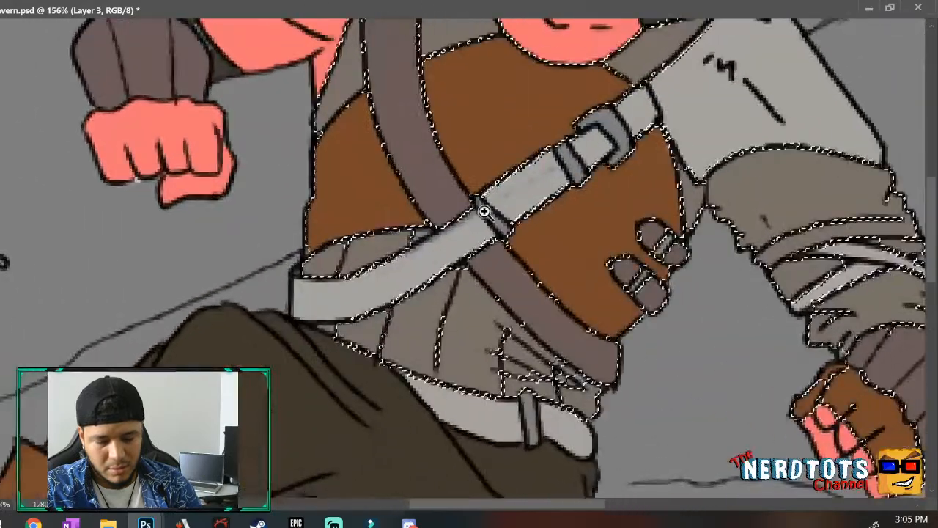
{"action": "left_click_drag", "start_coordinate": [933, 224], "coordinate": [927, 196]}
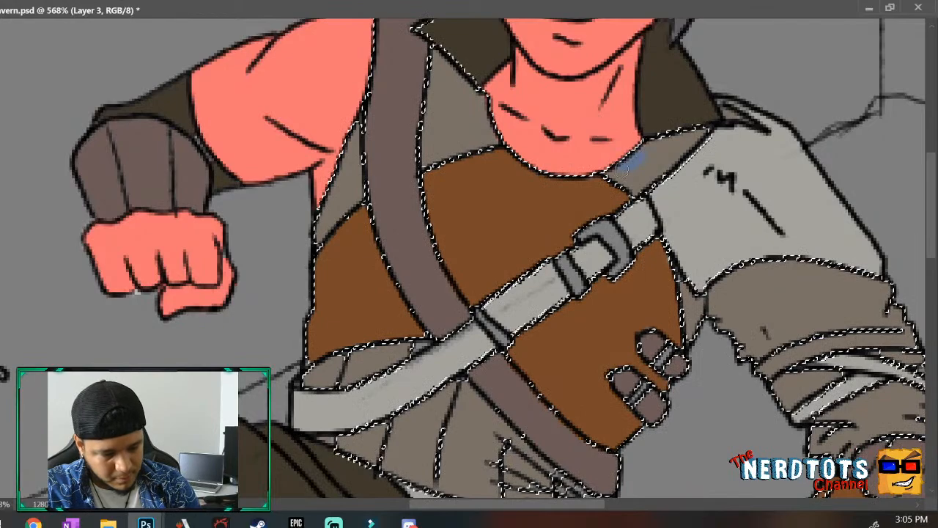
{"action": "mouse_move", "coordinate": [685, 142]}
{"action": "left_mouse_down"}
{"action": "mouse_move", "coordinate": [704, 131]}
{"action": "mouse_move", "coordinate": [645, 144]}
{"action": "left_mouse_up"}
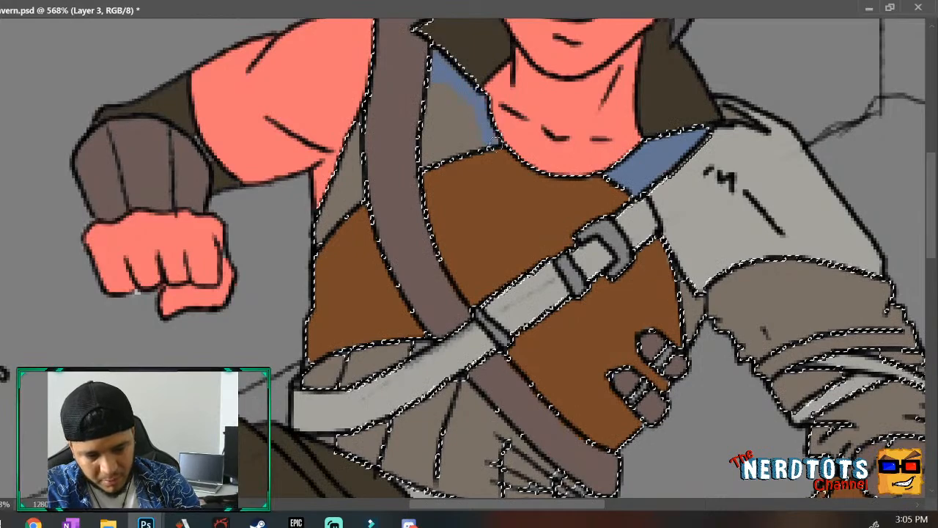
{"action": "mouse_move", "coordinate": [491, 140]}
{"action": "left_mouse_down"}
{"action": "mouse_move", "coordinate": [465, 138]}
{"action": "mouse_move", "coordinate": [431, 154]}
{"action": "left_mouse_up"}
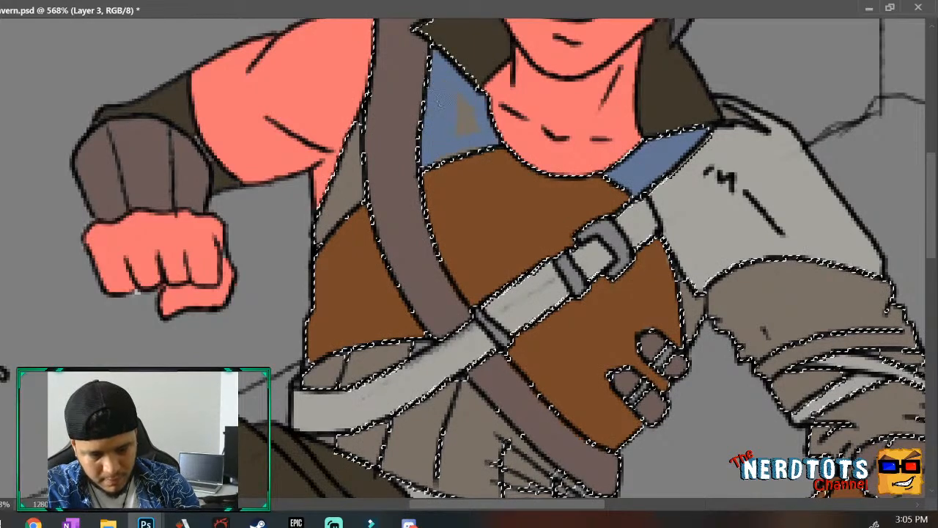
{"action": "left_click_drag", "start_coordinate": [453, 156], "coordinate": [477, 149]}
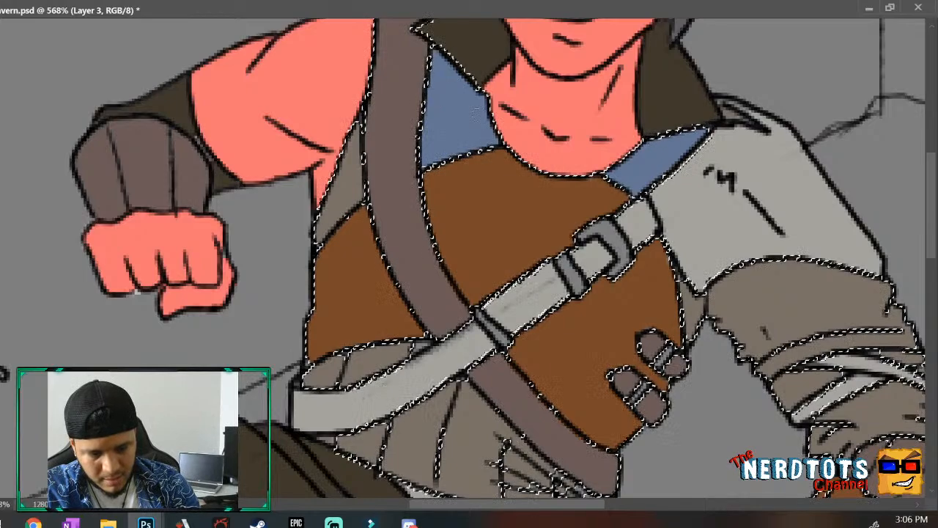
{"action": "left_click_drag", "start_coordinate": [319, 236], "coordinate": [320, 228]}
{"action": "mouse_move", "coordinate": [341, 165]}
{"action": "left_mouse_down"}
{"action": "mouse_move", "coordinate": [329, 204]}
{"action": "mouse_move", "coordinate": [356, 186]}
{"action": "left_mouse_up"}
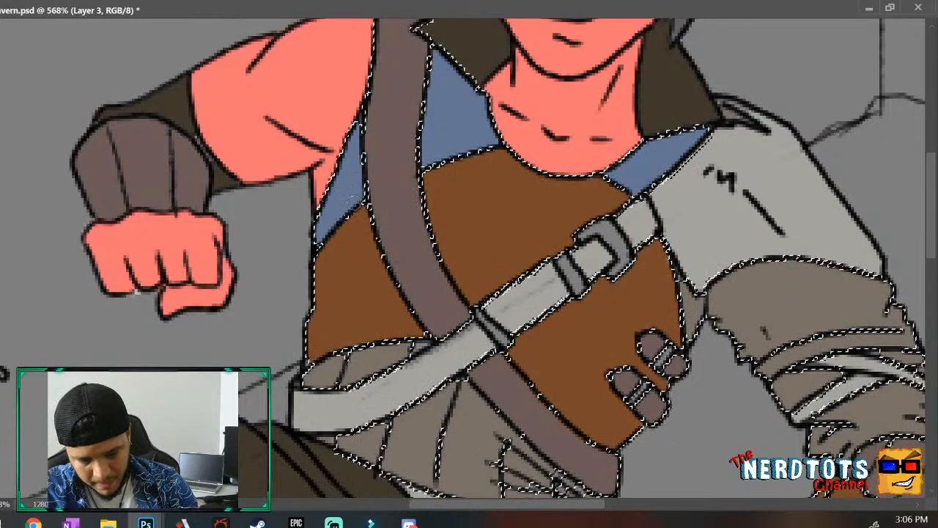
Paint the sleeve above, between and below the arm wraps blue, including the underarm gap, and clear the selection.
{"action": "left_click_drag", "start_coordinate": [585, 505], "coordinate": [654, 504]}
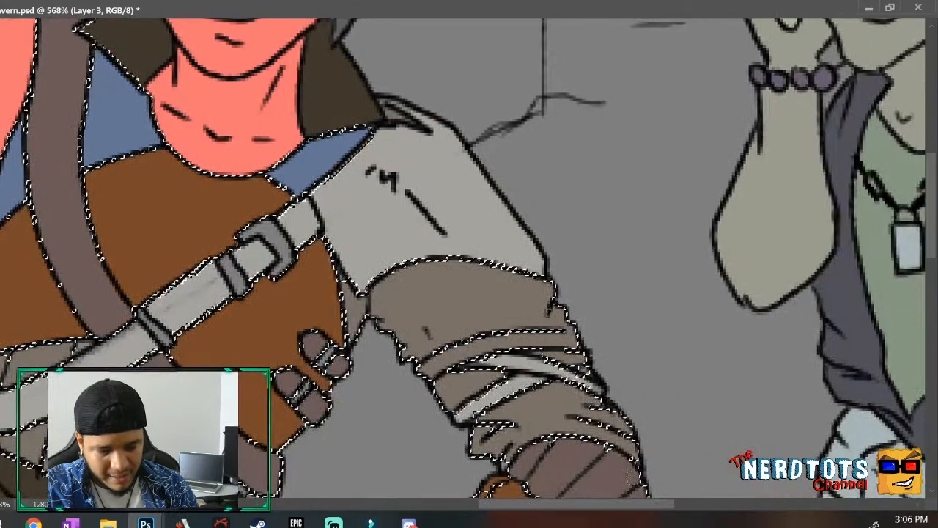
{"action": "mouse_move", "coordinate": [345, 287]}
{"action": "left_mouse_down"}
{"action": "mouse_move", "coordinate": [347, 333]}
{"action": "mouse_move", "coordinate": [361, 302]}
{"action": "mouse_move", "coordinate": [389, 287]}
{"action": "left_mouse_up"}
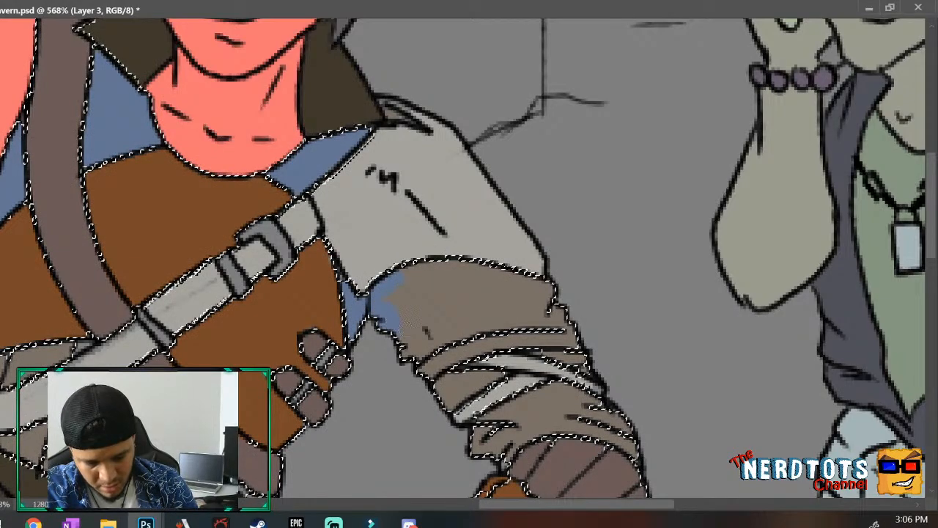
{"action": "mouse_move", "coordinate": [410, 343]}
{"action": "left_mouse_down"}
{"action": "mouse_move", "coordinate": [407, 334]}
{"action": "mouse_move", "coordinate": [419, 348]}
{"action": "mouse_move", "coordinate": [438, 337]}
{"action": "mouse_move", "coordinate": [432, 328]}
{"action": "left_mouse_up"}
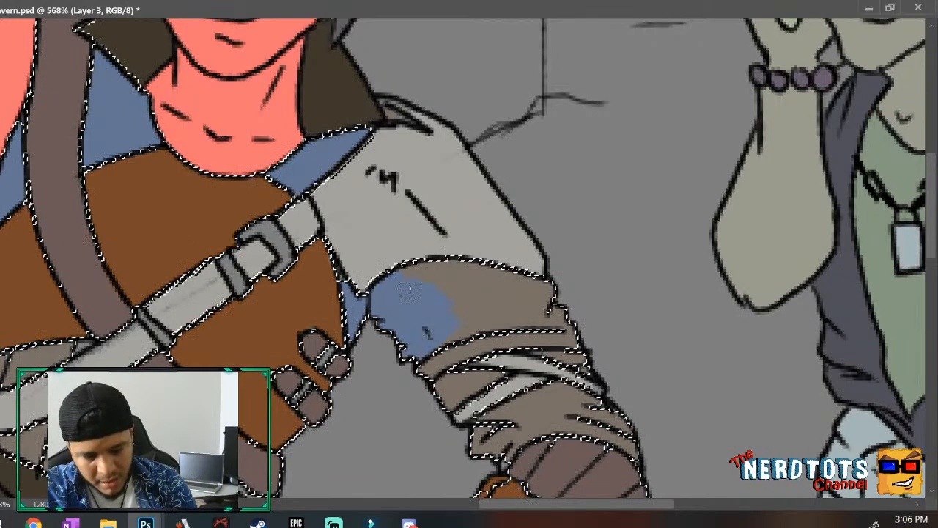
{"action": "mouse_move", "coordinate": [402, 283]}
{"action": "left_mouse_down"}
{"action": "mouse_move", "coordinate": [398, 275]}
{"action": "mouse_move", "coordinate": [435, 265]}
{"action": "mouse_move", "coordinate": [504, 272]}
{"action": "mouse_move", "coordinate": [495, 271]}
{"action": "left_mouse_up"}
{"action": "left_click_drag", "start_coordinate": [543, 287], "coordinate": [541, 291]}
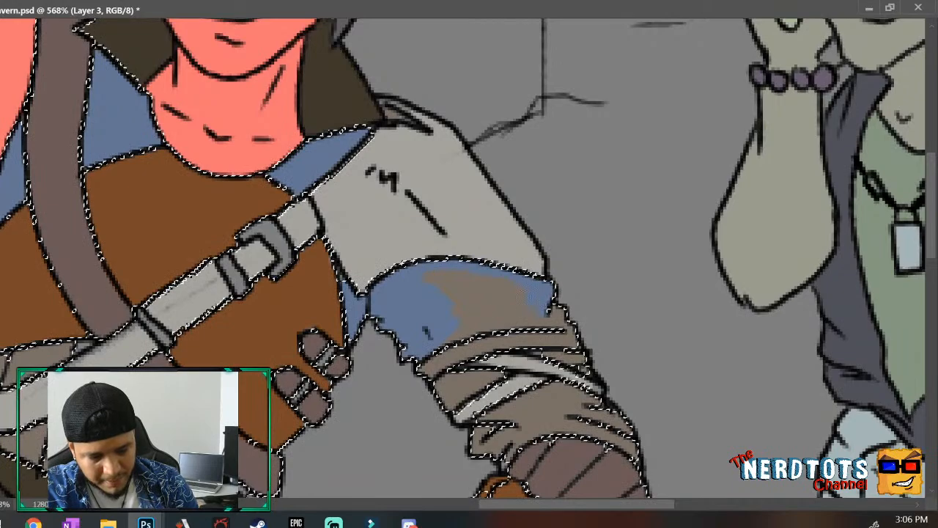
{"action": "mouse_move", "coordinate": [453, 332]}
{"action": "left_mouse_down"}
{"action": "mouse_move", "coordinate": [489, 317]}
{"action": "mouse_move", "coordinate": [451, 336]}
{"action": "mouse_move", "coordinate": [560, 322]}
{"action": "left_mouse_up"}
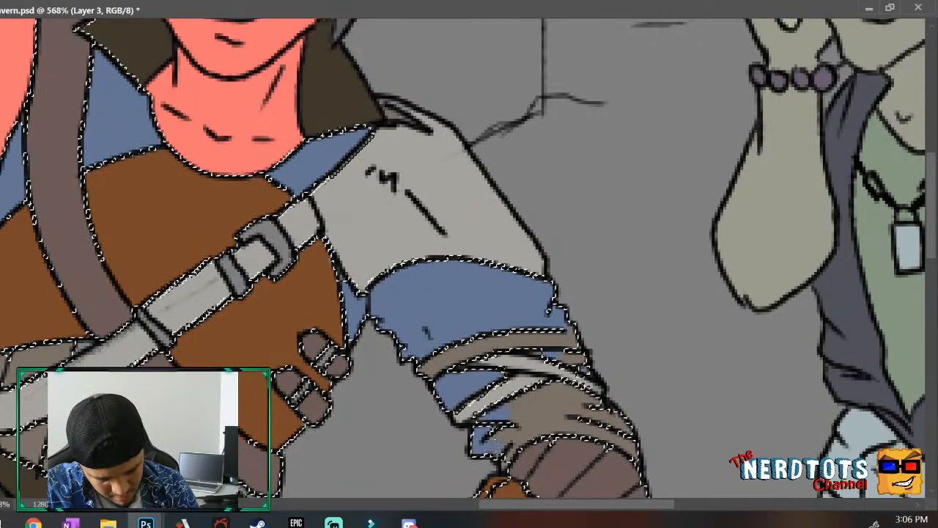
{"action": "left_click_drag", "start_coordinate": [528, 429], "coordinate": [508, 459]}
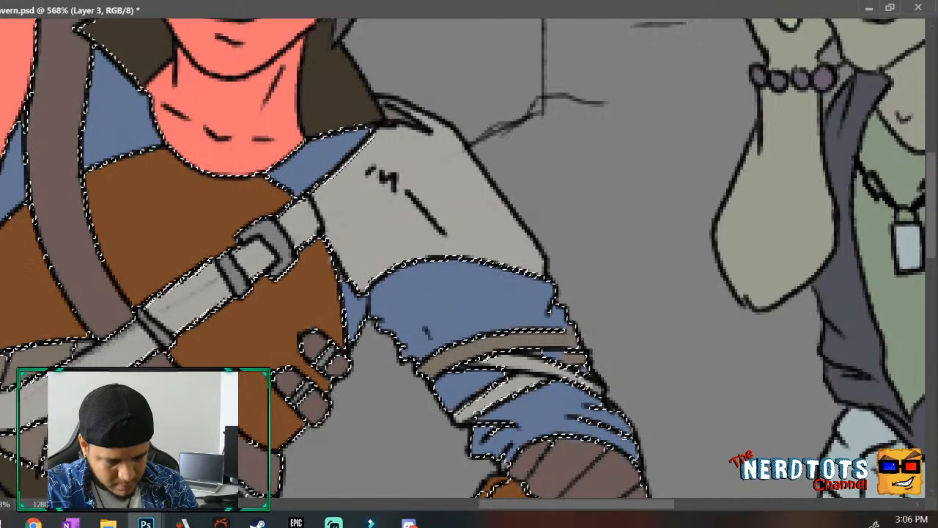
{"action": "left_click_drag", "start_coordinate": [636, 357], "coordinate": [606, 404]}
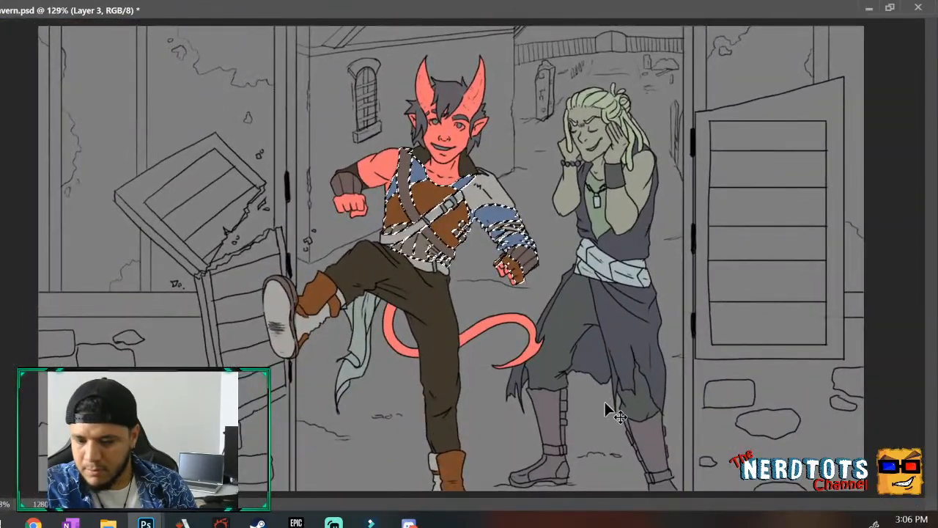
{"action": "key", "text": "ctrl+d"}
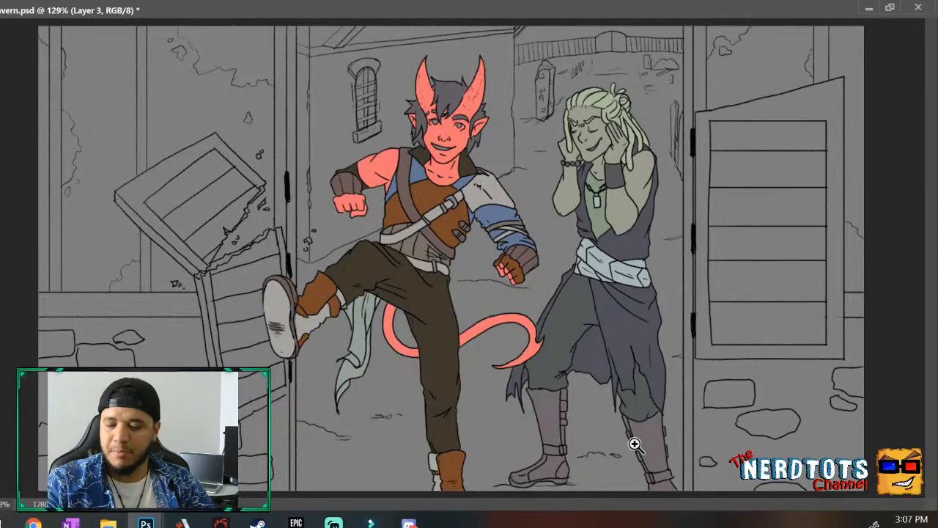
Select the horned character's waist cloth, chest strap and both bracers on the color tests layer, and make Layer 3 active for painting.
{"action": "left_click_drag", "start_coordinate": [426, 242], "coordinate": [389, 105]}
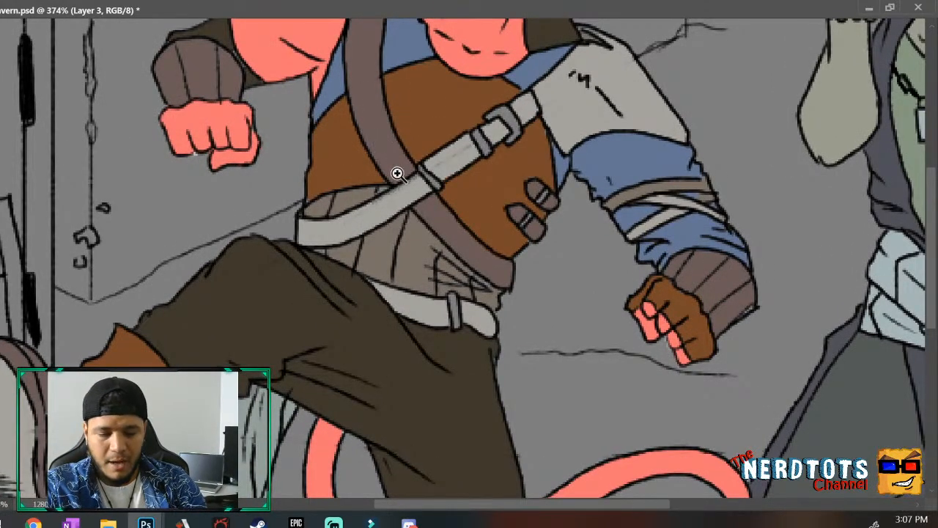
{"action": "key", "text": "ctrl+0"}
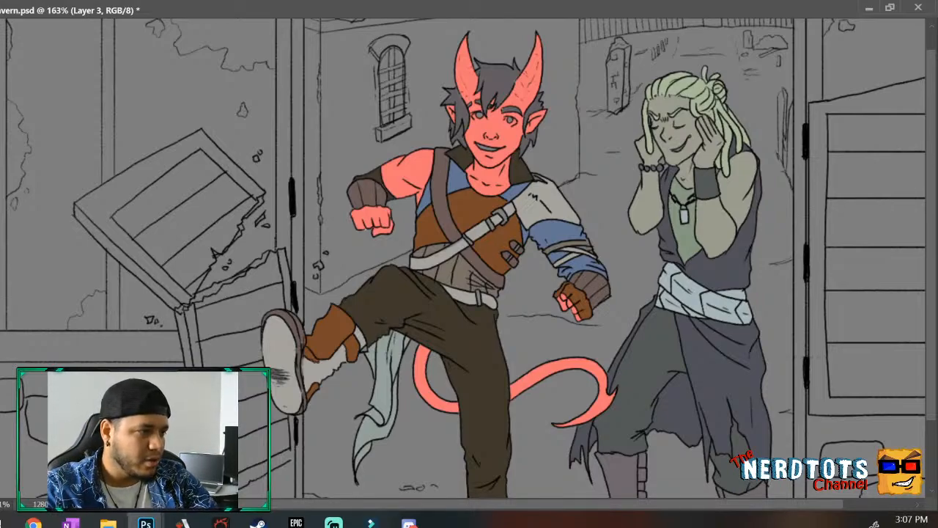
{"action": "key", "text": "q"}
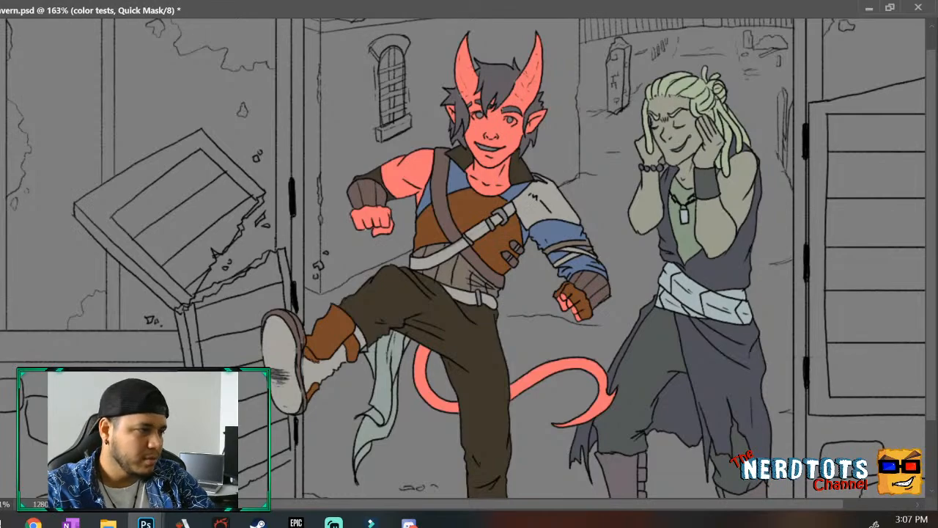
{"action": "key", "text": "q"}
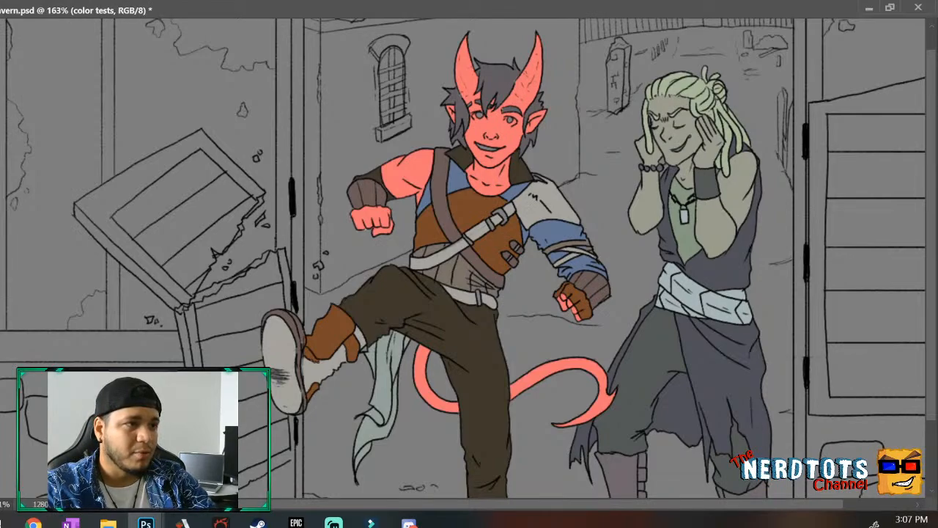
{"action": "left_click", "coordinate": [455, 277]}
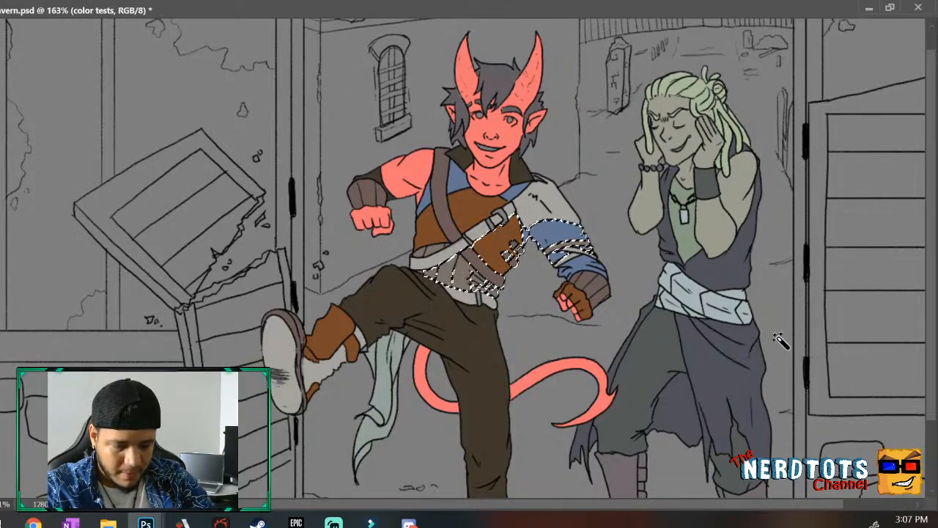
{"action": "left_click", "coordinate": [438, 219], "text": "shift"}
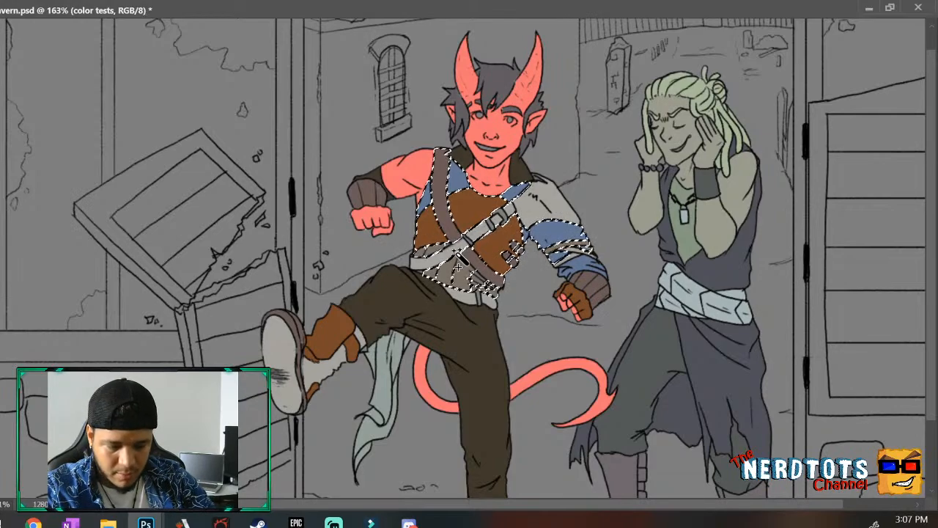
{"action": "left_click", "coordinate": [365, 191], "text": "shift"}
{"action": "left_click", "coordinate": [581, 293], "text": "shift"}
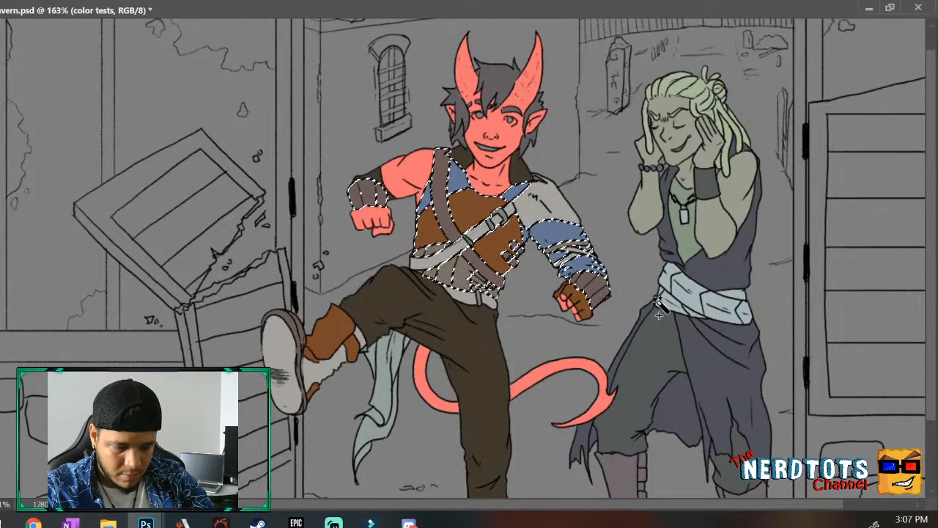
{"action": "left_click", "coordinate": [293, 336], "text": "shift"}
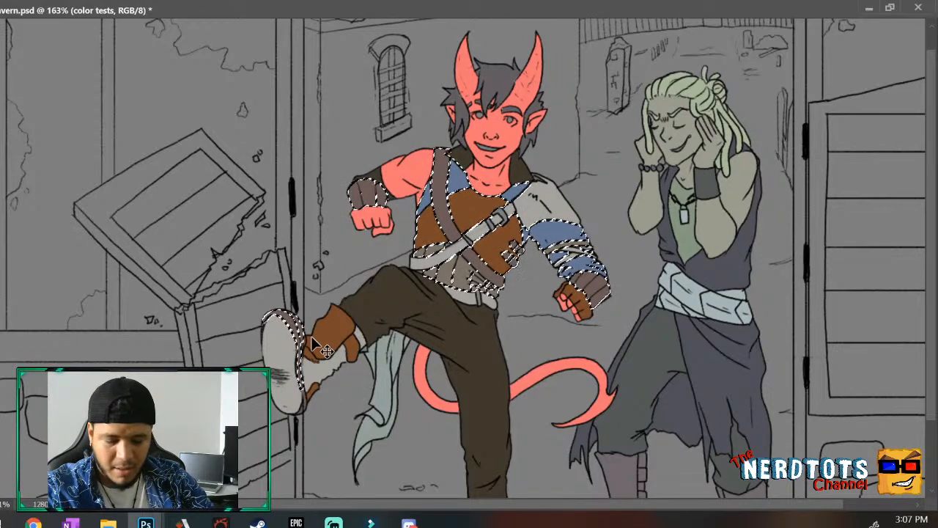
{"action": "key", "text": "ctrl+z"}
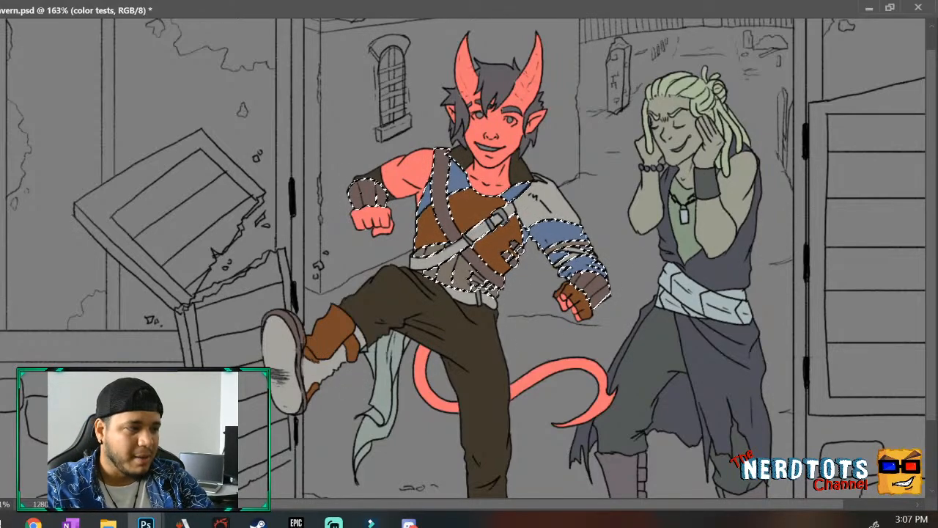
{"action": "key", "text": "q"}
{"action": "key", "text": "q"}
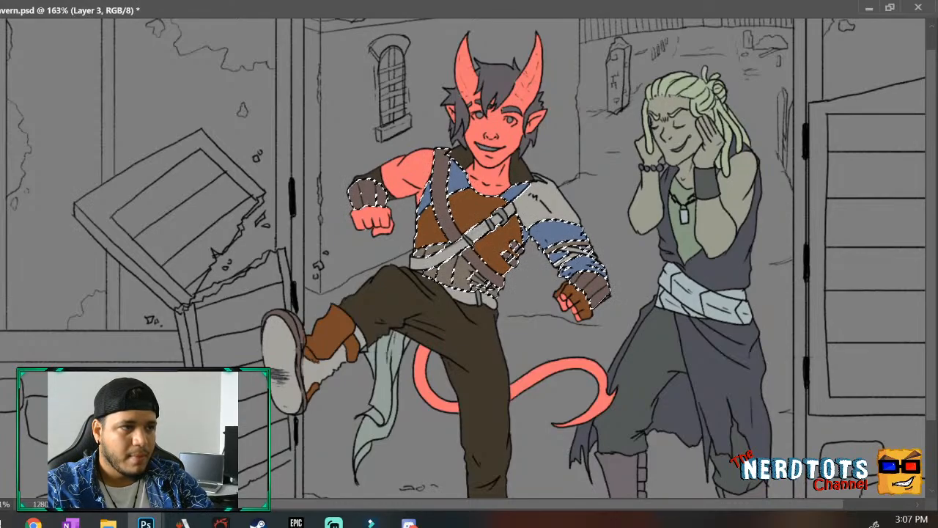
Paint the bracer on the wrapped arm and the upper wrap band around its sleeve dark brown.
{"action": "left_click_drag", "start_coordinate": [576, 306], "coordinate": [642, 235]}
{"action": "scroll", "coordinate": [925, 242], "scroll_direction": "up", "scroll_amount": 3}
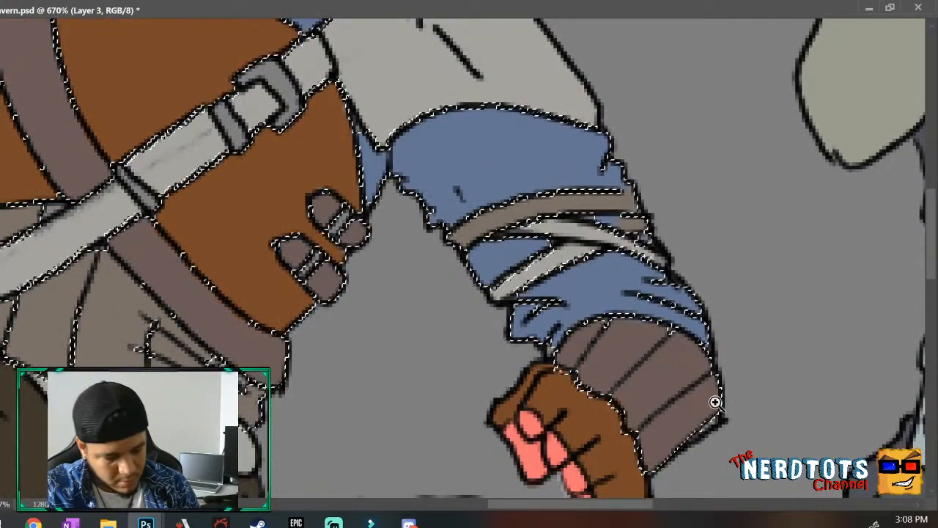
{"action": "mouse_move", "coordinate": [715, 402]}
{"action": "left_mouse_down"}
{"action": "mouse_move", "coordinate": [674, 447]}
{"action": "mouse_move", "coordinate": [663, 440]}
{"action": "mouse_move", "coordinate": [692, 411]}
{"action": "mouse_move", "coordinate": [652, 432]}
{"action": "mouse_move", "coordinate": [682, 375]}
{"action": "mouse_move", "coordinate": [628, 388]}
{"action": "mouse_move", "coordinate": [601, 366]}
{"action": "mouse_move", "coordinate": [621, 346]}
{"action": "mouse_move", "coordinate": [565, 355]}
{"action": "mouse_move", "coordinate": [593, 331]}
{"action": "mouse_move", "coordinate": [634, 324]}
{"action": "mouse_move", "coordinate": [693, 346]}
{"action": "mouse_move", "coordinate": [639, 330]}
{"action": "left_mouse_up"}
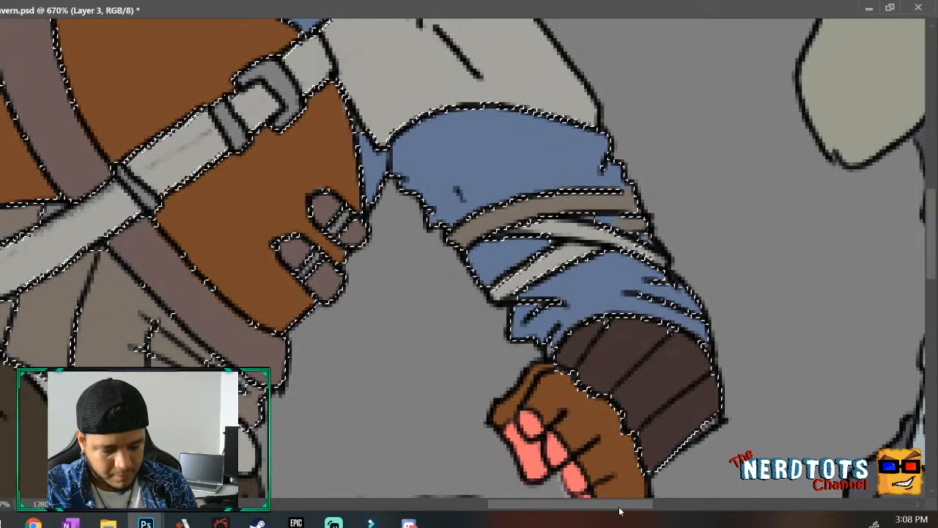
{"action": "left_click_drag", "start_coordinate": [619, 510], "coordinate": [578, 511]}
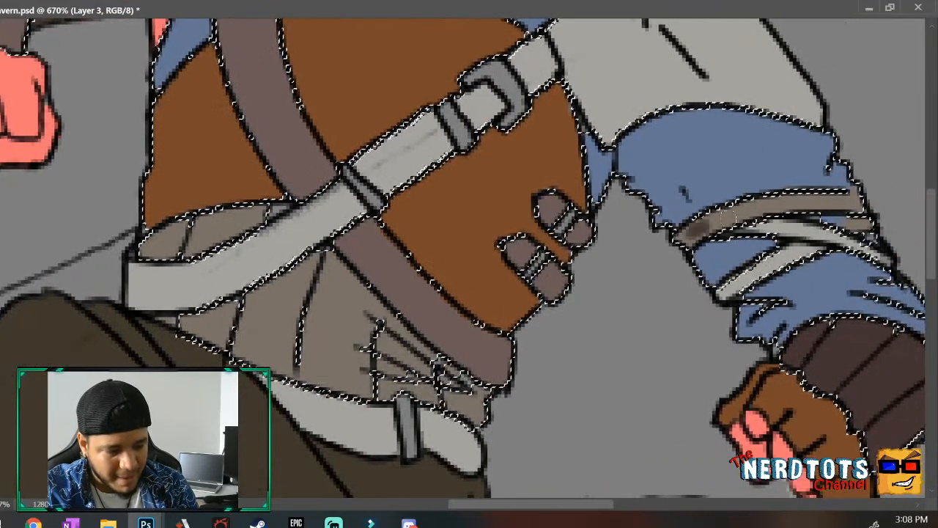
{"action": "mouse_move", "coordinate": [725, 217]}
{"action": "left_mouse_down"}
{"action": "mouse_move", "coordinate": [687, 233]}
{"action": "mouse_move", "coordinate": [802, 197]}
{"action": "left_mouse_up"}
{"action": "left_click_drag", "start_coordinate": [598, 508], "coordinate": [651, 505]}
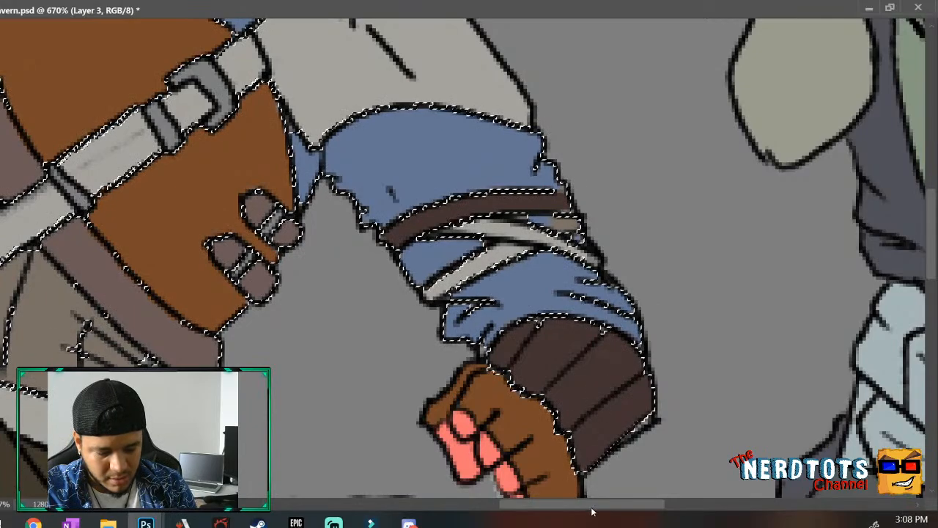
Paint the waist cloth dark brown below and above the diagonal belt.
{"action": "scroll", "coordinate": [606, 380], "scroll_direction": "left", "scroll_amount": 5}
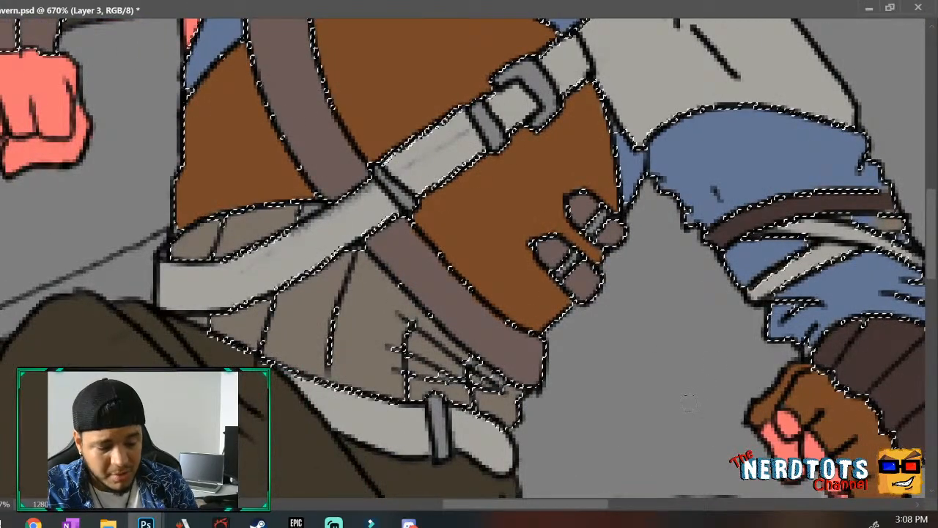
{"action": "mouse_move", "coordinate": [206, 326]}
{"action": "left_mouse_down"}
{"action": "mouse_move", "coordinate": [255, 333]}
{"action": "mouse_move", "coordinate": [194, 319]}
{"action": "mouse_move", "coordinate": [246, 328]}
{"action": "mouse_move", "coordinate": [220, 324]}
{"action": "mouse_move", "coordinate": [249, 344]}
{"action": "mouse_move", "coordinate": [337, 364]}
{"action": "mouse_move", "coordinate": [282, 349]}
{"action": "mouse_move", "coordinate": [353, 382]}
{"action": "mouse_move", "coordinate": [450, 390]}
{"action": "mouse_move", "coordinate": [441, 384]}
{"action": "mouse_move", "coordinate": [512, 425]}
{"action": "mouse_move", "coordinate": [482, 369]}
{"action": "mouse_move", "coordinate": [438, 347]}
{"action": "mouse_move", "coordinate": [409, 318]}
{"action": "mouse_move", "coordinate": [453, 359]}
{"action": "mouse_move", "coordinate": [378, 278]}
{"action": "mouse_move", "coordinate": [241, 318]}
{"action": "mouse_move", "coordinate": [349, 255]}
{"action": "mouse_move", "coordinate": [326, 277]}
{"action": "mouse_move", "coordinate": [354, 258]}
{"action": "mouse_move", "coordinate": [358, 284]}
{"action": "mouse_move", "coordinate": [360, 257]}
{"action": "mouse_move", "coordinate": [376, 297]}
{"action": "mouse_move", "coordinate": [448, 370]}
{"action": "mouse_move", "coordinate": [424, 350]}
{"action": "mouse_move", "coordinate": [401, 369]}
{"action": "mouse_move", "coordinate": [401, 383]}
{"action": "mouse_move", "coordinate": [399, 326]}
{"action": "mouse_move", "coordinate": [385, 290]}
{"action": "mouse_move", "coordinate": [377, 373]}
{"action": "mouse_move", "coordinate": [368, 370]}
{"action": "mouse_move", "coordinate": [380, 343]}
{"action": "mouse_move", "coordinate": [352, 299]}
{"action": "mouse_move", "coordinate": [335, 310]}
{"action": "mouse_move", "coordinate": [345, 269]}
{"action": "mouse_move", "coordinate": [282, 334]}
{"action": "mouse_move", "coordinate": [263, 311]}
{"action": "left_mouse_up"}
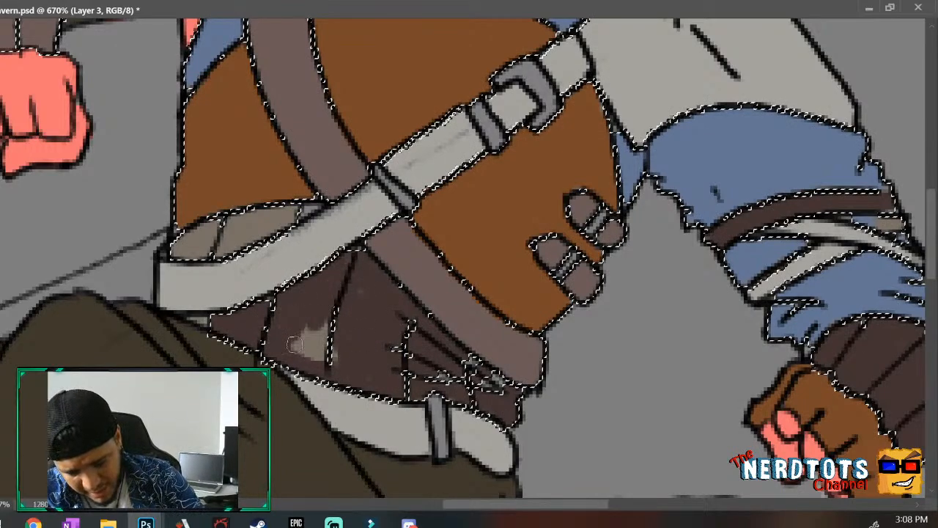
{"action": "left_click_drag", "start_coordinate": [294, 345], "coordinate": [323, 310]}
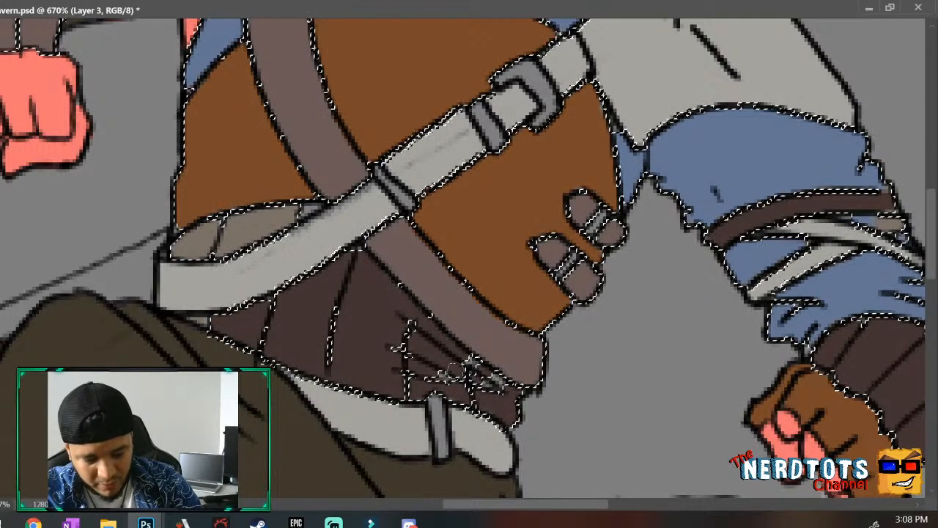
{"action": "mouse_move", "coordinate": [179, 244]}
{"action": "left_mouse_down"}
{"action": "mouse_move", "coordinate": [216, 227]}
{"action": "mouse_move", "coordinate": [234, 225]}
{"action": "mouse_move", "coordinate": [215, 236]}
{"action": "mouse_move", "coordinate": [226, 246]}
{"action": "mouse_move", "coordinate": [279, 215]}
{"action": "mouse_move", "coordinate": [259, 218]}
{"action": "mouse_move", "coordinate": [270, 213]}
{"action": "mouse_move", "coordinate": [289, 216]}
{"action": "mouse_move", "coordinate": [267, 231]}
{"action": "mouse_move", "coordinate": [324, 181]}
{"action": "left_mouse_up"}
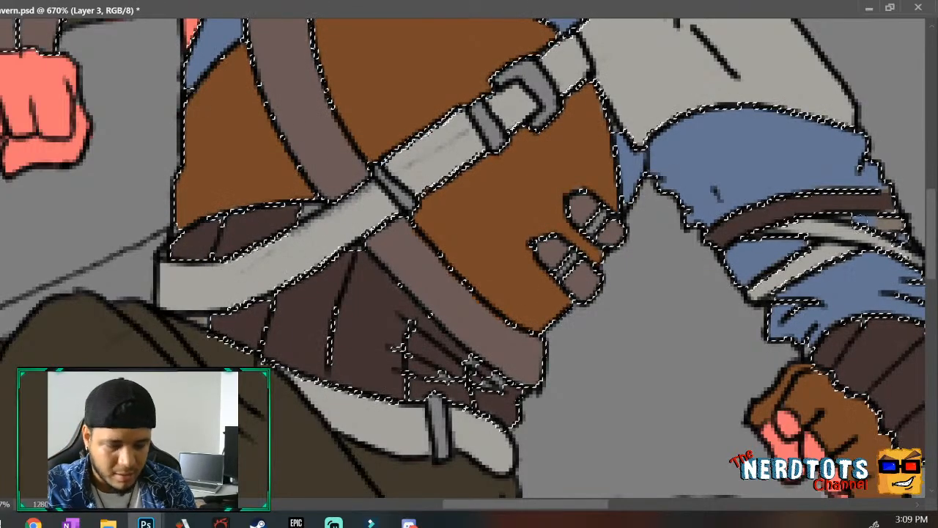
Paint the bracer on the bare arm above the clenched fist dark brown and clear the selection.
{"action": "left_click_drag", "start_coordinate": [529, 505], "coordinate": [481, 504]}
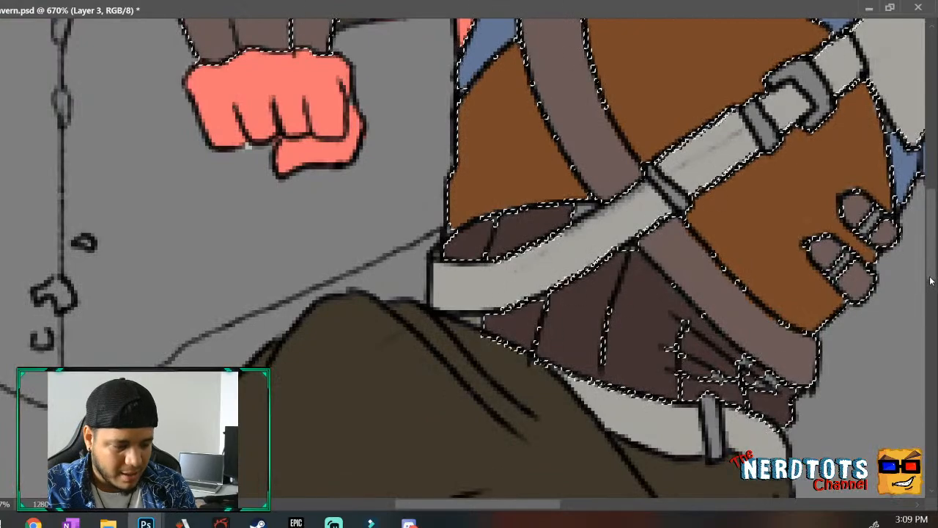
{"action": "left_click_drag", "start_coordinate": [930, 277], "coordinate": [930, 231]}
{"action": "left_click_drag", "start_coordinate": [240, 221], "coordinate": [231, 228]}
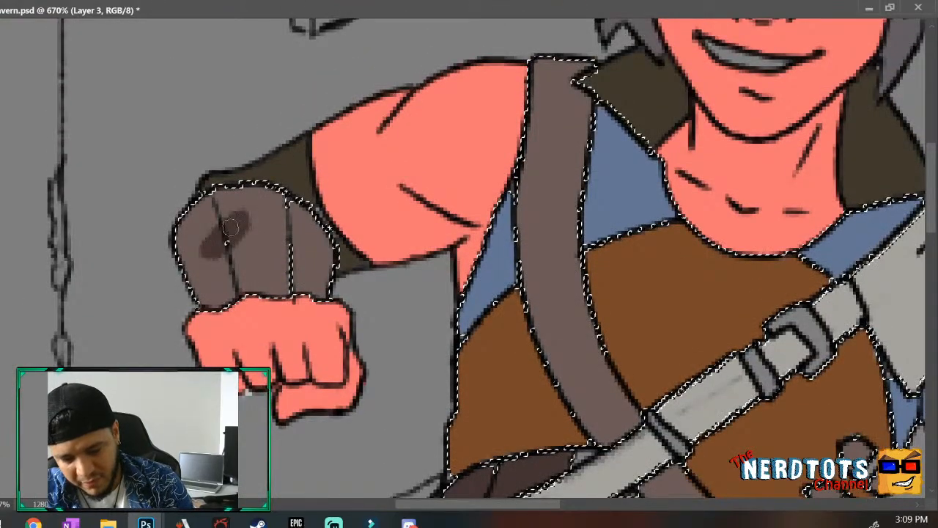
{"action": "left_click_drag", "start_coordinate": [200, 197], "coordinate": [184, 277]}
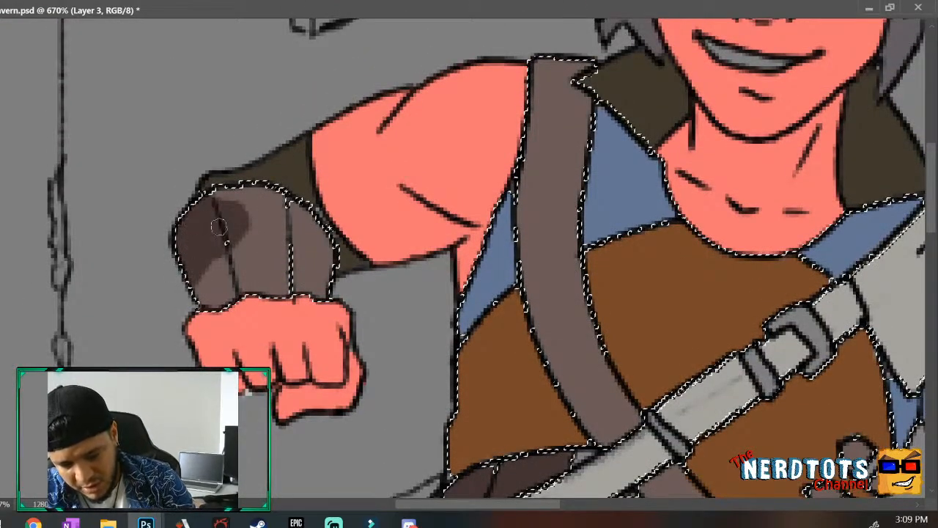
{"action": "mouse_move", "coordinate": [219, 227]}
{"action": "left_mouse_down"}
{"action": "mouse_move", "coordinate": [199, 301]}
{"action": "mouse_move", "coordinate": [223, 295]}
{"action": "mouse_move", "coordinate": [254, 243]}
{"action": "mouse_move", "coordinate": [257, 264]}
{"action": "mouse_move", "coordinate": [298, 279]}
{"action": "mouse_move", "coordinate": [315, 250]}
{"action": "mouse_move", "coordinate": [322, 296]}
{"action": "mouse_move", "coordinate": [328, 252]}
{"action": "mouse_move", "coordinate": [307, 233]}
{"action": "mouse_move", "coordinate": [292, 236]}
{"action": "mouse_move", "coordinate": [295, 247]}
{"action": "mouse_move", "coordinate": [285, 190]}
{"action": "mouse_move", "coordinate": [254, 190]}
{"action": "mouse_move", "coordinate": [210, 239]}
{"action": "left_mouse_up"}
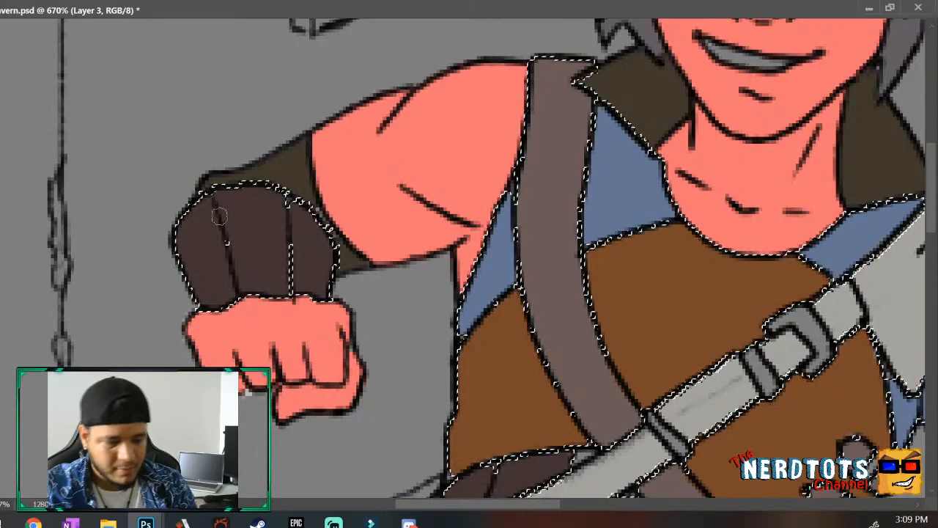
{"action": "key", "text": "z"}
{"action": "left_click_drag", "start_coordinate": [748, 268], "coordinate": [724, 356]}
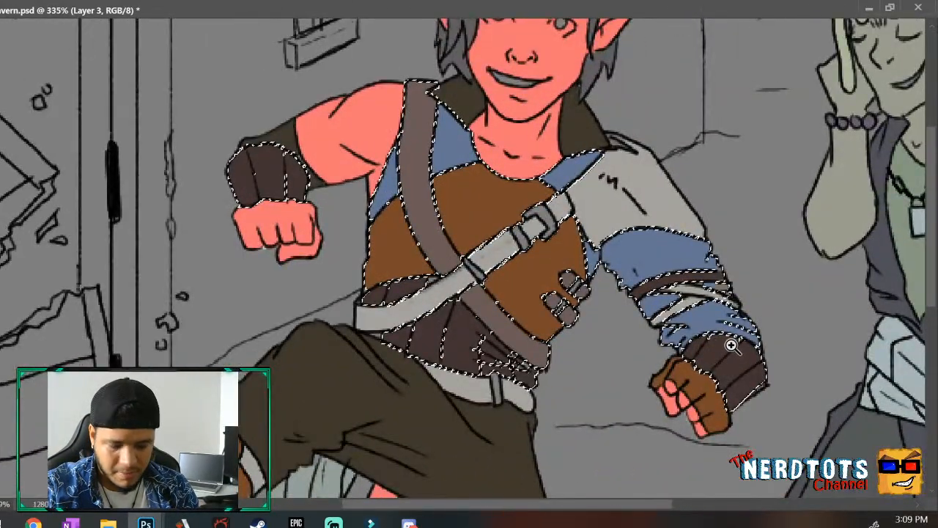
{"action": "key", "text": "ctrl+d"}
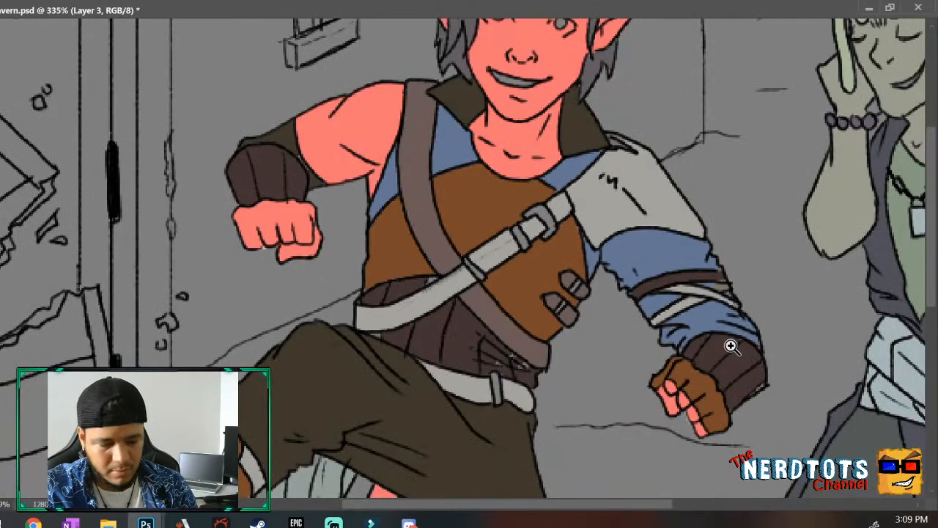
Paint the two crossing wrap bands around the blue sleeve dark brown.
{"action": "left_click_drag", "start_coordinate": [708, 300], "coordinate": [734, 289]}
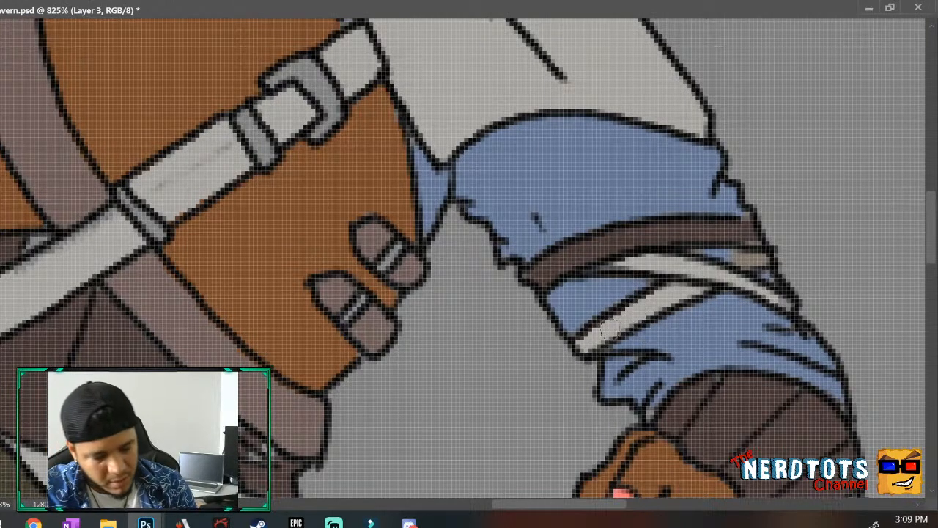
{"action": "mouse_move", "coordinate": [595, 330]}
{"action": "left_mouse_down"}
{"action": "mouse_move", "coordinate": [669, 295]}
{"action": "mouse_move", "coordinate": [607, 320]}
{"action": "mouse_move", "coordinate": [620, 307]}
{"action": "mouse_move", "coordinate": [645, 329]}
{"action": "left_mouse_up"}
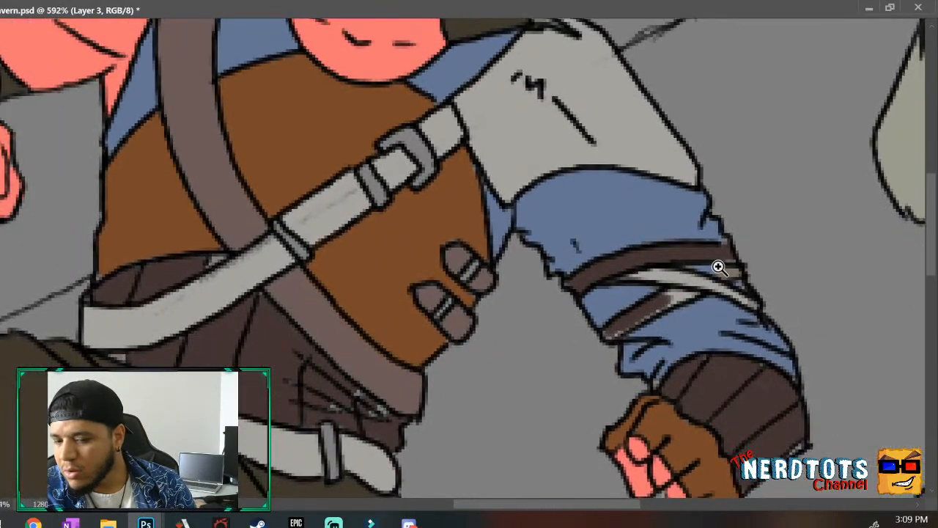
{"action": "mouse_move", "coordinate": [666, 293]}
{"action": "left_mouse_down"}
{"action": "mouse_move", "coordinate": [678, 295]}
{"action": "mouse_move", "coordinate": [639, 316]}
{"action": "left_mouse_up"}
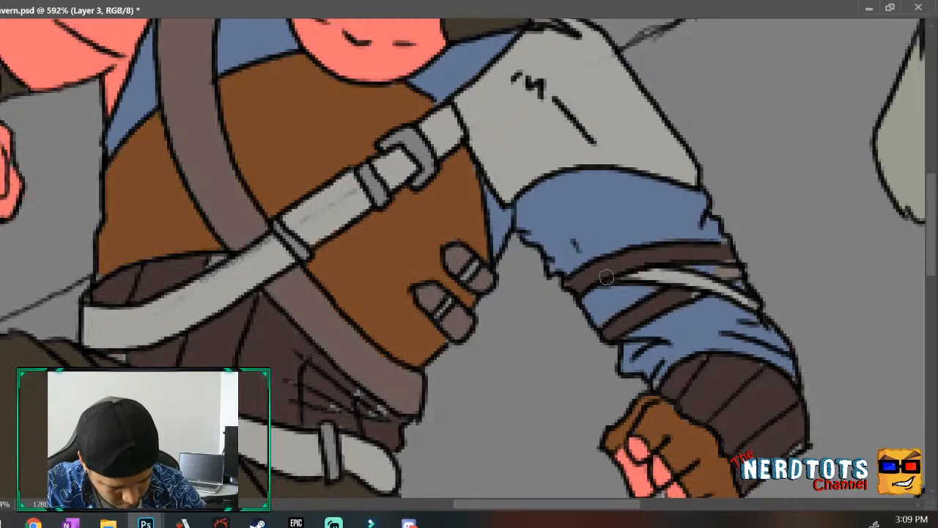
{"action": "mouse_move", "coordinate": [606, 277]}
{"action": "left_mouse_down"}
{"action": "mouse_move", "coordinate": [678, 280]}
{"action": "mouse_move", "coordinate": [623, 266]}
{"action": "mouse_move", "coordinate": [658, 269]}
{"action": "mouse_move", "coordinate": [696, 279]}
{"action": "mouse_move", "coordinate": [643, 273]}
{"action": "mouse_move", "coordinate": [734, 296]}
{"action": "left_mouse_up"}
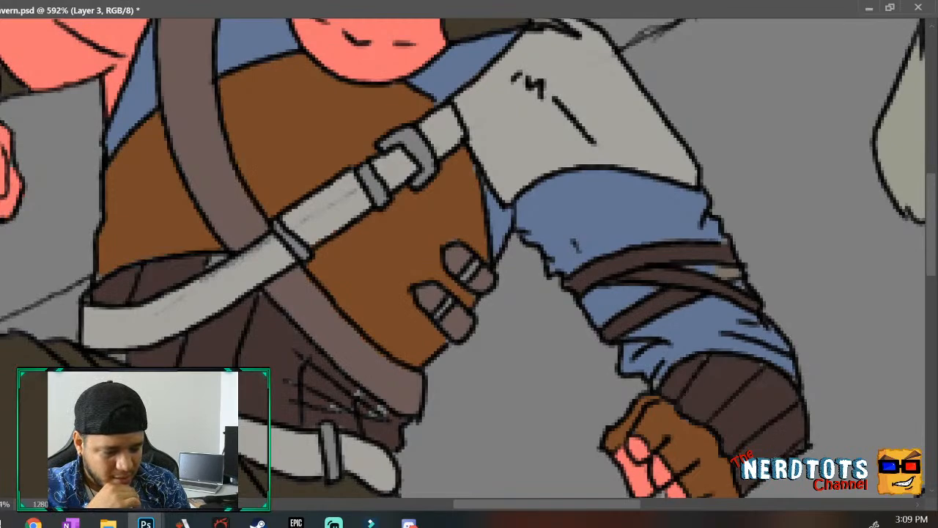
{"action": "left_click_drag", "start_coordinate": [499, 507], "coordinate": [475, 503]}
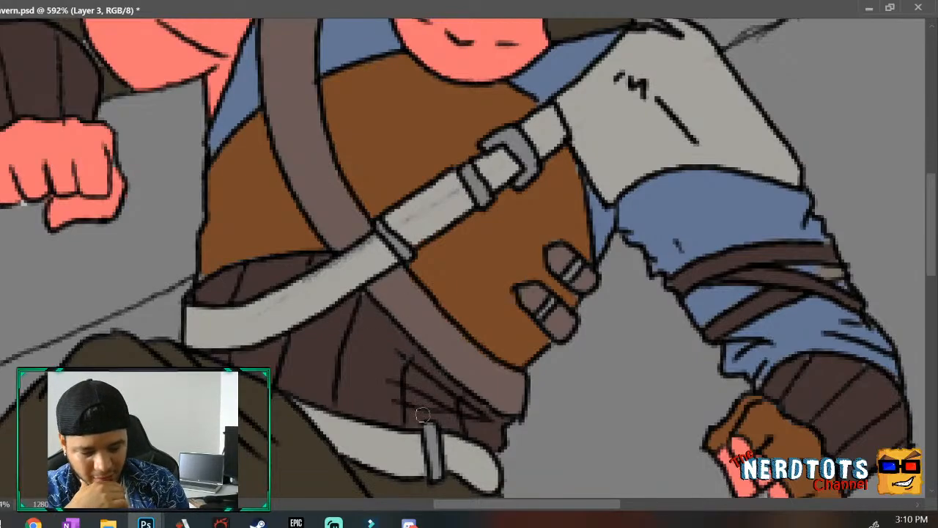
{"action": "scroll", "coordinate": [461, 505], "scroll_direction": "left", "scroll_amount": 3}
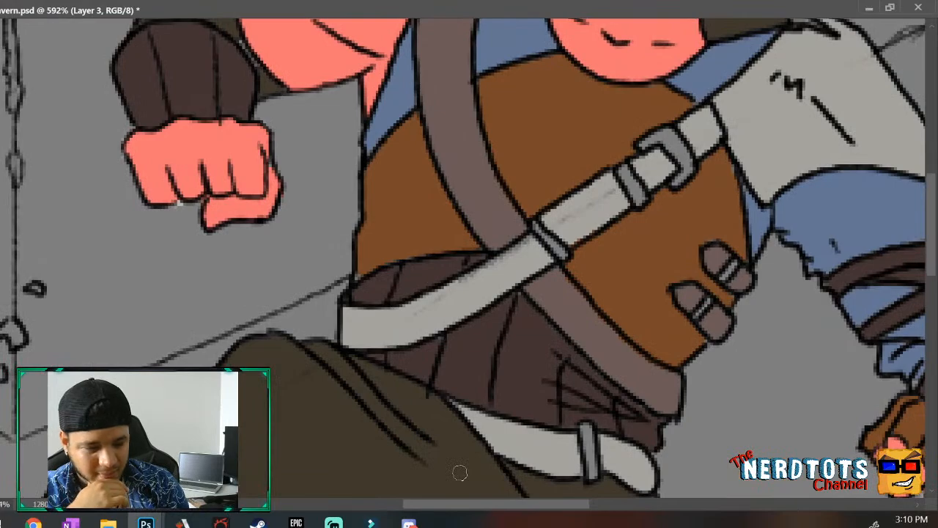
{"action": "left_click_drag", "start_coordinate": [930, 257], "coordinate": [896, 219]}
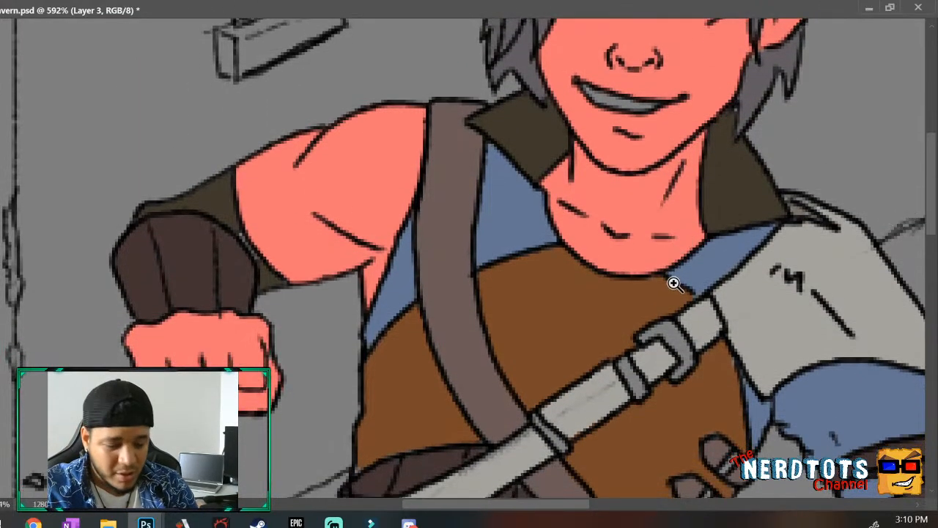
{"action": "scroll", "coordinate": [672, 278], "scroll_direction": "down", "scroll_amount": 8}
{"action": "scroll", "coordinate": [658, 375], "scroll_direction": "down", "scroll_amount": 4}
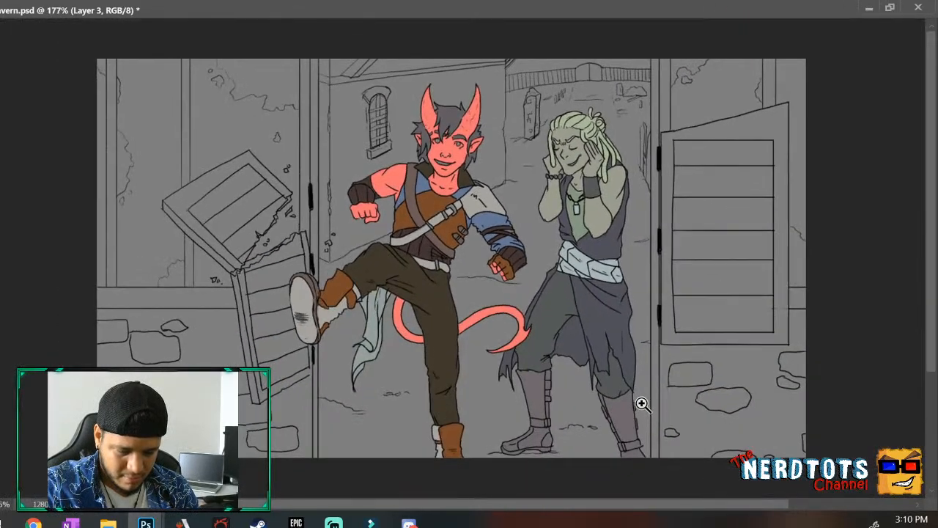
{"action": "scroll", "coordinate": [696, 403], "scroll_direction": "up", "scroll_amount": 3}
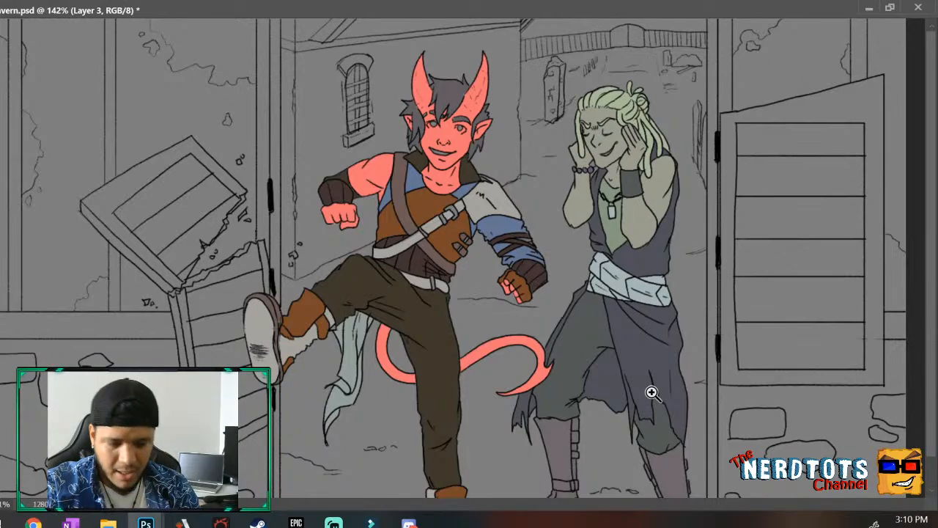
Select the pale sole, lower boot section and cuff strip of the raised boot plus the waist belt on the color tests layer.
{"action": "scroll", "coordinate": [300, 337], "scroll_direction": "up", "scroll_amount": 5}
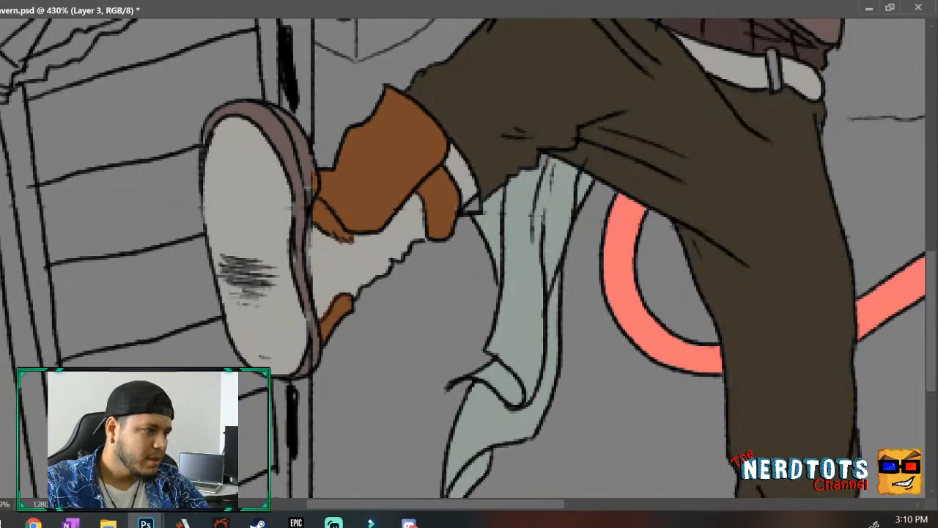
{"action": "key", "text": "q"}
{"action": "key", "text": "q"}
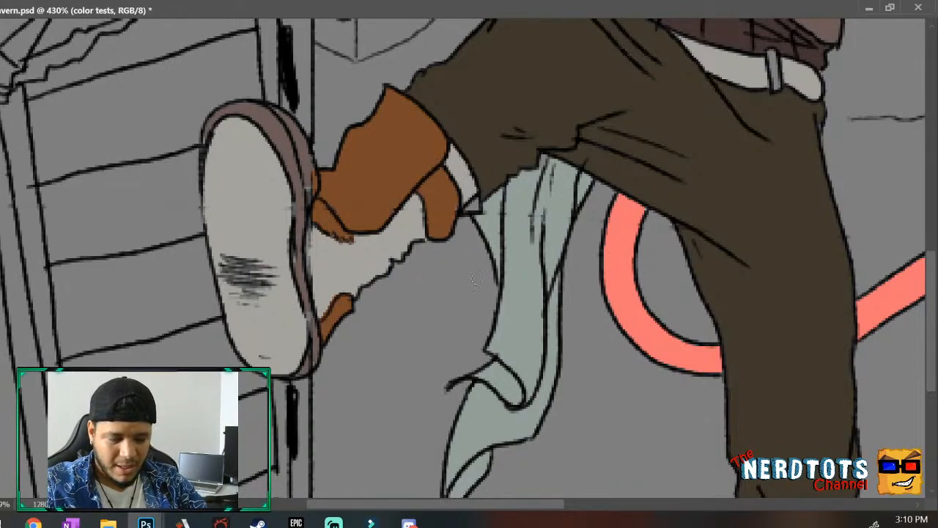
{"action": "key", "text": "w"}
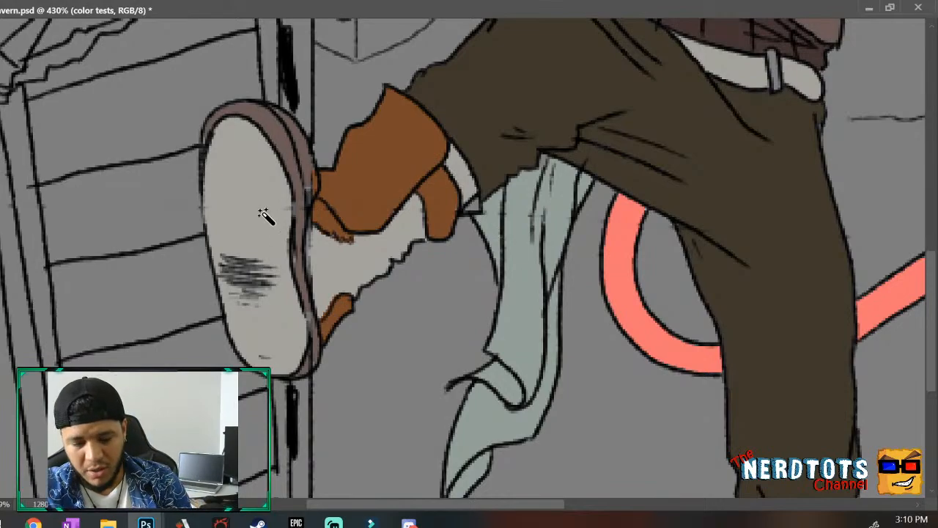
{"action": "left_click", "coordinate": [270, 210]}
{"action": "left_click", "coordinate": [354, 262], "text": "shift"}
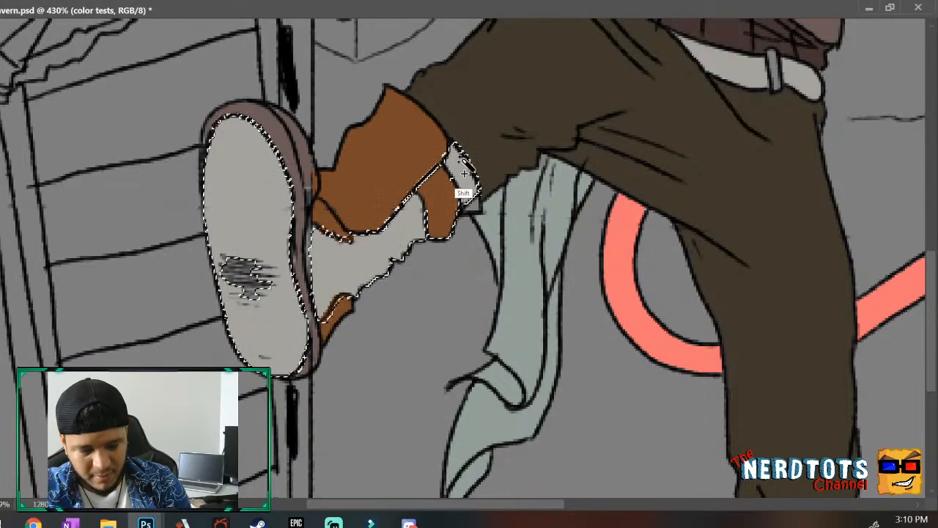
{"action": "left_click", "coordinate": [806, 79], "text": "shift"}
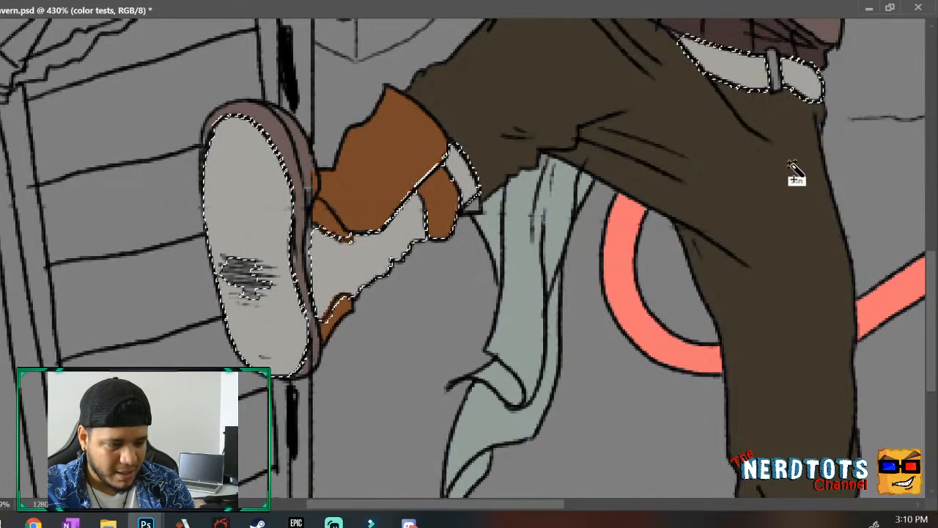
Add the pale parts of the standing boot, the diagonal chest belt and the shoulder piece to the selection.
{"action": "left_click_drag", "start_coordinate": [554, 505], "coordinate": [638, 504]}
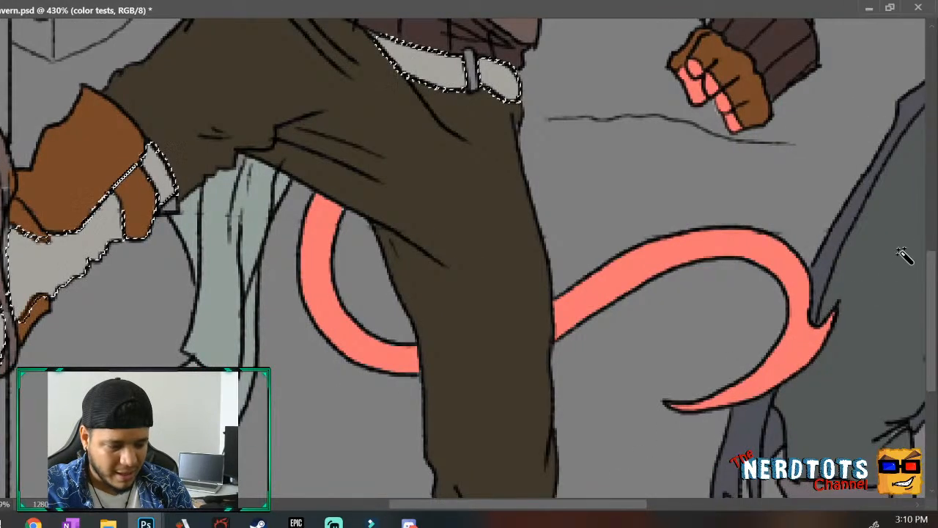
{"action": "left_click_drag", "start_coordinate": [931, 333], "coordinate": [911, 428]}
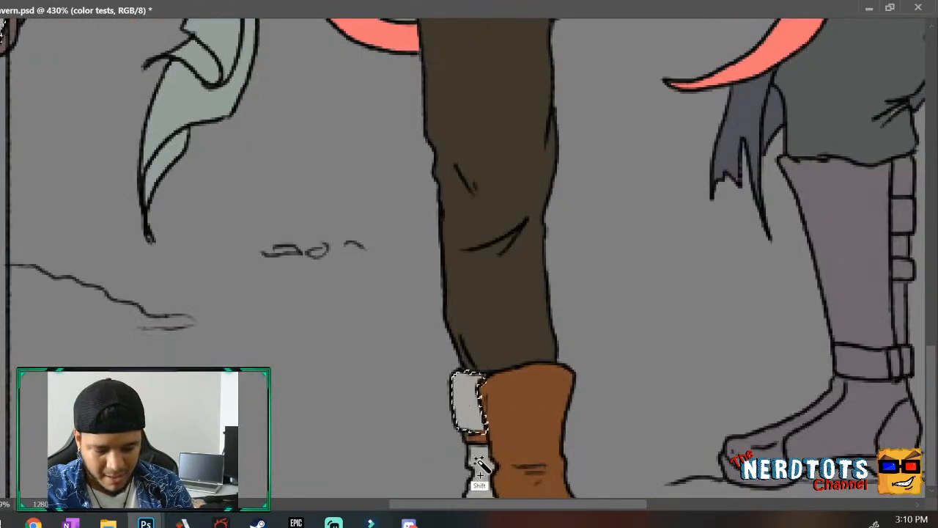
{"action": "left_click", "coordinate": [473, 414], "text": "shift"}
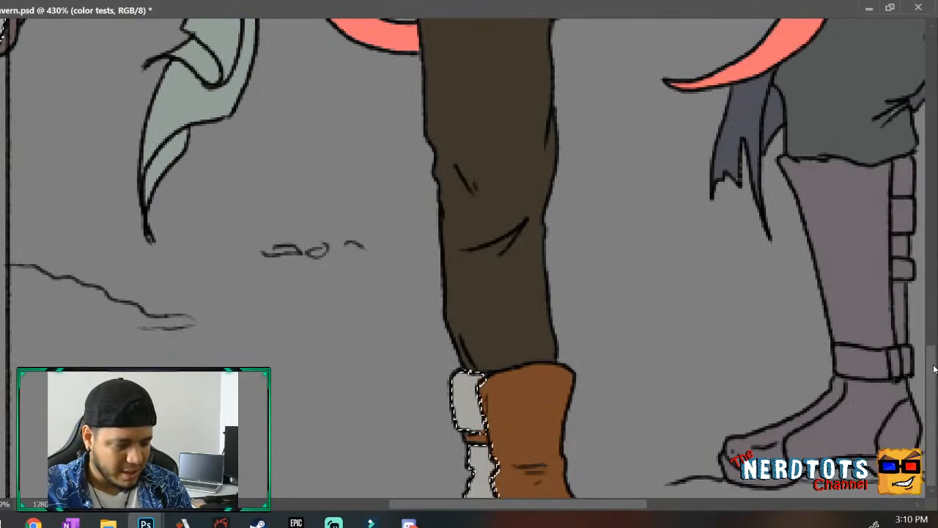
{"action": "left_click_drag", "start_coordinate": [933, 368], "coordinate": [927, 165]}
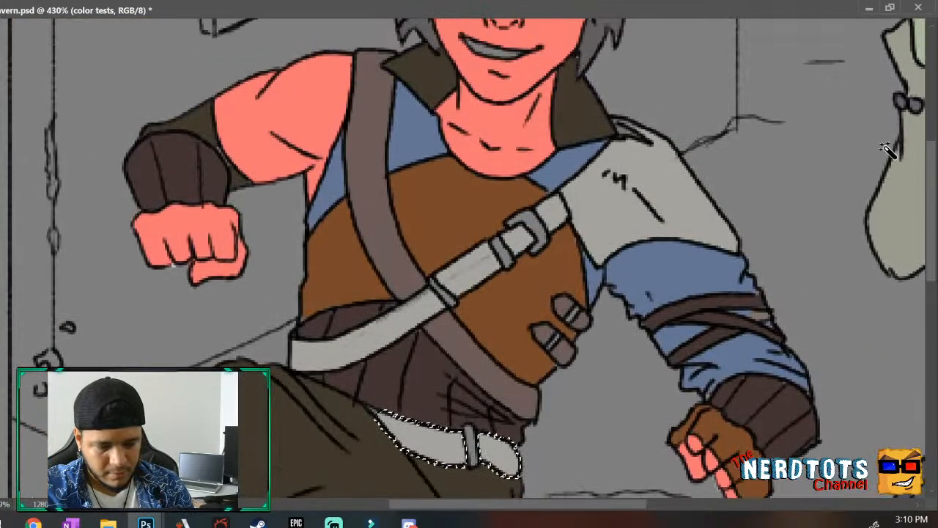
{"action": "left_click", "coordinate": [410, 314], "text": "shift"}
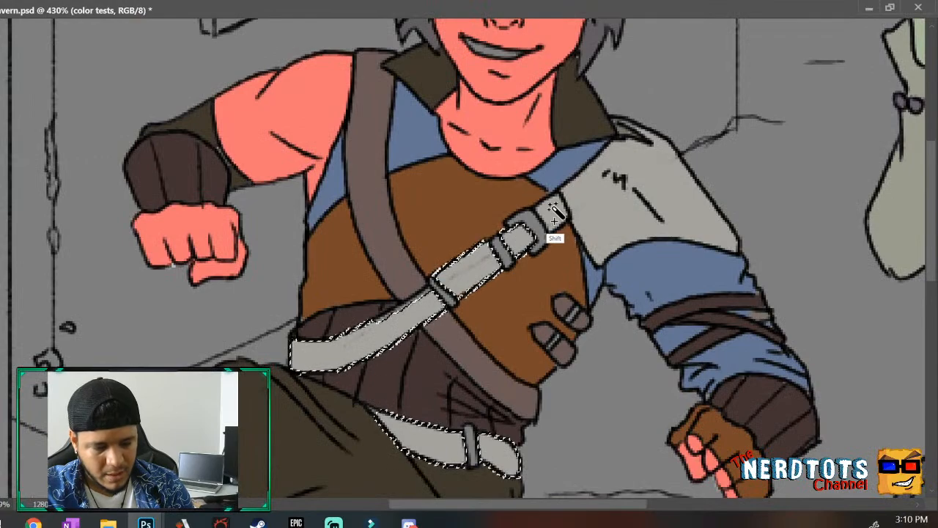
{"action": "left_click", "coordinate": [564, 235], "text": "shift"}
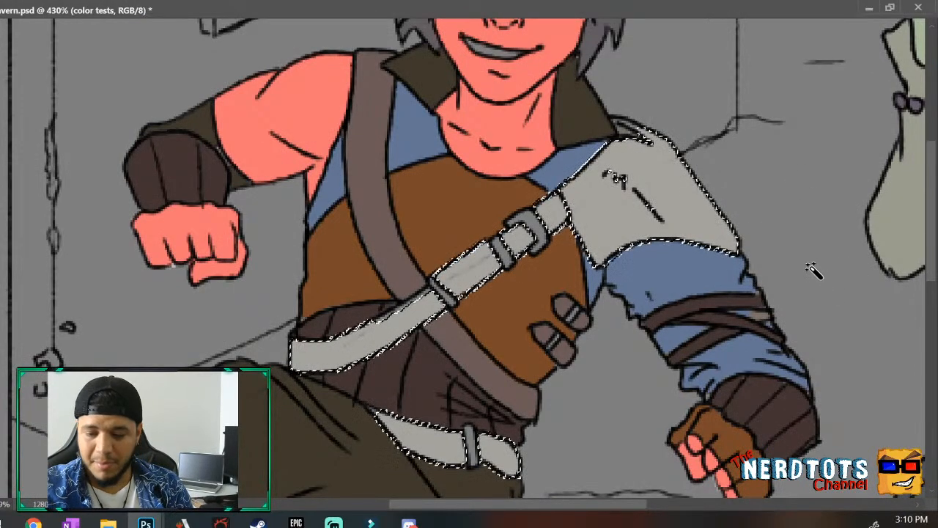
Make Layer 3 active and paint the raised boot's sole, lower section and cuff strip dark brown.
{"action": "key", "text": "z"}
{"action": "mouse_move", "coordinate": [778, 293]}
{"action": "left_mouse_down"}
{"action": "mouse_move", "coordinate": [731, 342]}
{"action": "mouse_move", "coordinate": [771, 308]}
{"action": "left_mouse_up"}
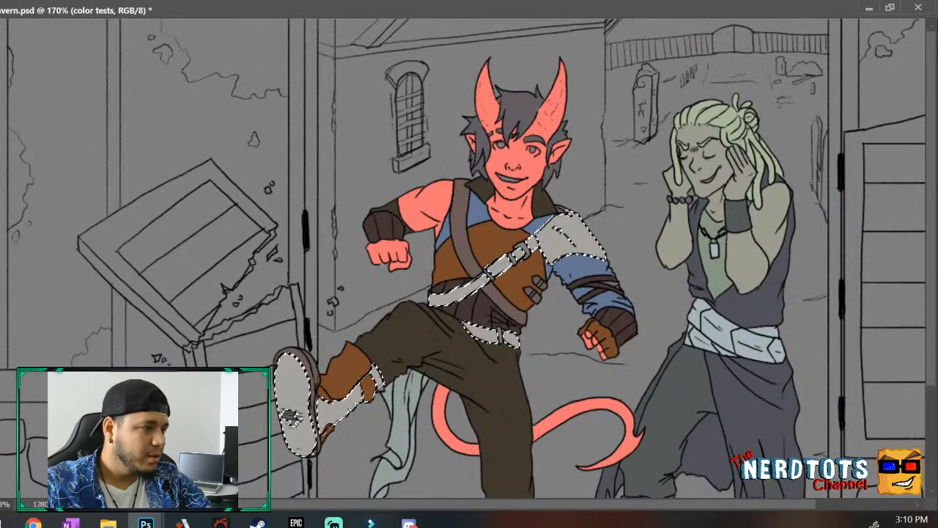
{"action": "key", "text": "q"}
{"action": "key", "text": "q"}
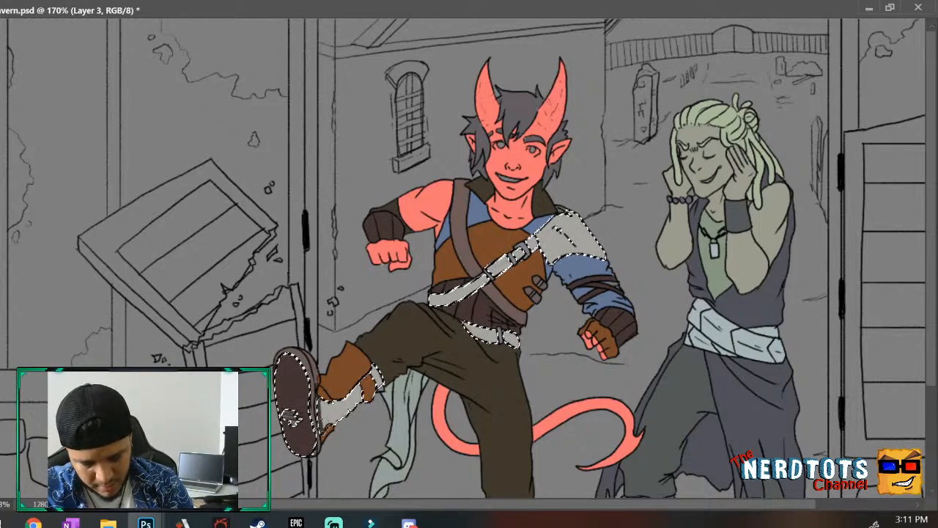
{"action": "mouse_move", "coordinate": [316, 397]}
{"action": "left_mouse_down"}
{"action": "mouse_move", "coordinate": [331, 410]}
{"action": "mouse_move", "coordinate": [370, 372]}
{"action": "mouse_move", "coordinate": [377, 378]}
{"action": "mouse_move", "coordinate": [326, 416]}
{"action": "left_mouse_up"}
{"action": "key", "text": "ctrl+z"}
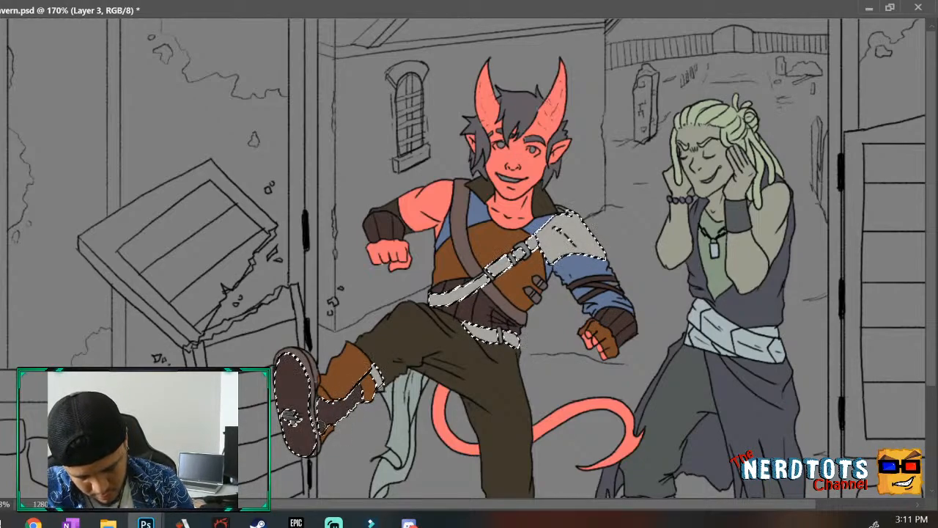
{"action": "left_click_drag", "start_coordinate": [380, 385], "coordinate": [377, 375]}
Paint the waist belt, diagonal chest belt and shoulder piece tan, and clear the selection.
{"action": "left_click_drag", "start_coordinate": [470, 329], "coordinate": [484, 336]}
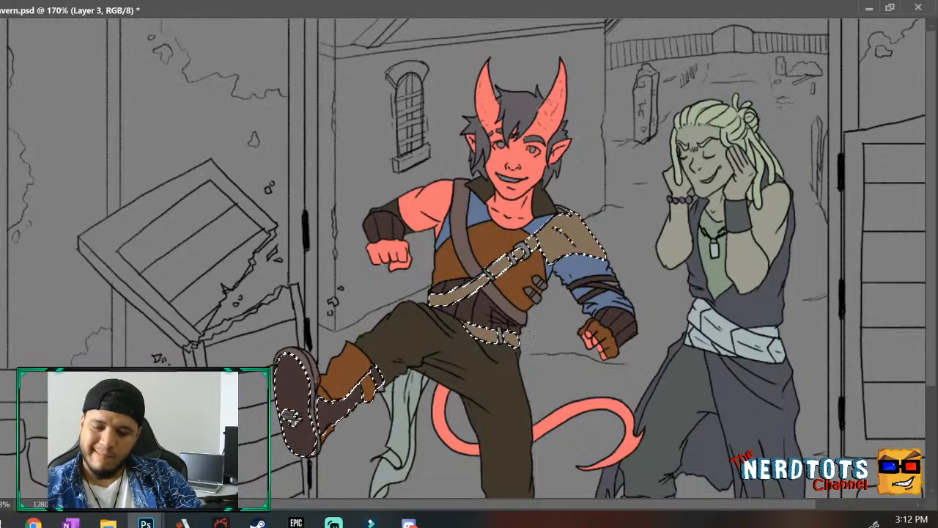
{"action": "key", "text": "ctrl+d"}
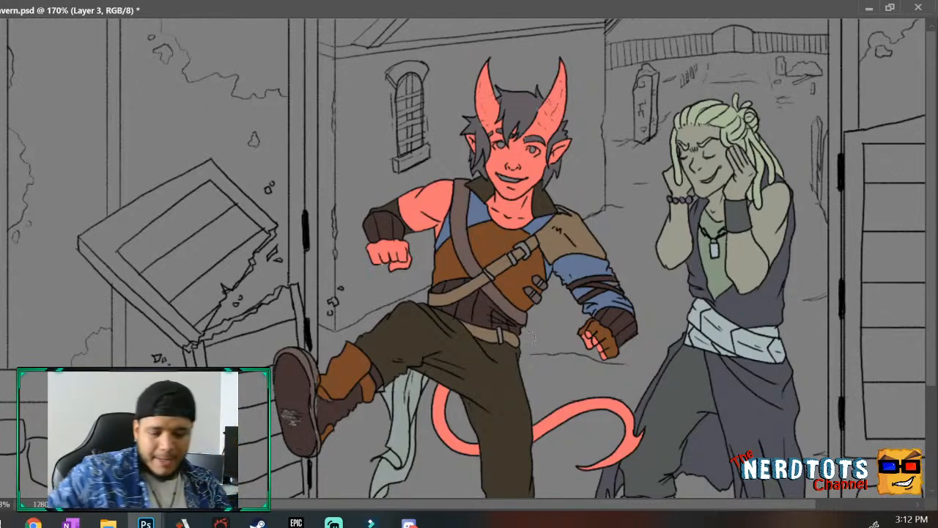
{"action": "key", "text": "z"}
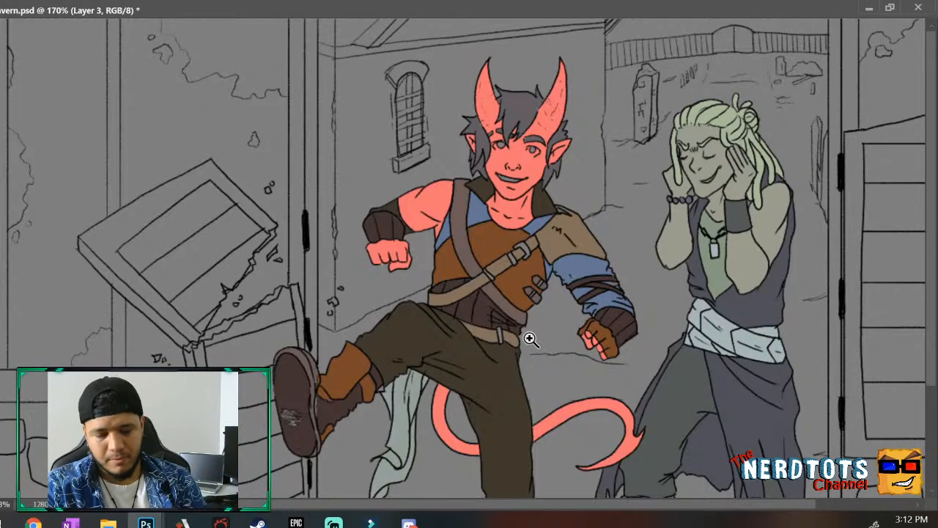
{"action": "left_click_drag", "start_coordinate": [627, 305], "coordinate": [609, 308]}
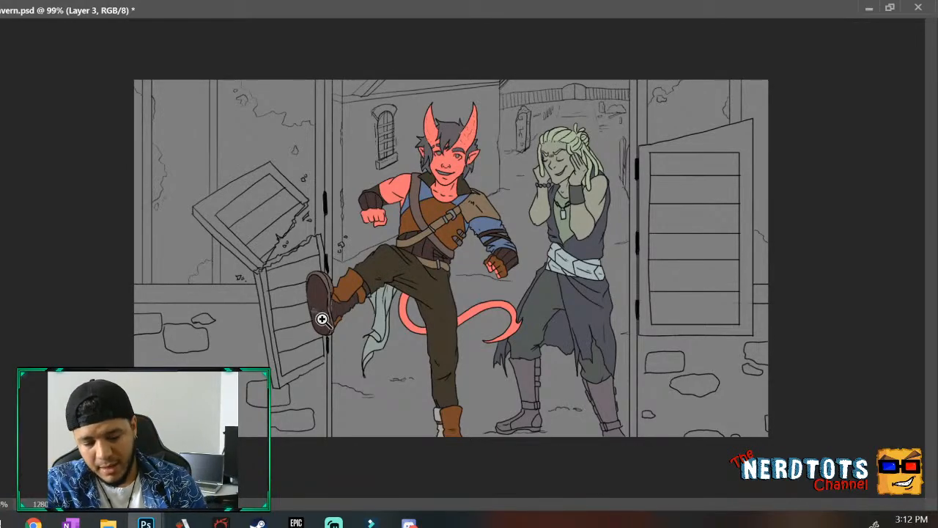
Sample the dark brown of the raised boot's sole and paint over the unfilled scuff marks on it.
{"action": "left_click_drag", "start_coordinate": [323, 318], "coordinate": [356, 256]}
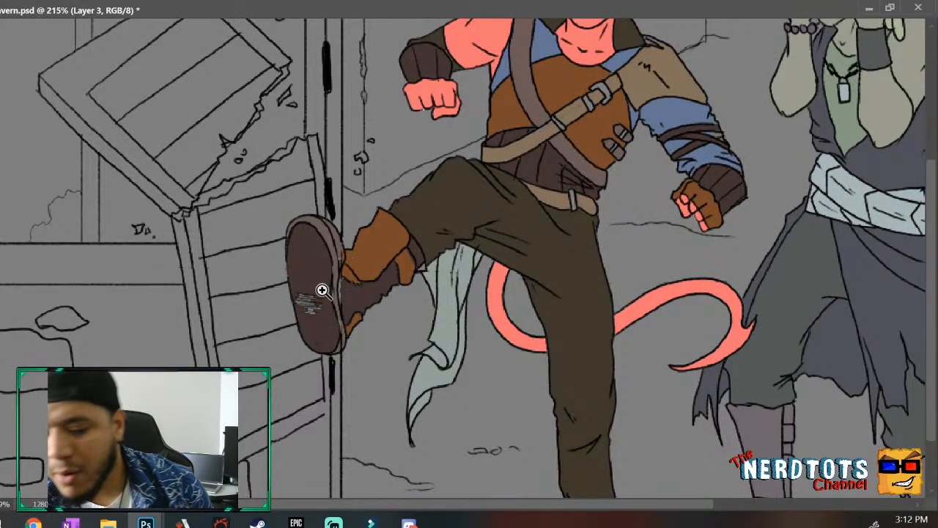
{"action": "key", "text": "i"}
{"action": "left_click", "coordinate": [308, 260]}
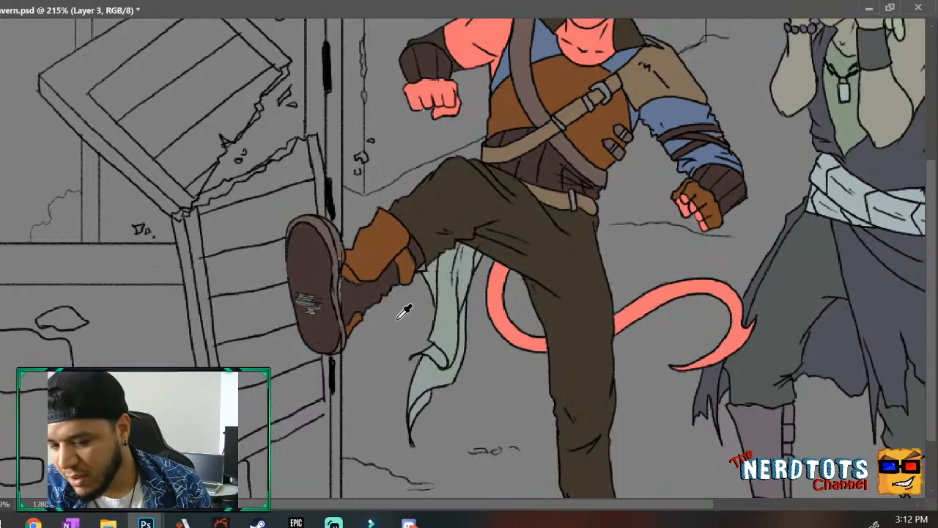
{"action": "key", "text": "b"}
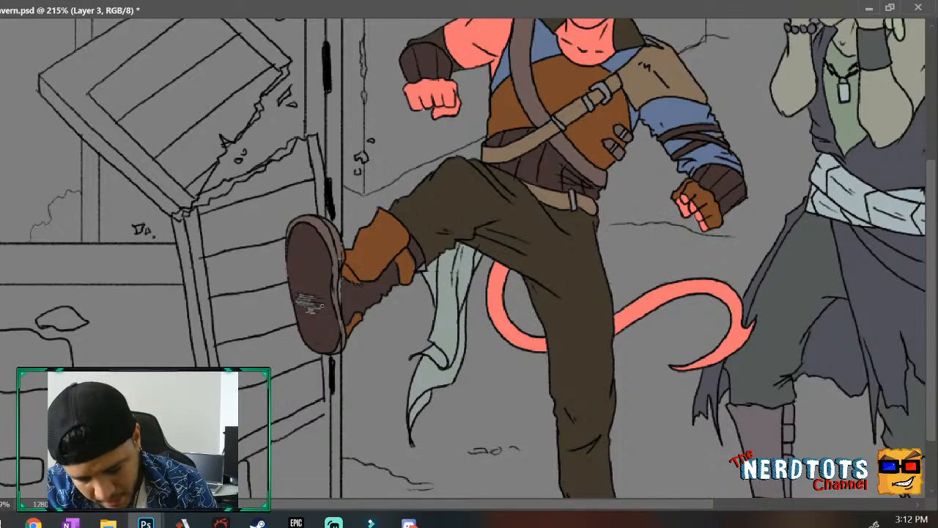
{"action": "mouse_move", "coordinate": [312, 312]}
{"action": "left_mouse_down"}
{"action": "mouse_move", "coordinate": [303, 288]}
{"action": "mouse_move", "coordinate": [300, 297]}
{"action": "left_mouse_up"}
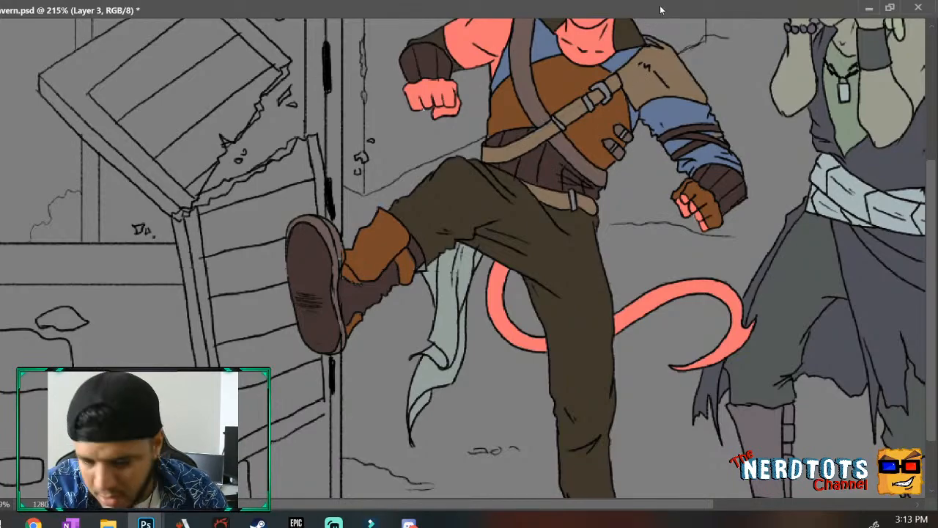
Paint the pale back cuff and lower back section of the standing boot dark brown.
{"action": "scroll", "coordinate": [674, 29], "scroll_direction": "up", "scroll_amount": 4}
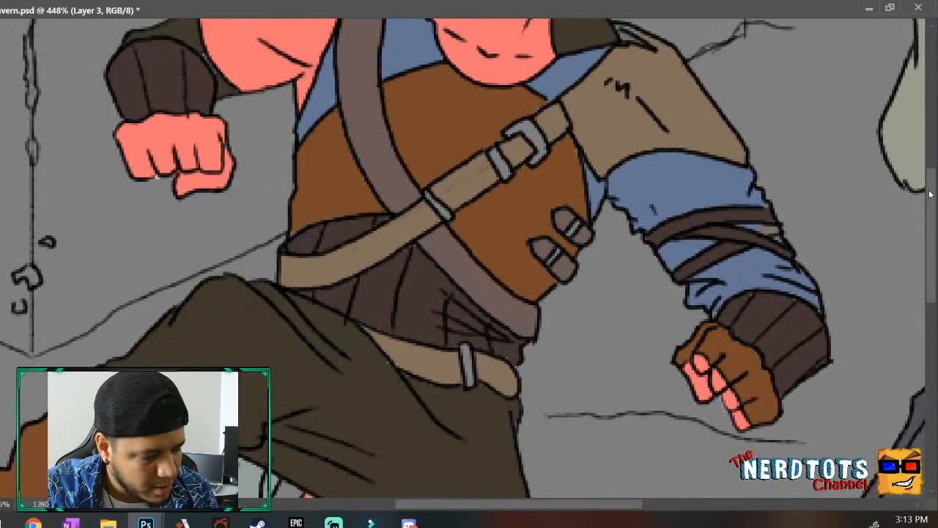
{"action": "scroll", "coordinate": [929, 194], "scroll_direction": "up", "scroll_amount": 4}
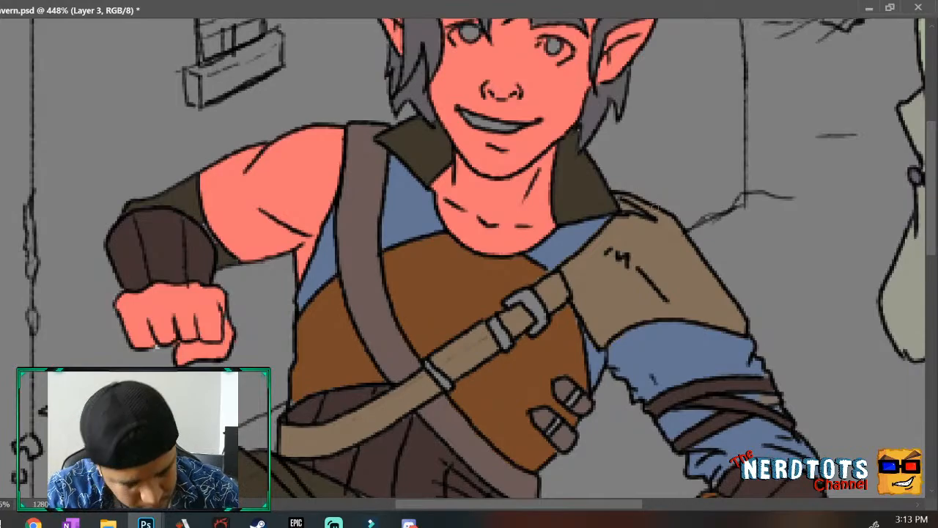
{"action": "scroll", "coordinate": [615, 256], "scroll_direction": "down", "scroll_amount": 5}
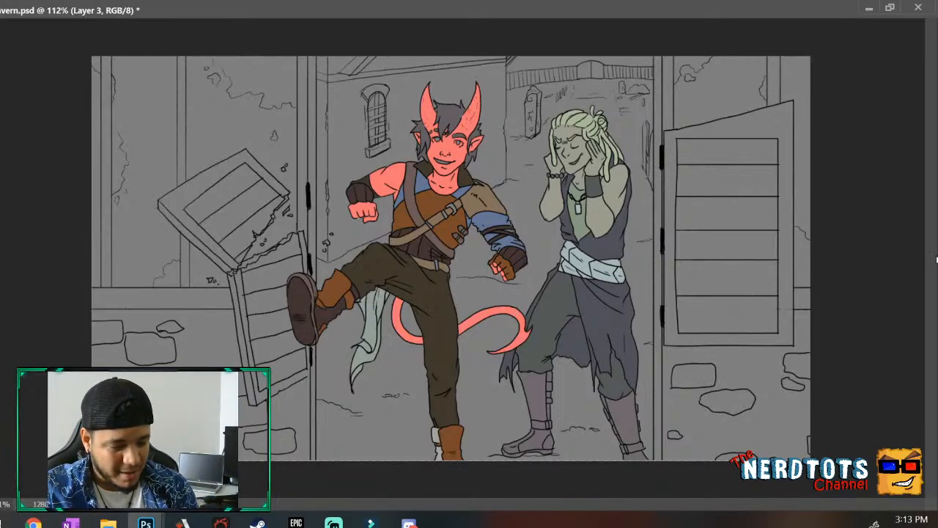
{"action": "left_click_drag", "start_coordinate": [450, 436], "coordinate": [534, 373]}
{"action": "left_click_drag", "start_coordinate": [934, 381], "coordinate": [930, 397]}
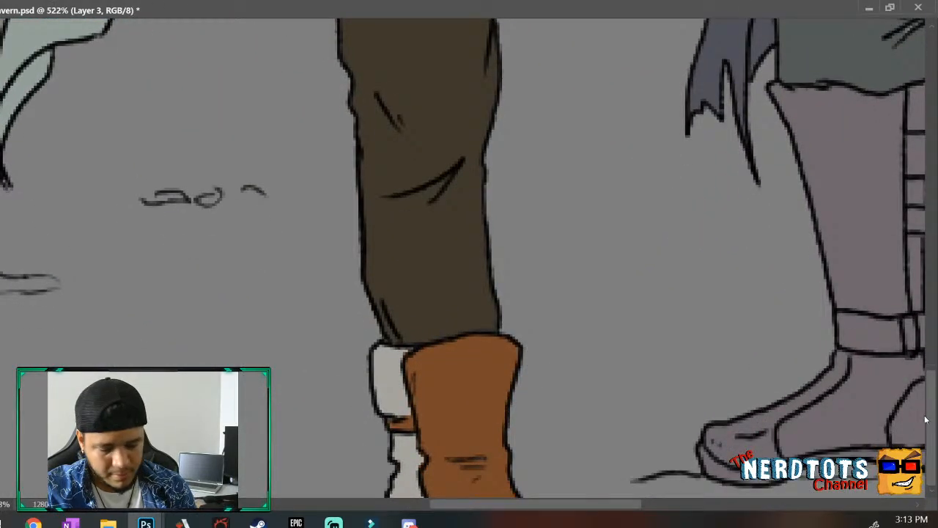
{"action": "key", "text": "b"}
{"action": "mouse_move", "coordinate": [382, 376]}
{"action": "left_mouse_down"}
{"action": "mouse_move", "coordinate": [379, 353]}
{"action": "mouse_move", "coordinate": [415, 468]}
{"action": "mouse_move", "coordinate": [420, 460]}
{"action": "mouse_move", "coordinate": [403, 442]}
{"action": "mouse_move", "coordinate": [400, 452]}
{"action": "mouse_move", "coordinate": [400, 440]}
{"action": "mouse_move", "coordinate": [395, 458]}
{"action": "mouse_move", "coordinate": [406, 460]}
{"action": "mouse_move", "coordinate": [391, 494]}
{"action": "mouse_move", "coordinate": [409, 466]}
{"action": "mouse_move", "coordinate": [411, 497]}
{"action": "mouse_move", "coordinate": [416, 475]}
{"action": "left_mouse_up"}
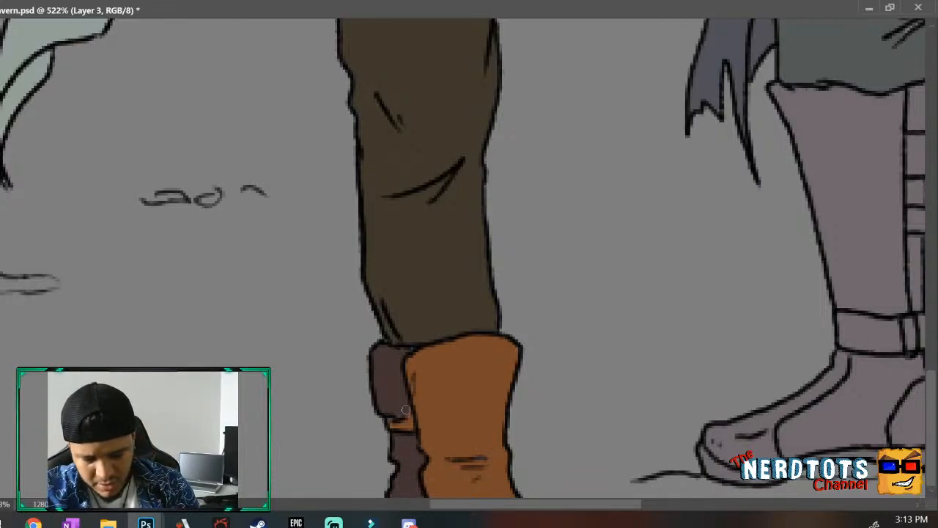
Close the Os_icon.png image and return to the tavern drawing.
{"action": "left_click_drag", "start_coordinate": [579, 337], "coordinate": [537, 382]}
{"action": "mouse_move", "coordinate": [623, 350]}
{"action": "left_mouse_down"}
{"action": "mouse_move", "coordinate": [601, 368]}
{"action": "mouse_move", "coordinate": [609, 356]}
{"action": "left_mouse_up"}
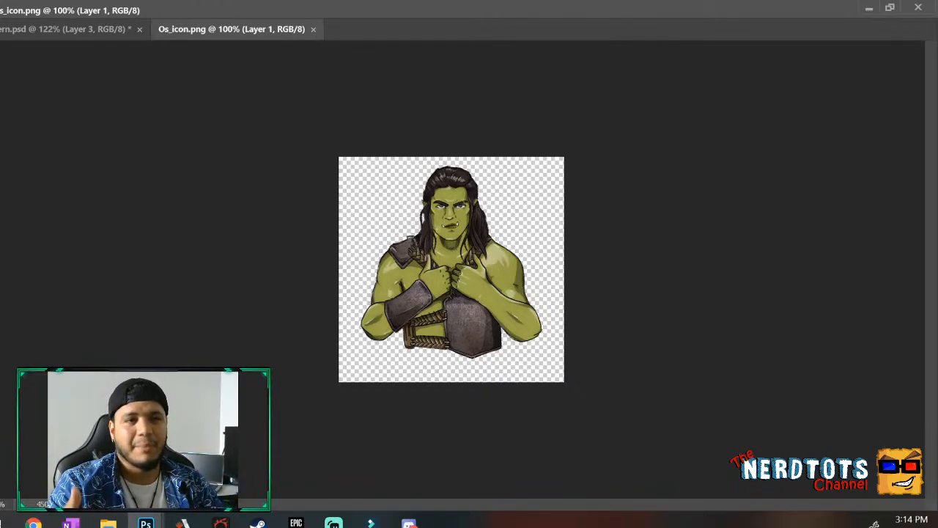
{"action": "left_click", "coordinate": [313, 30]}
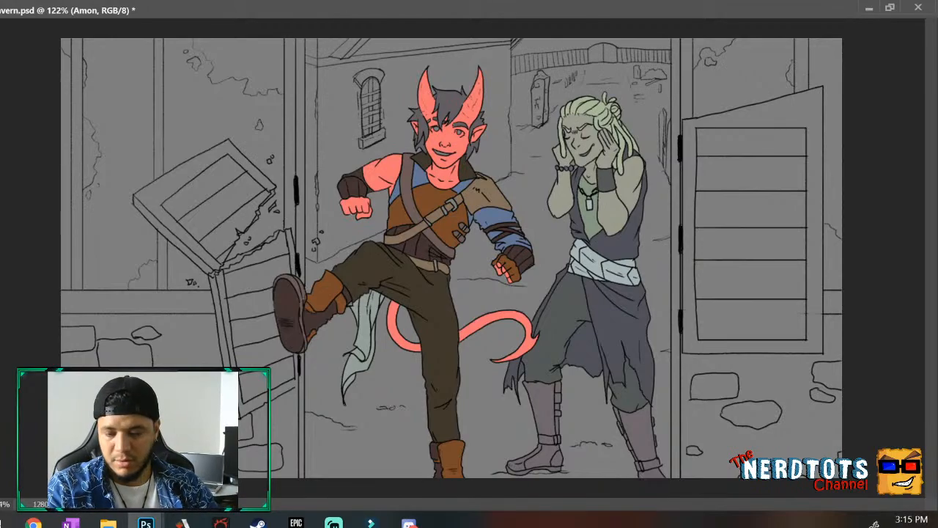
{"action": "left_click_drag", "start_coordinate": [305, 354], "coordinate": [355, 257]}
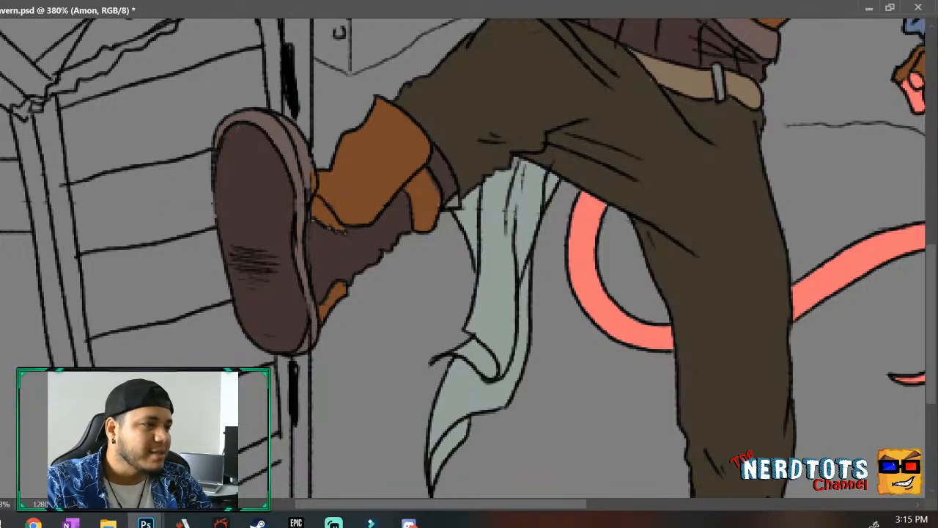
{"action": "key", "text": "q"}
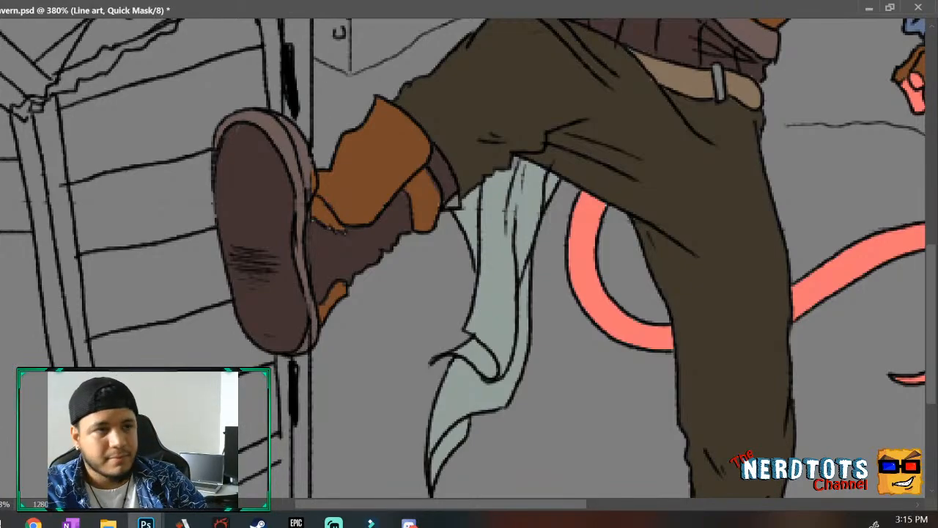
{"action": "key", "text": "q"}
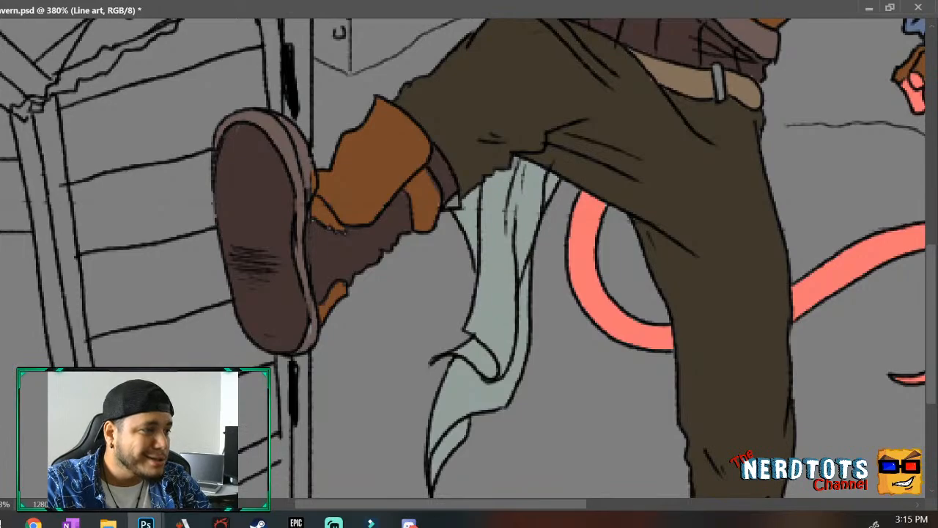
{"action": "key", "text": "q"}
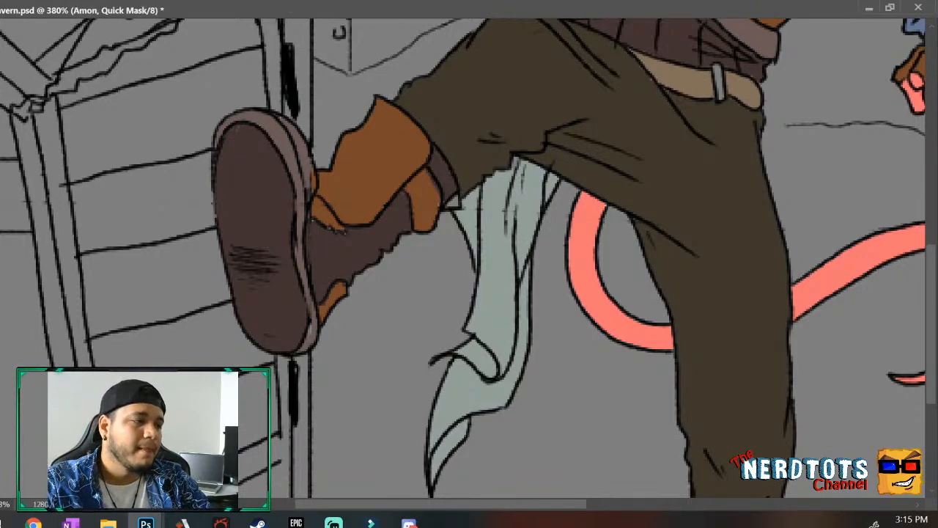
{"action": "key", "text": "q"}
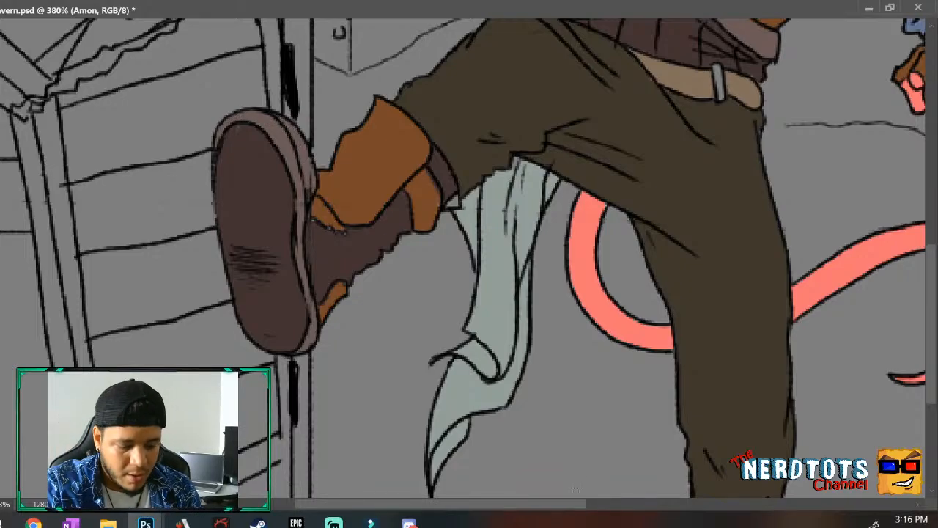
Paint the waist belt's loop dark olive brown and the small pouch straps on the vest orange-brown on the Amon layer.
{"action": "left_click_drag", "start_coordinate": [568, 505], "coordinate": [587, 505]}
{"action": "key", "text": "z"}
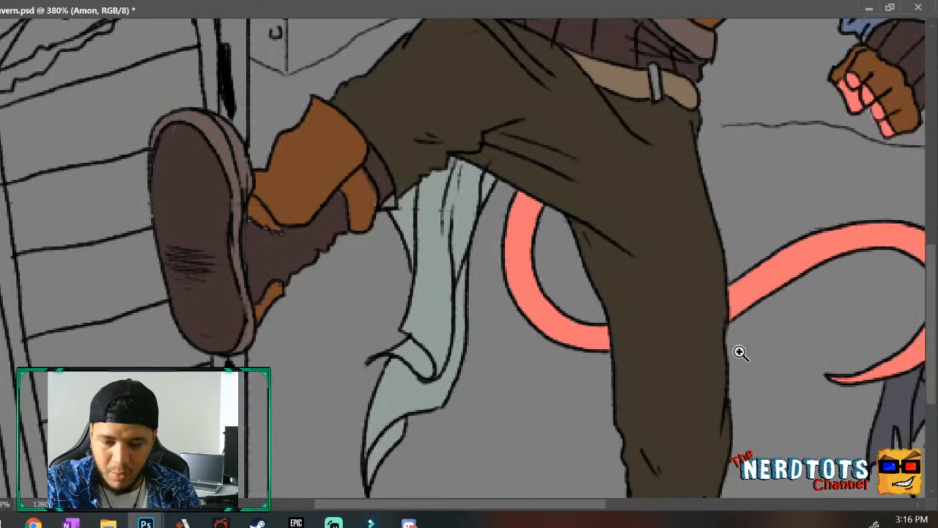
{"action": "left_click_drag", "start_coordinate": [740, 354], "coordinate": [697, 398]}
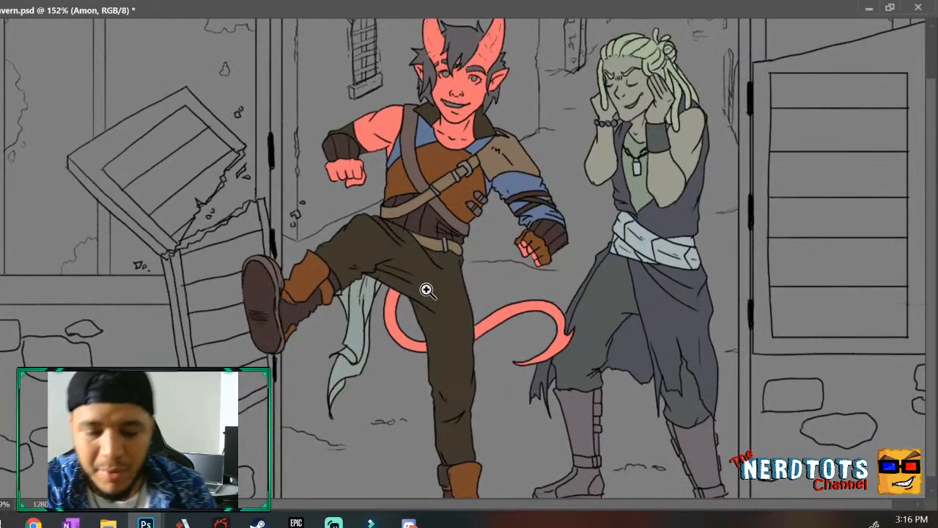
{"action": "key", "text": "i"}
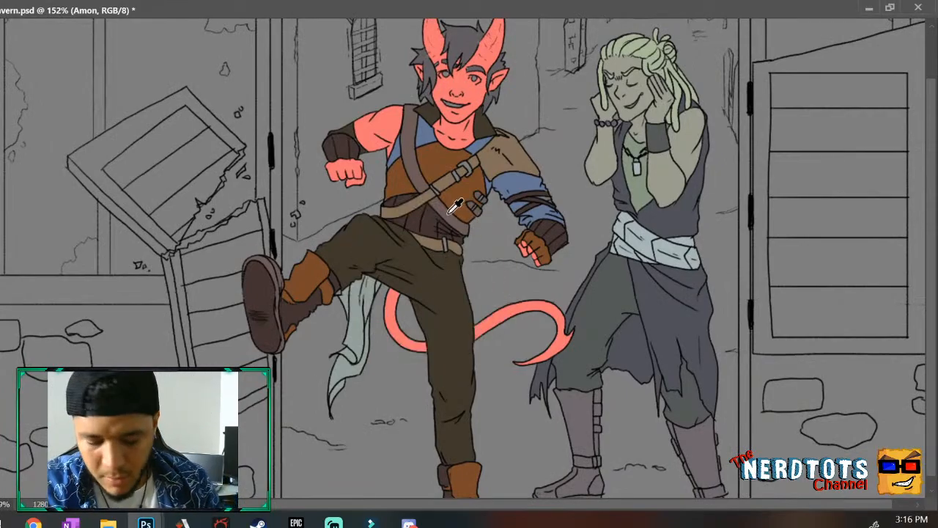
{"action": "key", "text": "z"}
{"action": "left_click_drag", "start_coordinate": [450, 245], "coordinate": [501, 174]}
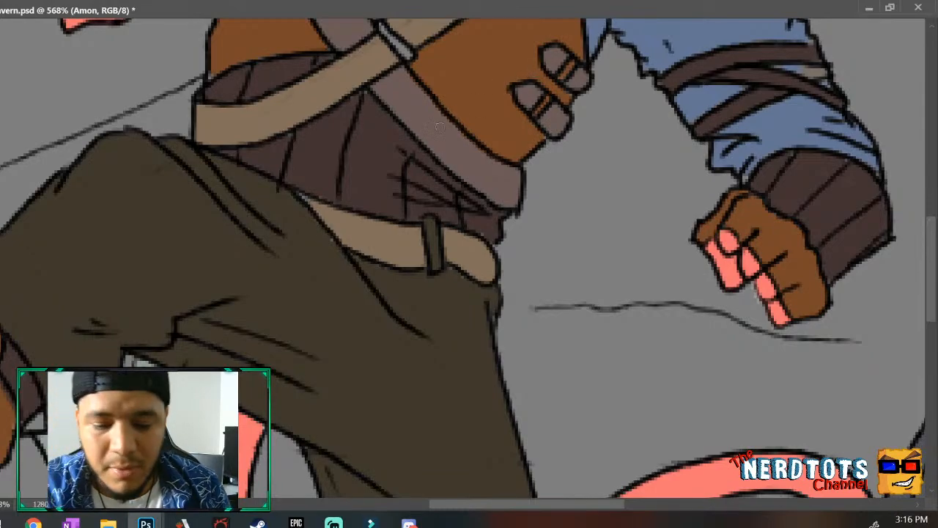
{"action": "left_click", "coordinate": [420, 122], "text": "alt"}
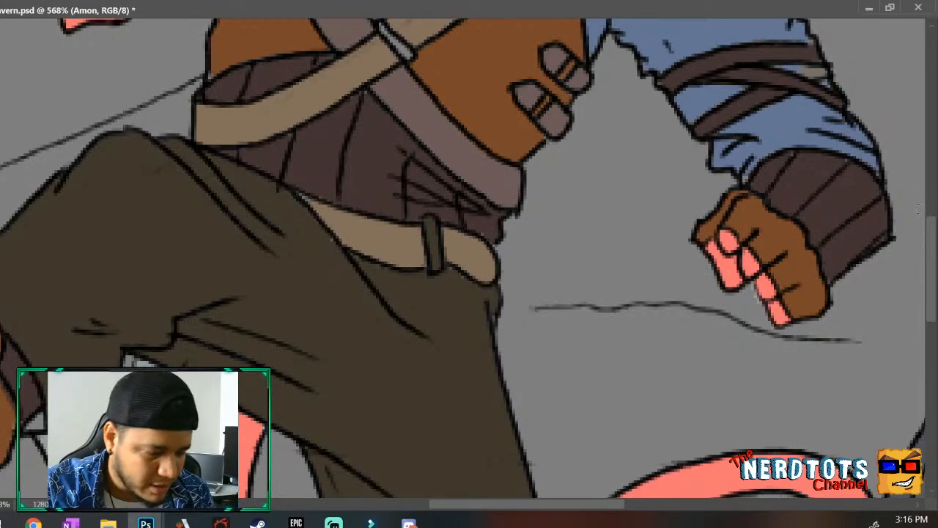
Paint the two loops of the diagonal chest belt brown and its buckle light gray.
{"action": "left_click_drag", "start_coordinate": [932, 251], "coordinate": [928, 160]}
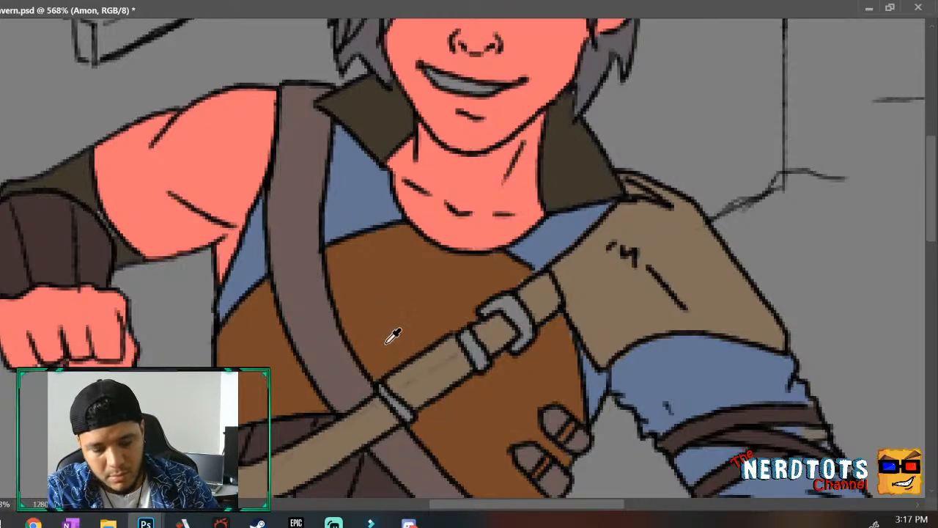
{"action": "left_click", "coordinate": [423, 375]}
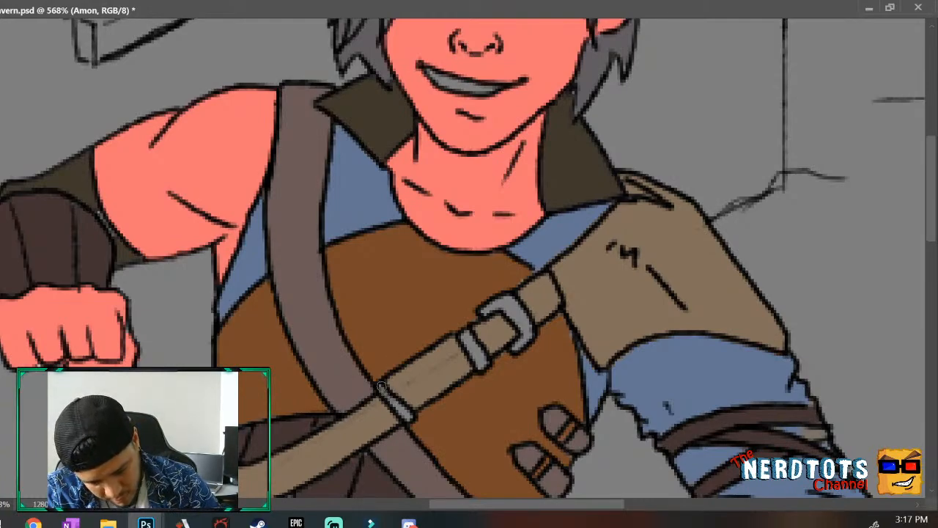
{"action": "mouse_move", "coordinate": [471, 330]}
{"action": "left_mouse_down"}
{"action": "mouse_move", "coordinate": [462, 339]}
{"action": "mouse_move", "coordinate": [477, 356]}
{"action": "left_mouse_up"}
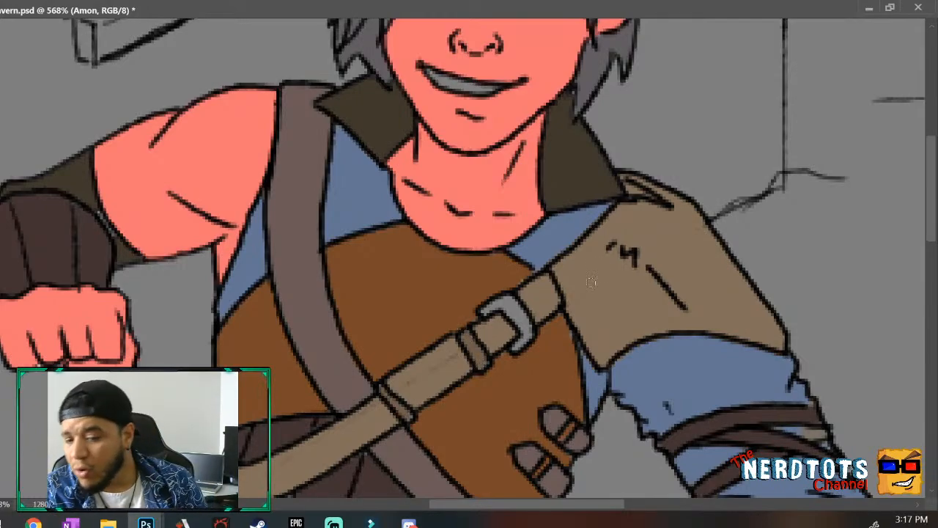
{"action": "left_click", "coordinate": [496, 394], "text": "alt"}
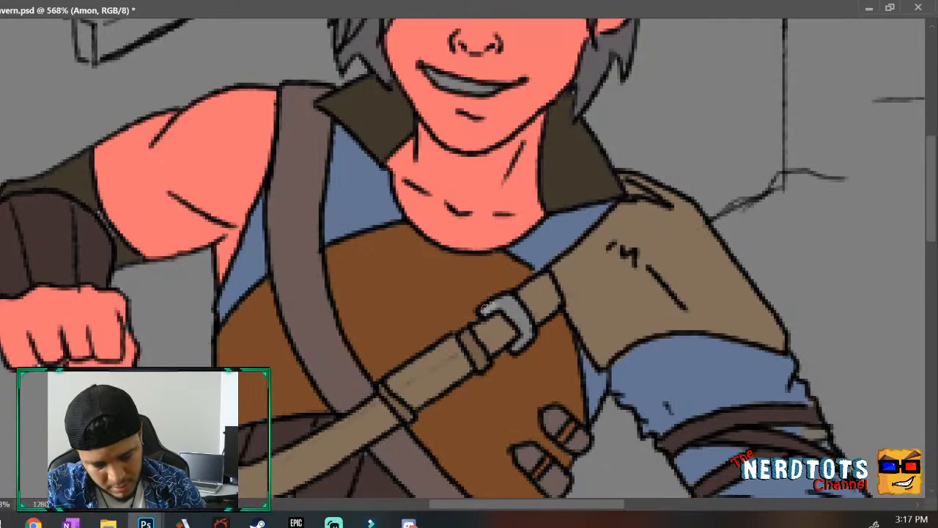
{"action": "mouse_move", "coordinate": [507, 302]}
{"action": "left_mouse_down"}
{"action": "mouse_move", "coordinate": [526, 335]}
{"action": "mouse_move", "coordinate": [516, 347]}
{"action": "mouse_move", "coordinate": [530, 329]}
{"action": "mouse_move", "coordinate": [498, 306]}
{"action": "mouse_move", "coordinate": [535, 315]}
{"action": "left_mouse_up"}
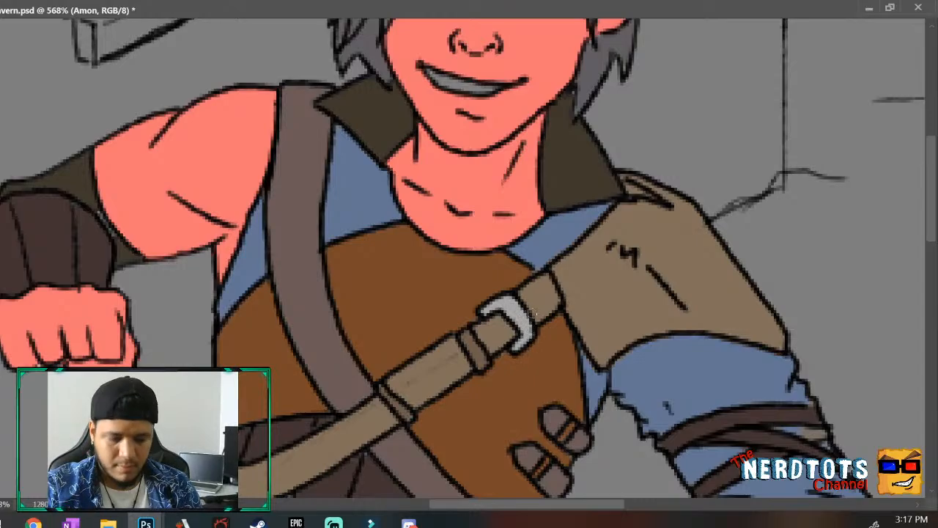
Sample the sleeve's blue and fill the remaining pale gaps between the forearm wraps and along the sleeve's edge.
{"action": "left_click_drag", "start_coordinate": [655, 385], "coordinate": [606, 438]}
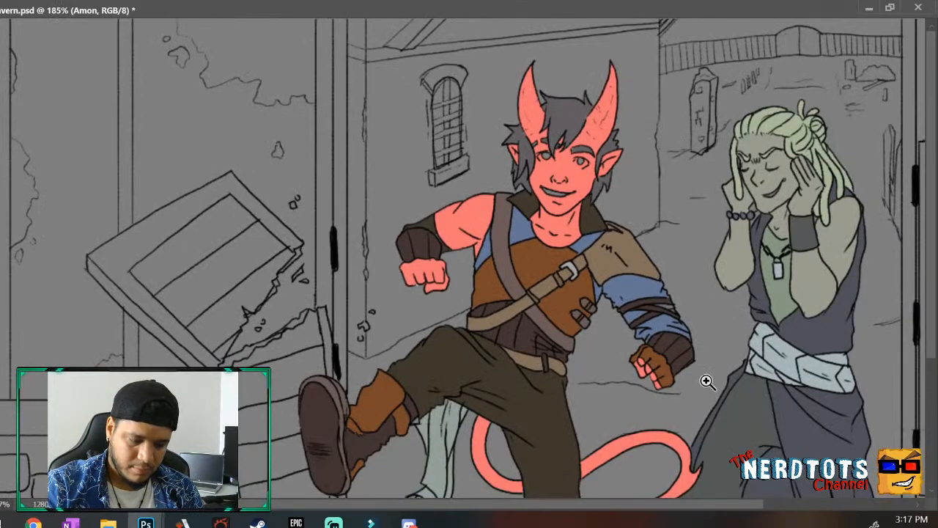
{"action": "left_click_drag", "start_coordinate": [709, 273], "coordinate": [754, 232]}
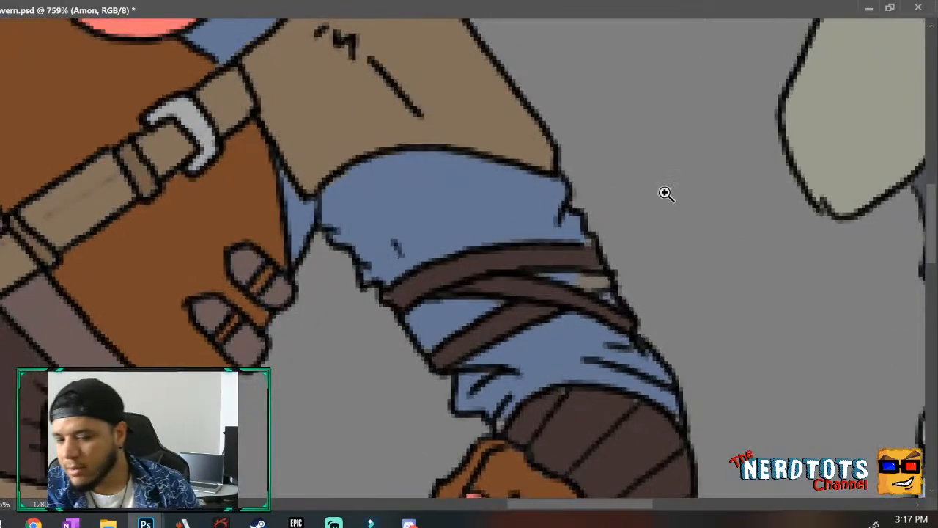
{"action": "key", "text": "i"}
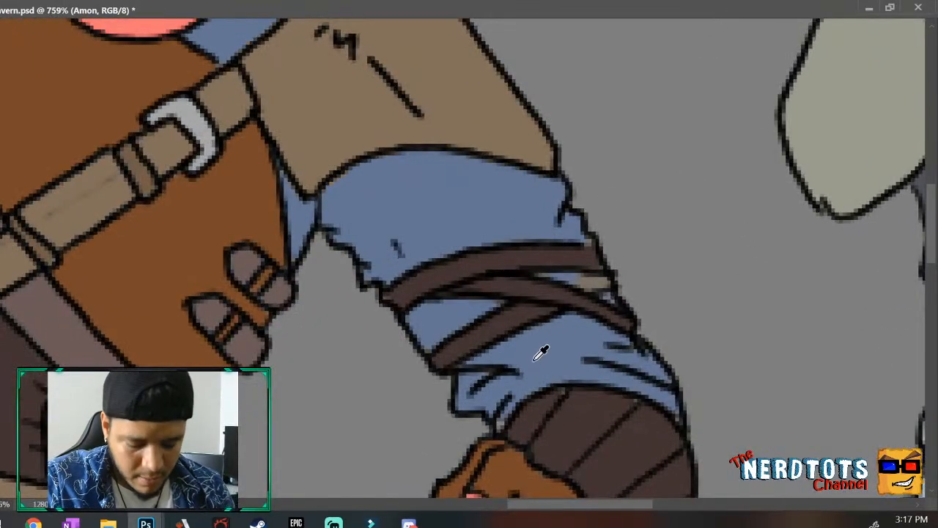
{"action": "key", "text": "b"}
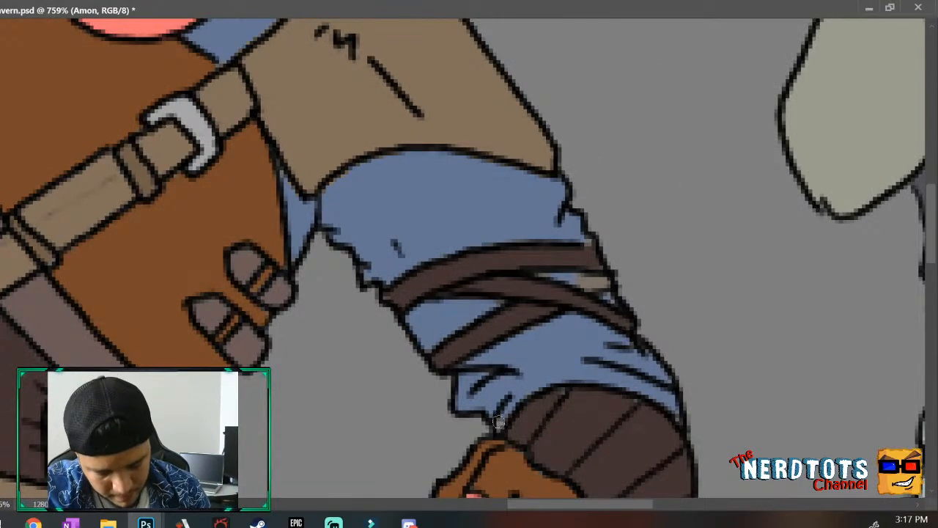
{"action": "left_click_drag", "start_coordinate": [502, 414], "coordinate": [499, 420]}
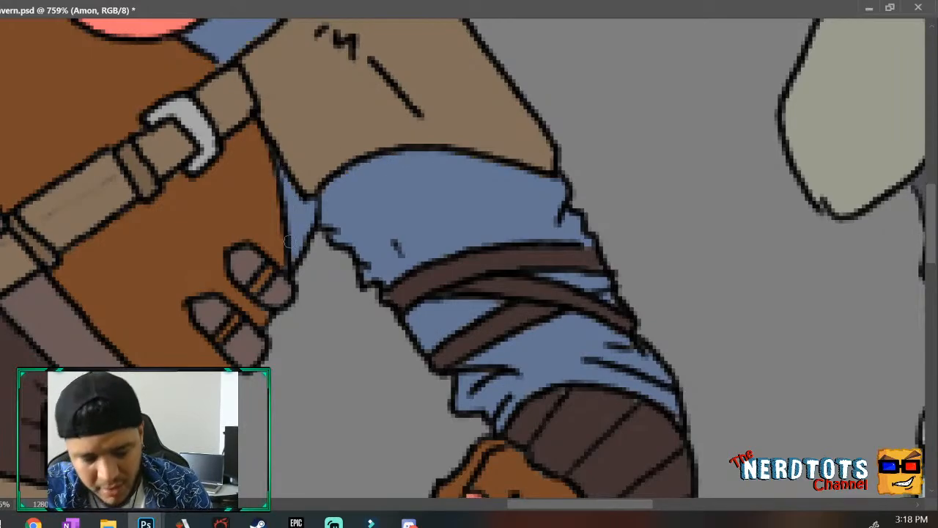
Paint the horned character's eyes and teeth off-white.
{"action": "mouse_move", "coordinate": [512, 277]}
{"action": "left_mouse_down"}
{"action": "mouse_move", "coordinate": [436, 396]}
{"action": "mouse_move", "coordinate": [448, 398]}
{"action": "left_mouse_up"}
{"action": "left_click_drag", "start_coordinate": [446, 121], "coordinate": [515, 64]}
{"action": "scroll", "coordinate": [929, 146], "scroll_direction": "up", "scroll_amount": 3}
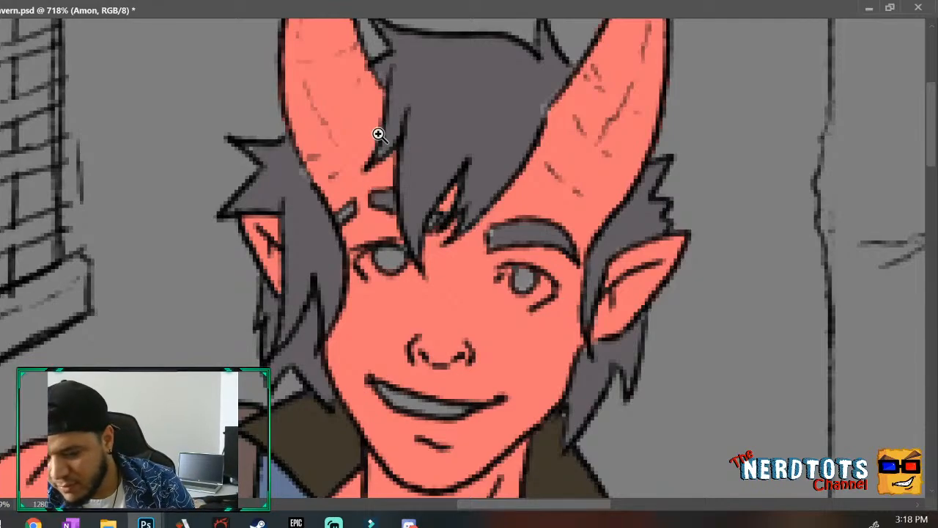
{"action": "key", "text": "b"}
{"action": "mouse_move", "coordinate": [369, 260]}
{"action": "left_mouse_down"}
{"action": "mouse_move", "coordinate": [412, 271]}
{"action": "mouse_move", "coordinate": [393, 265]}
{"action": "mouse_move", "coordinate": [395, 274]}
{"action": "mouse_move", "coordinate": [405, 268]}
{"action": "mouse_move", "coordinate": [388, 274]}
{"action": "mouse_move", "coordinate": [413, 272]}
{"action": "mouse_move", "coordinate": [388, 272]}
{"action": "mouse_move", "coordinate": [384, 257]}
{"action": "mouse_move", "coordinate": [412, 269]}
{"action": "mouse_move", "coordinate": [370, 271]}
{"action": "left_mouse_up"}
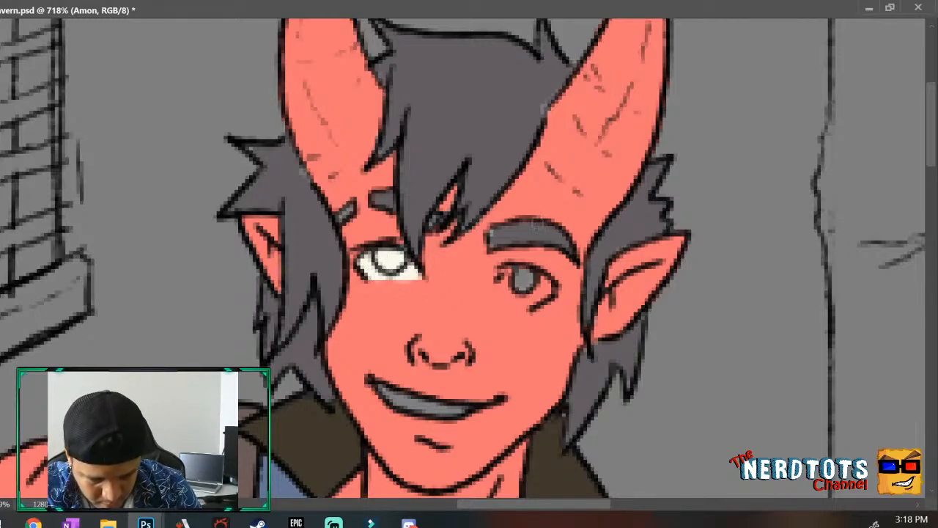
{"action": "mouse_move", "coordinate": [501, 277]}
{"action": "left_mouse_down"}
{"action": "mouse_move", "coordinate": [521, 273]}
{"action": "mouse_move", "coordinate": [544, 290]}
{"action": "mouse_move", "coordinate": [513, 287]}
{"action": "mouse_move", "coordinate": [521, 292]}
{"action": "mouse_move", "coordinate": [534, 283]}
{"action": "mouse_move", "coordinate": [513, 272]}
{"action": "mouse_move", "coordinate": [523, 291]}
{"action": "mouse_move", "coordinate": [509, 281]}
{"action": "mouse_move", "coordinate": [530, 296]}
{"action": "left_mouse_up"}
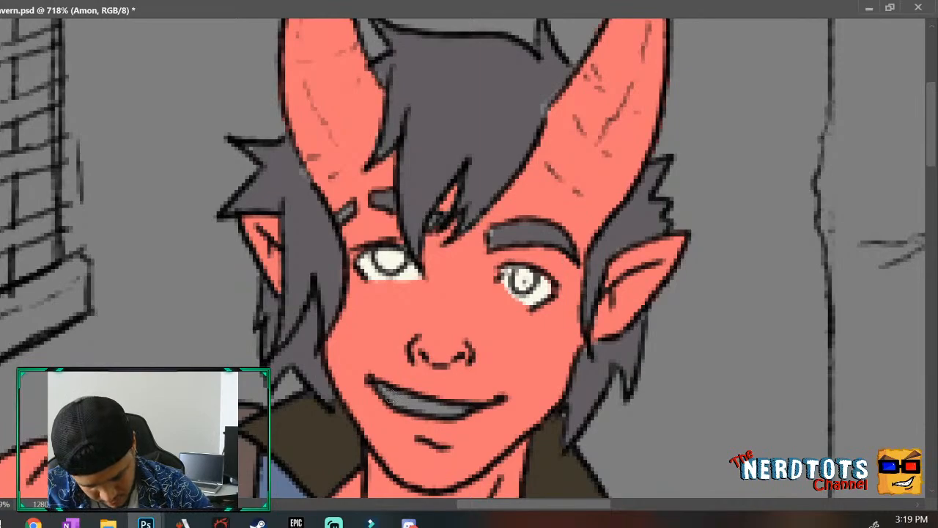
{"action": "mouse_move", "coordinate": [391, 397]}
{"action": "left_mouse_down"}
{"action": "mouse_move", "coordinate": [444, 409]}
{"action": "mouse_move", "coordinate": [431, 404]}
{"action": "mouse_move", "coordinate": [458, 404]}
{"action": "mouse_move", "coordinate": [446, 408]}
{"action": "mouse_move", "coordinate": [480, 392]}
{"action": "mouse_move", "coordinate": [466, 410]}
{"action": "left_mouse_up"}
{"action": "key", "text": "z"}
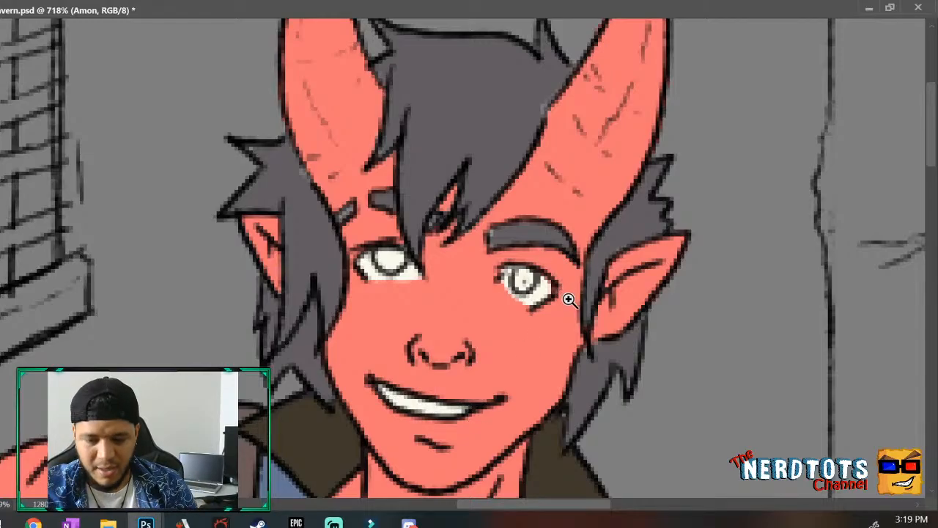
{"action": "left_click_drag", "start_coordinate": [568, 299], "coordinate": [509, 366]}
{"action": "left_click_drag", "start_coordinate": [668, 317], "coordinate": [647, 329]}
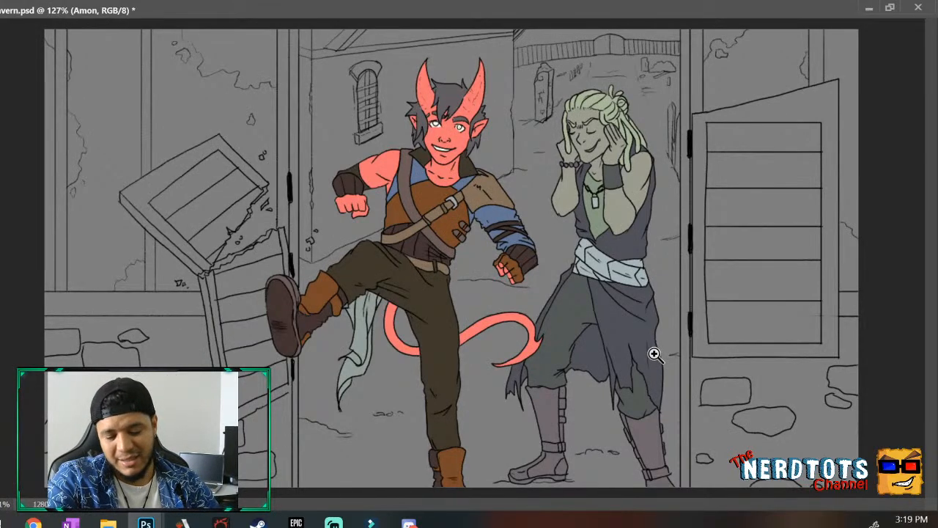
{"action": "left_click_drag", "start_coordinate": [332, 414], "coordinate": [419, 336]}
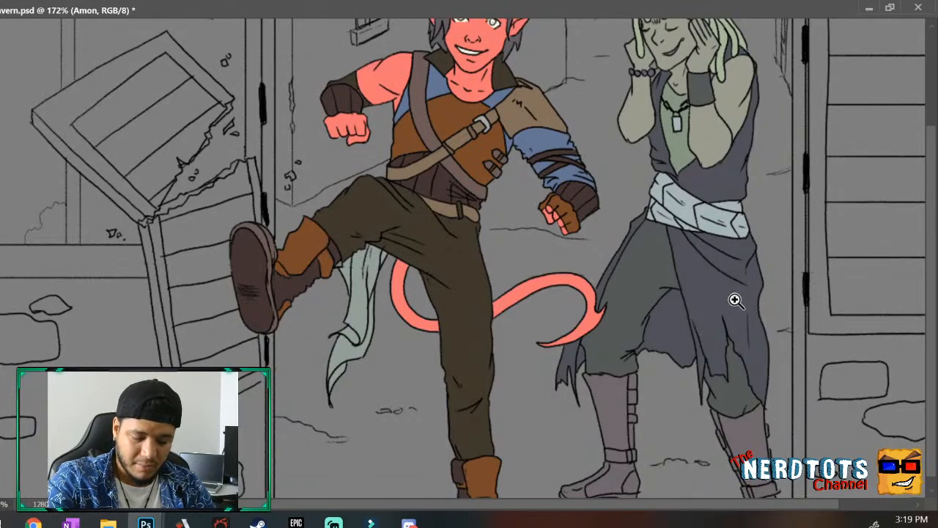
{"action": "left_click_drag", "start_coordinate": [734, 304], "coordinate": [706, 317]}
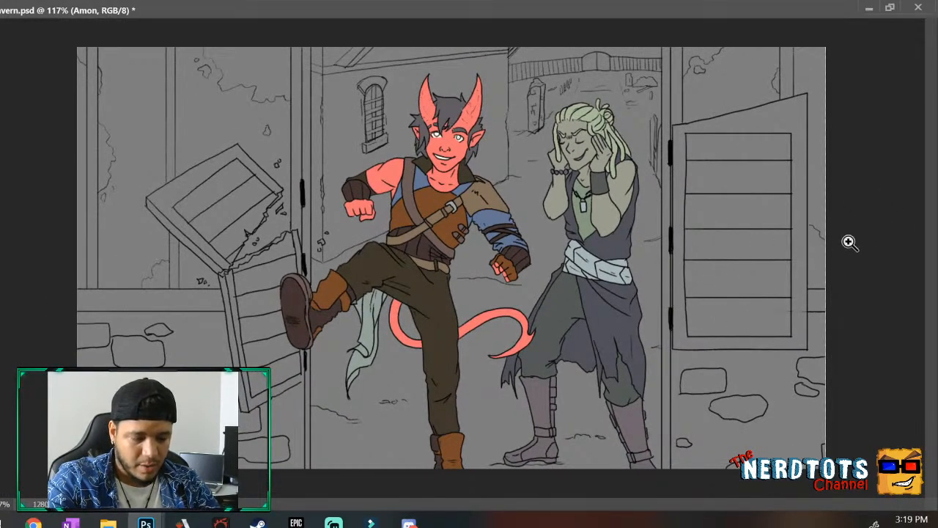
{"action": "left_click_drag", "start_coordinate": [882, 236], "coordinate": [893, 245]}
{"action": "left_click", "coordinate": [893, 245]}
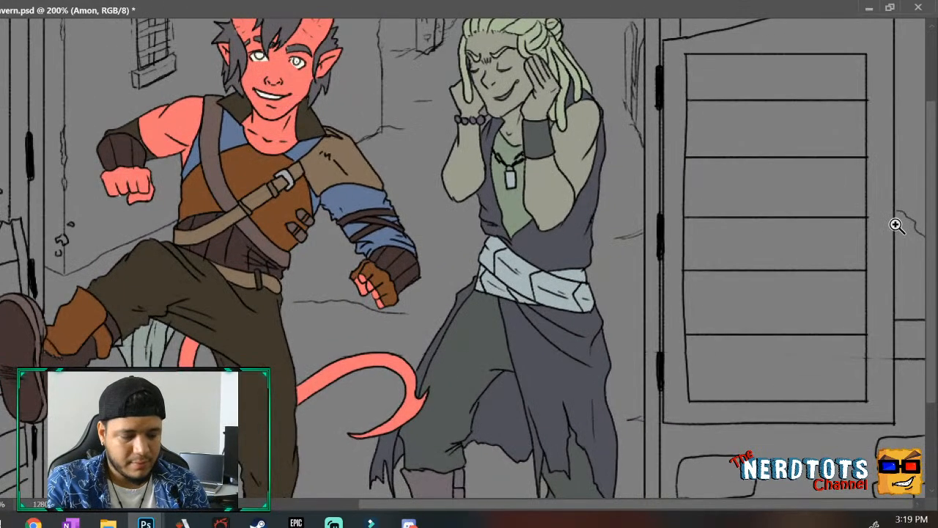
{"action": "scroll", "coordinate": [897, 226], "scroll_direction": "up", "scroll_amount": 3}
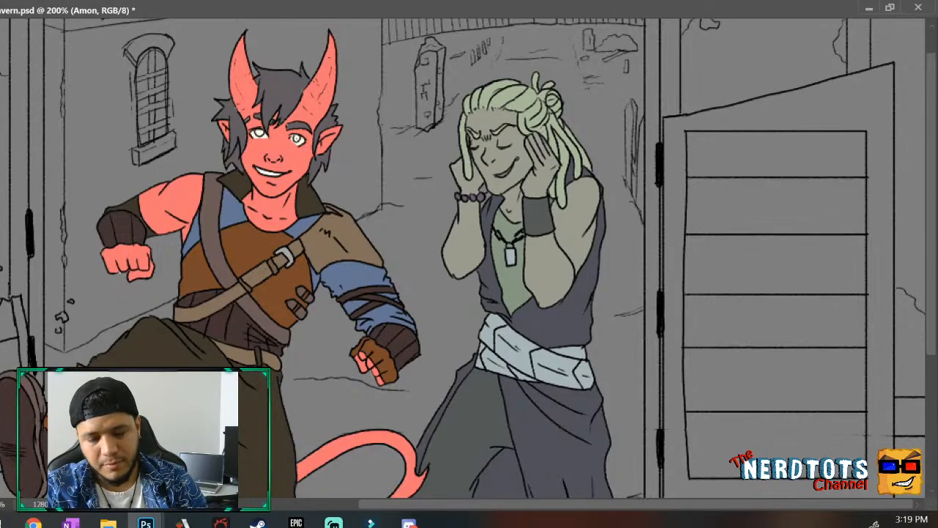
Paint both of the horned character's irises orange and add a small black pupil to the center of each.
{"action": "left_click_drag", "start_coordinate": [281, 144], "coordinate": [385, 25]}
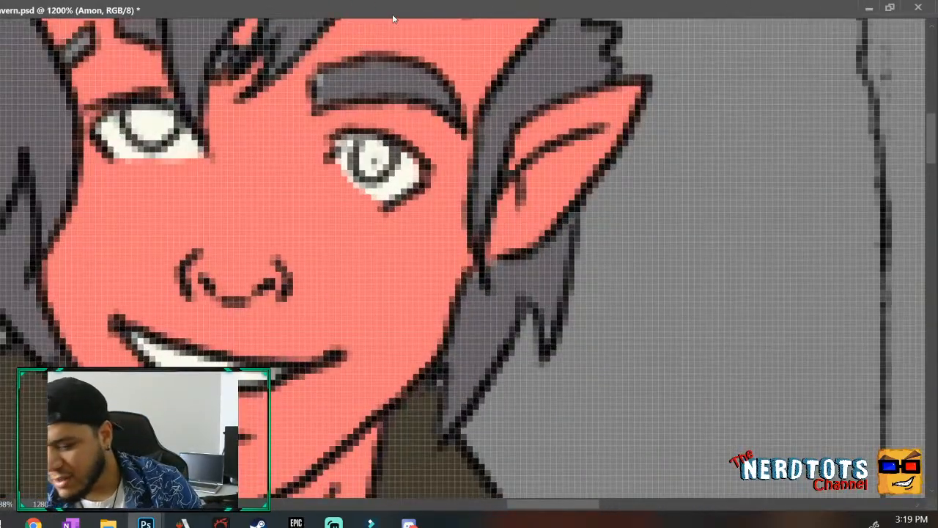
{"action": "mouse_move", "coordinate": [372, 159]}
{"action": "left_mouse_down"}
{"action": "mouse_move", "coordinate": [381, 150]}
{"action": "mouse_move", "coordinate": [376, 167]}
{"action": "mouse_move", "coordinate": [385, 158]}
{"action": "mouse_move", "coordinate": [365, 152]}
{"action": "left_mouse_up"}
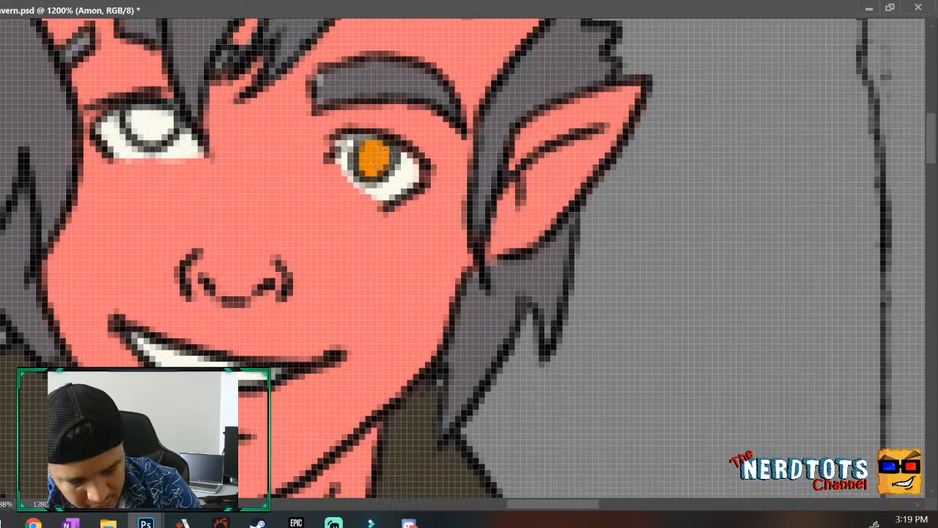
{"action": "mouse_move", "coordinate": [131, 121]}
{"action": "left_mouse_down"}
{"action": "mouse_move", "coordinate": [165, 116]}
{"action": "mouse_move", "coordinate": [152, 112]}
{"action": "mouse_move", "coordinate": [152, 135]}
{"action": "mouse_move", "coordinate": [140, 118]}
{"action": "left_mouse_up"}
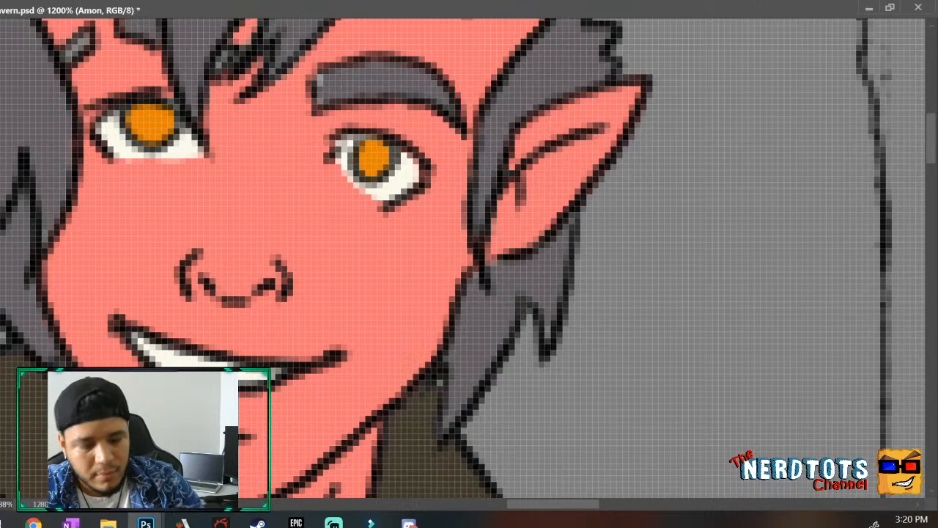
{"action": "left_click", "coordinate": [372, 158]}
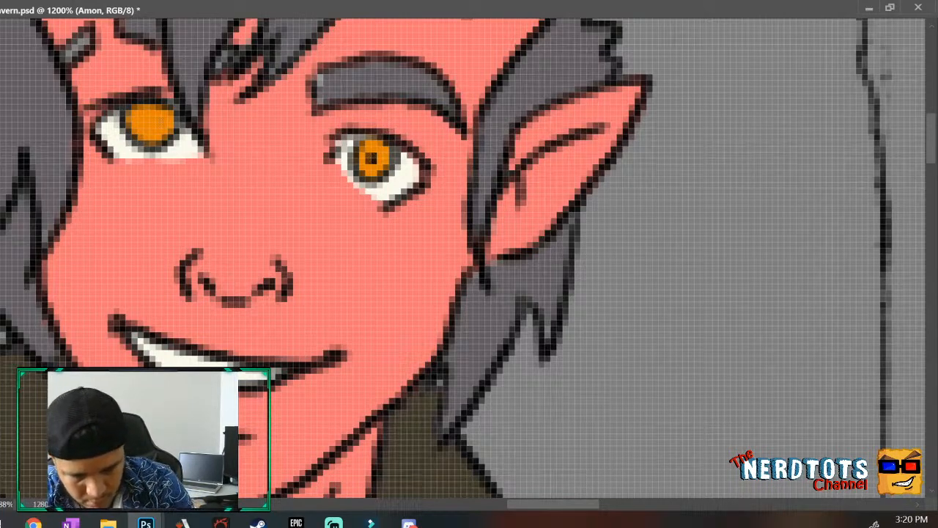
{"action": "left_click", "coordinate": [149, 122]}
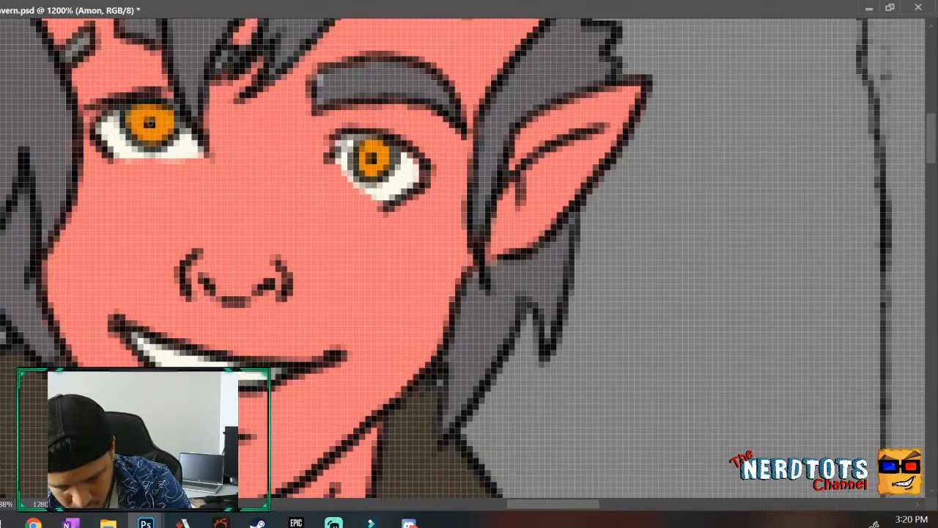
{"action": "left_click", "coordinate": [370, 159]}
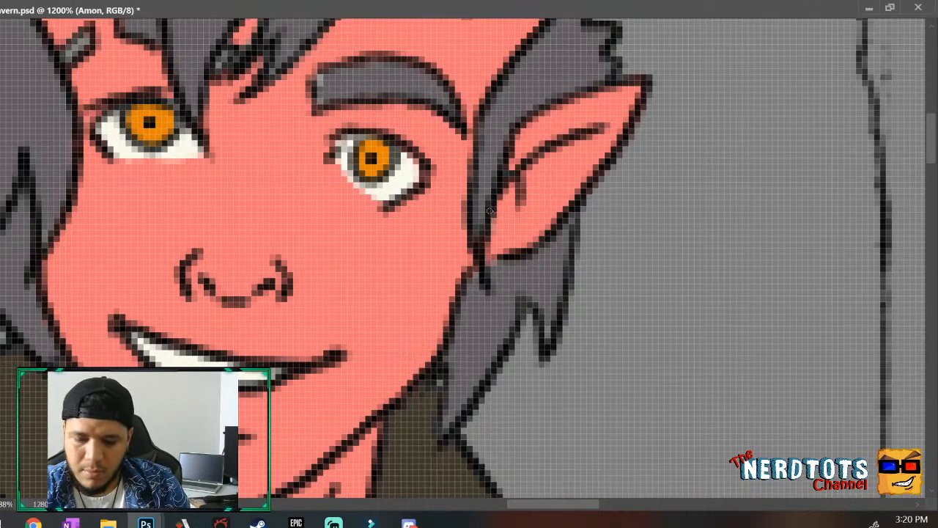
Select the dreadlocked character's face, neck, arm and hand skin areas on the color tests layer, and make the Carib layer active for painting.
{"action": "key", "text": "z"}
{"action": "mouse_move", "coordinate": [505, 225]}
{"action": "left_mouse_down"}
{"action": "mouse_move", "coordinate": [426, 300]}
{"action": "mouse_move", "coordinate": [400, 380]}
{"action": "left_mouse_up"}
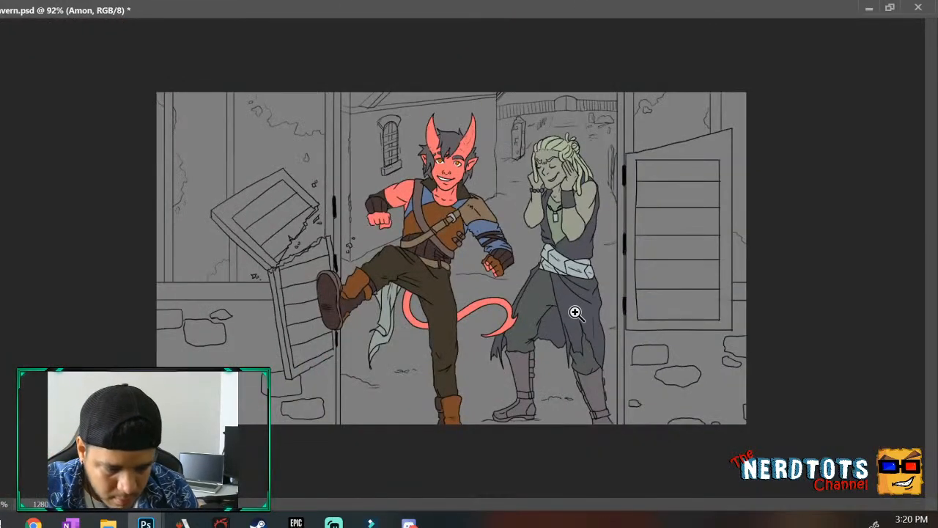
{"action": "left_click_drag", "start_coordinate": [573, 310], "coordinate": [601, 285]}
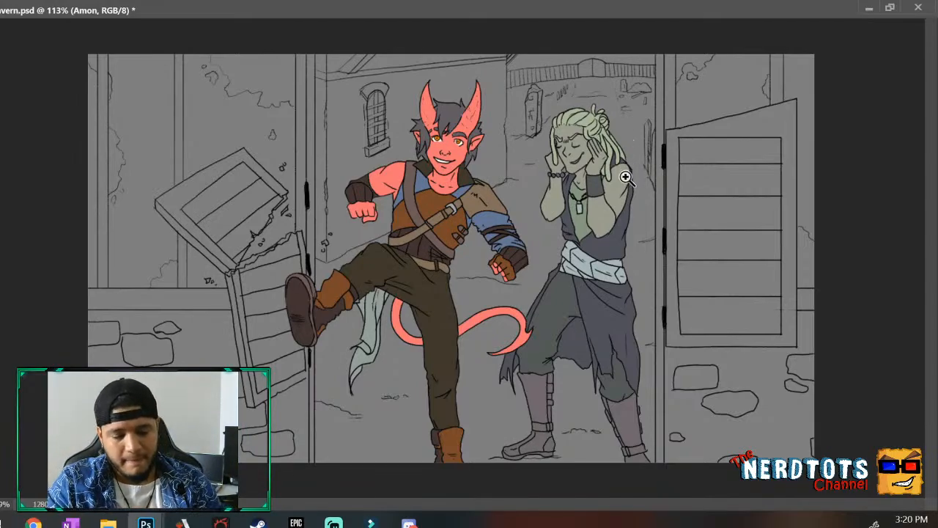
{"action": "left_click_drag", "start_coordinate": [627, 169], "coordinate": [669, 122]}
{"action": "scroll", "coordinate": [922, 151], "scroll_direction": "up", "scroll_amount": 3}
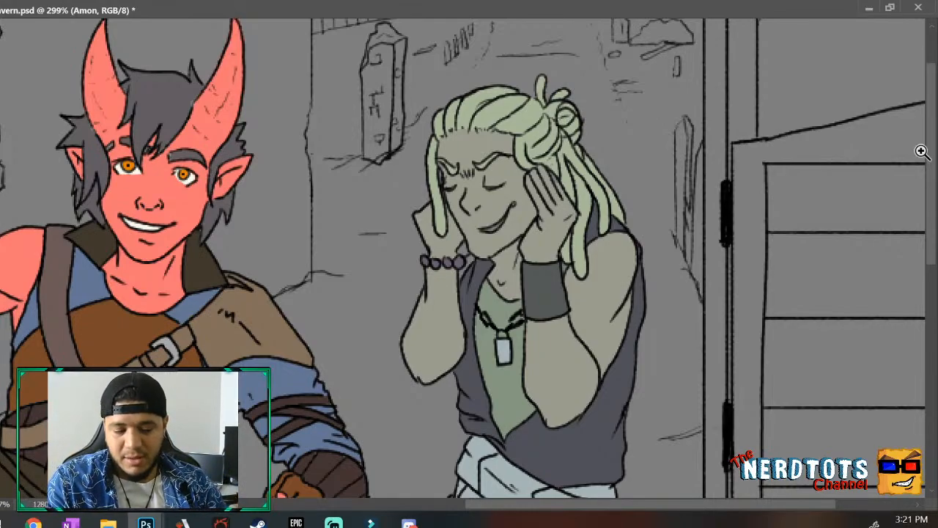
{"action": "mouse_move", "coordinate": [371, 522]}
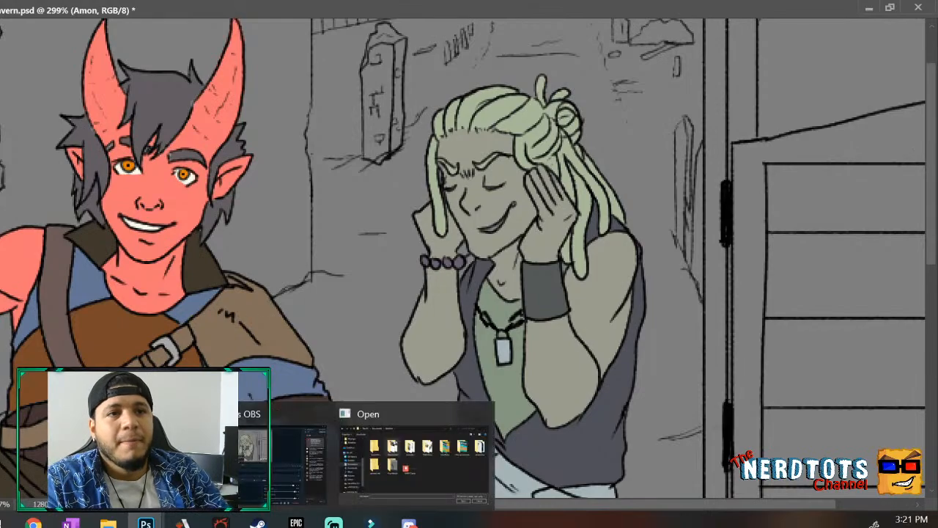
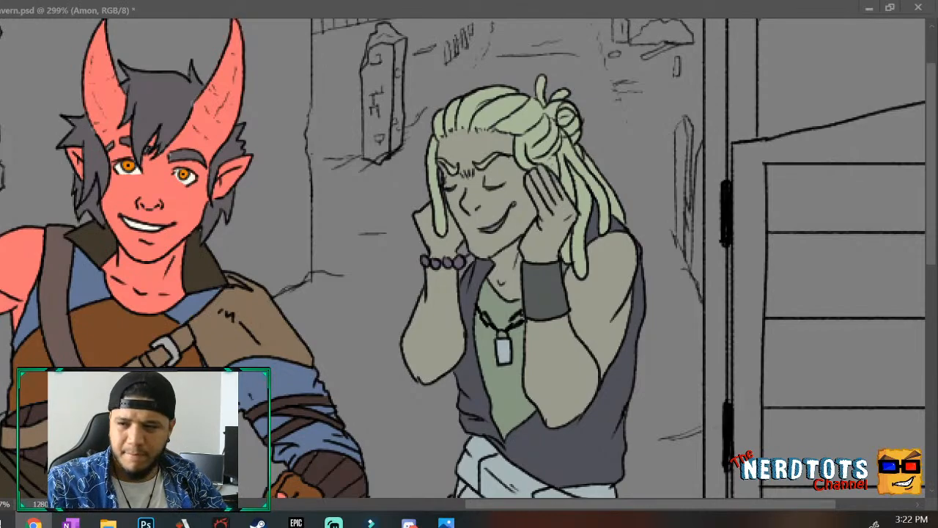
{"action": "key", "text": "alt+Tab"}
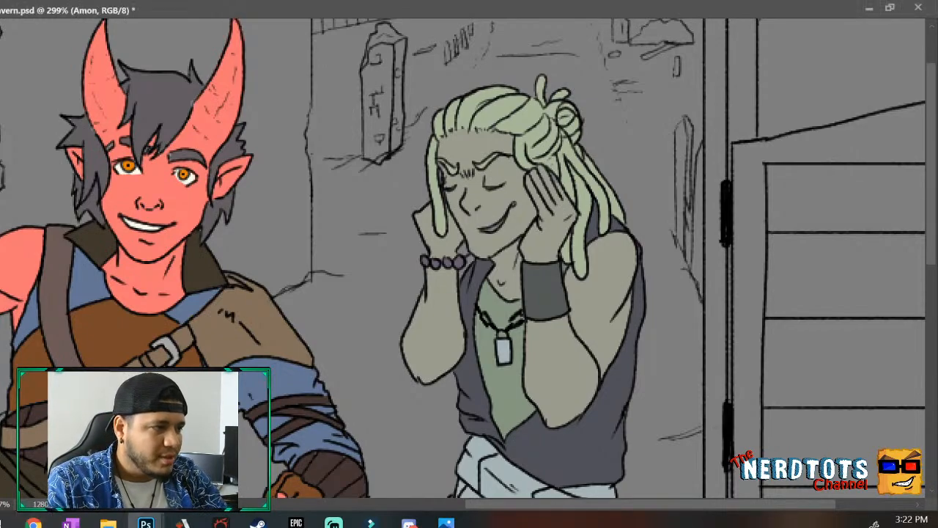
{"action": "key", "text": "q"}
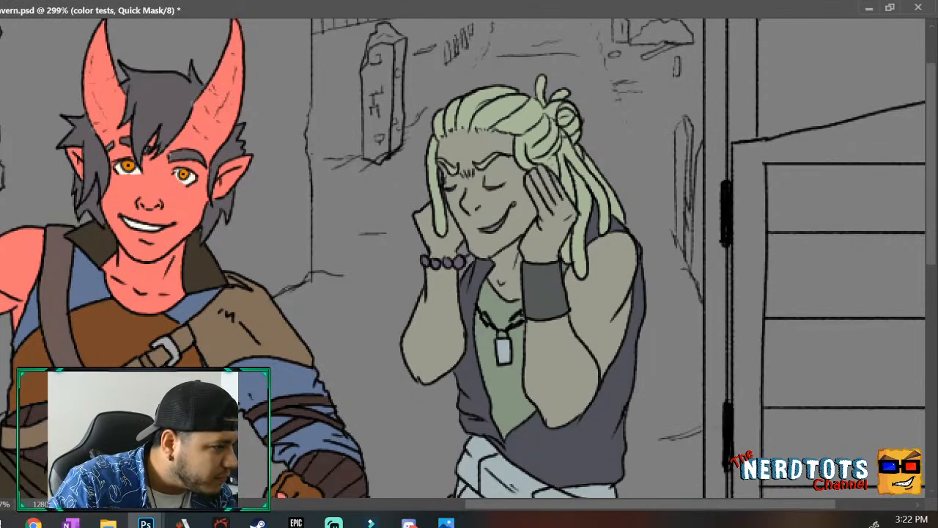
{"action": "key", "text": "q"}
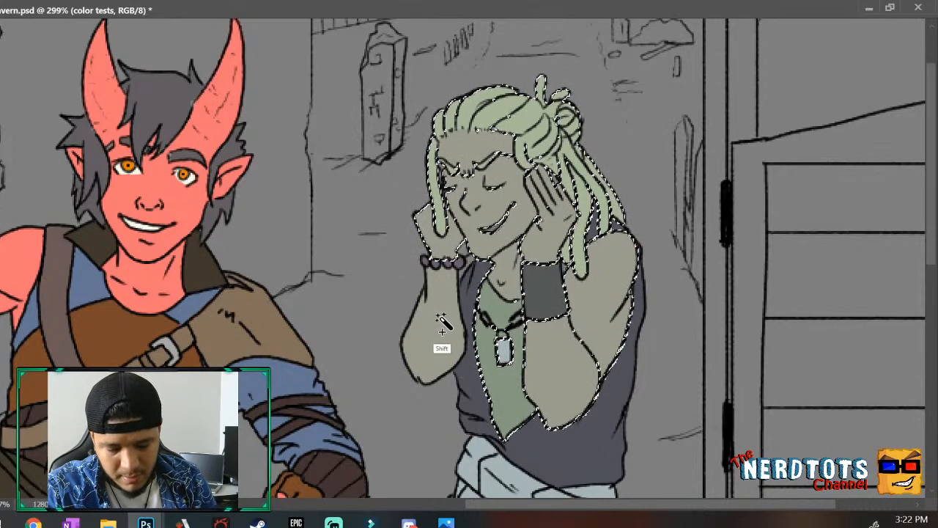
{"action": "left_click", "coordinate": [442, 323], "text": "shift"}
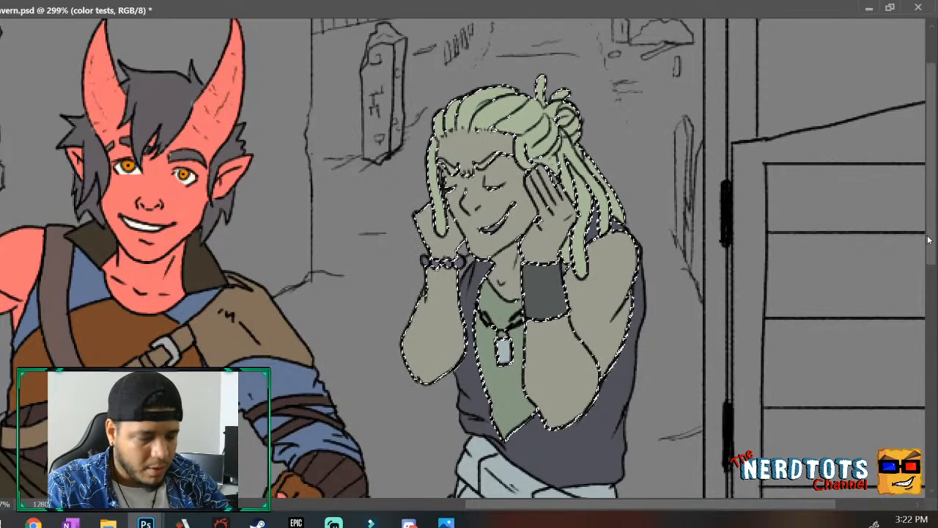
{"action": "key", "text": "q"}
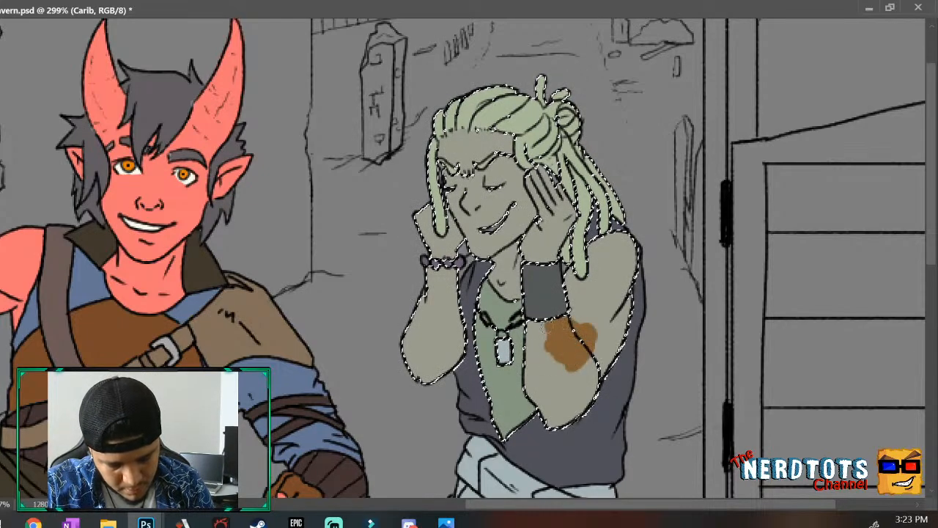
Paint the dreadlocked character's arm with the wide wristband brown on the Carib layer, from shoulder and elbow to the hand.
{"action": "mouse_move", "coordinate": [544, 359]}
{"action": "left_mouse_down"}
{"action": "mouse_move", "coordinate": [534, 330]}
{"action": "mouse_move", "coordinate": [531, 387]}
{"action": "mouse_move", "coordinate": [531, 369]}
{"action": "mouse_move", "coordinate": [554, 419]}
{"action": "mouse_move", "coordinate": [604, 384]}
{"action": "mouse_move", "coordinate": [595, 380]}
{"action": "mouse_move", "coordinate": [606, 358]}
{"action": "mouse_move", "coordinate": [556, 410]}
{"action": "mouse_move", "coordinate": [577, 390]}
{"action": "mouse_move", "coordinate": [544, 371]}
{"action": "left_mouse_up"}
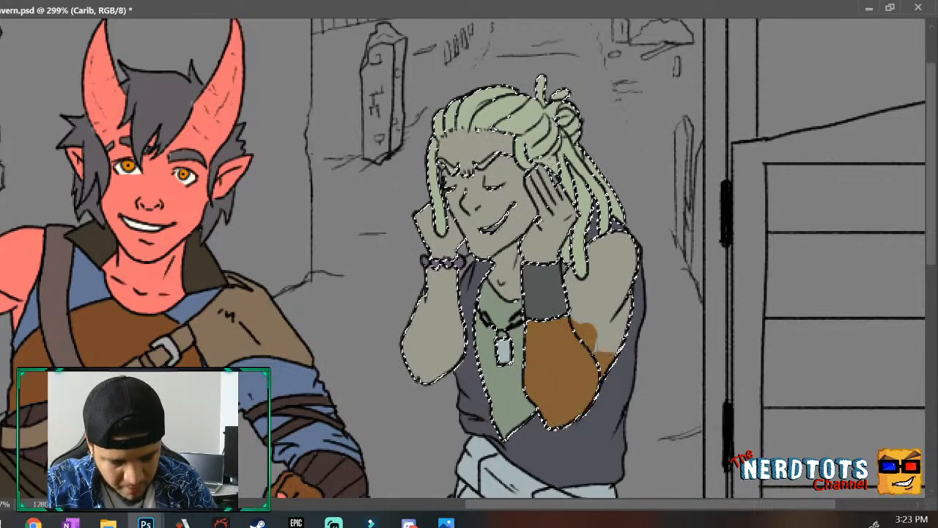
{"action": "mouse_move", "coordinate": [573, 314]}
{"action": "left_mouse_down"}
{"action": "mouse_move", "coordinate": [576, 288]}
{"action": "mouse_move", "coordinate": [589, 287]}
{"action": "mouse_move", "coordinate": [579, 287]}
{"action": "mouse_move", "coordinate": [609, 239]}
{"action": "mouse_move", "coordinate": [628, 248]}
{"action": "mouse_move", "coordinate": [619, 300]}
{"action": "mouse_move", "coordinate": [629, 264]}
{"action": "mouse_move", "coordinate": [619, 293]}
{"action": "mouse_move", "coordinate": [623, 252]}
{"action": "mouse_move", "coordinate": [611, 253]}
{"action": "mouse_move", "coordinate": [604, 273]}
{"action": "mouse_move", "coordinate": [607, 255]}
{"action": "mouse_move", "coordinate": [593, 315]}
{"action": "mouse_move", "coordinate": [597, 301]}
{"action": "mouse_move", "coordinate": [599, 316]}
{"action": "mouse_move", "coordinate": [615, 306]}
{"action": "mouse_move", "coordinate": [609, 350]}
{"action": "mouse_move", "coordinate": [627, 289]}
{"action": "left_mouse_up"}
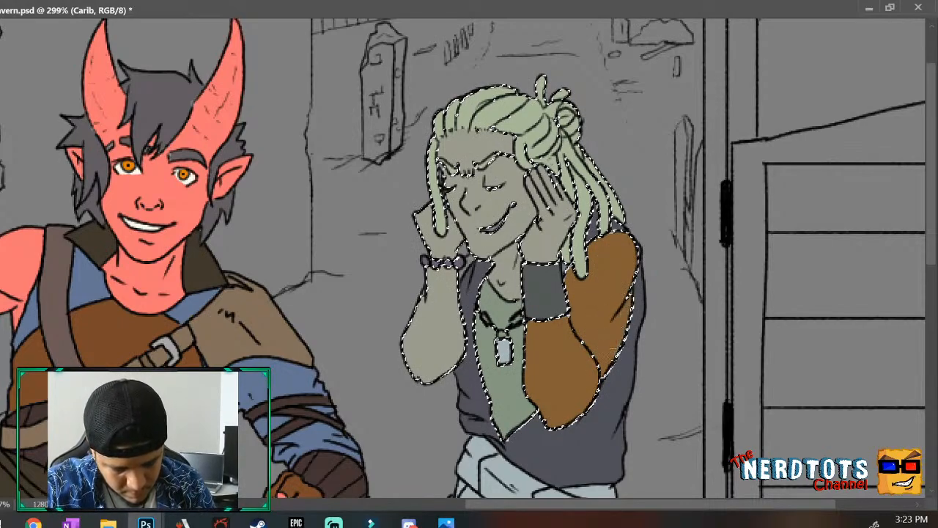
{"action": "left_click_drag", "start_coordinate": [529, 233], "coordinate": [535, 240]}
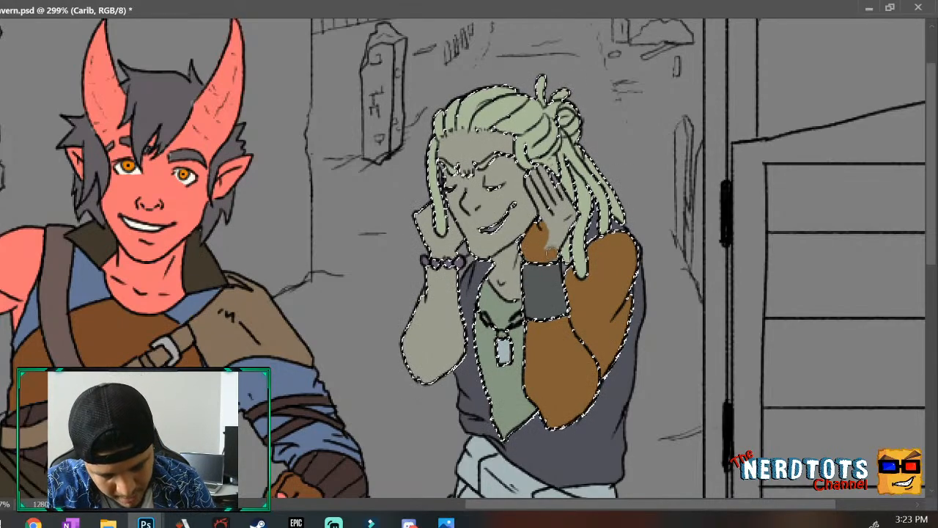
{"action": "mouse_move", "coordinate": [553, 250]}
{"action": "left_mouse_down"}
{"action": "mouse_move", "coordinate": [567, 231]}
{"action": "mouse_move", "coordinate": [564, 210]}
{"action": "mouse_move", "coordinate": [554, 195]}
{"action": "mouse_move", "coordinate": [532, 192]}
{"action": "mouse_move", "coordinate": [539, 173]}
{"action": "mouse_move", "coordinate": [555, 192]}
{"action": "mouse_move", "coordinate": [553, 216]}
{"action": "left_mouse_up"}
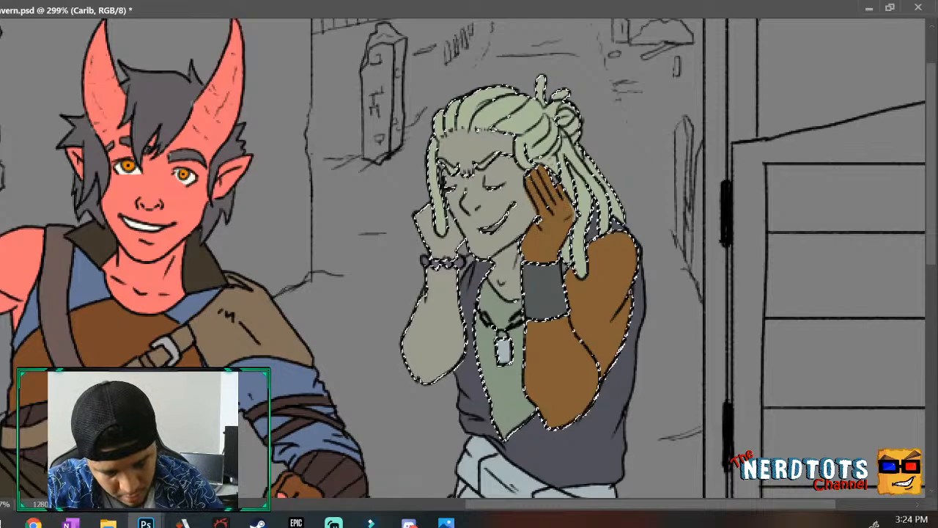
Paint the dreadlocked character's face brown, covering the cheeks, eyelids, brow area and forehead up to the hairline.
{"action": "mouse_move", "coordinate": [505, 177]}
{"action": "left_mouse_down"}
{"action": "mouse_move", "coordinate": [464, 192]}
{"action": "mouse_move", "coordinate": [465, 169]}
{"action": "mouse_move", "coordinate": [450, 180]}
{"action": "mouse_move", "coordinate": [458, 220]}
{"action": "mouse_move", "coordinate": [462, 175]}
{"action": "mouse_move", "coordinate": [471, 231]}
{"action": "mouse_move", "coordinate": [475, 203]}
{"action": "mouse_move", "coordinate": [480, 216]}
{"action": "mouse_move", "coordinate": [513, 187]}
{"action": "left_mouse_up"}
{"action": "mouse_move", "coordinate": [468, 241]}
{"action": "left_mouse_down"}
{"action": "mouse_move", "coordinate": [477, 249]}
{"action": "mouse_move", "coordinate": [530, 218]}
{"action": "mouse_move", "coordinate": [513, 185]}
{"action": "mouse_move", "coordinate": [519, 165]}
{"action": "mouse_move", "coordinate": [487, 176]}
{"action": "left_mouse_up"}
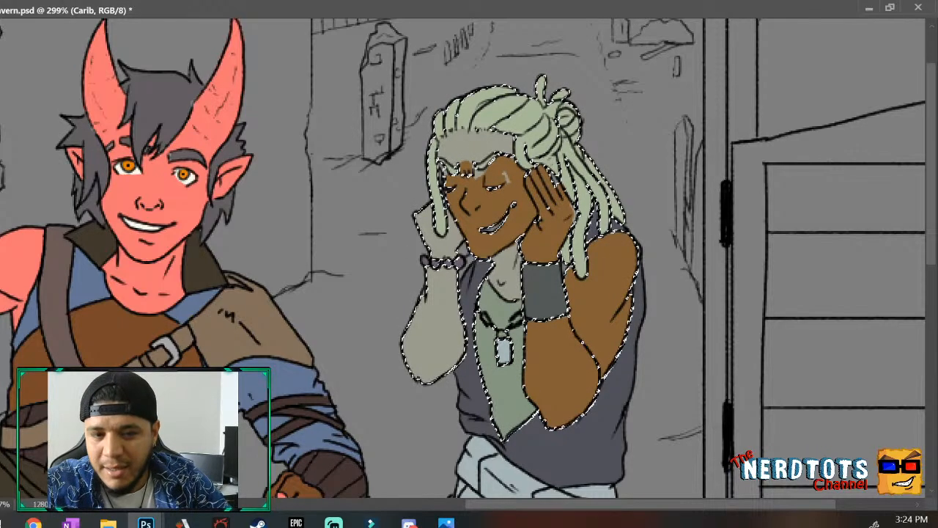
{"action": "left_click_drag", "start_coordinate": [506, 175], "coordinate": [511, 184]}
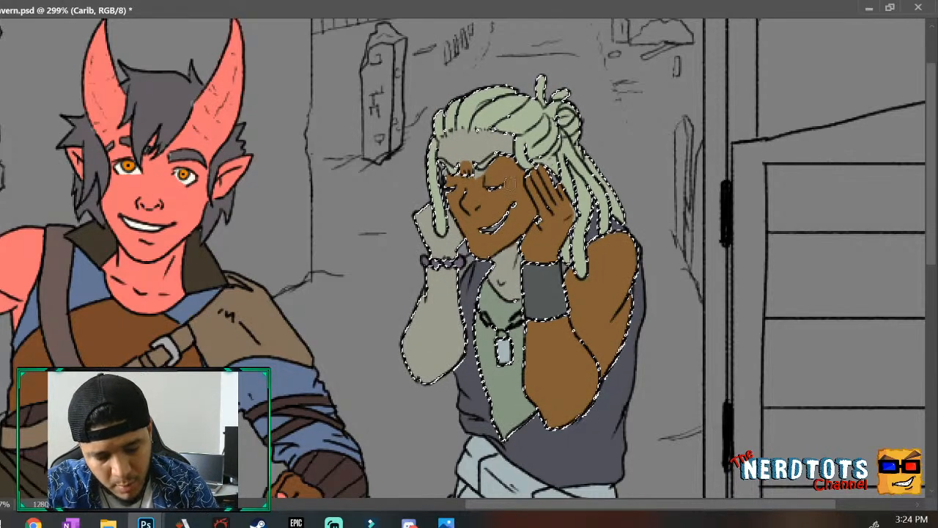
{"action": "mouse_move", "coordinate": [443, 142]}
{"action": "left_mouse_down"}
{"action": "mouse_move", "coordinate": [447, 158]}
{"action": "mouse_move", "coordinate": [474, 149]}
{"action": "left_mouse_up"}
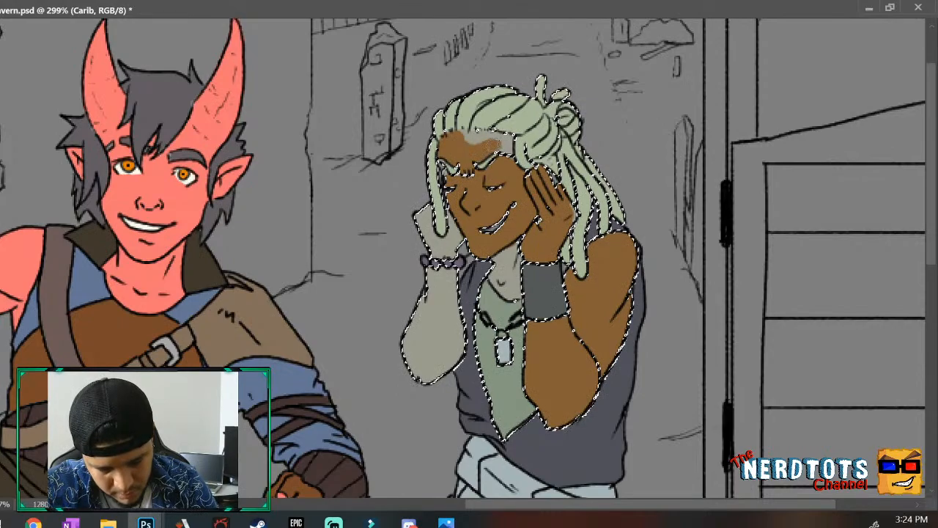
{"action": "left_click_drag", "start_coordinate": [496, 135], "coordinate": [470, 136]}
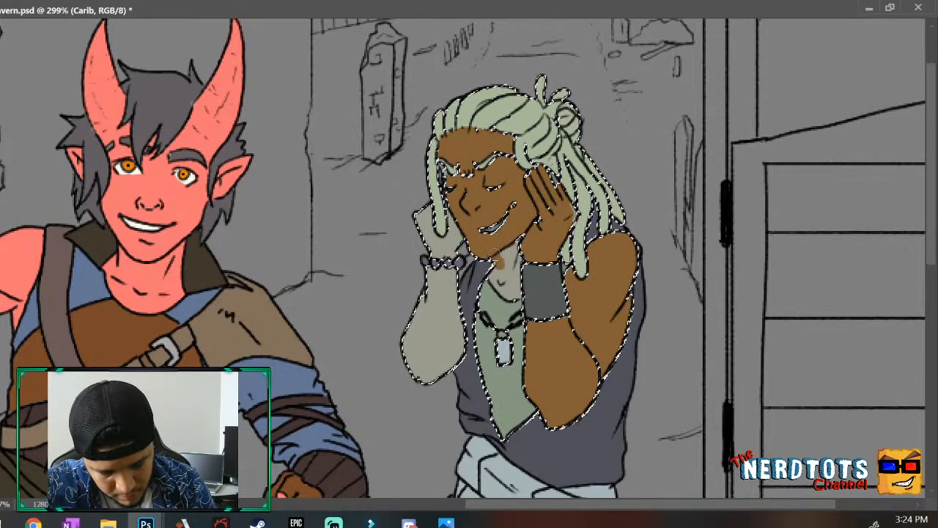
Paint the neck and the beaded-bracelet arm and hand brown, and clear the selection.
{"action": "mouse_move", "coordinate": [494, 257]}
{"action": "left_mouse_down"}
{"action": "mouse_move", "coordinate": [517, 270]}
{"action": "mouse_move", "coordinate": [515, 289]}
{"action": "mouse_move", "coordinate": [504, 283]}
{"action": "left_mouse_up"}
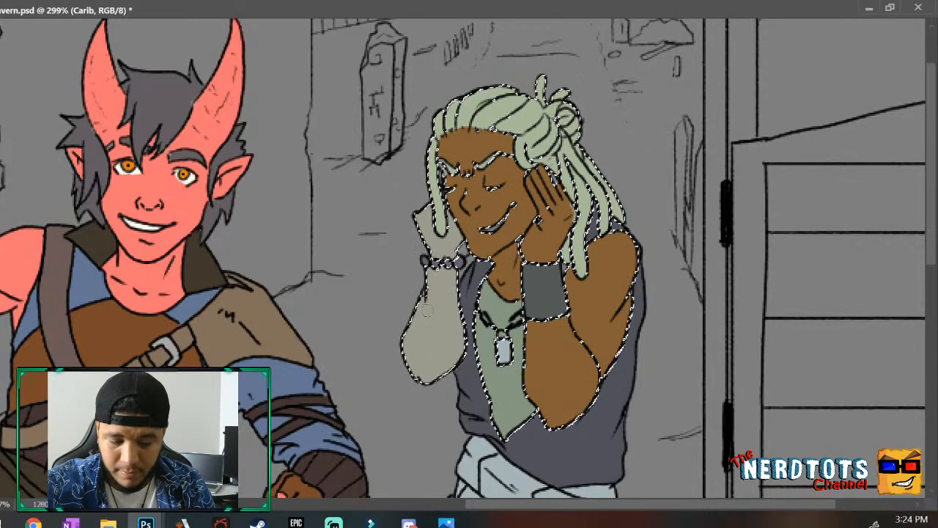
{"action": "mouse_move", "coordinate": [422, 306]}
{"action": "left_mouse_down"}
{"action": "mouse_move", "coordinate": [411, 367]}
{"action": "mouse_move", "coordinate": [423, 332]}
{"action": "mouse_move", "coordinate": [428, 366]}
{"action": "mouse_move", "coordinate": [452, 350]}
{"action": "mouse_move", "coordinate": [458, 330]}
{"action": "mouse_move", "coordinate": [452, 277]}
{"action": "mouse_move", "coordinate": [439, 271]}
{"action": "mouse_move", "coordinate": [430, 293]}
{"action": "mouse_move", "coordinate": [444, 323]}
{"action": "mouse_move", "coordinate": [421, 220]}
{"action": "mouse_move", "coordinate": [428, 205]}
{"action": "mouse_move", "coordinate": [447, 249]}
{"action": "mouse_move", "coordinate": [448, 212]}
{"action": "left_mouse_up"}
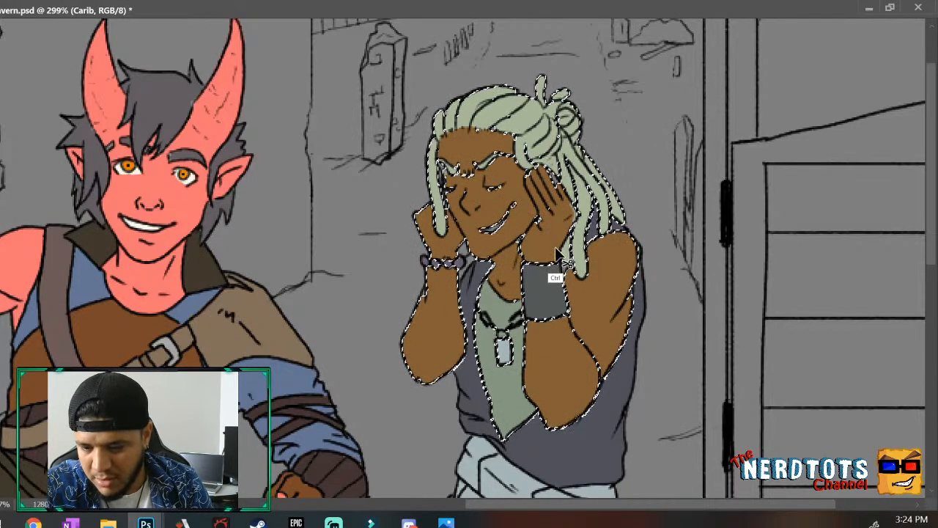
{"action": "key", "text": "ctrl+d"}
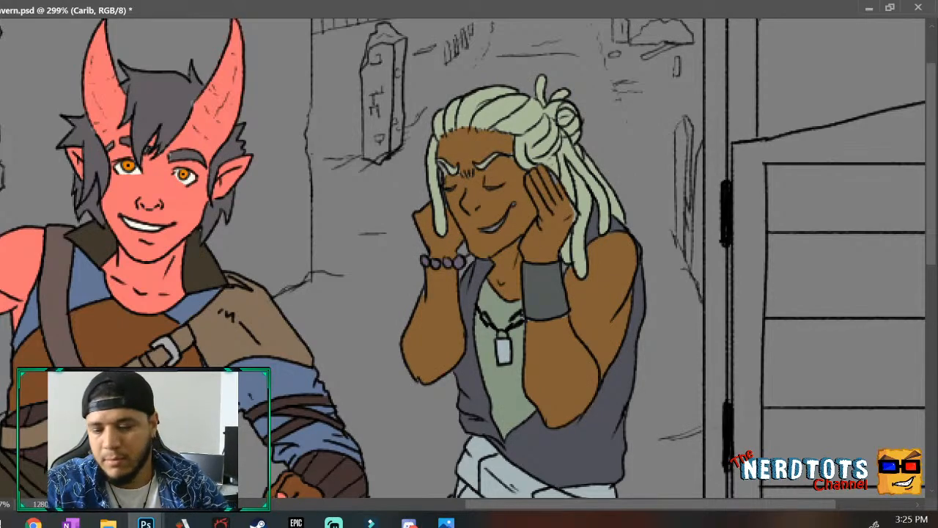
Fill the missed skin spots brown between the dreadlocked character's eyebrows, between the fingers and along the outer edge of the hand.
{"action": "scroll", "coordinate": [465, 155], "scroll_direction": "up", "scroll_amount": 5}
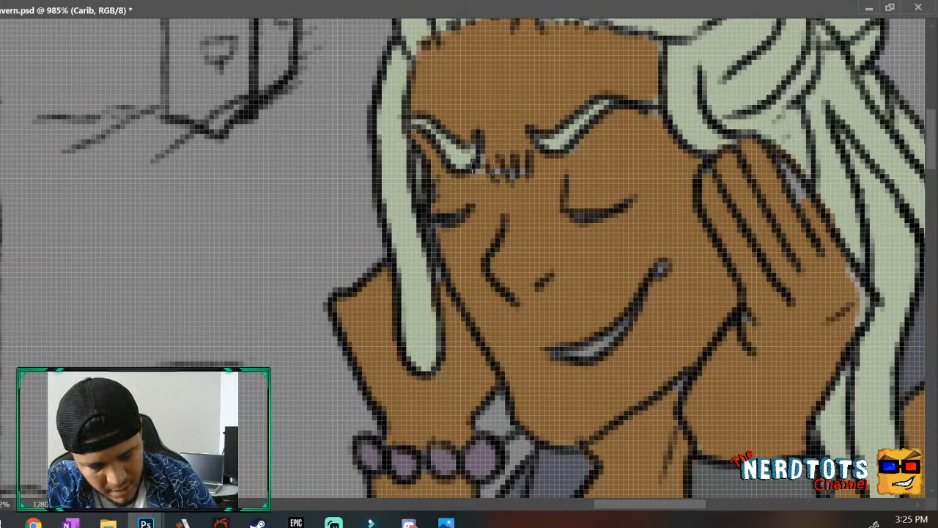
{"action": "left_click_drag", "start_coordinate": [480, 163], "coordinate": [503, 186]}
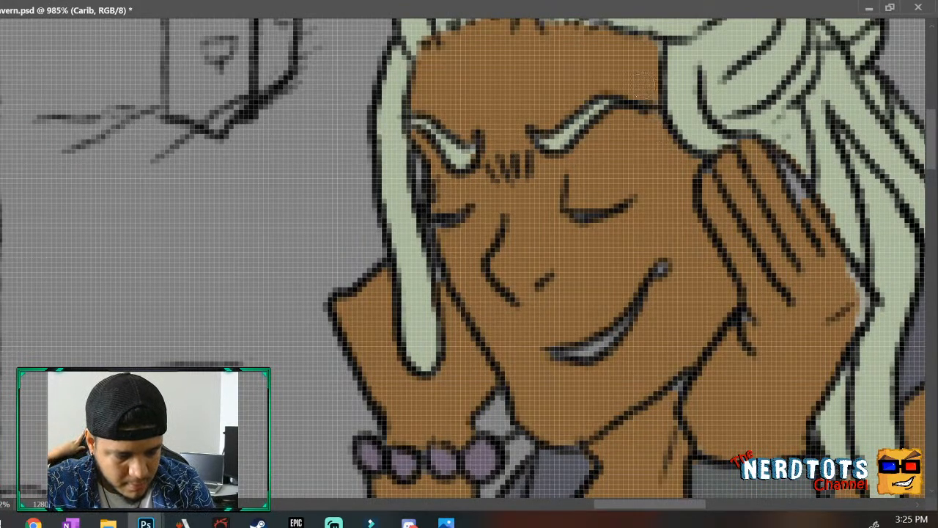
{"action": "left_click_drag", "start_coordinate": [798, 206], "coordinate": [804, 217]}
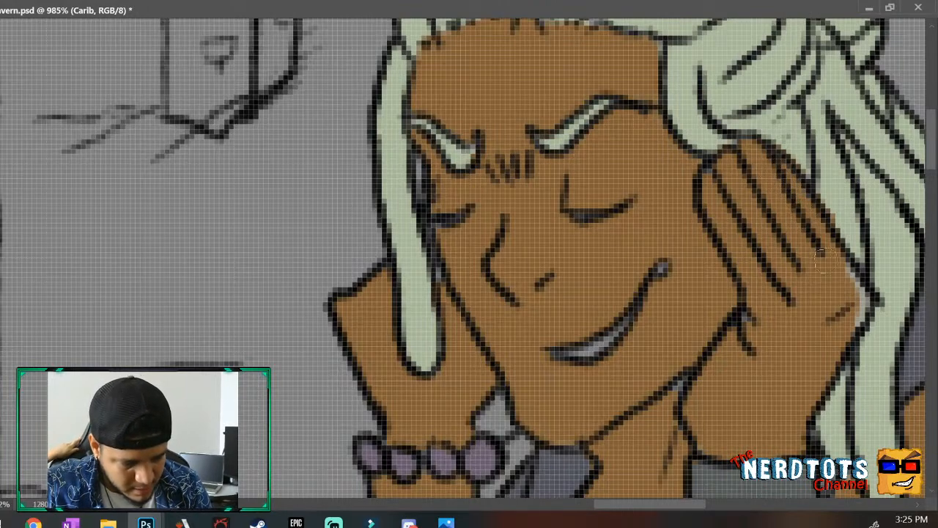
{"action": "mouse_move", "coordinate": [823, 253]}
{"action": "left_mouse_down"}
{"action": "mouse_move", "coordinate": [855, 300]}
{"action": "mouse_move", "coordinate": [850, 281]}
{"action": "mouse_move", "coordinate": [847, 335]}
{"action": "left_mouse_up"}
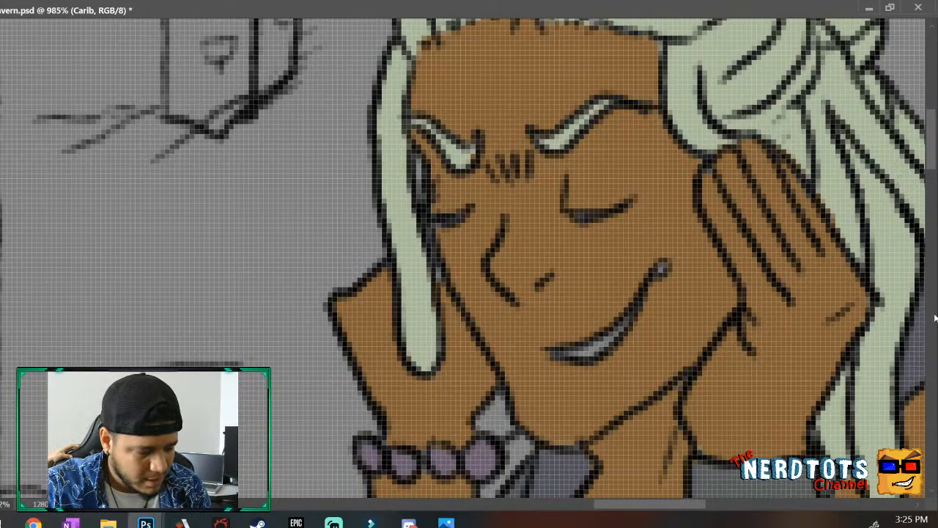
{"action": "key", "text": "z"}
{"action": "left_click_drag", "start_coordinate": [720, 283], "coordinate": [674, 310]}
{"action": "left_click_drag", "start_coordinate": [748, 392], "coordinate": [775, 348]}
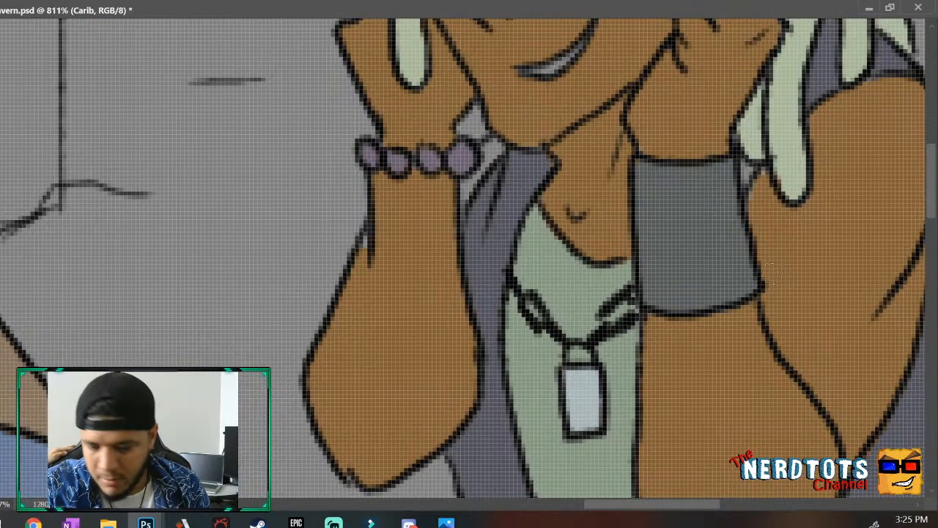
{"action": "mouse_move", "coordinate": [772, 296]}
{"action": "left_mouse_down"}
{"action": "mouse_move", "coordinate": [714, 348]}
{"action": "mouse_move", "coordinate": [750, 367]}
{"action": "mouse_move", "coordinate": [736, 388]}
{"action": "left_mouse_up"}
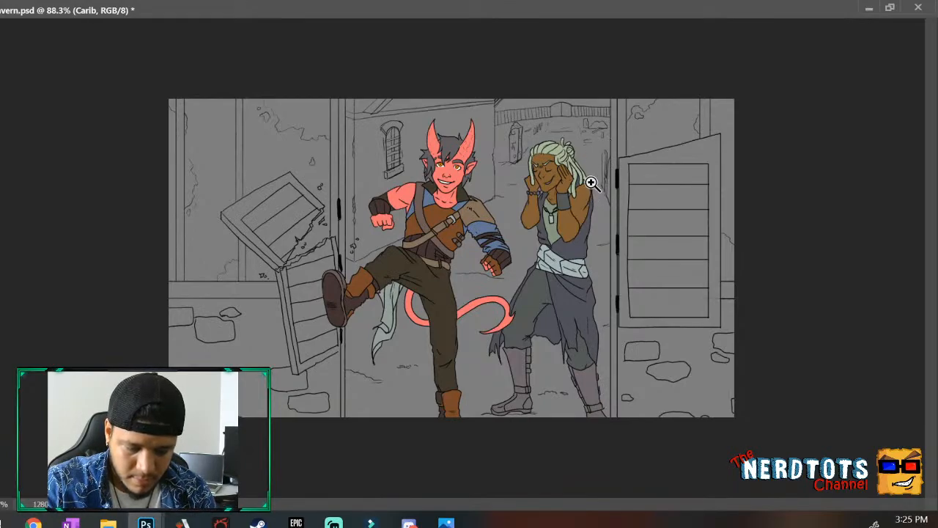
Select the dreadlocked character's hair on the color tests layer, and make the Carib layer active for painting.
{"action": "left_click_drag", "start_coordinate": [584, 180], "coordinate": [737, 134]}
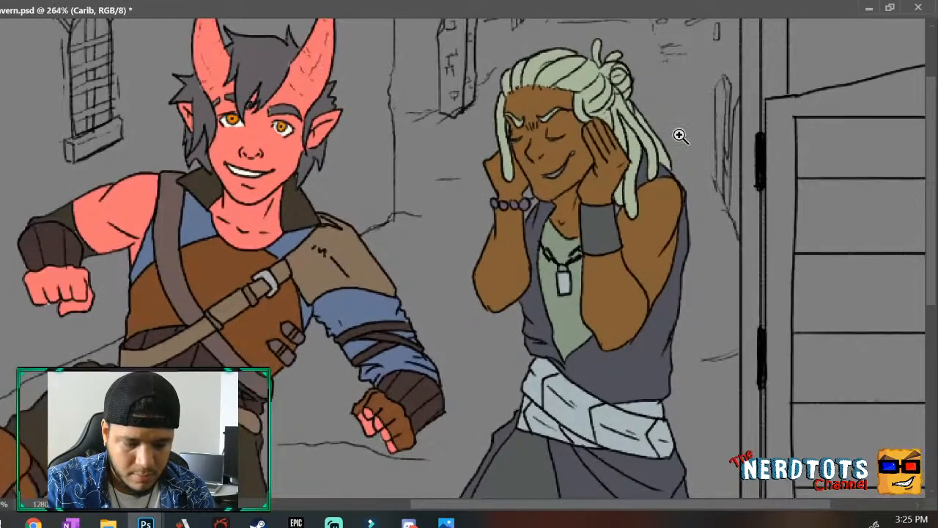
{"action": "scroll", "coordinate": [931, 116], "scroll_direction": "up", "scroll_amount": 2}
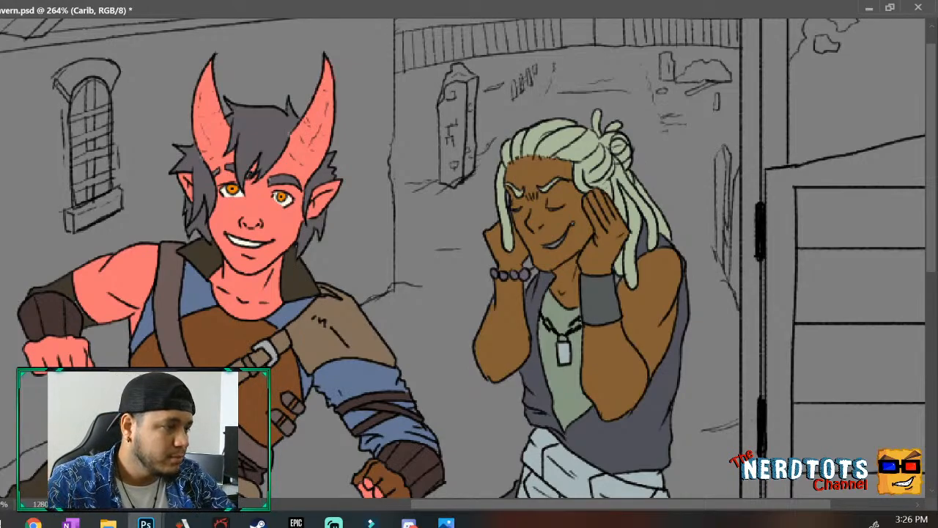
{"action": "key", "text": "q"}
{"action": "key", "text": "q"}
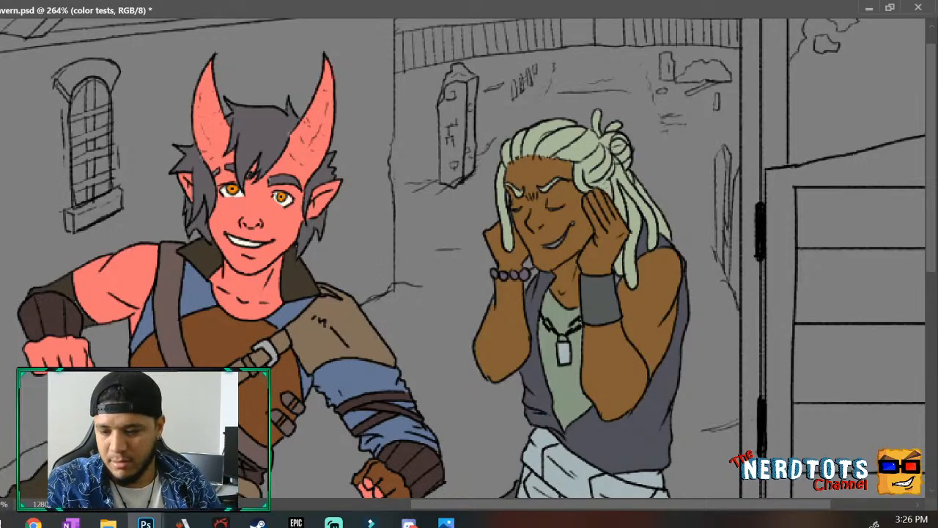
{"action": "left_click", "coordinate": [587, 153]}
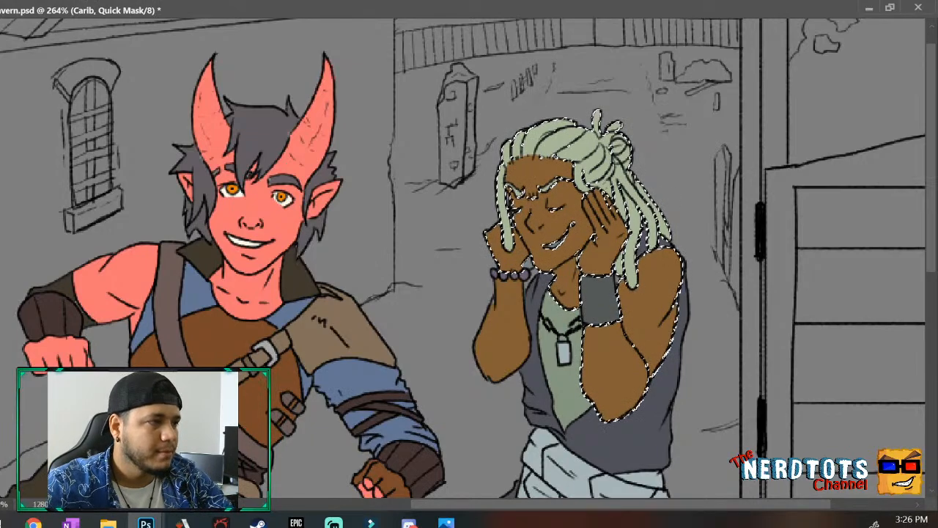
{"action": "key", "text": "q"}
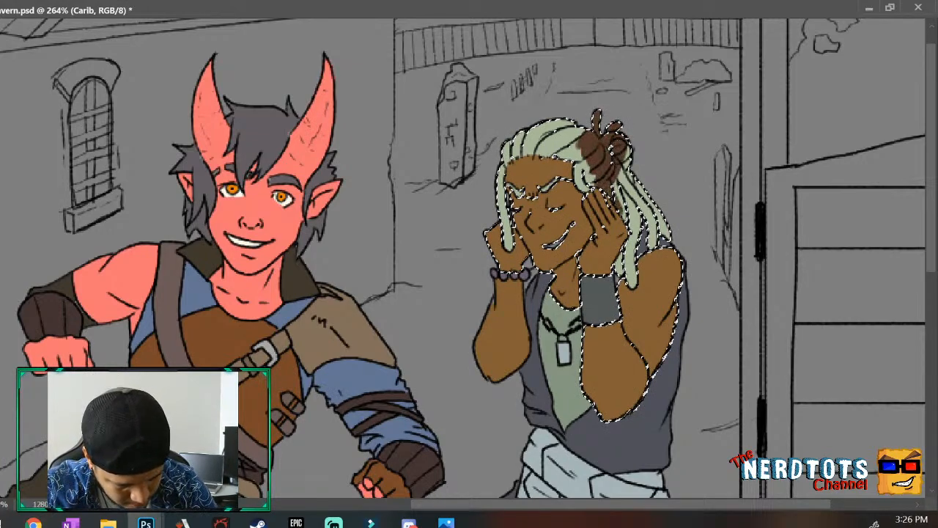
Paint the dreadlocks dark brown from the bun and back strands to the front strands, and clear the selection.
{"action": "mouse_move", "coordinate": [621, 219]}
{"action": "left_mouse_down"}
{"action": "mouse_move", "coordinate": [623, 192]}
{"action": "mouse_move", "coordinate": [653, 245]}
{"action": "left_mouse_up"}
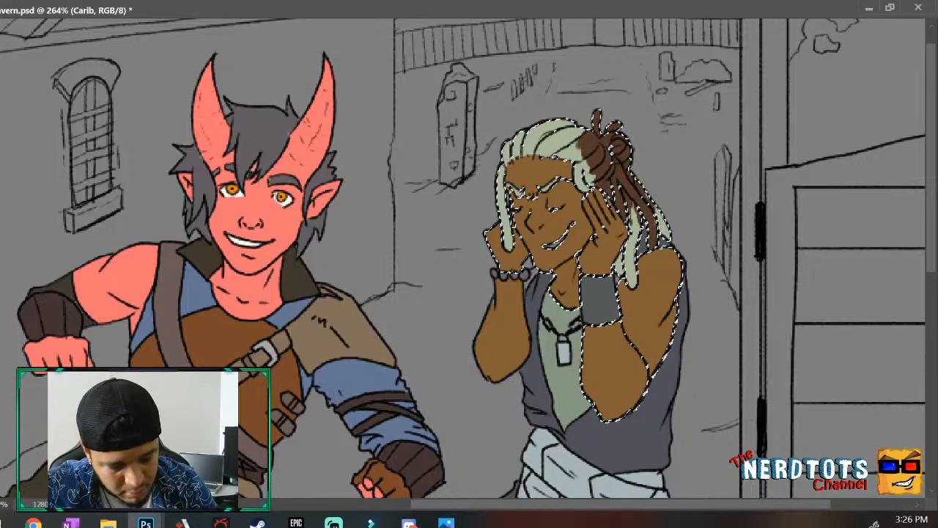
{"action": "left_click_drag", "start_coordinate": [631, 204], "coordinate": [630, 280]}
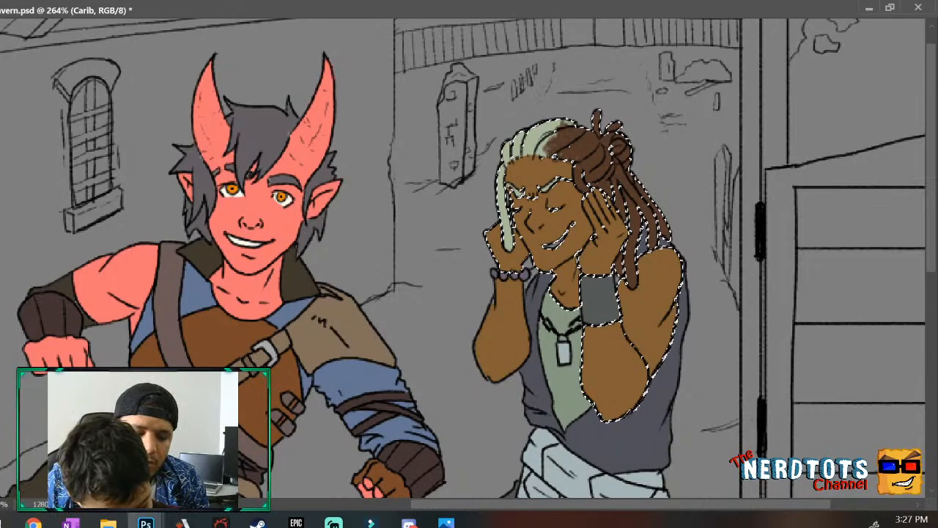
{"action": "mouse_move", "coordinate": [557, 150]}
{"action": "left_mouse_down"}
{"action": "mouse_move", "coordinate": [542, 136]}
{"action": "mouse_move", "coordinate": [553, 125]}
{"action": "mouse_move", "coordinate": [546, 143]}
{"action": "mouse_move", "coordinate": [535, 143]}
{"action": "mouse_move", "coordinate": [540, 153]}
{"action": "mouse_move", "coordinate": [569, 123]}
{"action": "left_mouse_up"}
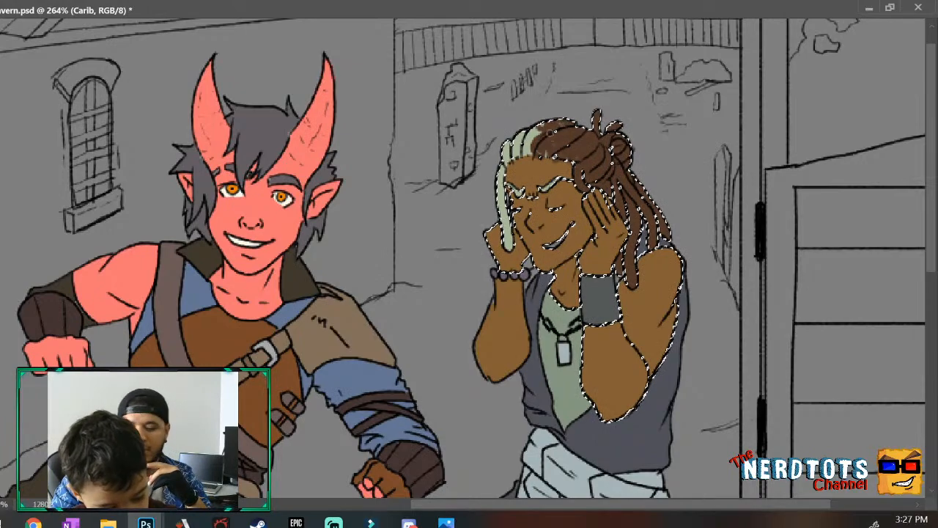
{"action": "mouse_move", "coordinate": [552, 145]}
{"action": "left_mouse_down"}
{"action": "mouse_move", "coordinate": [534, 149]}
{"action": "mouse_move", "coordinate": [526, 136]}
{"action": "mouse_move", "coordinate": [537, 141]}
{"action": "left_mouse_up"}
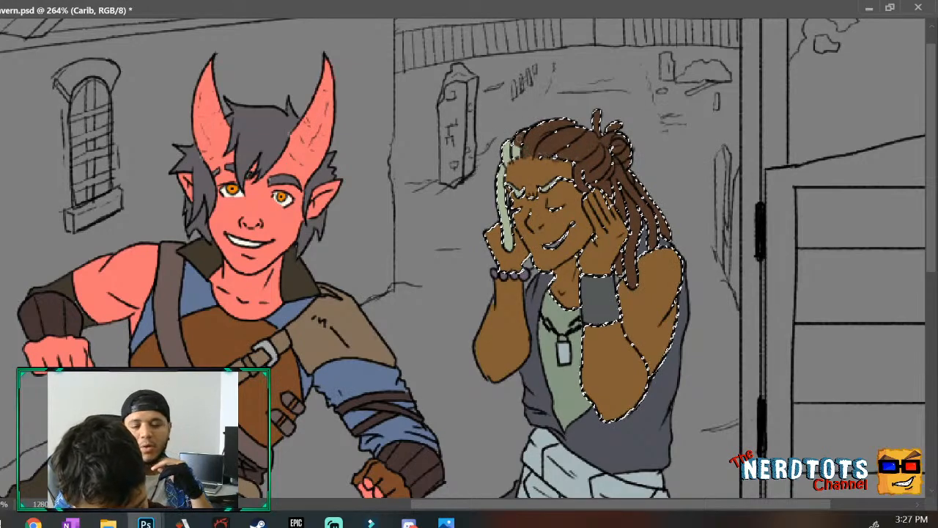
{"action": "mouse_move", "coordinate": [519, 142]}
{"action": "left_mouse_down"}
{"action": "mouse_move", "coordinate": [508, 158]}
{"action": "mouse_move", "coordinate": [506, 148]}
{"action": "mouse_move", "coordinate": [502, 198]}
{"action": "left_mouse_up"}
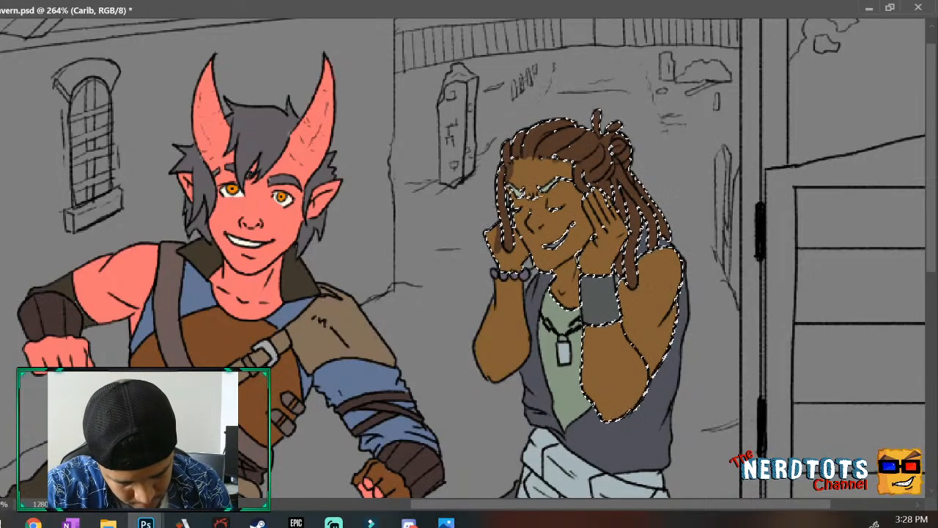
{"action": "key", "text": "ctrl+d"}
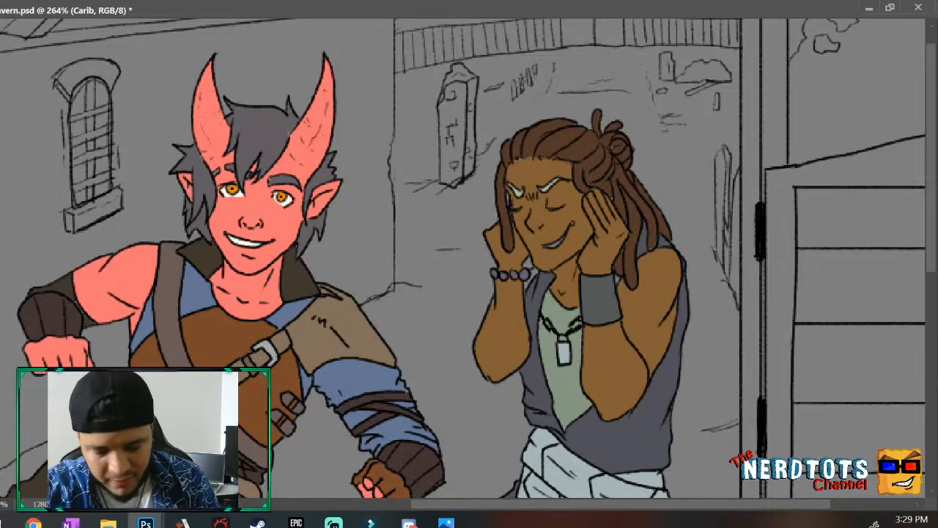
Paint both of the dreadlocked character's eyebrows the same dark brown as the hair.
{"action": "left_click_drag", "start_coordinate": [548, 209], "coordinate": [584, 137]}
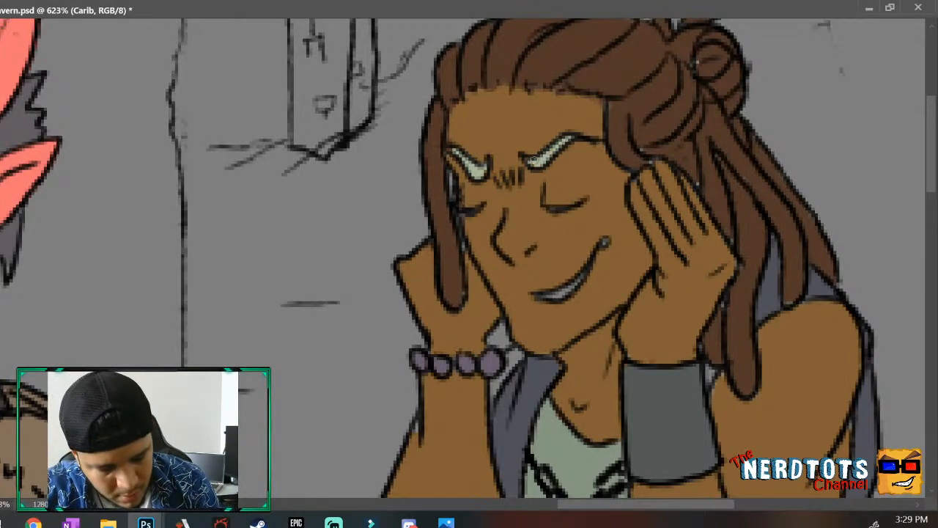
{"action": "left_click_drag", "start_coordinate": [531, 160], "coordinate": [567, 138]}
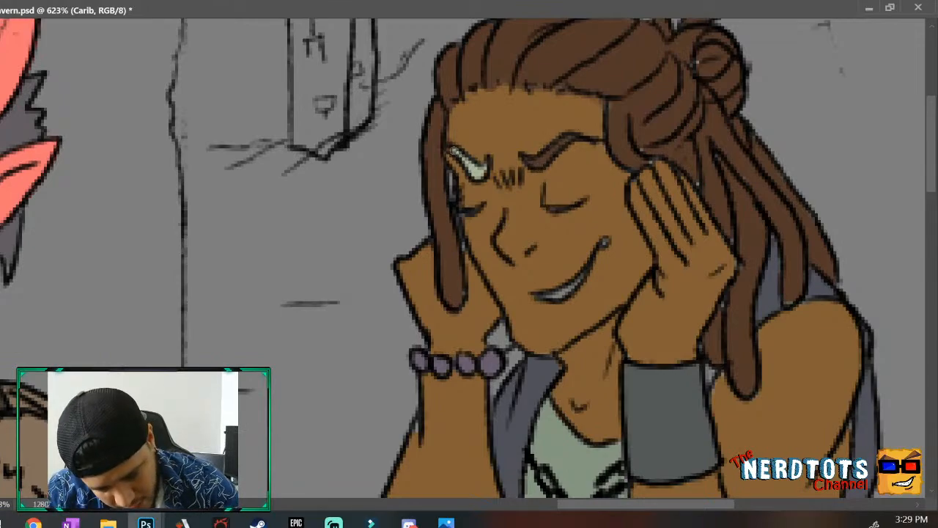
{"action": "mouse_move", "coordinate": [455, 151]}
{"action": "left_mouse_down"}
{"action": "mouse_move", "coordinate": [478, 173]}
{"action": "mouse_move", "coordinate": [487, 164]}
{"action": "mouse_move", "coordinate": [483, 174]}
{"action": "left_mouse_up"}
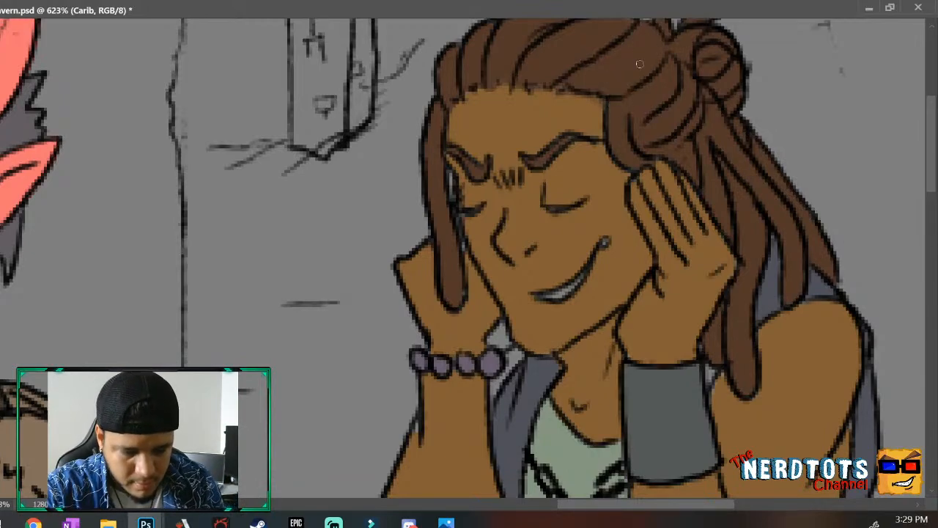
Select the dreadlocked character's vest on the color tests layer, and make the Line art layer active.
{"action": "scroll", "coordinate": [895, 110], "scroll_direction": "up", "scroll_amount": 5}
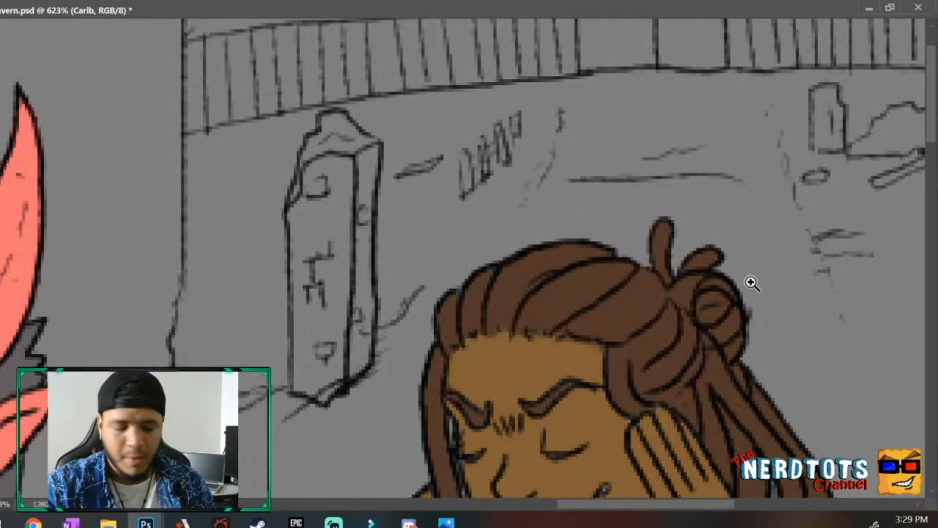
{"action": "left_click_drag", "start_coordinate": [750, 281], "coordinate": [680, 404]}
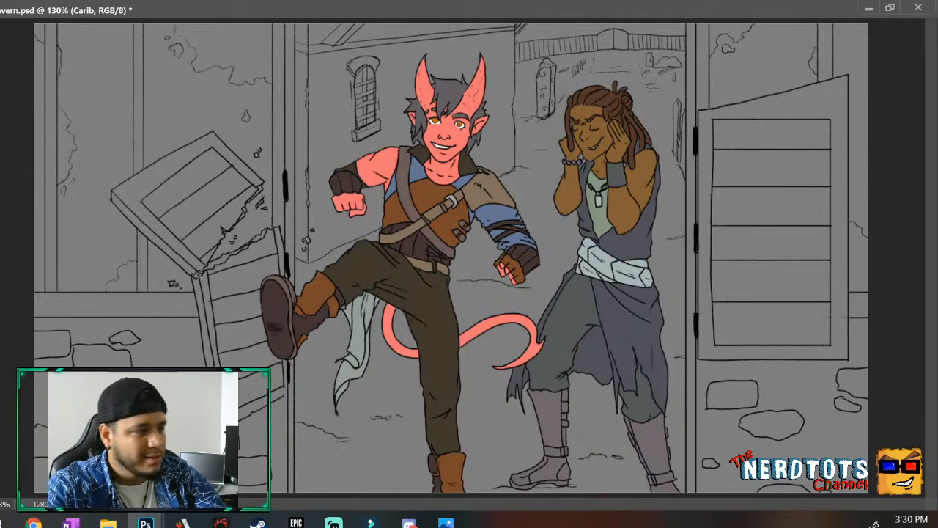
{"action": "key", "text": "q"}
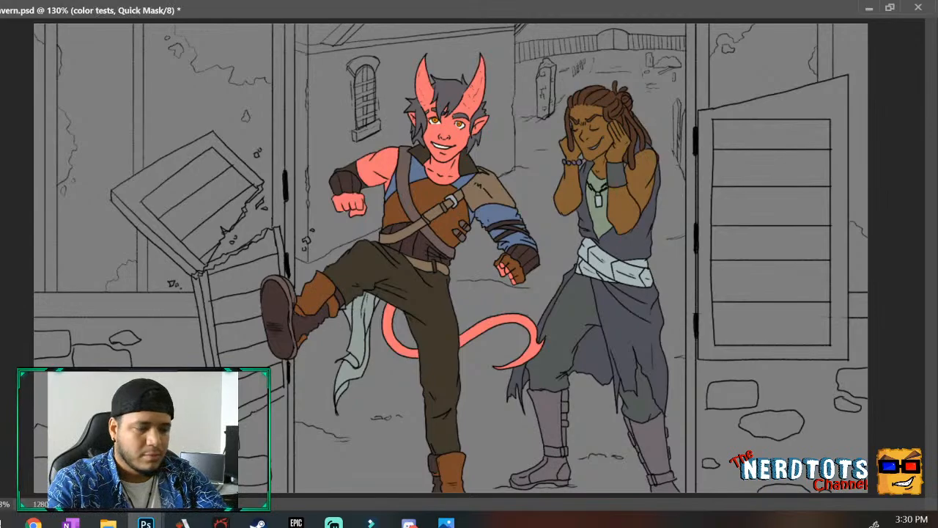
{"action": "key", "text": "q"}
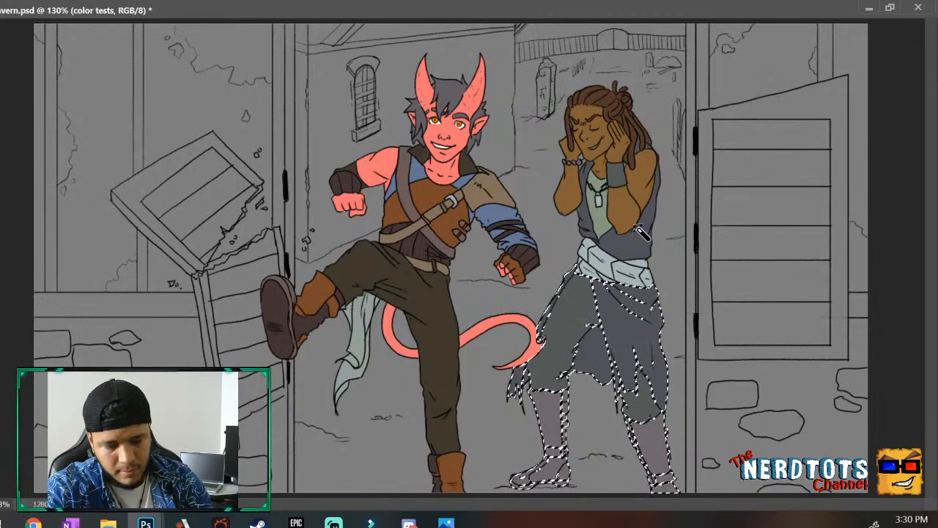
{"action": "left_click", "coordinate": [629, 241]}
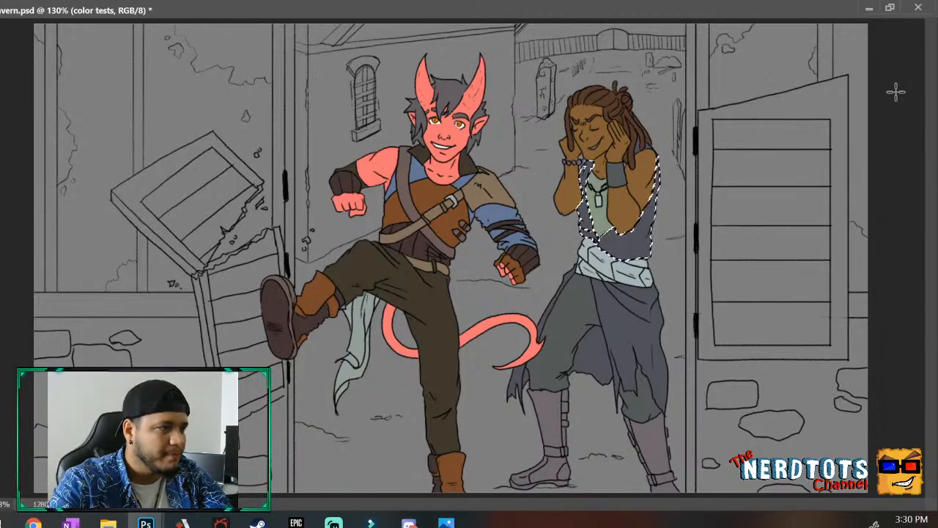
{"action": "left_click", "coordinate": [937, 293]}
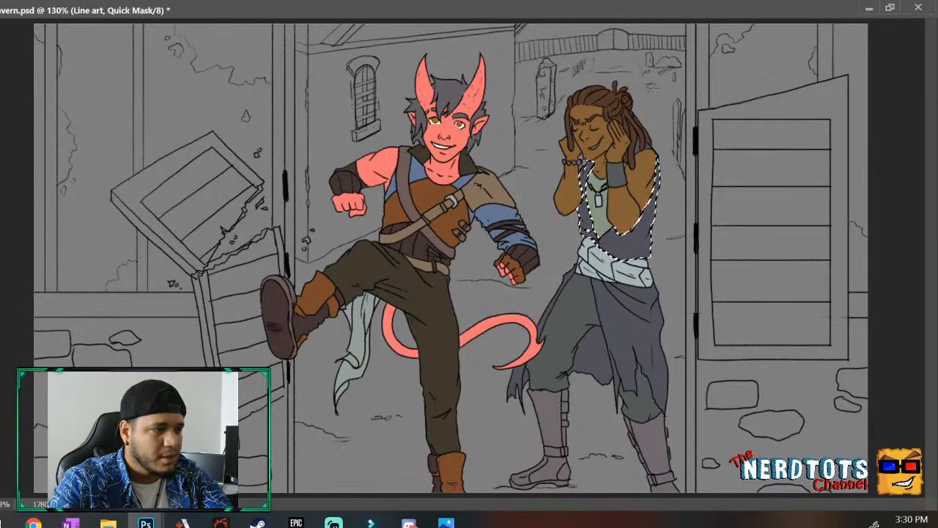
{"action": "key", "text": "q"}
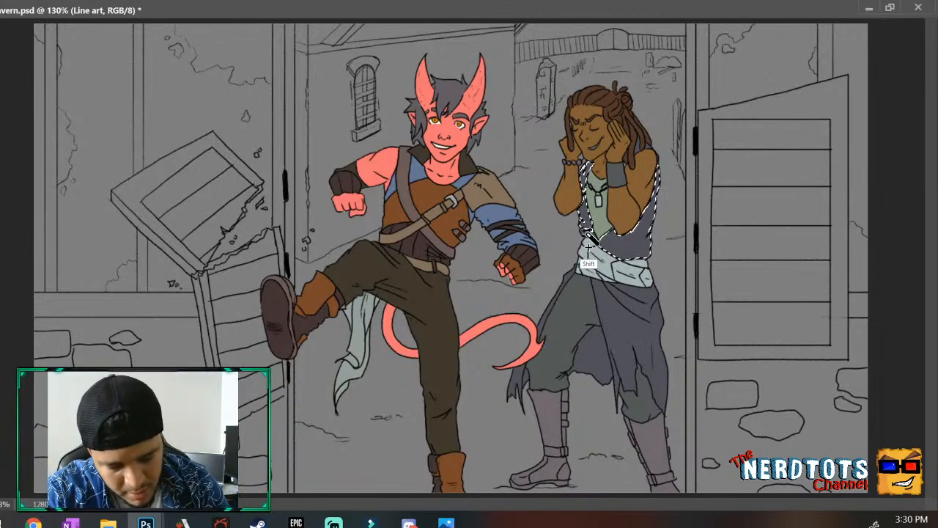
Add the waist cloth's narrow strip along the thigh and its ragged end behind the leg to the selection.
{"action": "left_click", "coordinate": [563, 276], "text": "shift"}
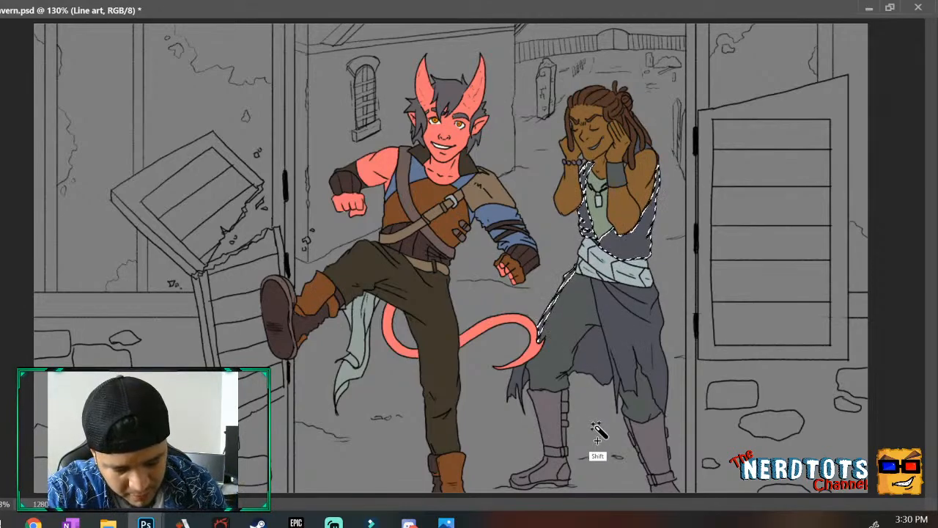
{"action": "left_click", "coordinate": [513, 377], "text": "shift"}
{"action": "left_click", "coordinate": [523, 380], "text": "shift"}
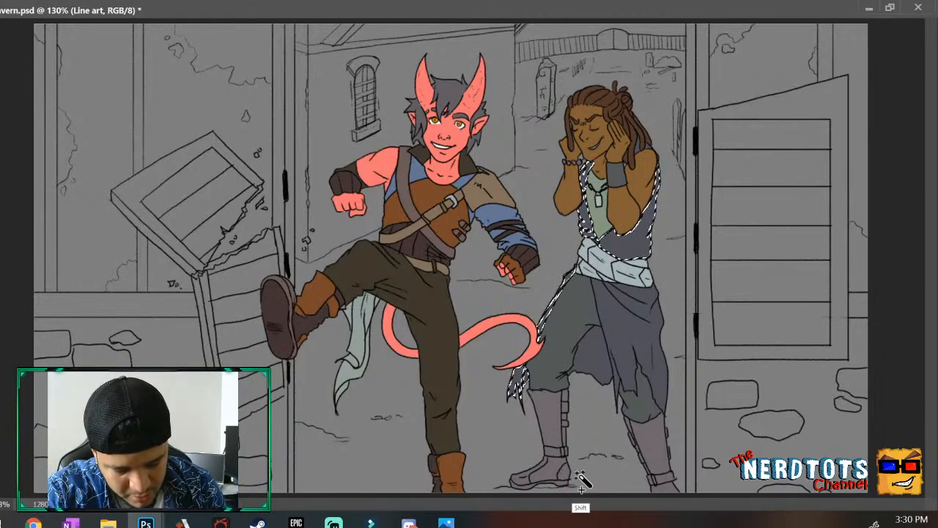
{"action": "left_click", "coordinate": [592, 344], "text": "shift"}
{"action": "left_click", "coordinate": [608, 343], "text": "shift"}
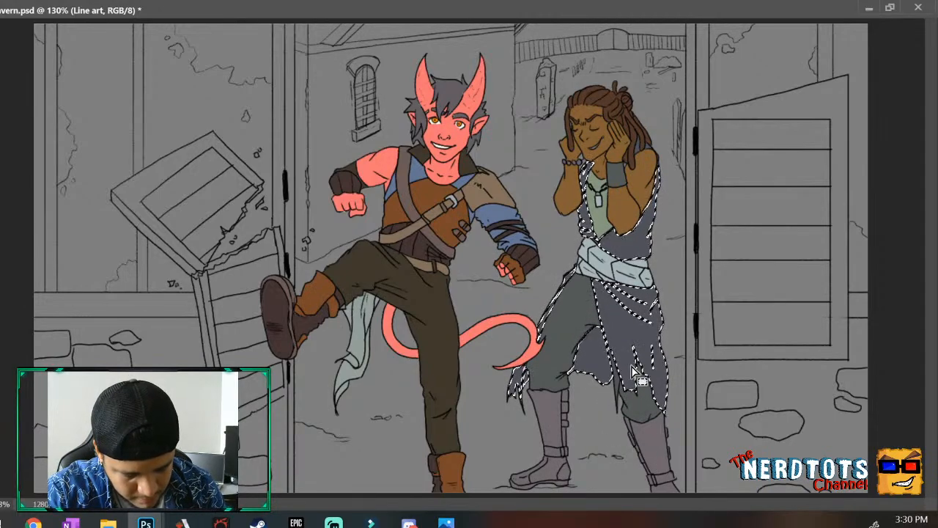
{"action": "key", "text": "ctrl+z"}
{"action": "key", "text": "ctrl+z"}
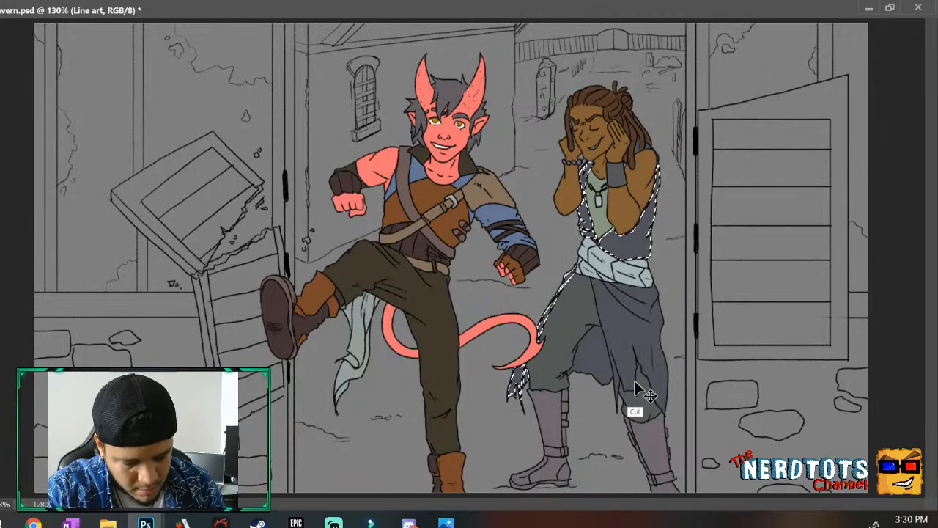
Add the waist cloth's large front drape and the vest's shoulder piece behind the dreadlocks to the selection.
{"action": "left_click", "coordinate": [618, 344], "text": "shift"}
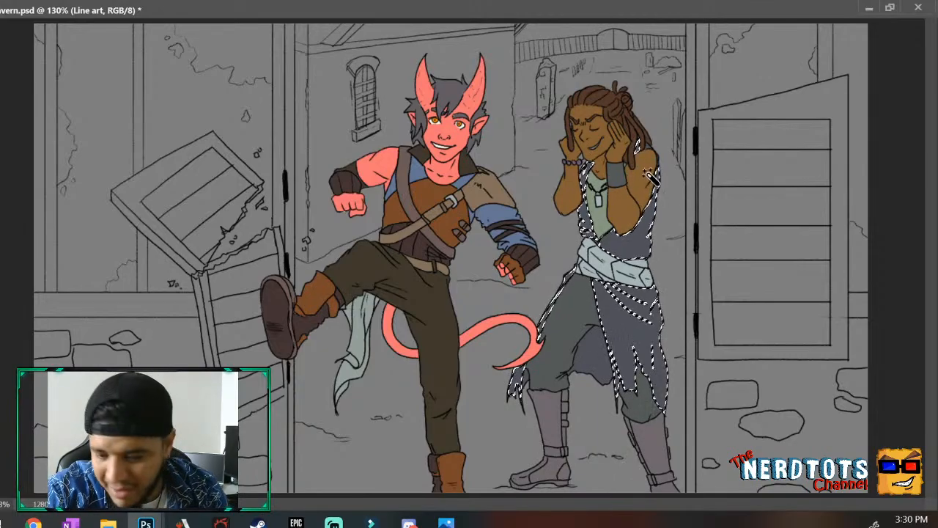
{"action": "left_click_drag", "start_coordinate": [642, 185], "coordinate": [679, 142]}
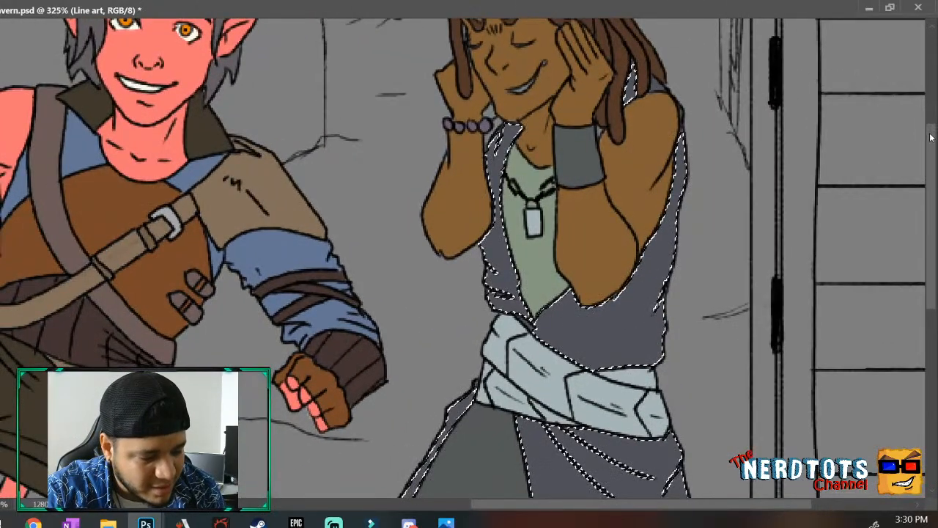
{"action": "scroll", "coordinate": [884, 99], "scroll_direction": "up", "scroll_amount": 5}
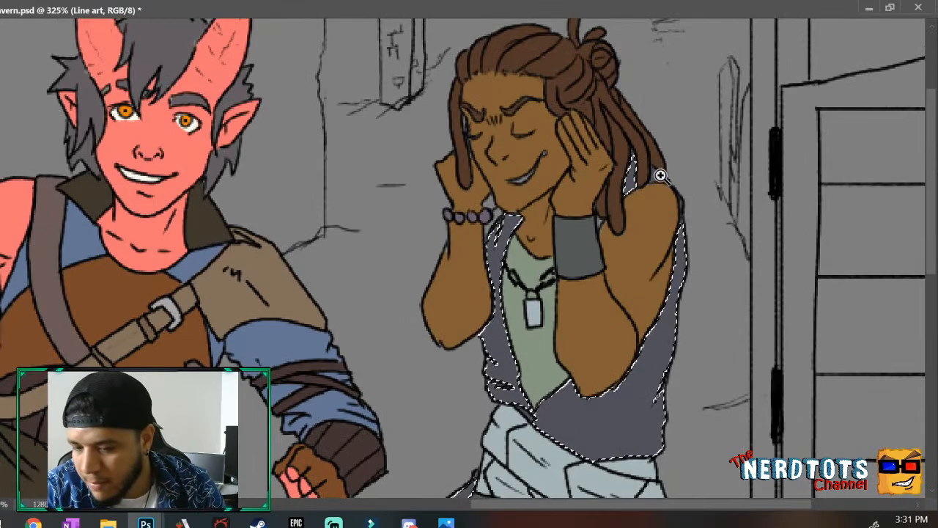
{"action": "left_click", "coordinate": [597, 219], "text": "shift"}
{"action": "key", "text": "ctrl+z"}
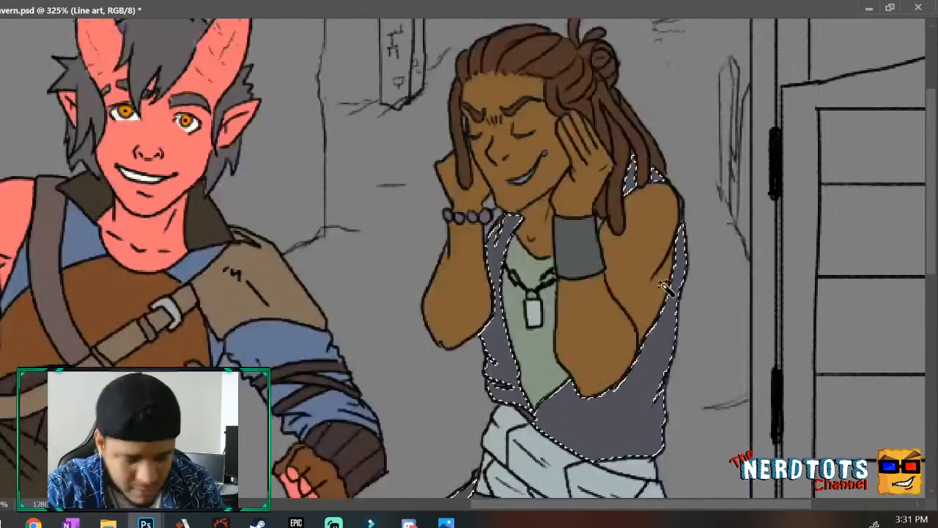
Paint the selected vest and waist cloth on the Carib layer plum purple, fading to dark maroon toward the cloth's ragged ends, and deselect.
{"action": "left_click", "coordinate": [709, 287], "text": "shift"}
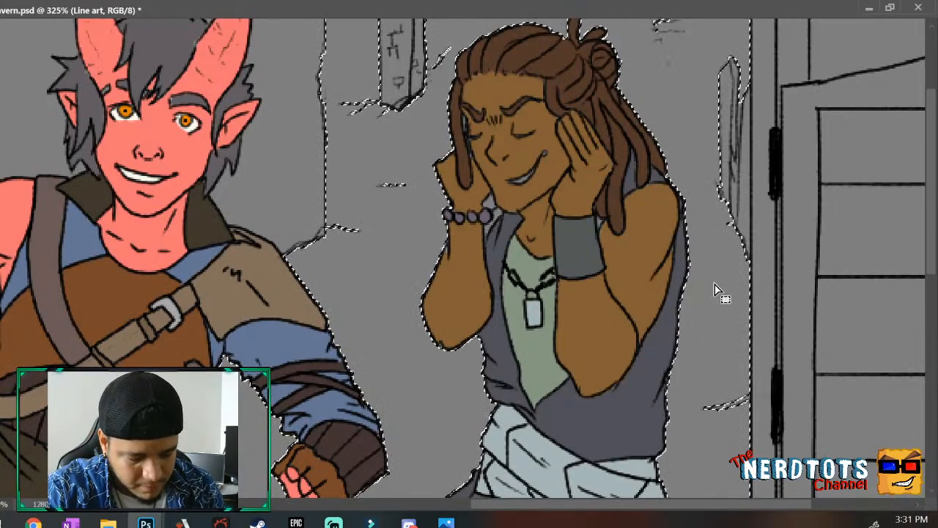
{"action": "key", "text": "ctrl+z"}
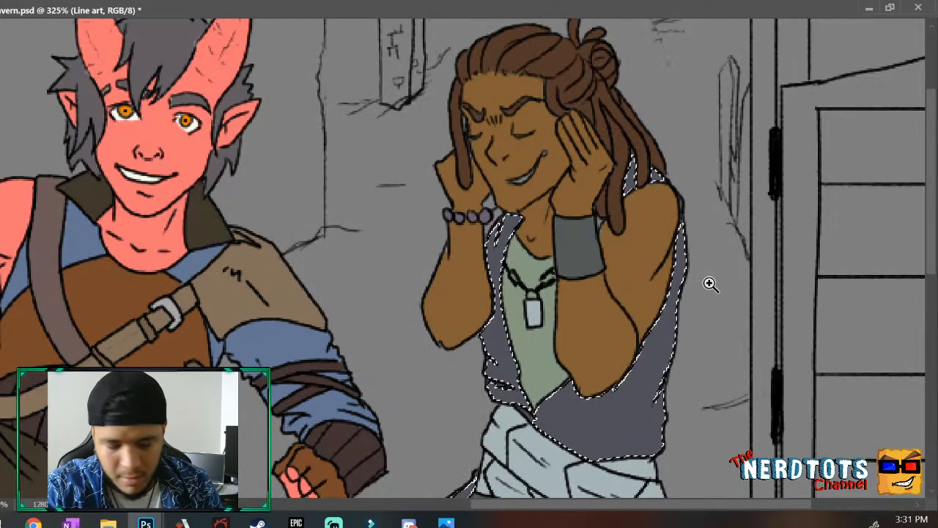
{"action": "scroll", "coordinate": [677, 324], "scroll_direction": "down", "scroll_amount": 6}
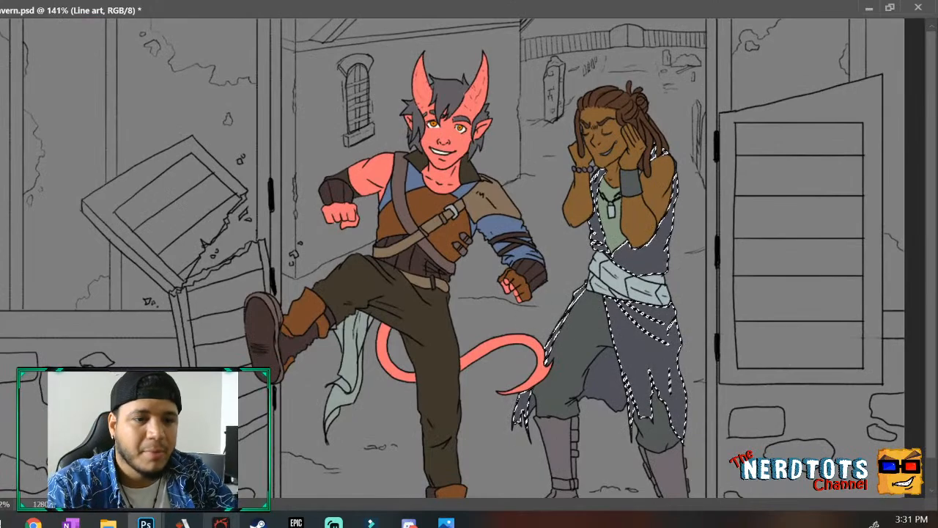
{"action": "scroll", "coordinate": [672, 331], "scroll_direction": "down", "scroll_amount": 1}
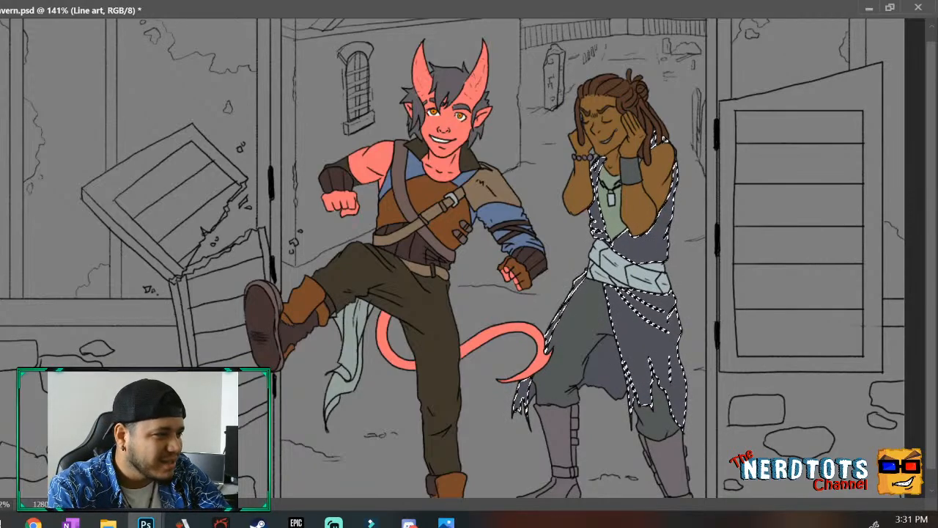
{"action": "key", "text": "q"}
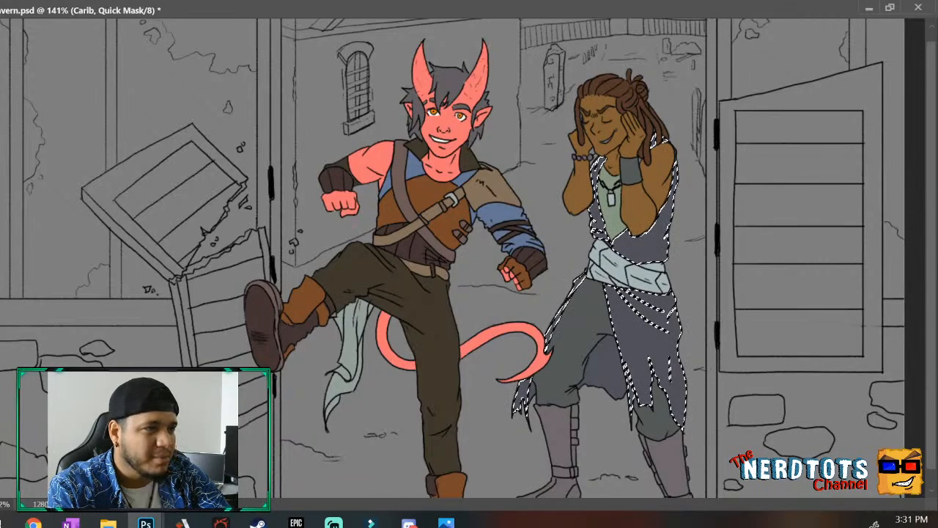
{"action": "key", "text": "q"}
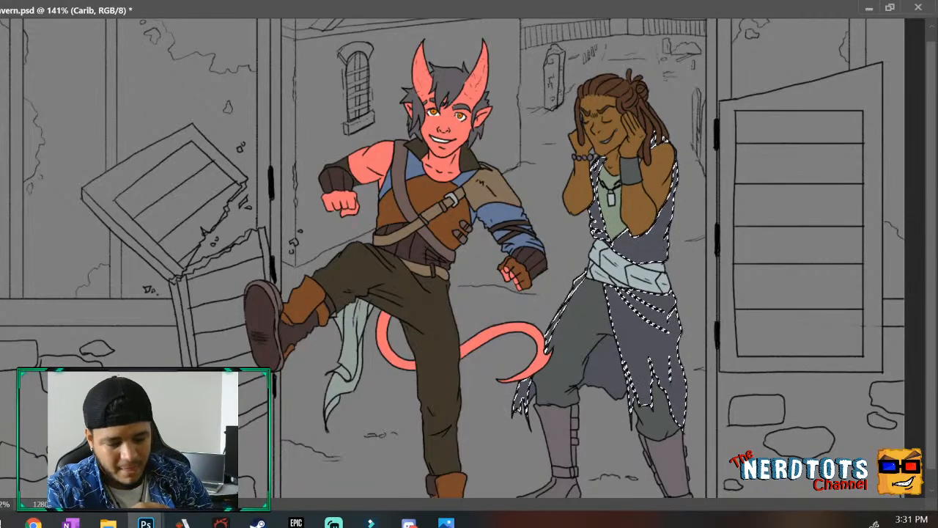
{"action": "left_click_drag", "start_coordinate": [650, 433], "coordinate": [647, 87]}
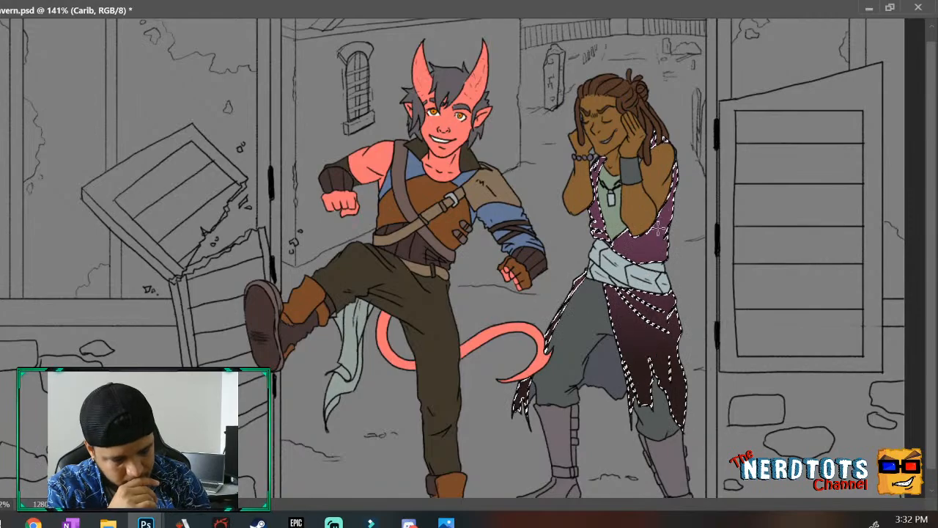
{"action": "left_click_drag", "start_coordinate": [645, 367], "coordinate": [658, 278]}
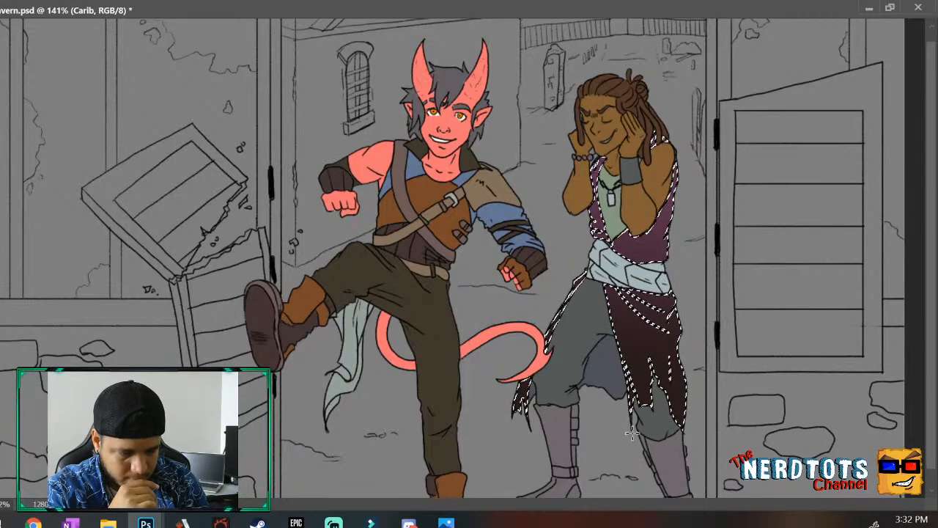
{"action": "key", "text": "ctrl+d"}
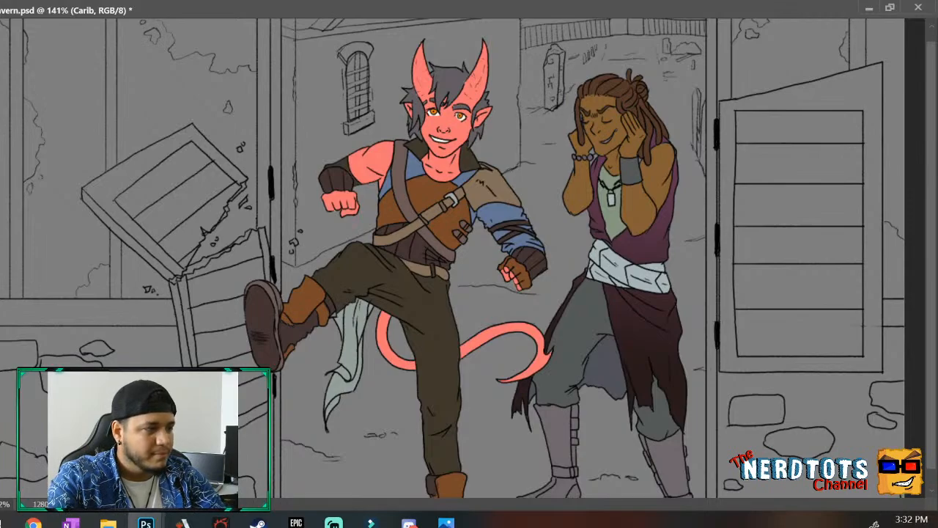
Select the cloth hanging behind the dreadlocked character's legs using the Line art layer, paint it muted purple on the Carib layer, and deselect.
{"action": "key", "text": "q"}
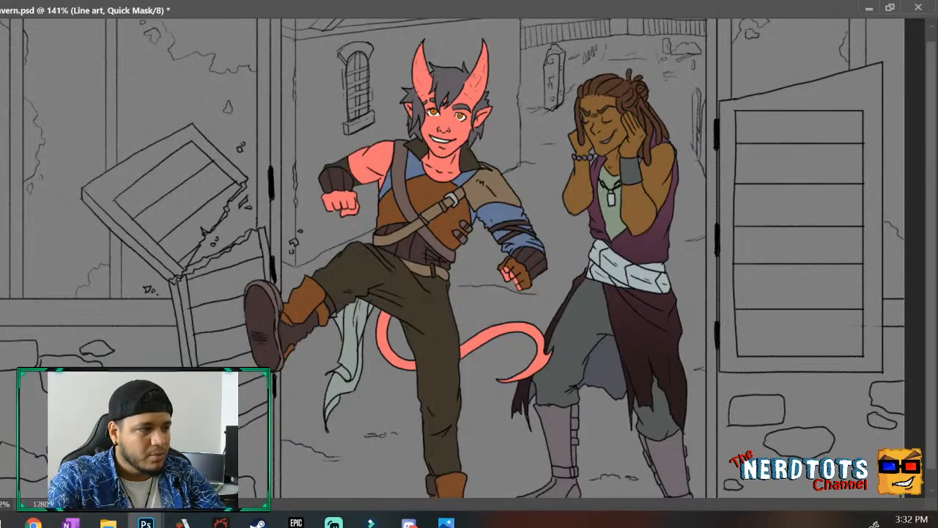
{"action": "key", "text": "q"}
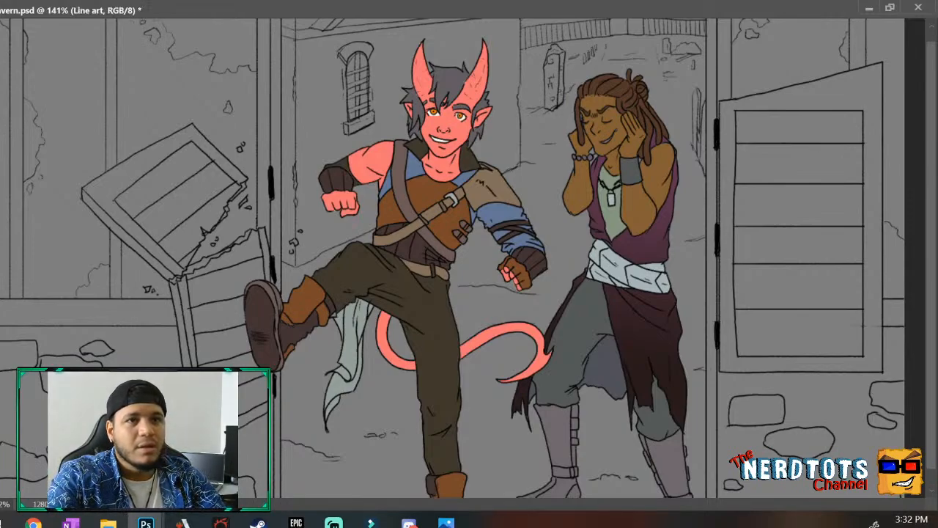
{"action": "left_click", "coordinate": [609, 360]}
{"action": "left_click", "coordinate": [532, 389], "text": "shift"}
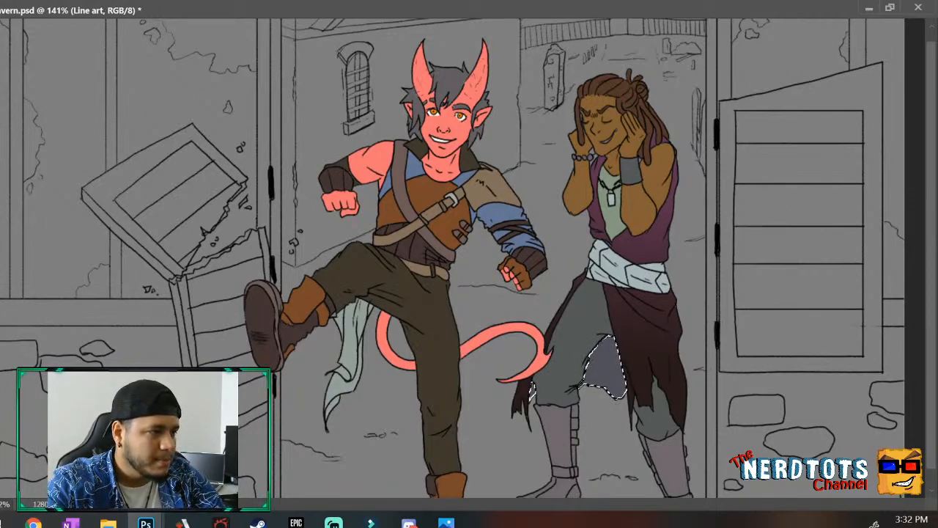
{"action": "key", "text": "q"}
{"action": "key", "text": "q"}
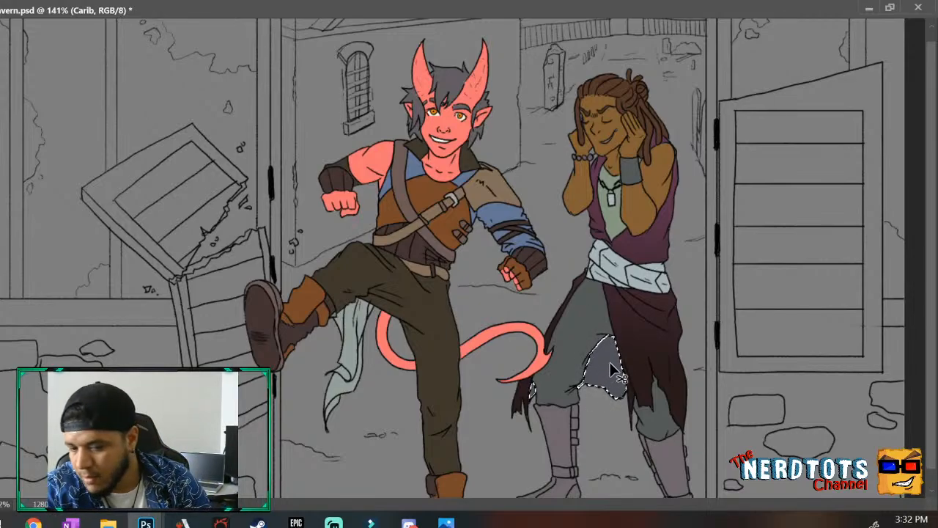
{"action": "key", "text": "b"}
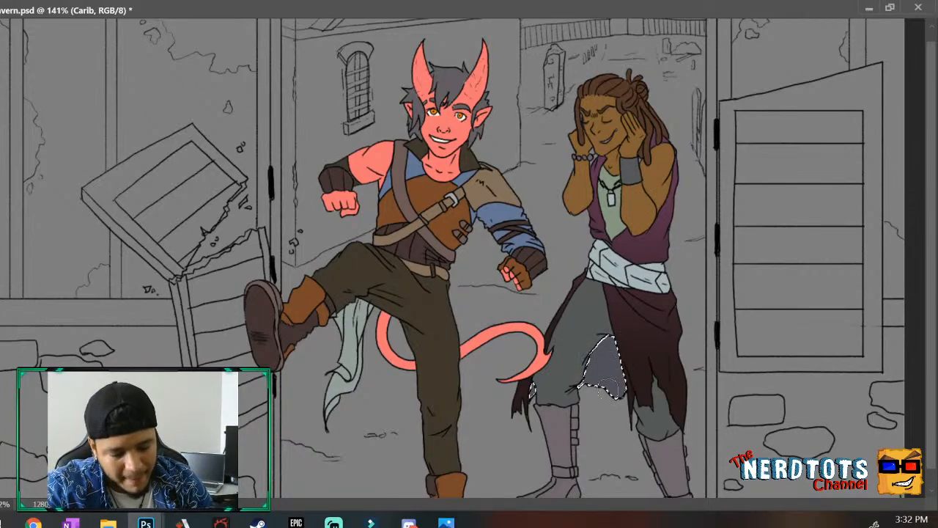
{"action": "mouse_move", "coordinate": [601, 368]}
{"action": "left_mouse_down"}
{"action": "mouse_move", "coordinate": [624, 370]}
{"action": "mouse_move", "coordinate": [607, 341]}
{"action": "mouse_move", "coordinate": [544, 411]}
{"action": "mouse_move", "coordinate": [546, 378]}
{"action": "mouse_move", "coordinate": [601, 359]}
{"action": "left_mouse_up"}
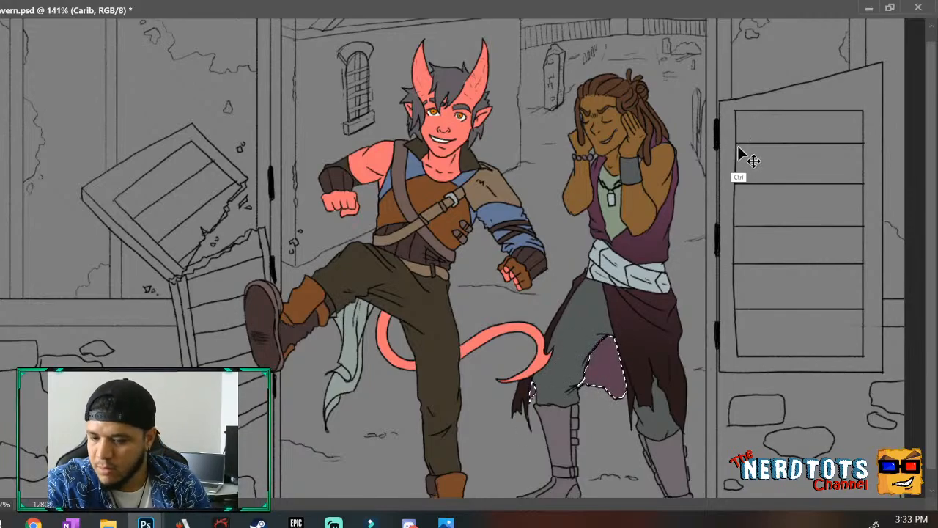
{"action": "key", "text": "ctrl+d"}
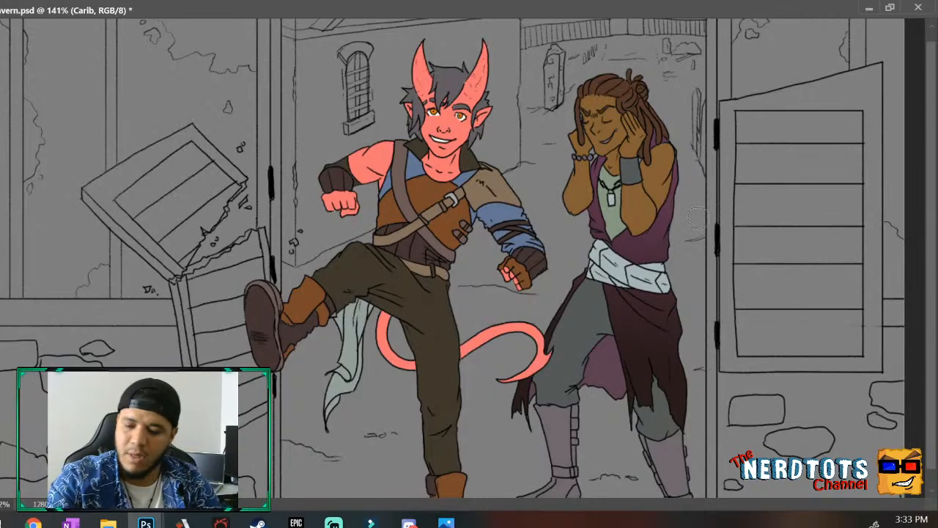
Examine the purple vest and waist cloth colors against the whole drawing, leaving no area selected.
{"action": "key", "text": "ctrl+minus"}
{"action": "key", "text": "ctrl+minus"}
{"action": "key", "text": "ctrl+plus"}
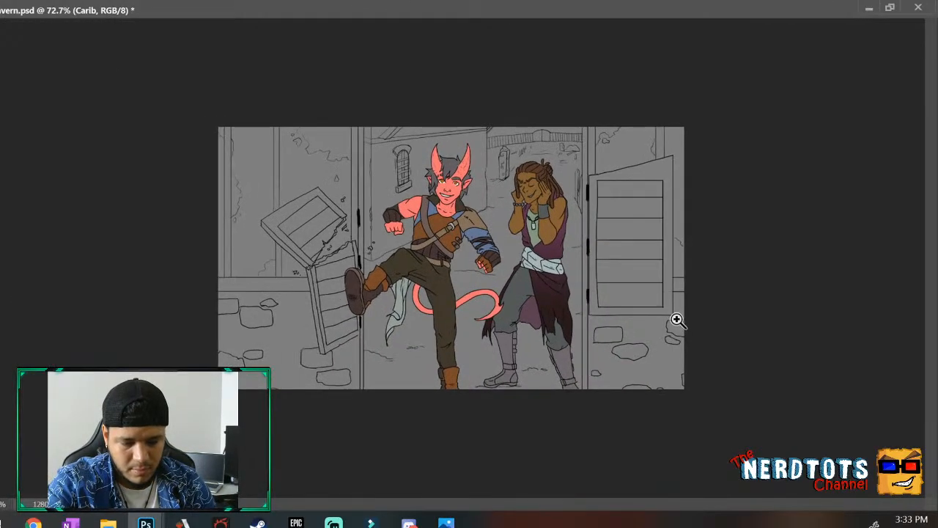
{"action": "key", "text": "ctrl+plus"}
{"action": "key", "text": "ctrl+plus"}
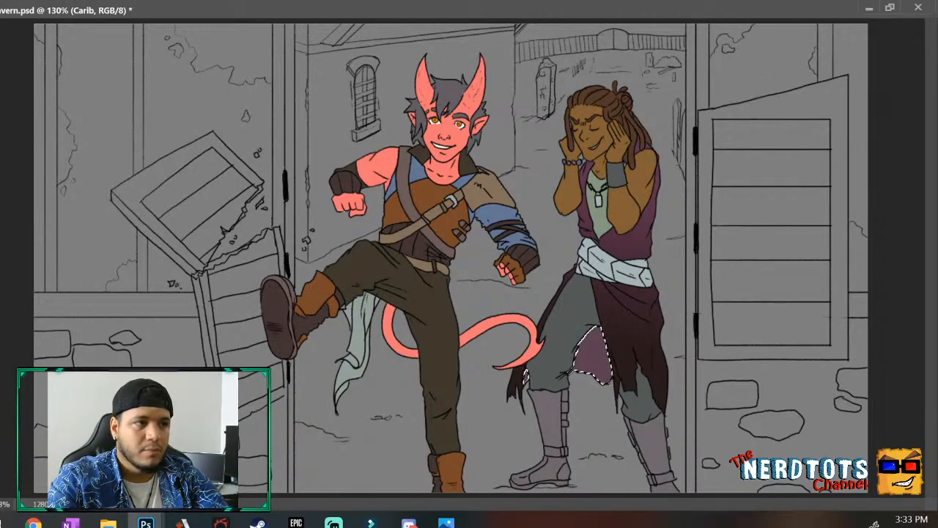
{"action": "left_click_drag", "start_coordinate": [602, 384], "coordinate": [617, 355]}
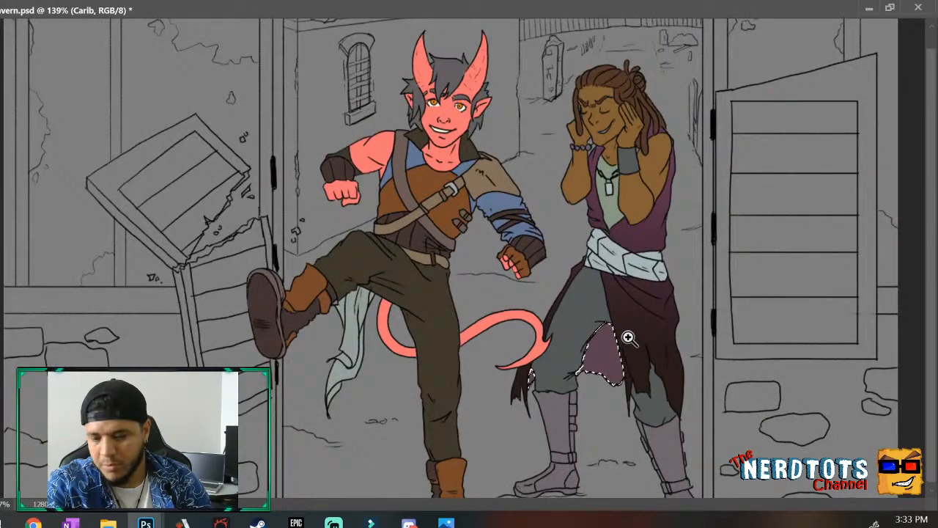
{"action": "key", "text": "b"}
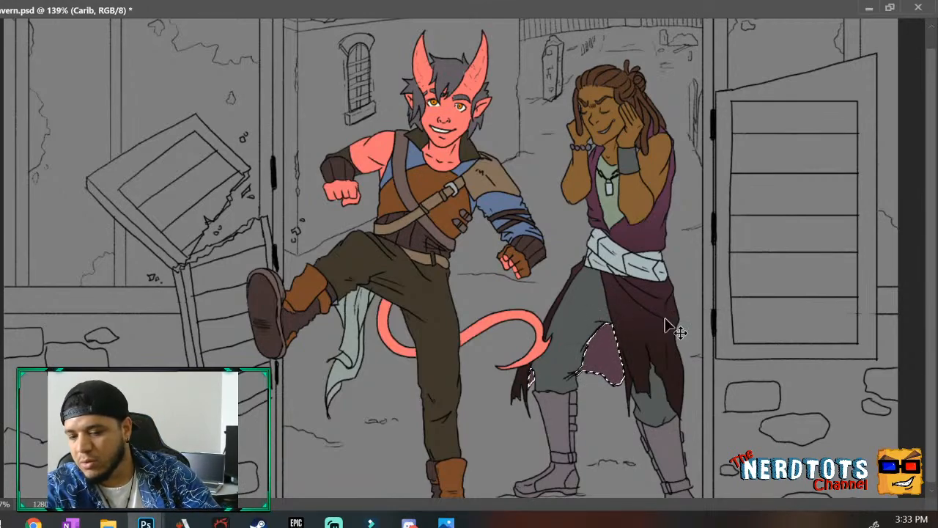
{"action": "key", "text": "ctrl+d"}
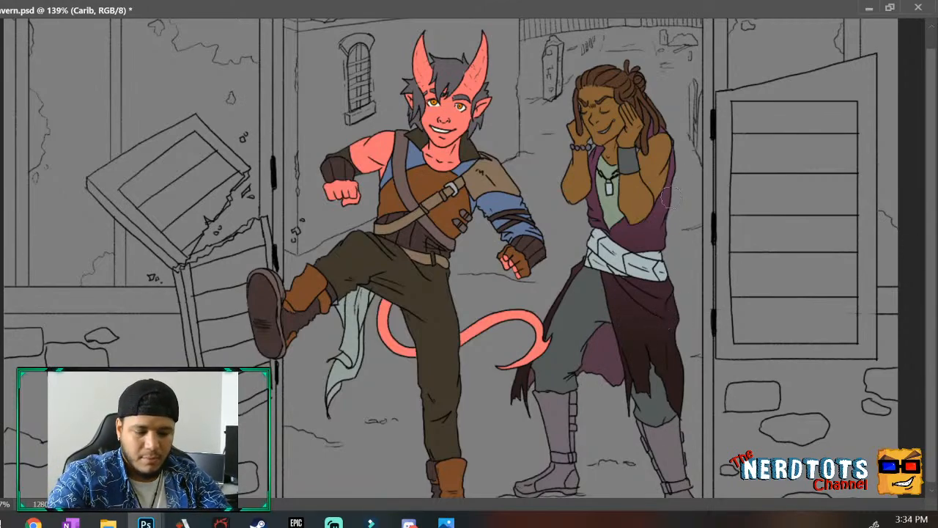
{"action": "scroll", "coordinate": [666, 195], "scroll_direction": "up", "scroll_amount": 2}
{"action": "scroll", "coordinate": [655, 257], "scroll_direction": "down", "scroll_amount": 2}
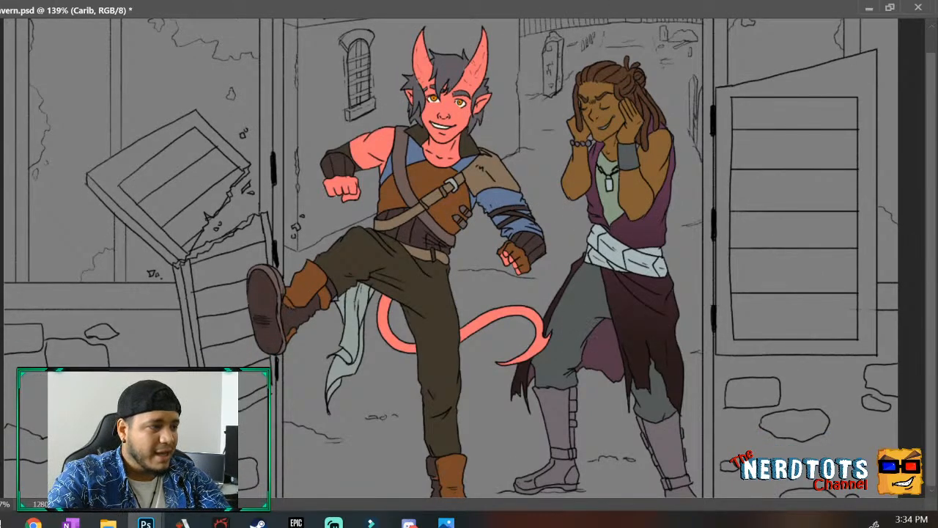
With the Line art layer active, select the shaft, ankle strap and foot of the dreadlocked character's boot nearest the horned character.
{"action": "key", "text": "q"}
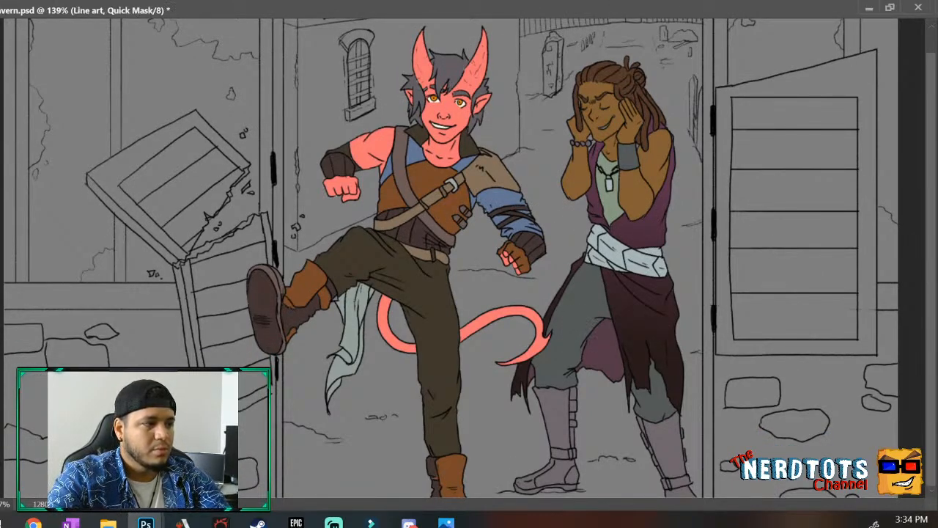
{"action": "key", "text": "q"}
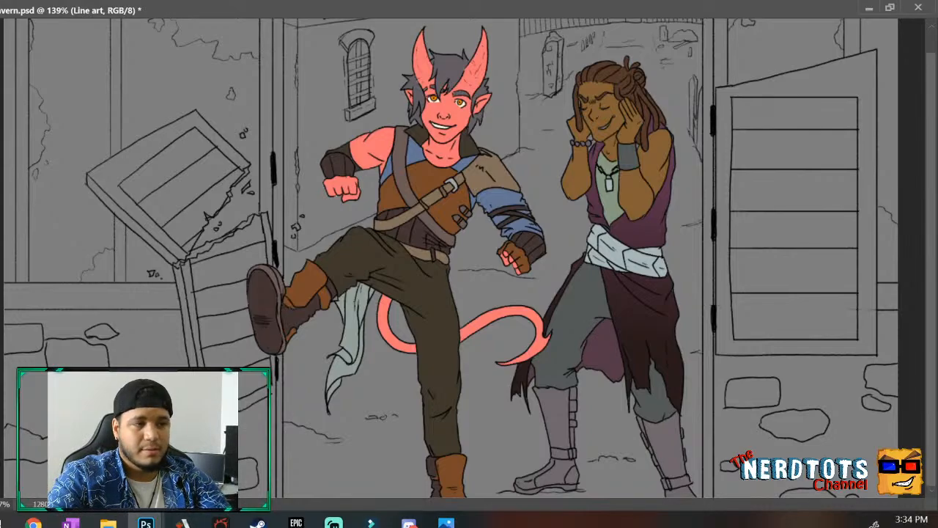
{"action": "left_click", "coordinate": [558, 419]}
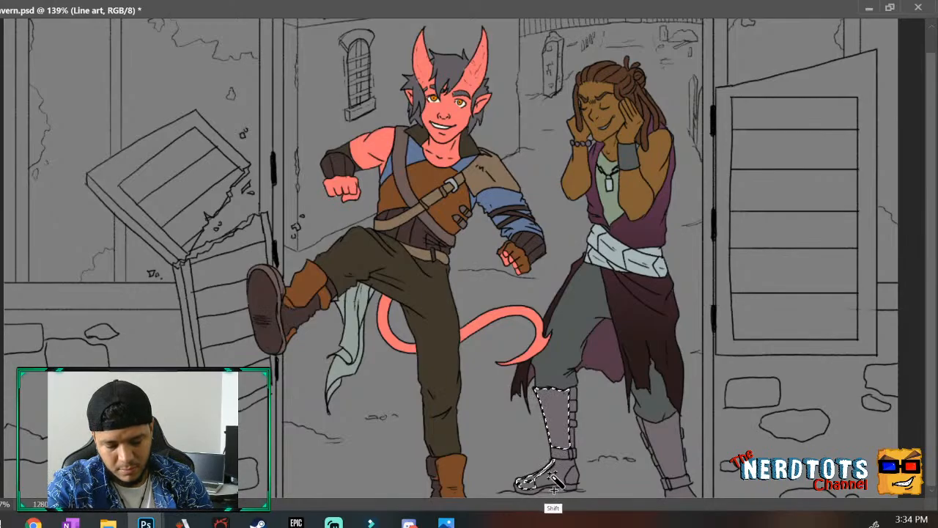
{"action": "left_click", "coordinate": [571, 480], "text": "shift"}
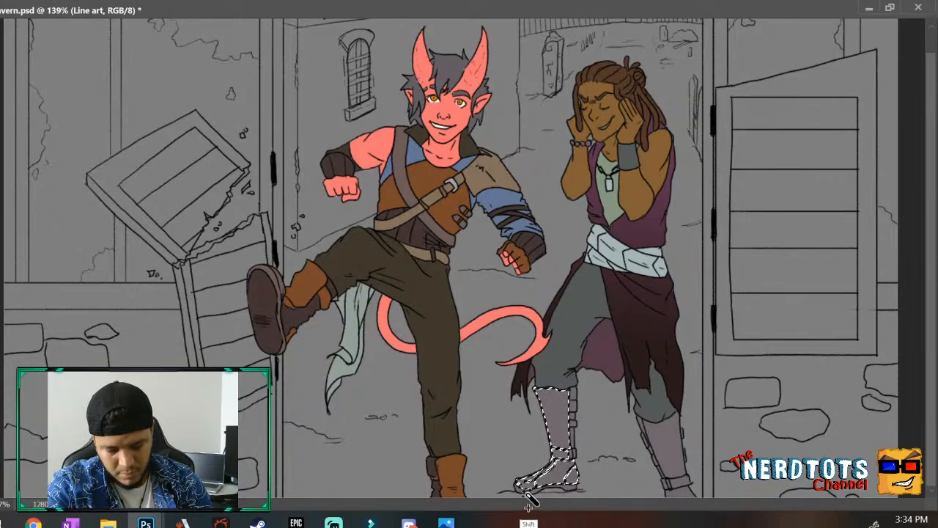
{"action": "key", "text": "ctrl+shift+i"}
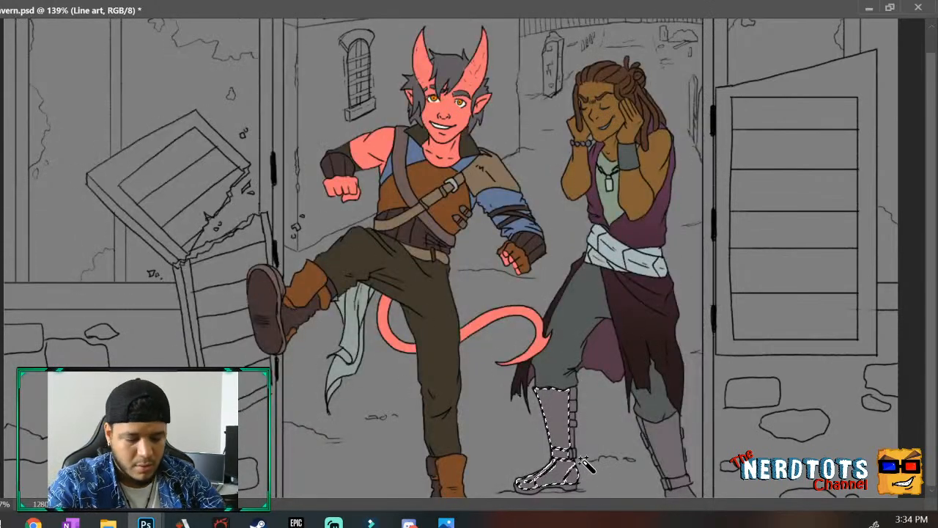
Add the buckles and narrow strips along that boot's back edge, the ankle strap's end pieces and the sole to the selection.
{"action": "left_click", "coordinate": [576, 431]}
{"action": "left_click_drag", "start_coordinate": [578, 431], "coordinate": [633, 338]}
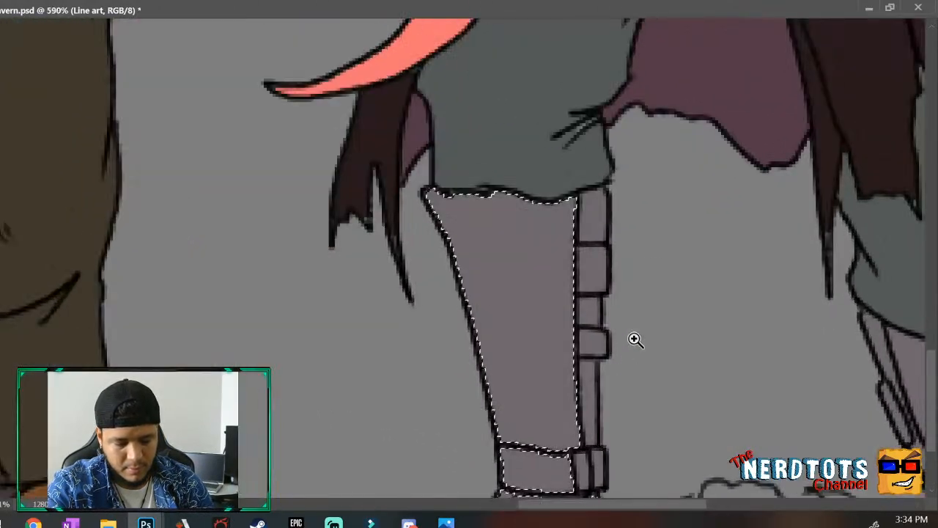
{"action": "left_click", "coordinate": [595, 220], "text": "shift"}
{"action": "left_click", "coordinate": [594, 268], "text": "shift"}
{"action": "left_click", "coordinate": [589, 313], "text": "shift"}
{"action": "left_click", "coordinate": [587, 343], "text": "shift"}
{"action": "left_click", "coordinate": [591, 398], "text": "shift"}
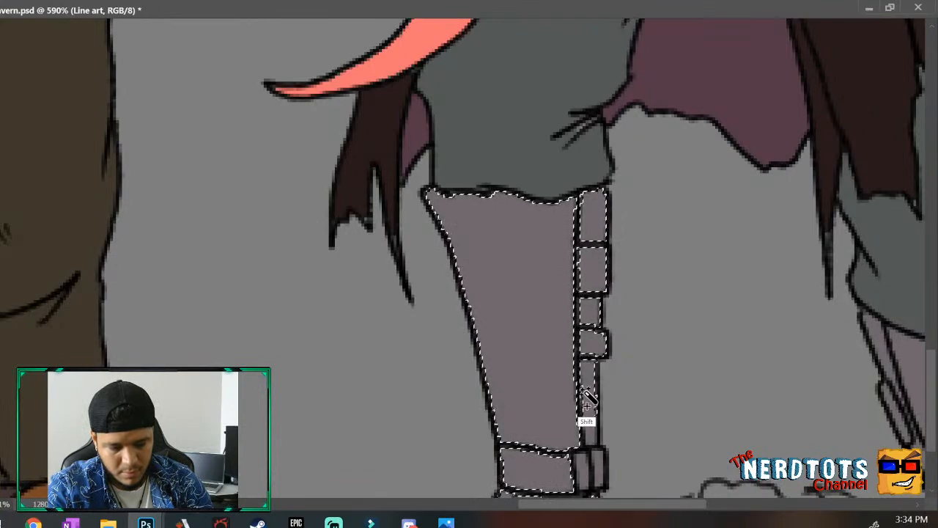
{"action": "left_click", "coordinate": [597, 466], "text": "shift"}
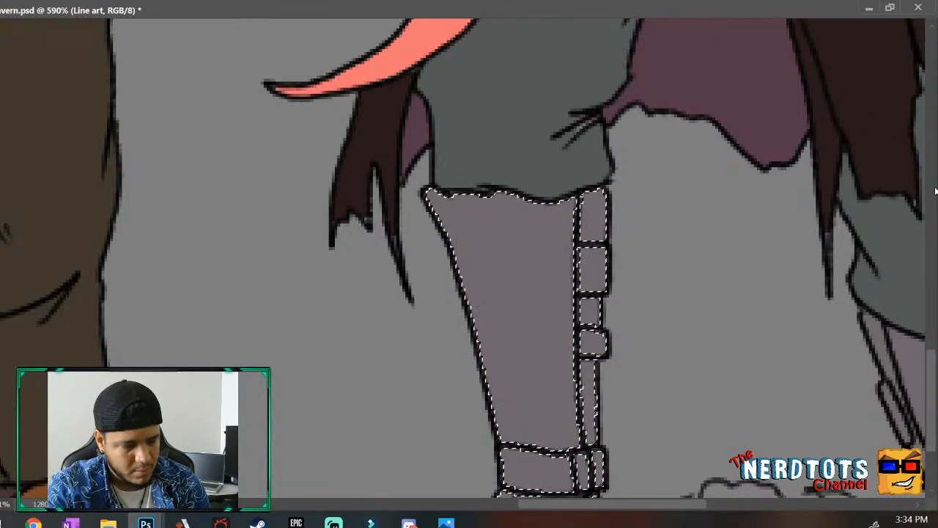
{"action": "scroll", "coordinate": [931, 392], "scroll_direction": "down", "scroll_amount": 3}
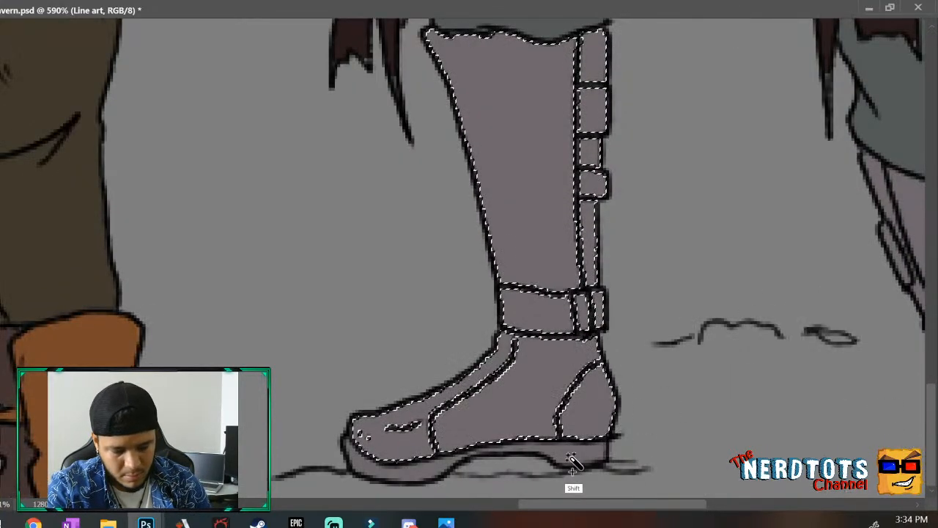
{"action": "left_click", "coordinate": [415, 475], "text": "shift"}
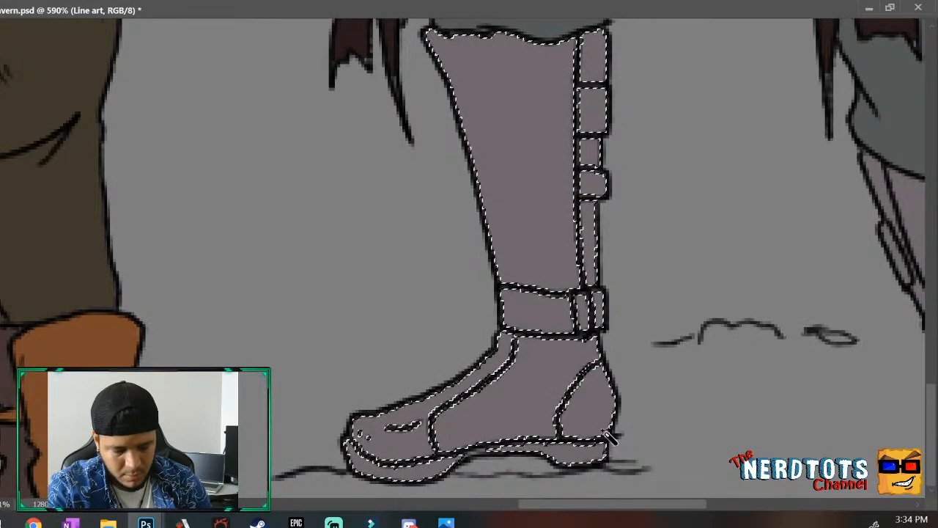
Add the other boot's shaft, back-edge buckles and strips, ankle strap and visible foot to the selection.
{"action": "left_click_drag", "start_coordinate": [586, 506], "coordinate": [685, 481]}
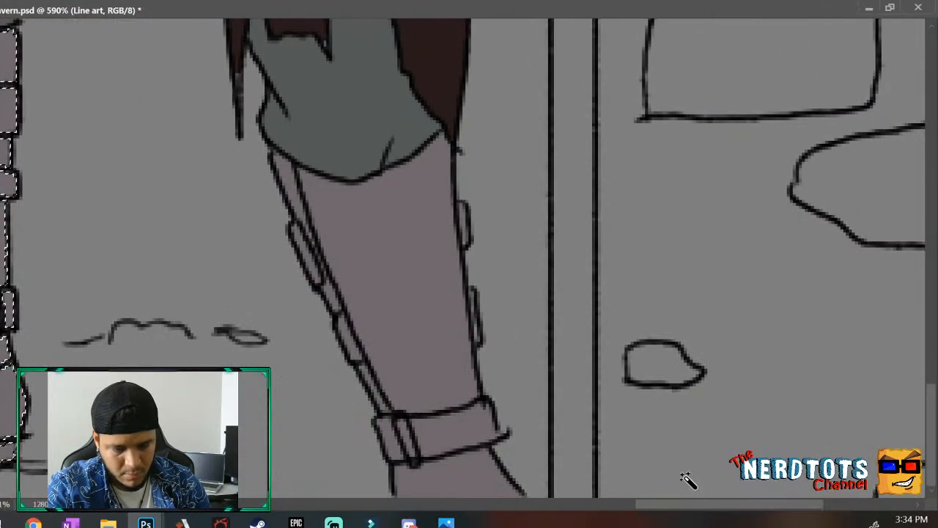
{"action": "left_click", "coordinate": [357, 241], "text": "shift"}
{"action": "left_click", "coordinate": [345, 335], "text": "shift"}
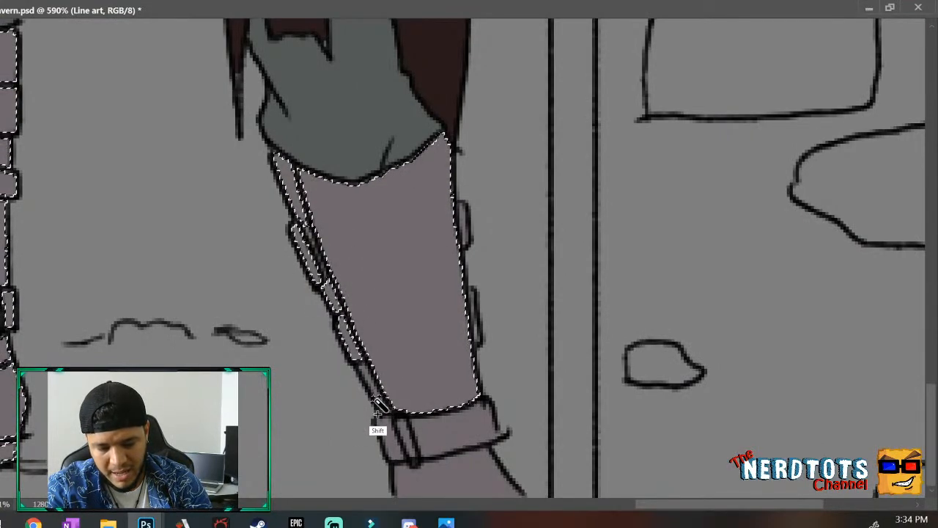
{"action": "left_click", "coordinate": [363, 374], "text": "shift"}
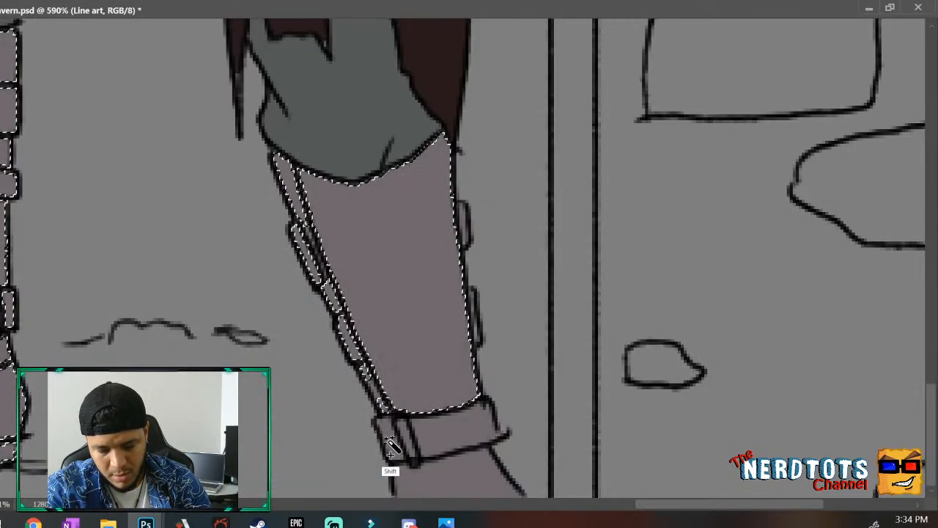
{"action": "left_click", "coordinate": [389, 440], "text": "shift"}
{"action": "left_click", "coordinate": [406, 441], "text": "shift"}
{"action": "left_click", "coordinate": [441, 438], "text": "shift"}
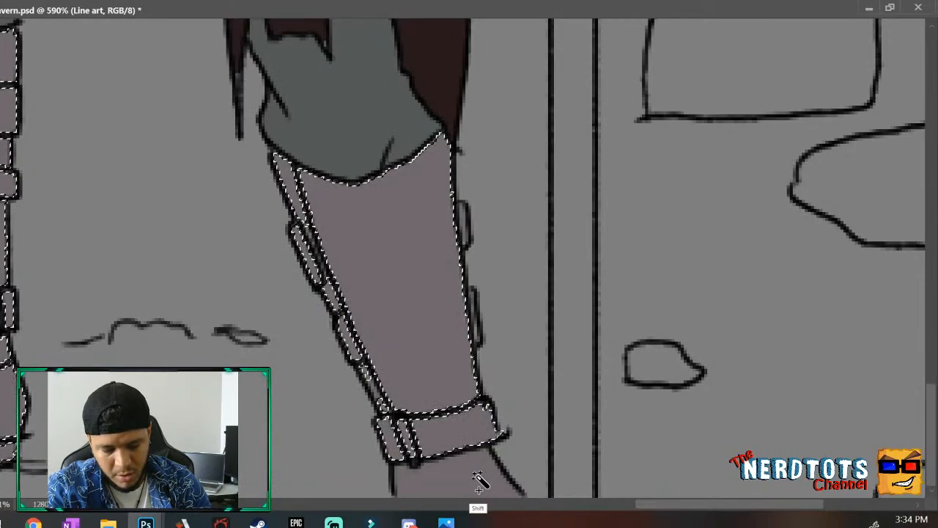
{"action": "left_click", "coordinate": [477, 477], "text": "shift"}
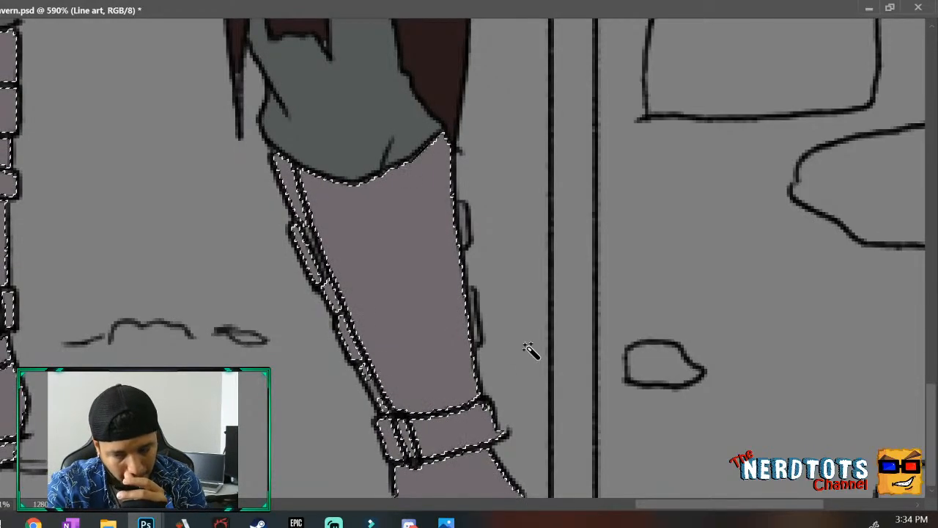
{"action": "left_click_drag", "start_coordinate": [597, 329], "coordinate": [567, 355]}
{"action": "left_click_drag", "start_coordinate": [932, 315], "coordinate": [931, 270]}
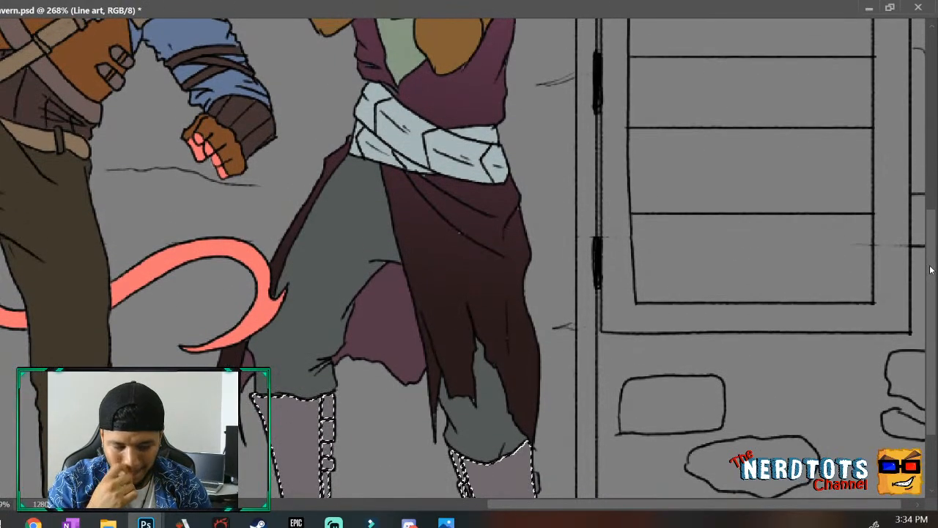
{"action": "scroll", "coordinate": [931, 270], "scroll_direction": "down", "scroll_amount": 3}
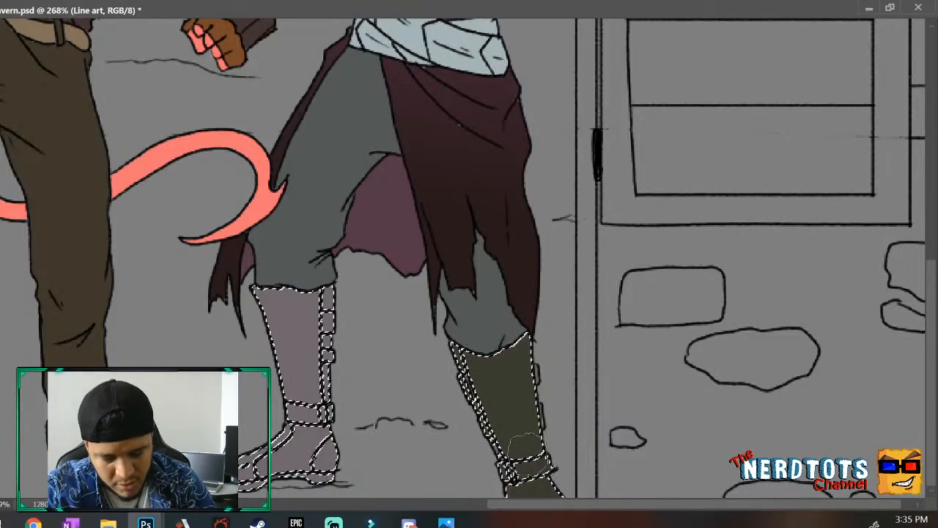
{"action": "mouse_move", "coordinate": [305, 301]}
{"action": "left_mouse_down"}
{"action": "mouse_move", "coordinate": [307, 389]}
{"action": "mouse_move", "coordinate": [288, 350]}
{"action": "left_mouse_up"}
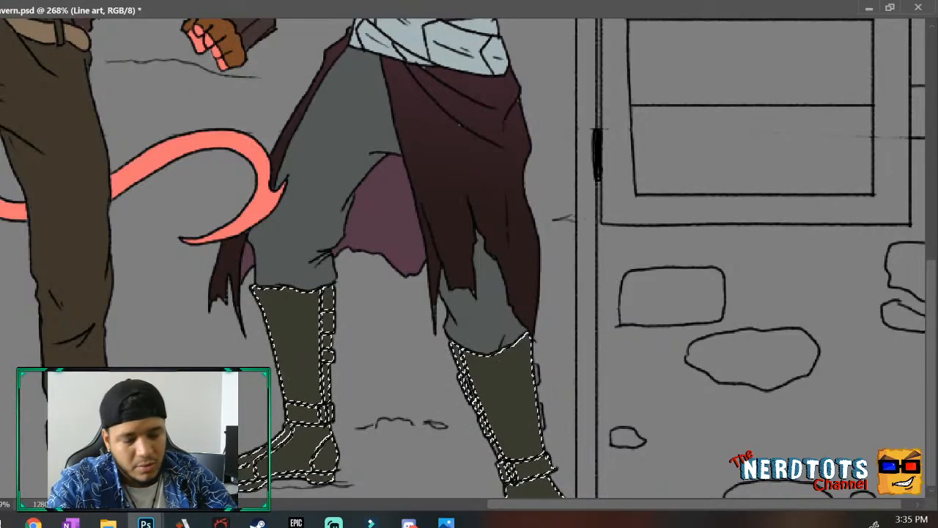
{"action": "mouse_move", "coordinate": [529, 439]}
{"action": "left_mouse_down"}
{"action": "mouse_move", "coordinate": [542, 416]}
{"action": "mouse_move", "coordinate": [513, 370]}
{"action": "mouse_move", "coordinate": [462, 370]}
{"action": "left_mouse_up"}
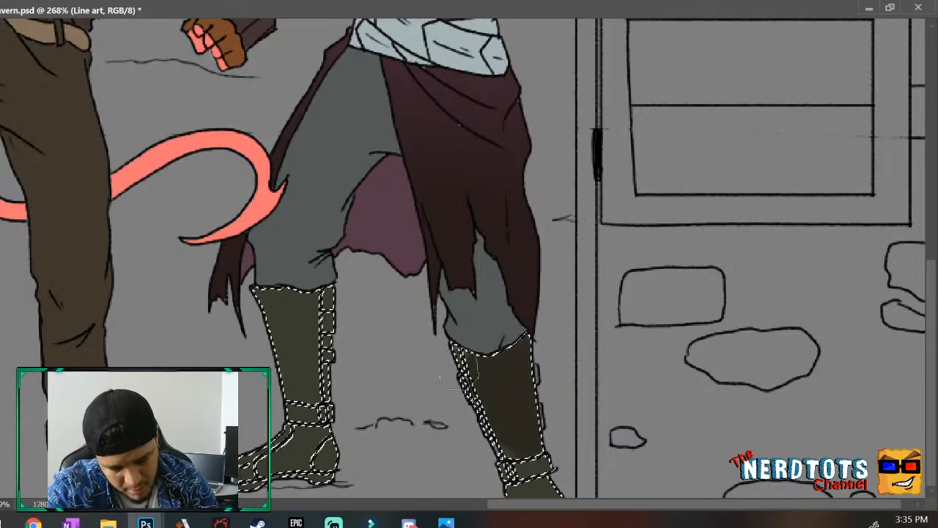
{"action": "left_click_drag", "start_coordinate": [525, 500], "coordinate": [533, 472]}
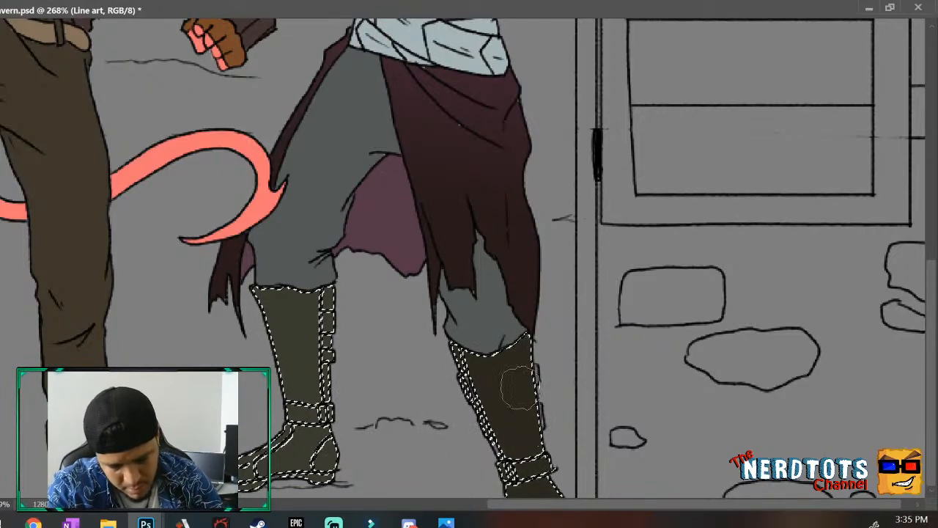
{"action": "left_click_drag", "start_coordinate": [332, 375], "coordinate": [334, 354]}
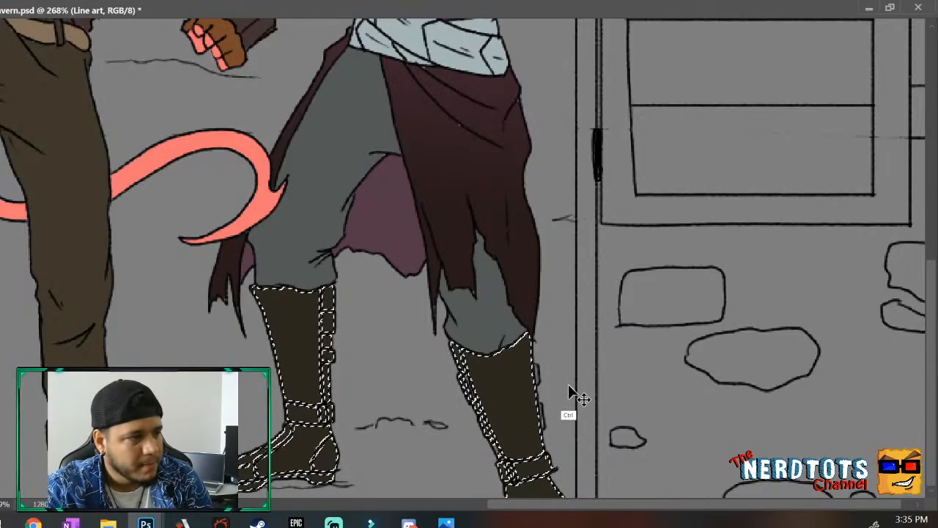
{"action": "key", "text": "ctrl+z"}
{"action": "key", "text": "ctrl+z"}
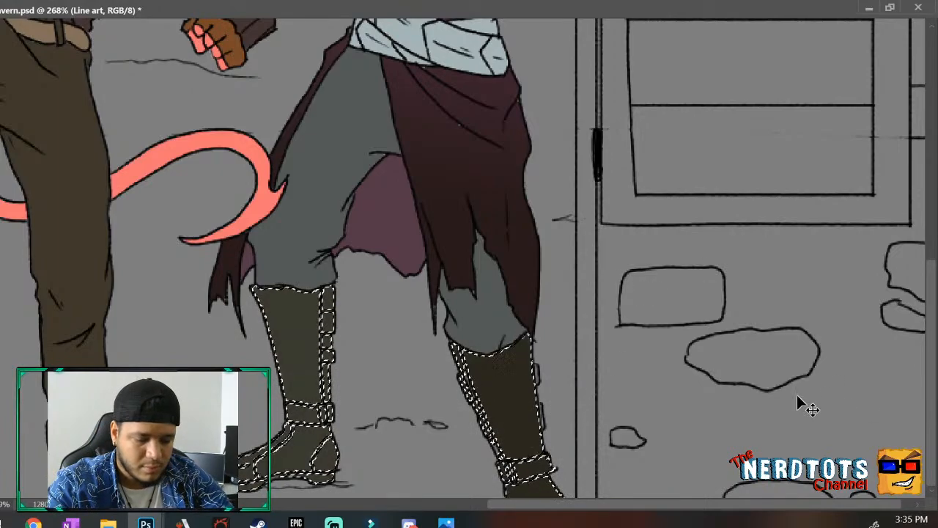
{"action": "key", "text": "ctrl+z"}
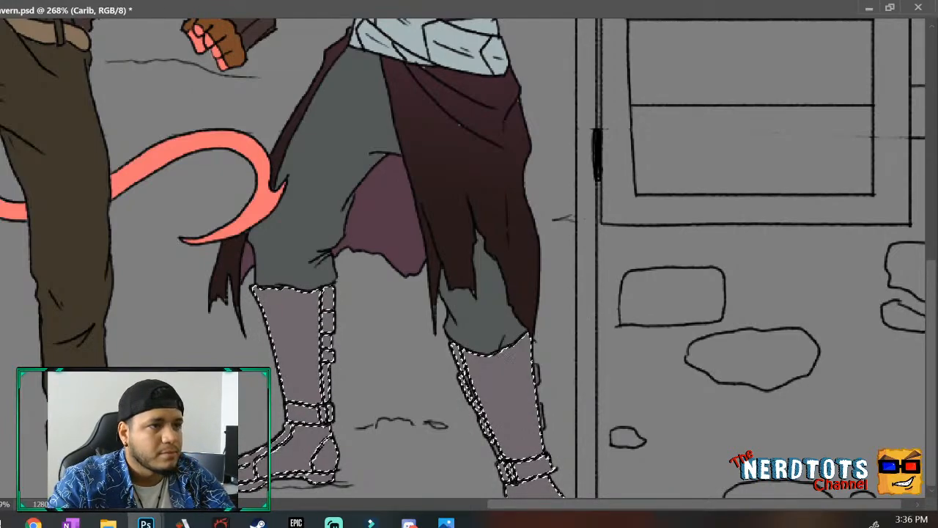
Paint the selected areas of both boots dark brown on the Carib layer and deselect.
{"action": "mouse_move", "coordinate": [524, 473]}
{"action": "left_mouse_down"}
{"action": "mouse_move", "coordinate": [511, 346]}
{"action": "mouse_move", "coordinate": [477, 370]}
{"action": "mouse_move", "coordinate": [506, 469]}
{"action": "mouse_move", "coordinate": [531, 487]}
{"action": "mouse_move", "coordinate": [550, 424]}
{"action": "left_mouse_up"}
{"action": "mouse_move", "coordinate": [322, 411]}
{"action": "left_mouse_down"}
{"action": "mouse_move", "coordinate": [308, 307]}
{"action": "mouse_move", "coordinate": [267, 326]}
{"action": "mouse_move", "coordinate": [290, 439]}
{"action": "mouse_move", "coordinate": [323, 440]}
{"action": "mouse_move", "coordinate": [330, 429]}
{"action": "mouse_move", "coordinate": [275, 465]}
{"action": "left_mouse_up"}
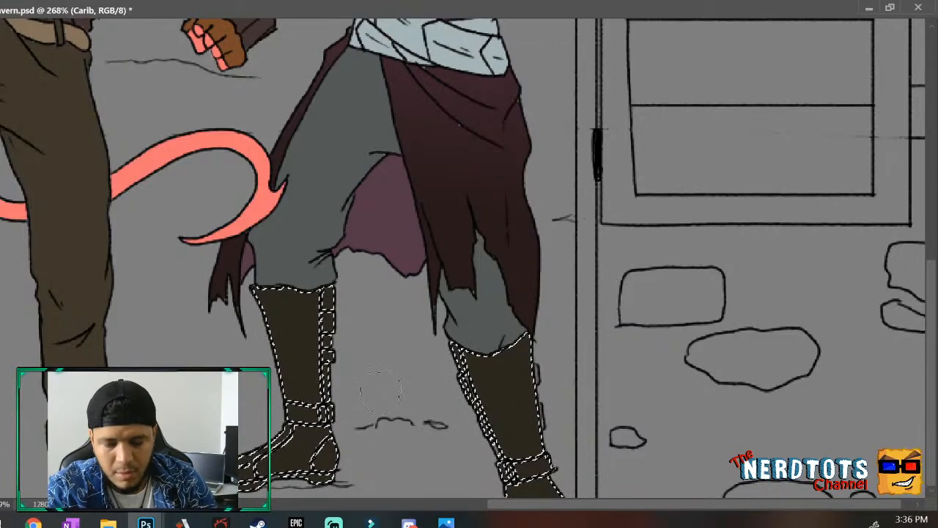
{"action": "key", "text": "ctrl+d"}
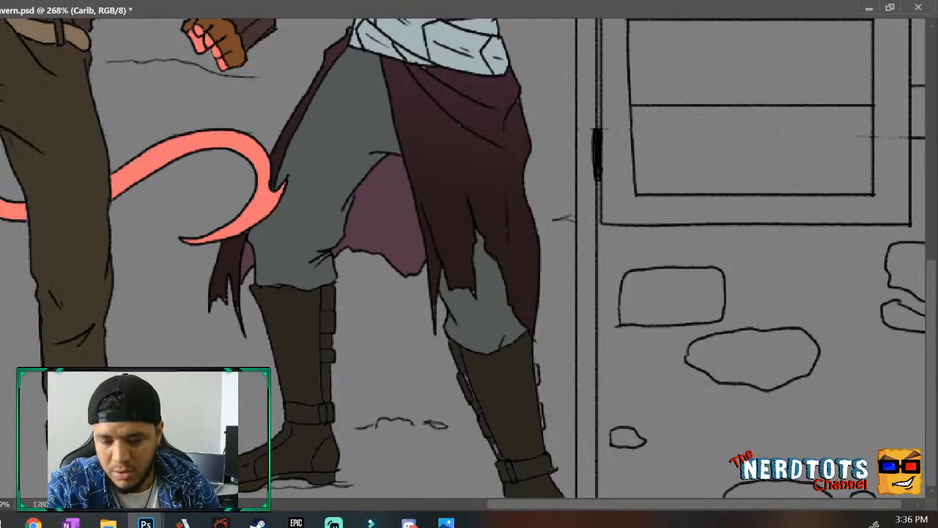
Fill the two unpainted buckles on the far boot's outer edge and the near boot's top edge with the dark boot brown.
{"action": "scroll", "coordinate": [530, 370], "scroll_direction": "up", "scroll_amount": 4}
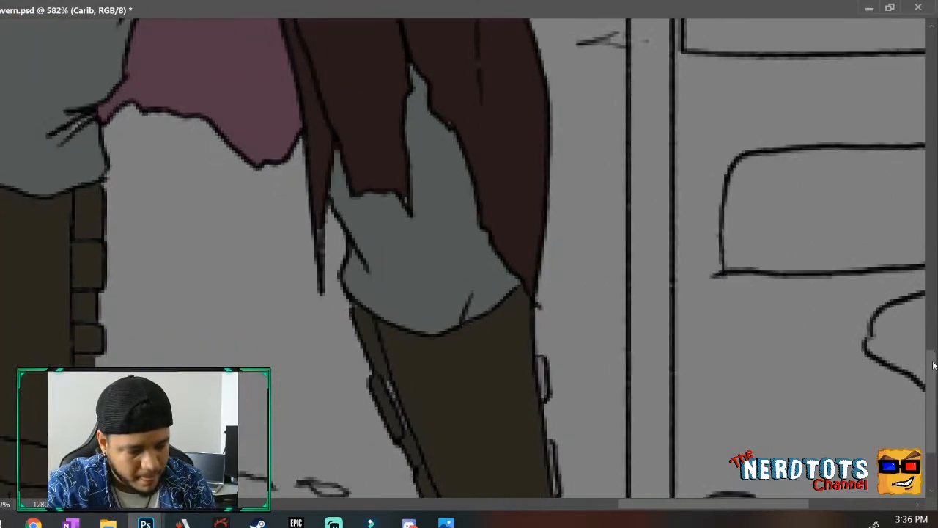
{"action": "left_click_drag", "start_coordinate": [934, 365], "coordinate": [931, 396]}
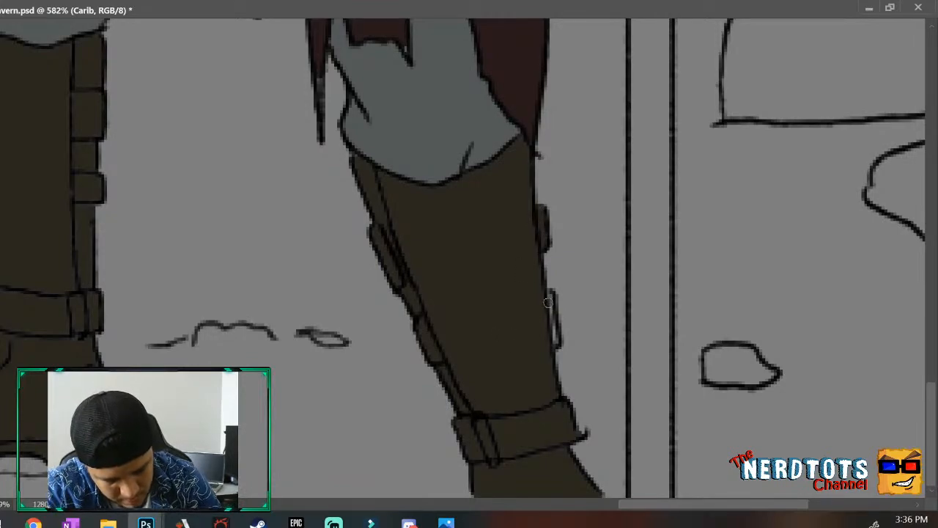
{"action": "left_click_drag", "start_coordinate": [552, 297], "coordinate": [556, 340]}
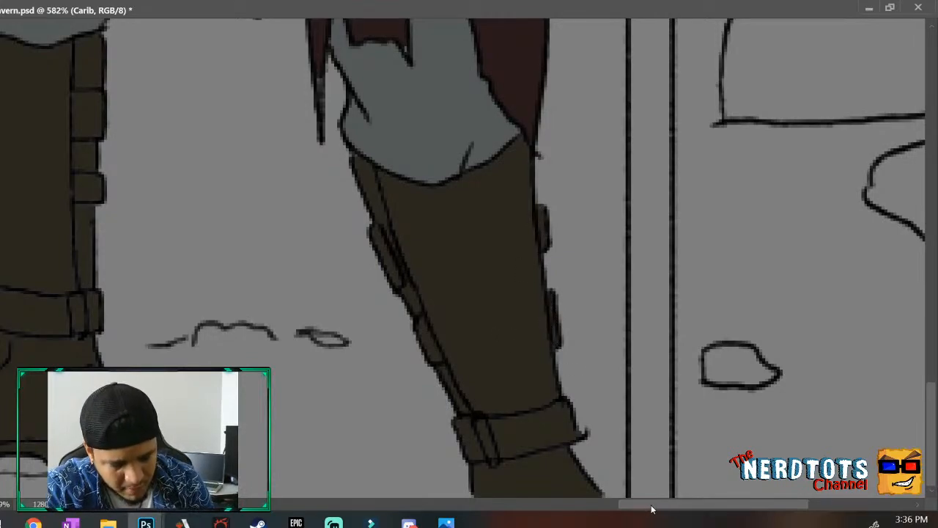
{"action": "left_click_drag", "start_coordinate": [651, 504], "coordinate": [561, 504]}
{"action": "left_click_drag", "start_coordinate": [381, 464], "coordinate": [432, 446]}
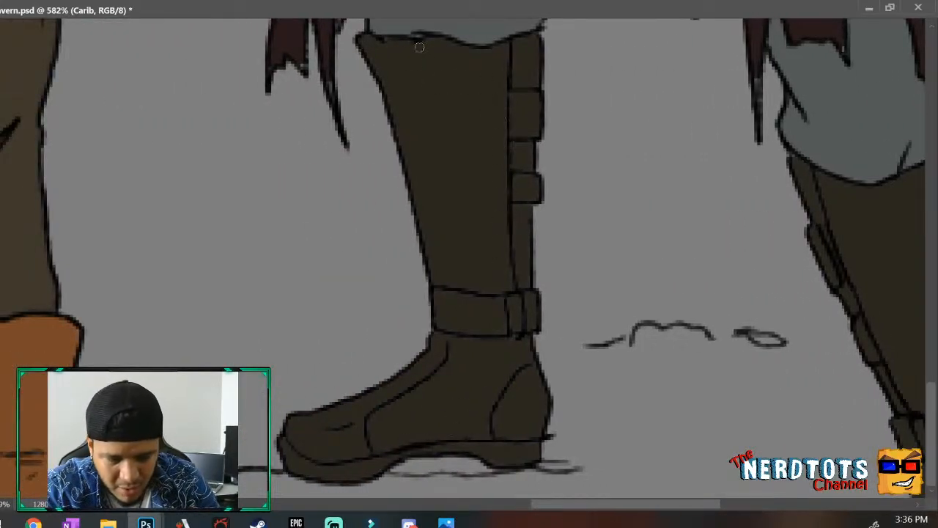
{"action": "left_click_drag", "start_coordinate": [421, 37], "coordinate": [380, 38]}
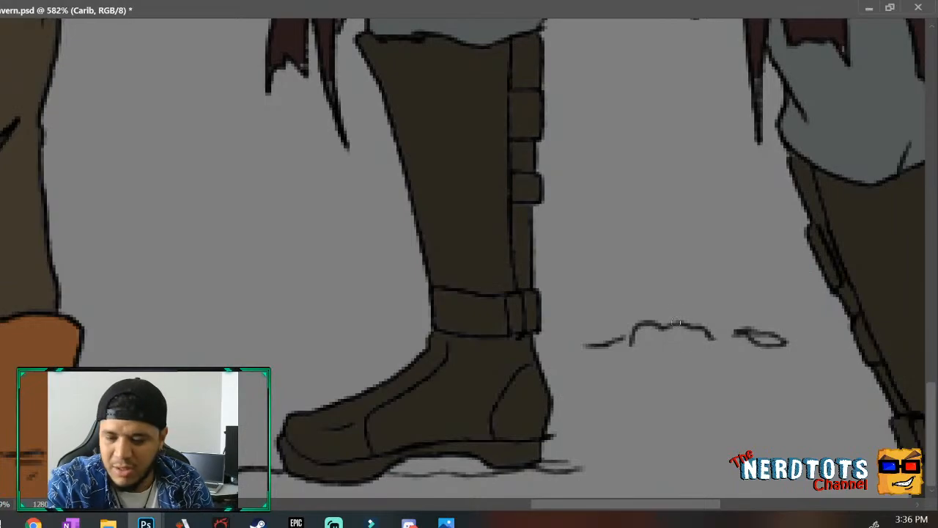
Paint the lowest back strip and the side panel of the foot on the boot nearest the horned character in a lighter greyish brown.
{"action": "left_click_drag", "start_coordinate": [691, 341], "coordinate": [655, 394]}
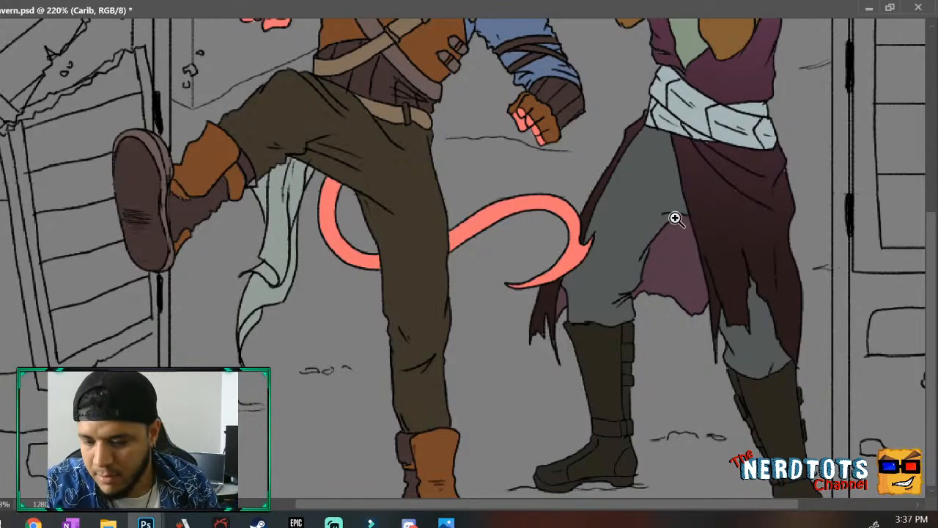
{"action": "left_click_drag", "start_coordinate": [639, 401], "coordinate": [681, 320]}
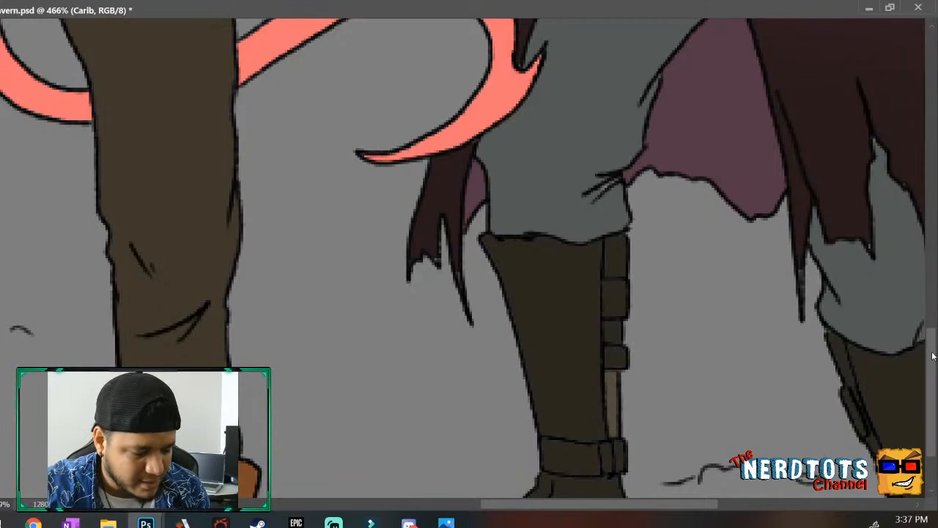
{"action": "scroll", "coordinate": [920, 276], "scroll_direction": "down", "scroll_amount": 3}
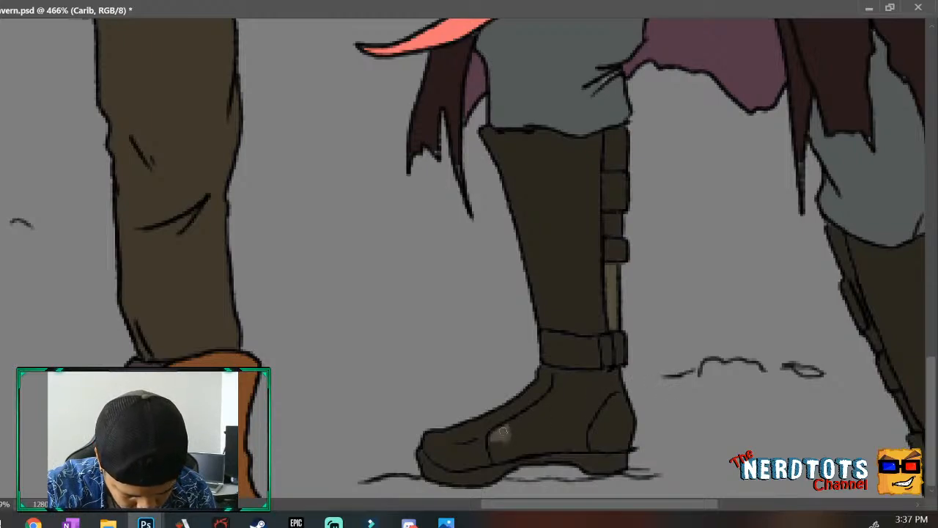
{"action": "mouse_move", "coordinate": [503, 432]}
{"action": "left_mouse_down"}
{"action": "mouse_move", "coordinate": [497, 455]}
{"action": "mouse_move", "coordinate": [534, 445]}
{"action": "mouse_move", "coordinate": [513, 454]}
{"action": "mouse_move", "coordinate": [535, 444]}
{"action": "mouse_move", "coordinate": [507, 440]}
{"action": "mouse_move", "coordinate": [535, 407]}
{"action": "mouse_move", "coordinate": [544, 411]}
{"action": "mouse_move", "coordinate": [515, 439]}
{"action": "mouse_move", "coordinate": [544, 414]}
{"action": "mouse_move", "coordinate": [552, 424]}
{"action": "mouse_move", "coordinate": [503, 459]}
{"action": "mouse_move", "coordinate": [584, 447]}
{"action": "mouse_move", "coordinate": [573, 448]}
{"action": "mouse_move", "coordinate": [605, 395]}
{"action": "mouse_move", "coordinate": [563, 433]}
{"action": "mouse_move", "coordinate": [579, 436]}
{"action": "mouse_move", "coordinate": [566, 425]}
{"action": "mouse_move", "coordinate": [543, 443]}
{"action": "mouse_move", "coordinate": [573, 439]}
{"action": "mouse_move", "coordinate": [535, 430]}
{"action": "left_mouse_up"}
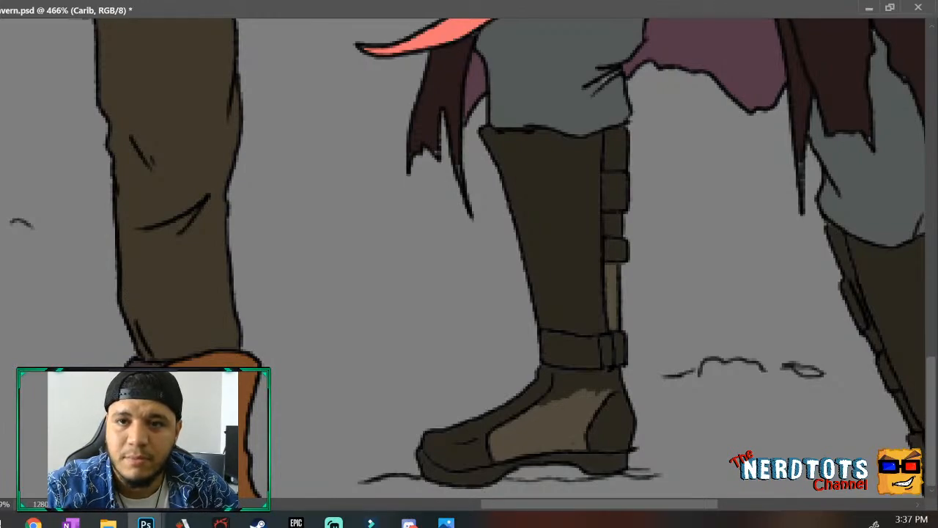
{"action": "key", "text": "alt+Tab"}
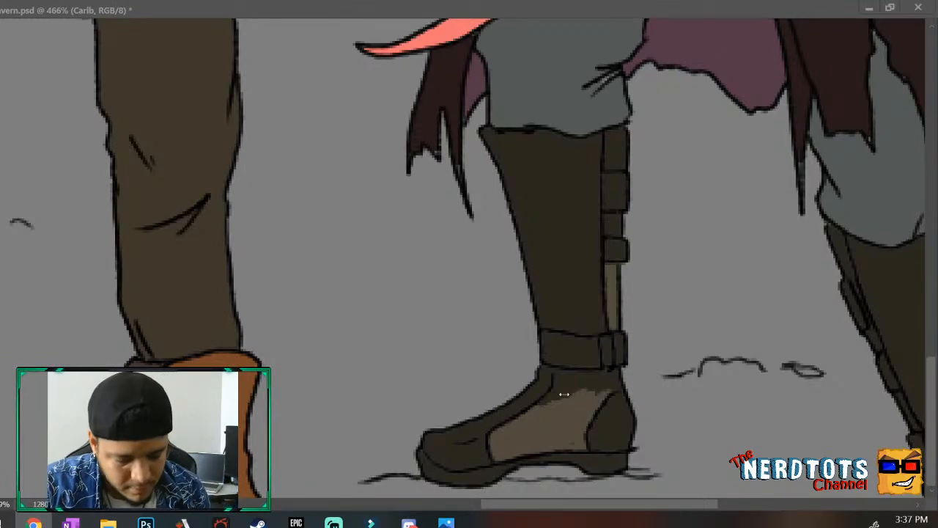
{"action": "left_click", "coordinate": [667, 12]}
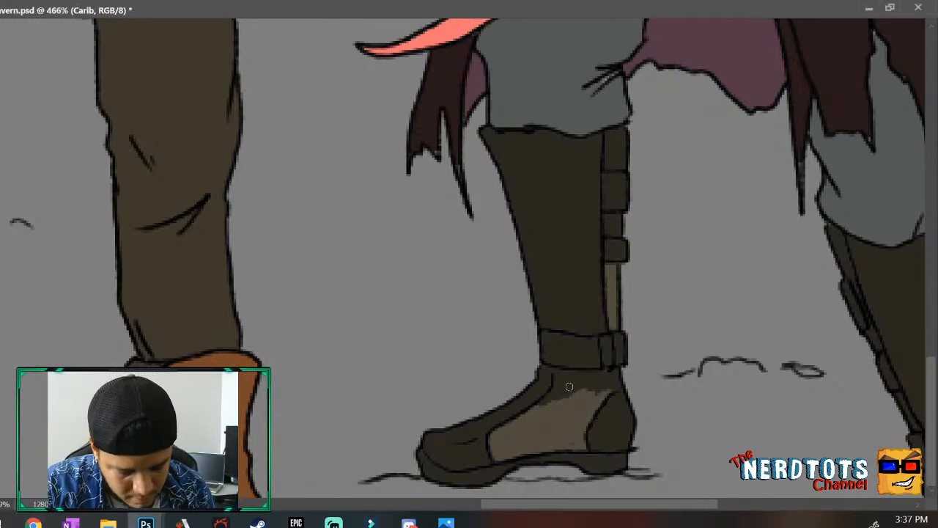
{"action": "mouse_move", "coordinate": [568, 386]}
{"action": "left_mouse_down"}
{"action": "mouse_move", "coordinate": [545, 401]}
{"action": "mouse_move", "coordinate": [559, 373]}
{"action": "mouse_move", "coordinate": [618, 370]}
{"action": "mouse_move", "coordinate": [619, 383]}
{"action": "mouse_move", "coordinate": [601, 396]}
{"action": "mouse_move", "coordinate": [617, 387]}
{"action": "mouse_move", "coordinate": [606, 368]}
{"action": "left_mouse_up"}
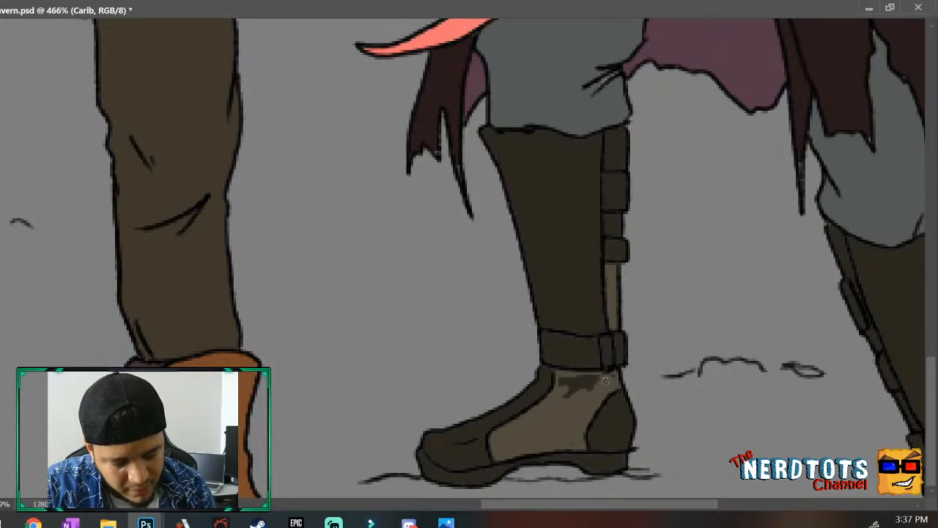
{"action": "left_click_drag", "start_coordinate": [605, 381], "coordinate": [569, 381]}
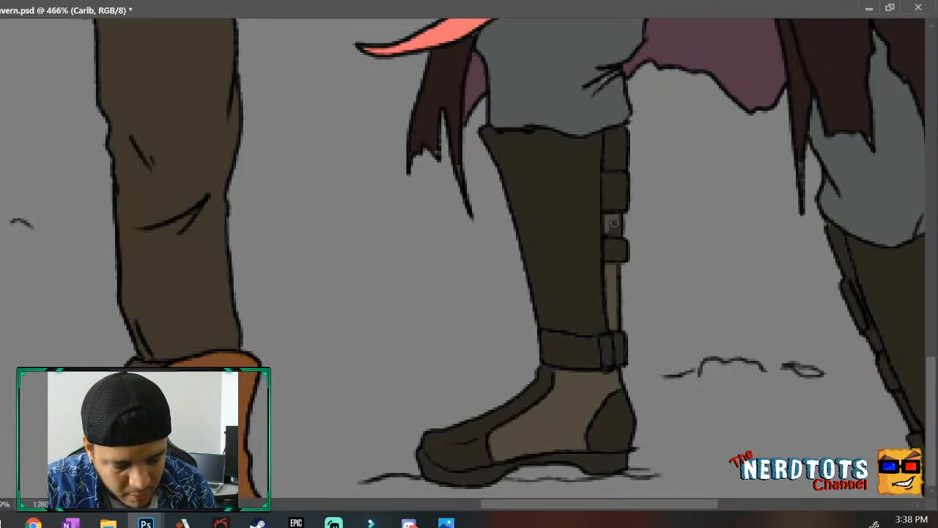
Paint that boot's two upper back-edge strips between the buckles and its heel panel in the same lighter brown.
{"action": "left_click_drag", "start_coordinate": [614, 223], "coordinate": [614, 230]}
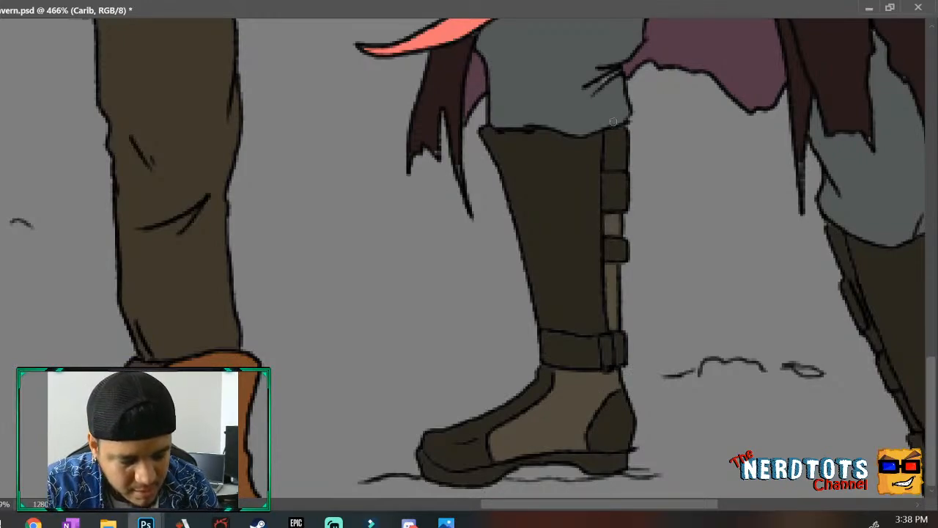
{"action": "mouse_move", "coordinate": [613, 122]}
{"action": "left_mouse_down"}
{"action": "mouse_move", "coordinate": [607, 154]}
{"action": "mouse_move", "coordinate": [622, 132]}
{"action": "mouse_move", "coordinate": [619, 167]}
{"action": "mouse_move", "coordinate": [607, 145]}
{"action": "mouse_move", "coordinate": [620, 140]}
{"action": "mouse_move", "coordinate": [620, 158]}
{"action": "left_mouse_up"}
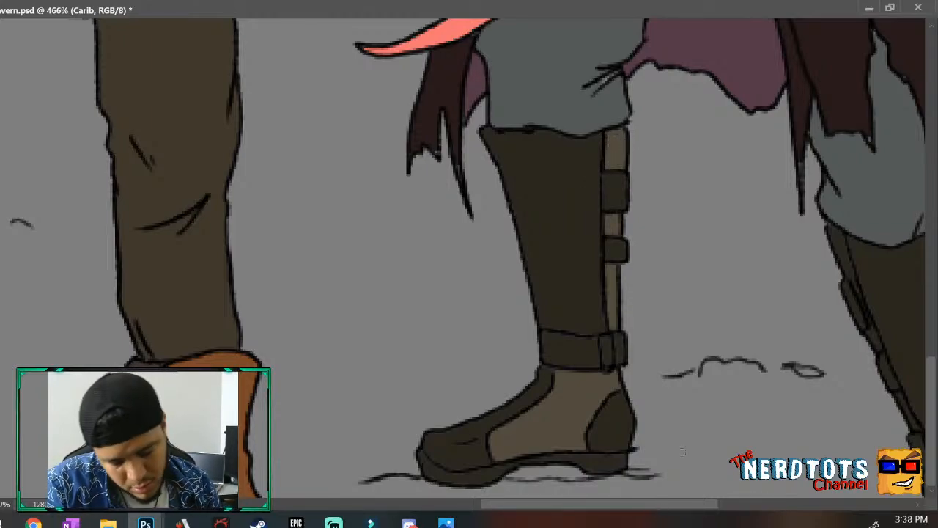
{"action": "mouse_move", "coordinate": [590, 398]}
{"action": "left_mouse_down"}
{"action": "mouse_move", "coordinate": [587, 439]}
{"action": "mouse_move", "coordinate": [602, 410]}
{"action": "mouse_move", "coordinate": [611, 422]}
{"action": "mouse_move", "coordinate": [614, 400]}
{"action": "mouse_move", "coordinate": [623, 401]}
{"action": "mouse_move", "coordinate": [626, 425]}
{"action": "mouse_move", "coordinate": [590, 447]}
{"action": "mouse_move", "coordinate": [606, 448]}
{"action": "mouse_move", "coordinate": [604, 435]}
{"action": "mouse_move", "coordinate": [609, 448]}
{"action": "mouse_move", "coordinate": [622, 431]}
{"action": "mouse_move", "coordinate": [619, 417]}
{"action": "mouse_move", "coordinate": [621, 448]}
{"action": "left_mouse_up"}
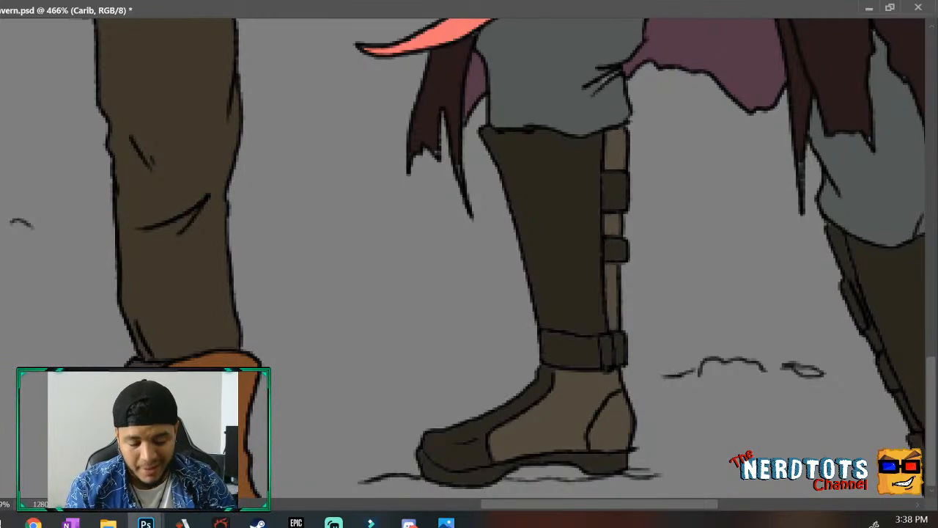
Paint the narrow strips between the buckles along the other boot's inner edge in the lighter brown.
{"action": "left_click_drag", "start_coordinate": [623, 505], "coordinate": [713, 504]}
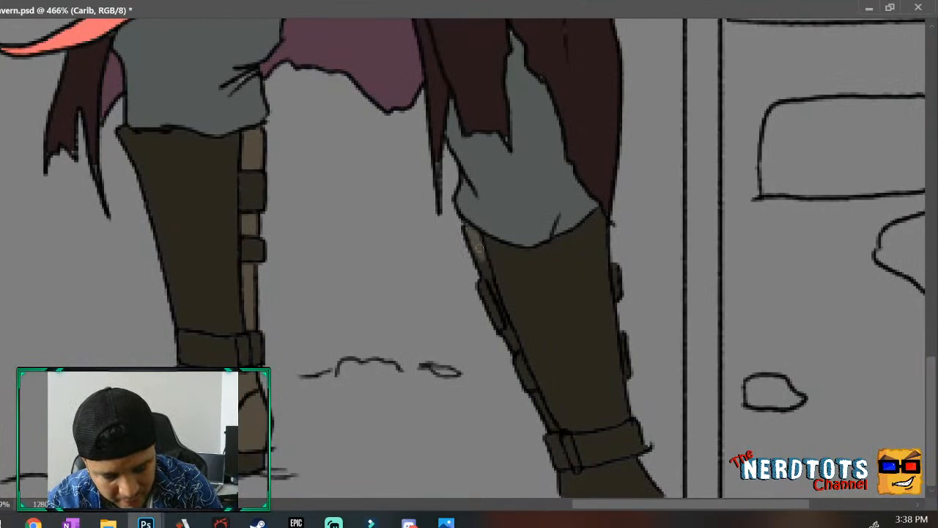
{"action": "mouse_move", "coordinate": [479, 249]}
{"action": "left_mouse_down"}
{"action": "mouse_move", "coordinate": [495, 294]}
{"action": "mouse_move", "coordinate": [474, 237]}
{"action": "left_mouse_up"}
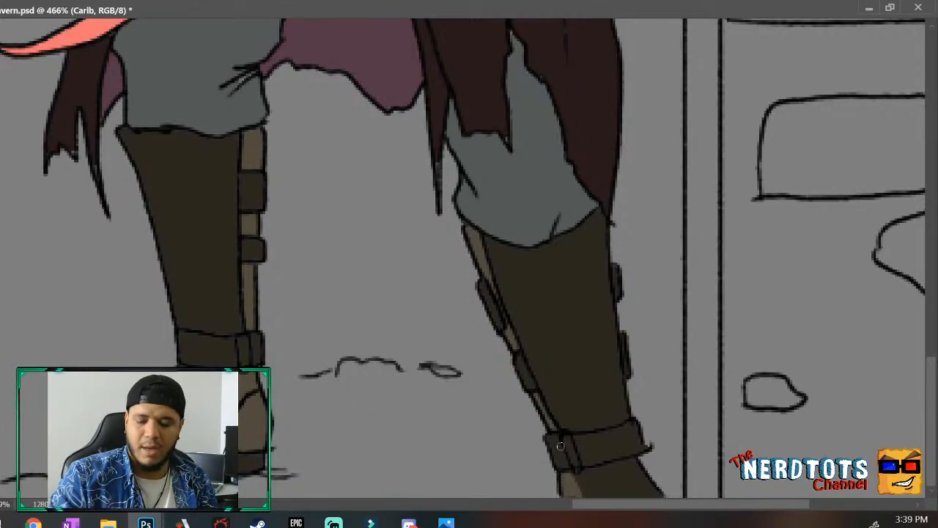
Examine the boot colors in the whole drawing, and the dreadlocked character's head, wristband and bracelet up close.
{"action": "key", "text": "z"}
{"action": "mouse_move", "coordinate": [660, 288]}
{"action": "left_mouse_down"}
{"action": "mouse_move", "coordinate": [597, 355]}
{"action": "mouse_move", "coordinate": [610, 334]}
{"action": "left_mouse_up"}
{"action": "left_click_drag", "start_coordinate": [720, 293], "coordinate": [697, 317]}
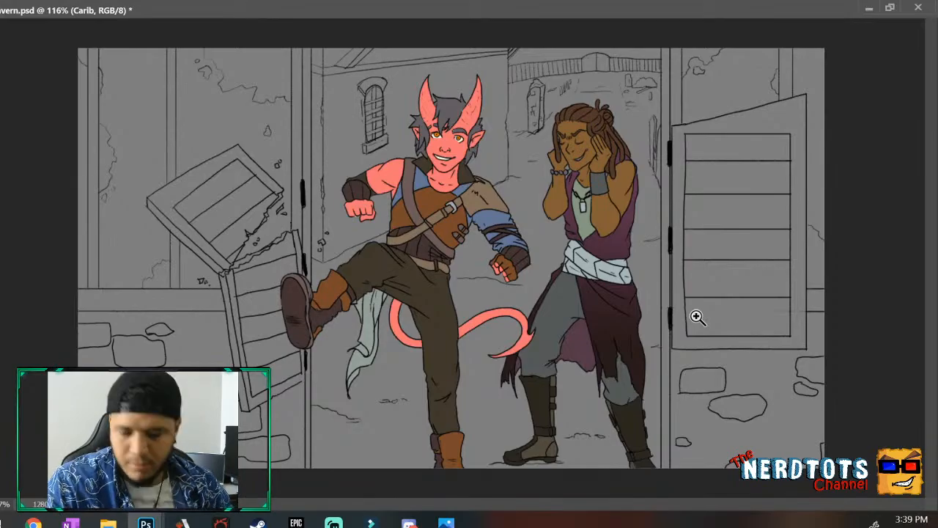
{"action": "left_click_drag", "start_coordinate": [561, 172], "coordinate": [673, 63]}
{"action": "scroll", "coordinate": [888, 93], "scroll_direction": "up", "scroll_amount": 3}
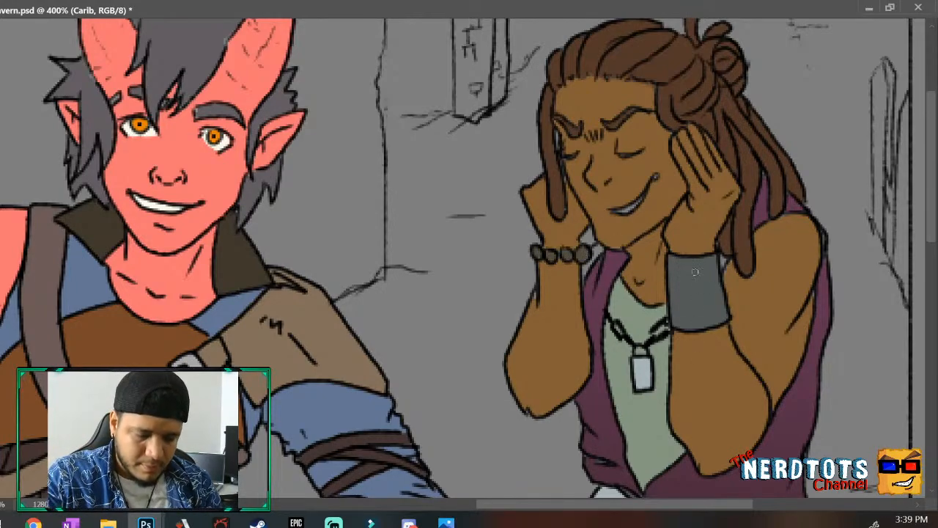
{"action": "key", "text": "z"}
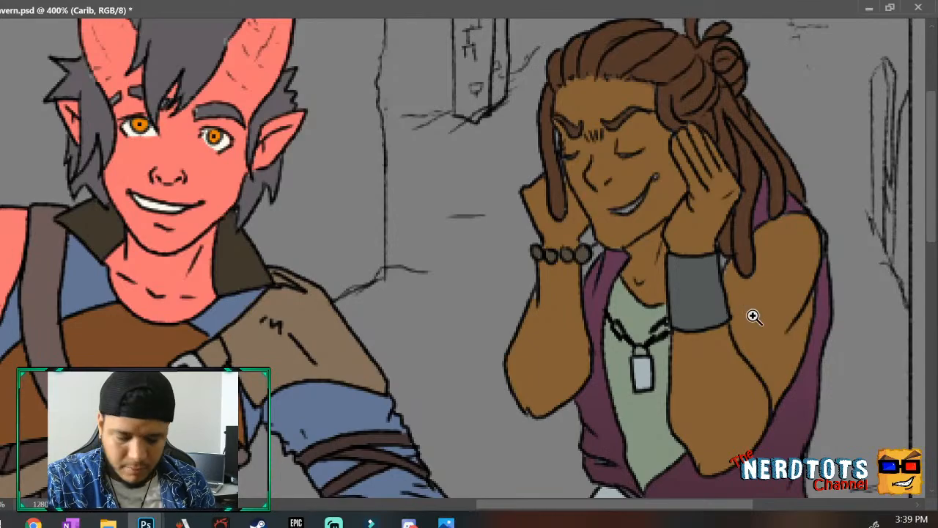
{"action": "left_click_drag", "start_coordinate": [755, 316], "coordinate": [691, 384]}
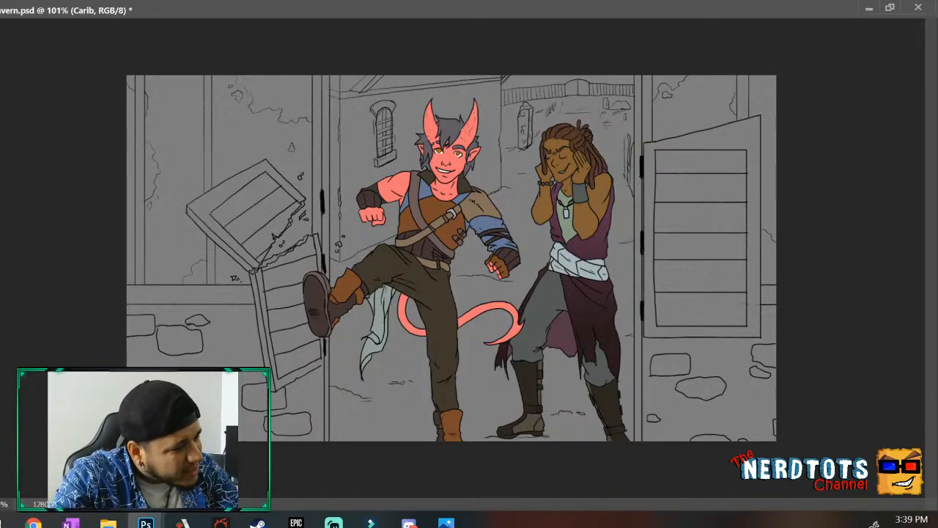
{"action": "key", "text": "q"}
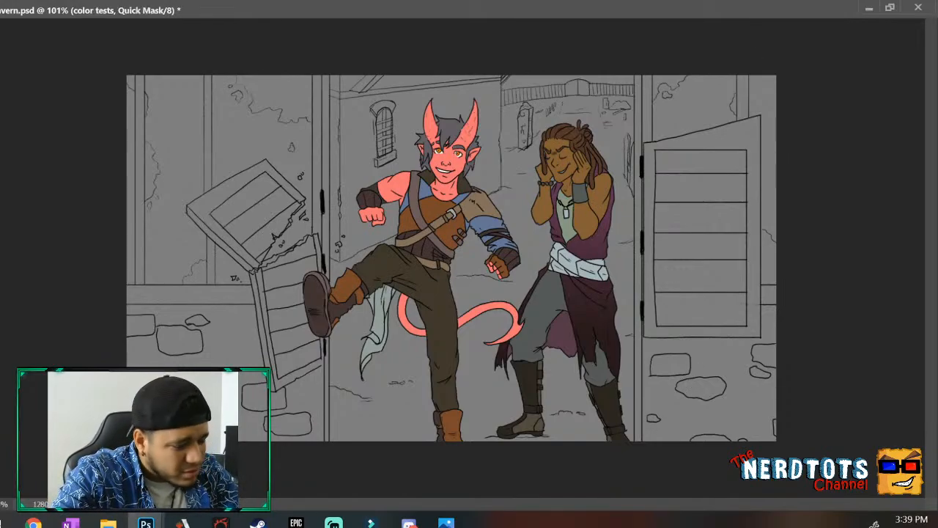
{"action": "key", "text": "q"}
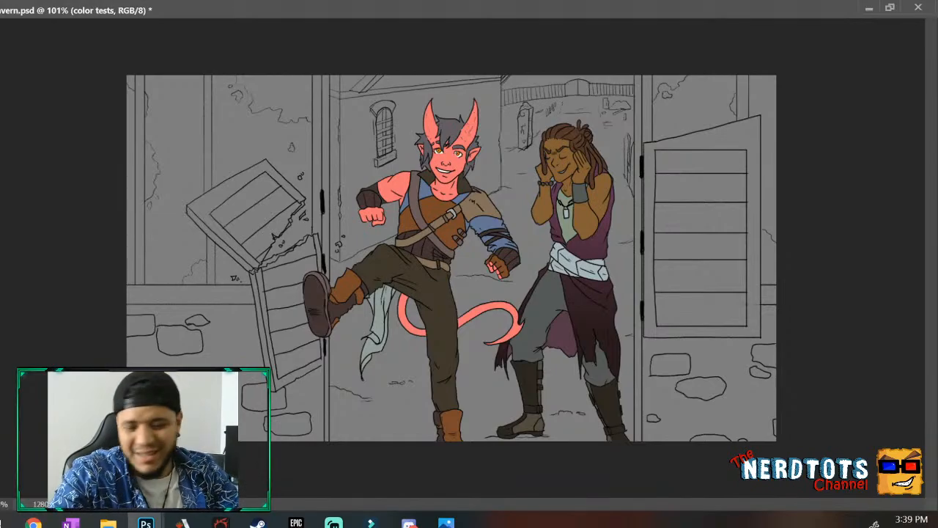
{"action": "left_click", "coordinate": [588, 339]}
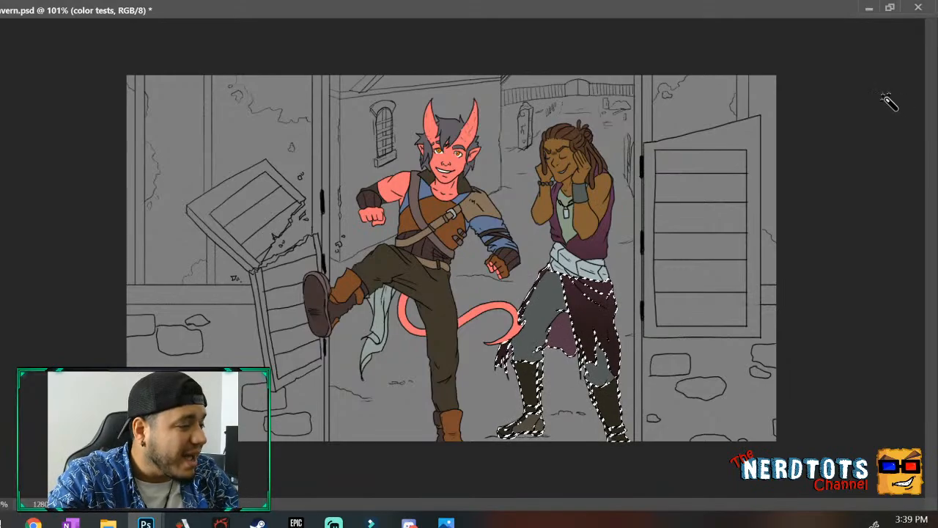
{"action": "key", "text": "q"}
{"action": "key", "text": "q"}
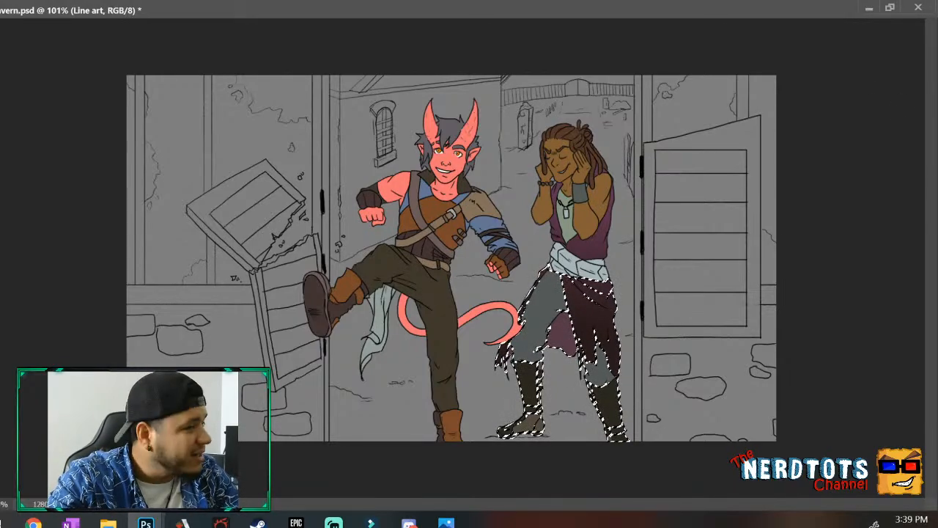
{"action": "key", "text": "ctrl+d"}
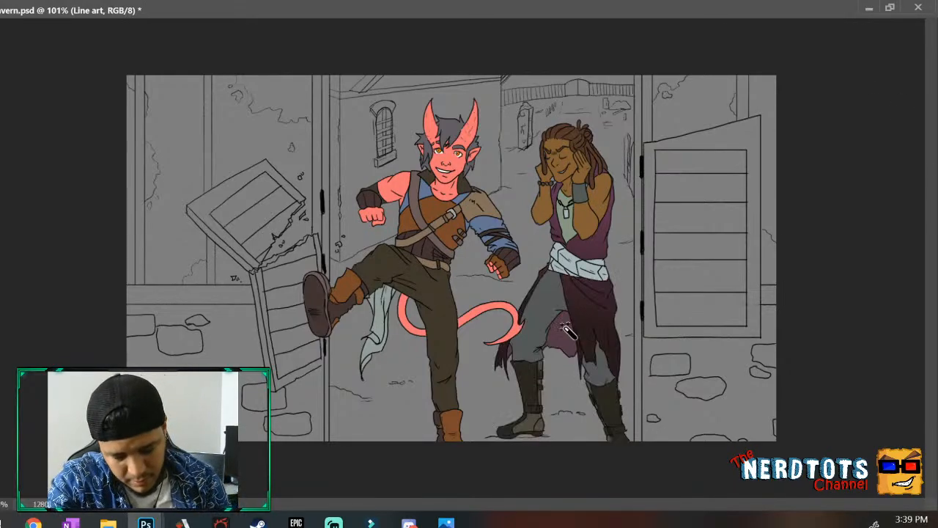
Select the dreadlocked character's grey trousers, including the lower patch showing on the other leg.
{"action": "left_click", "coordinate": [544, 302]}
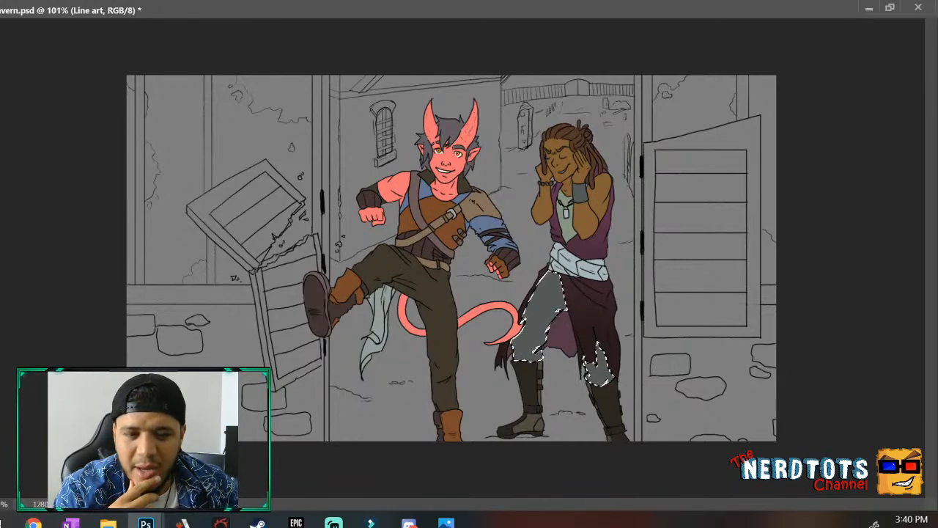
{"action": "key", "text": "ctrl+d"}
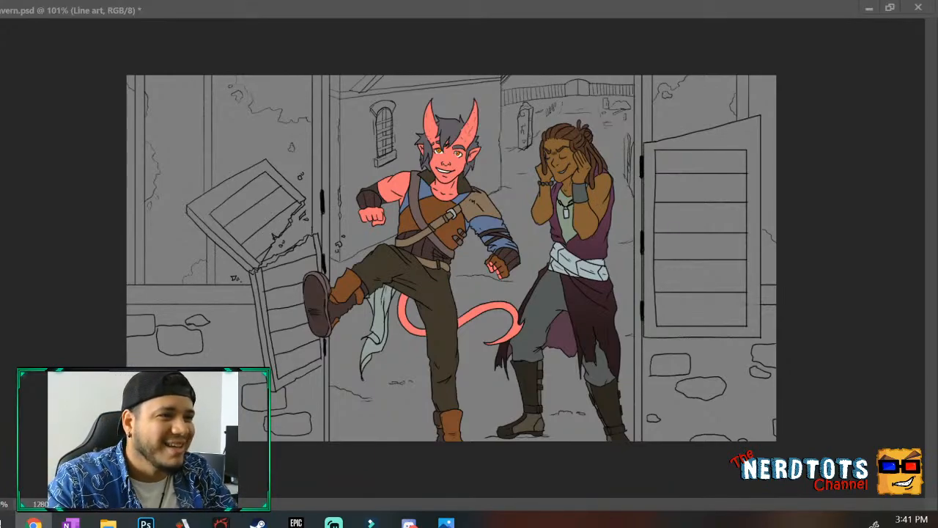
{"action": "key", "text": "alt+Tab"}
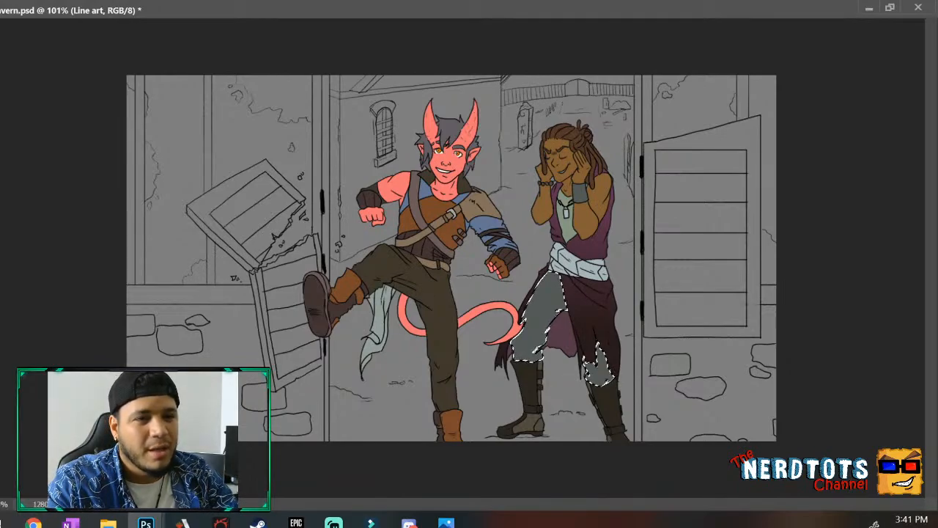
Try a tan-to-dark-brown gradient running down the dreadlocked character's selected trousers, redrawing it several times.
{"action": "left_click_drag", "start_coordinate": [548, 297], "coordinate": [532, 361]}
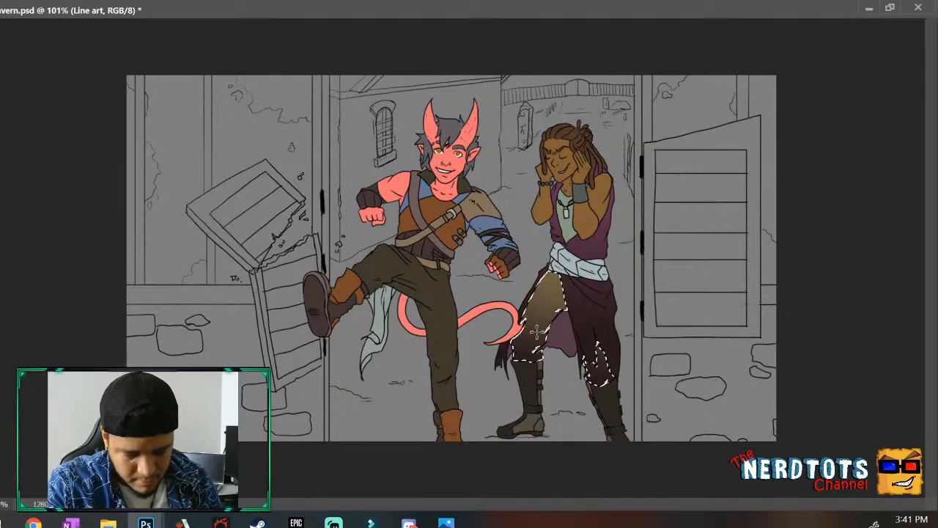
{"action": "left_click_drag", "start_coordinate": [547, 315], "coordinate": [534, 374]}
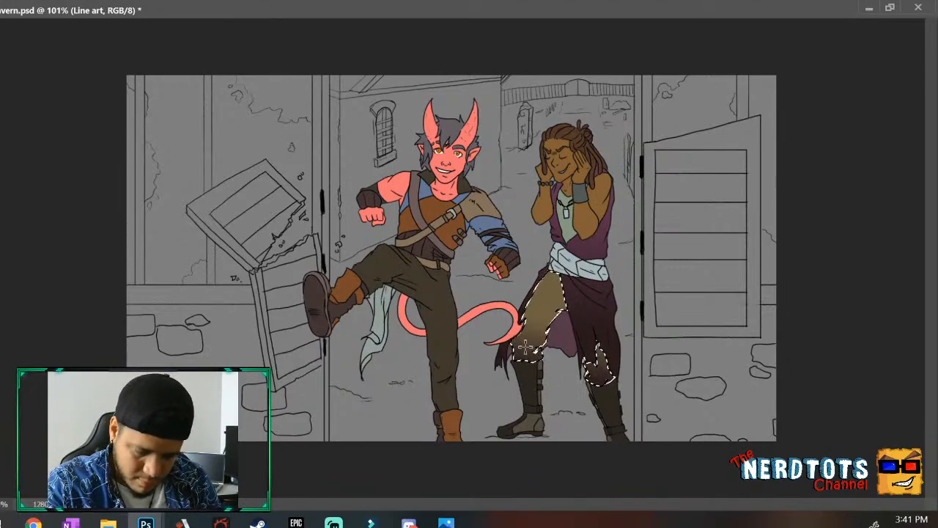
{"action": "left_click_drag", "start_coordinate": [548, 325], "coordinate": [540, 396]}
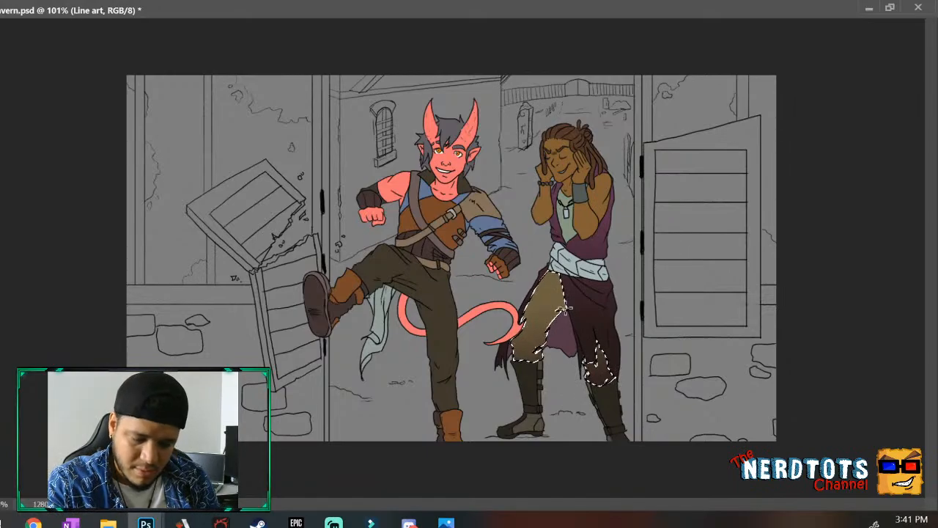
{"action": "key", "text": "ctrl+z"}
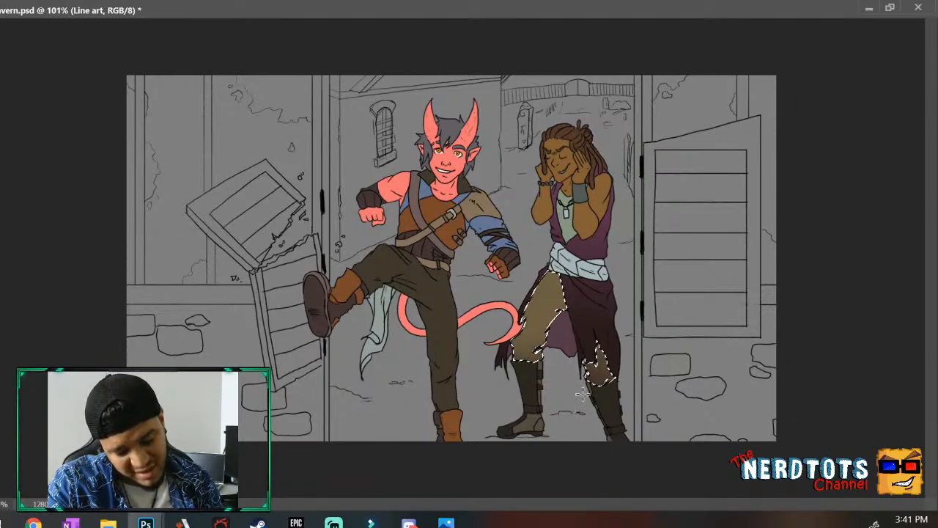
{"action": "left_click_drag", "start_coordinate": [562, 336], "coordinate": [551, 398]}
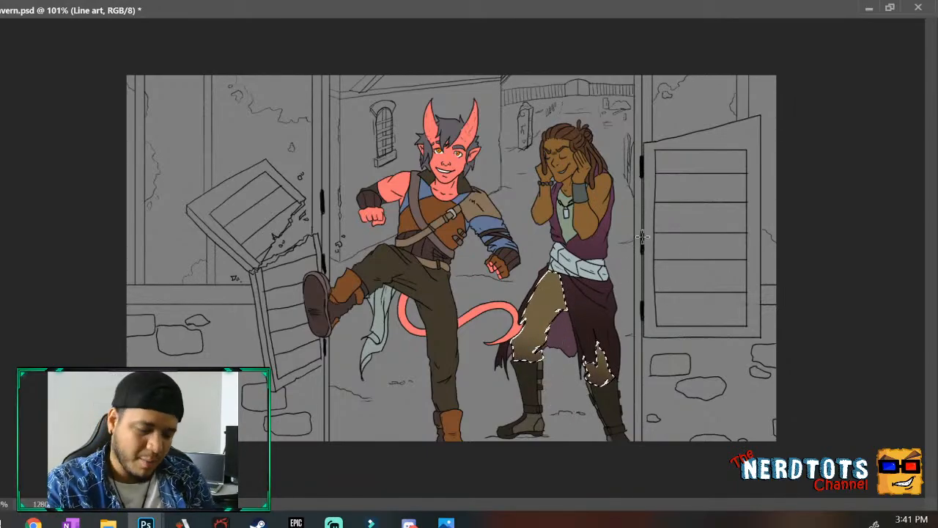
{"action": "key", "text": "ctrl+d"}
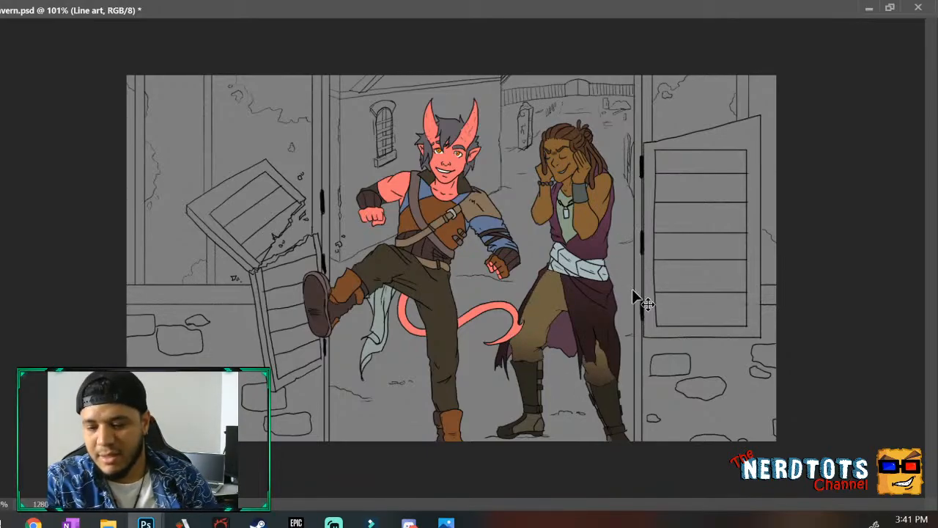
Restore the trousers selection, fill both trouser areas with a flat khaki brown, and clear the selection.
{"action": "key", "text": "ctrl+shift+d"}
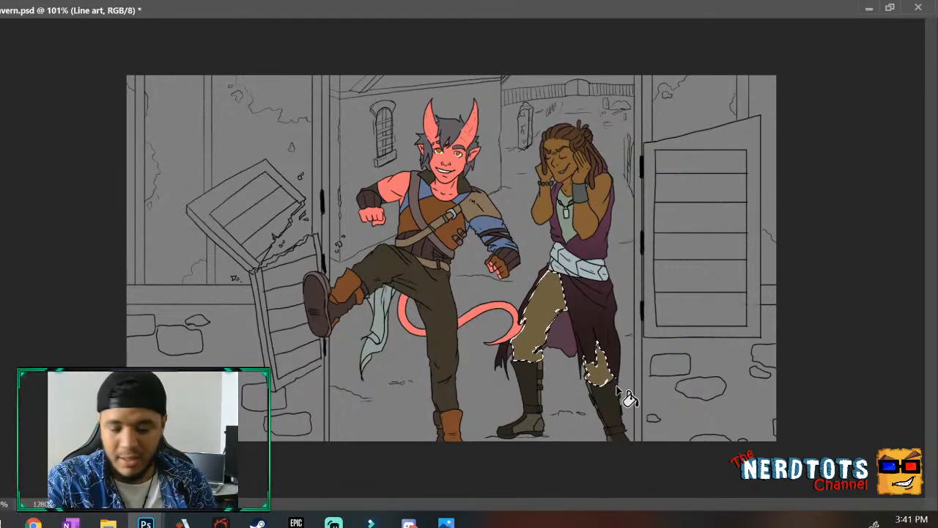
{"action": "key", "text": "ctrl+d"}
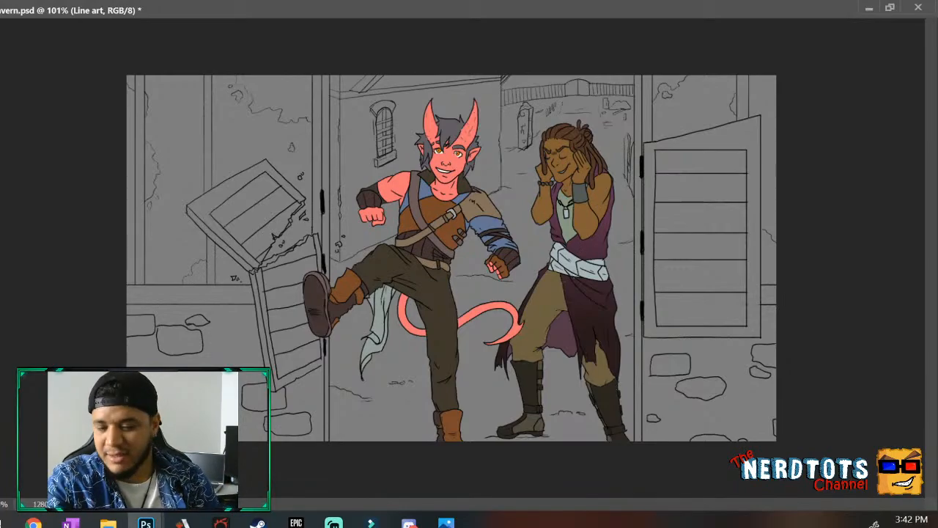
Examine the dreadlocked character's outfit colors up close beside the horned character and in the whole drawing.
{"action": "scroll", "coordinate": [583, 283], "scroll_direction": "up", "scroll_amount": 5}
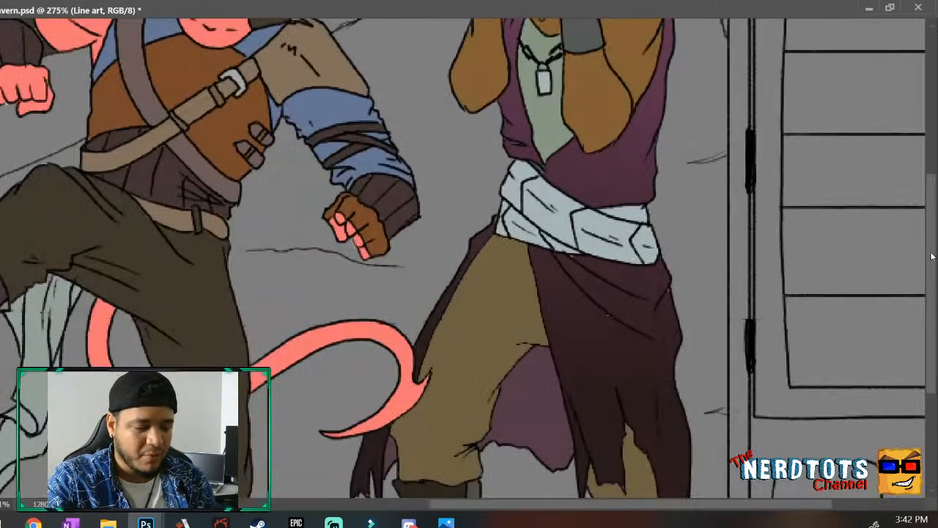
{"action": "scroll", "coordinate": [922, 163], "scroll_direction": "up", "scroll_amount": 5}
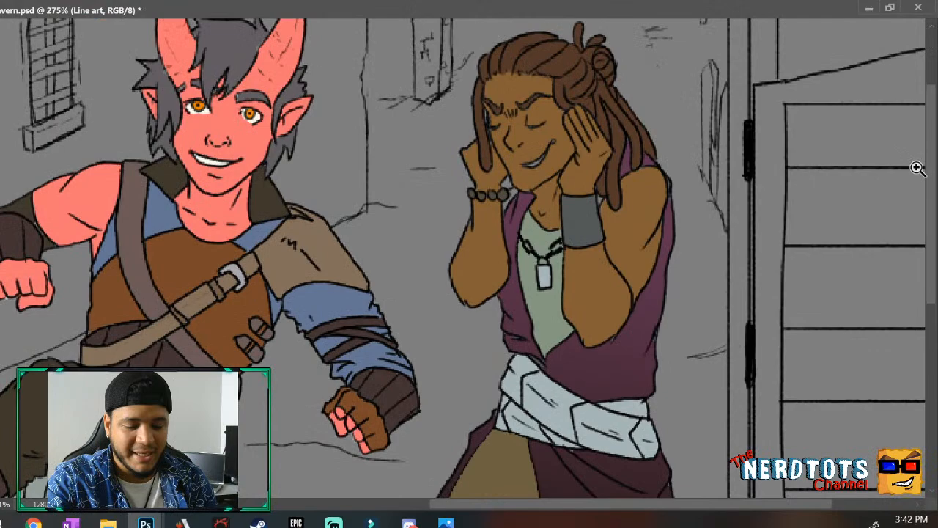
{"action": "left_click_drag", "start_coordinate": [918, 168], "coordinate": [917, 173]}
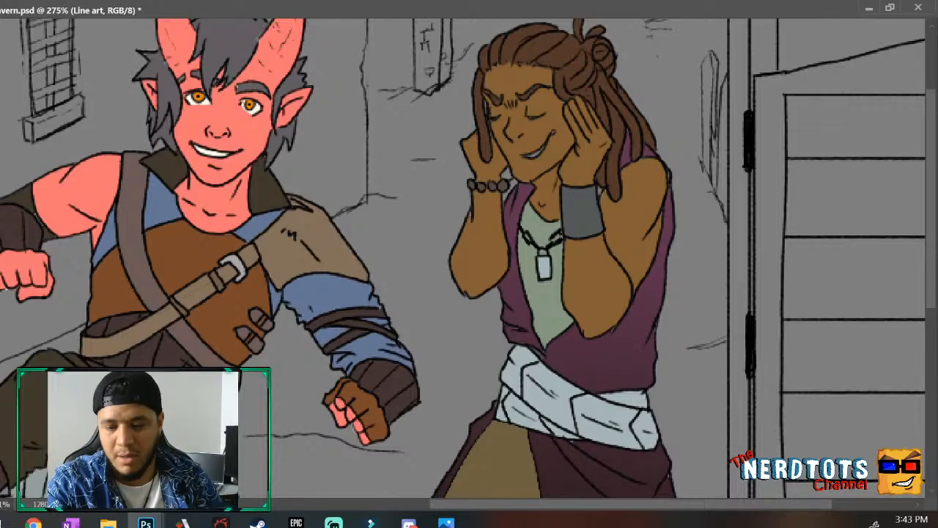
{"action": "scroll", "coordinate": [929, 206], "scroll_direction": "down", "scroll_amount": 3}
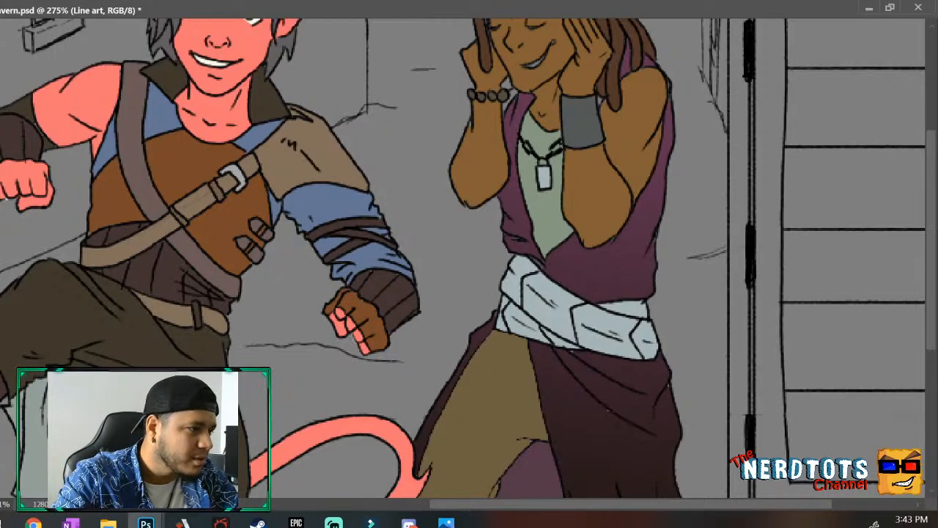
{"action": "key", "text": "ctrl+z"}
{"action": "key", "text": "q"}
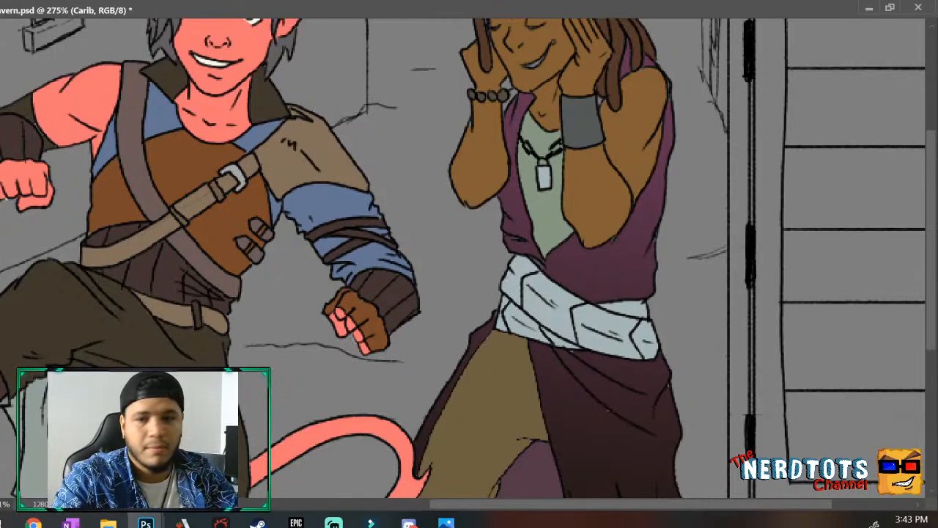
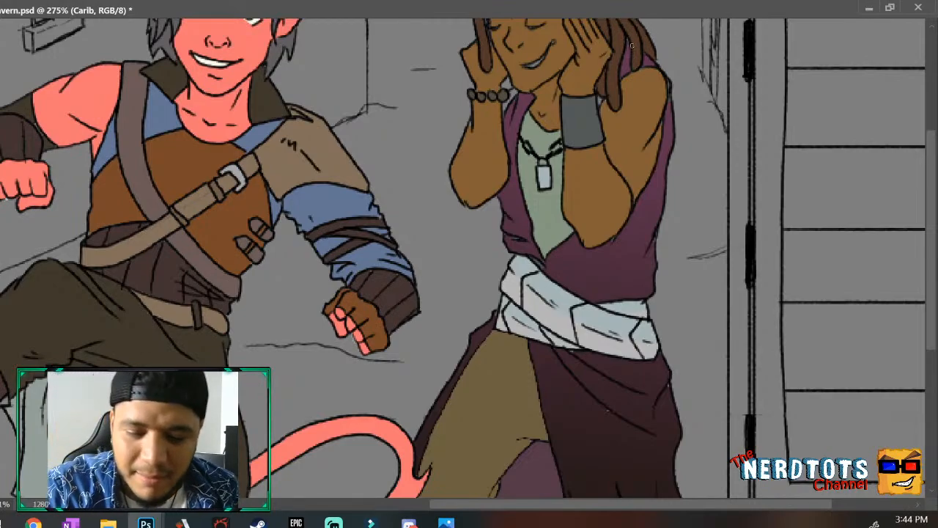
{"action": "left_click", "coordinate": [623, 70], "text": "alt"}
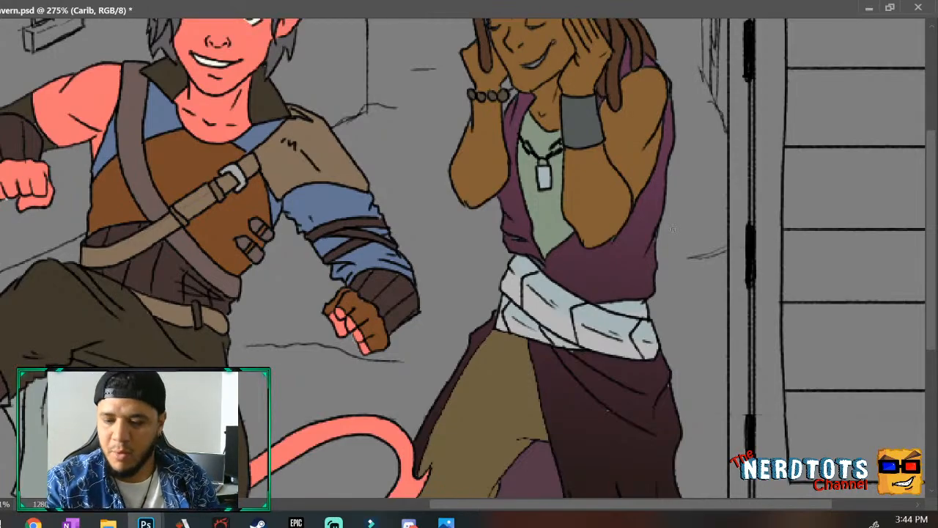
{"action": "left_click_drag", "start_coordinate": [679, 251], "coordinate": [634, 303]}
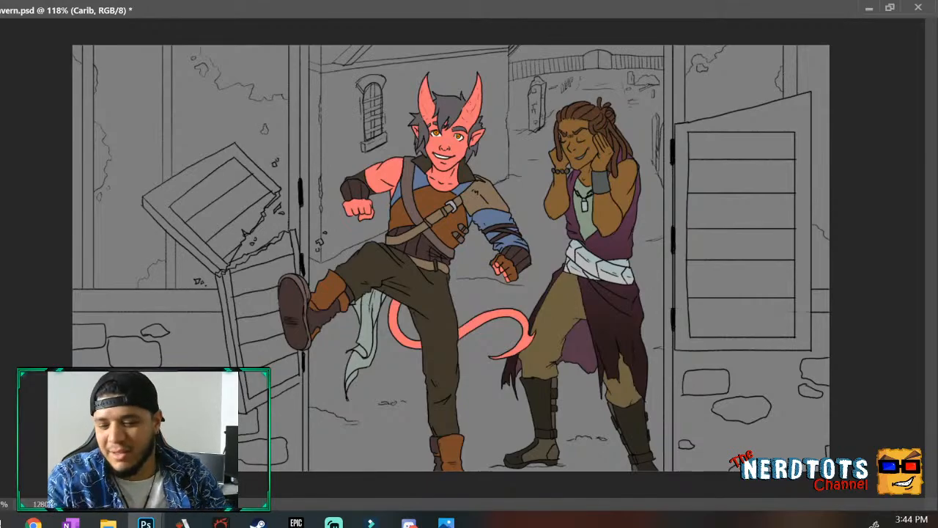
Paint the dreadlocked character's undershirt dark red on the Carib layer, filling around the necklace pendant down to the vest opening.
{"action": "left_click_drag", "start_coordinate": [605, 213], "coordinate": [708, 120]}
{"action": "left_click_drag", "start_coordinate": [932, 192], "coordinate": [932, 160]}
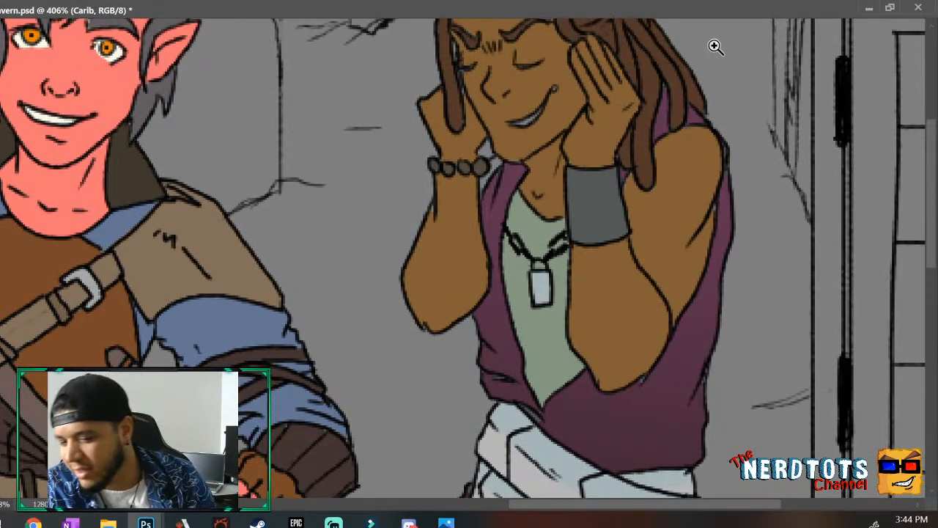
{"action": "mouse_move", "coordinate": [513, 262]}
{"action": "left_mouse_down"}
{"action": "mouse_move", "coordinate": [506, 234]}
{"action": "mouse_move", "coordinate": [509, 294]}
{"action": "left_mouse_up"}
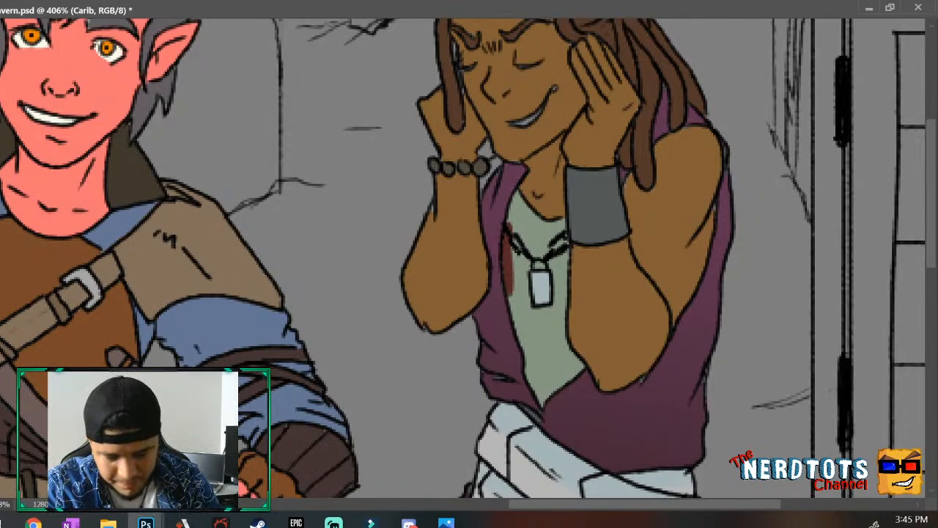
{"action": "mouse_move", "coordinate": [513, 237]}
{"action": "left_mouse_down"}
{"action": "mouse_move", "coordinate": [513, 196]}
{"action": "mouse_move", "coordinate": [539, 224]}
{"action": "mouse_move", "coordinate": [515, 242]}
{"action": "mouse_move", "coordinate": [515, 257]}
{"action": "mouse_move", "coordinate": [543, 220]}
{"action": "mouse_move", "coordinate": [547, 239]}
{"action": "mouse_move", "coordinate": [530, 216]}
{"action": "left_mouse_up"}
{"action": "left_click_drag", "start_coordinate": [521, 254], "coordinate": [528, 305]}
{"action": "mouse_move", "coordinate": [528, 263]}
{"action": "left_mouse_down"}
{"action": "mouse_move", "coordinate": [523, 297]}
{"action": "mouse_move", "coordinate": [516, 253]}
{"action": "mouse_move", "coordinate": [521, 322]}
{"action": "mouse_move", "coordinate": [509, 295]}
{"action": "mouse_move", "coordinate": [519, 328]}
{"action": "mouse_move", "coordinate": [516, 247]}
{"action": "mouse_move", "coordinate": [543, 265]}
{"action": "mouse_move", "coordinate": [548, 225]}
{"action": "mouse_move", "coordinate": [516, 200]}
{"action": "mouse_move", "coordinate": [513, 210]}
{"action": "mouse_move", "coordinate": [529, 223]}
{"action": "mouse_move", "coordinate": [563, 236]}
{"action": "mouse_move", "coordinate": [561, 228]}
{"action": "mouse_move", "coordinate": [565, 320]}
{"action": "mouse_move", "coordinate": [567, 237]}
{"action": "mouse_move", "coordinate": [557, 235]}
{"action": "mouse_move", "coordinate": [554, 250]}
{"action": "mouse_move", "coordinate": [557, 227]}
{"action": "mouse_move", "coordinate": [560, 313]}
{"action": "mouse_move", "coordinate": [556, 297]}
{"action": "mouse_move", "coordinate": [557, 318]}
{"action": "mouse_move", "coordinate": [556, 305]}
{"action": "mouse_move", "coordinate": [524, 334]}
{"action": "mouse_move", "coordinate": [528, 380]}
{"action": "left_mouse_up"}
{"action": "left_click_drag", "start_coordinate": [525, 327], "coordinate": [542, 338]}
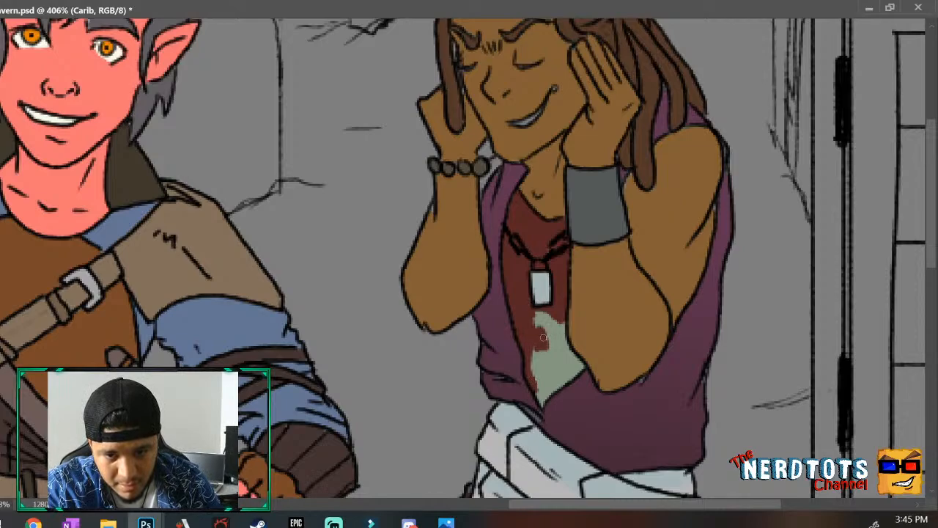
{"action": "mouse_move", "coordinate": [543, 330]}
{"action": "left_mouse_down"}
{"action": "mouse_move", "coordinate": [538, 319]}
{"action": "mouse_move", "coordinate": [545, 315]}
{"action": "mouse_move", "coordinate": [531, 312]}
{"action": "left_mouse_up"}
{"action": "mouse_move", "coordinate": [539, 345]}
{"action": "left_mouse_down"}
{"action": "mouse_move", "coordinate": [541, 405]}
{"action": "mouse_move", "coordinate": [582, 368]}
{"action": "mouse_move", "coordinate": [565, 340]}
{"action": "mouse_move", "coordinate": [582, 362]}
{"action": "mouse_move", "coordinate": [562, 379]}
{"action": "mouse_move", "coordinate": [576, 362]}
{"action": "mouse_move", "coordinate": [561, 358]}
{"action": "mouse_move", "coordinate": [556, 316]}
{"action": "mouse_move", "coordinate": [540, 365]}
{"action": "mouse_move", "coordinate": [541, 394]}
{"action": "mouse_move", "coordinate": [552, 358]}
{"action": "mouse_move", "coordinate": [547, 364]}
{"action": "mouse_move", "coordinate": [554, 377]}
{"action": "mouse_move", "coordinate": [560, 363]}
{"action": "mouse_move", "coordinate": [553, 341]}
{"action": "left_mouse_up"}
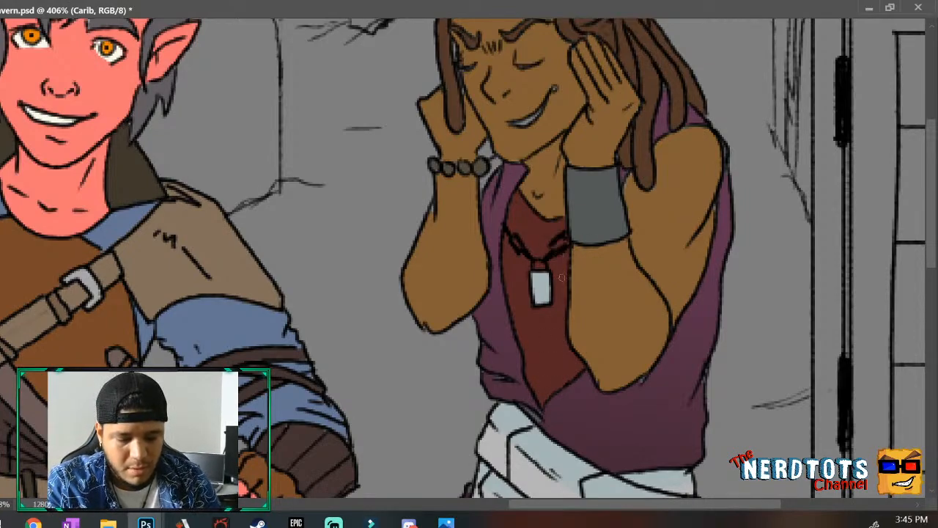
Select both khaki trouser areas of the dreadlocked character on the Line art layer with the Magic Wand.
{"action": "left_click_drag", "start_coordinate": [681, 283], "coordinate": [679, 313]}
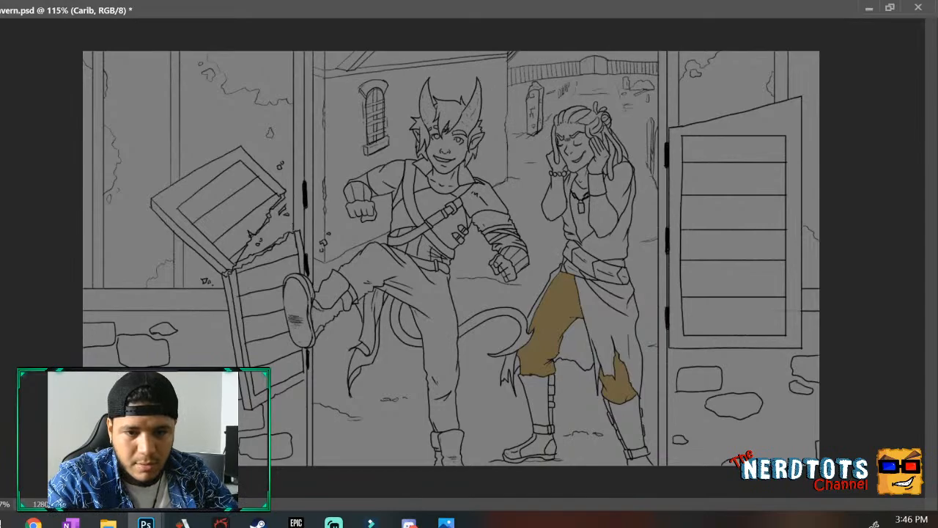
{"action": "key", "text": "q"}
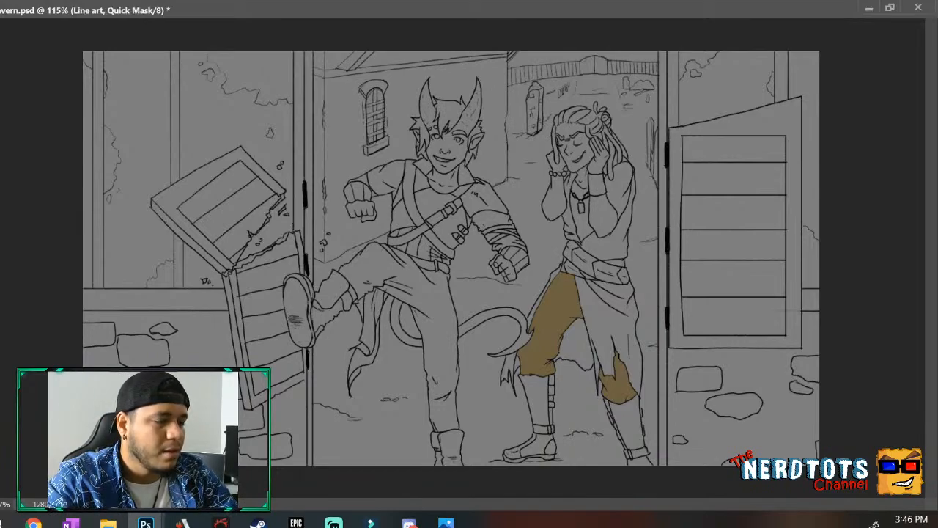
{"action": "key", "text": "q"}
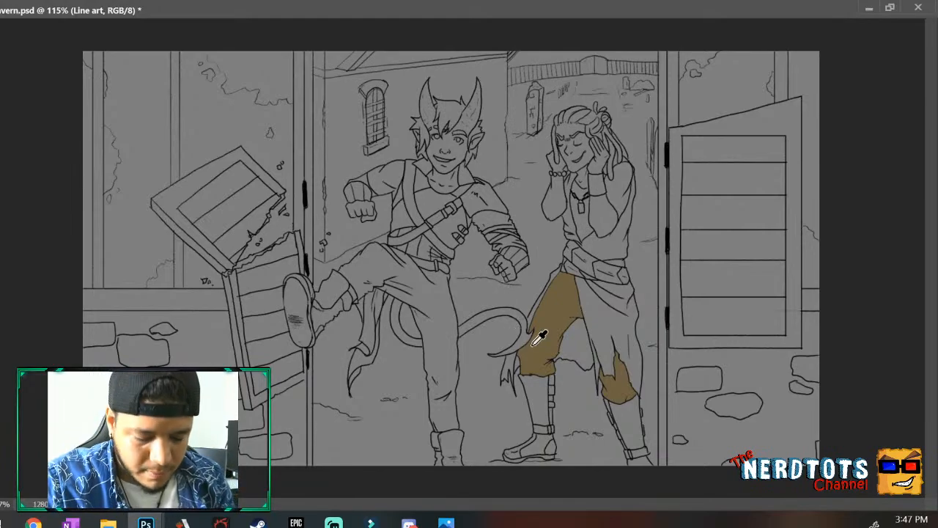
{"action": "key", "text": "i"}
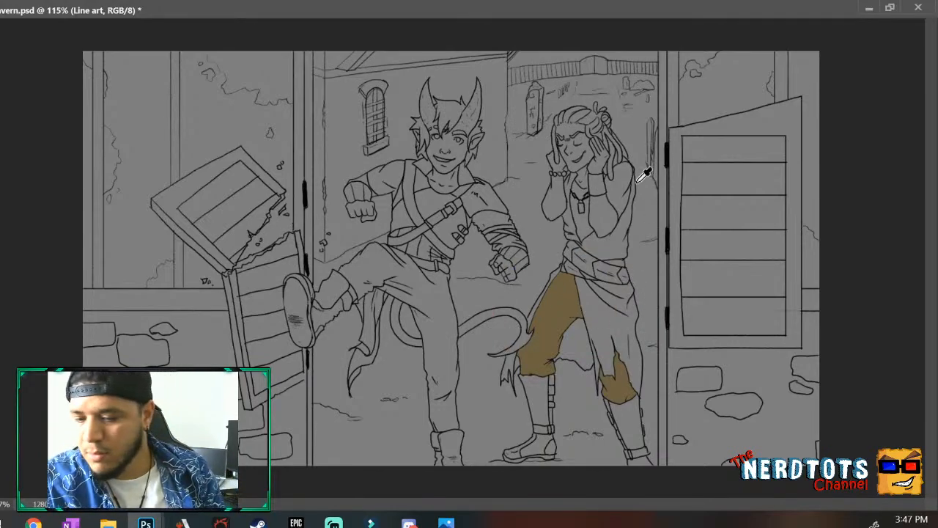
{"action": "key", "text": "w"}
{"action": "left_click", "coordinate": [561, 301]}
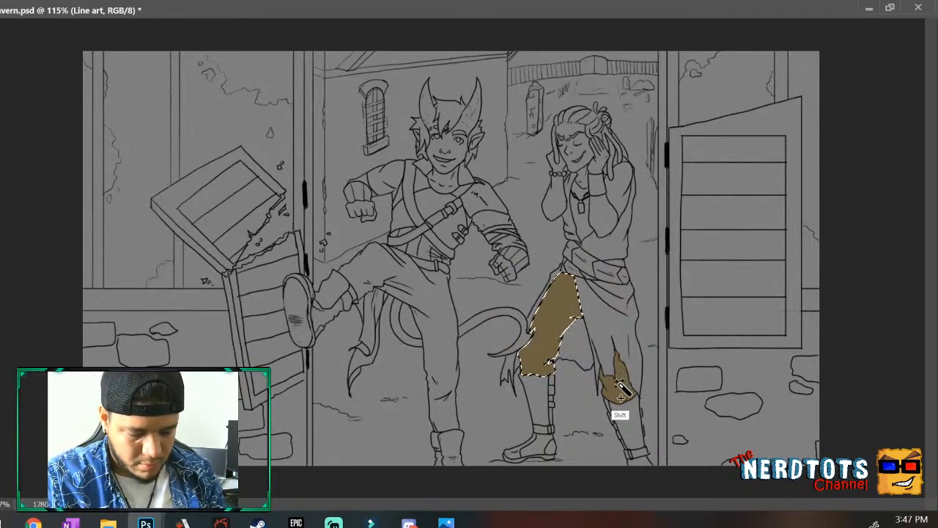
{"action": "left_click", "coordinate": [620, 385], "text": "shift"}
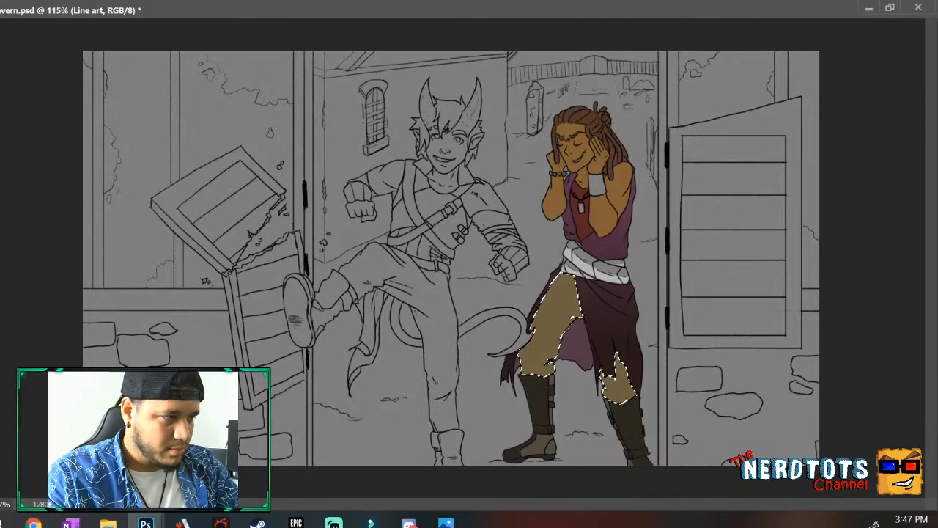
Erase the khaki fill inside the trouser selection from the Line art layer and clear the selection.
{"action": "key", "text": "q"}
{"action": "key", "text": "q"}
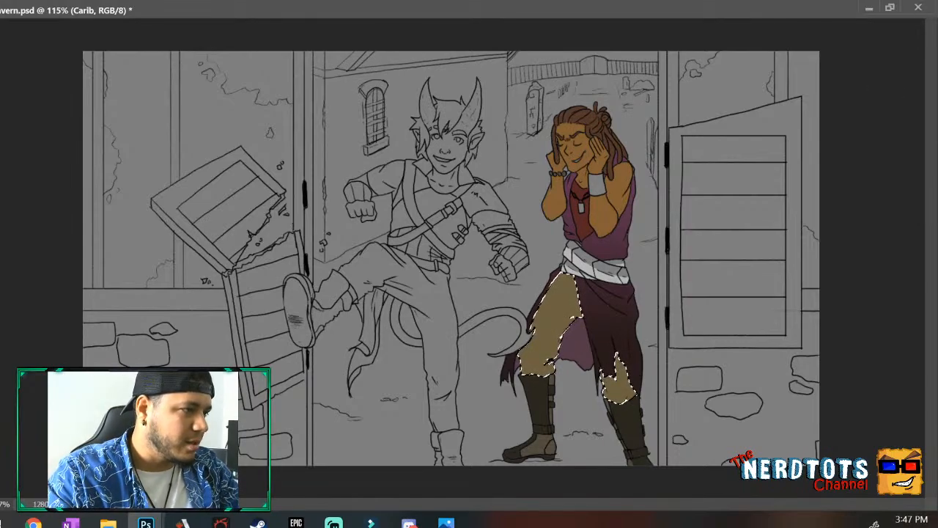
{"action": "key", "text": "q"}
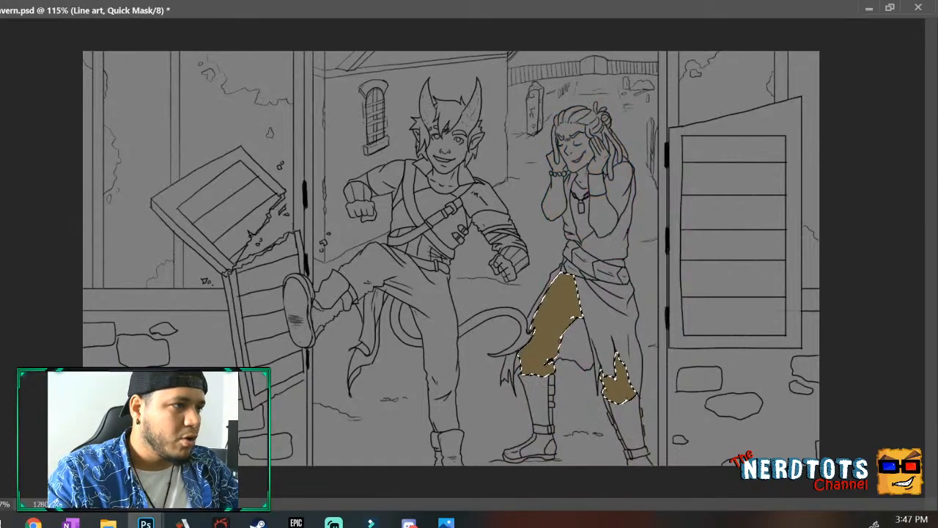
{"action": "key", "text": "q"}
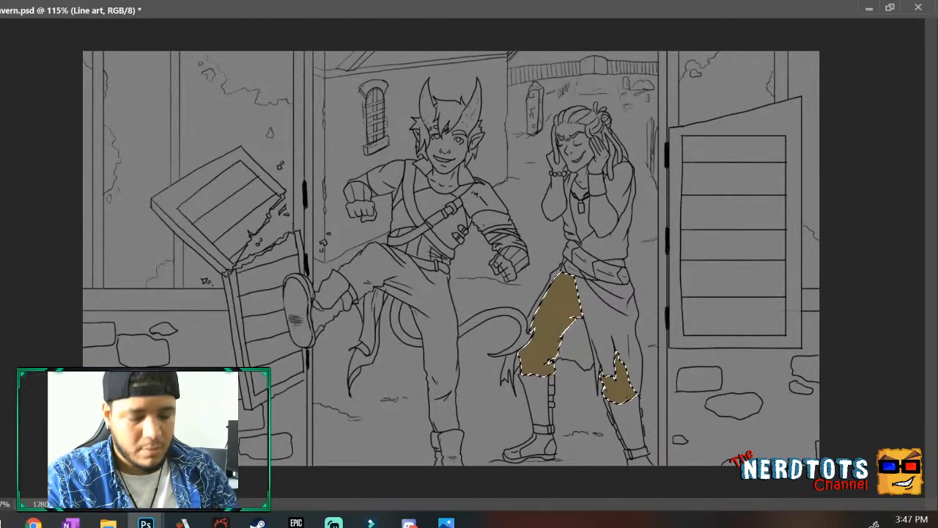
{"action": "mouse_move", "coordinate": [534, 368]}
{"action": "left_mouse_down"}
{"action": "mouse_move", "coordinate": [611, 341]}
{"action": "mouse_move", "coordinate": [630, 403]}
{"action": "left_mouse_up"}
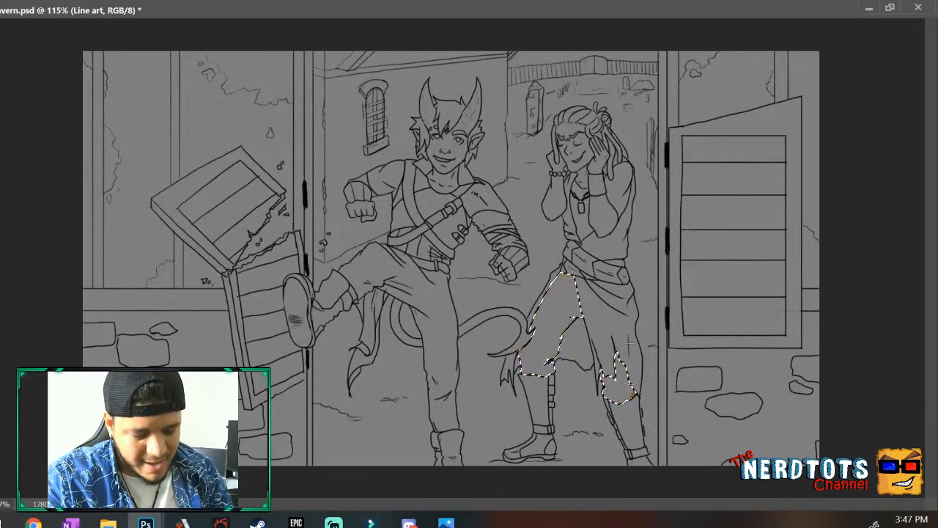
{"action": "key", "text": "ctrl+d"}
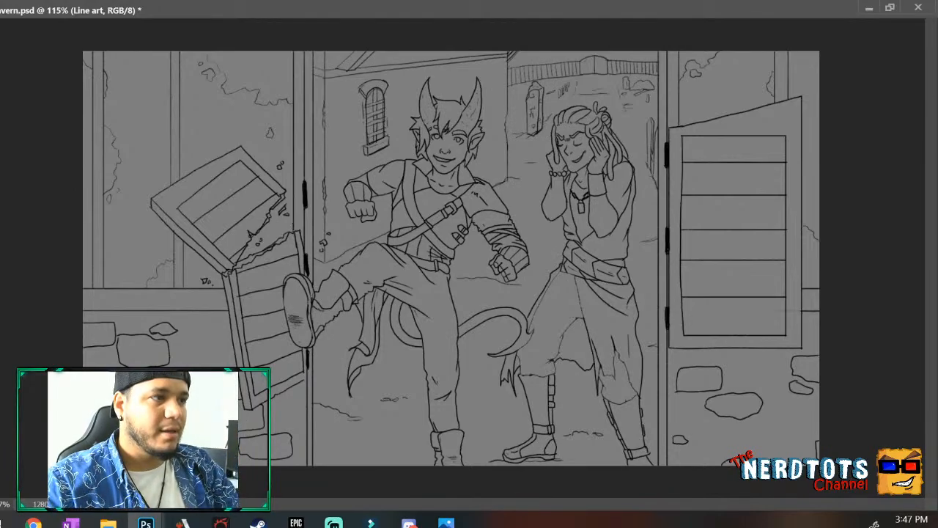
Add a new layer and paint a yellow light source above and between the characters with three arrows pointing down and outward.
{"action": "key", "text": "ctrl+alt+shift+n"}
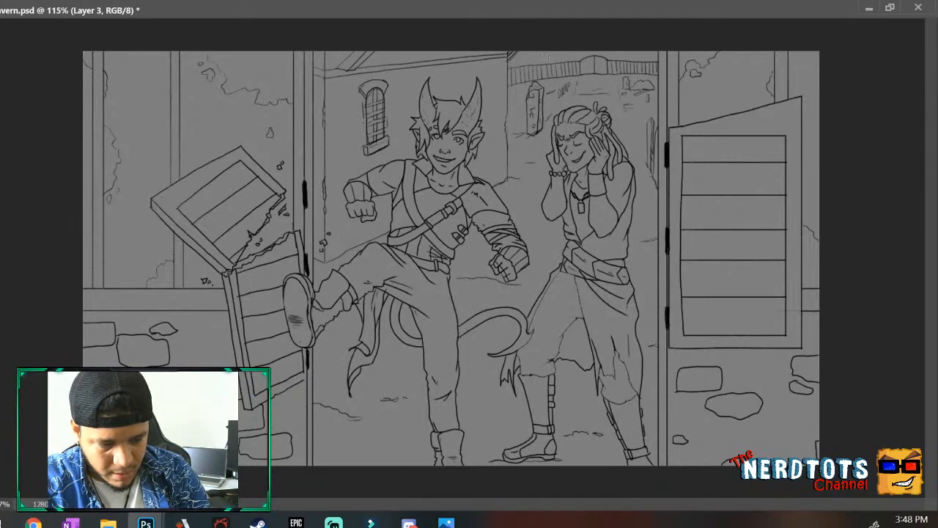
{"action": "left_click", "coordinate": [546, 62]}
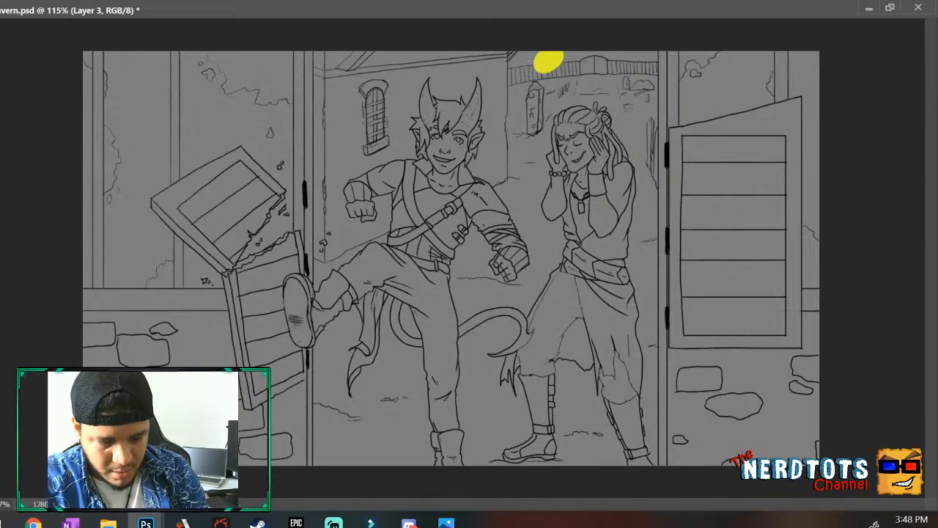
{"action": "left_click_drag", "start_coordinate": [528, 67], "coordinate": [490, 101]}
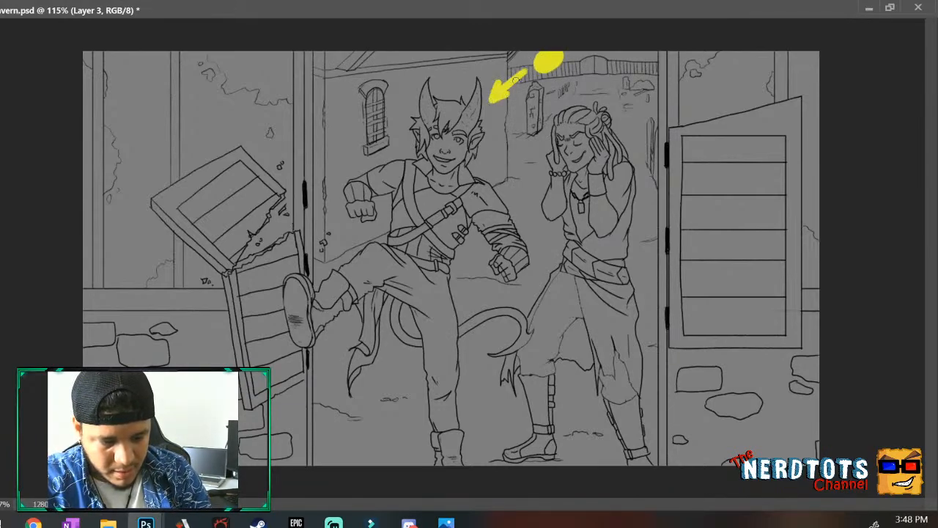
{"action": "left_click_drag", "start_coordinate": [578, 69], "coordinate": [603, 100]}
{"action": "mouse_move", "coordinate": [548, 85]}
{"action": "left_mouse_down"}
{"action": "mouse_move", "coordinate": [529, 153]}
{"action": "mouse_move", "coordinate": [542, 132]}
{"action": "left_mouse_up"}
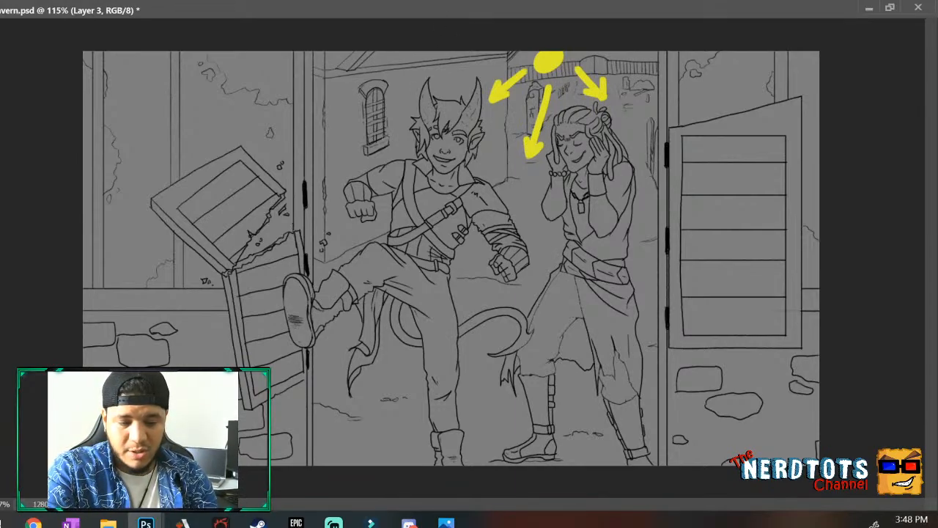
Try small yellow arrowheads around both characters to mark the light direction, and undo them.
{"action": "mouse_move", "coordinate": [357, 142]}
{"action": "left_mouse_down"}
{"action": "mouse_move", "coordinate": [337, 154]}
{"action": "mouse_move", "coordinate": [353, 163]}
{"action": "left_mouse_up"}
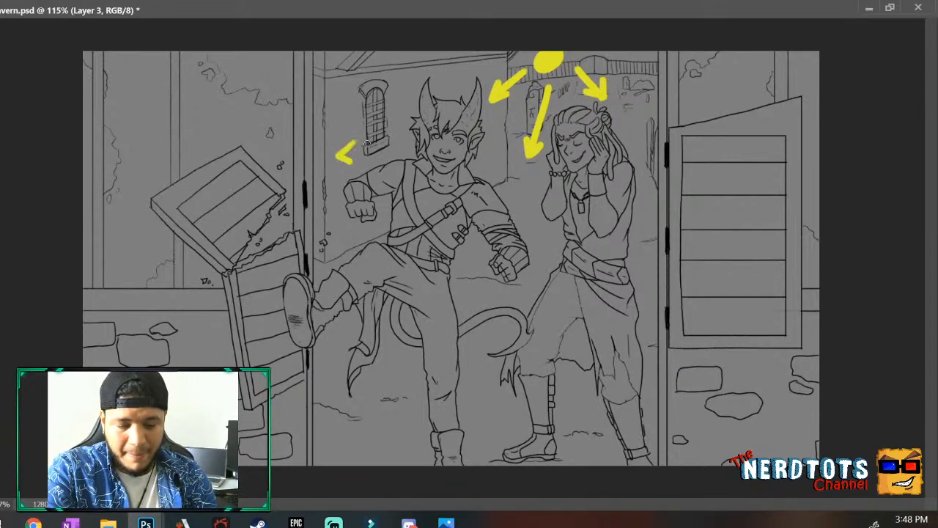
{"action": "left_click_drag", "start_coordinate": [515, 193], "coordinate": [517, 221]}
{"action": "mouse_move", "coordinate": [505, 291]}
{"action": "left_mouse_down"}
{"action": "mouse_move", "coordinate": [512, 305]}
{"action": "mouse_move", "coordinate": [540, 286]}
{"action": "left_mouse_up"}
{"action": "mouse_move", "coordinate": [650, 157]}
{"action": "left_mouse_down"}
{"action": "mouse_move", "coordinate": [667, 189]}
{"action": "mouse_move", "coordinate": [648, 199]}
{"action": "left_mouse_up"}
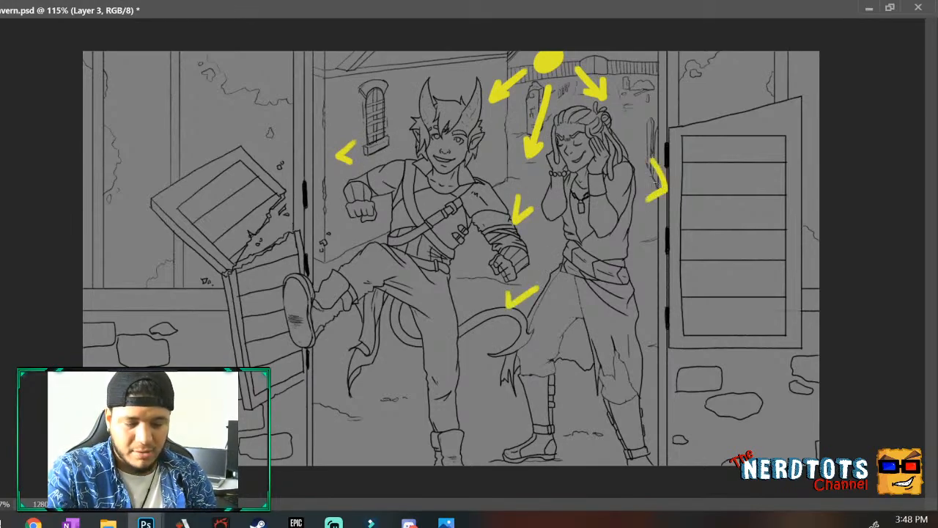
{"action": "key", "text": "ctrl+z"}
{"action": "key", "text": "ctrl+z"}
{"action": "key", "text": "ctrl+z"}
{"action": "key", "text": "ctrl+z"}
{"action": "key", "text": "ctrl+z"}
{"action": "key", "text": "ctrl+z"}
{"action": "key", "text": "ctrl+z"}
{"action": "key", "text": "ctrl+z"}
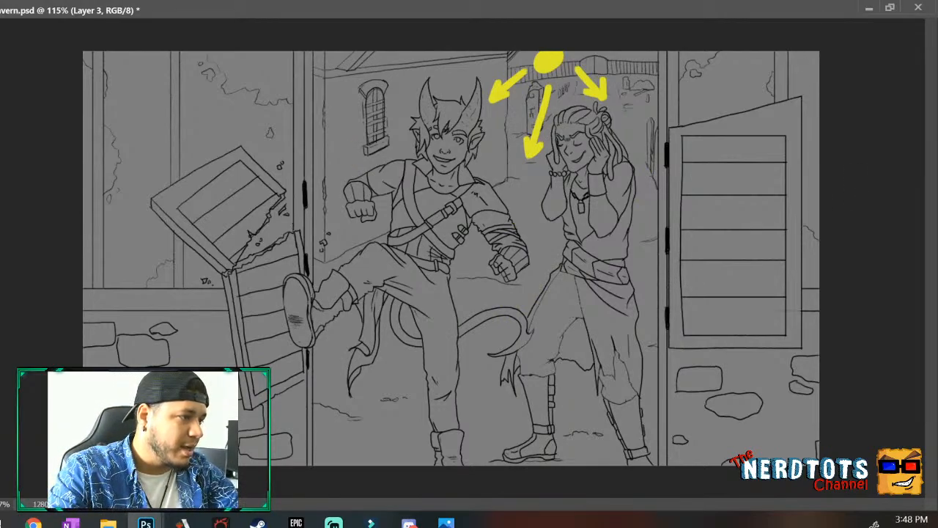
Lower the yellow light guide layer to 40% opacity and make the sading layer active.
{"action": "key", "text": "4"}
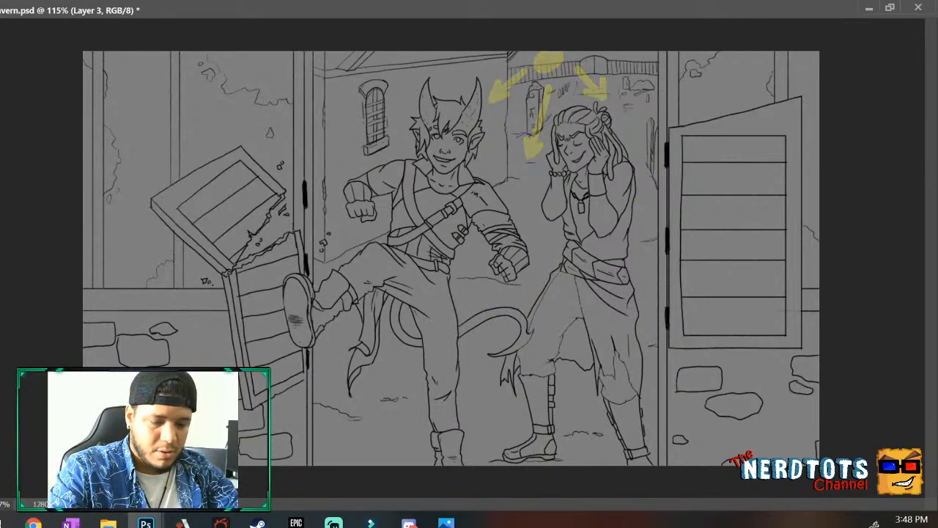
{"action": "key", "text": "q"}
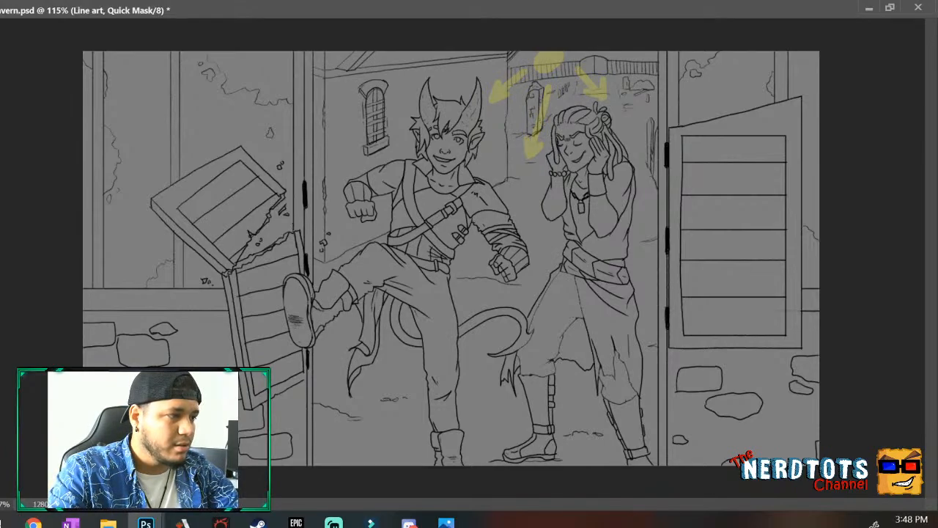
{"action": "key", "text": "q"}
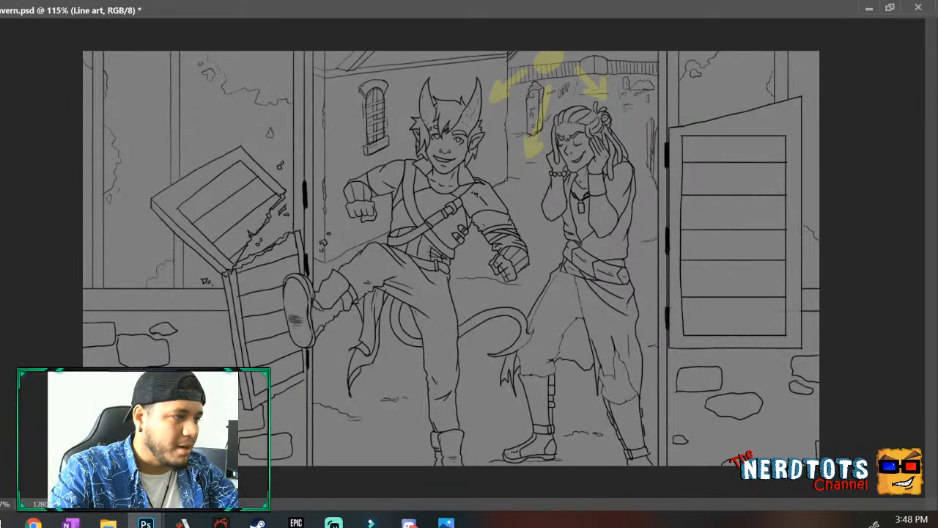
{"action": "key", "text": "q"}
{"action": "key", "text": "q"}
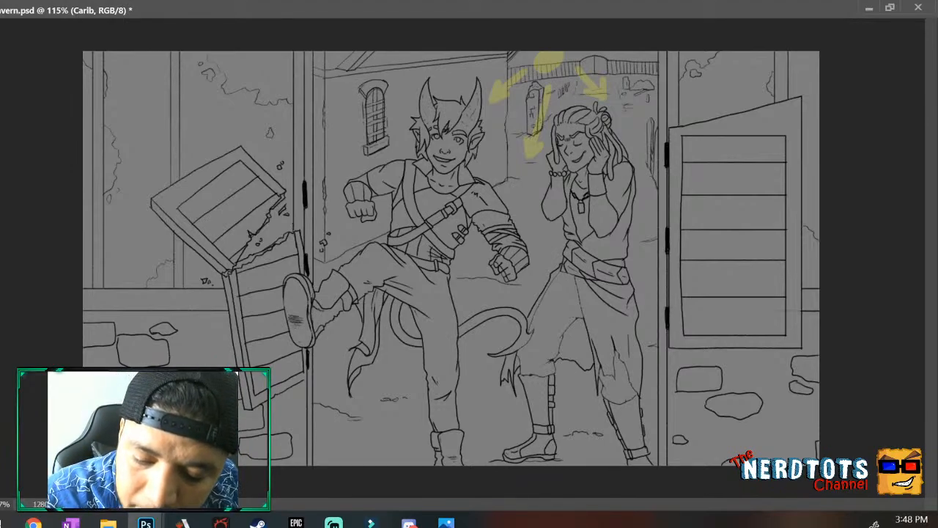
{"action": "key", "text": "alt+bracketleft"}
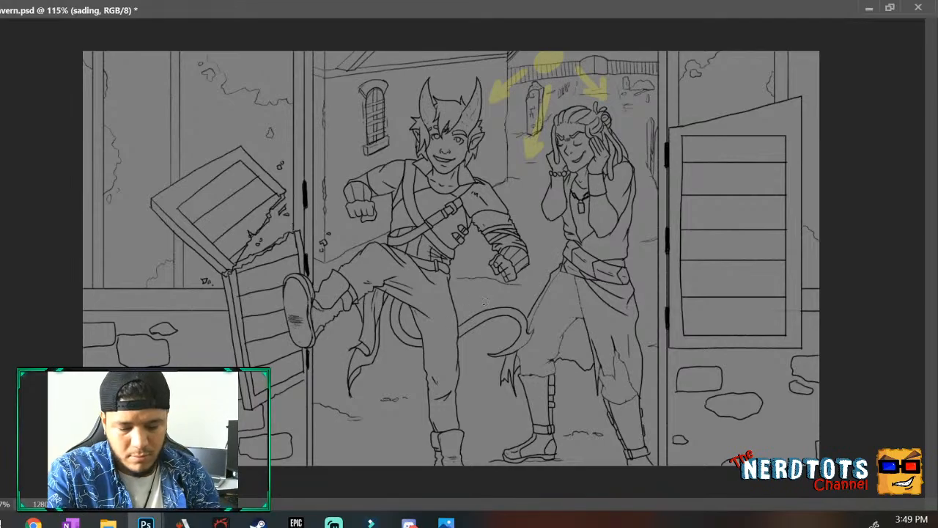
Try a black shadow stroke along the underside of the horned character's raised thigh, and undo it.
{"action": "left_click_drag", "start_coordinate": [437, 330], "coordinate": [463, 301]}
{"action": "left_click", "coordinate": [444, 324]}
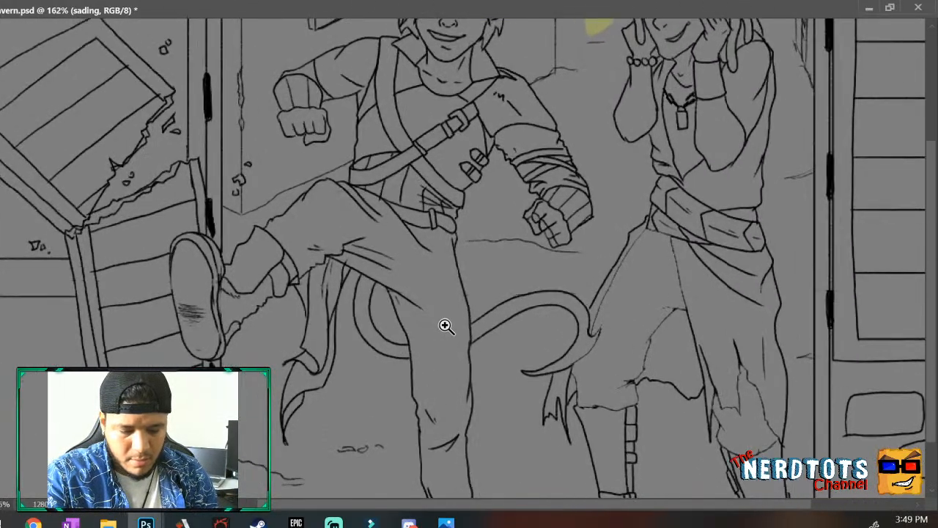
{"action": "scroll", "coordinate": [931, 211], "scroll_direction": "up", "scroll_amount": 1}
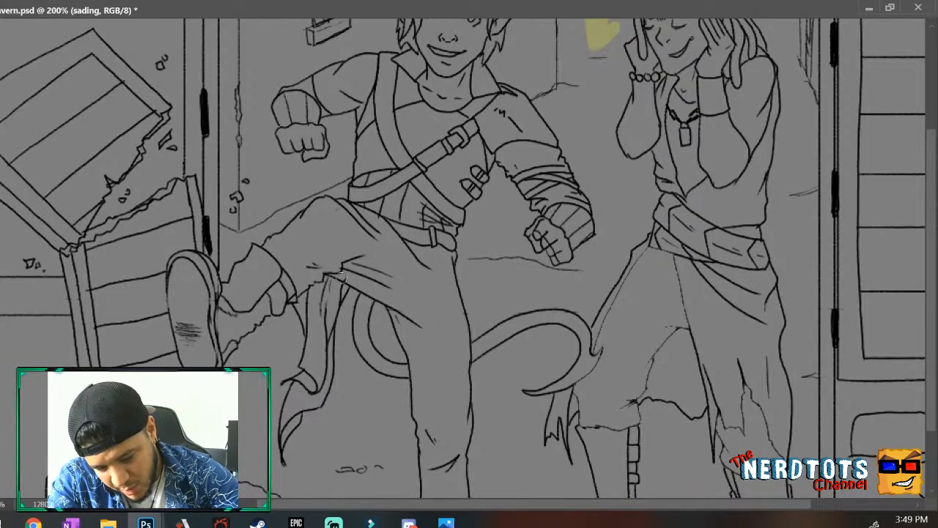
{"action": "mouse_move", "coordinate": [336, 268]}
{"action": "left_mouse_down"}
{"action": "mouse_move", "coordinate": [359, 281]}
{"action": "mouse_move", "coordinate": [331, 275]}
{"action": "mouse_move", "coordinate": [399, 311]}
{"action": "left_mouse_up"}
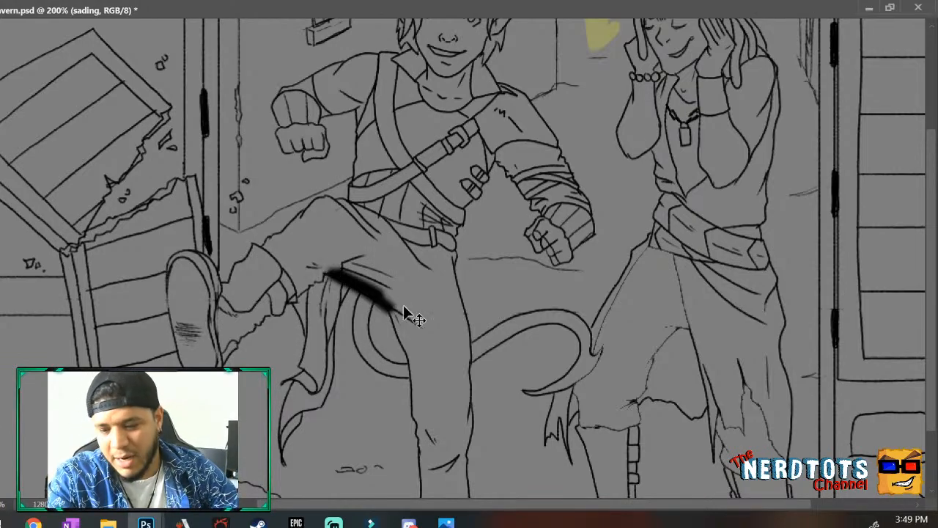
{"action": "key", "text": "ctrl+z"}
{"action": "key", "text": "ctrl+z"}
{"action": "key", "text": "ctrl+z"}
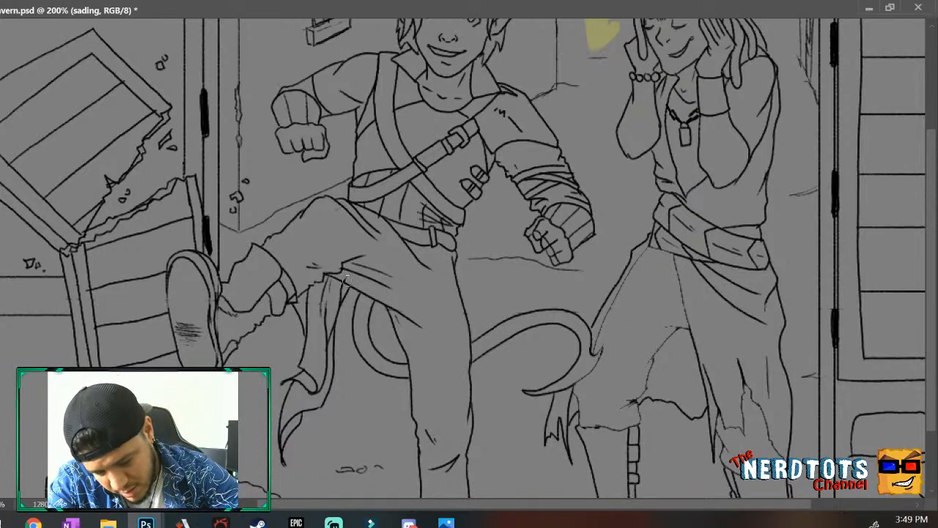
Paint a black shadow from under the horned character's raised thigh to the inner standing leg, and set the shading layer's opacity to 40%.
{"action": "mouse_move", "coordinate": [337, 272]}
{"action": "left_mouse_down"}
{"action": "mouse_move", "coordinate": [414, 313]}
{"action": "mouse_move", "coordinate": [347, 271]}
{"action": "mouse_move", "coordinate": [363, 264]}
{"action": "mouse_move", "coordinate": [354, 277]}
{"action": "mouse_move", "coordinate": [330, 272]}
{"action": "mouse_move", "coordinate": [429, 327]}
{"action": "mouse_move", "coordinate": [392, 315]}
{"action": "mouse_move", "coordinate": [405, 351]}
{"action": "mouse_move", "coordinate": [414, 327]}
{"action": "mouse_move", "coordinate": [411, 334]}
{"action": "left_mouse_up"}
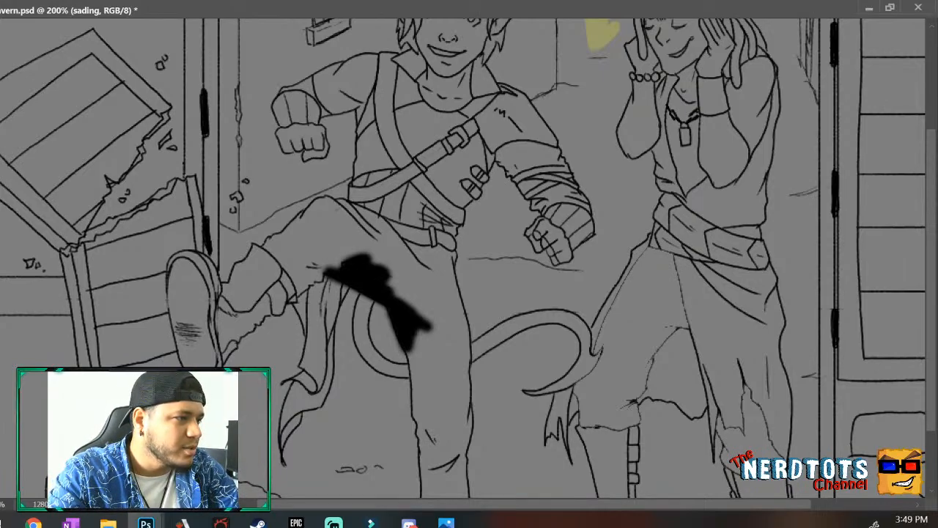
{"action": "key", "text": "6"}
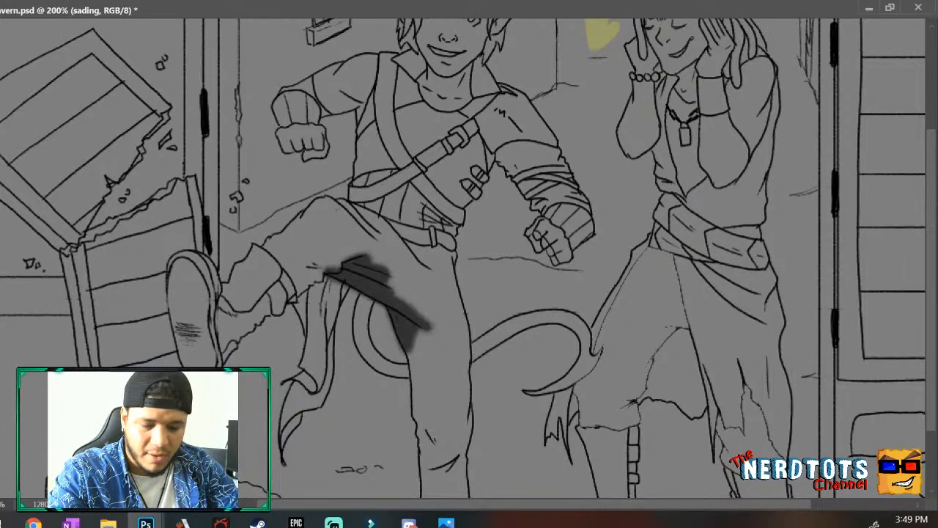
{"action": "key", "text": "4"}
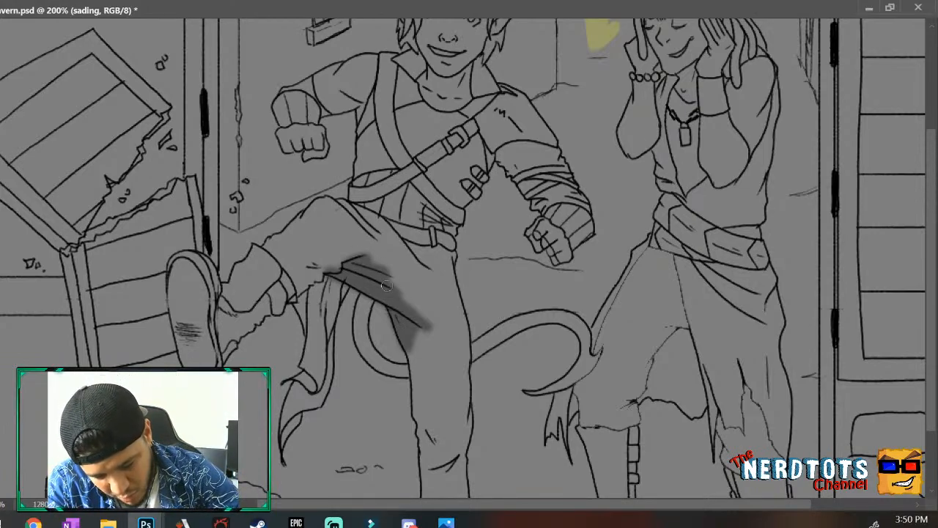
Shade the horned character's trousers from the hip folds down the inner side of the standing leg to the boot.
{"action": "mouse_move", "coordinate": [408, 245]}
{"action": "left_mouse_down"}
{"action": "mouse_move", "coordinate": [424, 264]}
{"action": "mouse_move", "coordinate": [412, 248]}
{"action": "left_mouse_up"}
{"action": "mouse_move", "coordinate": [365, 211]}
{"action": "left_mouse_down"}
{"action": "mouse_move", "coordinate": [407, 254]}
{"action": "mouse_move", "coordinate": [363, 217]}
{"action": "mouse_move", "coordinate": [411, 306]}
{"action": "mouse_move", "coordinate": [387, 246]}
{"action": "mouse_move", "coordinate": [425, 269]}
{"action": "mouse_move", "coordinate": [403, 253]}
{"action": "mouse_move", "coordinate": [425, 334]}
{"action": "mouse_move", "coordinate": [442, 476]}
{"action": "mouse_move", "coordinate": [414, 333]}
{"action": "mouse_move", "coordinate": [428, 412]}
{"action": "mouse_move", "coordinate": [415, 368]}
{"action": "mouse_move", "coordinate": [419, 408]}
{"action": "left_mouse_up"}
{"action": "mouse_move", "coordinate": [420, 411]}
{"action": "left_mouse_down"}
{"action": "mouse_move", "coordinate": [432, 437]}
{"action": "mouse_move", "coordinate": [423, 433]}
{"action": "mouse_move", "coordinate": [443, 499]}
{"action": "left_mouse_up"}
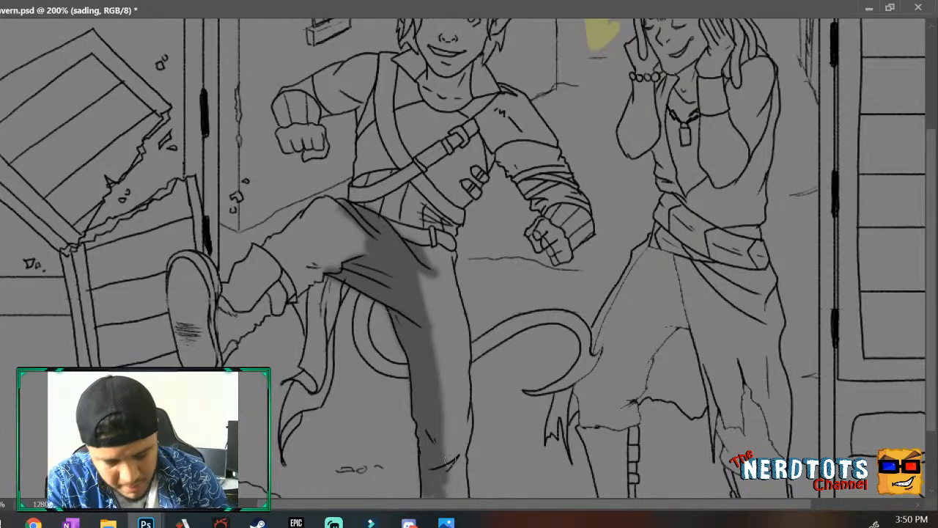
{"action": "scroll", "coordinate": [445, 376], "scroll_direction": "down", "scroll_amount": 3}
{"action": "mouse_move", "coordinate": [445, 376]}
{"action": "left_mouse_down"}
{"action": "mouse_move", "coordinate": [447, 430]}
{"action": "mouse_move", "coordinate": [443, 410]}
{"action": "mouse_move", "coordinate": [442, 433]}
{"action": "mouse_move", "coordinate": [427, 414]}
{"action": "mouse_move", "coordinate": [444, 439]}
{"action": "mouse_move", "coordinate": [433, 427]}
{"action": "mouse_move", "coordinate": [439, 498]}
{"action": "mouse_move", "coordinate": [442, 473]}
{"action": "mouse_move", "coordinate": [452, 498]}
{"action": "mouse_move", "coordinate": [431, 395]}
{"action": "mouse_move", "coordinate": [449, 481]}
{"action": "left_mouse_up"}
{"action": "mouse_move", "coordinate": [447, 412]}
{"action": "left_mouse_down"}
{"action": "mouse_move", "coordinate": [438, 387]}
{"action": "mouse_move", "coordinate": [461, 371]}
{"action": "left_mouse_up"}
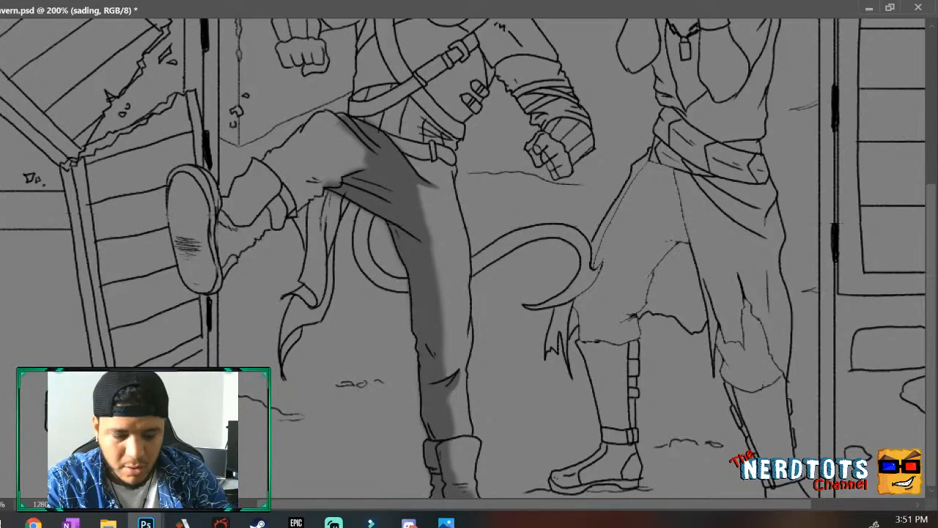
Shade the underside of the horned character's raised leg, including the trouser cuff, boot and sole.
{"action": "scroll", "coordinate": [925, 206], "scroll_direction": "up", "scroll_amount": 4}
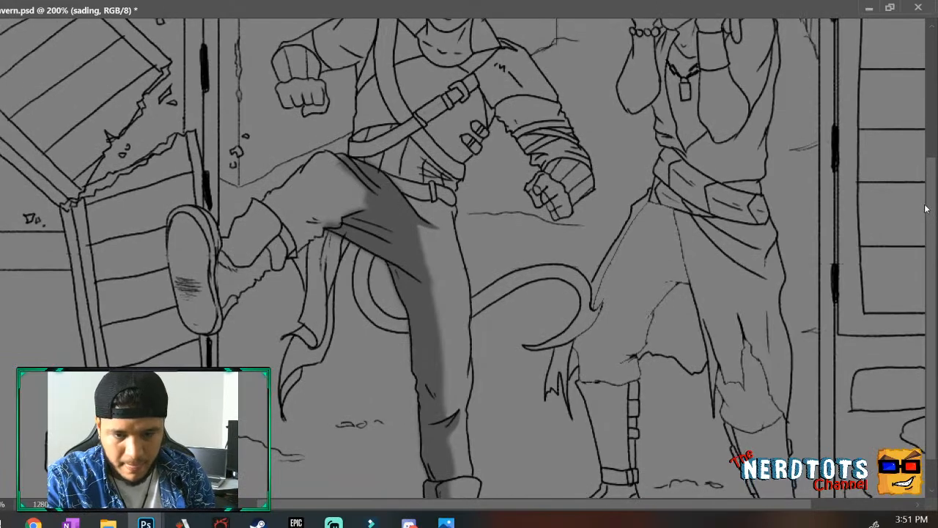
{"action": "scroll", "coordinate": [925, 206], "scroll_direction": "up", "scroll_amount": 1}
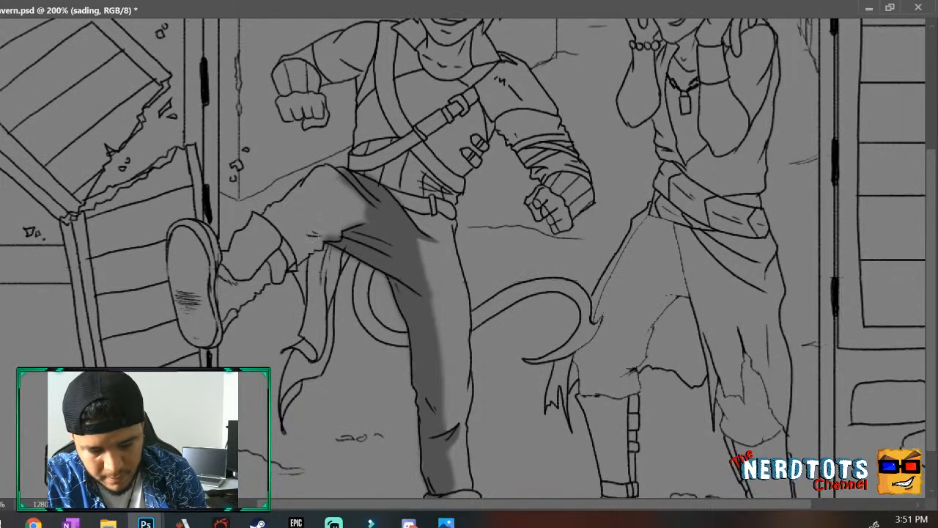
{"action": "mouse_move", "coordinate": [291, 251]}
{"action": "left_mouse_down"}
{"action": "mouse_move", "coordinate": [331, 231]}
{"action": "mouse_move", "coordinate": [292, 265]}
{"action": "mouse_move", "coordinate": [336, 231]}
{"action": "mouse_move", "coordinate": [300, 258]}
{"action": "left_mouse_up"}
{"action": "mouse_move", "coordinate": [339, 231]}
{"action": "left_mouse_down"}
{"action": "mouse_move", "coordinate": [315, 243]}
{"action": "mouse_move", "coordinate": [349, 221]}
{"action": "mouse_move", "coordinate": [358, 209]}
{"action": "mouse_move", "coordinate": [350, 192]}
{"action": "mouse_move", "coordinate": [328, 231]}
{"action": "mouse_move", "coordinate": [353, 197]}
{"action": "mouse_move", "coordinate": [354, 206]}
{"action": "mouse_move", "coordinate": [317, 212]}
{"action": "mouse_move", "coordinate": [353, 196]}
{"action": "mouse_move", "coordinate": [278, 257]}
{"action": "mouse_move", "coordinate": [258, 288]}
{"action": "mouse_move", "coordinate": [241, 298]}
{"action": "mouse_move", "coordinate": [219, 283]}
{"action": "mouse_move", "coordinate": [238, 291]}
{"action": "mouse_move", "coordinate": [192, 334]}
{"action": "mouse_move", "coordinate": [213, 318]}
{"action": "mouse_move", "coordinate": [210, 336]}
{"action": "mouse_move", "coordinate": [182, 310]}
{"action": "mouse_move", "coordinate": [193, 335]}
{"action": "mouse_move", "coordinate": [187, 273]}
{"action": "mouse_move", "coordinate": [203, 328]}
{"action": "mouse_move", "coordinate": [198, 263]}
{"action": "mouse_move", "coordinate": [186, 286]}
{"action": "mouse_move", "coordinate": [203, 278]}
{"action": "mouse_move", "coordinate": [197, 249]}
{"action": "left_mouse_up"}
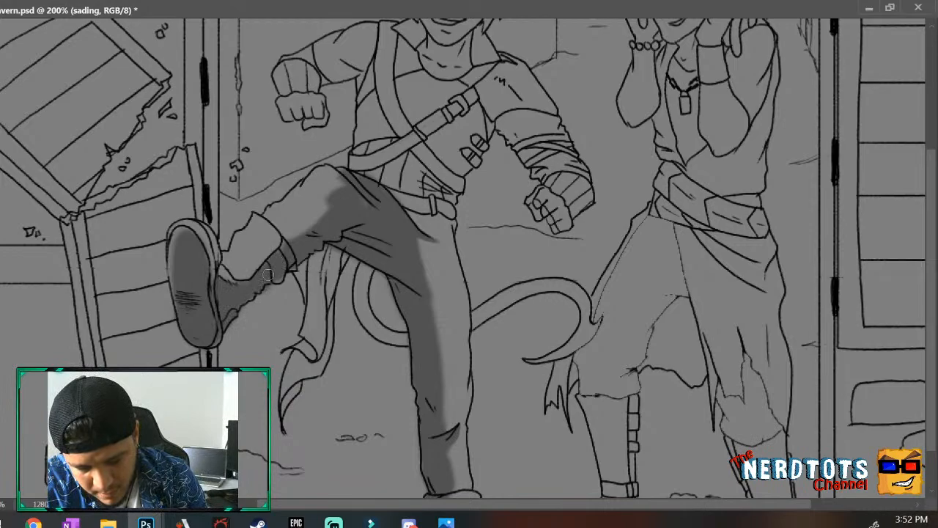
Shade the horned character's waist just above the trousers and the upper part of the tail loop behind the standing leg.
{"action": "key", "text": "e"}
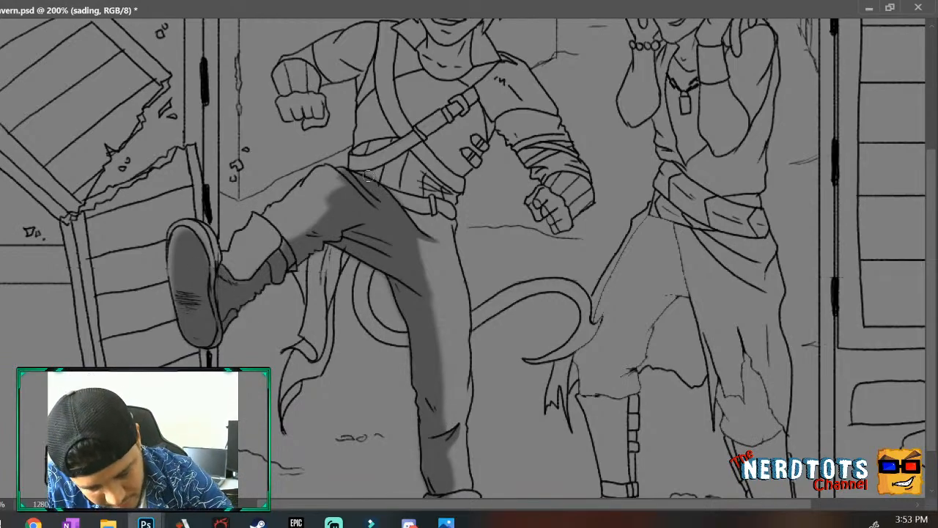
{"action": "mouse_move", "coordinate": [365, 177]}
{"action": "left_mouse_down"}
{"action": "mouse_move", "coordinate": [404, 181]}
{"action": "mouse_move", "coordinate": [393, 184]}
{"action": "mouse_move", "coordinate": [404, 188]}
{"action": "mouse_move", "coordinate": [392, 197]}
{"action": "mouse_move", "coordinate": [411, 202]}
{"action": "mouse_move", "coordinate": [384, 192]}
{"action": "mouse_move", "coordinate": [419, 207]}
{"action": "mouse_move", "coordinate": [407, 210]}
{"action": "mouse_move", "coordinate": [410, 220]}
{"action": "mouse_move", "coordinate": [400, 210]}
{"action": "mouse_move", "coordinate": [412, 230]}
{"action": "mouse_move", "coordinate": [411, 211]}
{"action": "mouse_move", "coordinate": [414, 262]}
{"action": "mouse_move", "coordinate": [421, 239]}
{"action": "mouse_move", "coordinate": [433, 318]}
{"action": "left_mouse_up"}
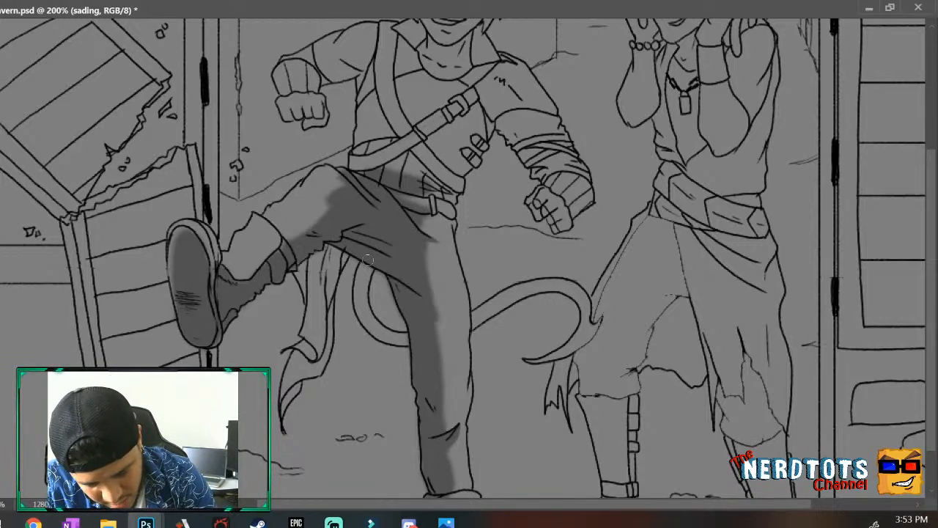
{"action": "mouse_move", "coordinate": [372, 261]}
{"action": "left_mouse_down"}
{"action": "mouse_move", "coordinate": [357, 305]}
{"action": "mouse_move", "coordinate": [365, 259]}
{"action": "mouse_move", "coordinate": [364, 295]}
{"action": "mouse_move", "coordinate": [370, 261]}
{"action": "mouse_move", "coordinate": [381, 294]}
{"action": "left_mouse_up"}
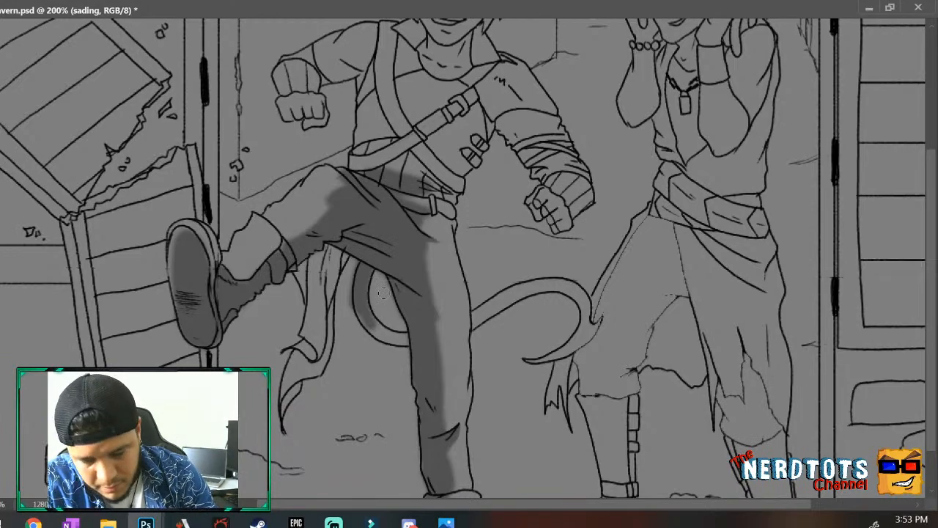
Shade the cloth strip hanging behind the horned character's raised leg, from the thigh down to its folded, pointed end.
{"action": "mouse_move", "coordinate": [330, 272]}
{"action": "left_mouse_down"}
{"action": "mouse_move", "coordinate": [336, 264]}
{"action": "mouse_move", "coordinate": [322, 253]}
{"action": "mouse_move", "coordinate": [340, 248]}
{"action": "left_mouse_up"}
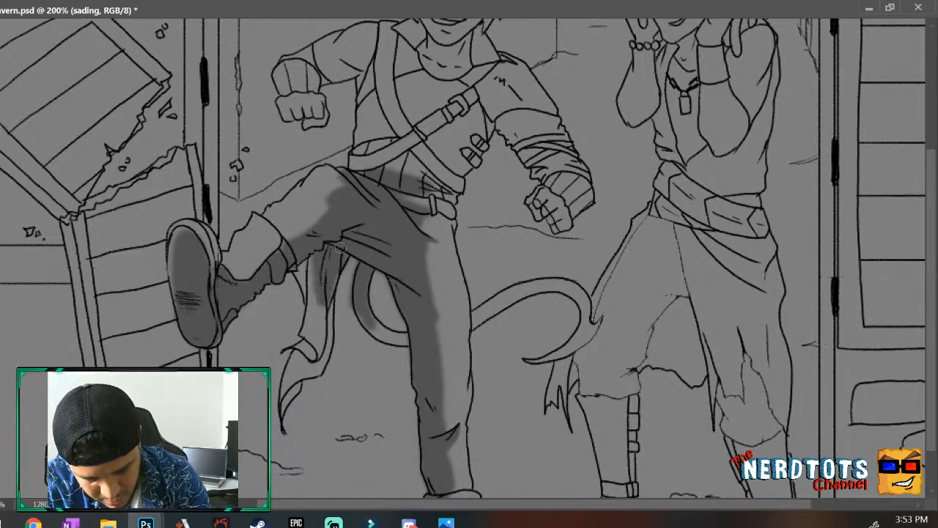
{"action": "left_click_drag", "start_coordinate": [309, 350], "coordinate": [298, 352]}
{"action": "mouse_move", "coordinate": [285, 405]}
{"action": "left_mouse_down"}
{"action": "mouse_move", "coordinate": [282, 415]}
{"action": "mouse_move", "coordinate": [328, 347]}
{"action": "mouse_move", "coordinate": [296, 351]}
{"action": "left_mouse_up"}
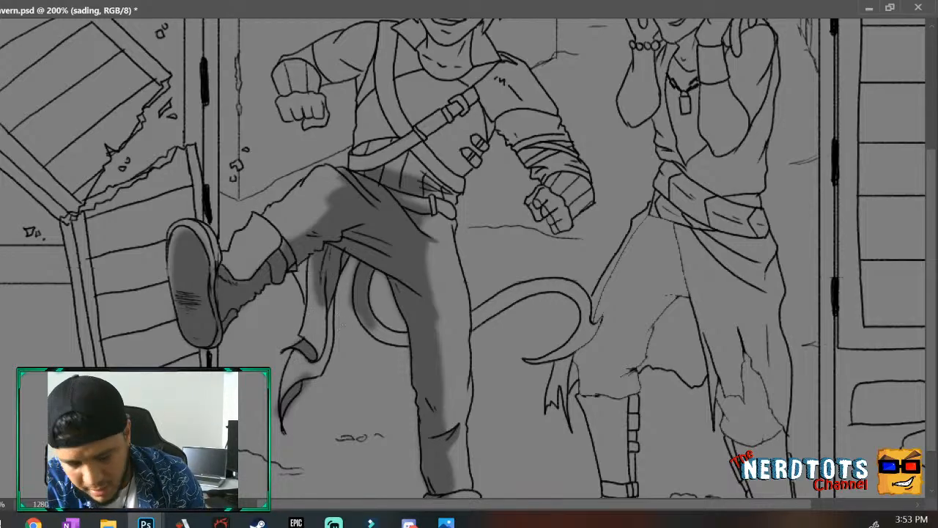
{"action": "mouse_move", "coordinate": [308, 355]}
{"action": "left_mouse_down"}
{"action": "mouse_move", "coordinate": [293, 402]}
{"action": "mouse_move", "coordinate": [323, 323]}
{"action": "left_mouse_up"}
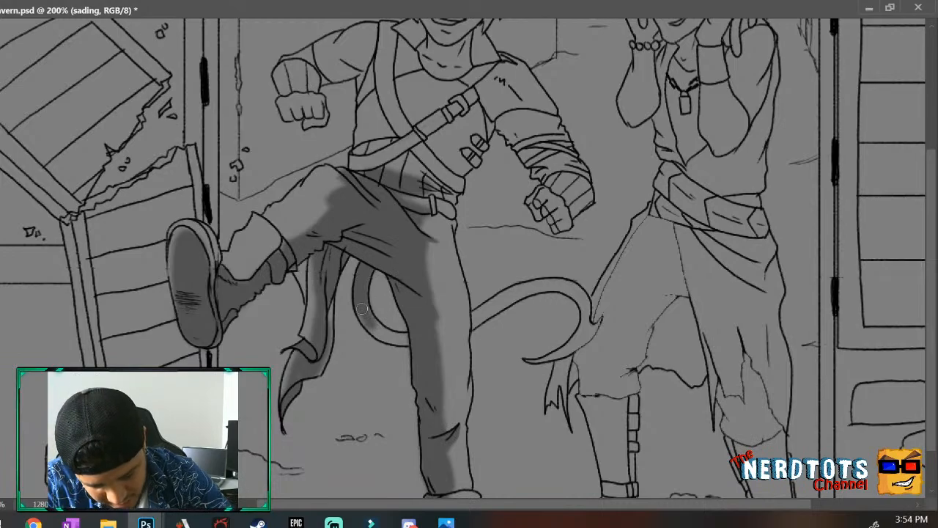
Shade the lower curve of the horned character's tail loop and the upper section of the raised boot.
{"action": "mouse_move", "coordinate": [381, 330]}
{"action": "left_mouse_down"}
{"action": "mouse_move", "coordinate": [368, 317]}
{"action": "mouse_move", "coordinate": [388, 341]}
{"action": "mouse_move", "coordinate": [420, 329]}
{"action": "mouse_move", "coordinate": [418, 346]}
{"action": "left_mouse_up"}
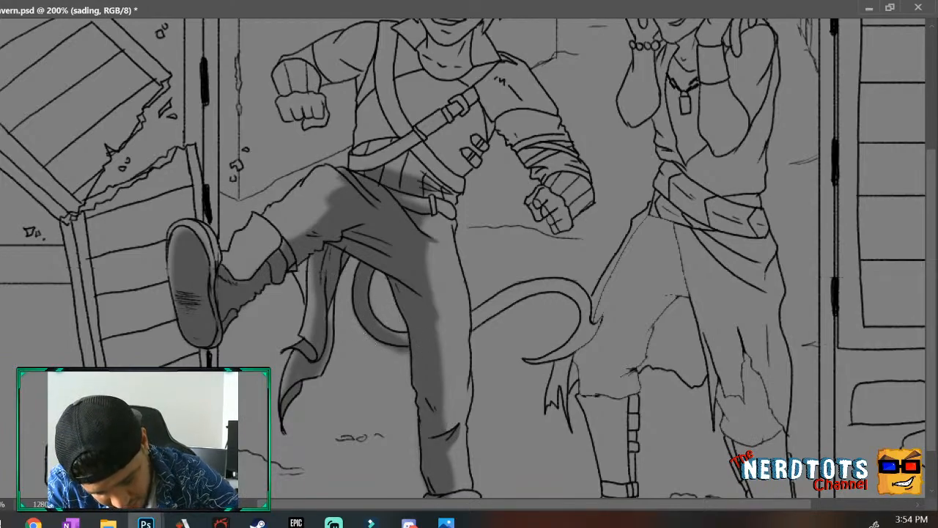
{"action": "left_click_drag", "start_coordinate": [370, 340], "coordinate": [405, 348]}
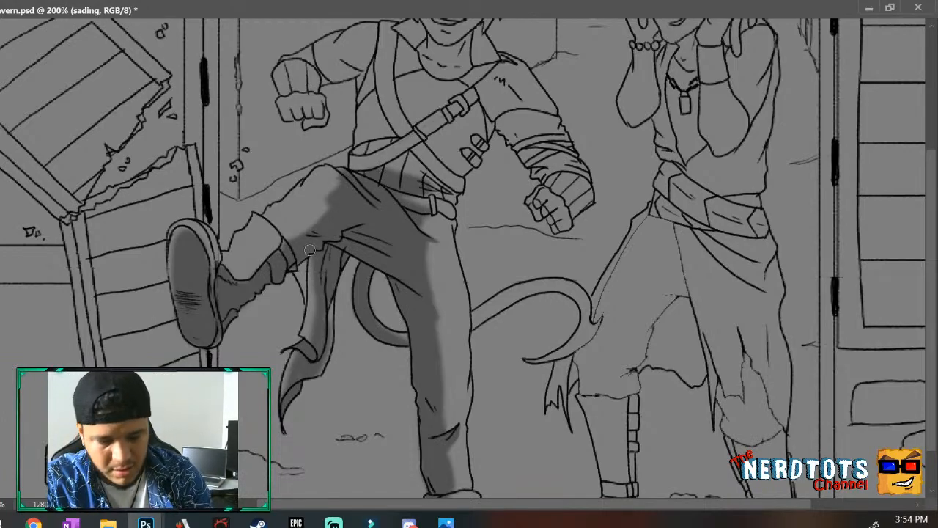
{"action": "left_click_drag", "start_coordinate": [932, 185], "coordinate": [921, 108]}
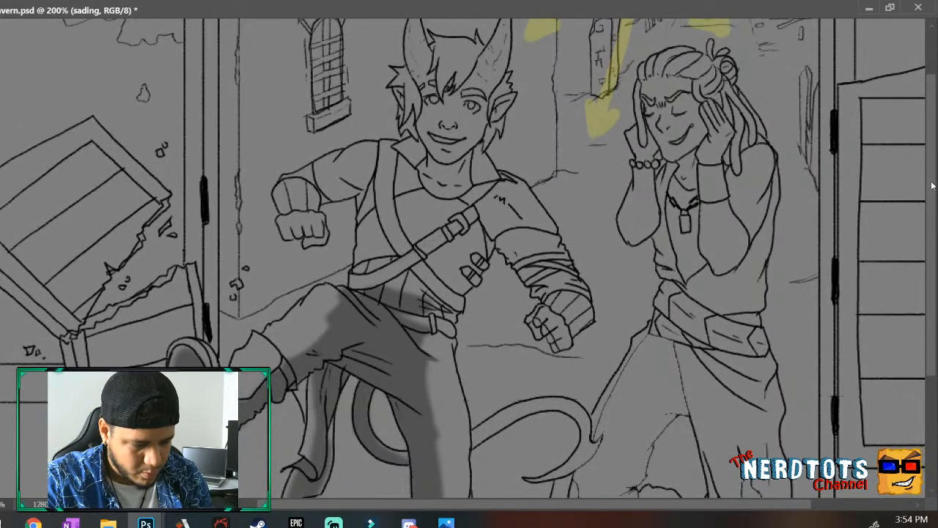
{"action": "left_click_drag", "start_coordinate": [929, 189], "coordinate": [924, 294]}
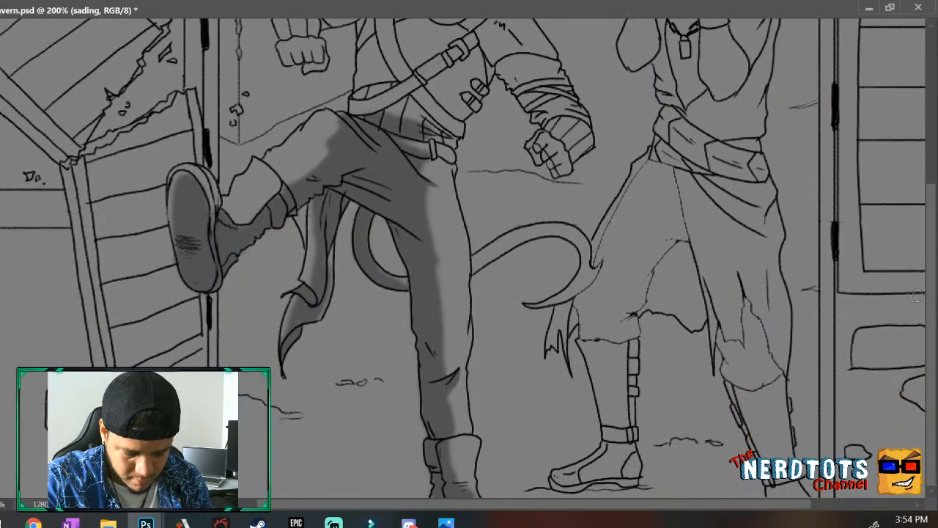
{"action": "left_click_drag", "start_coordinate": [931, 258], "coordinate": [907, 160]}
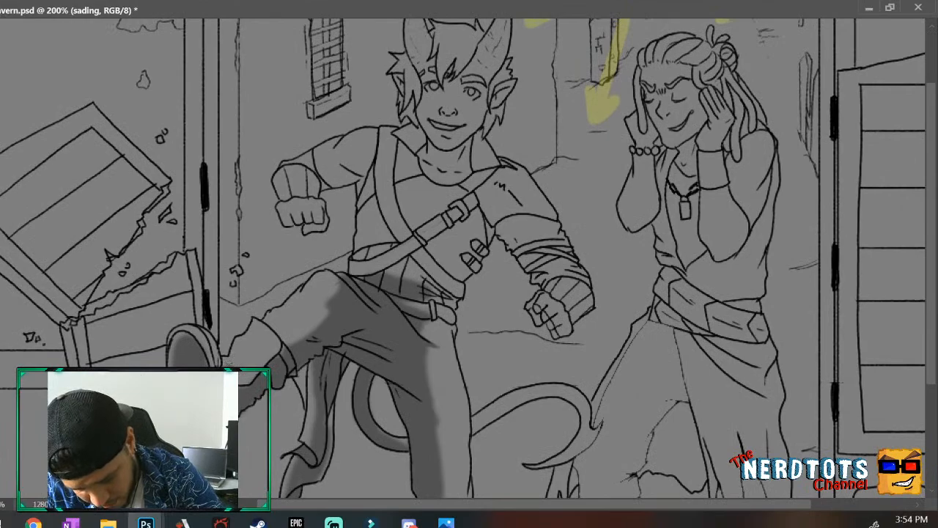
{"action": "mouse_move", "coordinate": [256, 363]}
{"action": "left_mouse_down"}
{"action": "mouse_move", "coordinate": [242, 353]}
{"action": "mouse_move", "coordinate": [253, 357]}
{"action": "mouse_move", "coordinate": [257, 339]}
{"action": "mouse_move", "coordinate": [233, 362]}
{"action": "left_mouse_up"}
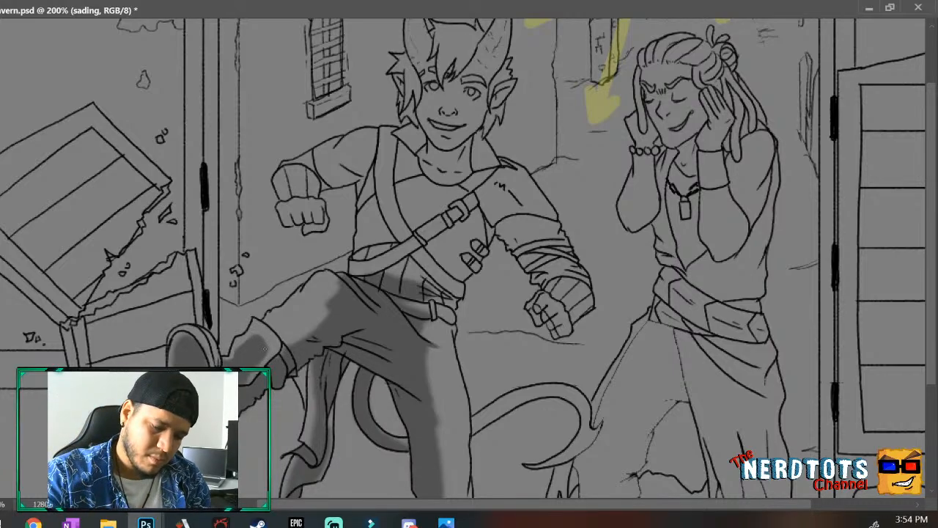
Shade the horned character's lower shirt folds, the shadowed side of the torso and the vertical shoulder strap.
{"action": "scroll", "coordinate": [931, 270], "scroll_direction": "up", "scroll_amount": 2}
{"action": "scroll", "coordinate": [931, 269], "scroll_direction": "up", "scroll_amount": 1}
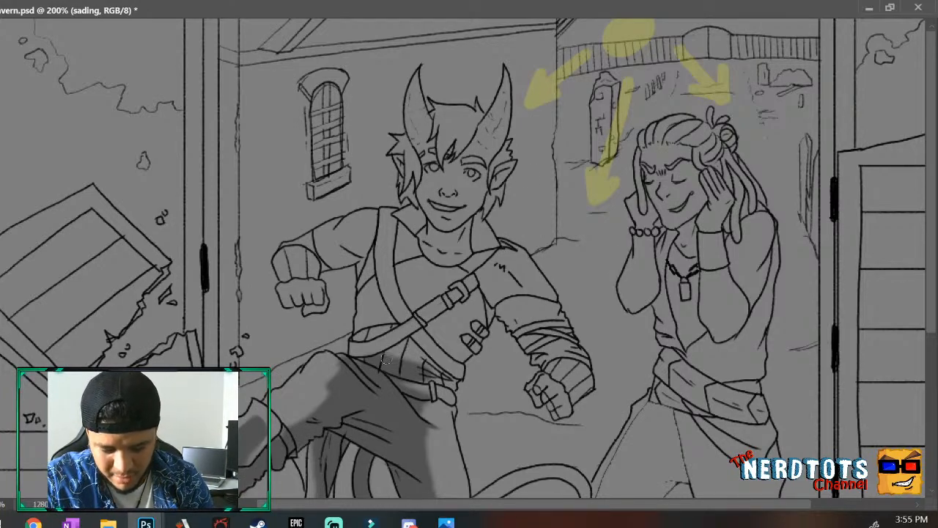
{"action": "mouse_move", "coordinate": [398, 355]}
{"action": "left_mouse_down"}
{"action": "mouse_move", "coordinate": [414, 347]}
{"action": "mouse_move", "coordinate": [431, 365]}
{"action": "mouse_move", "coordinate": [428, 379]}
{"action": "left_mouse_up"}
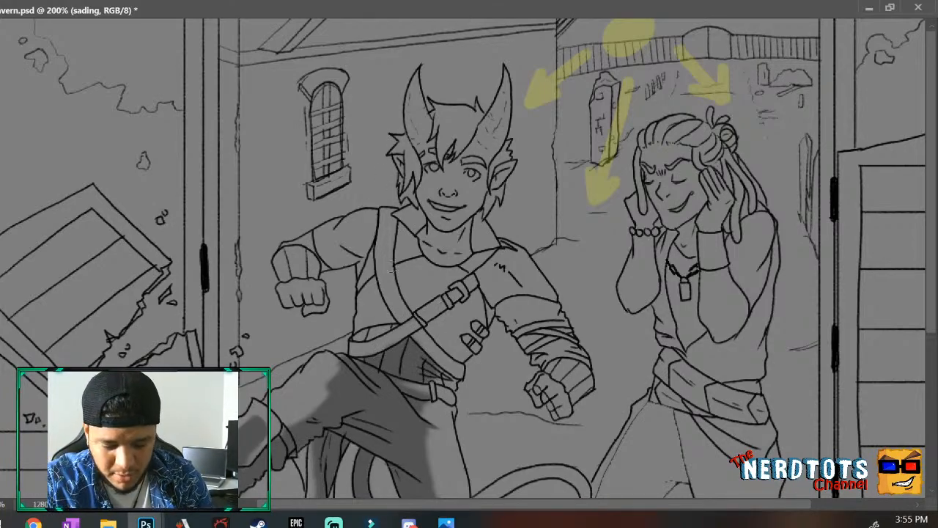
{"action": "mouse_move", "coordinate": [416, 340]}
{"action": "left_mouse_down"}
{"action": "mouse_move", "coordinate": [444, 368]}
{"action": "mouse_move", "coordinate": [441, 383]}
{"action": "left_mouse_up"}
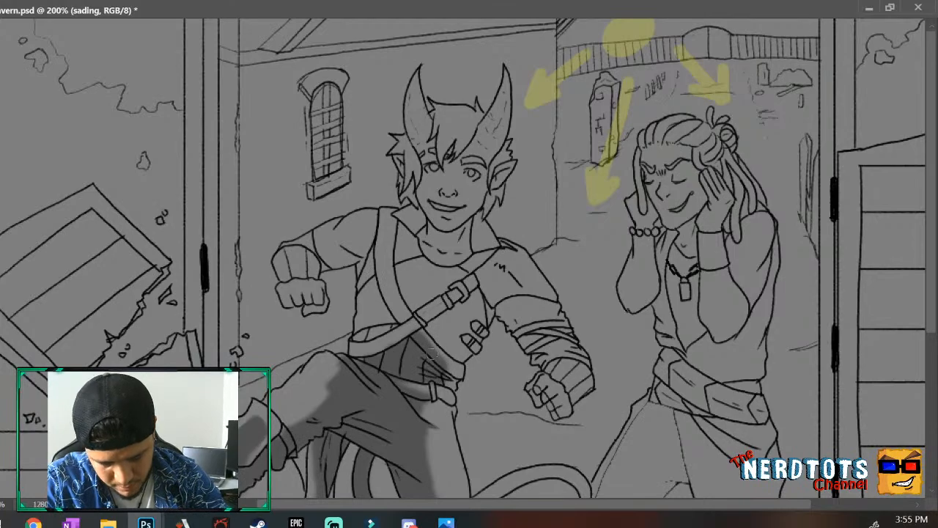
{"action": "mouse_move", "coordinate": [367, 357]}
{"action": "left_mouse_down"}
{"action": "mouse_move", "coordinate": [379, 333]}
{"action": "mouse_move", "coordinate": [413, 318]}
{"action": "mouse_move", "coordinate": [373, 322]}
{"action": "mouse_move", "coordinate": [372, 330]}
{"action": "mouse_move", "coordinate": [382, 242]}
{"action": "mouse_move", "coordinate": [406, 326]}
{"action": "mouse_move", "coordinate": [382, 249]}
{"action": "mouse_move", "coordinate": [418, 339]}
{"action": "left_mouse_up"}
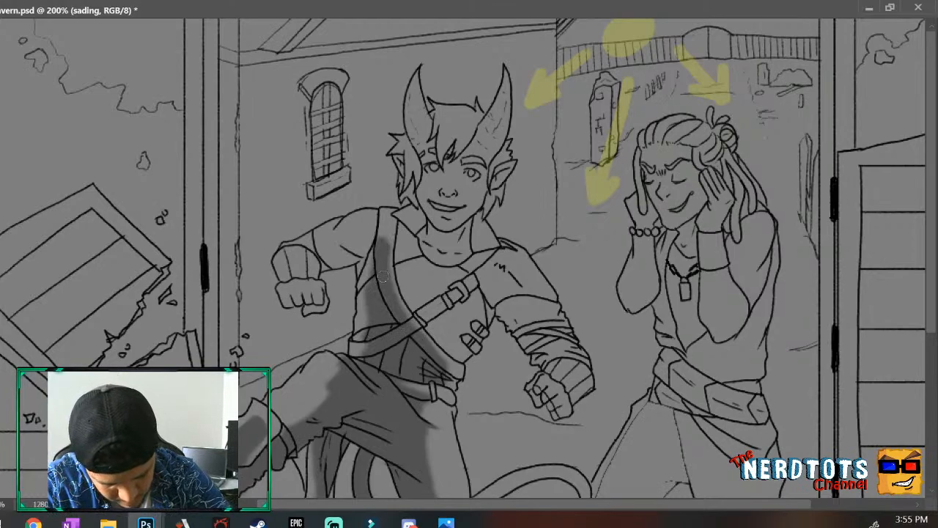
Shade the horned character's bent arm, covering the underside of the upper arm, the wrist guard and the fist.
{"action": "mouse_move", "coordinate": [379, 250]}
{"action": "left_mouse_down"}
{"action": "mouse_move", "coordinate": [350, 237]}
{"action": "mouse_move", "coordinate": [349, 252]}
{"action": "mouse_move", "coordinate": [359, 252]}
{"action": "mouse_move", "coordinate": [349, 247]}
{"action": "mouse_move", "coordinate": [368, 249]}
{"action": "mouse_move", "coordinate": [362, 242]}
{"action": "mouse_move", "coordinate": [347, 244]}
{"action": "mouse_move", "coordinate": [366, 233]}
{"action": "mouse_move", "coordinate": [360, 254]}
{"action": "mouse_move", "coordinate": [361, 277]}
{"action": "left_mouse_up"}
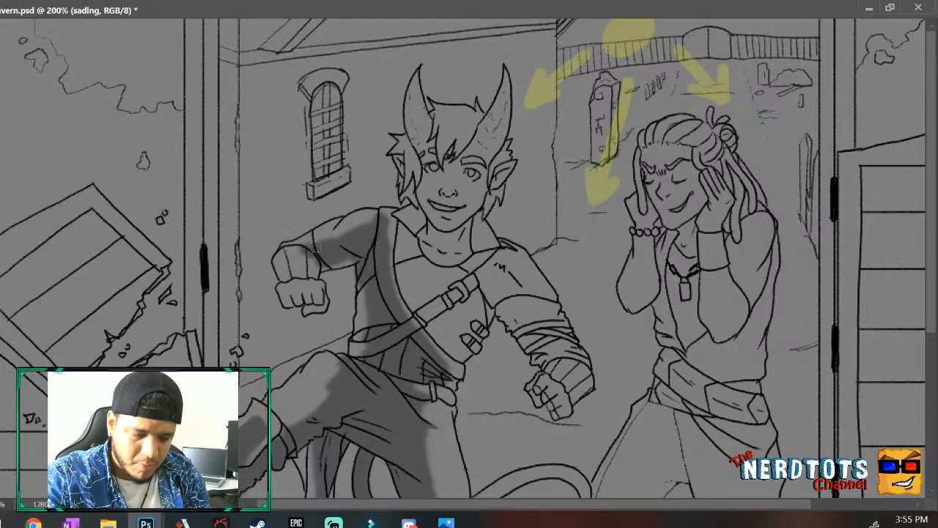
{"action": "mouse_move", "coordinate": [297, 251]}
{"action": "left_mouse_down"}
{"action": "mouse_move", "coordinate": [294, 275]}
{"action": "mouse_move", "coordinate": [293, 253]}
{"action": "mouse_move", "coordinate": [296, 272]}
{"action": "mouse_move", "coordinate": [281, 255]}
{"action": "left_mouse_up"}
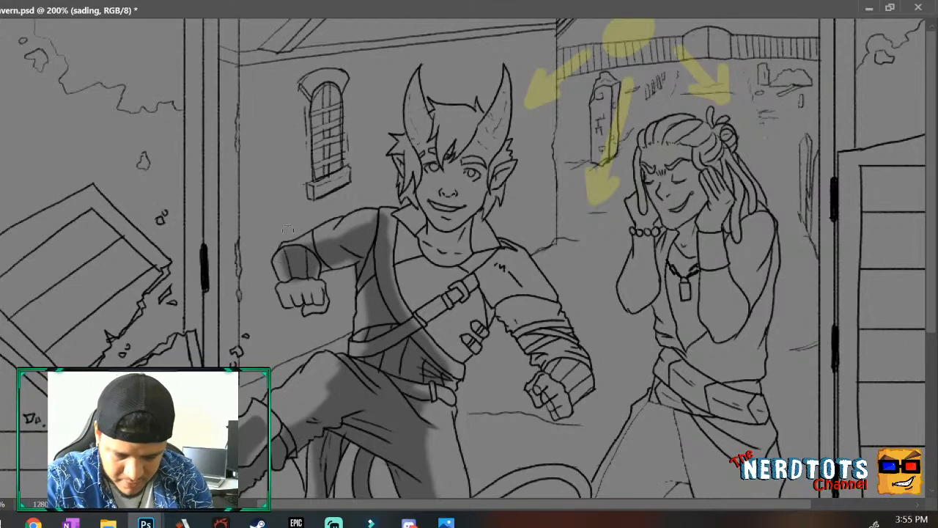
{"action": "mouse_move", "coordinate": [295, 303]}
{"action": "left_mouse_down"}
{"action": "mouse_move", "coordinate": [316, 293]}
{"action": "mouse_move", "coordinate": [308, 309]}
{"action": "mouse_move", "coordinate": [315, 288]}
{"action": "mouse_move", "coordinate": [318, 305]}
{"action": "mouse_move", "coordinate": [289, 293]}
{"action": "left_mouse_up"}
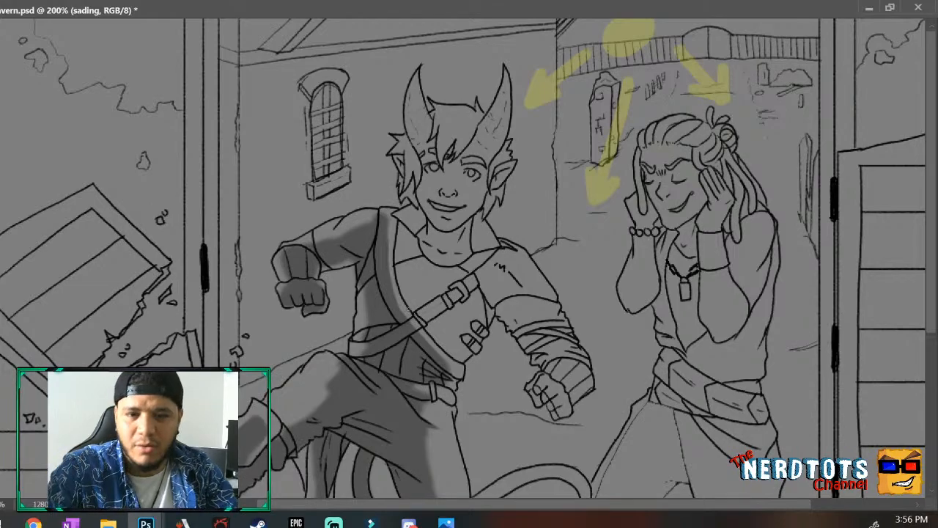
Shade the horned character's chest around the crossed straps, the neck under the chin and both sides of the collar.
{"action": "scroll", "coordinate": [469, 257], "scroll_direction": "down", "scroll_amount": 1}
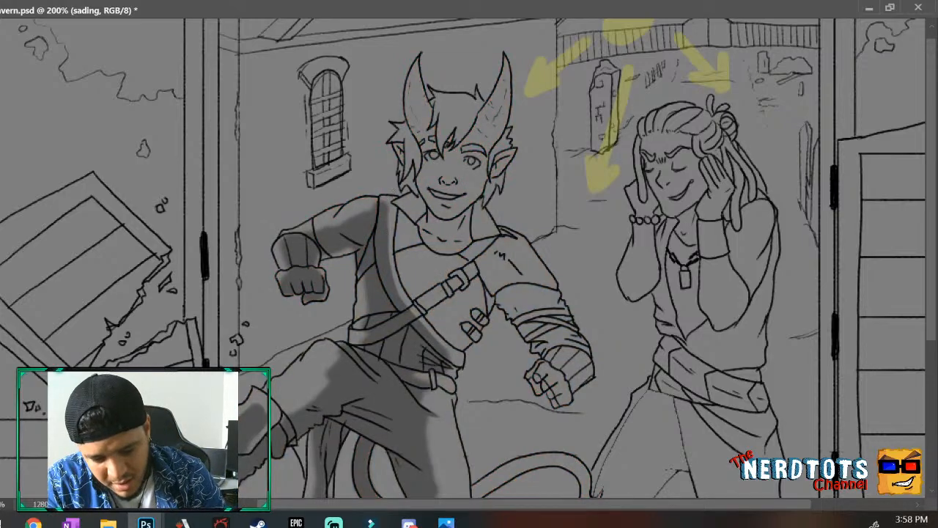
{"action": "left_click_drag", "start_coordinate": [392, 219], "coordinate": [389, 253]}
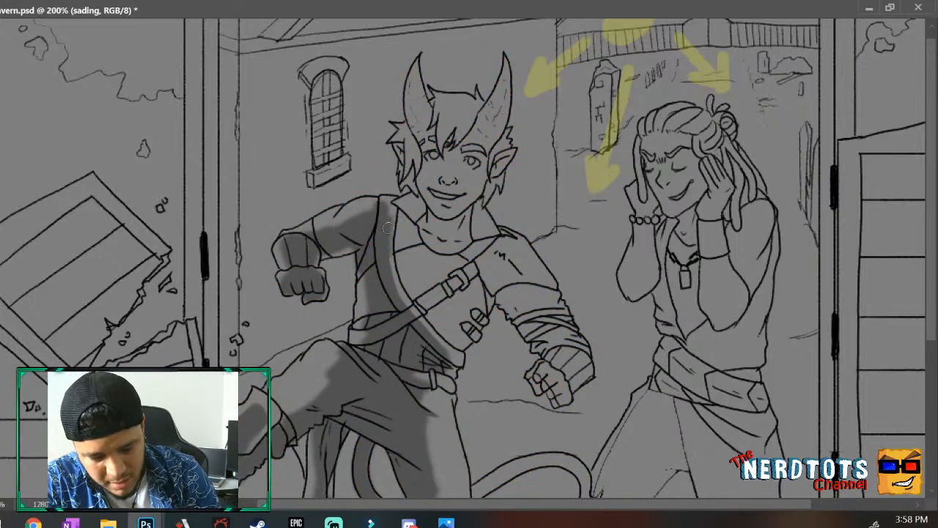
{"action": "mouse_move", "coordinate": [390, 213]}
{"action": "left_mouse_down"}
{"action": "mouse_move", "coordinate": [402, 308]}
{"action": "mouse_move", "coordinate": [437, 337]}
{"action": "left_mouse_up"}
{"action": "left_click_drag", "start_coordinate": [395, 258], "coordinate": [396, 272]}
{"action": "mouse_move", "coordinate": [396, 216]}
{"action": "left_mouse_down"}
{"action": "mouse_move", "coordinate": [411, 247]}
{"action": "mouse_move", "coordinate": [393, 224]}
{"action": "mouse_move", "coordinate": [415, 280]}
{"action": "left_mouse_up"}
{"action": "left_click_drag", "start_coordinate": [400, 245], "coordinate": [414, 302]}
{"action": "mouse_move", "coordinate": [422, 265]}
{"action": "left_mouse_down"}
{"action": "mouse_move", "coordinate": [463, 318]}
{"action": "mouse_move", "coordinate": [450, 332]}
{"action": "mouse_move", "coordinate": [448, 310]}
{"action": "mouse_move", "coordinate": [442, 346]}
{"action": "mouse_move", "coordinate": [428, 297]}
{"action": "mouse_move", "coordinate": [422, 313]}
{"action": "mouse_move", "coordinate": [448, 303]}
{"action": "left_mouse_up"}
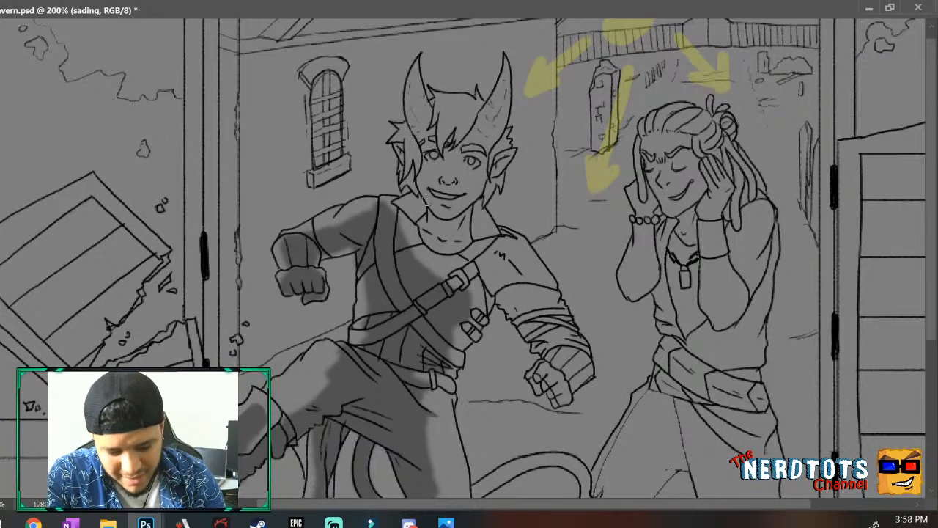
{"action": "mouse_move", "coordinate": [428, 212]}
{"action": "left_mouse_down"}
{"action": "mouse_move", "coordinate": [437, 244]}
{"action": "mouse_move", "coordinate": [447, 229]}
{"action": "mouse_move", "coordinate": [438, 224]}
{"action": "mouse_move", "coordinate": [454, 223]}
{"action": "mouse_move", "coordinate": [432, 243]}
{"action": "mouse_move", "coordinate": [422, 223]}
{"action": "mouse_move", "coordinate": [434, 238]}
{"action": "mouse_move", "coordinate": [419, 227]}
{"action": "mouse_move", "coordinate": [422, 249]}
{"action": "mouse_move", "coordinate": [404, 226]}
{"action": "mouse_move", "coordinate": [422, 252]}
{"action": "mouse_move", "coordinate": [415, 206]}
{"action": "left_mouse_up"}
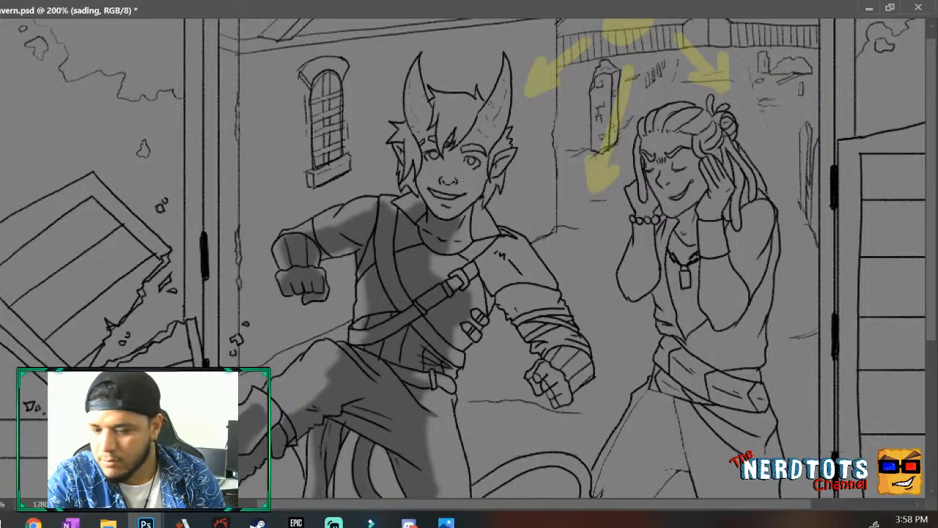
{"action": "left_click_drag", "start_coordinate": [450, 224], "coordinate": [480, 198]}
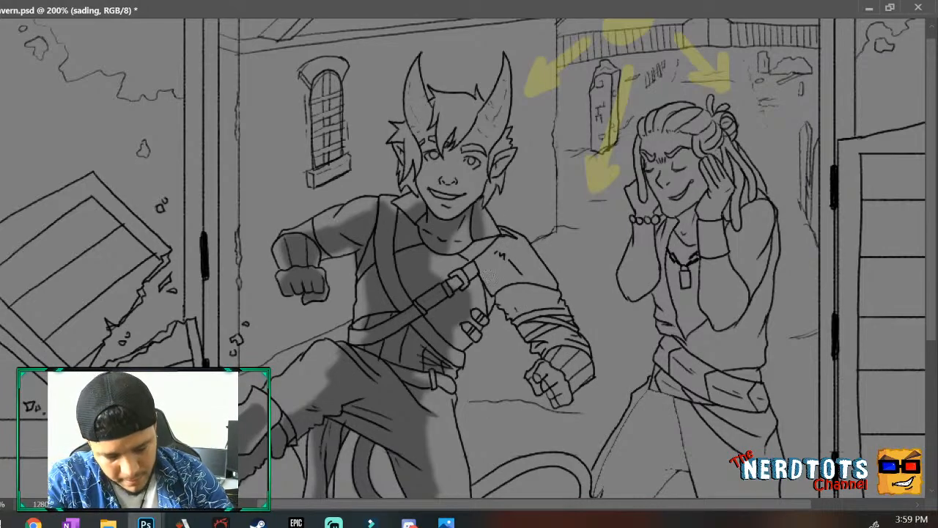
Shade the inner part of the horned character's lowered-arm shoulder and the diagonal chest strap around its buckle.
{"action": "mouse_move", "coordinate": [480, 266]}
{"action": "left_mouse_down"}
{"action": "mouse_move", "coordinate": [492, 284]}
{"action": "mouse_move", "coordinate": [501, 258]}
{"action": "mouse_move", "coordinate": [509, 273]}
{"action": "mouse_move", "coordinate": [495, 290]}
{"action": "mouse_move", "coordinate": [517, 270]}
{"action": "mouse_move", "coordinate": [523, 281]}
{"action": "left_mouse_up"}
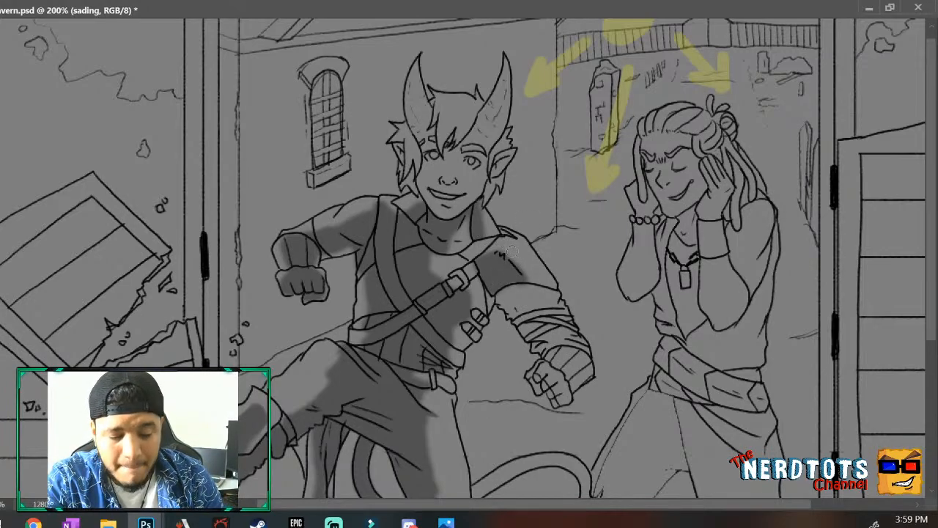
{"action": "mouse_move", "coordinate": [463, 256]}
{"action": "left_mouse_down"}
{"action": "mouse_move", "coordinate": [490, 240]}
{"action": "mouse_move", "coordinate": [478, 246]}
{"action": "mouse_move", "coordinate": [496, 254]}
{"action": "mouse_move", "coordinate": [471, 252]}
{"action": "mouse_move", "coordinate": [495, 290]}
{"action": "left_mouse_up"}
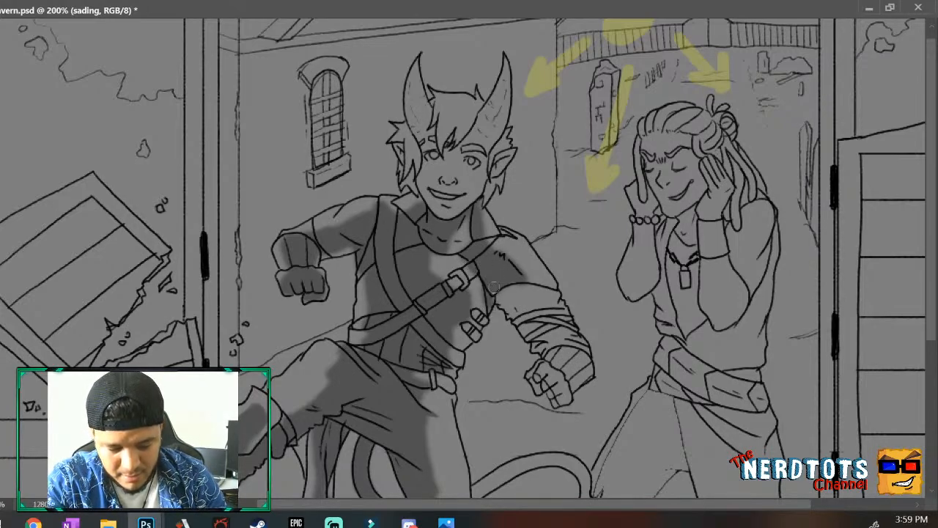
{"action": "mouse_move", "coordinate": [434, 259]}
{"action": "left_mouse_down"}
{"action": "mouse_move", "coordinate": [436, 274]}
{"action": "mouse_move", "coordinate": [456, 282]}
{"action": "left_mouse_up"}
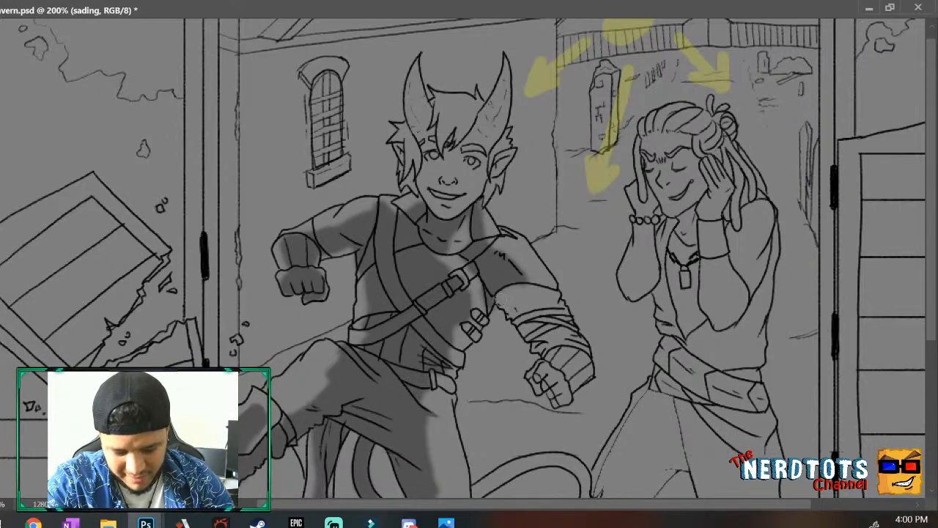
Shade the sleeve section above the wraps on the horned character's lowered arm, undoing and repainting the stroke toward its outer edge.
{"action": "mouse_move", "coordinate": [503, 290]}
{"action": "left_mouse_down"}
{"action": "mouse_move", "coordinate": [504, 308]}
{"action": "mouse_move", "coordinate": [517, 311]}
{"action": "mouse_move", "coordinate": [513, 292]}
{"action": "mouse_move", "coordinate": [517, 303]}
{"action": "left_mouse_up"}
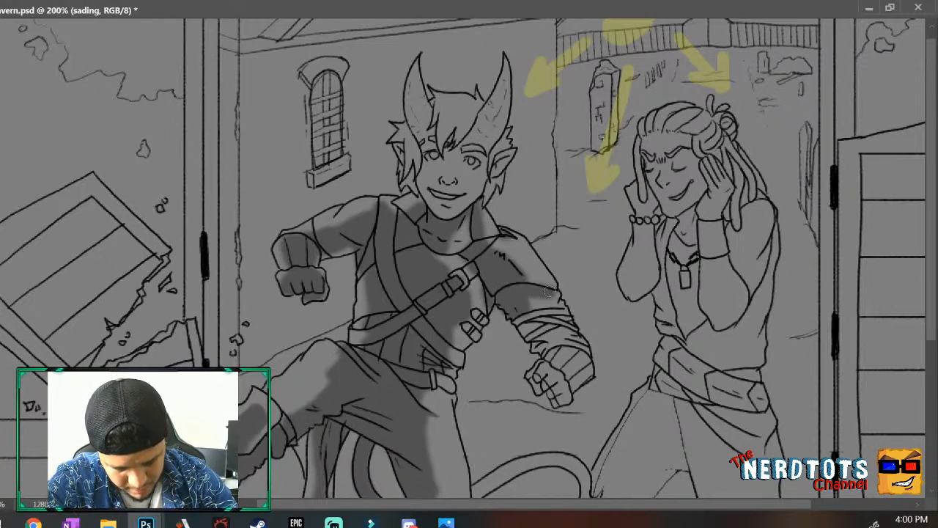
{"action": "left_click_drag", "start_coordinate": [535, 296], "coordinate": [539, 306]}
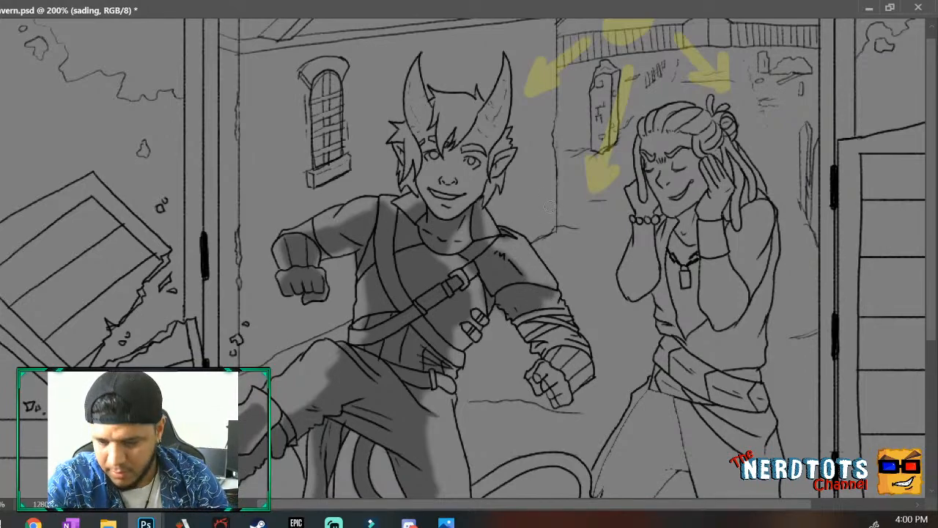
{"action": "key", "text": "ctrl+z"}
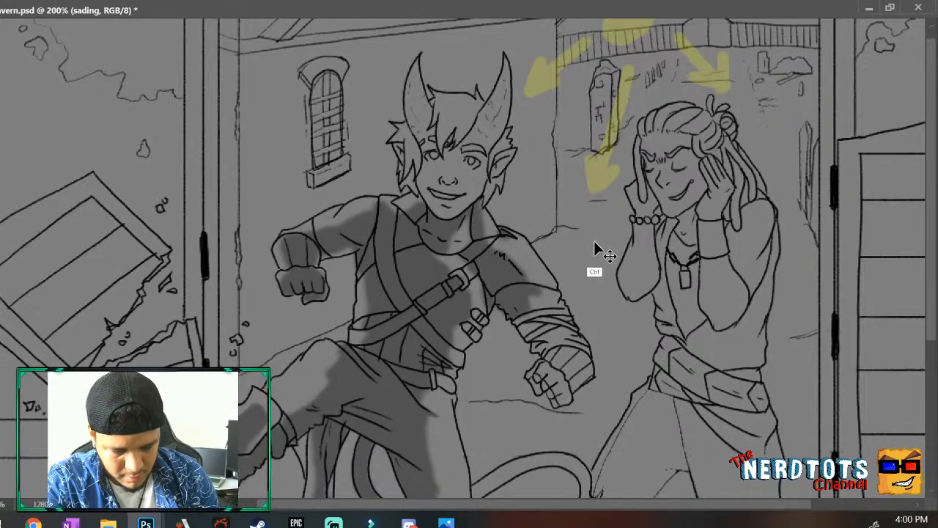
{"action": "mouse_move", "coordinate": [537, 287]}
{"action": "left_mouse_down"}
{"action": "mouse_move", "coordinate": [529, 302]}
{"action": "mouse_move", "coordinate": [523, 289]}
{"action": "mouse_move", "coordinate": [550, 284]}
{"action": "mouse_move", "coordinate": [555, 294]}
{"action": "left_mouse_up"}
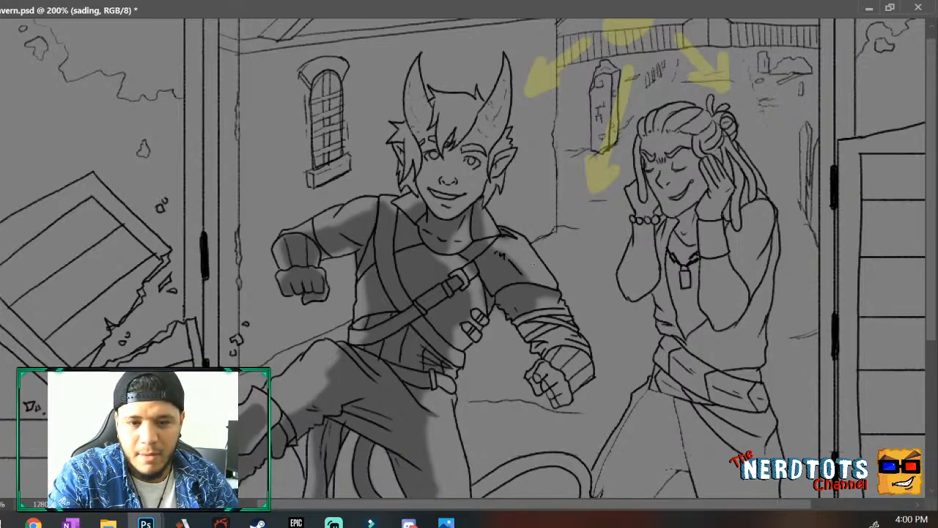
Shade the forearm wraps, wrist guard and fist of the horned character's lowered arm.
{"action": "scroll", "coordinate": [916, 220], "scroll_direction": "down", "scroll_amount": 3}
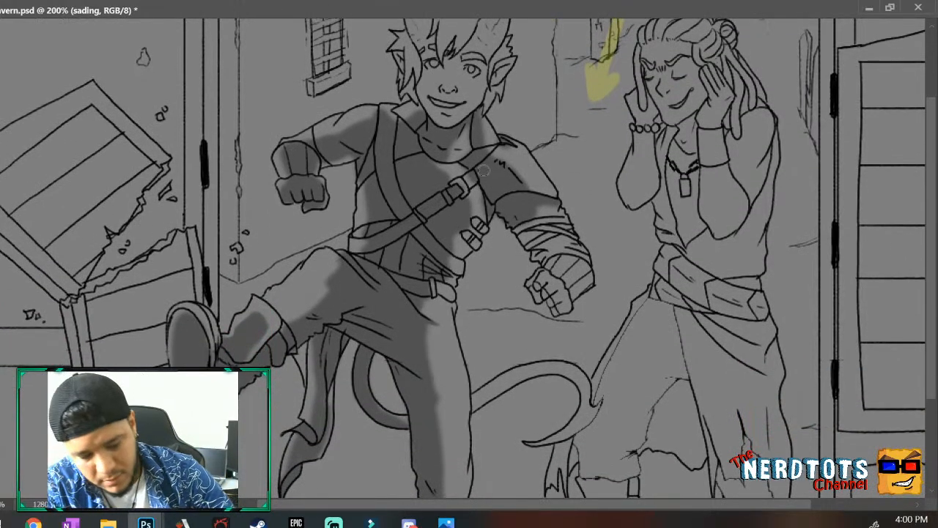
{"action": "mouse_move", "coordinate": [519, 229]}
{"action": "left_mouse_down"}
{"action": "mouse_move", "coordinate": [552, 224]}
{"action": "mouse_move", "coordinate": [538, 238]}
{"action": "mouse_move", "coordinate": [560, 229]}
{"action": "mouse_move", "coordinate": [535, 241]}
{"action": "mouse_move", "coordinate": [545, 258]}
{"action": "mouse_move", "coordinate": [558, 218]}
{"action": "mouse_move", "coordinate": [535, 233]}
{"action": "mouse_move", "coordinate": [544, 255]}
{"action": "mouse_move", "coordinate": [574, 261]}
{"action": "mouse_move", "coordinate": [546, 255]}
{"action": "mouse_move", "coordinate": [553, 236]}
{"action": "mouse_move", "coordinate": [532, 227]}
{"action": "mouse_move", "coordinate": [537, 204]}
{"action": "left_mouse_up"}
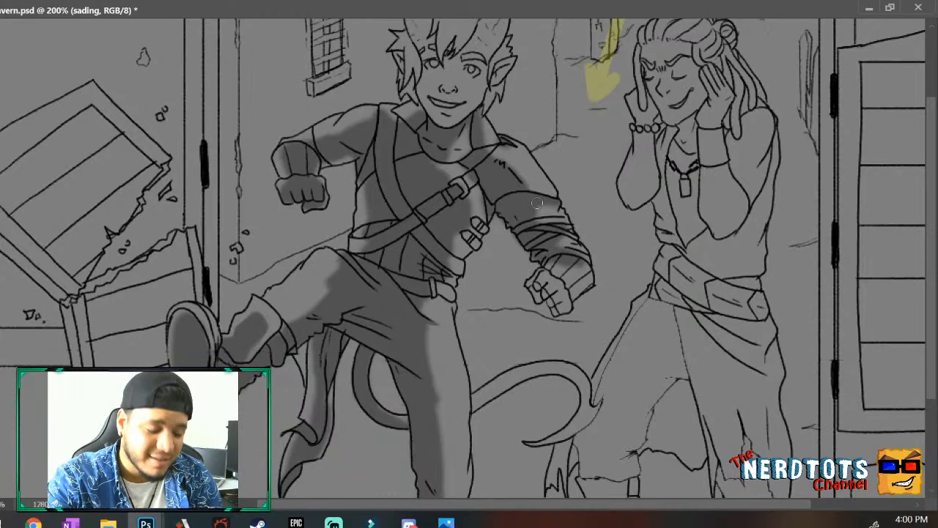
{"action": "mouse_move", "coordinate": [537, 204]}
{"action": "left_mouse_down"}
{"action": "mouse_move", "coordinate": [560, 263]}
{"action": "mouse_move", "coordinate": [550, 268]}
{"action": "mouse_move", "coordinate": [571, 260]}
{"action": "mouse_move", "coordinate": [562, 277]}
{"action": "mouse_move", "coordinate": [573, 272]}
{"action": "mouse_move", "coordinate": [568, 283]}
{"action": "mouse_move", "coordinate": [529, 239]}
{"action": "mouse_move", "coordinate": [549, 273]}
{"action": "mouse_move", "coordinate": [560, 296]}
{"action": "left_mouse_up"}
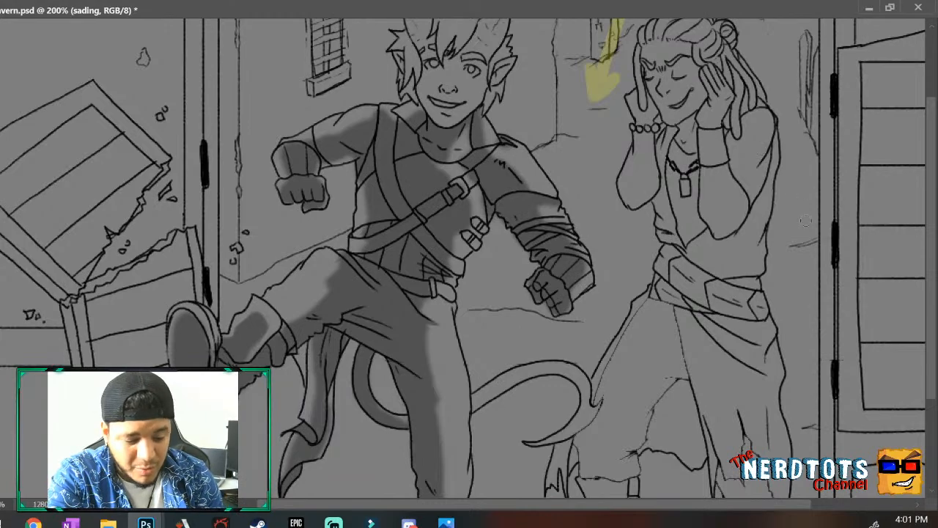
{"action": "scroll", "coordinate": [931, 214], "scroll_direction": "down", "scroll_amount": 3}
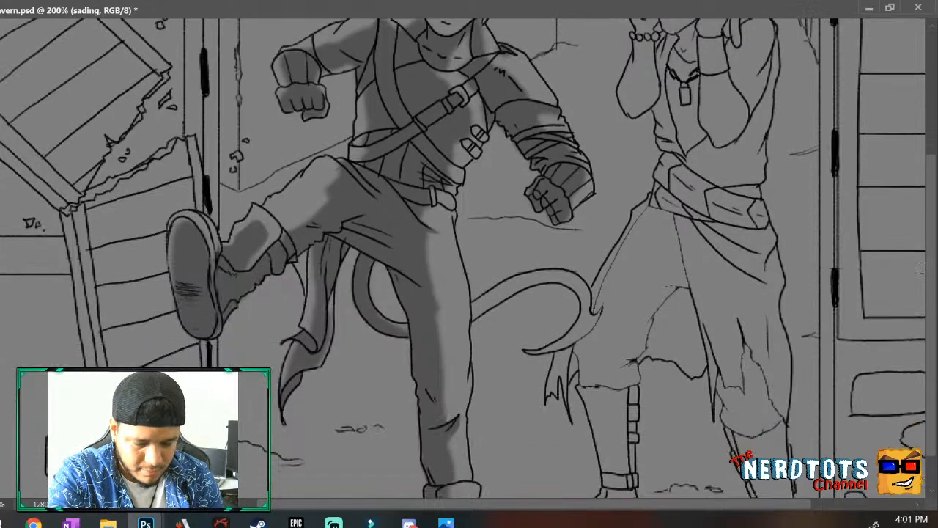
Shade the underside of the horned character's tail from the standing leg around the curve to the tip.
{"action": "mouse_move", "coordinate": [480, 309]}
{"action": "left_mouse_down"}
{"action": "mouse_move", "coordinate": [548, 277]}
{"action": "mouse_move", "coordinate": [574, 284]}
{"action": "left_mouse_up"}
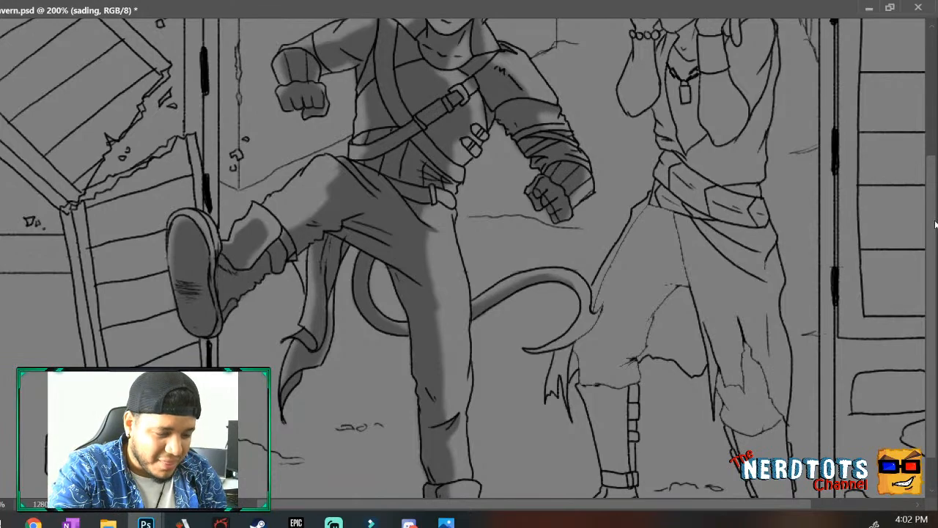
{"action": "scroll", "coordinate": [469, 259], "scroll_direction": "down", "scroll_amount": 2}
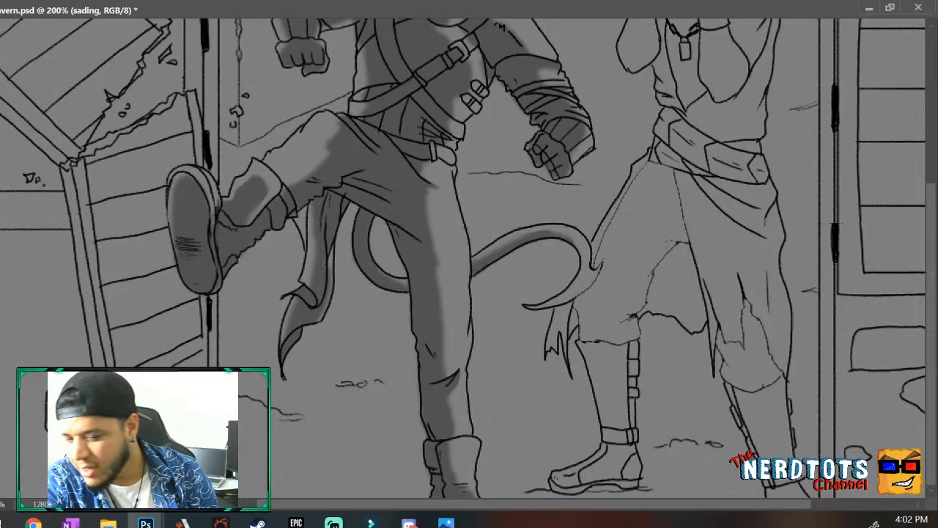
{"action": "left_click_drag", "start_coordinate": [584, 270], "coordinate": [541, 308]}
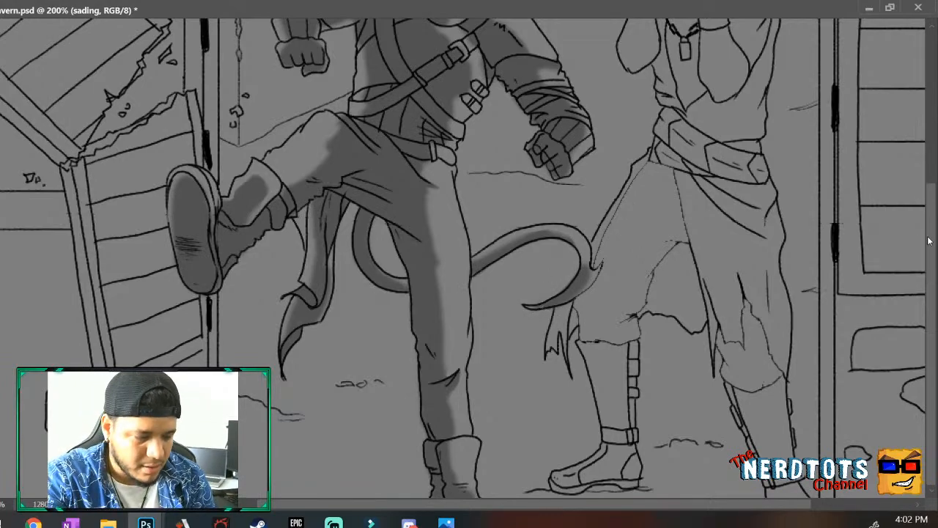
Shade the horned character's horn farther from the marked light and the hair beneath it beside the face.
{"action": "left_click_drag", "start_coordinate": [929, 243], "coordinate": [931, 101]}
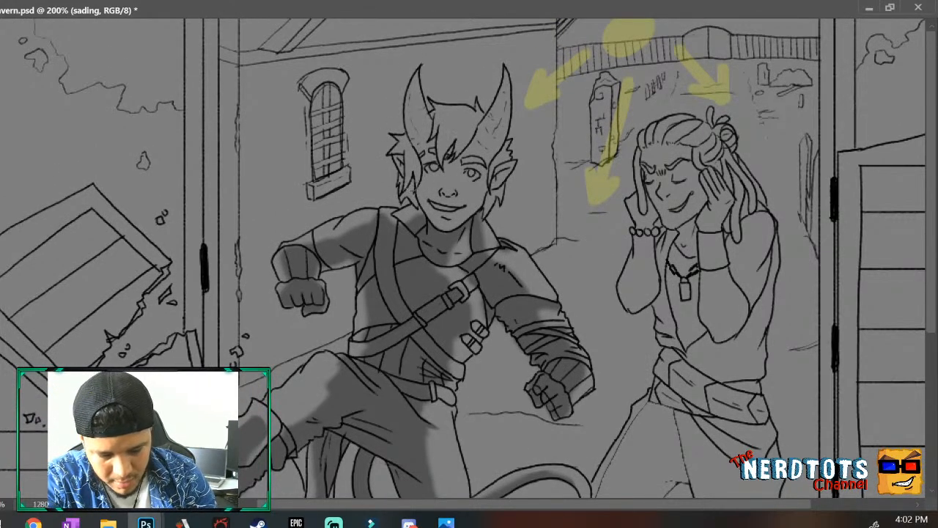
{"action": "left_click_drag", "start_coordinate": [410, 180], "coordinate": [414, 200]}
{"action": "mouse_move", "coordinate": [411, 161]}
{"action": "left_mouse_down"}
{"action": "mouse_move", "coordinate": [411, 204]}
{"action": "mouse_move", "coordinate": [415, 136]}
{"action": "mouse_move", "coordinate": [418, 148]}
{"action": "mouse_move", "coordinate": [409, 113]}
{"action": "left_mouse_up"}
{"action": "left_click_drag", "start_coordinate": [419, 145], "coordinate": [419, 48]}
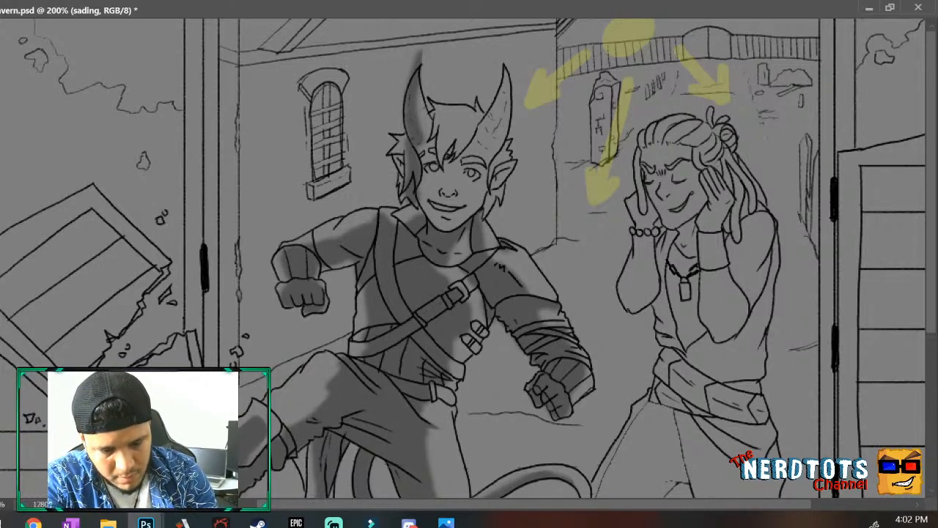
{"action": "left_click_drag", "start_coordinate": [408, 81], "coordinate": [421, 52]}
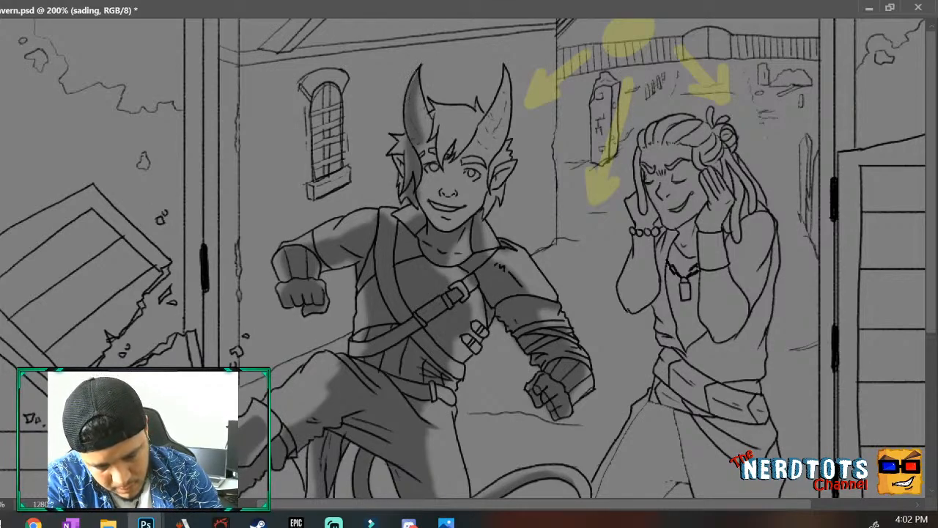
{"action": "mouse_move", "coordinate": [406, 116]}
{"action": "left_mouse_down"}
{"action": "mouse_move", "coordinate": [413, 145]}
{"action": "mouse_move", "coordinate": [419, 137]}
{"action": "left_mouse_up"}
{"action": "left_click_drag", "start_coordinate": [416, 93], "coordinate": [416, 109]}
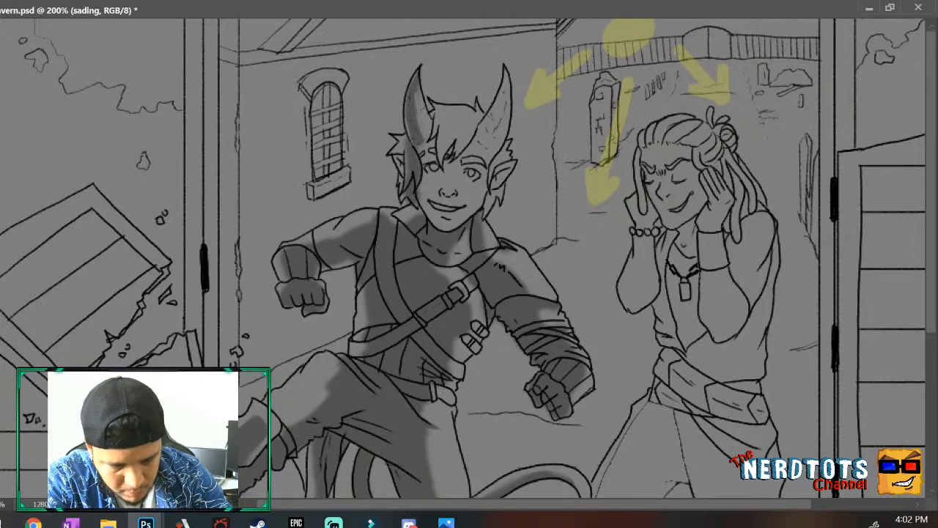
Retouch the shading on the horn farther from the light, undoing the trial strokes and adding a short dab near its base.
{"action": "left_click_drag", "start_coordinate": [417, 74], "coordinate": [416, 96]}
{"action": "key", "text": "ctrl+z"}
{"action": "key", "text": "ctrl+z"}
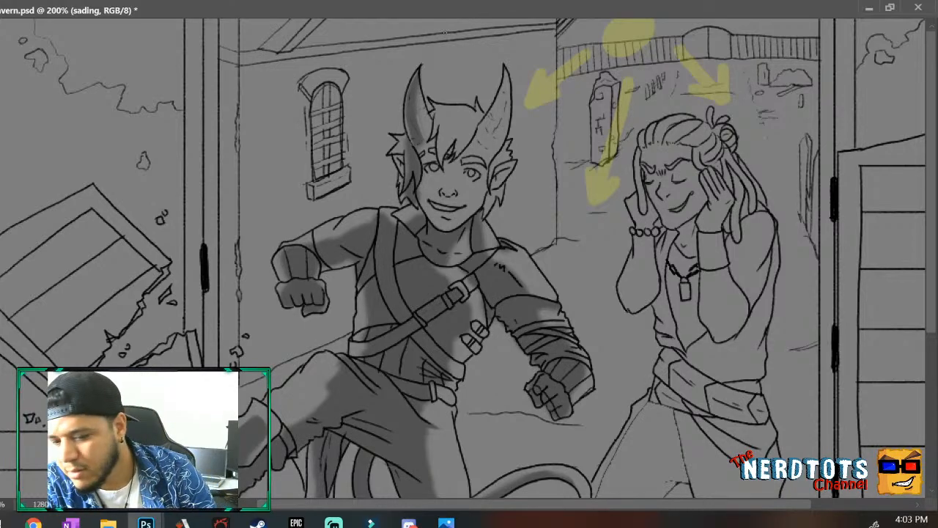
{"action": "left_click_drag", "start_coordinate": [431, 116], "coordinate": [428, 124]}
{"action": "key", "text": "ctrl+z"}
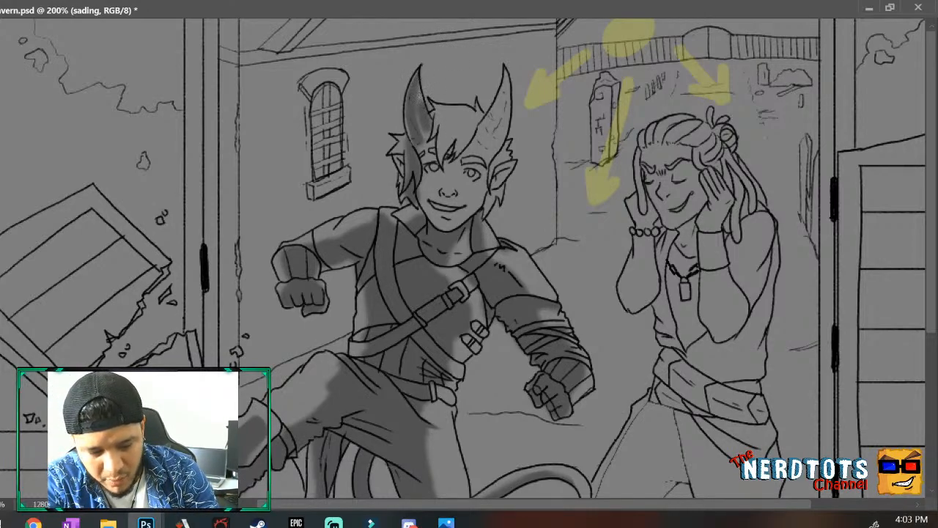
{"action": "left_click_drag", "start_coordinate": [418, 94], "coordinate": [422, 139]}
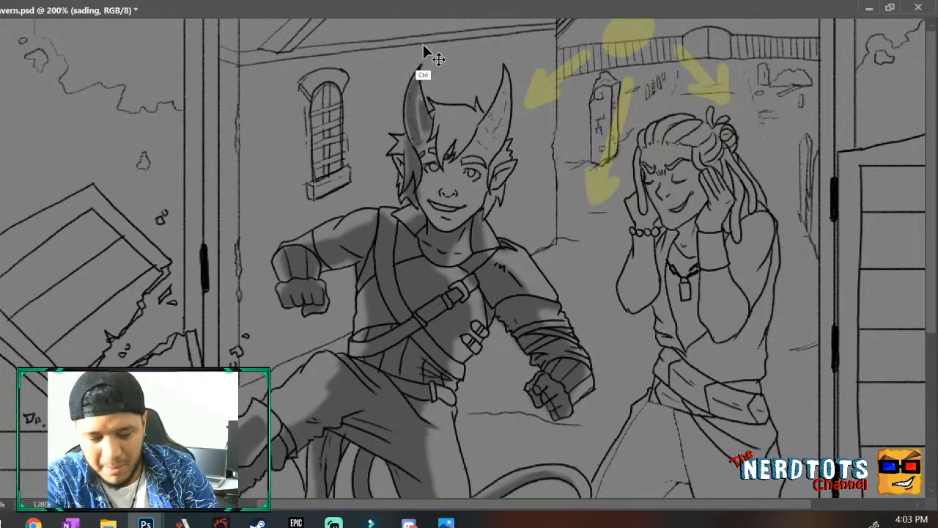
{"action": "key", "text": "ctrl+z"}
{"action": "key", "text": "ctrl+z"}
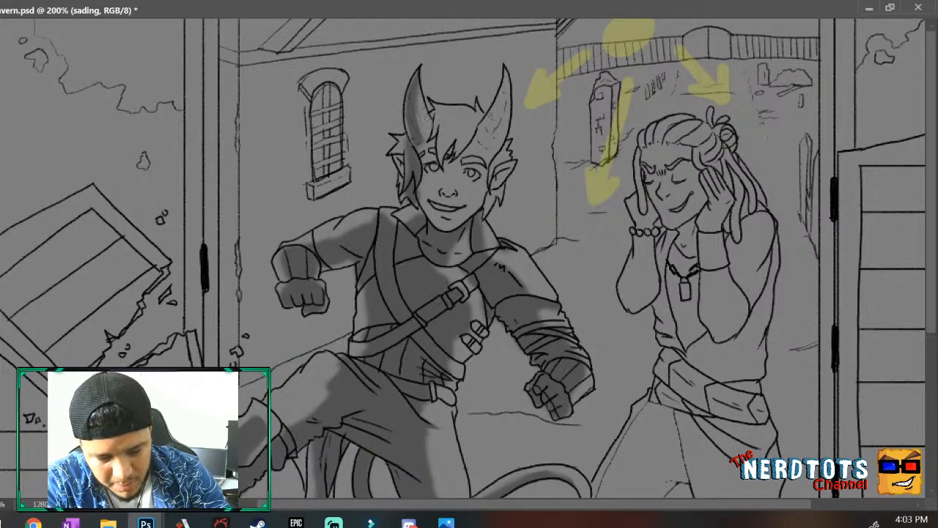
{"action": "mouse_move", "coordinate": [431, 124]}
{"action": "left_mouse_down"}
{"action": "mouse_move", "coordinate": [420, 87]}
{"action": "mouse_move", "coordinate": [424, 126]}
{"action": "left_mouse_up"}
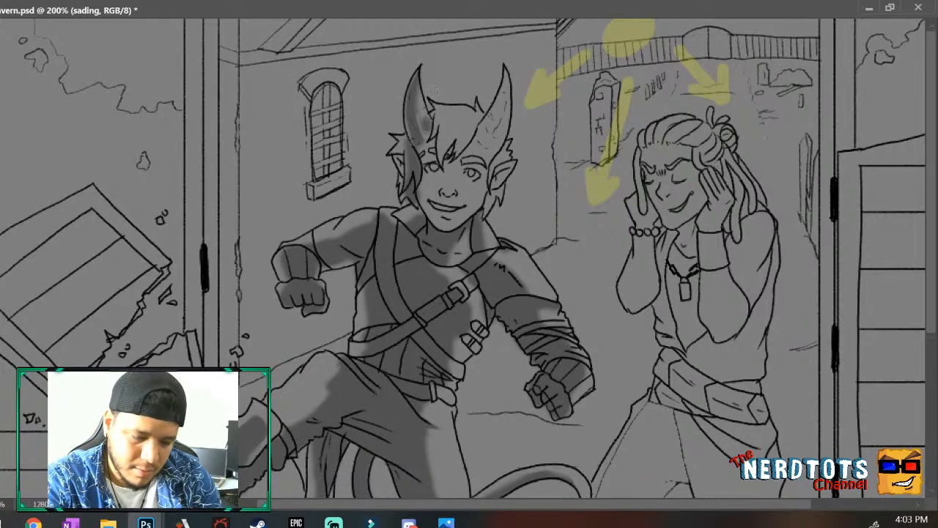
Shade the horn nearer the marked light, plus the ears and side hair on both sides of the horned character's head.
{"action": "left_click_drag", "start_coordinate": [481, 134], "coordinate": [506, 86]}
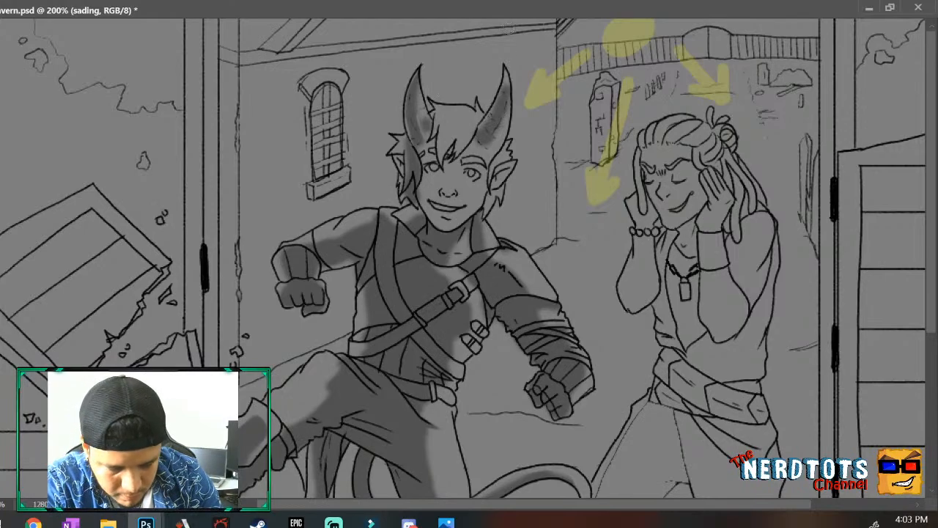
{"action": "mouse_move", "coordinate": [488, 150]}
{"action": "left_mouse_down"}
{"action": "mouse_move", "coordinate": [501, 146]}
{"action": "mouse_move", "coordinate": [491, 189]}
{"action": "left_mouse_up"}
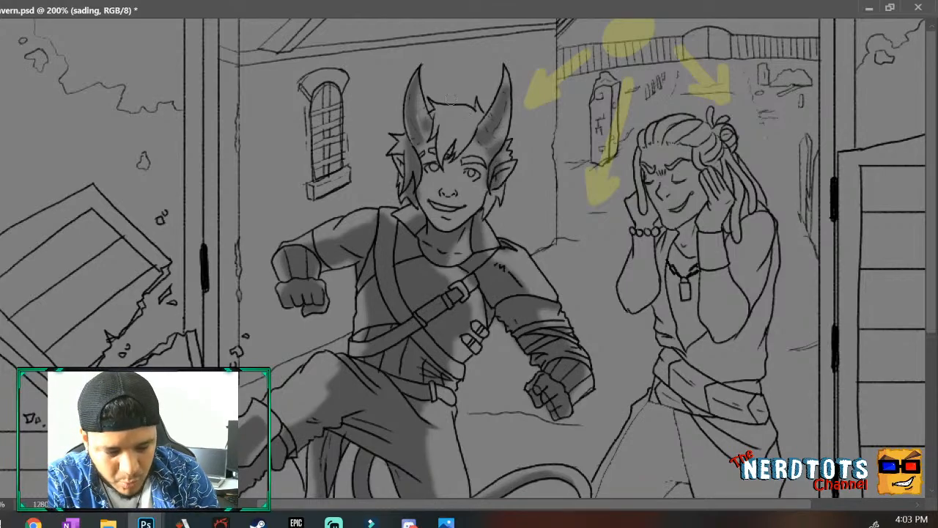
{"action": "mouse_move", "coordinate": [397, 157]}
{"action": "left_mouse_down"}
{"action": "mouse_move", "coordinate": [404, 176]}
{"action": "mouse_move", "coordinate": [403, 147]}
{"action": "left_mouse_up"}
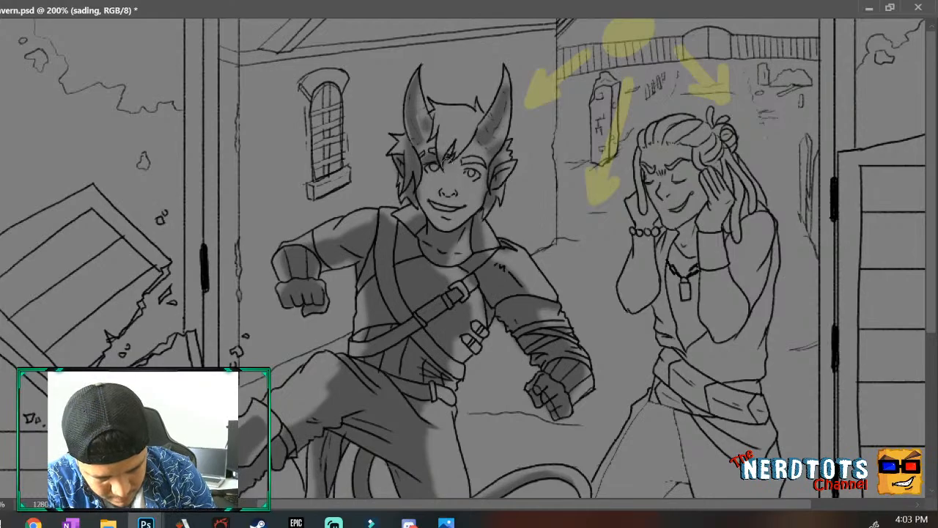
Shade the horned character's face under the fringe and around the nose, mouth, chin and cheek, undoing and redoing the last change to compare.
{"action": "mouse_move", "coordinate": [444, 164]}
{"action": "left_mouse_down"}
{"action": "mouse_move", "coordinate": [449, 187]}
{"action": "mouse_move", "coordinate": [450, 152]}
{"action": "mouse_move", "coordinate": [482, 177]}
{"action": "mouse_move", "coordinate": [481, 138]}
{"action": "mouse_move", "coordinate": [450, 149]}
{"action": "mouse_move", "coordinate": [490, 157]}
{"action": "left_mouse_up"}
{"action": "left_click_drag", "start_coordinate": [424, 133], "coordinate": [430, 156]}
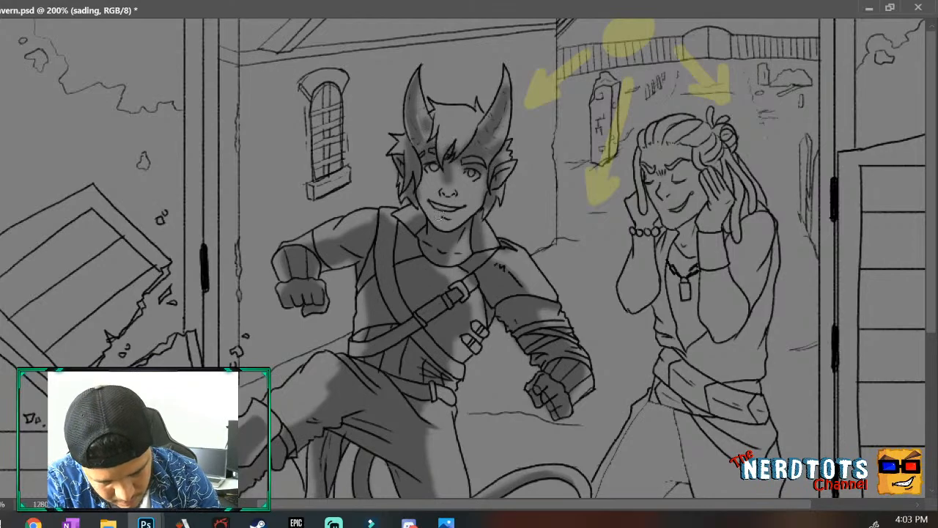
{"action": "mouse_move", "coordinate": [452, 198]}
{"action": "left_mouse_down"}
{"action": "mouse_move", "coordinate": [436, 212]}
{"action": "mouse_move", "coordinate": [447, 218]}
{"action": "left_mouse_up"}
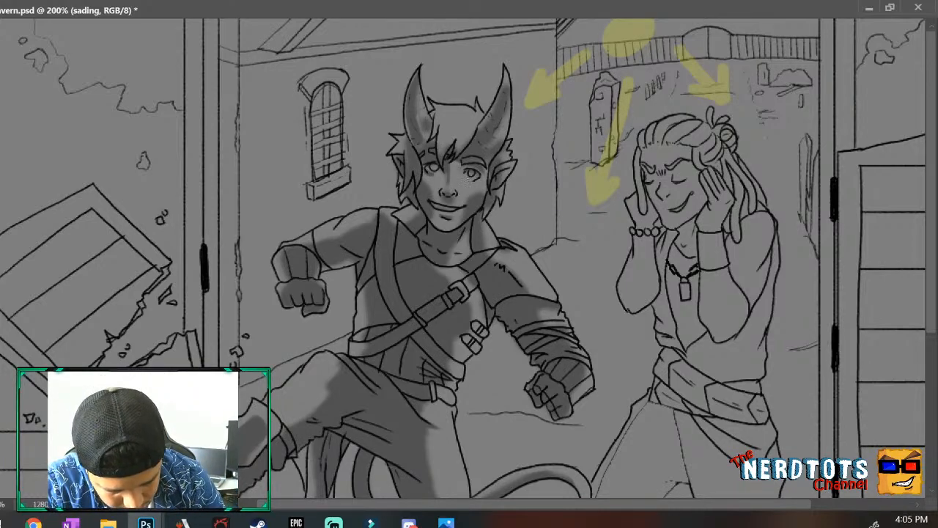
{"action": "left_click_drag", "start_coordinate": [467, 179], "coordinate": [474, 181]}
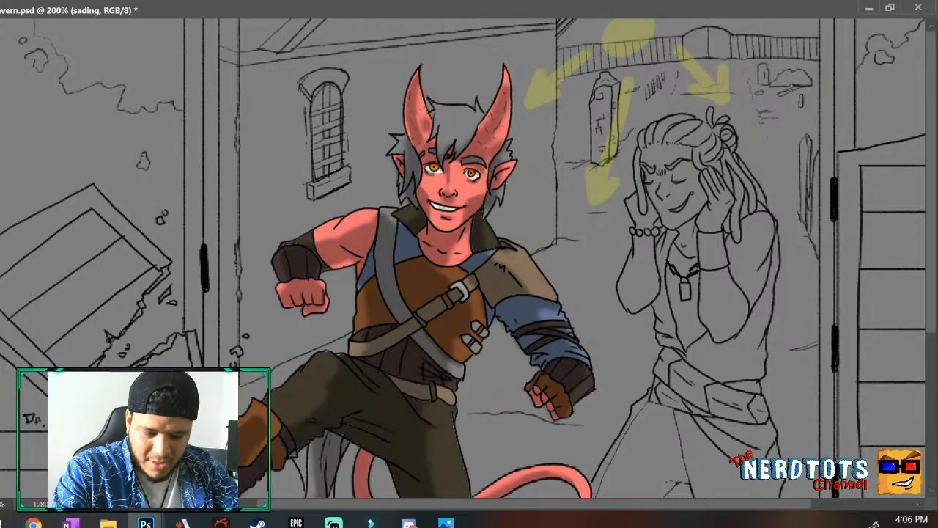
{"action": "key", "text": "ctrl+z"}
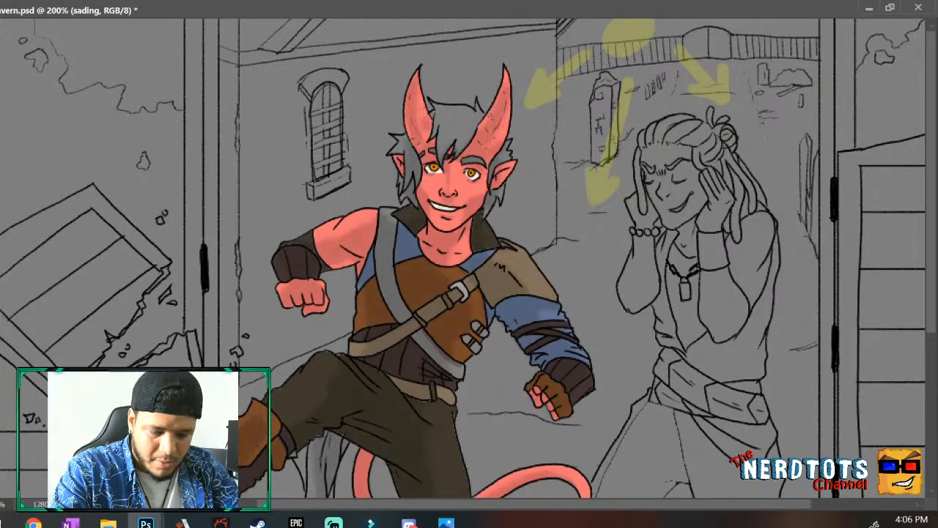
{"action": "key", "text": "ctrl+shift+z"}
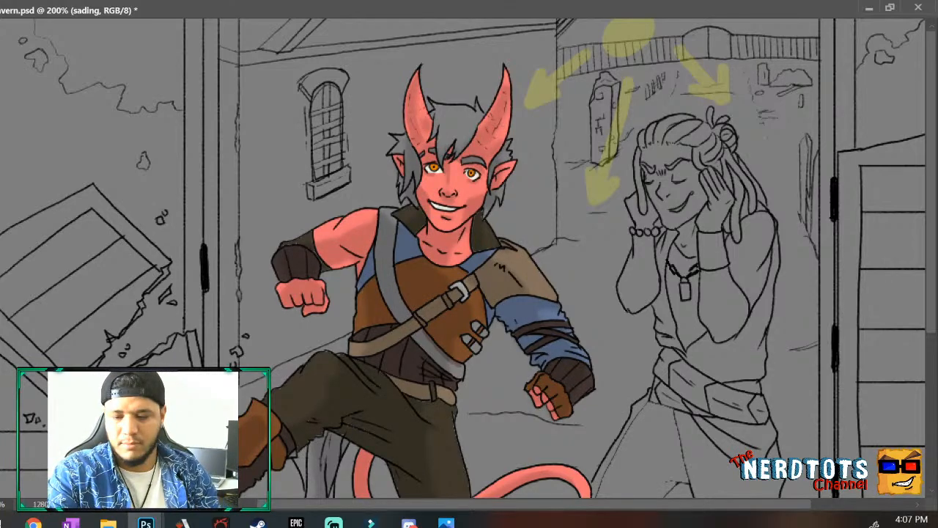
{"action": "left_click_drag", "start_coordinate": [634, 258], "coordinate": [599, 292]}
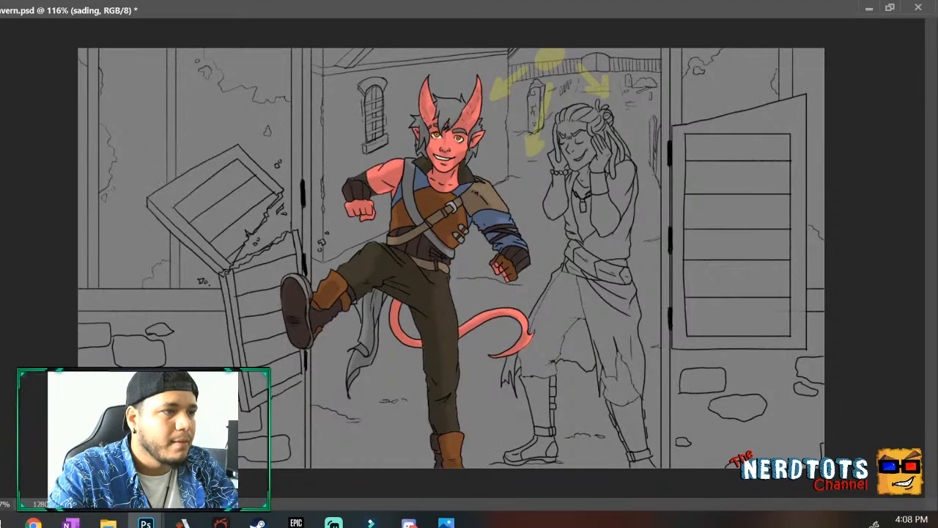
Try painting lighter strokes along the inner edges of the horned character's trouser legs on a new layer with the flat colors hidden.
{"action": "key", "text": "ctrl+alt+shift+n"}
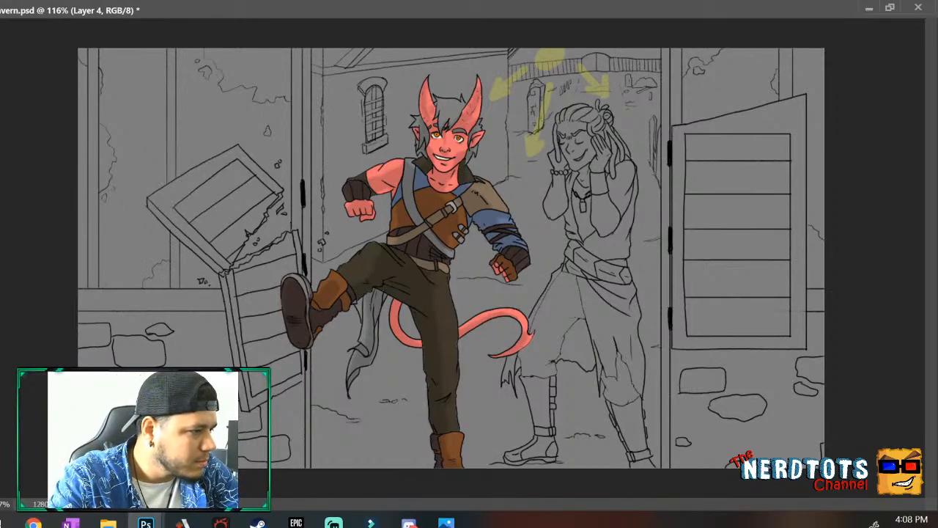
{"action": "key", "text": "ctrl+comma"}
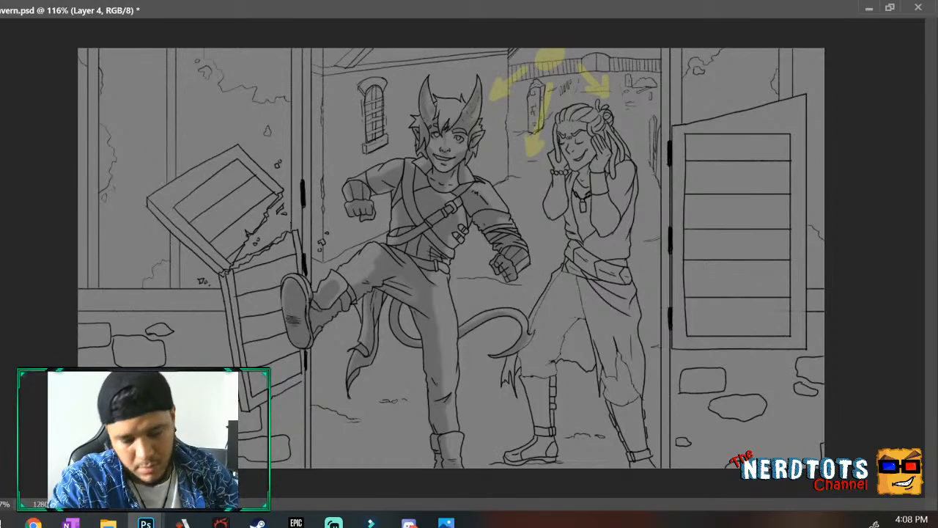
{"action": "mouse_move", "coordinate": [384, 295]}
{"action": "left_mouse_down"}
{"action": "mouse_move", "coordinate": [391, 286]}
{"action": "mouse_move", "coordinate": [401, 301]}
{"action": "mouse_move", "coordinate": [401, 288]}
{"action": "left_mouse_up"}
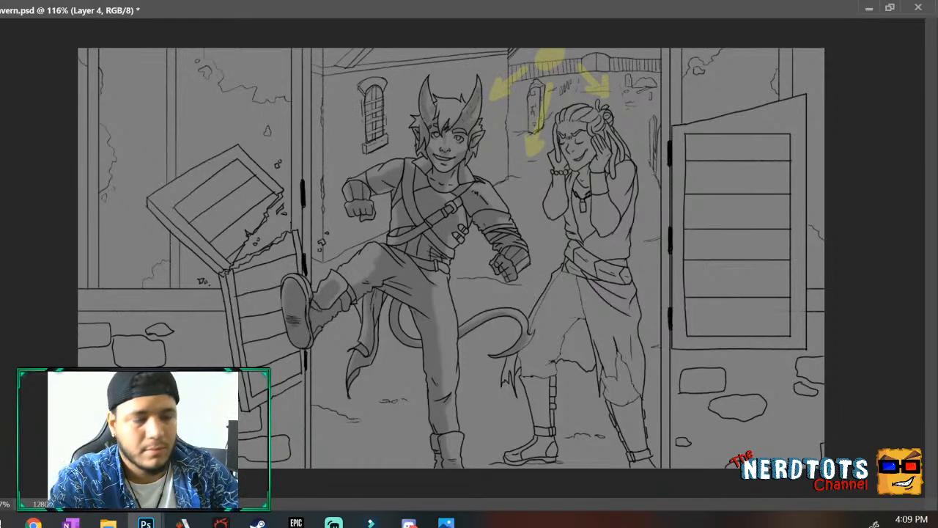
{"action": "mouse_move", "coordinate": [390, 290]}
{"action": "left_mouse_down"}
{"action": "mouse_move", "coordinate": [409, 299]}
{"action": "mouse_move", "coordinate": [381, 286]}
{"action": "mouse_move", "coordinate": [412, 283]}
{"action": "mouse_move", "coordinate": [401, 278]}
{"action": "mouse_move", "coordinate": [425, 310]}
{"action": "mouse_move", "coordinate": [432, 380]}
{"action": "left_mouse_up"}
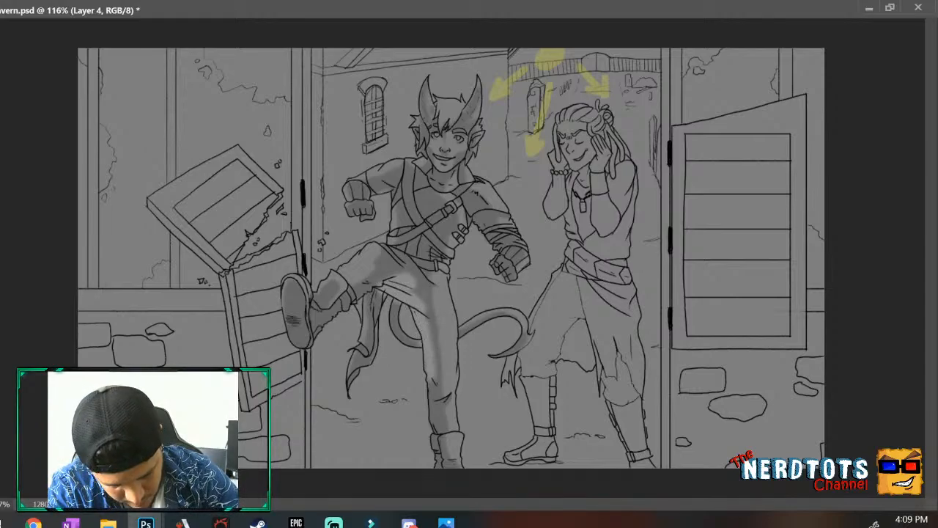
{"action": "mouse_move", "coordinate": [402, 280]}
{"action": "left_mouse_down"}
{"action": "mouse_move", "coordinate": [396, 257]}
{"action": "mouse_move", "coordinate": [418, 265]}
{"action": "mouse_move", "coordinate": [422, 295]}
{"action": "mouse_move", "coordinate": [431, 297]}
{"action": "left_mouse_up"}
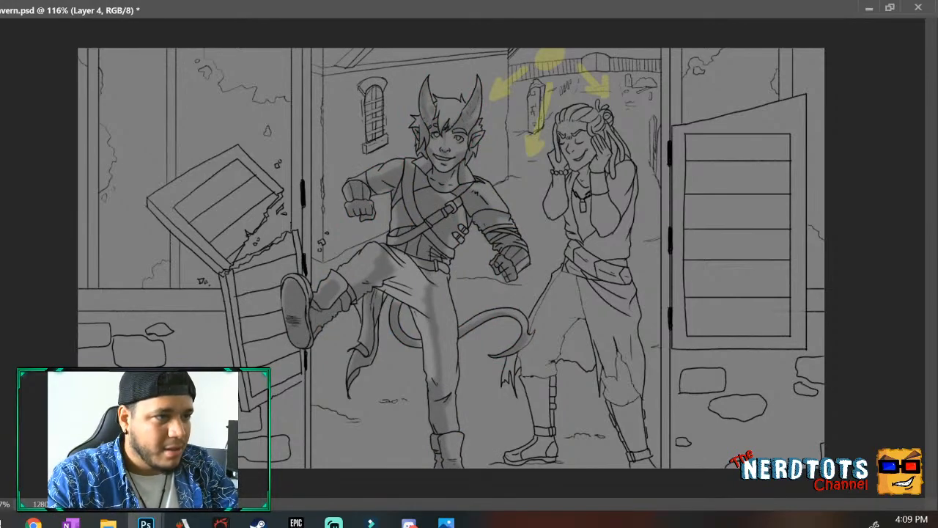
{"action": "key", "text": "ctrl+e"}
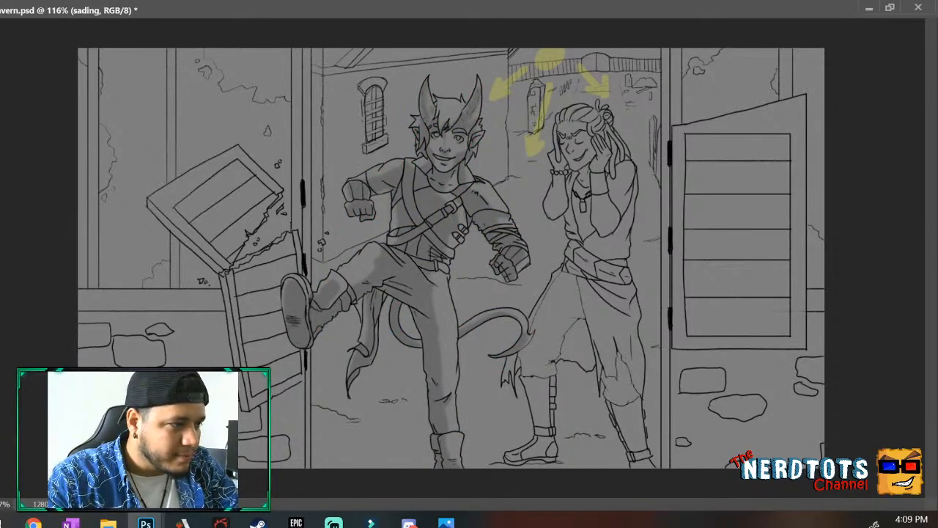